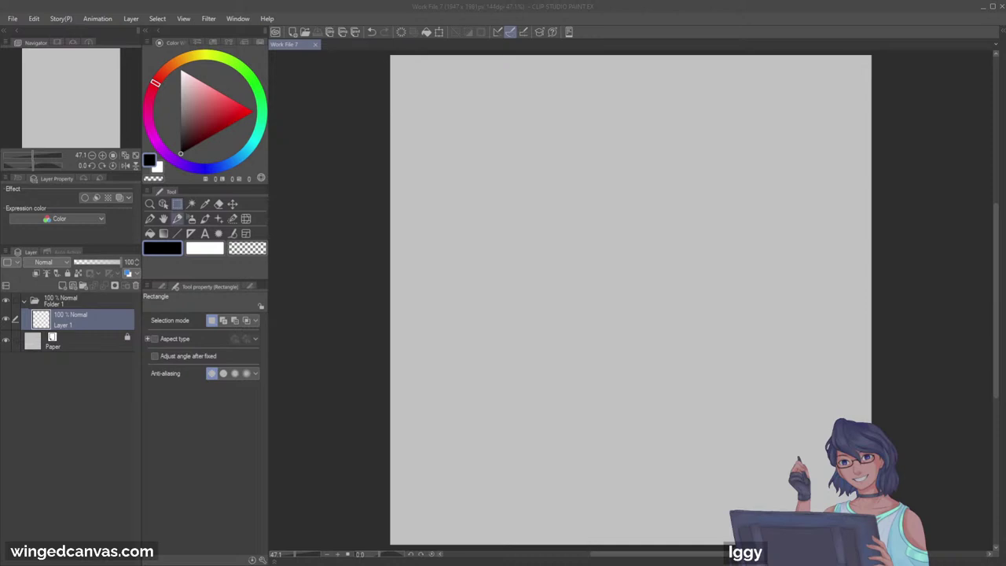
Step: Handwrite the title "Armor Design Stream" near the canvas's upper-left corner with the Lighter pencil at stabilization 6
click(177, 218)
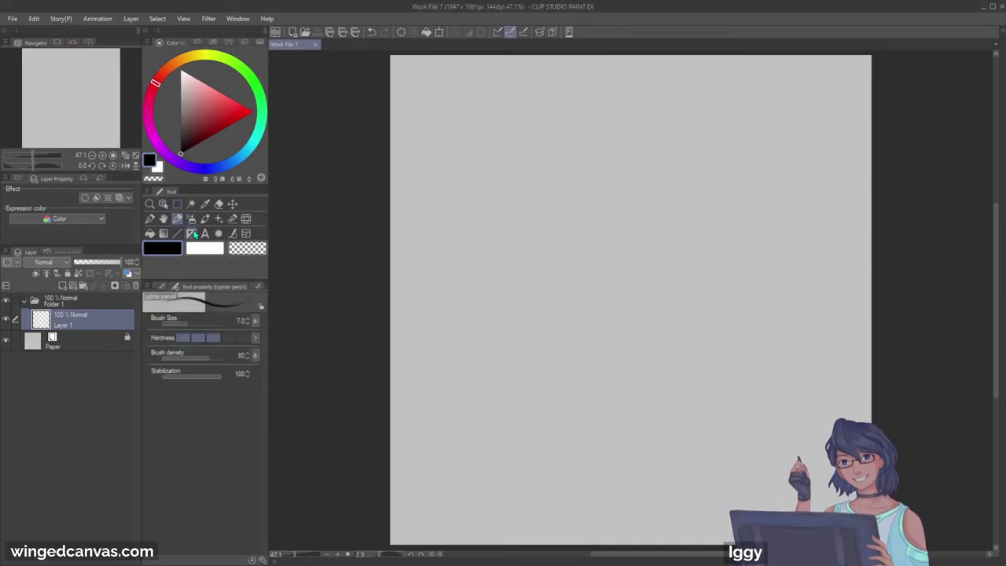
click(149, 203)
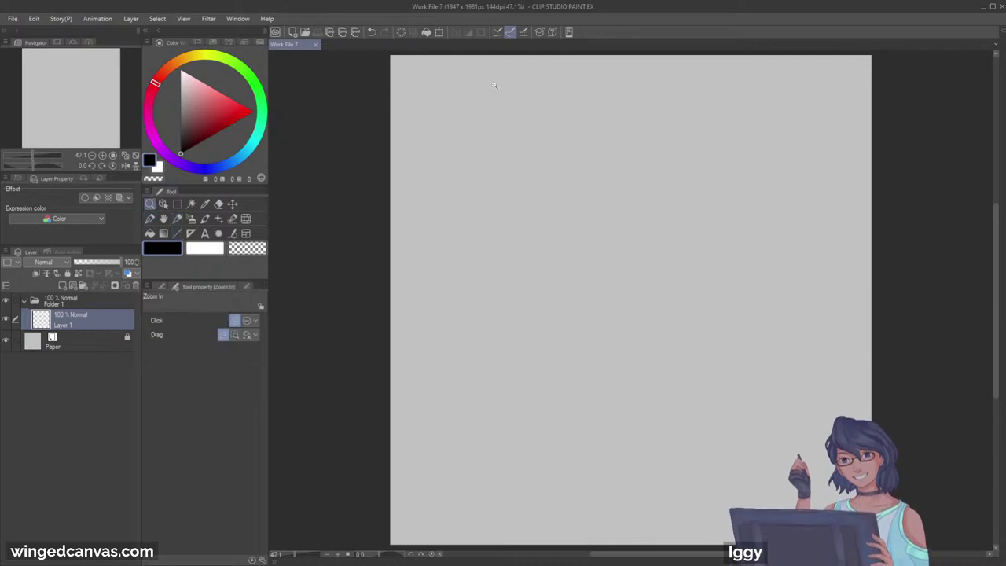
drag(546, 71, 561, 71)
drag(75, 88, 81, 85)
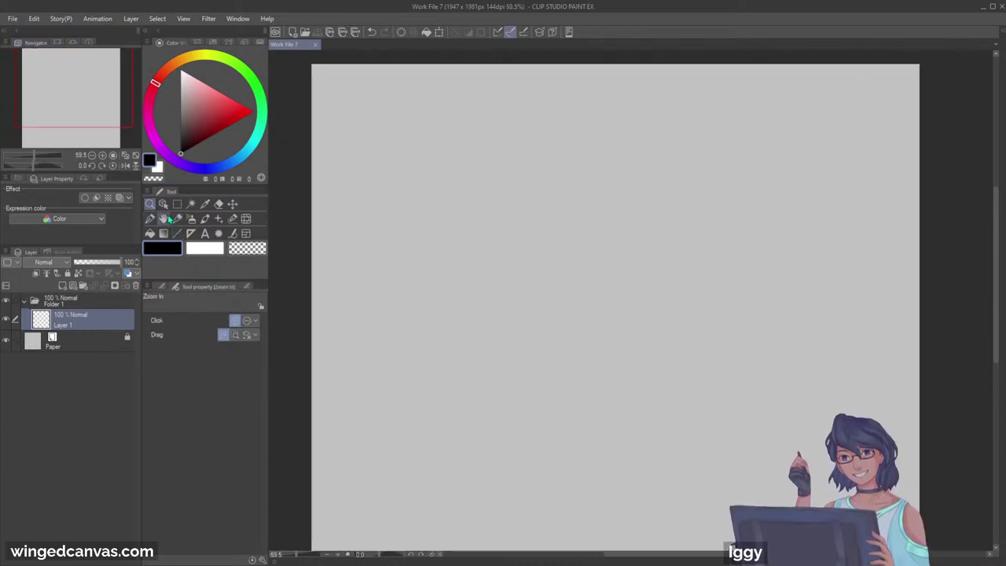
click(178, 219)
mouse_move(348, 85)
mouse_down()
mouse_move(343, 108)
mouse_move(354, 107)
mouse_up()
drag(344, 101, 368, 105)
click(188, 377)
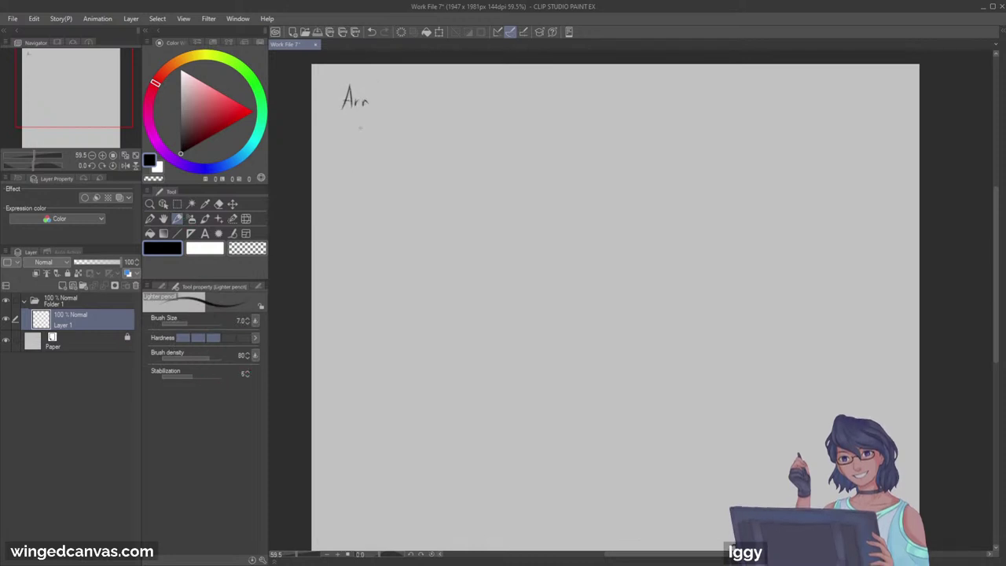
key(ctrl+z)
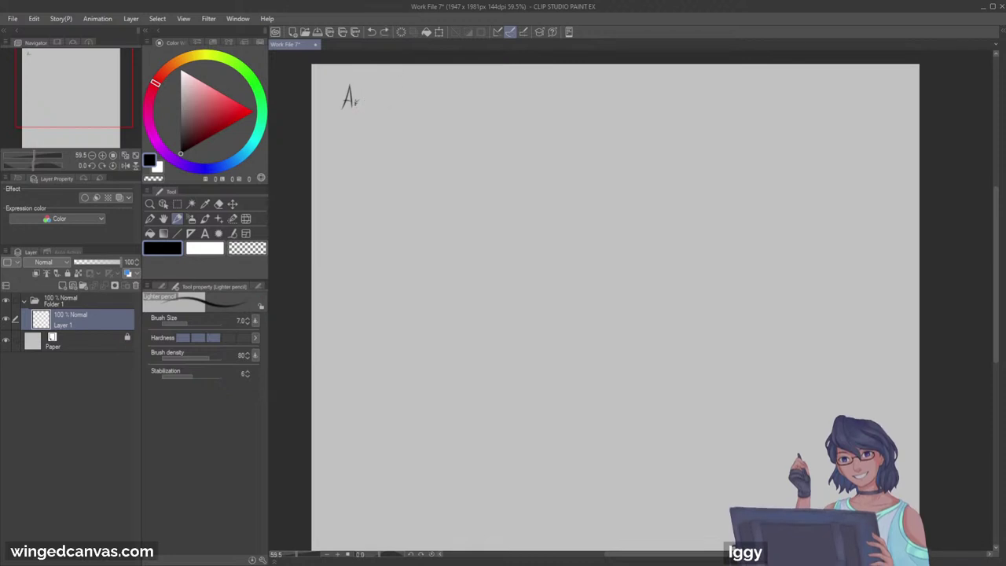
drag(363, 107, 412, 107)
mouse_move(418, 101)
mouse_down()
mouse_move(439, 110)
mouse_move(492, 95)
mouse_move(497, 103)
mouse_up()
drag(504, 96, 519, 101)
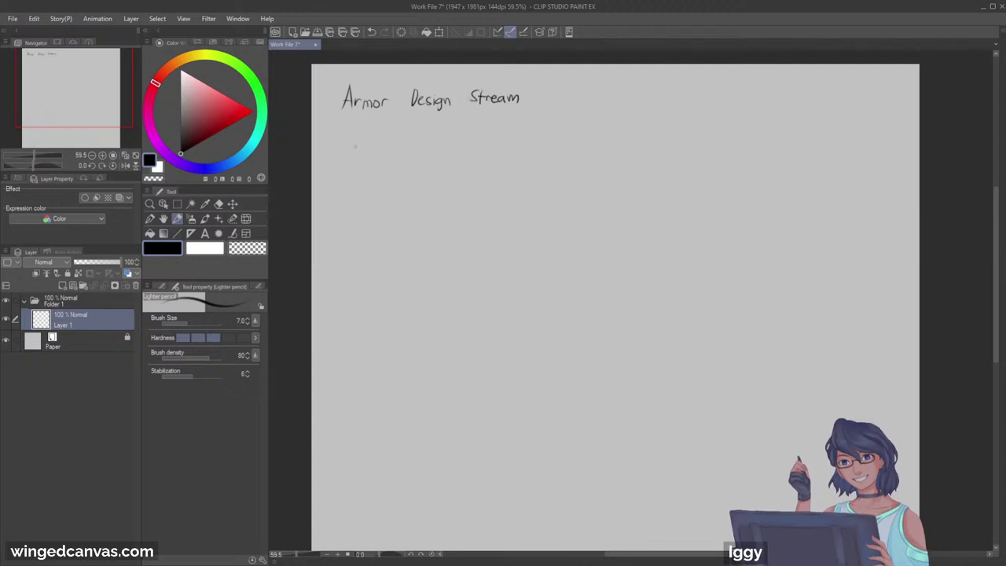
Step: Underline the title and write the headings "1.) Purpose" and "2.) Mobility" plus the number "3.)" in a row beneath it
drag(331, 129, 337, 137)
drag(343, 112, 536, 112)
mouse_move(353, 124)
mouse_down()
mouse_move(353, 140)
mouse_move(378, 134)
mouse_up()
mouse_move(387, 131)
mouse_down()
mouse_move(512, 139)
mouse_move(533, 126)
mouse_move(556, 139)
mouse_up()
key(ctrl+z)
key(ctrl+z)
drag(560, 133, 566, 139)
drag(563, 133, 573, 139)
mouse_move(578, 132)
mouse_down()
mouse_move(571, 149)
mouse_move(612, 139)
mouse_up()
click(617, 139)
drag(621, 130, 622, 140)
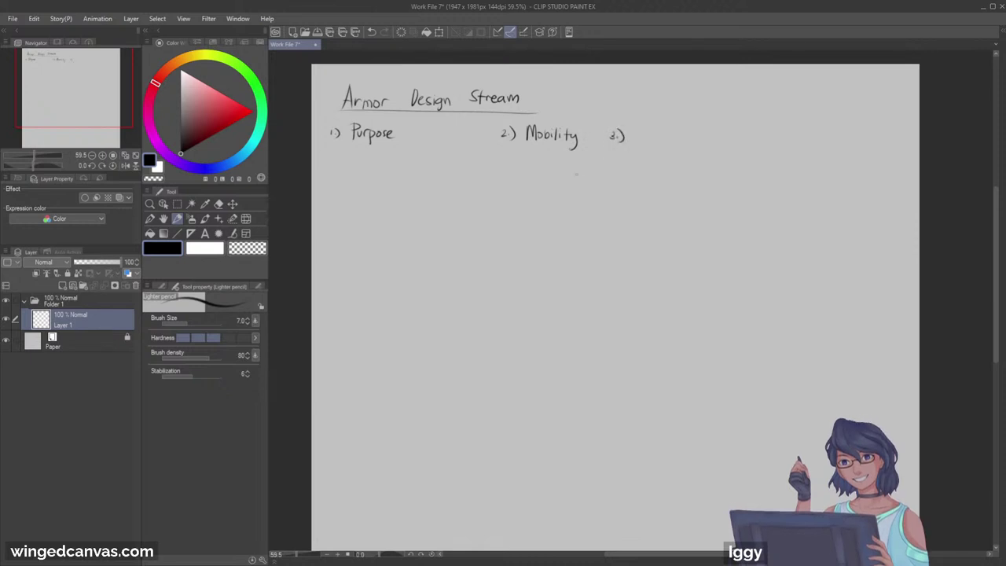
Step: Write "Silhouette" beside the number 3.) in the heading row
drag(86, 83, 93, 81)
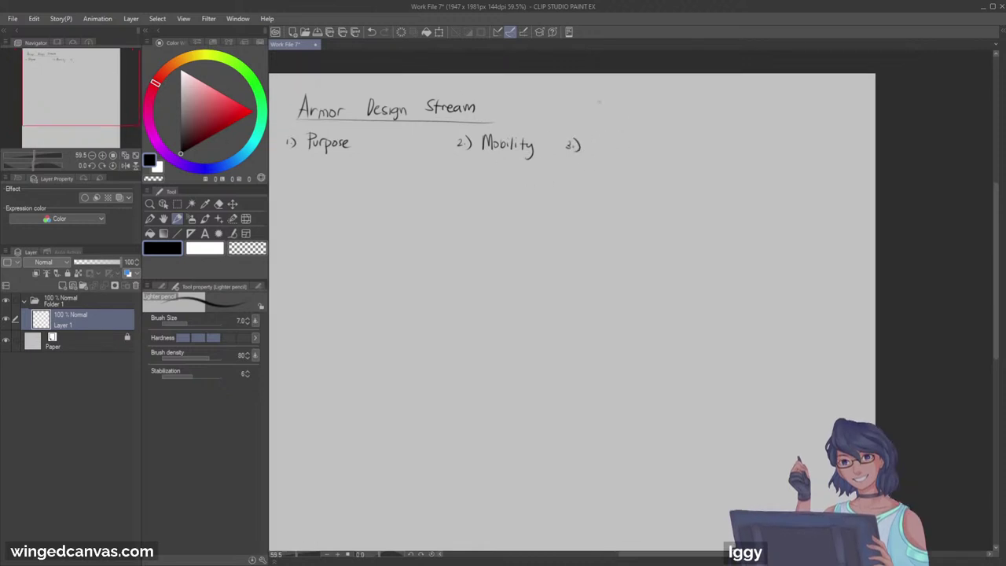
mouse_move(612, 136)
mouse_down()
mouse_move(603, 145)
mouse_move(637, 144)
mouse_up()
drag(642, 144, 660, 141)
drag(657, 146, 663, 147)
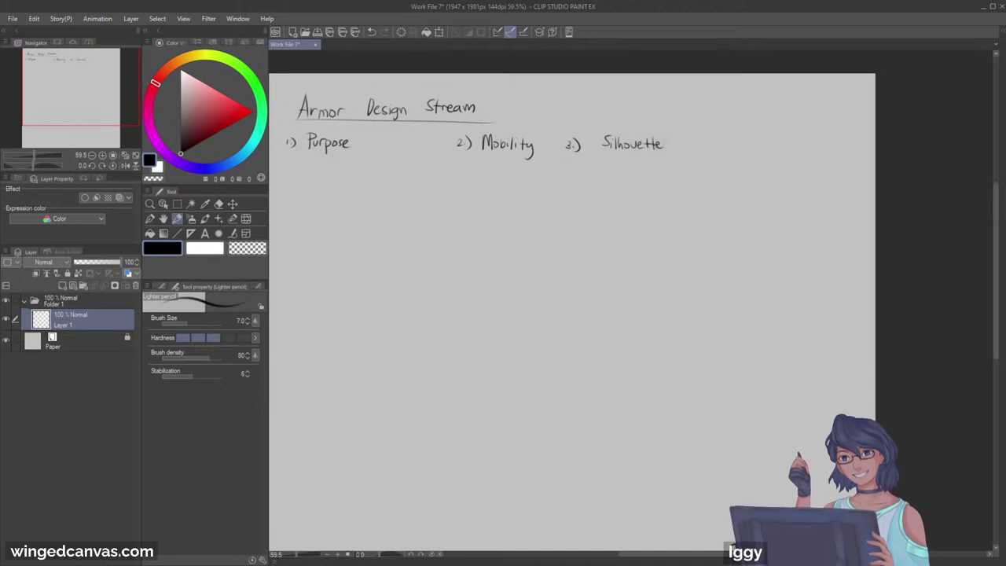
Step: Select the "3.) Silhouette" heading and move it slightly to the right, away from Mobility
drag(128, 102, 140, 101)
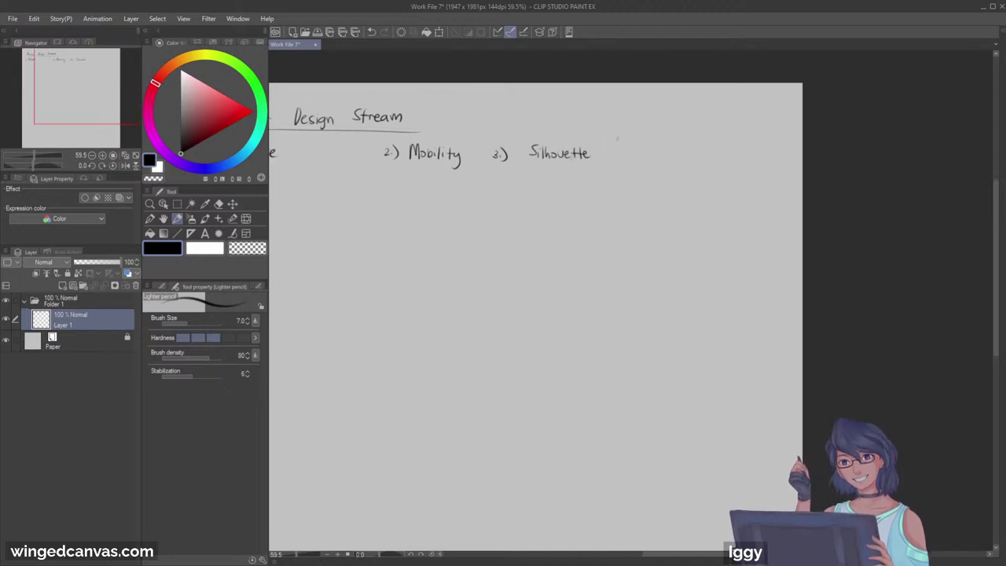
click(178, 204)
mouse_move(485, 130)
mouse_down()
mouse_move(555, 169)
mouse_move(602, 169)
mouse_move(571, 160)
mouse_up()
key(k)
click(458, 187)
Step: Write the heading "4.) Colour & Material" with the pencil at the end of the heading row
key(p)
drag(659, 148, 663, 161)
mouse_move(666, 146)
mouse_down()
mouse_move(666, 164)
mouse_move(685, 159)
mouse_up()
drag(692, 153, 702, 153)
drag(706, 152, 786, 160)
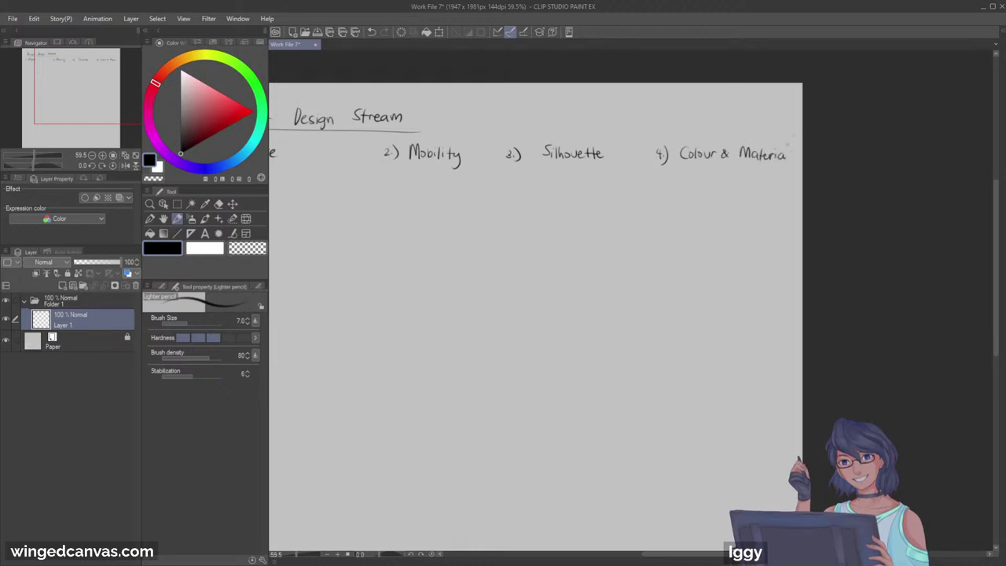
Step: Write the bullet "- What is your armor for?" beneath the Purpose heading
drag(88, 91, 63, 101)
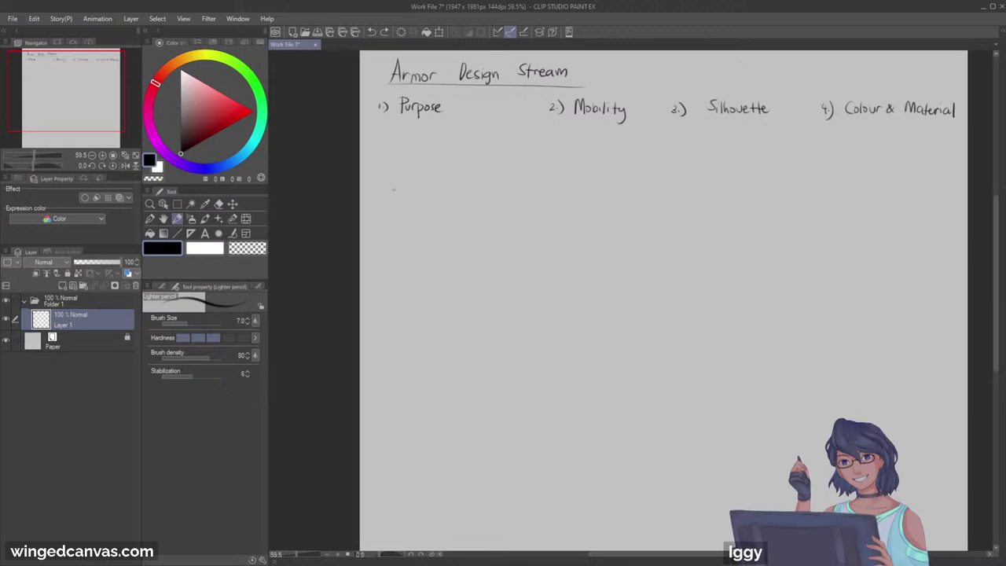
drag(375, 132, 380, 133)
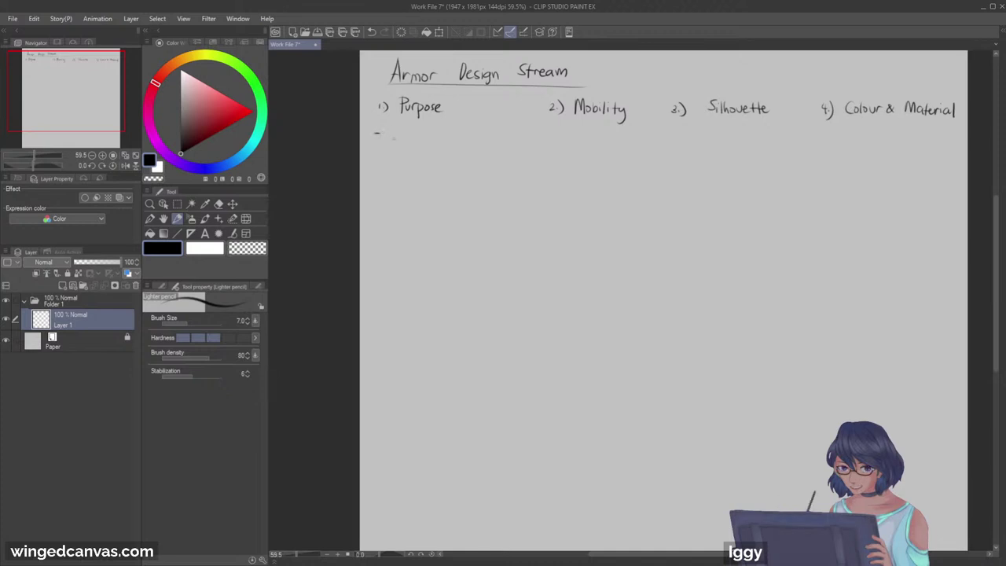
drag(391, 130, 428, 140)
mouse_move(434, 134)
mouse_down()
mouse_move(444, 146)
mouse_move(501, 138)
mouse_up()
drag(502, 138, 534, 135)
drag(534, 131, 538, 134)
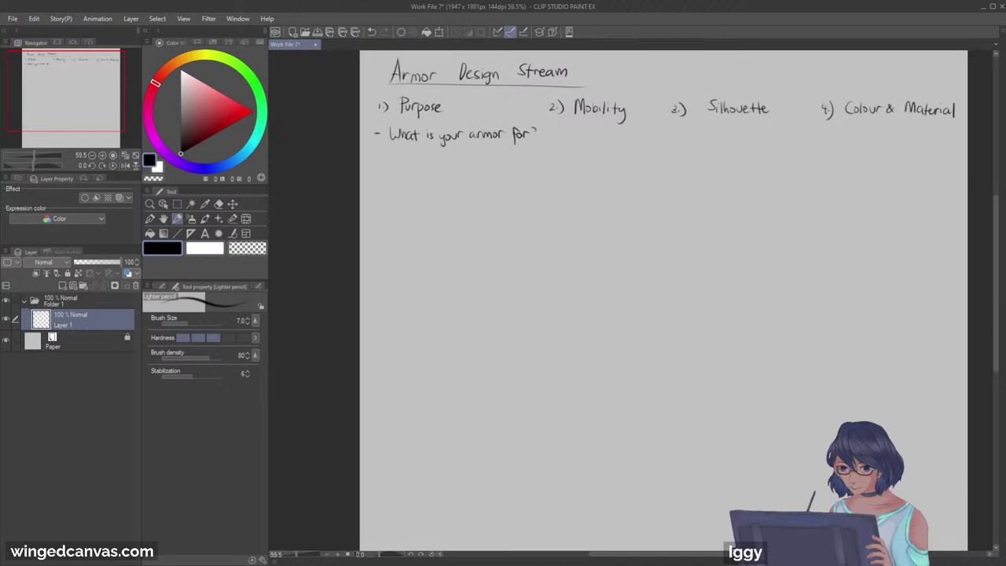
Step: Write the bullet "- Guarding a castle?" beneath the armor question
drag(380, 162, 428, 168)
mouse_move(431, 160)
mouse_down()
mouse_move(445, 176)
mouse_move(479, 169)
mouse_up()
drag(487, 165, 492, 170)
drag(501, 159, 501, 170)
drag(497, 162, 508, 170)
drag(511, 167, 518, 166)
click(519, 170)
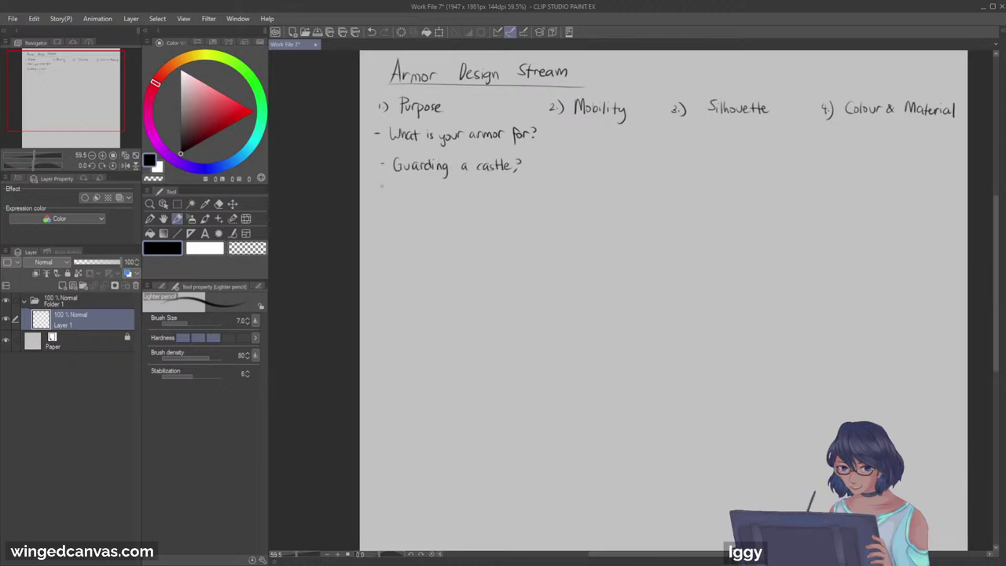
Step: Add the bullets "hunting?" and "Light travelling Armor" to the Purpose list
mouse_move(397, 183)
mouse_down()
mouse_move(397, 198)
mouse_move(420, 198)
mouse_up()
mouse_move(423, 186)
mouse_down()
mouse_move(423, 198)
mouse_move(429, 190)
mouse_up()
mouse_move(431, 192)
mouse_down()
mouse_move(440, 203)
mouse_move(454, 193)
mouse_up()
click(454, 198)
drag(377, 216, 382, 215)
mouse_move(402, 213)
mouse_down()
mouse_move(418, 232)
mouse_move(479, 228)
mouse_move(491, 236)
mouse_up()
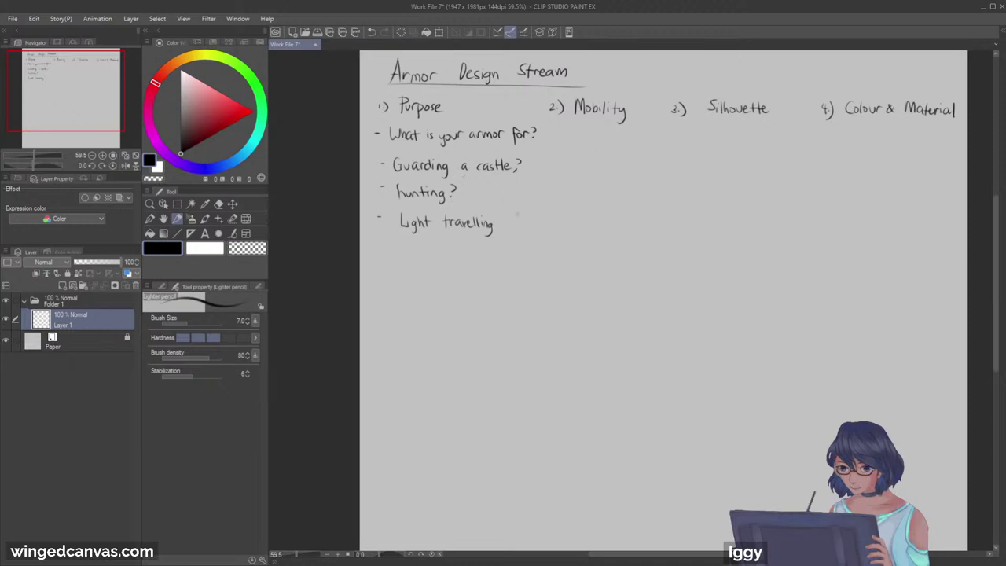
mouse_move(506, 228)
mouse_down()
mouse_move(509, 217)
mouse_move(528, 227)
mouse_up()
drag(532, 222, 532, 222)
drag(402, 232, 531, 230)
drag(402, 205, 522, 204)
key(ctrl+z)
key(ctrl+z)
Step: Underline "Light travelling Armor" and draw a branch line down to the word "hiking"
drag(77, 118, 70, 135)
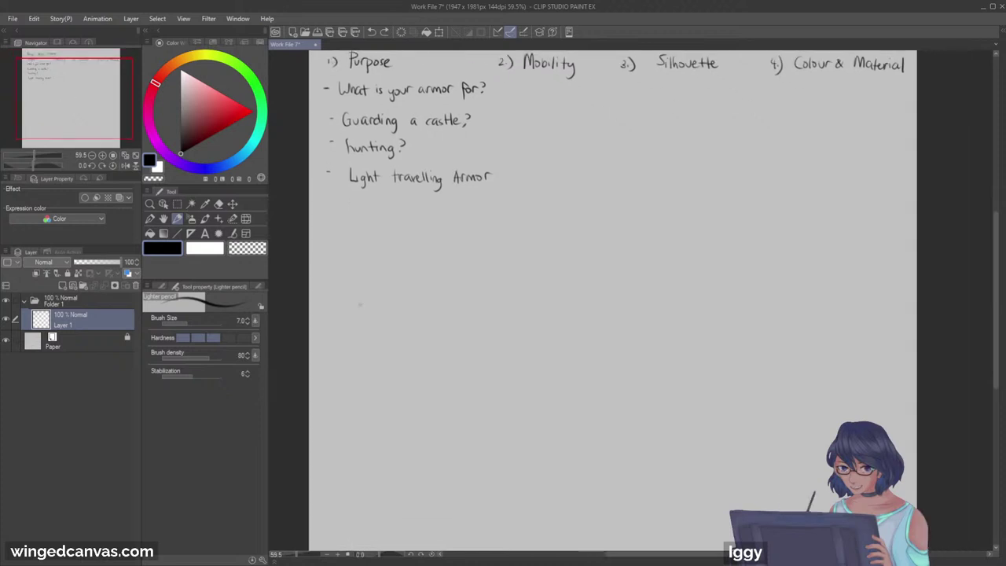
drag(355, 190, 486, 189)
drag(391, 190, 380, 206)
drag(339, 219, 345, 227)
drag(348, 217, 348, 227)
drag(352, 220, 365, 238)
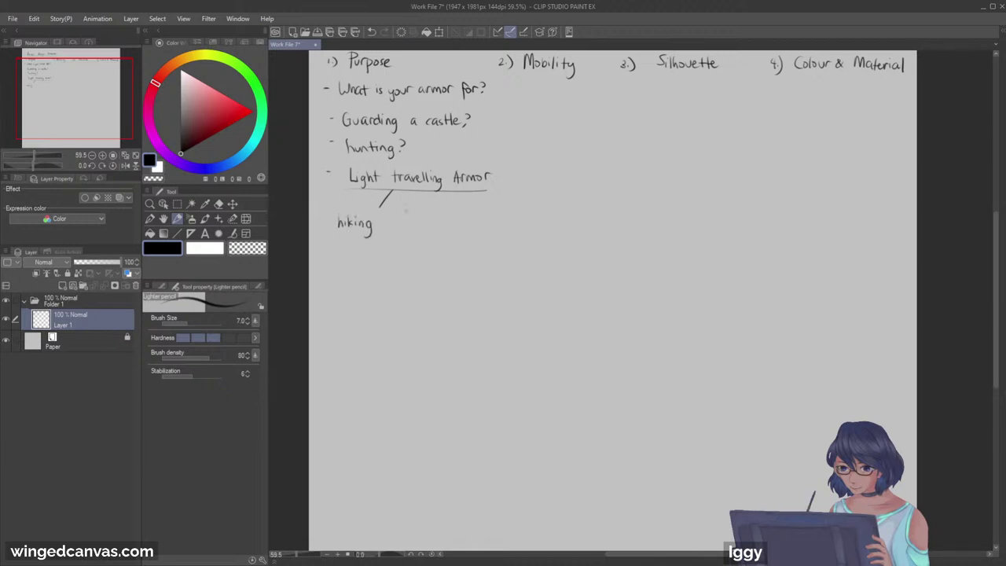
Step: Draw two more branches from "Light travelling Armor", labelled "weather" and "supplies"
mouse_move(407, 191)
mouse_down()
mouse_move(398, 245)
mouse_move(417, 247)
mouse_up()
drag(419, 238, 431, 248)
drag(433, 246, 443, 242)
drag(430, 193, 441, 209)
mouse_move(452, 216)
mouse_down()
mouse_move(446, 223)
mouse_move(464, 230)
mouse_move(484, 224)
mouse_up()
click(493, 223)
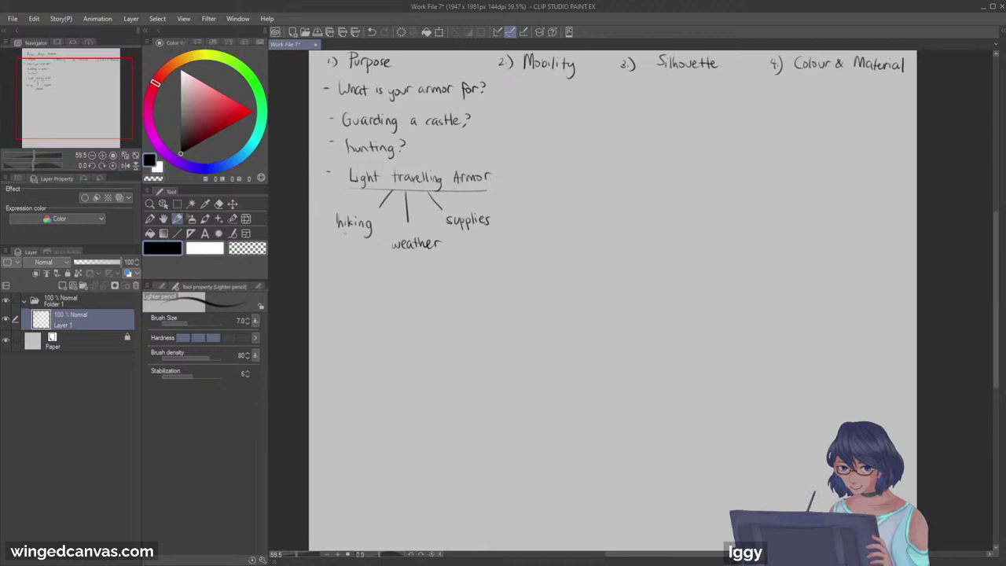
Step: Add a "staff" branch beneath hiking and a "foraging" branch beneath supplies
drag(347, 242, 320, 285)
mouse_move(331, 272)
mouse_down()
mouse_move(334, 286)
mouse_move(339, 280)
mouse_up()
drag(338, 278, 347, 291)
mouse_move(473, 237)
mouse_down()
mouse_move(465, 279)
mouse_move(470, 272)
mouse_up()
drag(475, 274, 480, 280)
mouse_move(485, 275)
mouse_down()
mouse_move(487, 287)
mouse_move(493, 281)
mouse_up()
drag(495, 282, 502, 290)
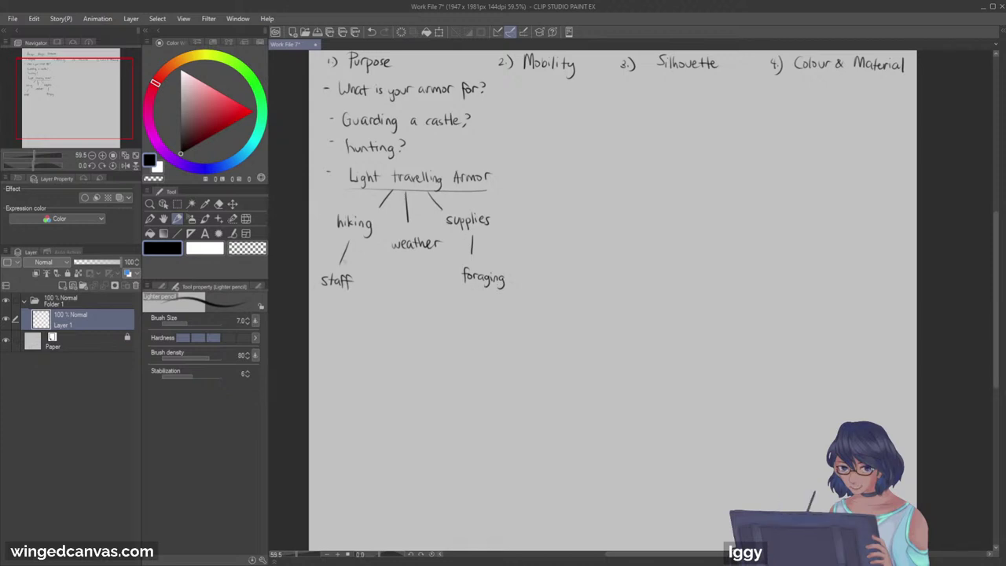
Step: Add a "cloaks" branch beneath hiking and a "flexibility" branch from "Light travelling Armor"
mouse_move(363, 251)
mouse_down()
mouse_move(370, 293)
mouse_move(395, 296)
mouse_up()
drag(475, 198, 482, 206)
drag(496, 221, 506, 234)
drag(519, 242, 516, 259)
drag(513, 249, 521, 257)
drag(525, 253, 534, 257)
drag(534, 249, 536, 257)
drag(539, 245, 539, 257)
drag(544, 251, 552, 260)
drag(555, 246, 555, 260)
drag(552, 251, 560, 272)
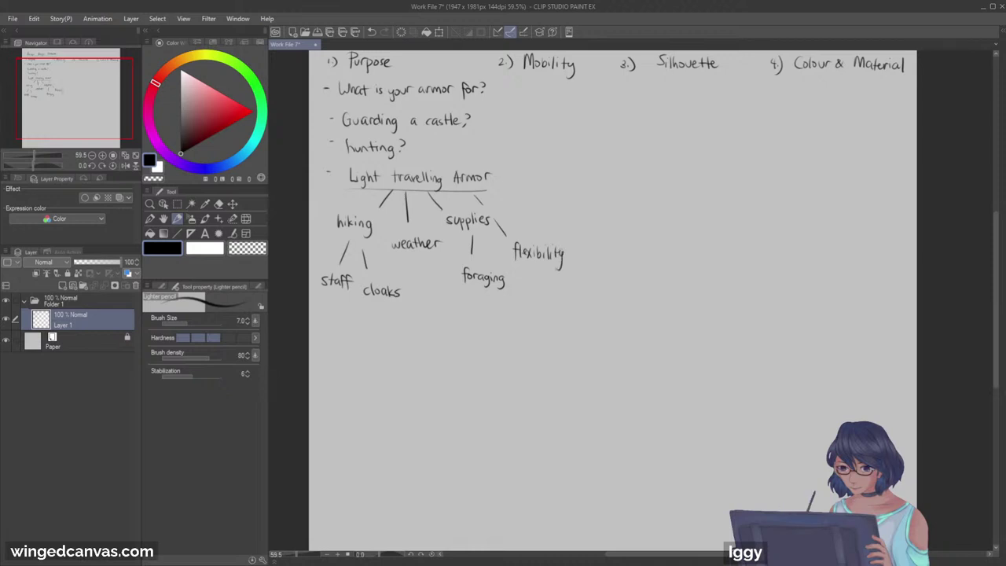
Step: Circle the words "staff", "cloaks" and "flexibility" in the branch diagram with the pencil
click(176, 204)
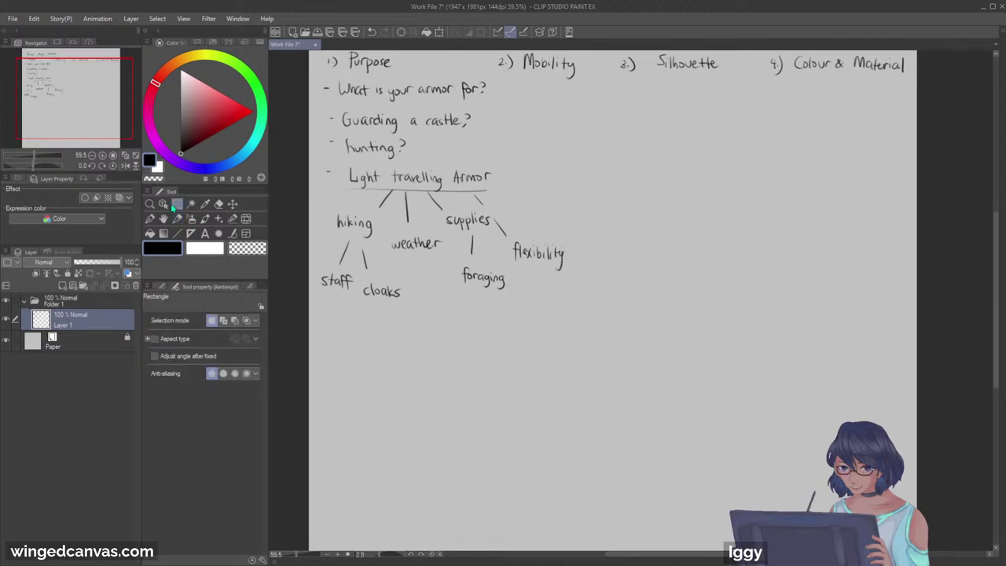
click(177, 218)
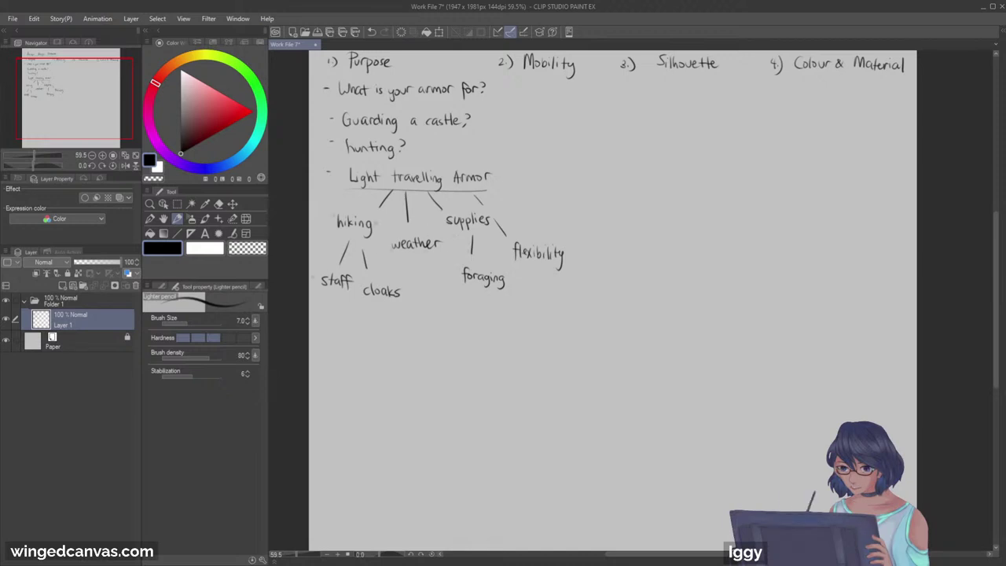
mouse_move(318, 275)
mouse_down()
mouse_move(340, 298)
mouse_move(343, 271)
mouse_move(407, 295)
mouse_move(379, 275)
mouse_up()
drag(502, 246, 569, 257)
Step: Select the Mobility, Silhouette and Colour & Material headings together and move them slightly to the right
click(149, 204)
drag(422, 240, 339, 244)
drag(728, 112, 759, 103)
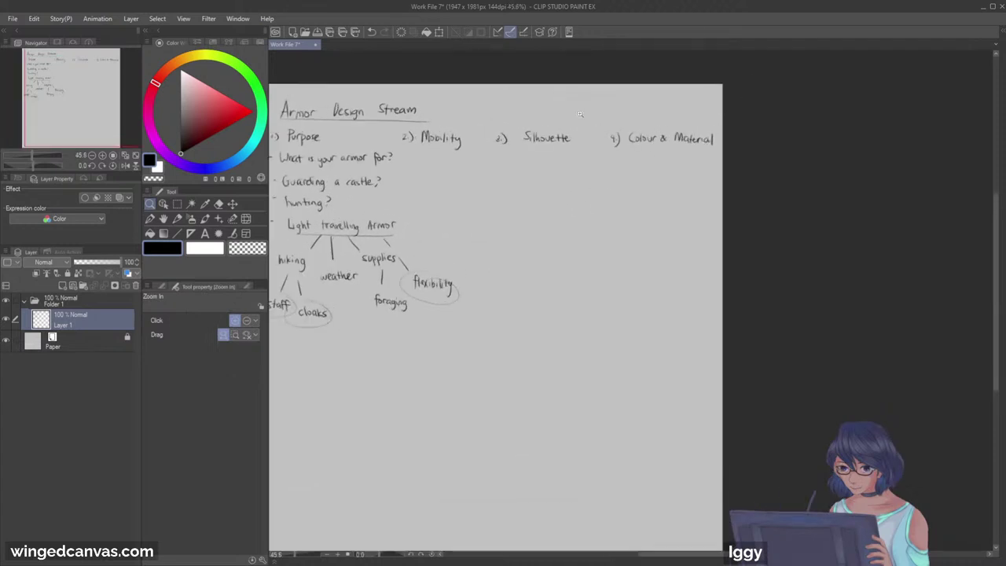
click(178, 205)
drag(395, 124, 731, 154)
key(k)
drag(590, 157, 600, 146)
click(479, 171)
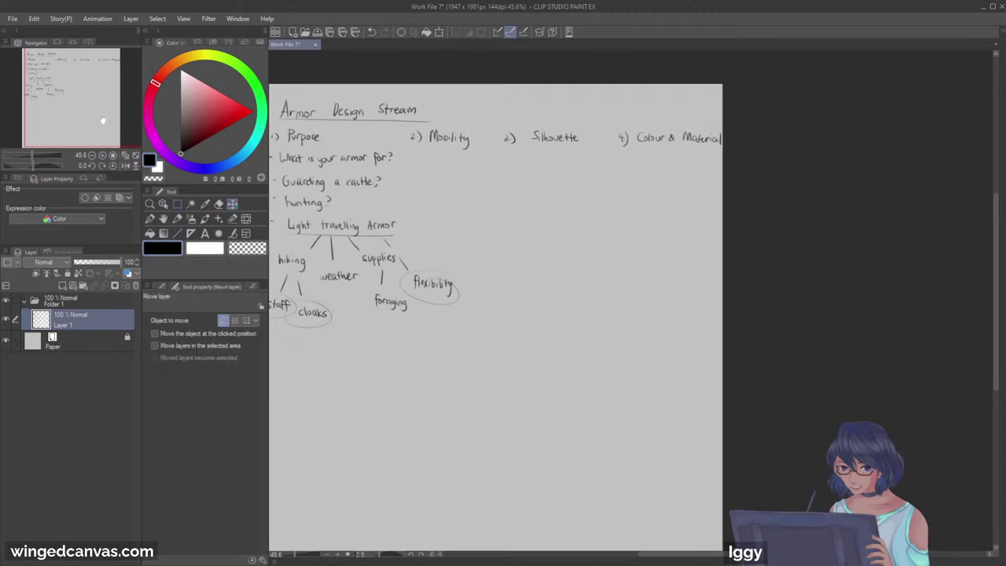
Step: Write the bullet "- Realistic or stylized?" beneath the branch diagram
key(space)
drag(298, 267, 353, 220)
key(ctrl+space)
click(352, 217)
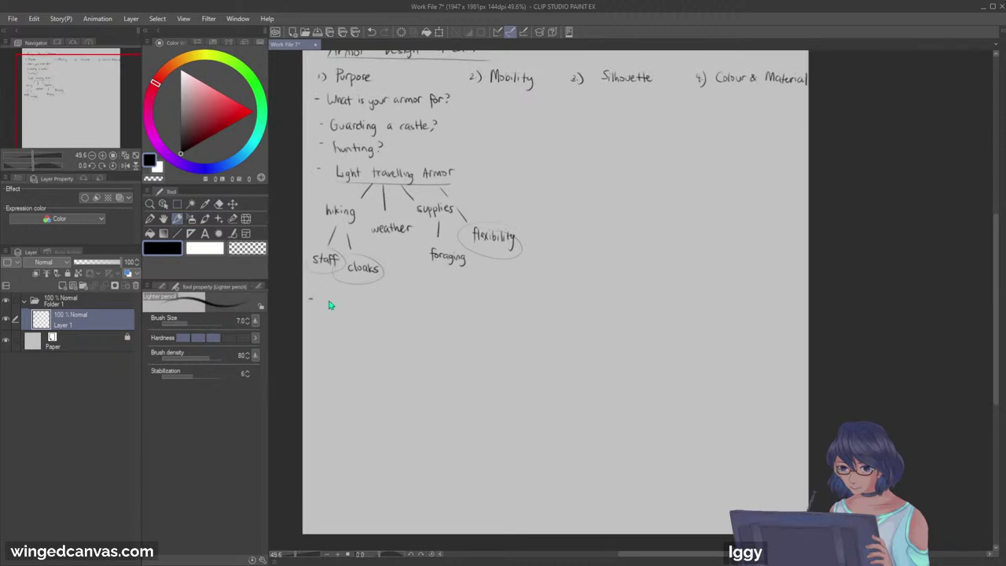
drag(313, 299, 372, 307)
drag(369, 303, 431, 308)
drag(434, 302, 477, 307)
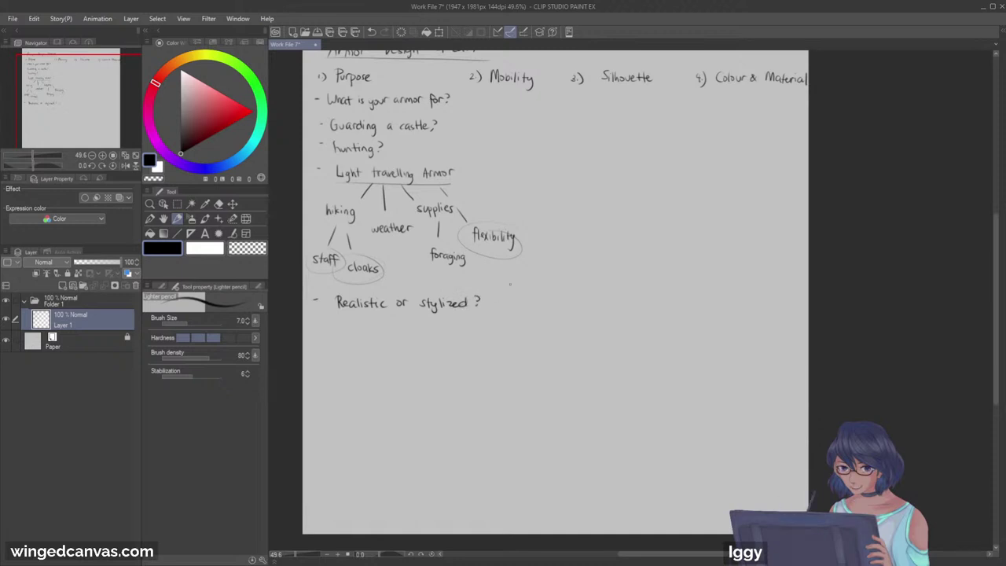
Step: Underline "Realistic" and "stylized", join them with a bracket and draw arrows pointing down from both words
drag(382, 318, 427, 317)
drag(360, 311, 398, 311)
drag(345, 315, 390, 313)
drag(450, 319, 450, 331)
Step: Erase the marks beneath "Realistic or stylized?" with the Hard eraser at size 60 and restore the damaged lettering
key(e)
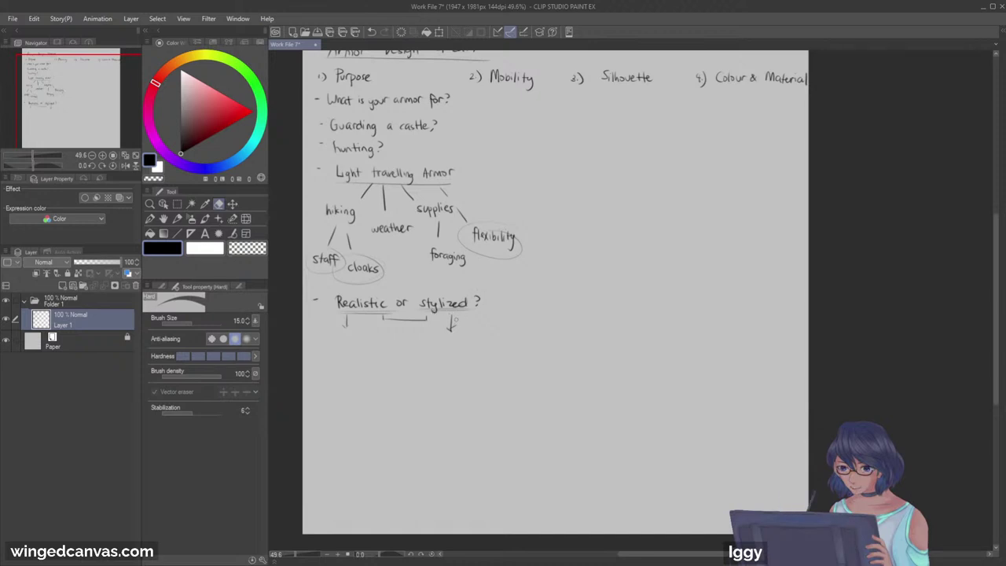
key(])
key(])
key(])
key(])
key(])
key(])
key(])
mouse_move(331, 316)
mouse_down()
mouse_move(402, 318)
mouse_move(372, 326)
mouse_move(322, 317)
mouse_move(476, 317)
mouse_move(397, 320)
mouse_move(467, 327)
mouse_move(403, 313)
mouse_move(489, 312)
mouse_up()
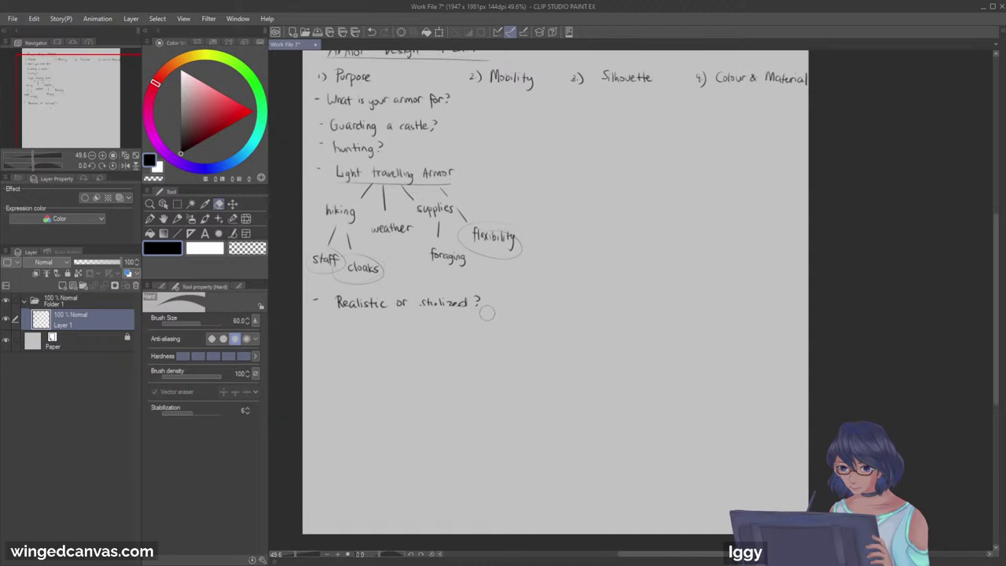
click(177, 218)
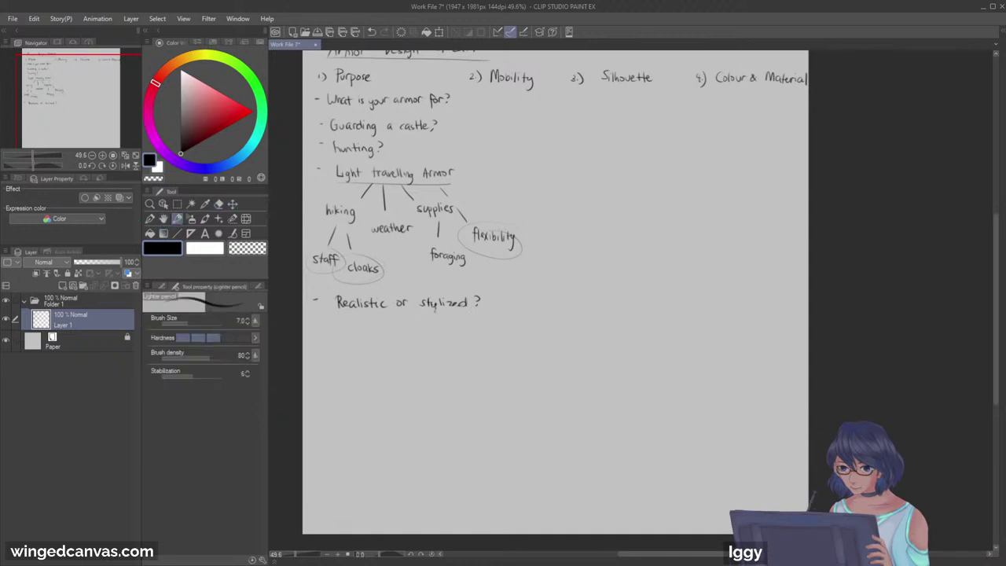
key(ctrl+z)
Step: Select the underlined title and move it slightly up and to the left, closer to the canvas corner
click(150, 204)
drag(312, 224, 282, 224)
drag(611, 101, 623, 100)
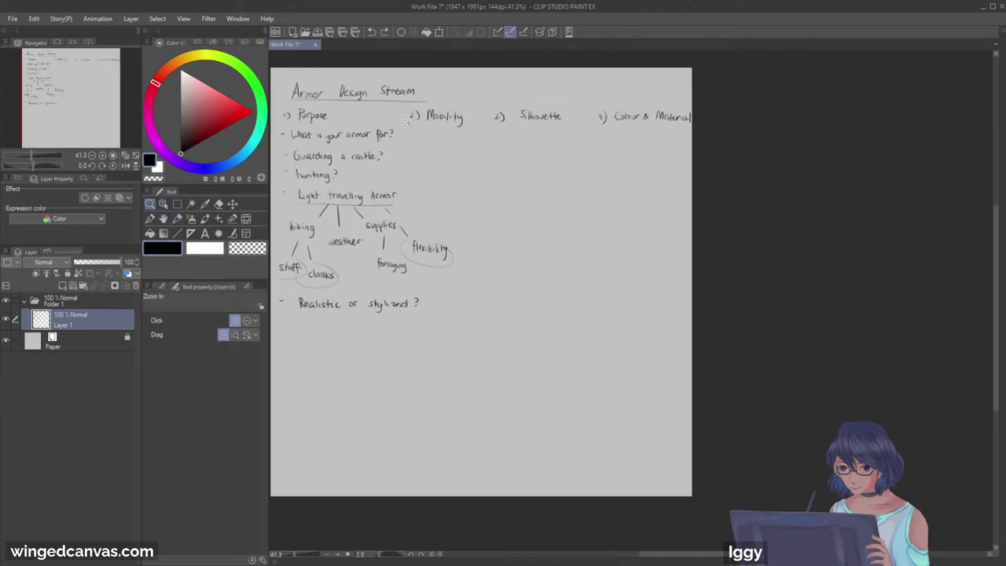
click(178, 204)
drag(75, 91, 68, 89)
drag(297, 73, 470, 113)
click(231, 204)
drag(397, 105, 388, 98)
click(286, 121)
Step: Select the whole Purpose column, including its branch diagram, and move it up closer to the title
click(177, 205)
drag(295, 112, 425, 326)
drag(399, 193, 489, 332)
key(k)
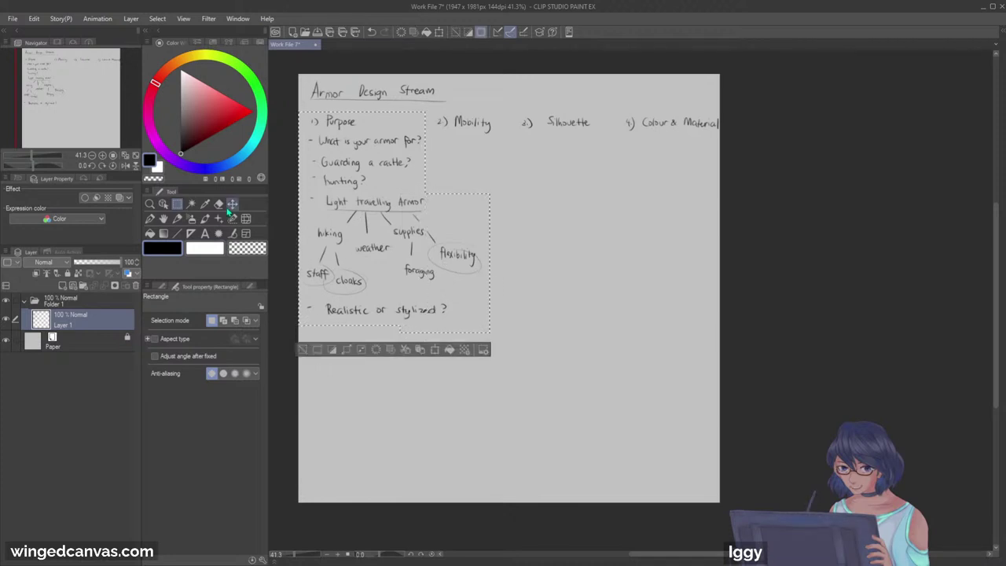
drag(407, 262, 407, 255)
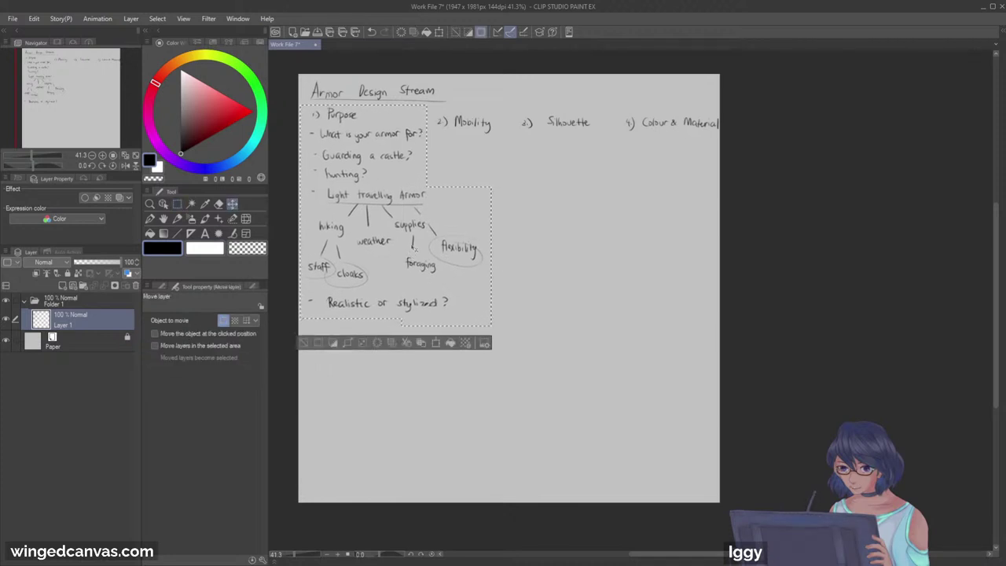
Step: Cut and paste the Purpose column onto its own layer, deselect it, and make Layer 1 active again
key(ctrl+x)
key(ctrl+v)
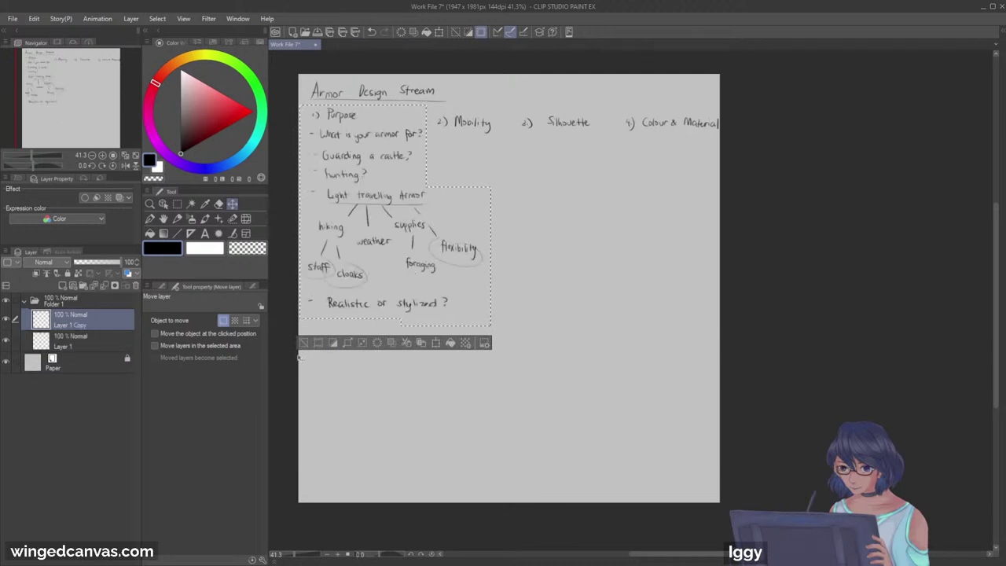
click(305, 343)
click(79, 340)
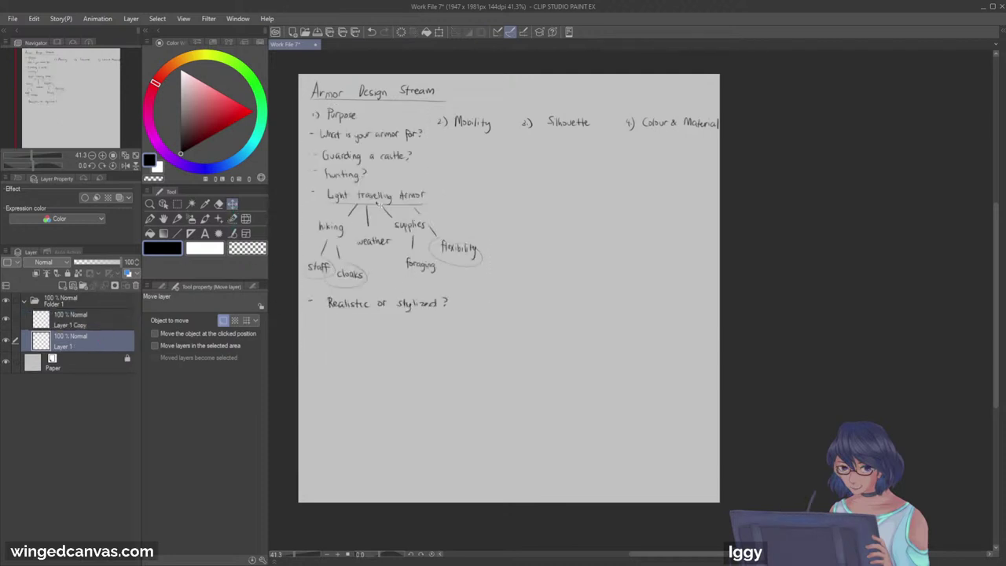
Step: Cut the Mobility, Silhouette, and Colour & Material headings, paste them onto their own layer, and deselect
drag(578, 137, 583, 180)
key(ctrl+z)
click(178, 204)
drag(430, 108, 736, 139)
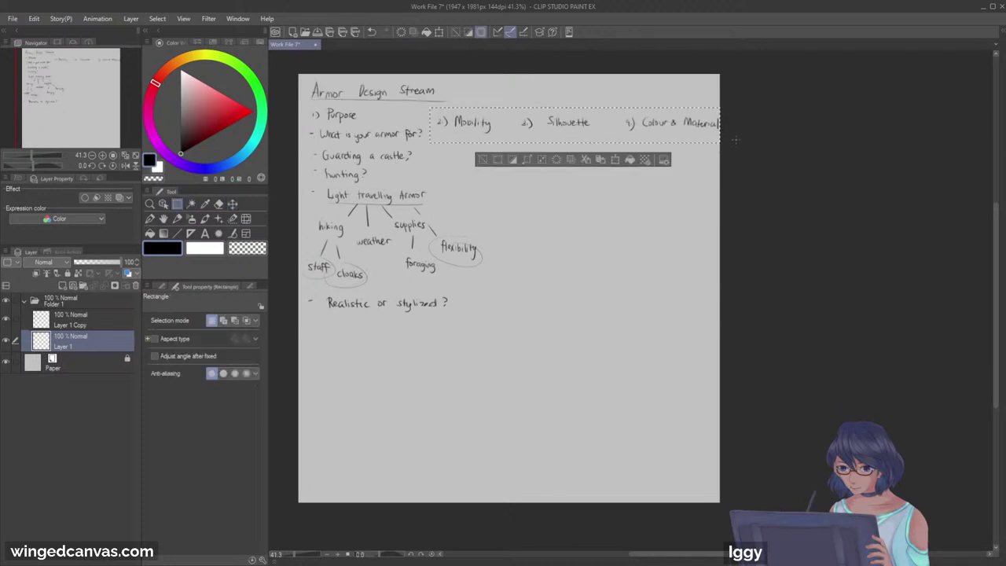
key(ctrl+x)
key(ctrl+v)
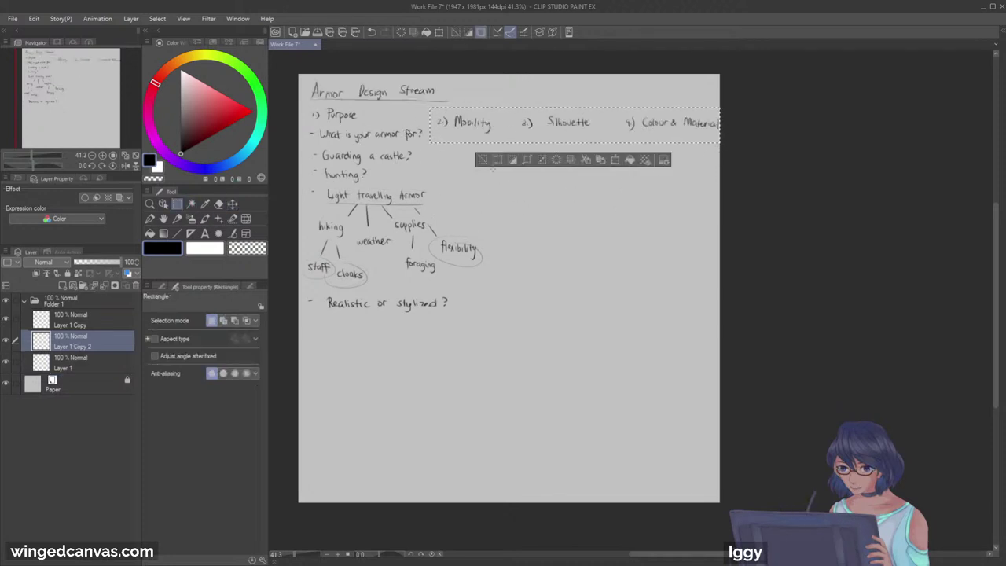
click(483, 160)
Step: Move the row of remaining headings beneath the title so Mobility sits at the canvas edge, and hide the Purpose column's layer
click(150, 204)
drag(640, 107, 650, 108)
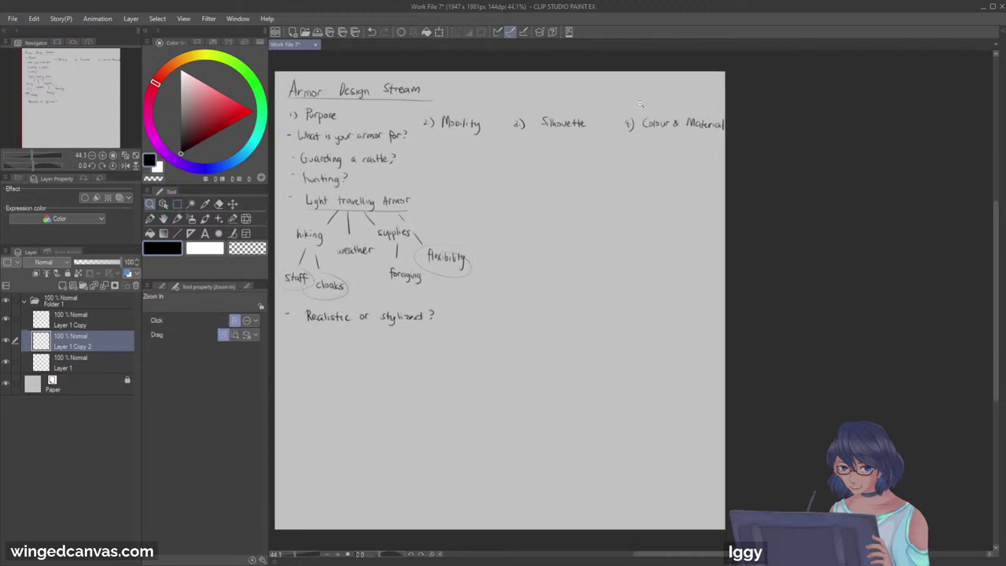
click(176, 218)
click(16, 320)
click(6, 320)
click(6, 320)
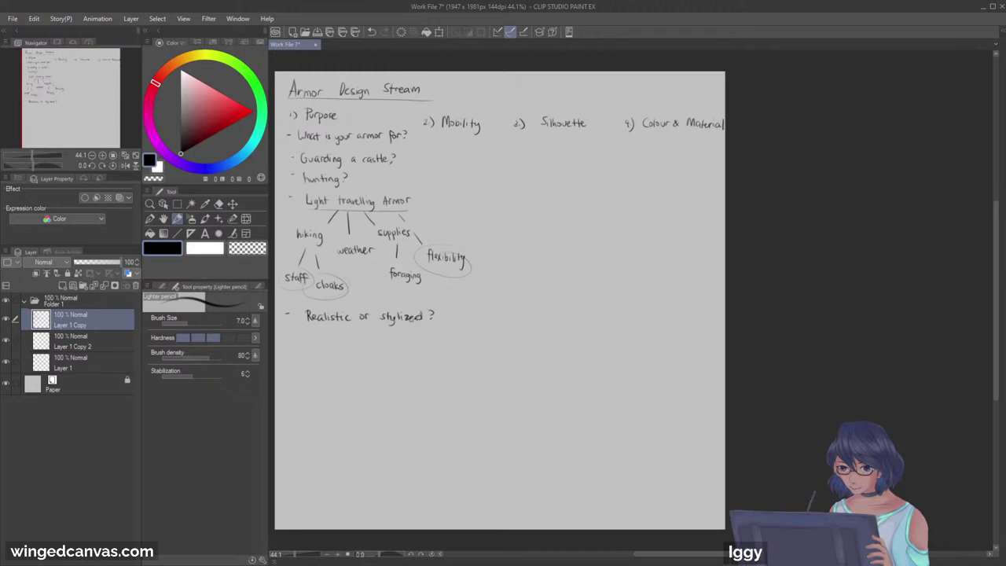
click(232, 204)
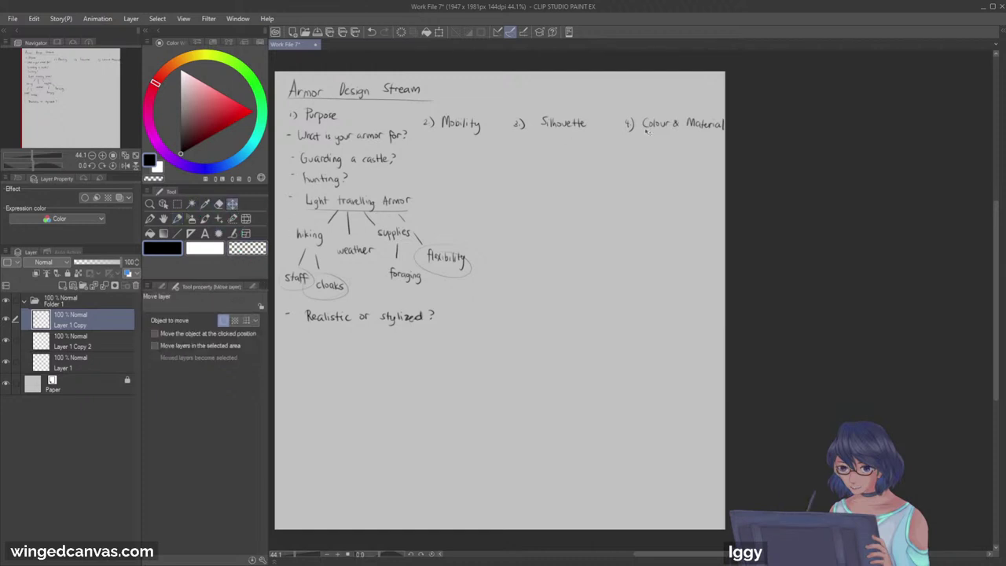
drag(639, 129, 477, 132)
click(90, 341)
click(4, 321)
Step: Cut the Silhouette and Colour & Material headings from Layer 1 Copy 2, paste them onto a separate layer, and deselect
click(177, 205)
drag(371, 107, 625, 151)
key(Delete)
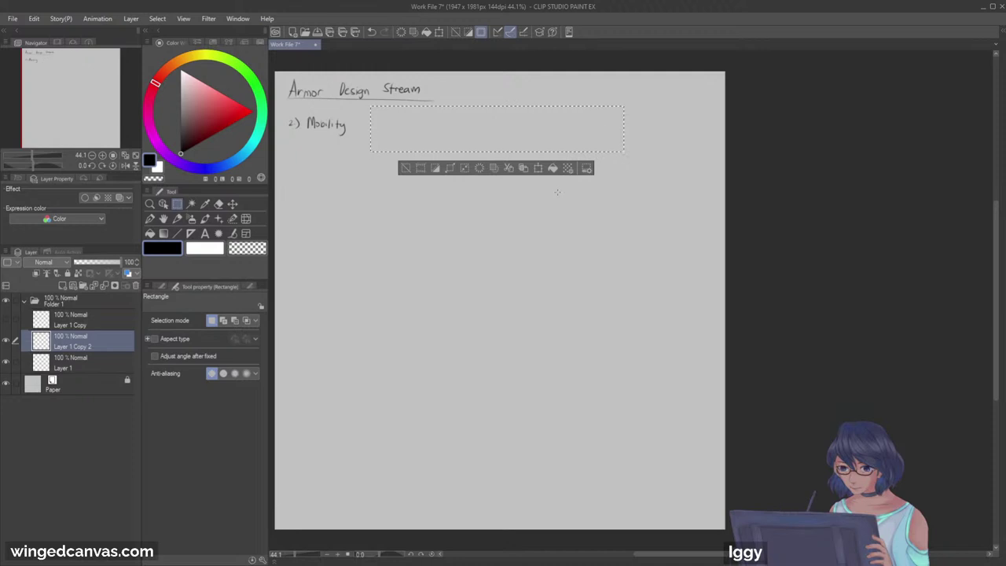
key(ctrl+v)
key(ctrl+d)
Step: Cut and paste the Colour & Material heading onto its own layer, and hide both the Silhouette and Colour & Material layers
mouse_move(476, 109)
mouse_down()
mouse_move(564, 158)
mouse_move(612, 161)
mouse_up()
key(ctrl+x)
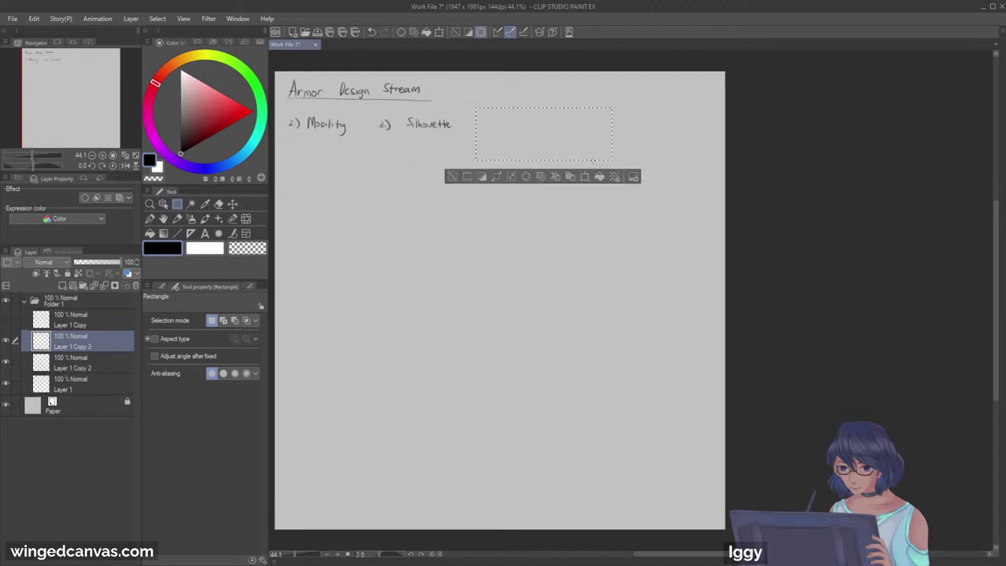
key(ctrl+v)
click(452, 178)
drag(6, 341, 8, 367)
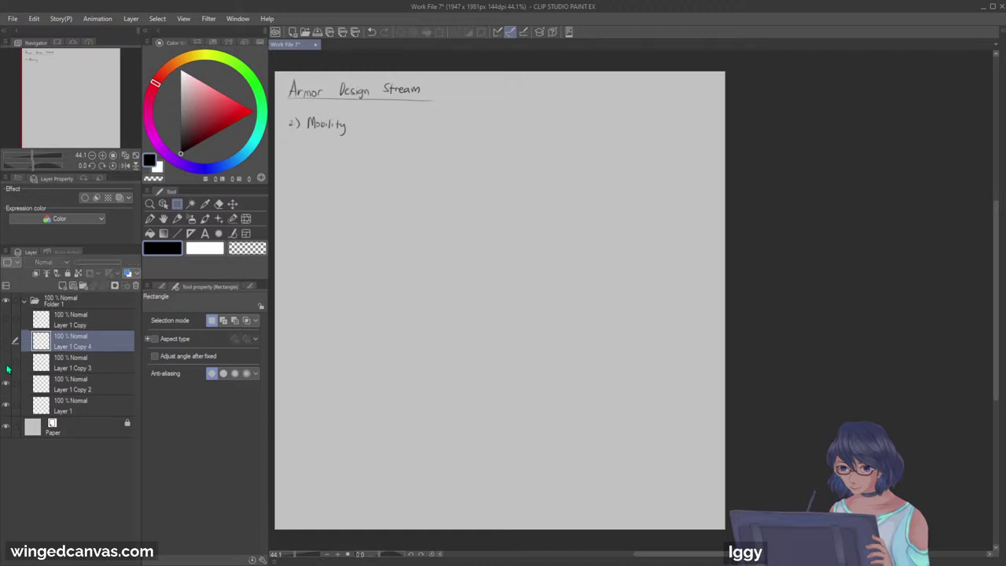
Step: On Layer 1 Copy 2, sketch an oval head with guide lines beneath the Mobility heading, using the Lighter pencil at size 6
click(149, 204)
click(347, 123)
drag(73, 121, 74, 119)
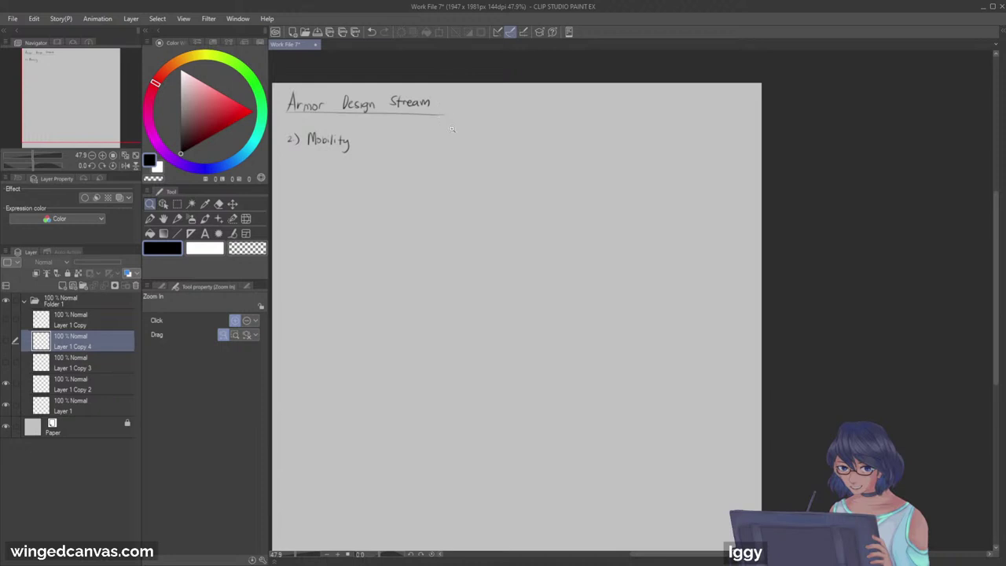
key(p)
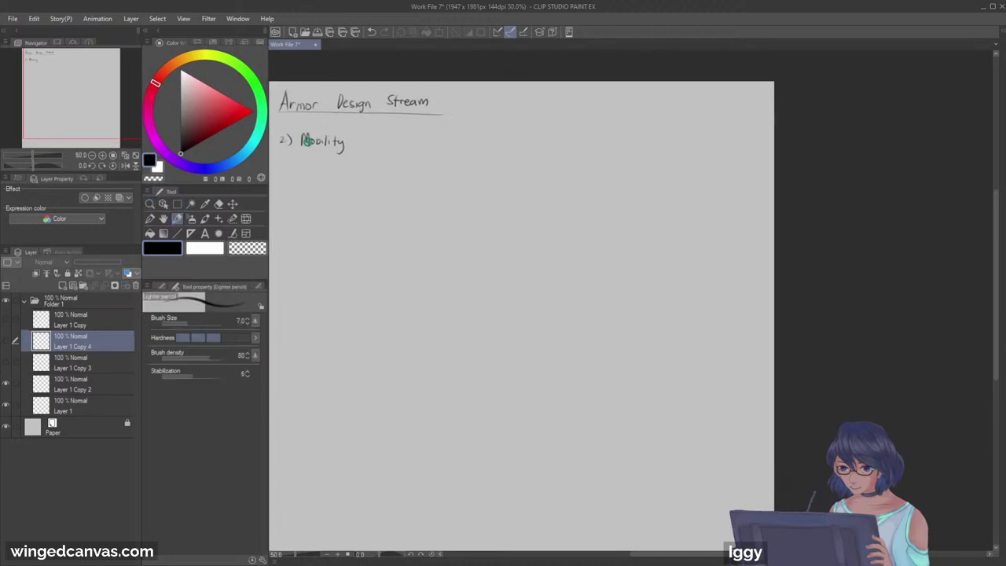
click(90, 387)
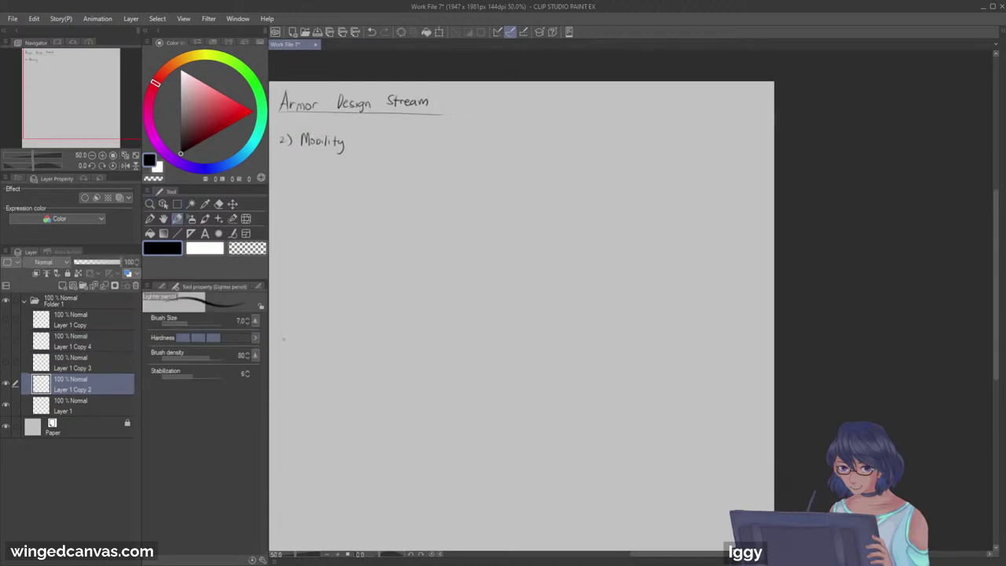
drag(291, 177, 296, 175)
mouse_move(352, 196)
mouse_down()
mouse_move(337, 172)
mouse_move(370, 174)
mouse_move(380, 194)
mouse_move(376, 185)
mouse_move(355, 223)
mouse_move(349, 189)
mouse_move(358, 218)
mouse_up()
key(ctrl+z)
key(bracketleft)
mouse_move(366, 171)
mouse_down()
mouse_move(361, 218)
mouse_move(394, 196)
mouse_up()
Step: Sketch the figure's boxy torso, angled hips, and both thighs below the head
drag(340, 251, 337, 285)
drag(397, 251, 376, 279)
drag(337, 284, 328, 419)
drag(386, 337, 400, 415)
drag(338, 337, 382, 330)
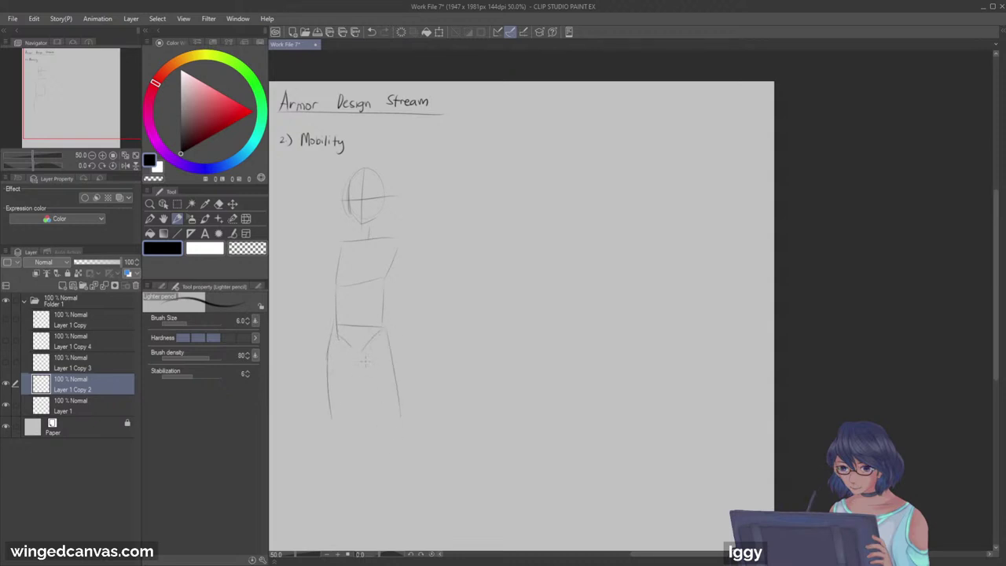
drag(376, 386, 395, 328)
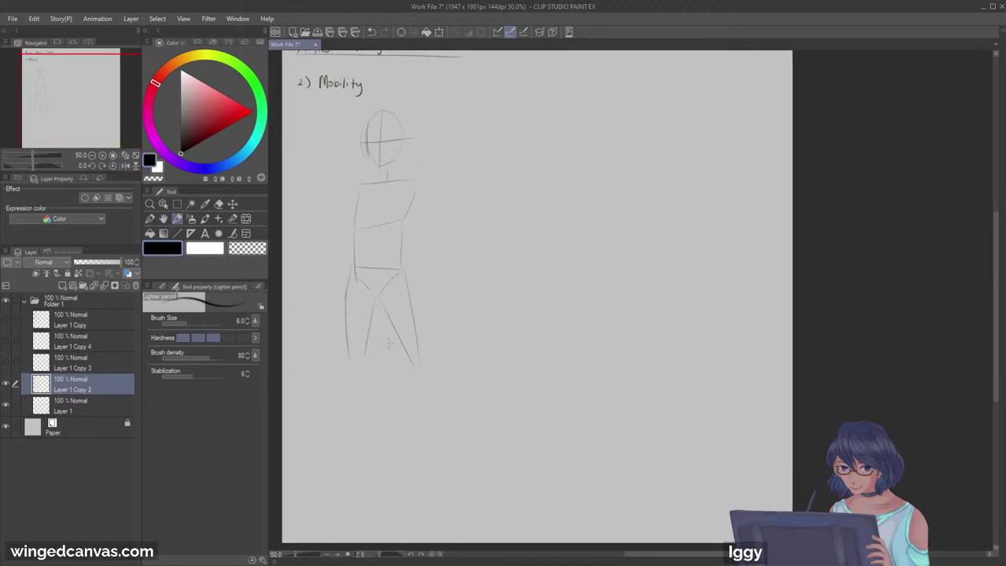
Step: Sketch the figure's lower legs and feet in a wide standing stance
drag(366, 401, 361, 428)
drag(349, 393, 343, 457)
drag(403, 360, 424, 421)
drag(429, 375, 444, 454)
Step: Sketch both arms hanging away from the torso, ending in simple oval hands
drag(355, 187, 329, 246)
drag(441, 238, 466, 319)
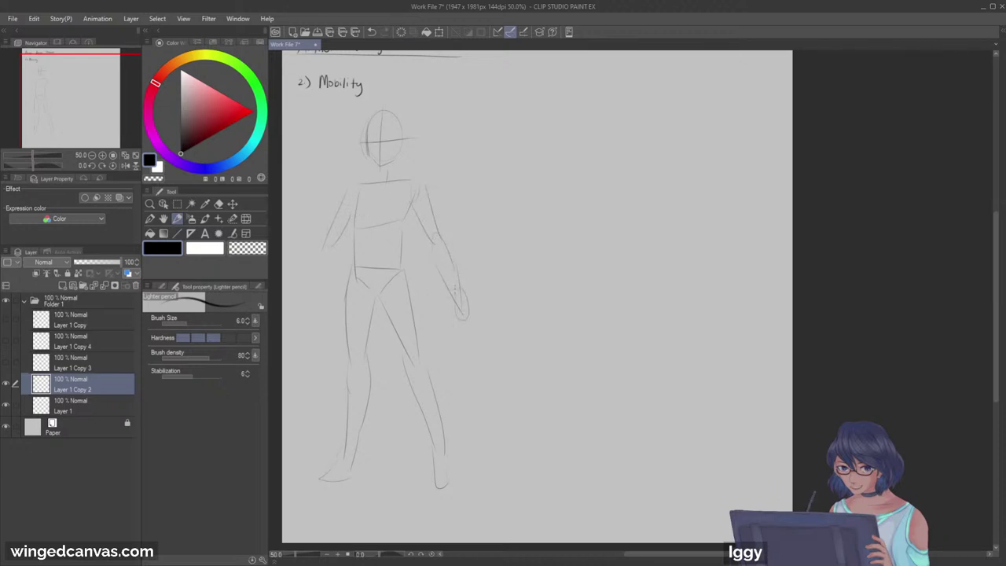
drag(322, 250, 316, 331)
click(150, 205)
drag(406, 120, 424, 120)
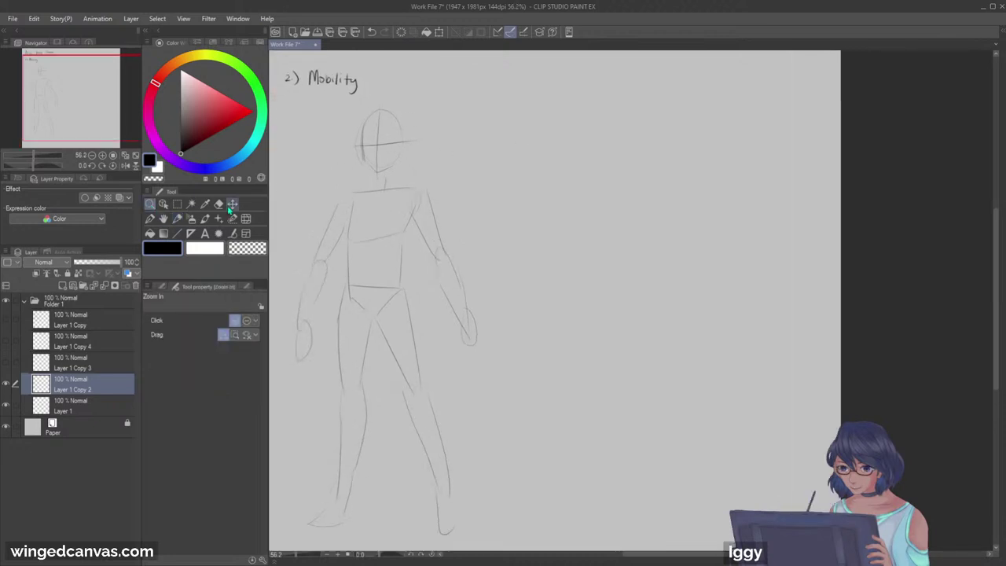
click(178, 219)
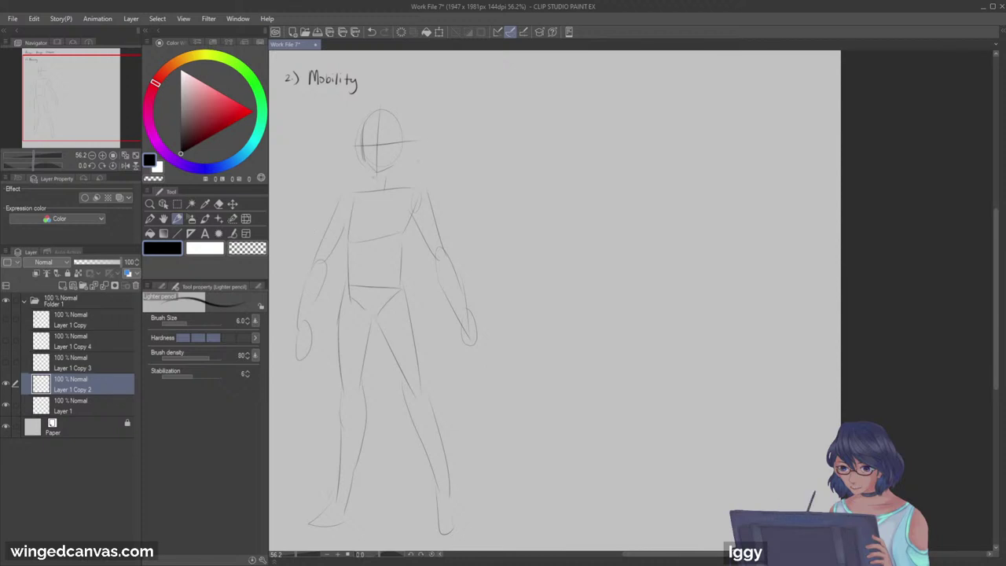
key(ctrl+z)
mouse_move(359, 190)
mouse_down()
mouse_move(343, 214)
mouse_move(344, 260)
mouse_up()
key(ctrl+z)
Step: Set the secondary drawing colour to a medium green with hue 140
click(212, 249)
click(261, 102)
drag(244, 110, 272, 101)
drag(358, 187, 337, 231)
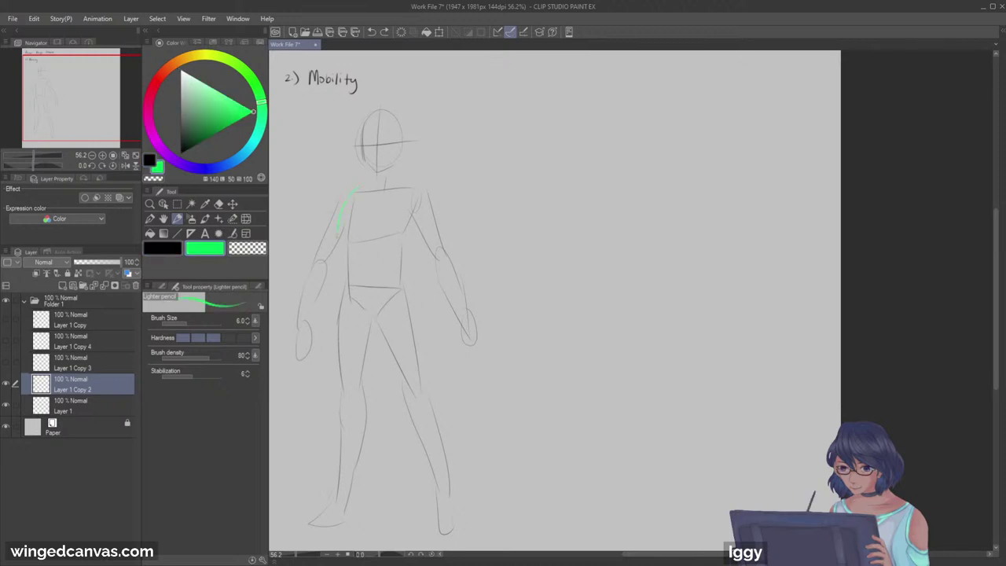
drag(233, 103, 181, 154)
key(ctrl+z)
drag(232, 135, 219, 119)
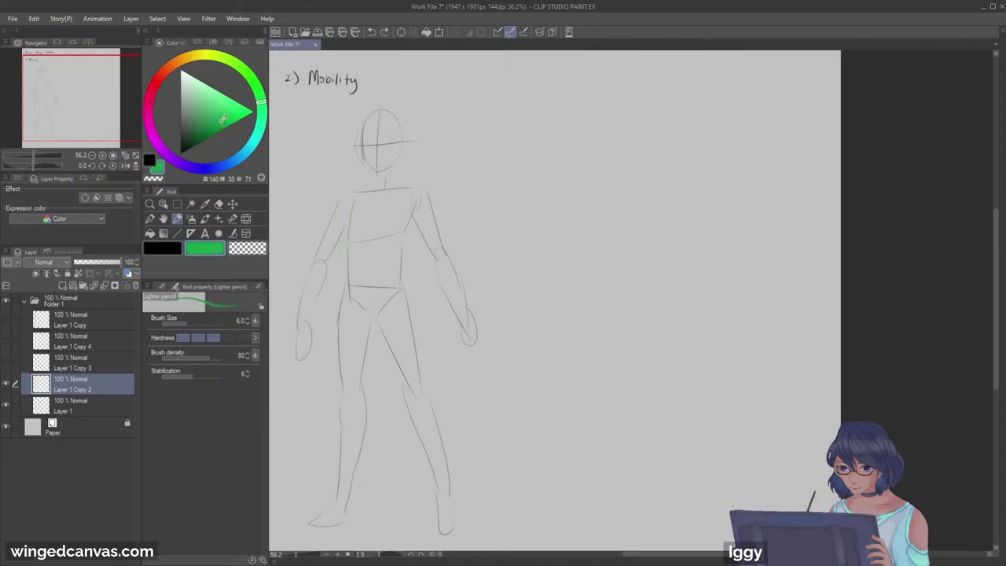
Step: Outline a green chest plate around the torso ending just above the waist, and mark both hip joints in black
drag(351, 190, 341, 271)
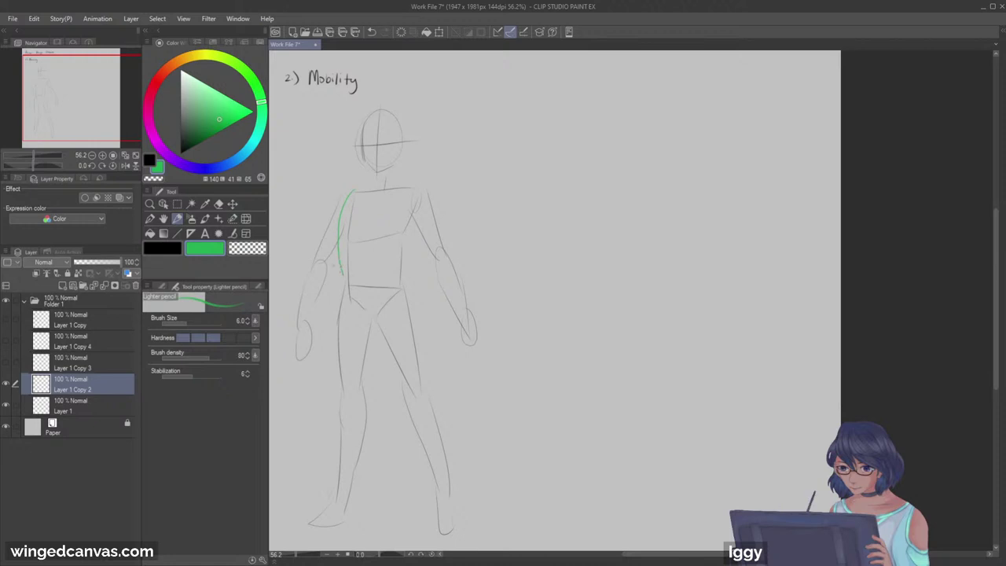
drag(343, 277, 404, 280)
drag(353, 190, 413, 186)
key(ctrl+z)
key(ctrl+z)
drag(352, 191, 410, 186)
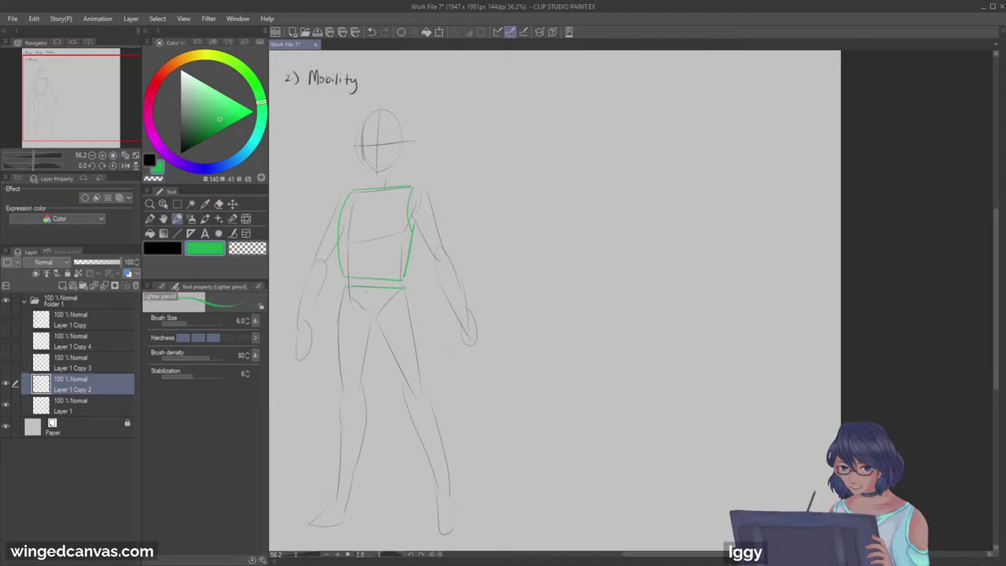
key(x)
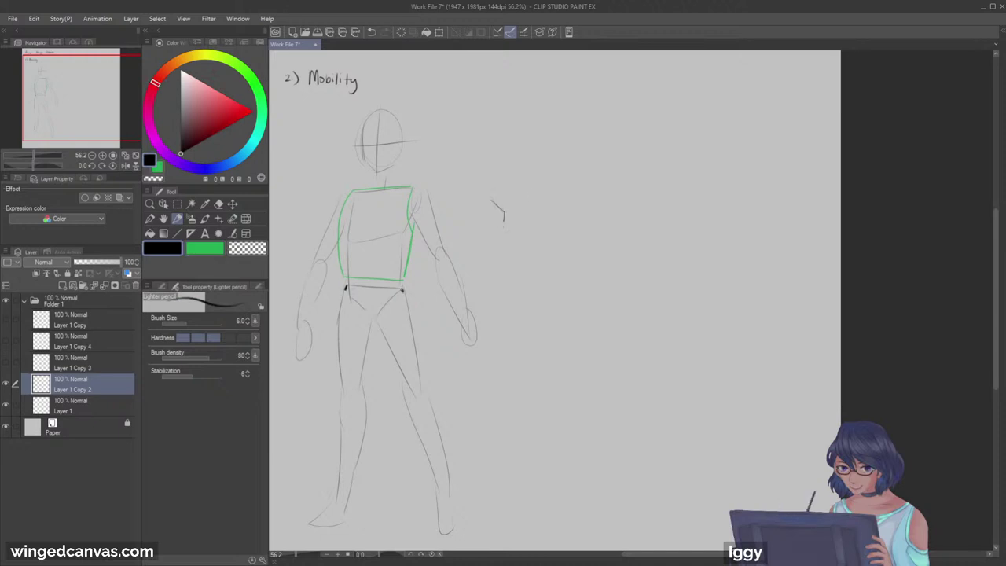
Step: Try sketching a small bending figure in black beside the standing figure
drag(542, 186, 550, 218)
key(ctrl+z)
drag(521, 172, 540, 229)
mouse_move(473, 112)
mouse_down()
mouse_move(511, 149)
mouse_move(438, 195)
mouse_move(481, 211)
mouse_up()
drag(452, 192, 478, 202)
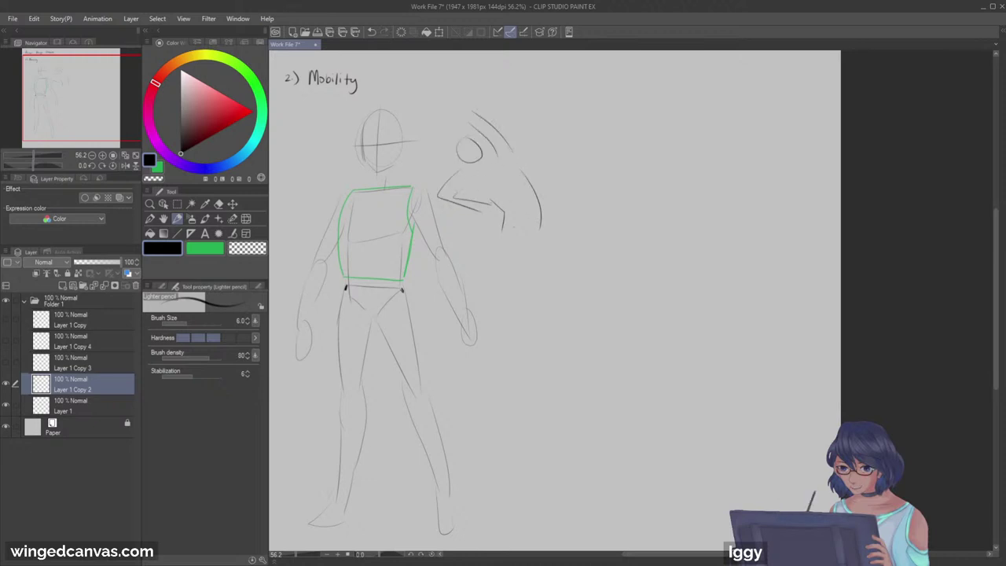
Step: Undo the bending figure's head, arm, and back strokes, and undo a trial arrow drawn at the hip joint
key(ctrl+z)
key(ctrl+z)
key(ctrl+z)
key(ctrl+z)
key(ctrl+z)
key(ctrl+z)
drag(405, 289, 418, 285)
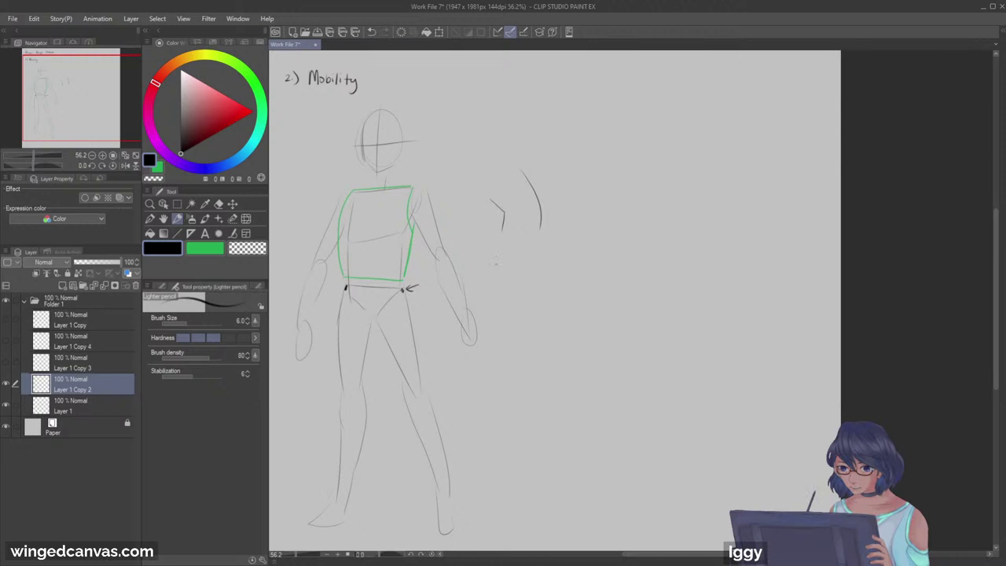
key(ctrl+z)
Step: Erase the leftover black strokes beside the standing figure with the Hard eraser at size 100
click(218, 204)
key(bracketright)
key(bracketright)
key(bracketright)
drag(498, 198, 503, 220)
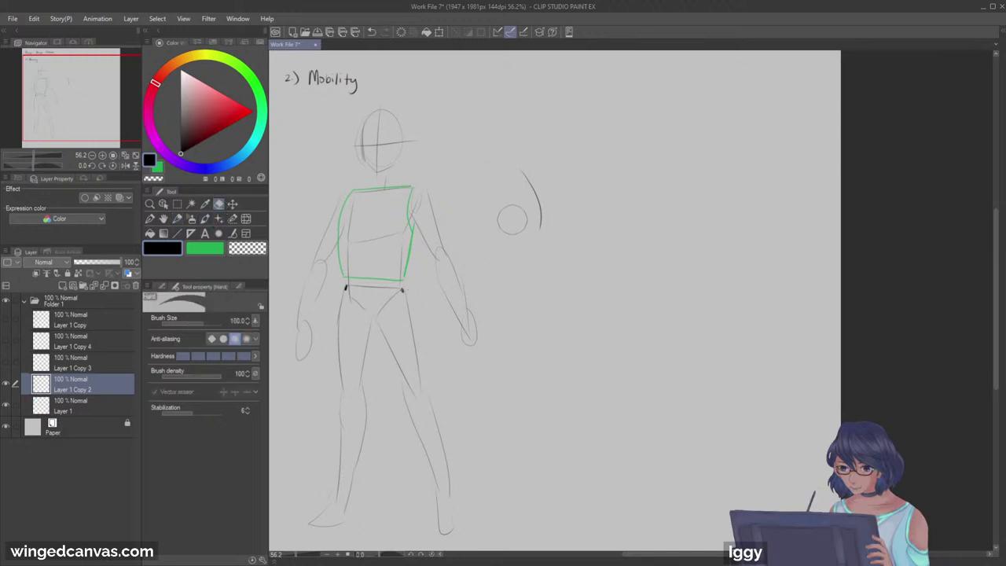
drag(510, 166, 545, 213)
Step: Retrace the chest plate's curved armhole edge in green with the Lighter pencil
click(206, 248)
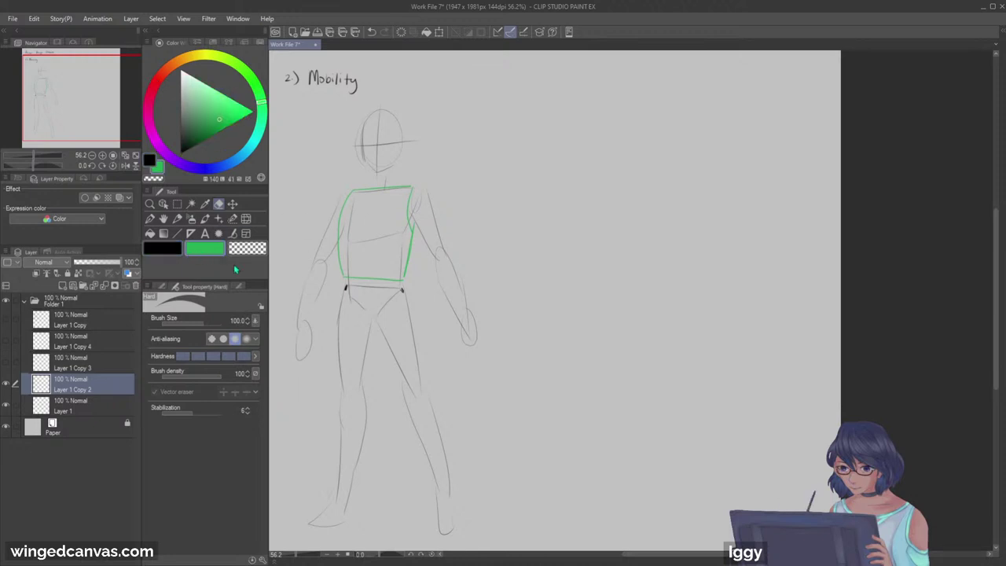
click(178, 219)
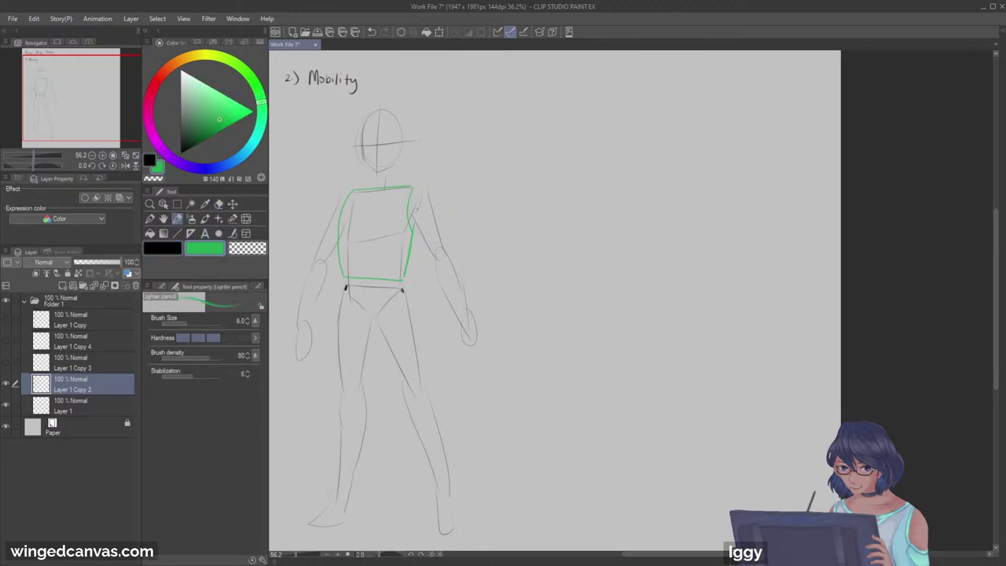
drag(413, 191, 412, 224)
drag(445, 161, 430, 174)
key(ctrl+z)
Step: Handwrite the heading "Butterfly joints" in black in the empty space beside the standing figure
drag(503, 189, 434, 208)
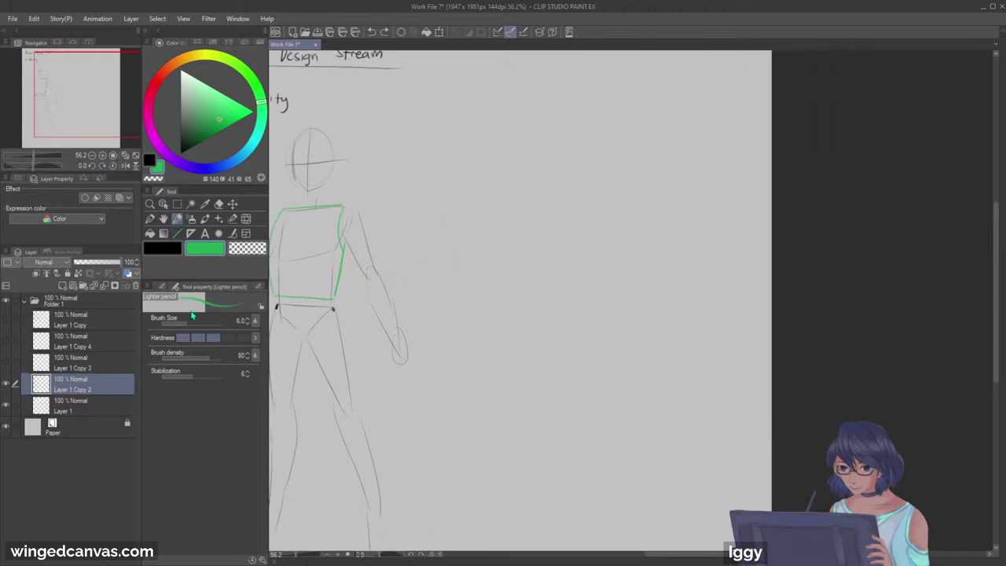
click(162, 249)
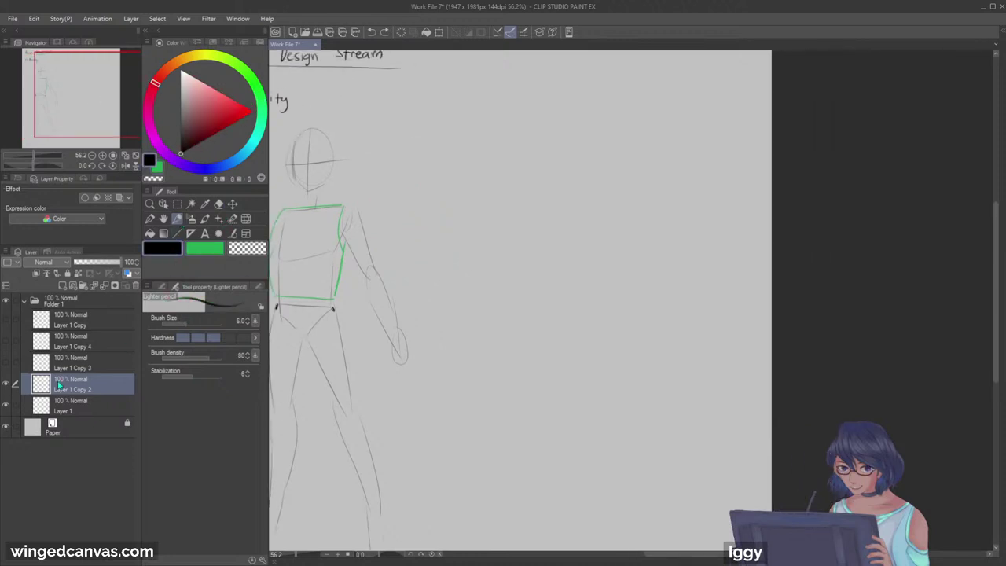
drag(116, 144, 116, 138)
drag(439, 166, 440, 174)
drag(439, 165, 478, 177)
mouse_move(481, 170)
mouse_down()
mouse_move(482, 180)
mouse_move(504, 172)
mouse_up()
key(ctrl+z)
drag(507, 170, 524, 177)
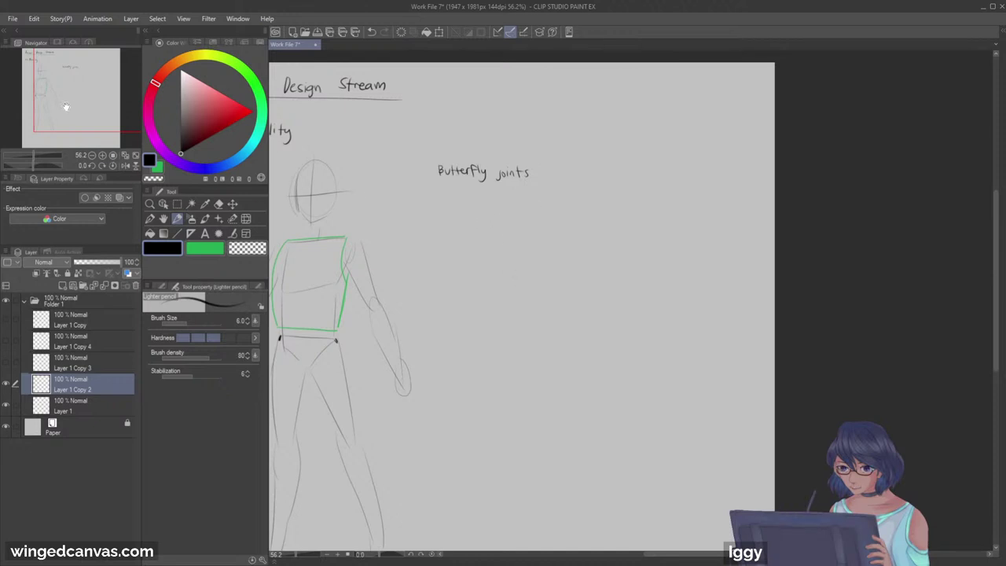
Step: Sketch an oval head with crossed guide lines beneath the "Butterfly joints" heading
drag(77, 109, 82, 112)
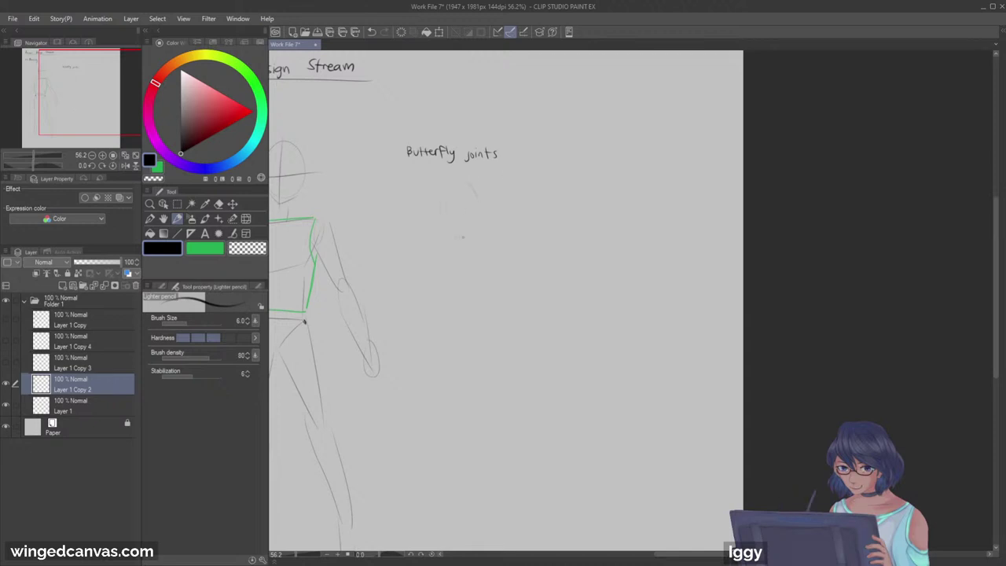
key(ctrl+z)
drag(452, 207, 502, 236)
drag(473, 186, 469, 266)
drag(453, 228, 494, 227)
Step: Add the neck, sloping shoulders, and upper arms to the bust beneath the "Butterfly joints" heading
drag(434, 262, 426, 286)
mouse_move(492, 245)
mouse_down()
mouse_move(533, 274)
mouse_move(536, 299)
mouse_move(500, 297)
mouse_up()
key(ctrl+z)
drag(443, 277, 448, 319)
drag(535, 291, 524, 346)
drag(428, 279, 419, 324)
Step: Draw an arrow beside the first bust and sketch a second, narrower bust with head, shoulders, and arms after it
drag(544, 252, 554, 256)
mouse_move(613, 189)
mouse_down()
mouse_move(611, 247)
mouse_move(633, 228)
mouse_move(584, 275)
mouse_move(653, 264)
mouse_move(661, 297)
mouse_up()
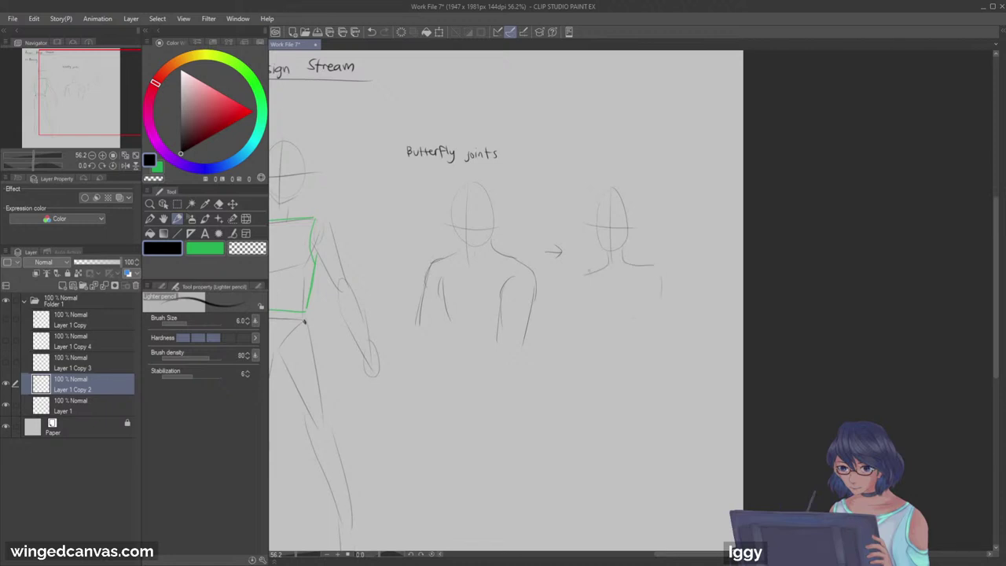
drag(587, 291, 583, 343)
key(ctrl+z)
drag(586, 299, 584, 357)
mouse_move(641, 287)
mouse_down()
mouse_move(632, 348)
mouse_move(640, 291)
mouse_move(675, 341)
mouse_up()
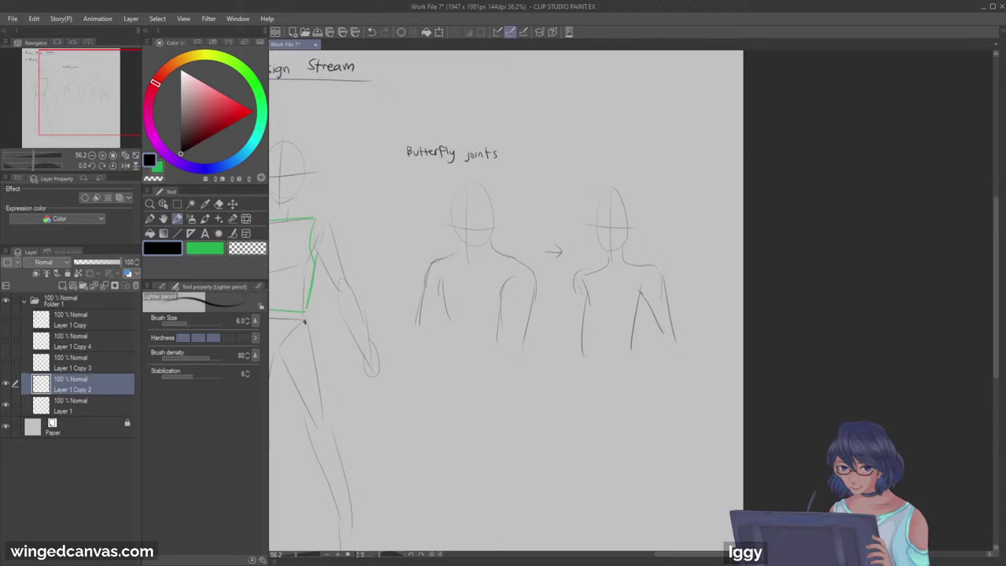
Step: Circle the first bust's shoulder joint, curve in the second bust's joint, and add outward arrows beside the busts
mouse_move(498, 299)
mouse_down()
mouse_move(531, 289)
mouse_move(516, 274)
mouse_move(497, 343)
mouse_up()
drag(658, 254, 668, 247)
mouse_move(665, 246)
mouse_down()
mouse_move(643, 290)
mouse_move(667, 311)
mouse_up()
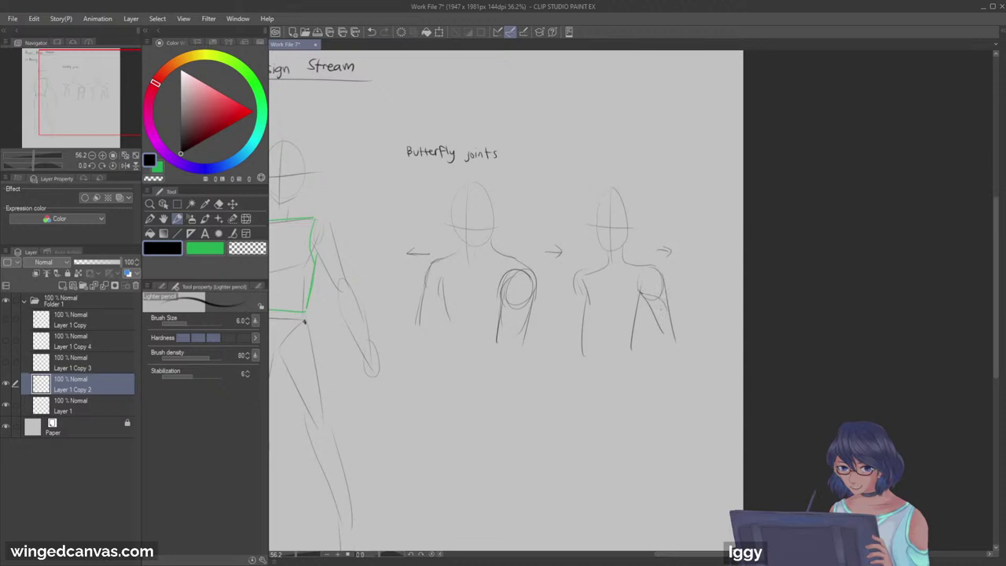
Step: Doodle a small butterfly between the two busts and darken the second bust's shoulder contour
mouse_move(537, 186)
mouse_down()
mouse_move(526, 194)
mouse_move(563, 182)
mouse_move(560, 203)
mouse_up()
drag(553, 173, 558, 163)
key(ctrl+z)
mouse_move(575, 275)
mouse_down()
mouse_move(577, 310)
mouse_move(598, 272)
mouse_up()
Step: Select the "Butterfly joints" heading with both busts and the butterfly, move them up the canvas, and deselect
click(149, 204)
drag(409, 233, 369, 235)
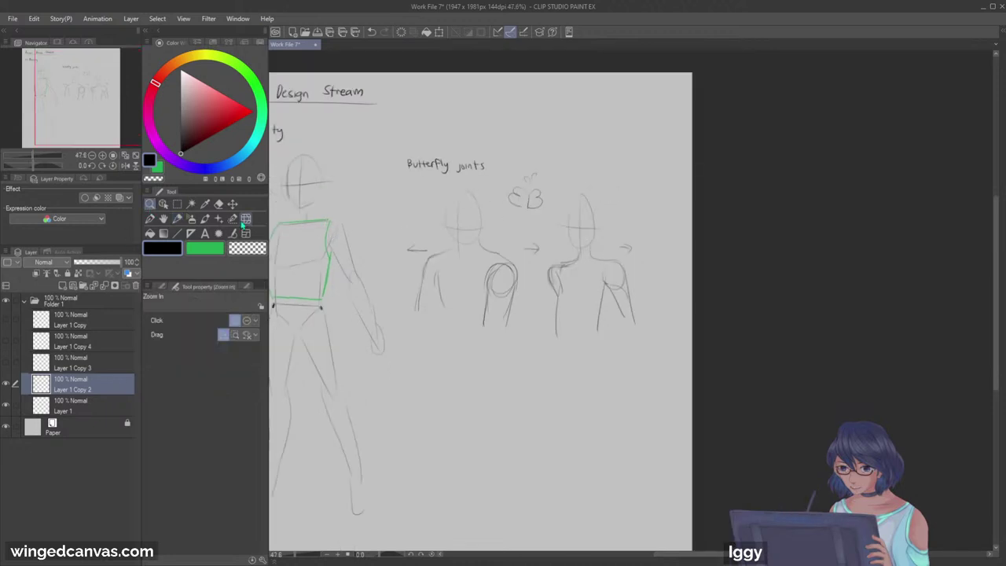
click(178, 204)
mouse_move(397, 135)
mouse_down()
mouse_move(579, 338)
mouse_move(671, 354)
mouse_up()
click(233, 204)
drag(530, 273, 526, 243)
click(442, 340)
click(149, 204)
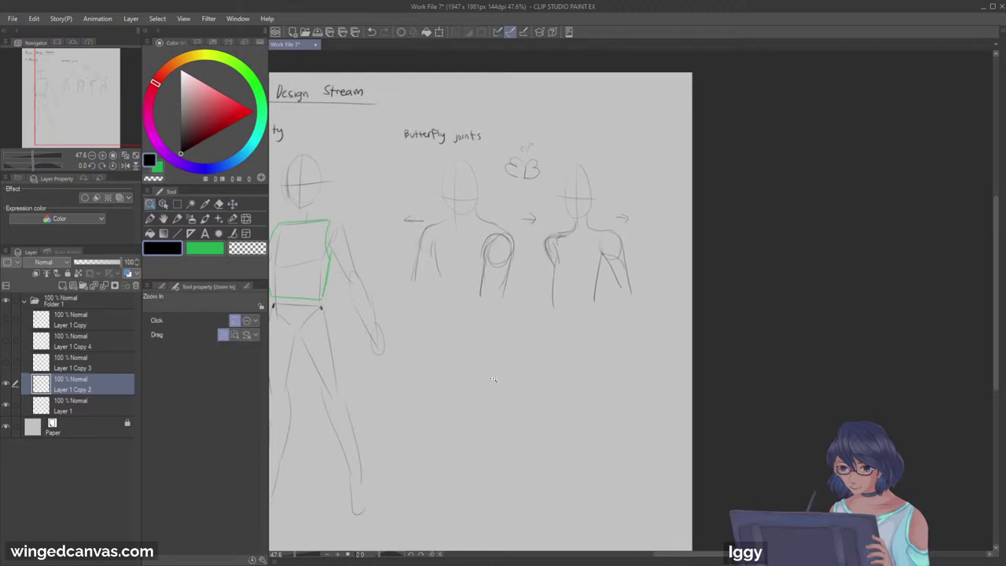
drag(487, 365, 519, 365)
drag(94, 107, 86, 107)
drag(326, 236, 377, 236)
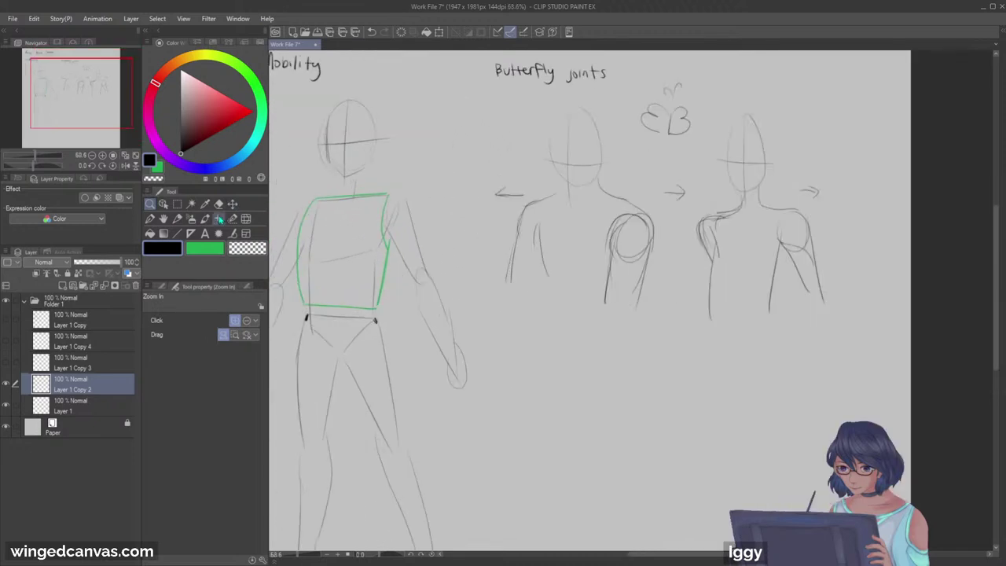
click(178, 219)
click(218, 204)
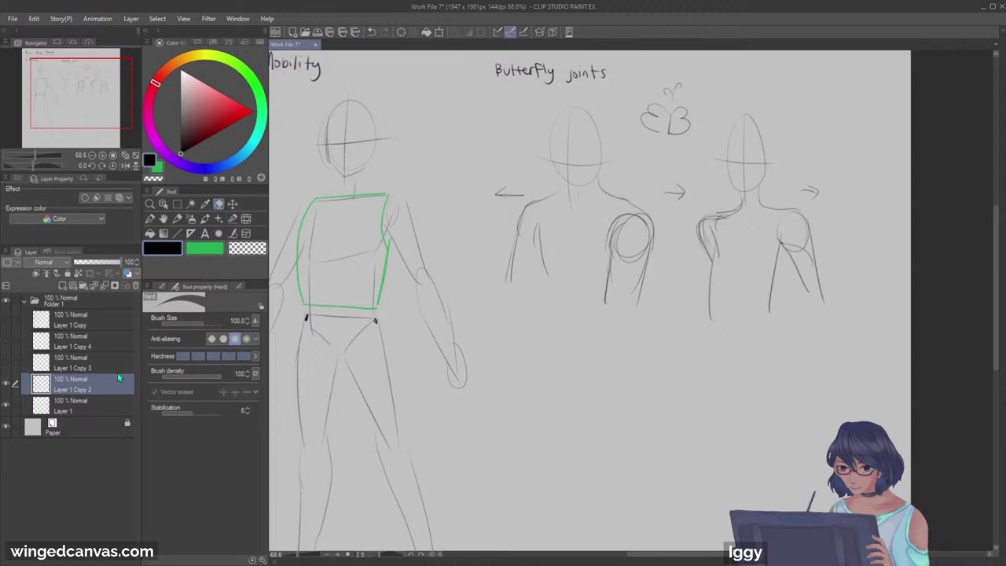
key([)
key([)
key([)
key([)
click(6, 386)
click(5, 386)
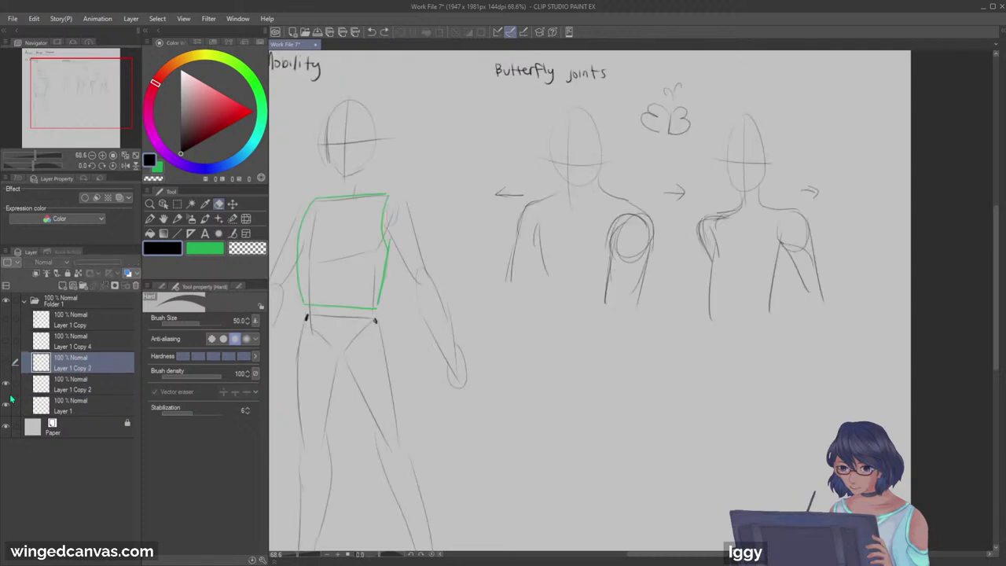
Step: Try to pencil a green shoulder cap and an extra curved armhole line on the standing figure
click(196, 246)
click(176, 219)
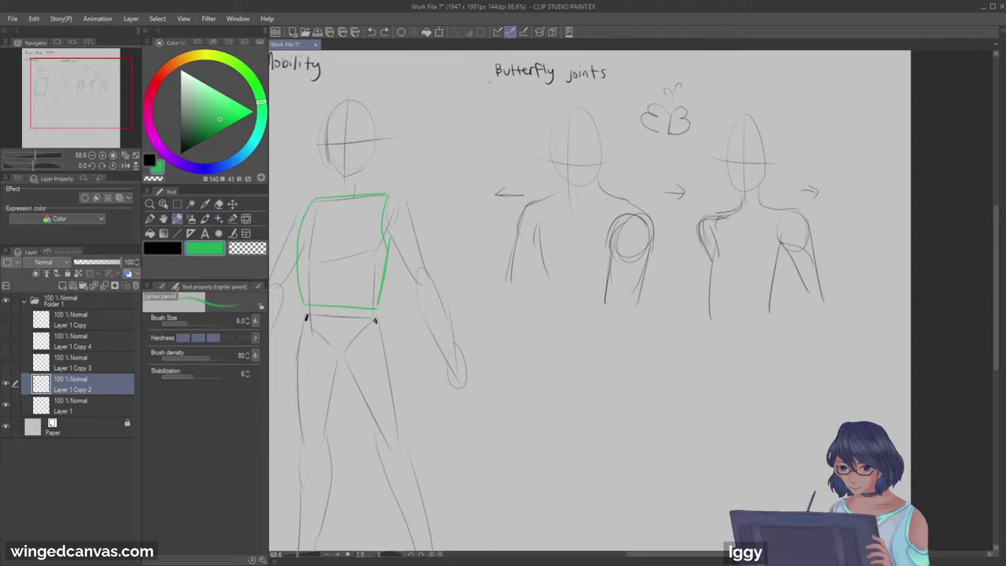
drag(300, 289, 304, 305)
mouse_move(386, 222)
mouse_down()
mouse_move(418, 201)
mouse_move(415, 191)
mouse_move(426, 217)
mouse_move(395, 238)
mouse_move(429, 228)
mouse_up()
key(ctrl+z)
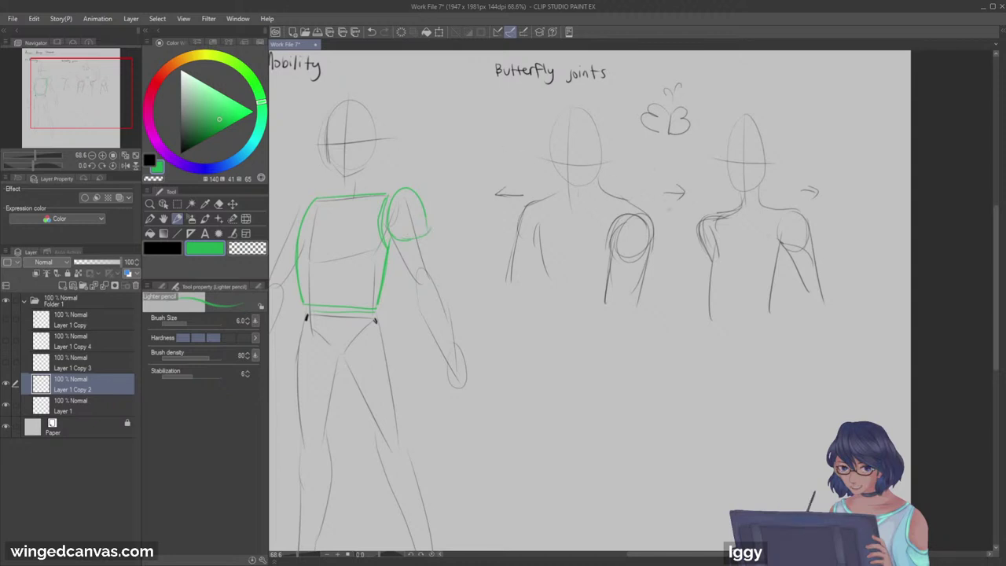
key(ctrl+z)
key(ctrl+z)
key(ctrl+z)
Step: Erase the green chest plate's upper edge beside the near shoulder and redraw it as an inward-curving armhole
click(219, 204)
key(bracketleft)
key(bracketleft)
drag(385, 199, 379, 242)
click(177, 219)
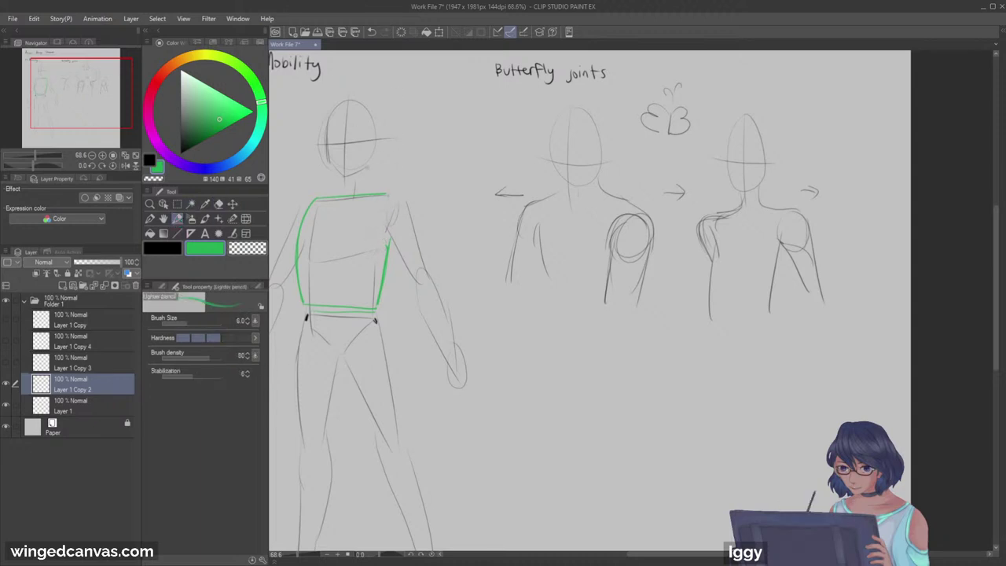
drag(366, 198, 383, 251)
Step: Erase the chest plate's opposite upper edge and redraw it in green as a slanted line down from the collar
click(219, 204)
drag(316, 202, 297, 264)
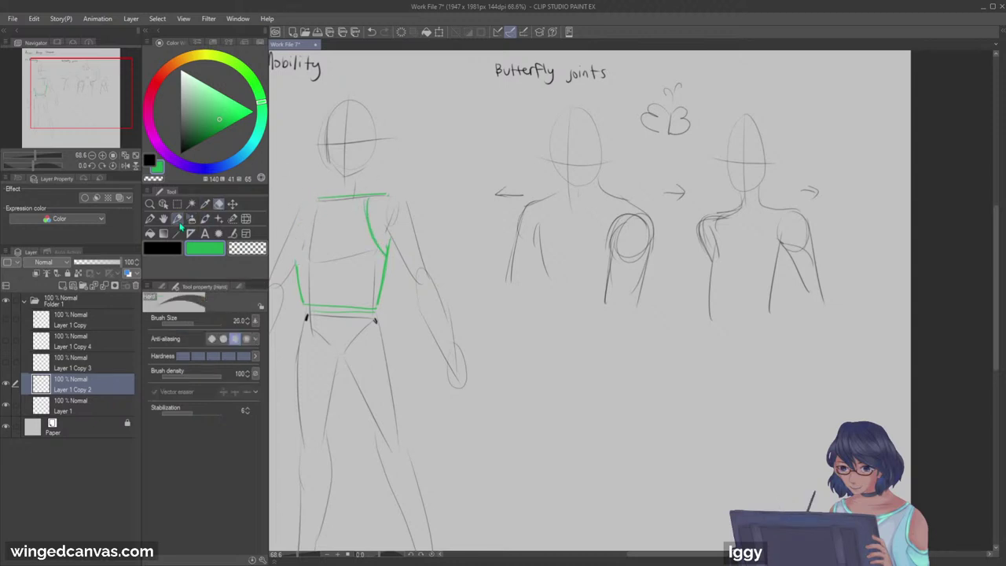
click(177, 218)
drag(319, 201, 298, 260)
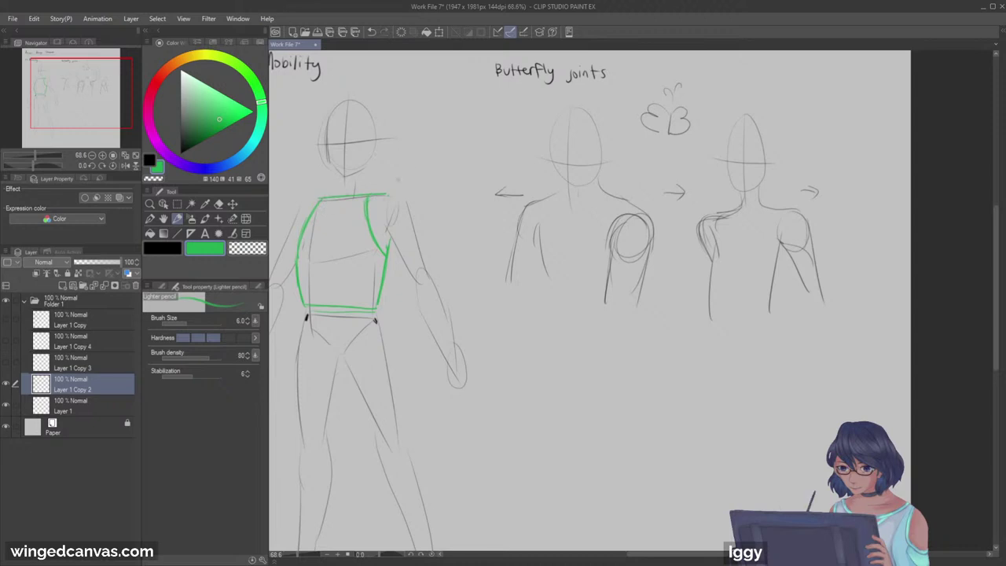
Step: Outline a rounded green shoulder cap over the figure's upper arm and add a small green arrow beside the first bust
drag(391, 240, 380, 188)
key(ctrl+z)
mouse_move(392, 240)
mouse_down()
mouse_move(375, 193)
mouse_move(415, 186)
mouse_up()
key(ctrl+z)
drag(373, 217, 392, 241)
mouse_move(378, 186)
mouse_down()
mouse_move(426, 202)
mouse_move(429, 226)
mouse_move(410, 236)
mouse_up()
drag(485, 217, 501, 216)
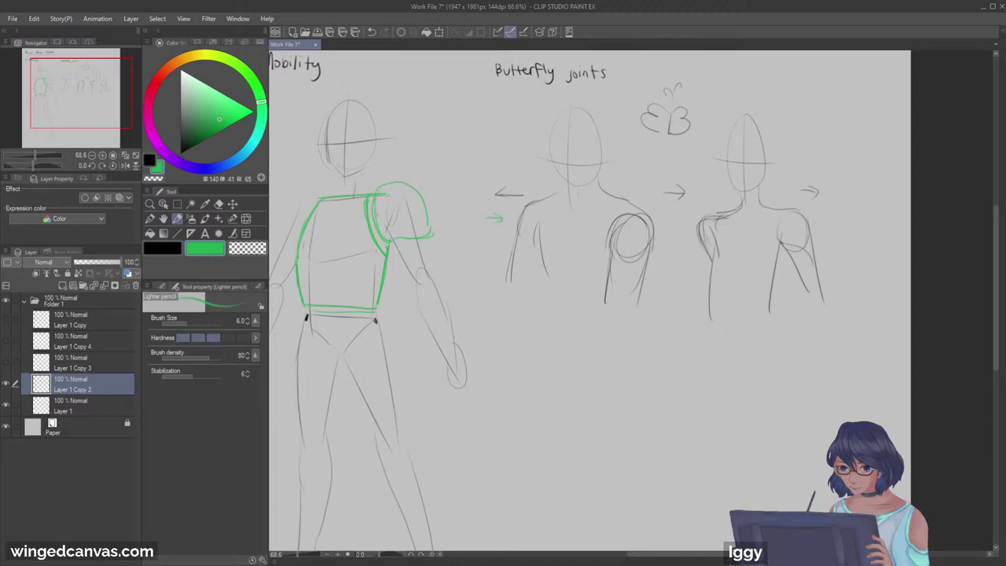
key(ctrl+z)
Step: Enlarge the eraser, remove the chest plate's innermost armhole line, and retrace the remaining curve in green
click(219, 204)
key(bracketright)
key(bracketright)
key(bracketright)
key(bracketright)
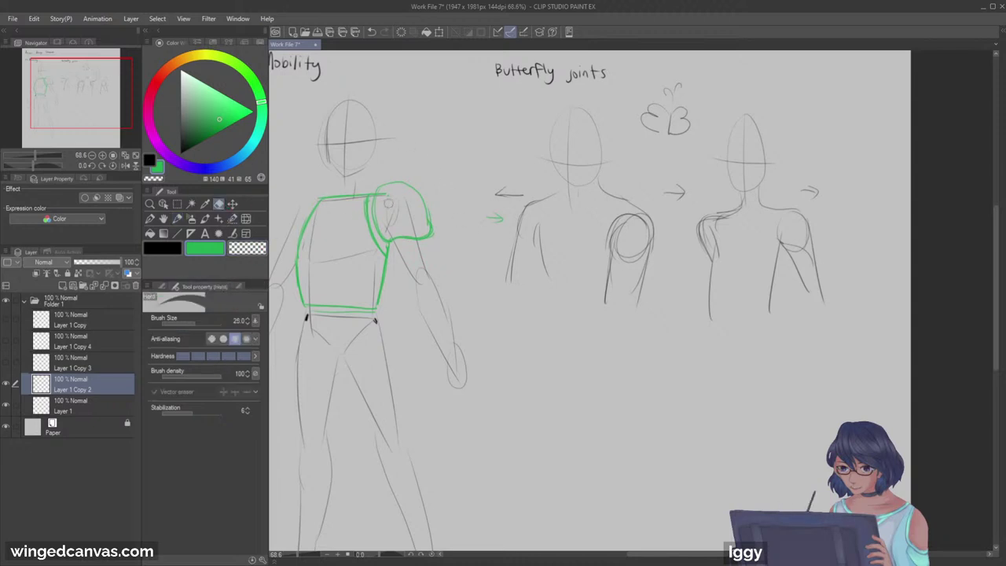
mouse_move(364, 201)
mouse_down()
mouse_move(378, 243)
mouse_move(366, 206)
mouse_move(369, 219)
mouse_up()
click(177, 219)
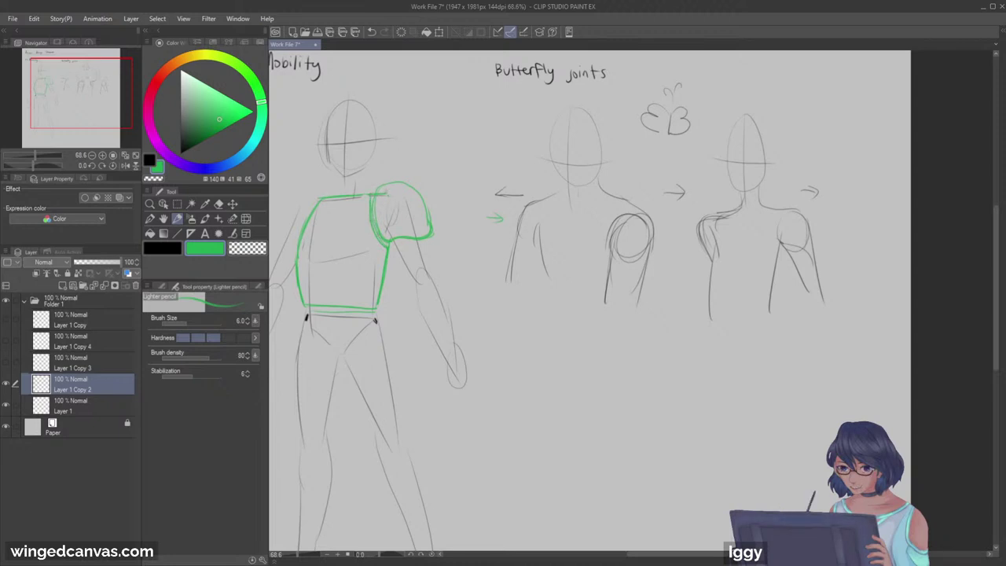
Step: Erase the shoulder cap's inner edge, redraw it with a gap from the chest plate, and clean up the armhole line
click(218, 204)
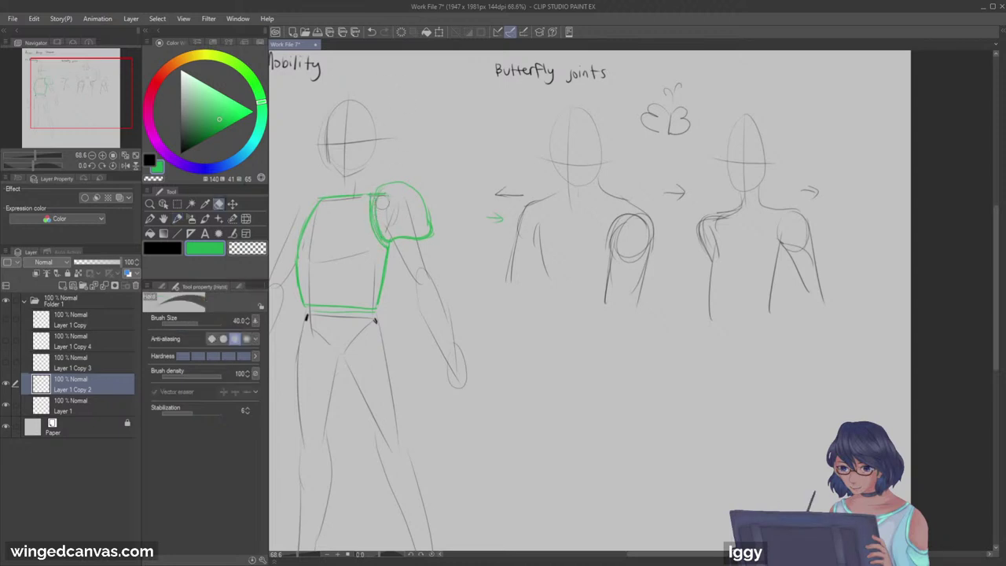
click(178, 218)
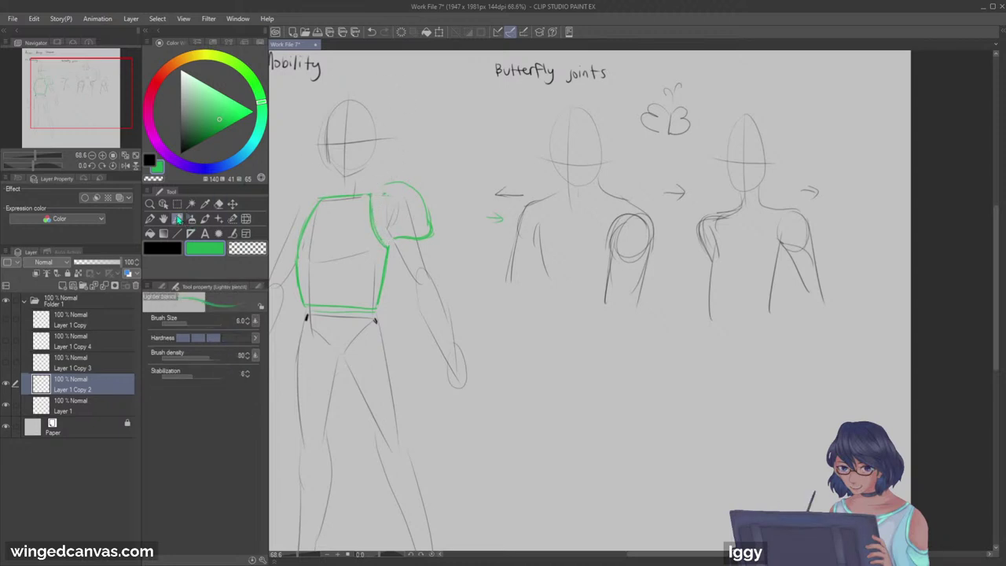
drag(385, 195, 384, 243)
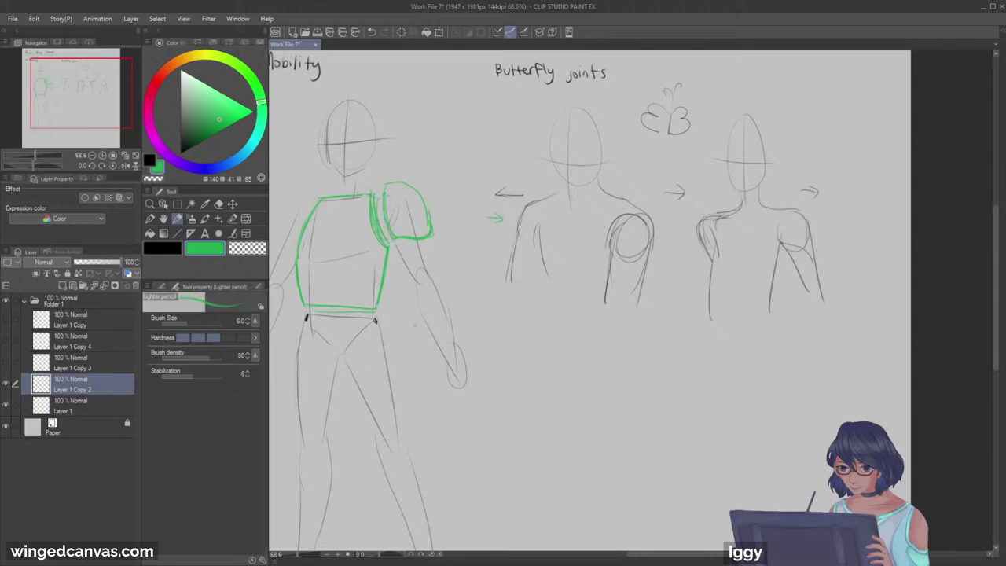
click(218, 204)
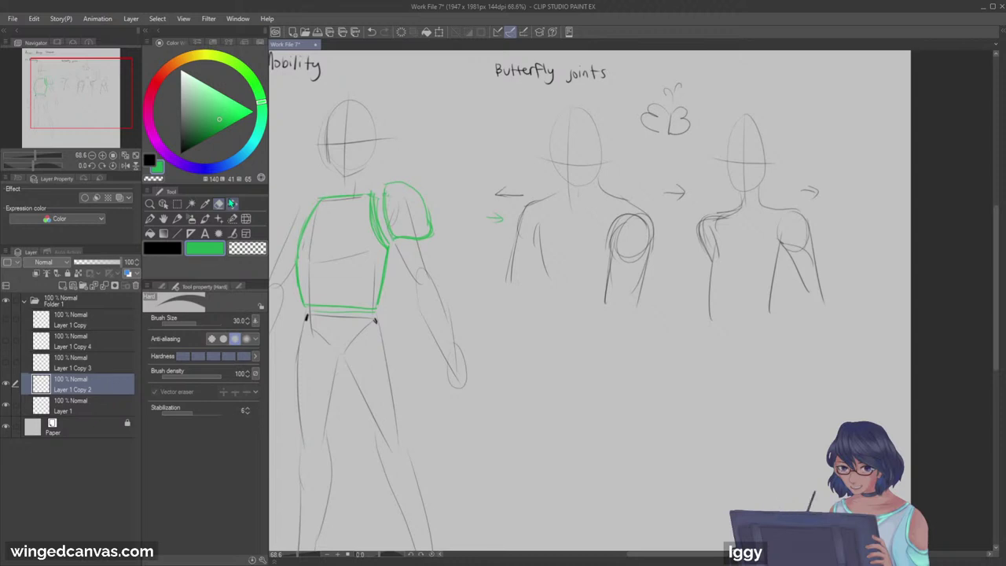
drag(378, 244, 366, 197)
Step: Draw a small green check mark above the figure's shoulder cap
click(149, 203)
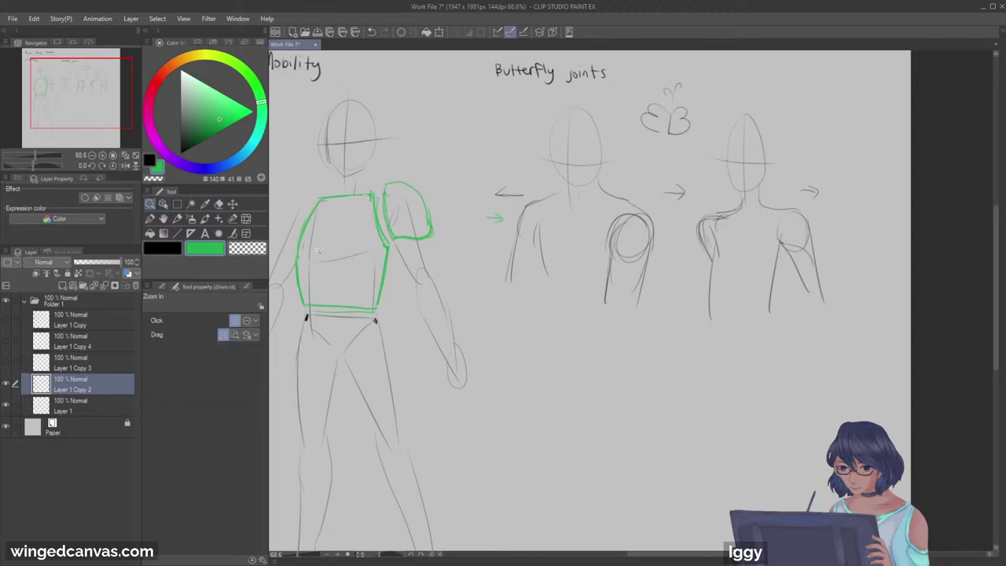
drag(325, 256, 274, 255)
click(475, 266)
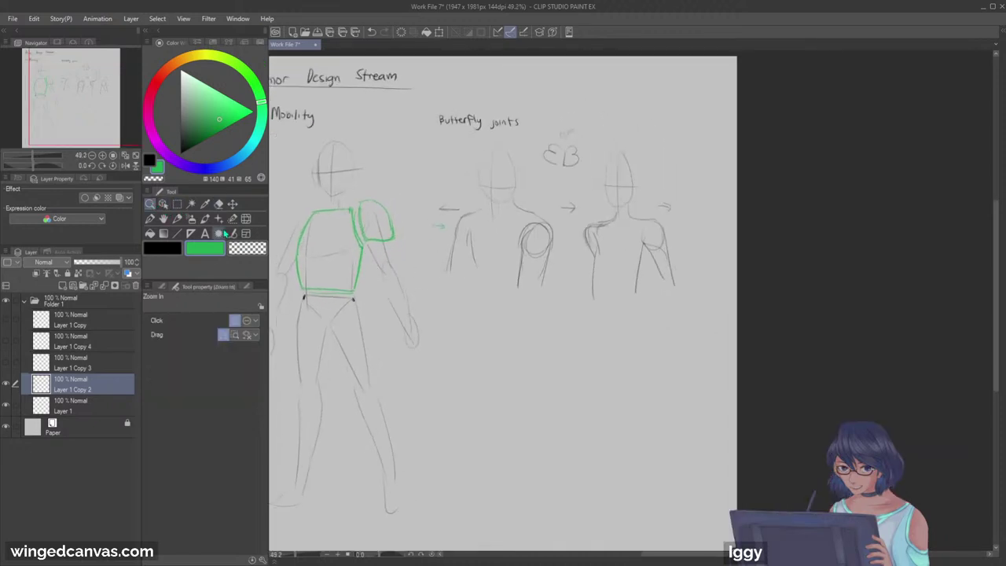
click(177, 219)
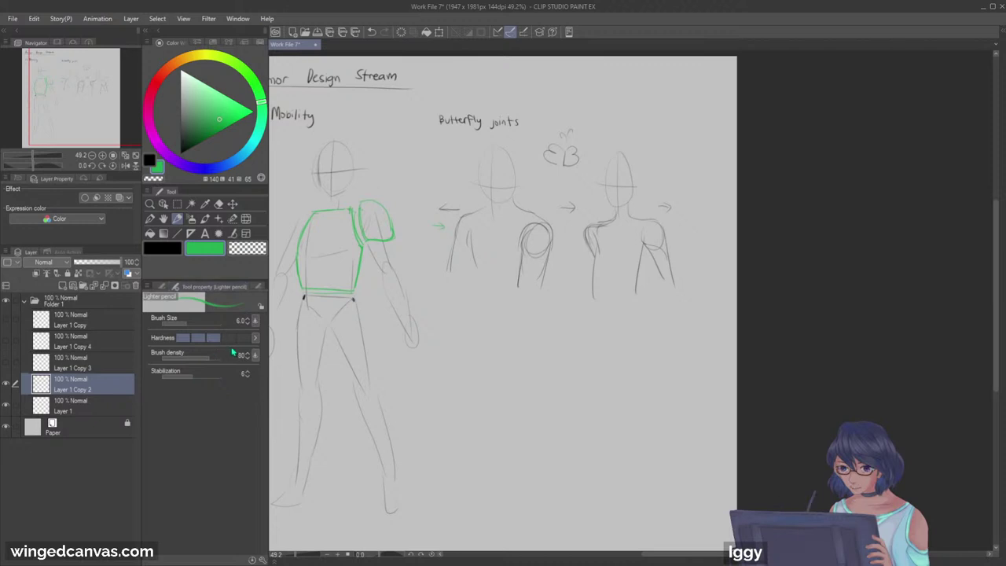
click(149, 204)
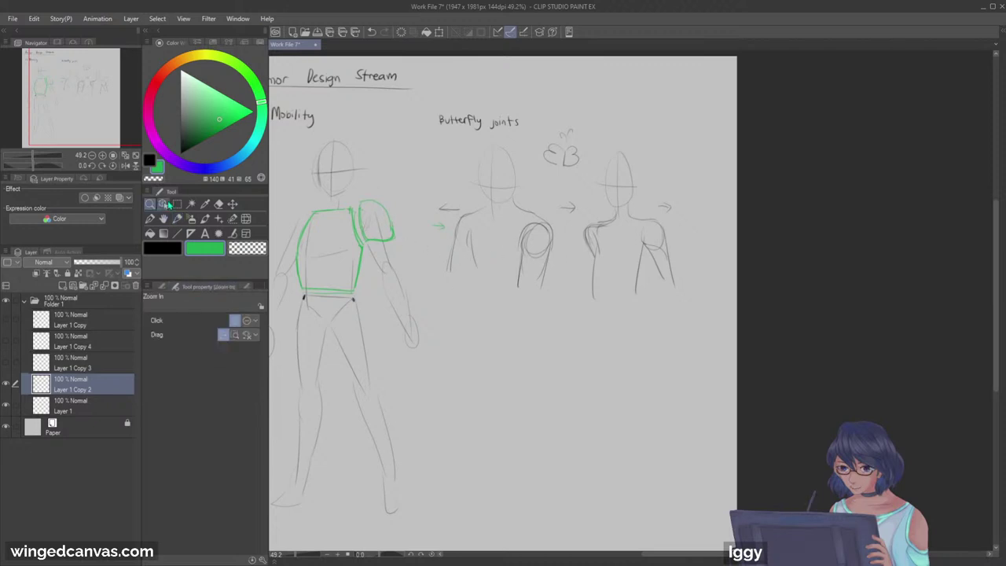
click(386, 208)
click(176, 220)
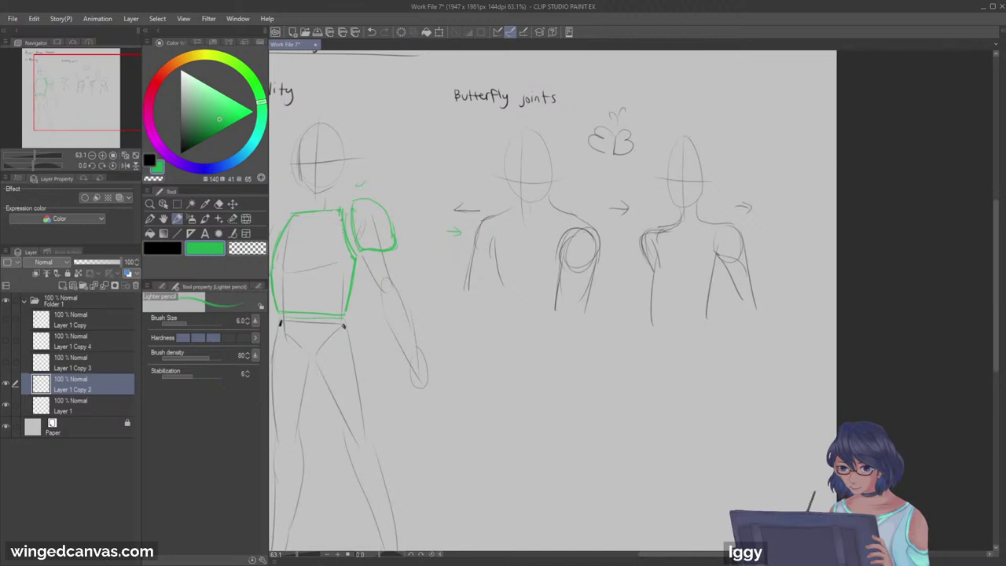
drag(347, 221, 358, 252)
key(ctrl+z)
Step: Fill the shoulder cap and the chest plate with green hatching
click(150, 204)
drag(378, 250, 341, 265)
click(341, 265)
key(p)
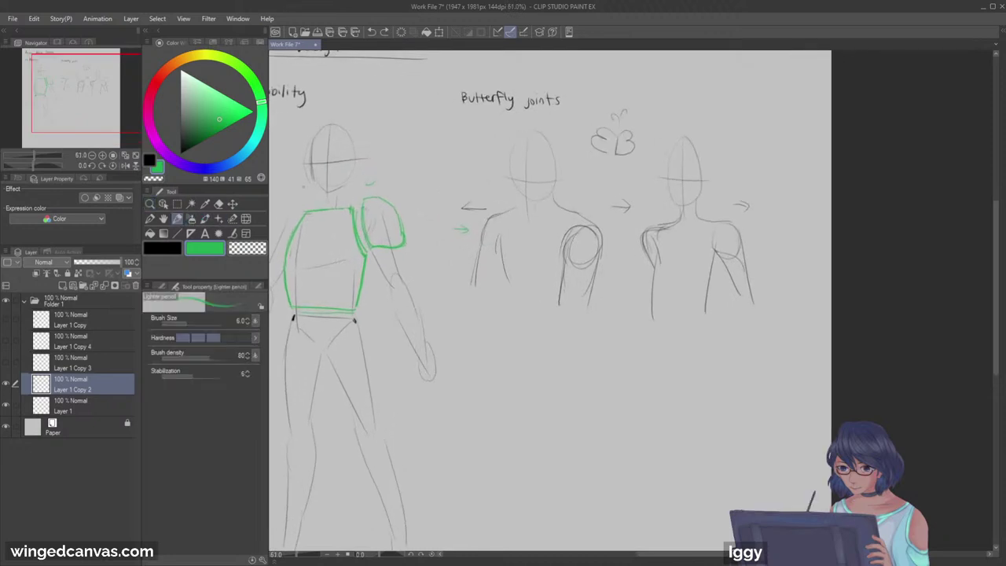
mouse_move(365, 207)
mouse_down()
mouse_move(370, 233)
mouse_move(398, 244)
mouse_up()
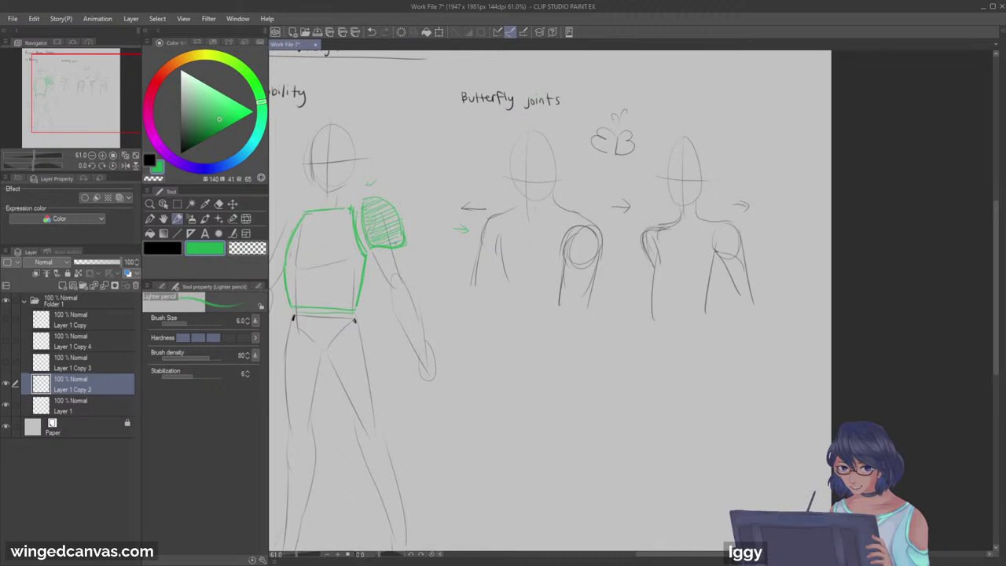
mouse_move(333, 214)
mouse_down()
mouse_move(313, 228)
mouse_move(336, 223)
mouse_move(313, 248)
mouse_move(309, 259)
mouse_move(323, 261)
mouse_move(312, 271)
mouse_move(360, 262)
mouse_up()
drag(295, 298, 349, 291)
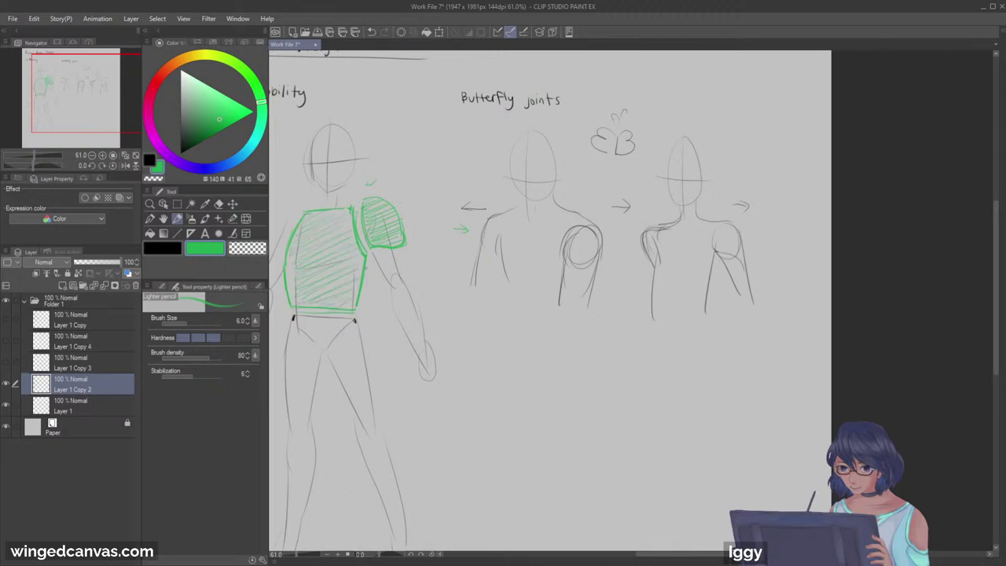
Step: Switch the main colour to bright red and shade the gaps between the chest plate and both shoulders
click(171, 249)
click(253, 110)
drag(357, 209, 364, 243)
drag(354, 210, 365, 252)
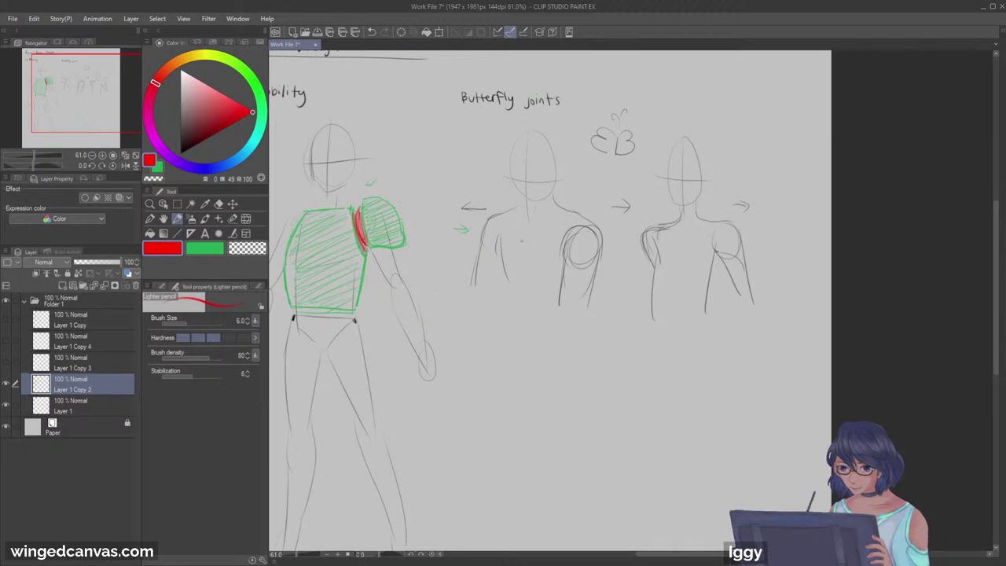
drag(299, 214, 286, 239)
Step: Draw and hatch a matching green shoulder cap on the figure's other arm
click(206, 248)
drag(102, 107, 94, 105)
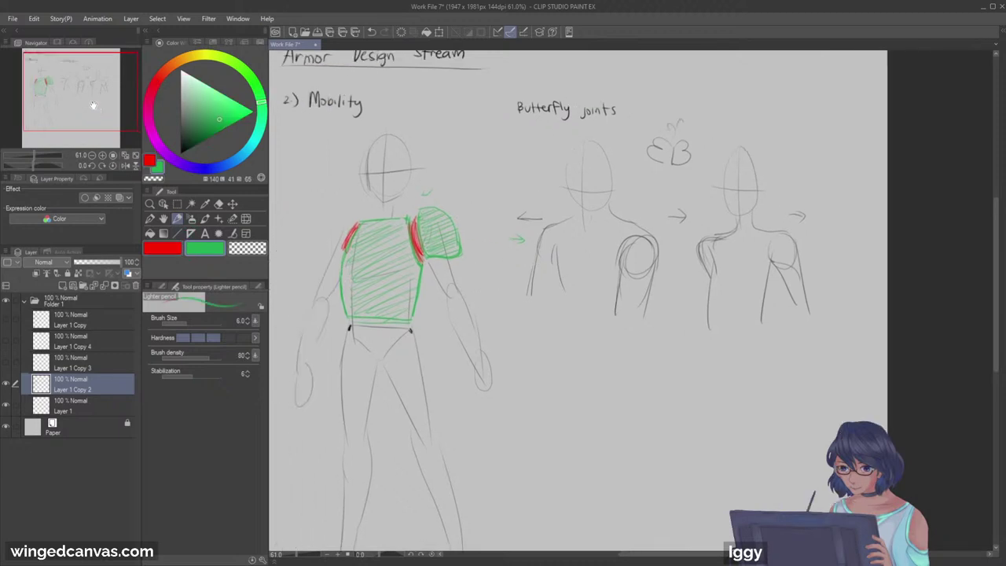
drag(343, 223, 325, 246)
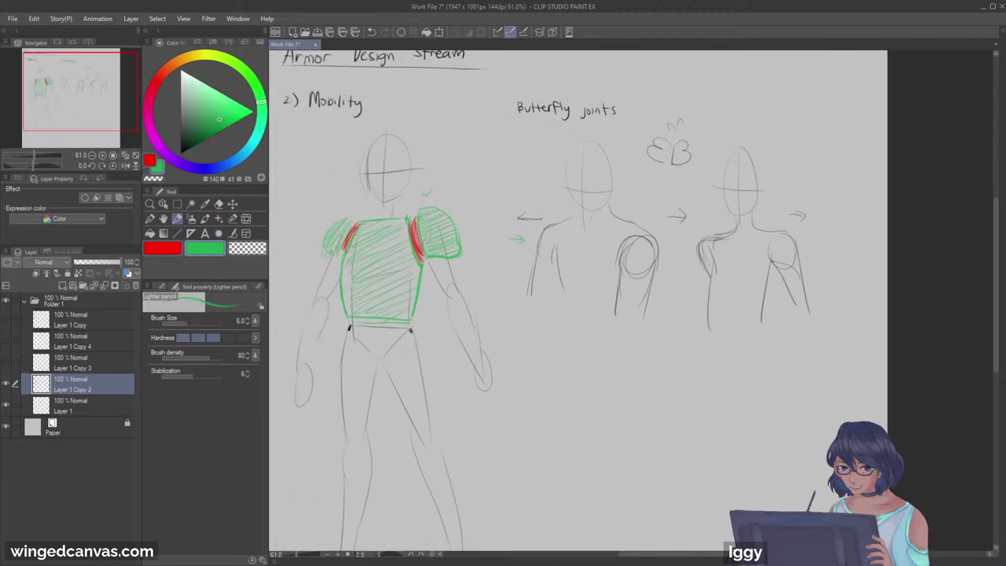
Step: Set the drawing colour back to black and sketch an arm bent at a right angle, with an oval end, below the busts
drag(84, 103, 95, 109)
click(179, 253)
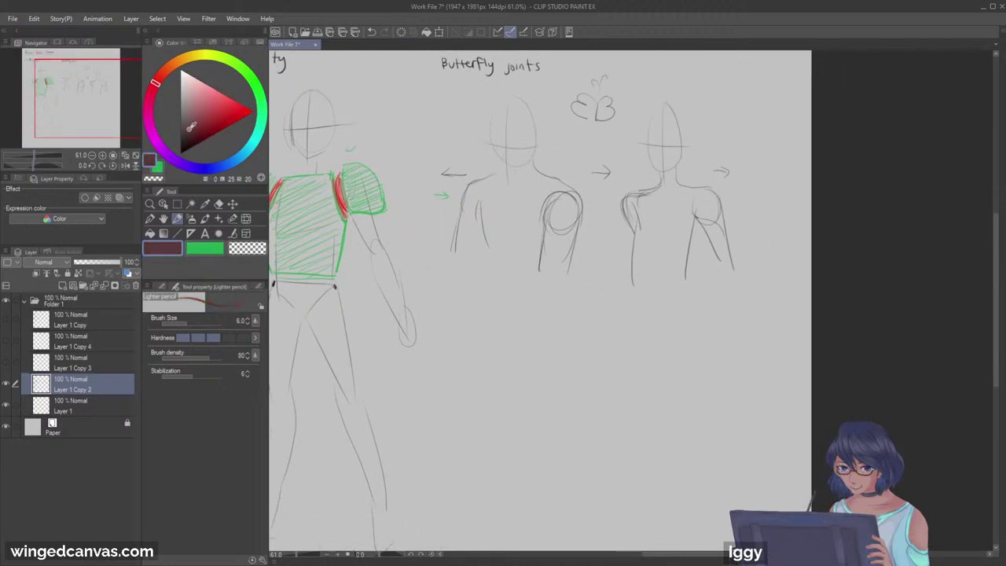
click(181, 153)
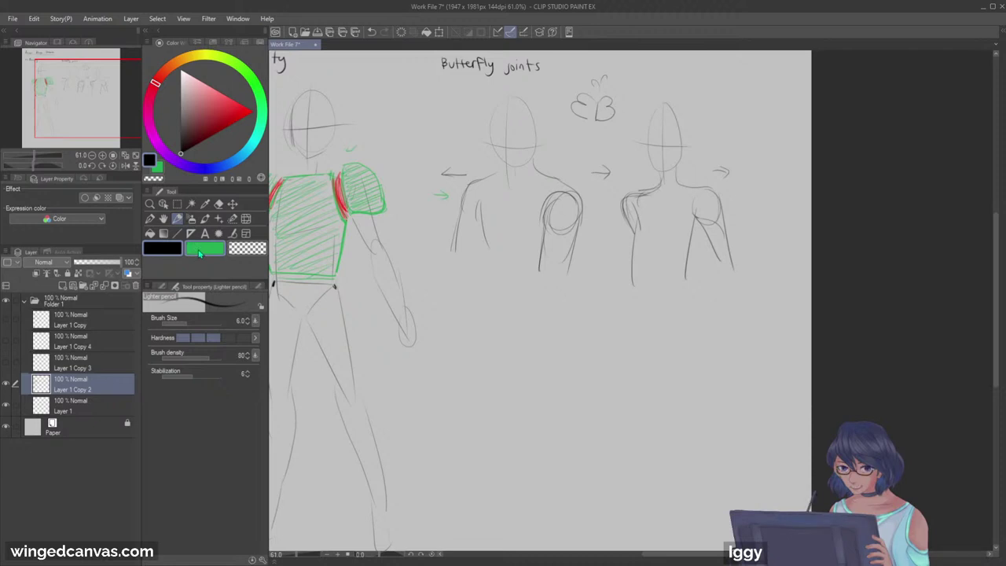
drag(79, 131, 75, 135)
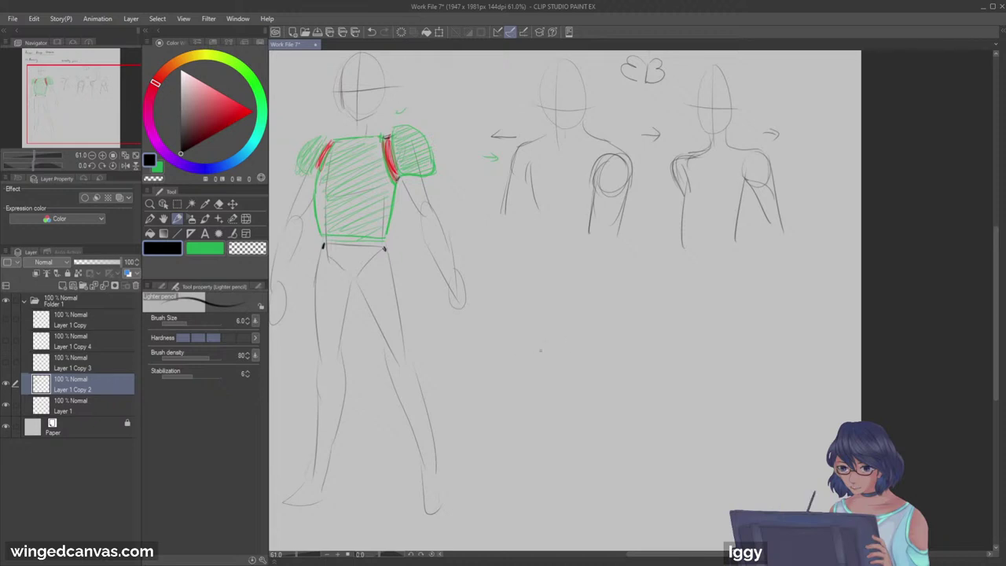
drag(563, 320, 531, 401)
key(ctrl+z)
drag(546, 319, 528, 407)
mouse_move(572, 274)
mouse_down()
mouse_move(546, 305)
mouse_move(555, 280)
mouse_move(568, 371)
mouse_move(554, 414)
mouse_move(531, 387)
mouse_move(544, 409)
mouse_move(645, 386)
mouse_up()
key(ctrl+z)
key(ctrl+z)
drag(555, 415, 623, 415)
drag(589, 381, 637, 385)
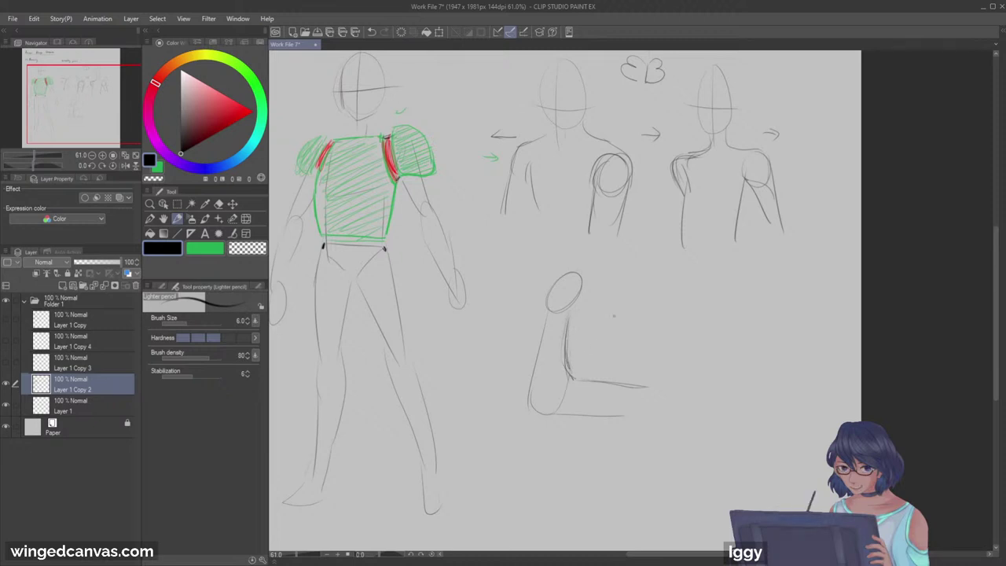
Step: Draw a dark diagonal fold line across the bent arm's elbow and a small arrow pointing at its inner side
drag(571, 376, 544, 415)
key(ctrl+z)
drag(587, 321, 576, 334)
key(ctrl+z)
drag(570, 379, 544, 412)
key(ctrl+z)
key(ctrl+z)
drag(570, 377, 539, 409)
Step: Retrace the bent arm's horizontal section and the oval at its raised end
mouse_move(576, 377)
mouse_down()
mouse_move(537, 409)
mouse_move(609, 411)
mouse_up()
key(ctrl+z)
drag(548, 411, 608, 419)
key(ctrl+z)
drag(546, 413, 606, 418)
drag(578, 381, 636, 388)
drag(561, 309, 571, 277)
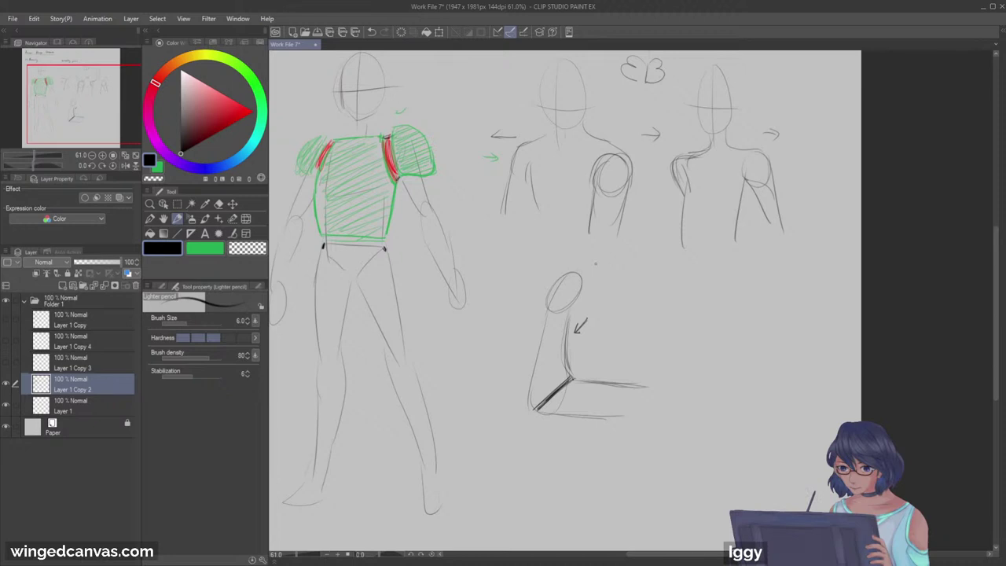
Step: Erase the small arrow beside the bent arm with the eraser enlarged to 50
drag(74, 111, 112, 109)
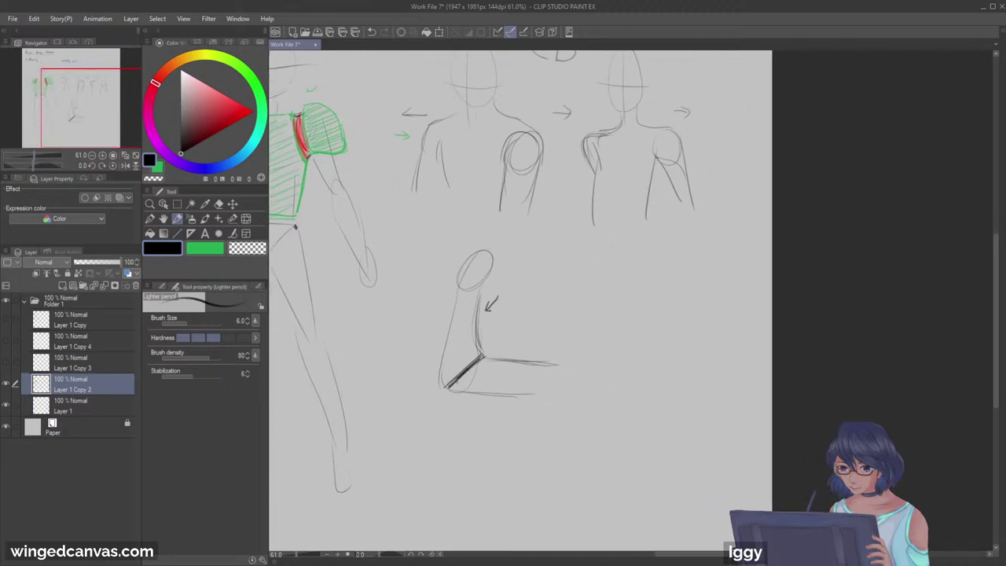
drag(506, 327, 494, 344)
key(ctrl+z)
key(e)
key(])
key(])
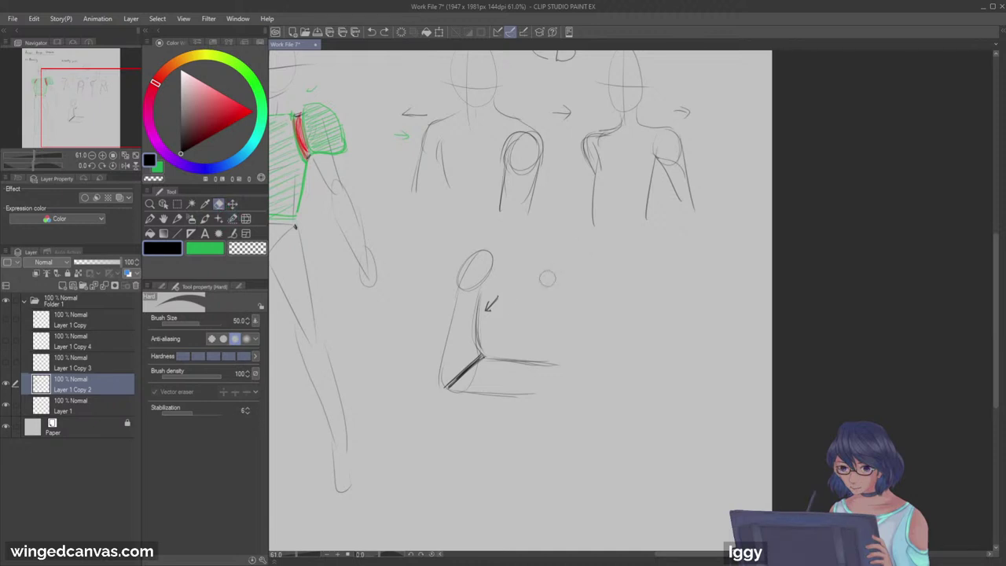
drag(489, 302, 495, 297)
click(177, 219)
Step: Sketch a straight, hanging arm with upper arm, forearm, and oval hand beside the bent arm
drag(88, 111, 99, 119)
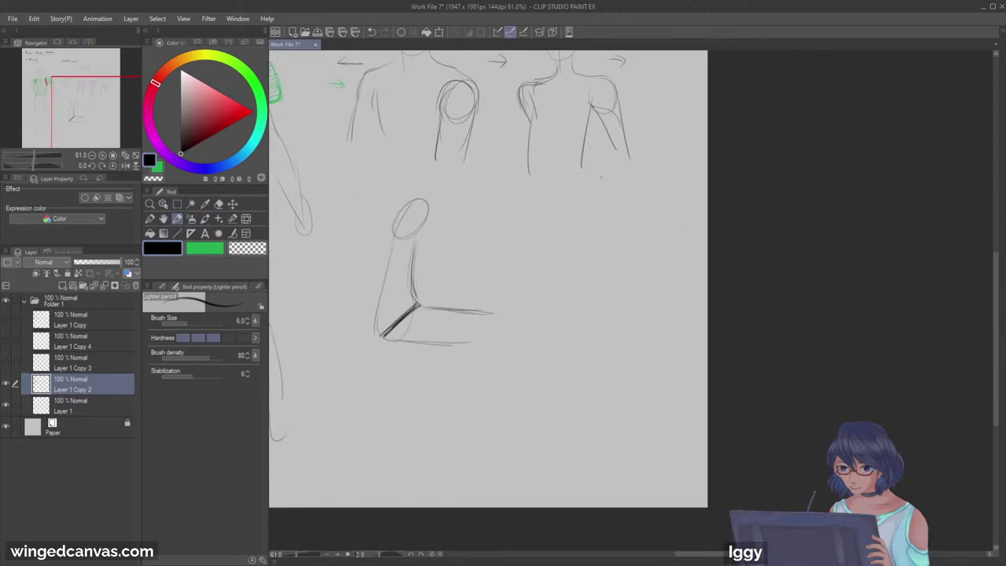
mouse_move(560, 222)
mouse_down()
mouse_move(554, 271)
mouse_move(578, 274)
mouse_up()
key(ctrl+z)
key(ctrl+z)
drag(550, 227, 565, 277)
drag(582, 221, 559, 330)
key(ctrl+z)
drag(544, 300, 539, 374)
drag(566, 318, 550, 383)
mouse_move(539, 371)
mouse_down()
mouse_move(535, 394)
mouse_move(554, 411)
mouse_up()
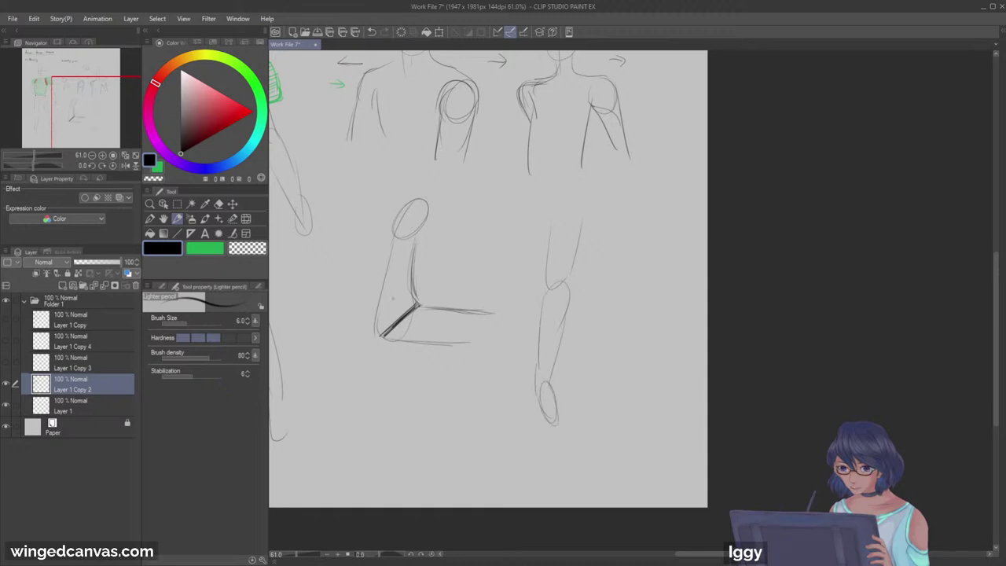
Step: Draw an arrow at the bent arm's inner elbow and a hatched diamond over the straight arm's elbow
drag(437, 276, 425, 293)
drag(422, 284, 432, 294)
mouse_move(547, 282)
mouse_down()
mouse_move(566, 264)
mouse_move(550, 296)
mouse_move(557, 313)
mouse_move(568, 300)
mouse_move(561, 311)
mouse_up()
mouse_move(554, 279)
mouse_down()
mouse_move(558, 313)
mouse_move(561, 266)
mouse_move(572, 291)
mouse_move(567, 264)
mouse_move(569, 296)
mouse_move(540, 290)
mouse_move(550, 286)
mouse_move(537, 346)
mouse_move(570, 308)
mouse_up()
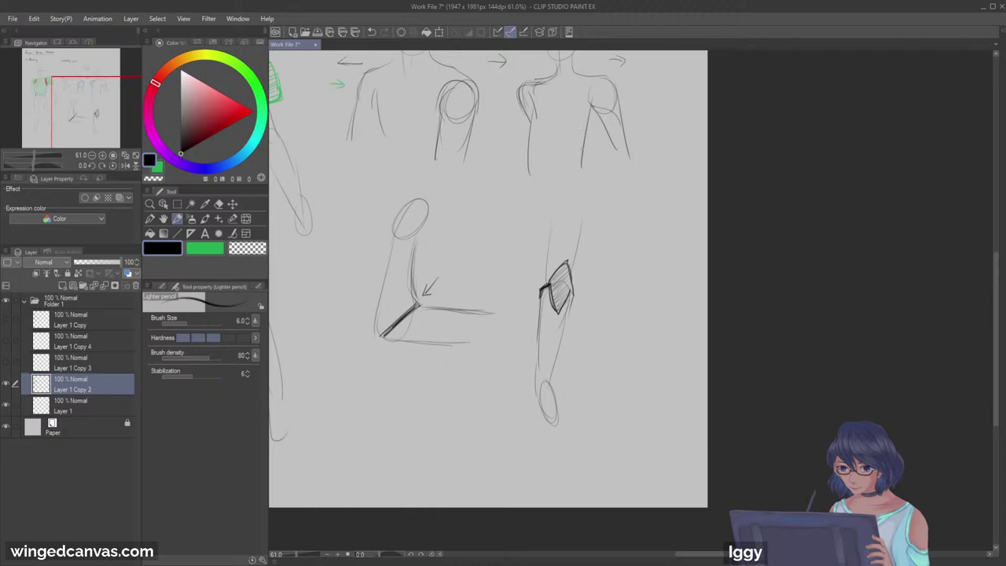
Step: Darken the straight arm's upper-arm outlines and add a second dark line meeting the outer side of the diamond
drag(550, 278, 542, 283)
drag(548, 216, 542, 283)
mouse_move(584, 219)
mouse_down()
mouse_move(574, 284)
mouse_move(542, 282)
mouse_up()
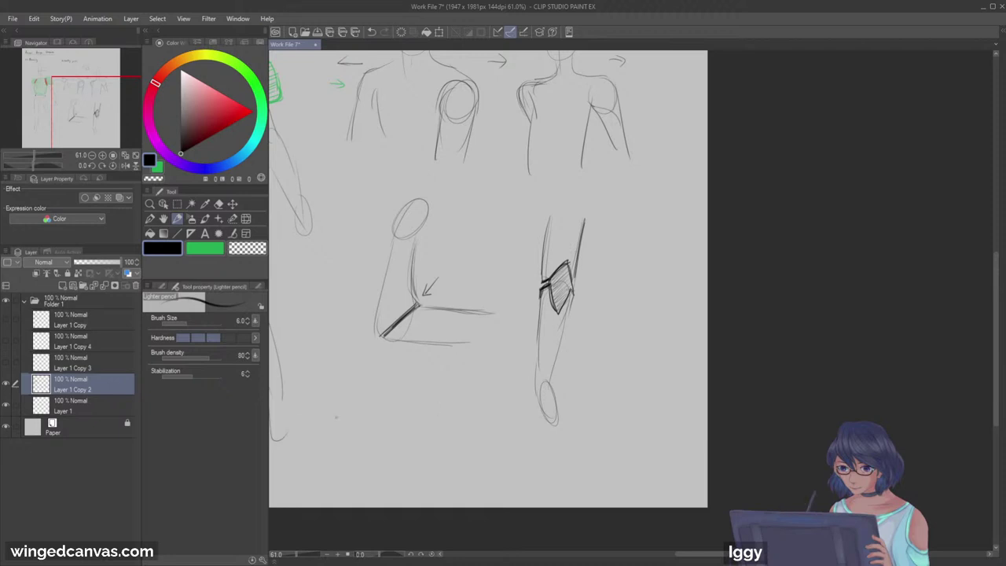
Step: Mark the elbow beside the large green shoulder pad on the full figure with a filled red patch
click(100, 114)
click(219, 204)
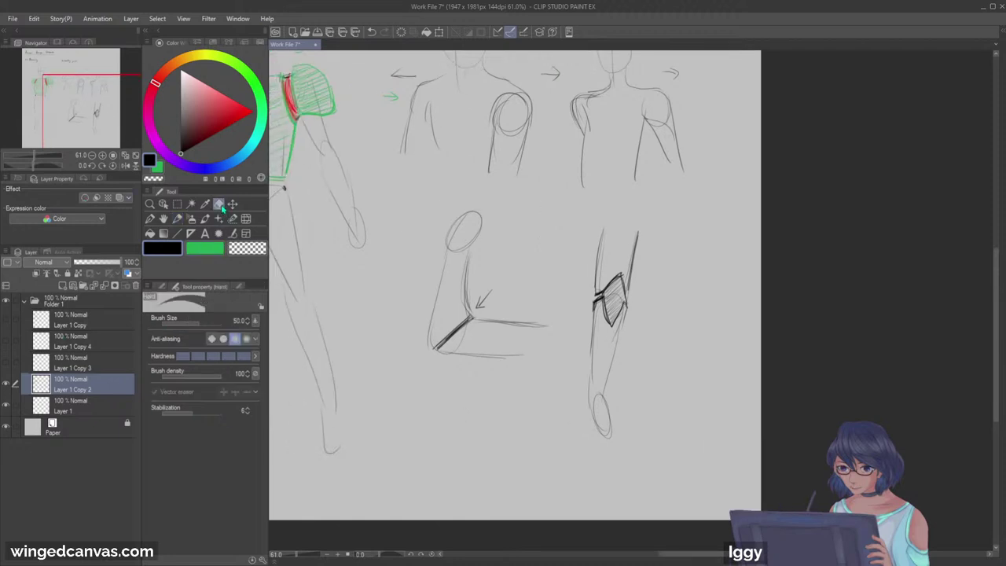
click(90, 103)
click(177, 219)
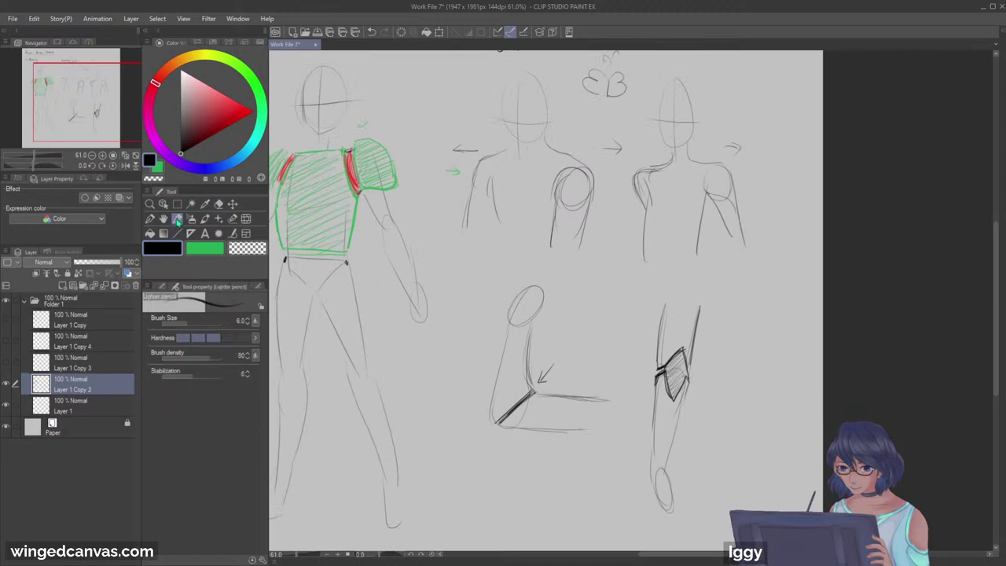
click(204, 248)
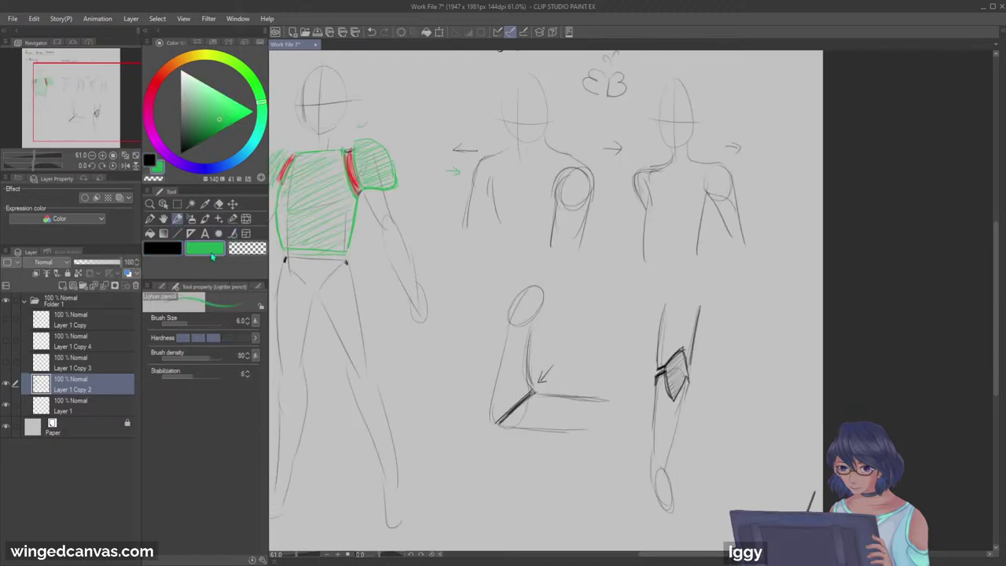
click(162, 248)
drag(214, 98, 221, 102)
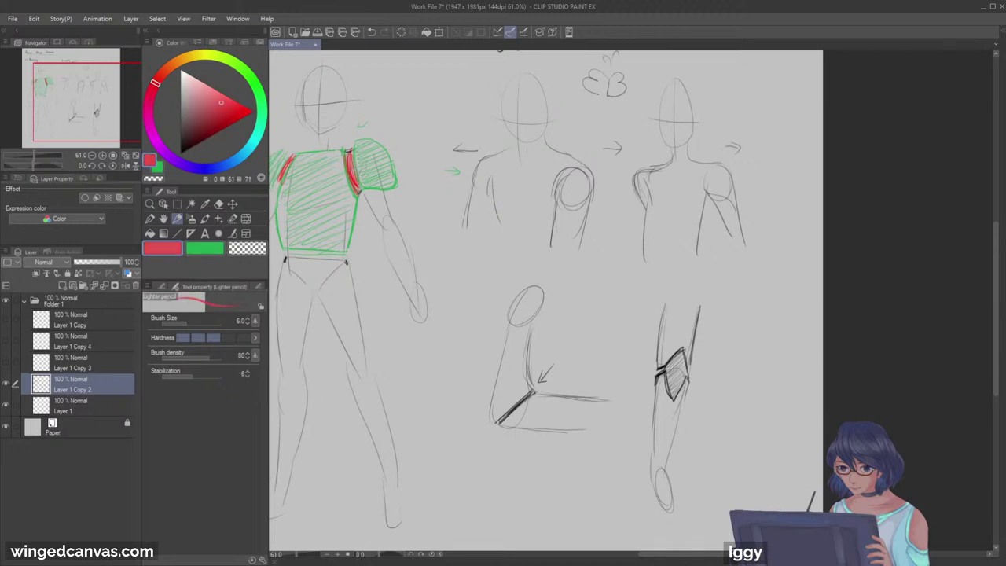
drag(379, 214, 389, 235)
drag(379, 217, 385, 235)
Step: Outline and hatch the same arm's upper arm and forearm in green around the red elbow
key(x)
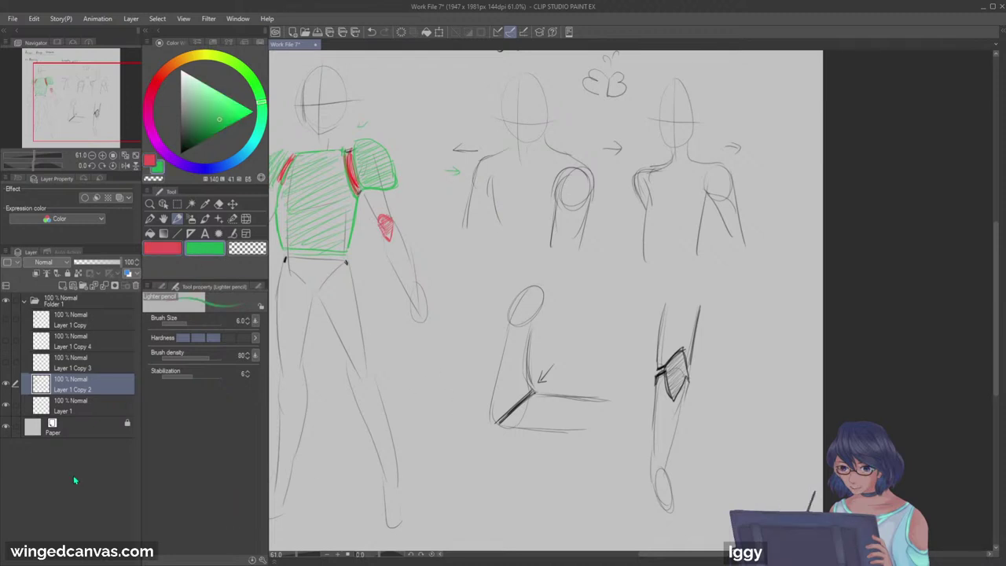
click(163, 247)
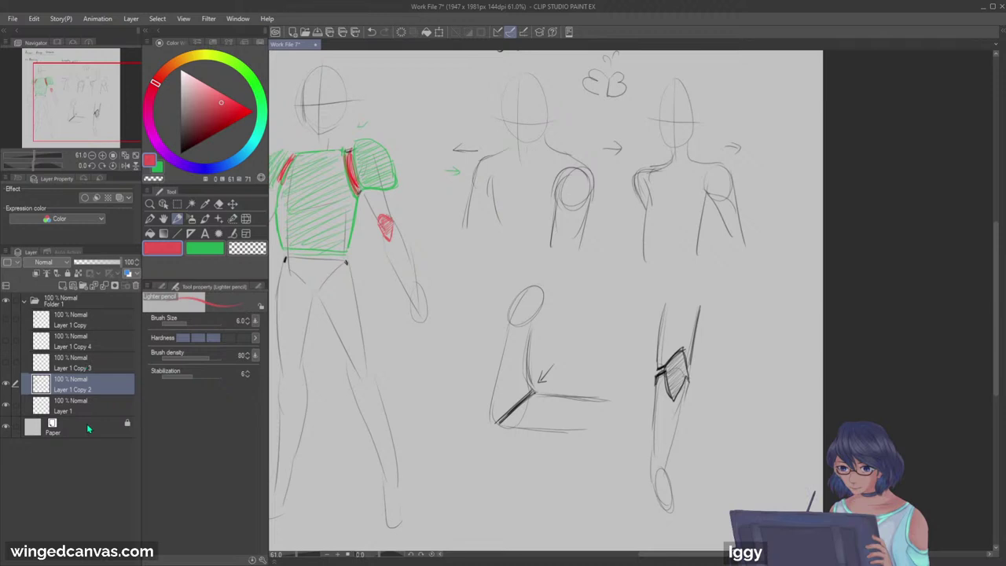
drag(188, 142, 181, 153)
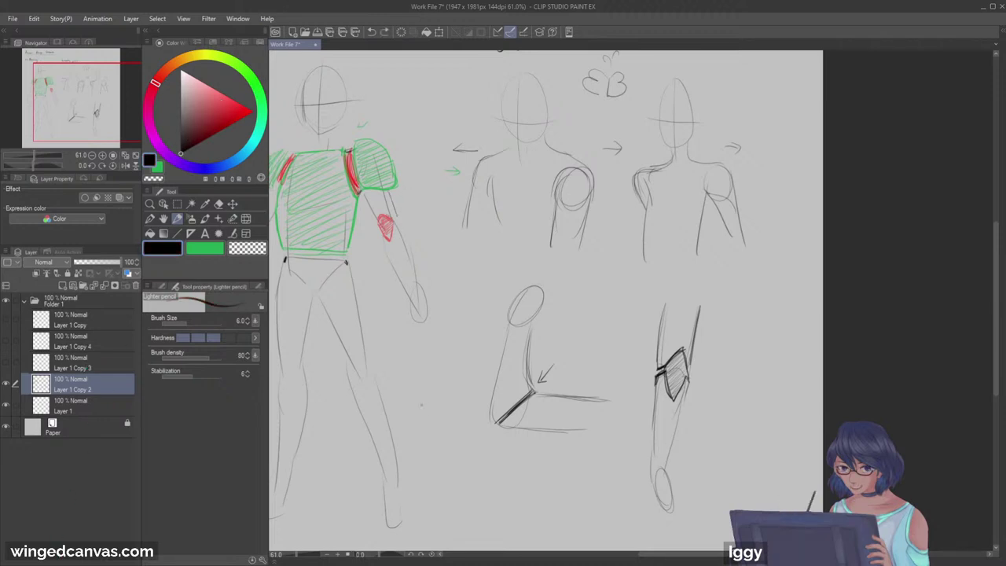
click(208, 250)
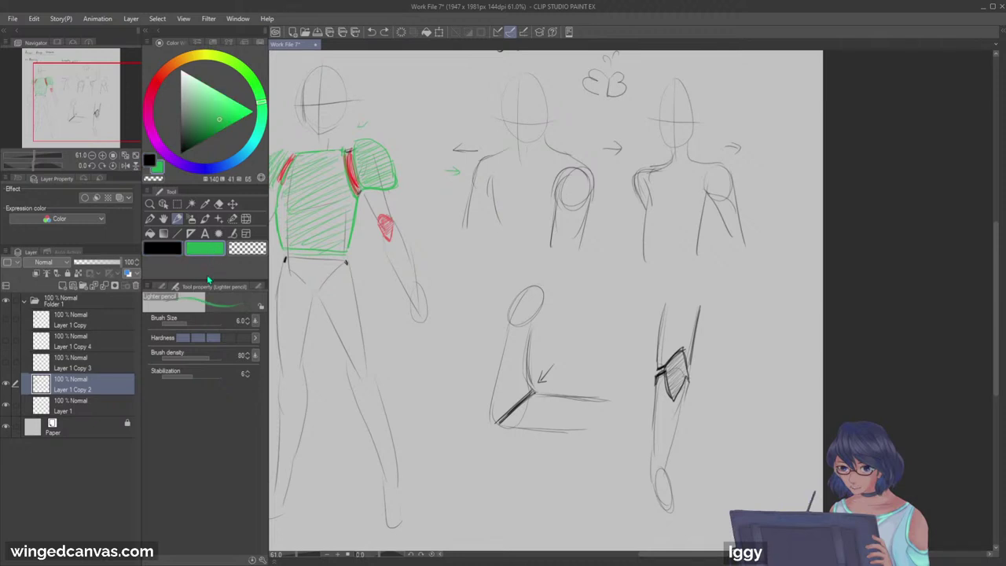
drag(387, 191, 397, 215)
mouse_move(401, 224)
mouse_down()
mouse_move(407, 238)
mouse_move(391, 243)
mouse_up()
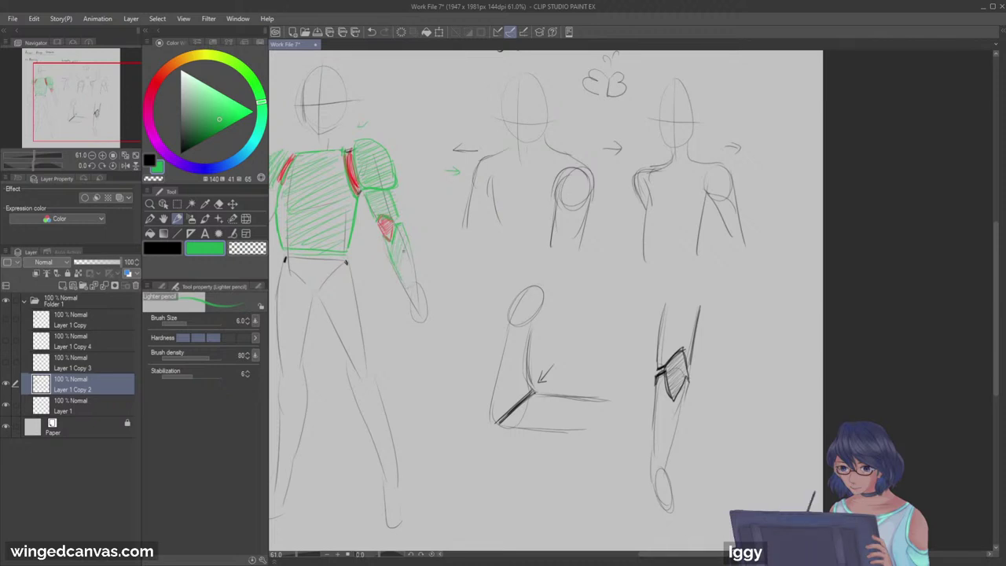
drag(403, 286, 410, 278)
mouse_move(407, 236)
mouse_down()
mouse_move(414, 284)
mouse_move(413, 260)
mouse_up()
drag(415, 229, 415, 287)
key(ctrl+z)
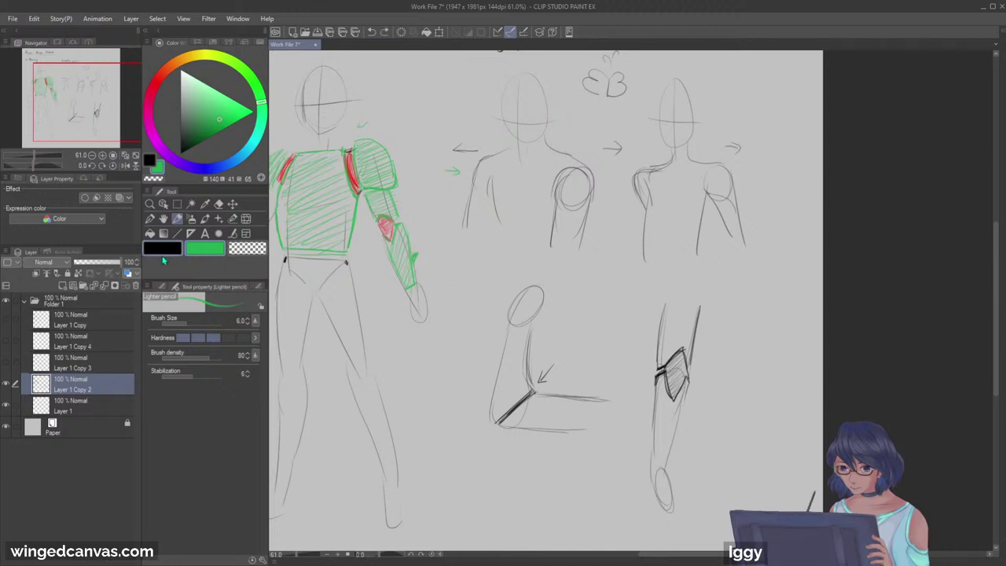
Step: Sample the red from the shoulder gap and draw red bands across both of the figure's wrists
click(167, 250)
alt+click(355, 175)
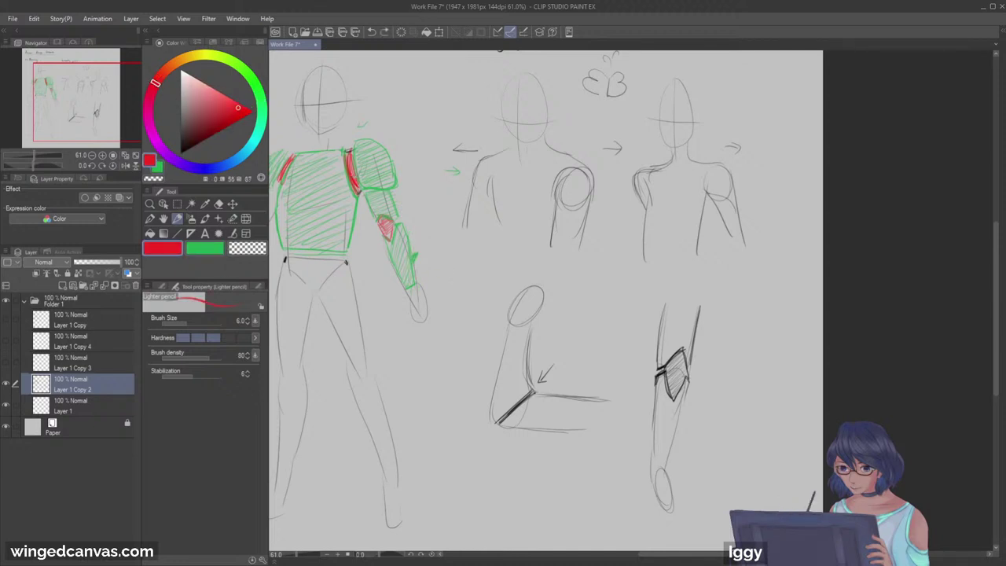
drag(415, 287, 408, 293)
drag(58, 112, 47, 110)
drag(331, 301, 345, 302)
Step: Mark the figure's other elbow in red and hatch that arm's upper arm and forearm in green
click(204, 247)
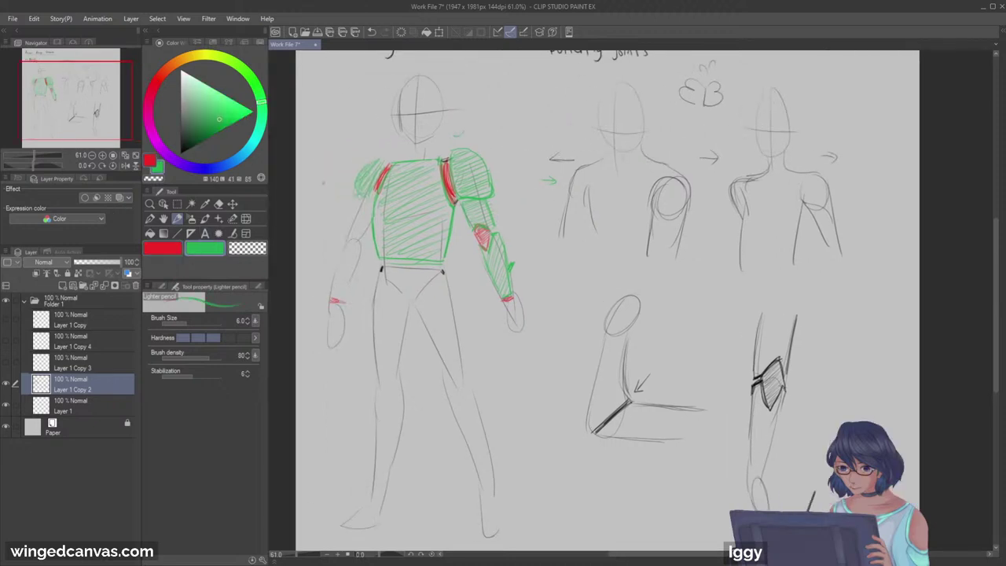
click(162, 248)
drag(357, 235, 347, 250)
click(208, 250)
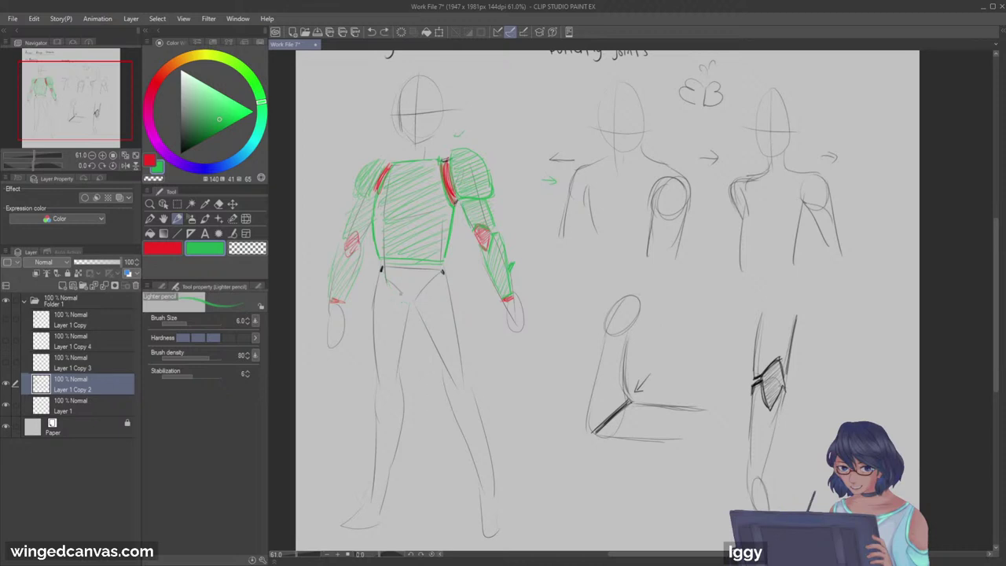
Step: Outline the figure's thigh armor areas in green from the hip creases to above the knees
drag(372, 325, 367, 380)
mouse_move(408, 315)
mouse_down()
mouse_move(375, 277)
mouse_move(418, 311)
mouse_up()
mouse_move(452, 277)
mouse_down()
mouse_move(417, 314)
mouse_move(457, 350)
mouse_up()
drag(421, 320, 442, 376)
drag(464, 314, 465, 375)
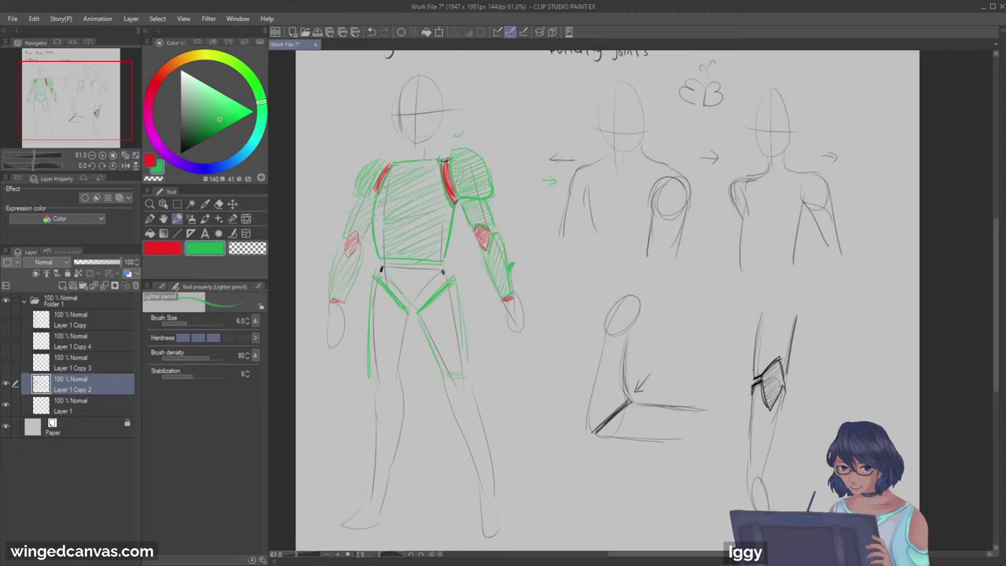
Step: Fill the figure's two diagonal hip creases with red strokes
click(173, 249)
mouse_move(386, 276)
mouse_down()
mouse_move(401, 306)
mouse_move(426, 304)
mouse_move(416, 307)
mouse_up()
drag(445, 276, 419, 305)
drag(447, 283, 418, 309)
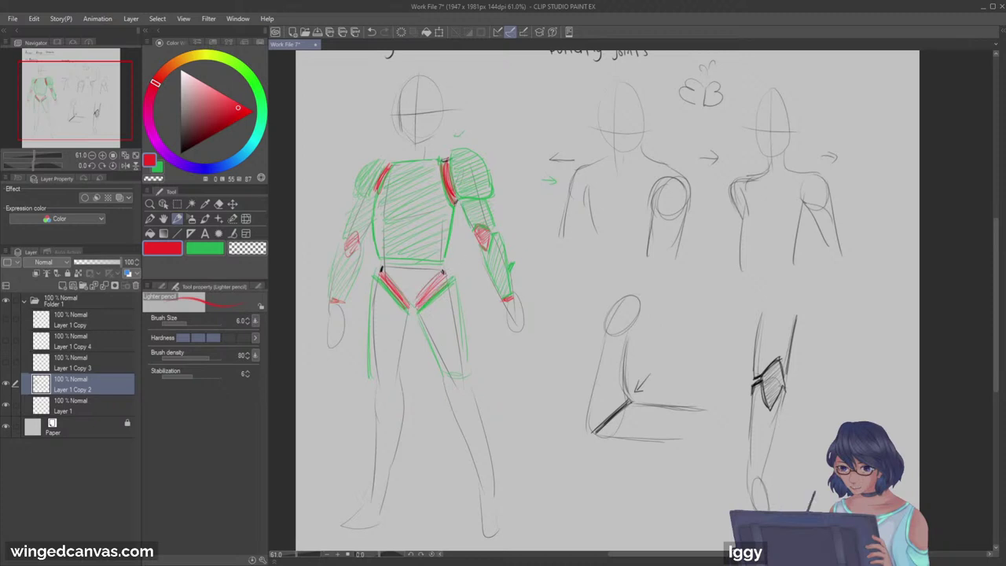
drag(443, 275, 421, 298)
Step: Handwrite the red legend note "Red = joint/movement" beside the figure's head
drag(304, 96, 304, 103)
mouse_move(304, 95)
mouse_down()
mouse_move(363, 94)
mouse_move(338, 115)
mouse_move(376, 118)
mouse_up()
drag(373, 114, 378, 114)
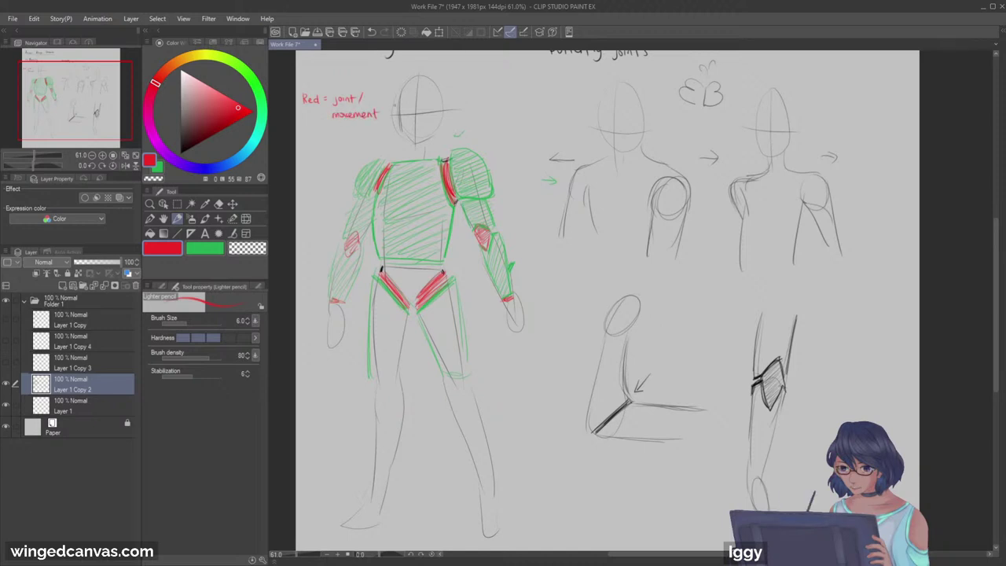
Step: Handwrite the green note "Green = Free real estate! (for design)" with a smiley under the red legend
key(x)
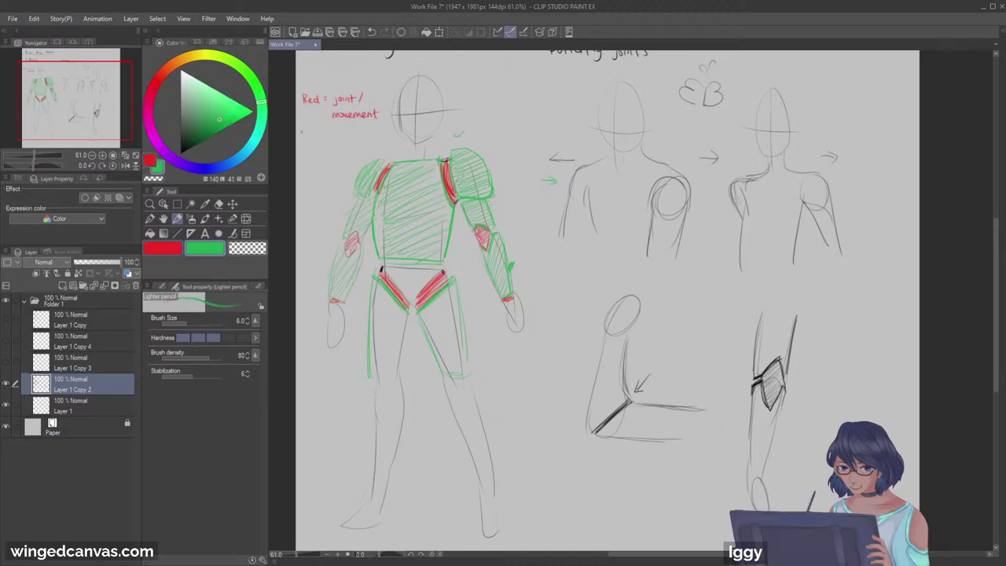
drag(314, 139, 336, 144)
drag(336, 136, 340, 139)
drag(341, 138, 350, 142)
mouse_move(350, 140)
mouse_down()
mouse_move(344, 153)
mouse_move(359, 153)
mouse_up()
drag(361, 147, 367, 153)
drag(369, 147, 369, 152)
drag(371, 150, 385, 148)
click(384, 151)
drag(312, 167, 358, 169)
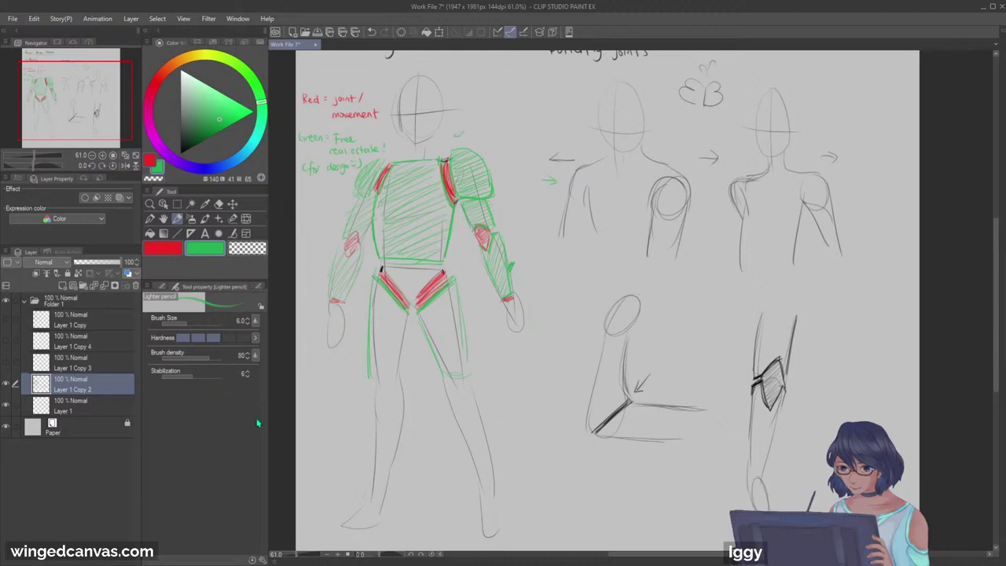
Step: Close the thigh areas and draw ovals over both knees in green with the Dense watercolor brush
click(134, 156)
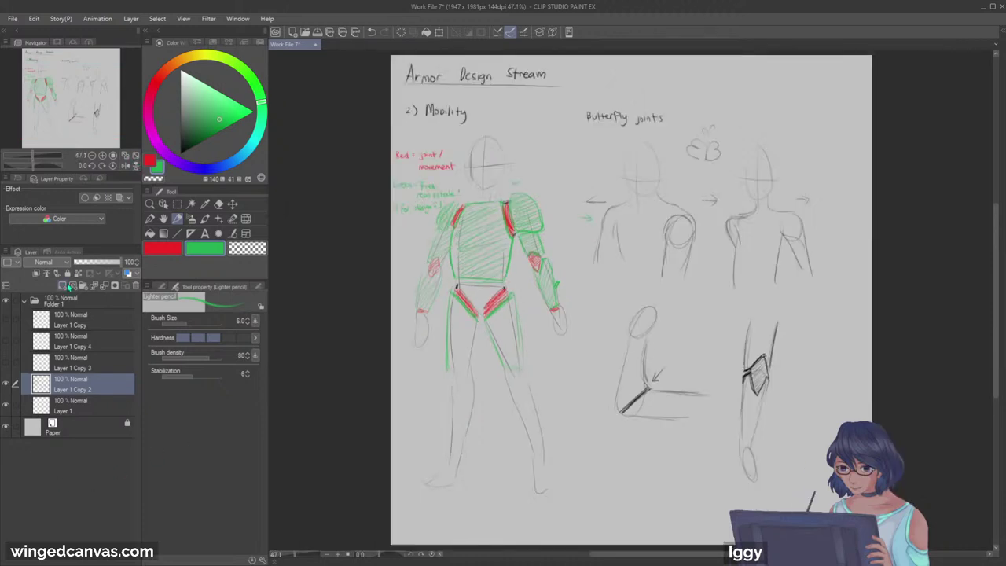
click(162, 253)
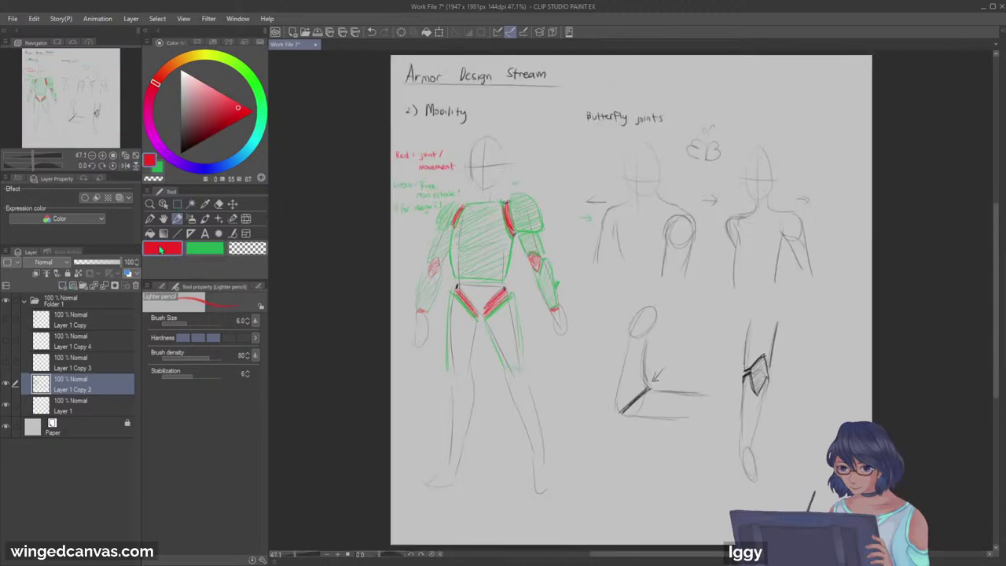
drag(74, 106, 145, 149)
click(149, 204)
drag(548, 409, 580, 408)
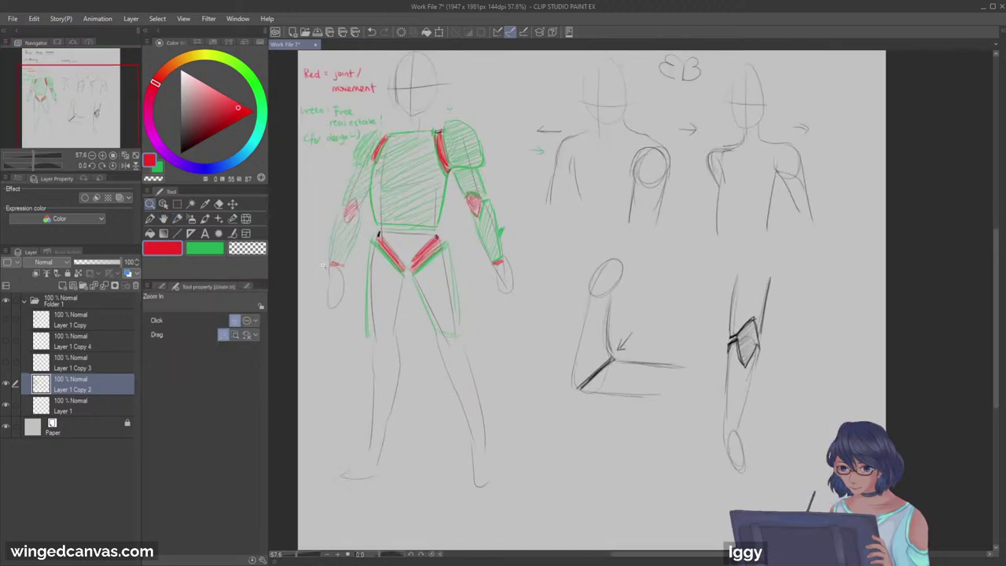
click(205, 219)
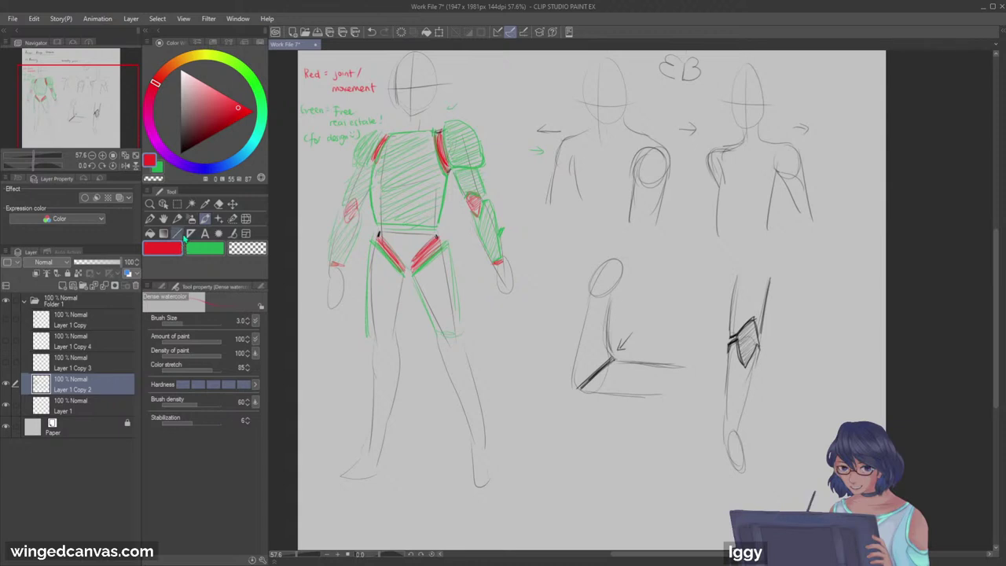
click(206, 248)
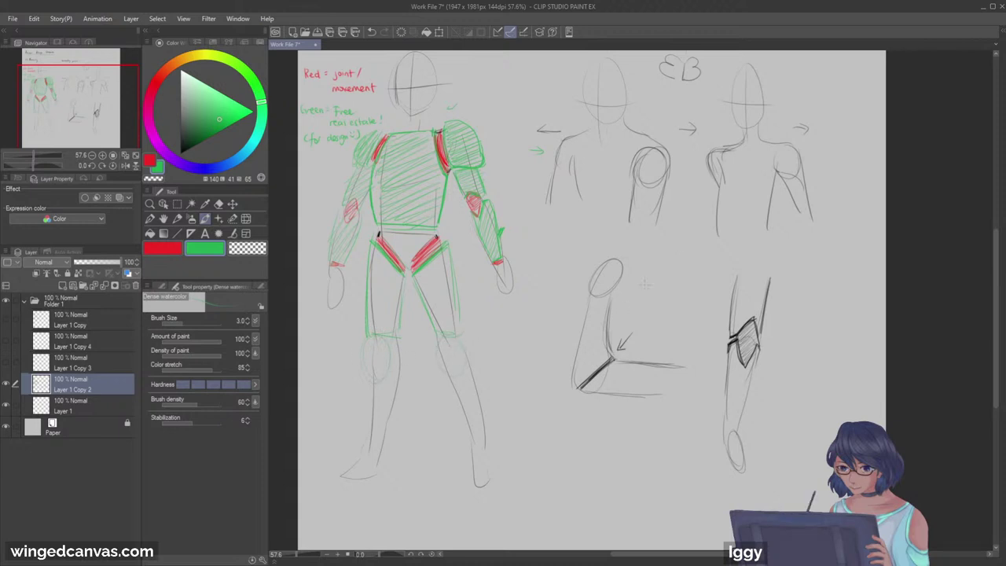
Step: Save the file and erase the stray green stroke beside the bent arm
drag(625, 307, 521, 216)
drag(442, 206, 464, 217)
key(ctrl+s)
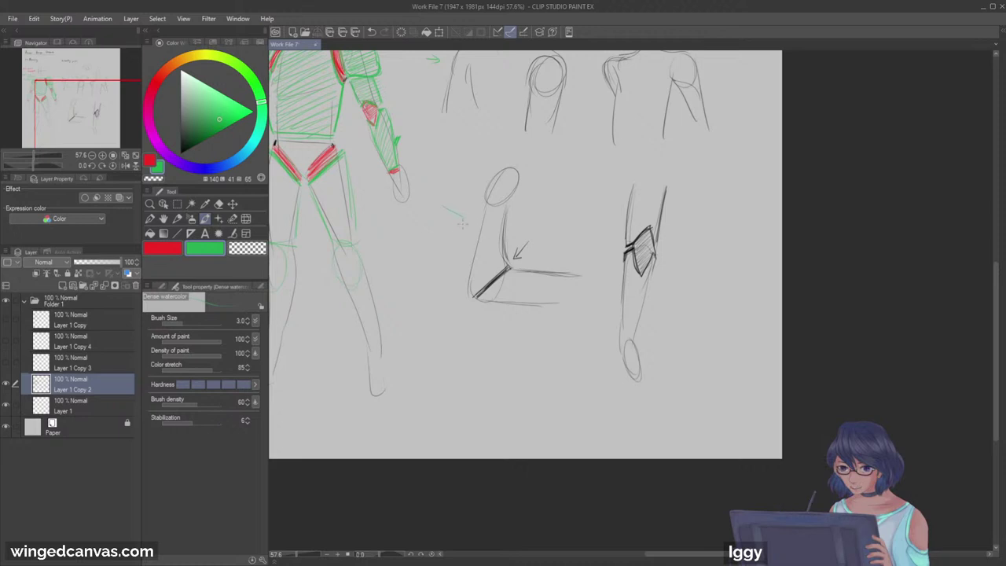
click(150, 204)
click(567, 238)
key(e)
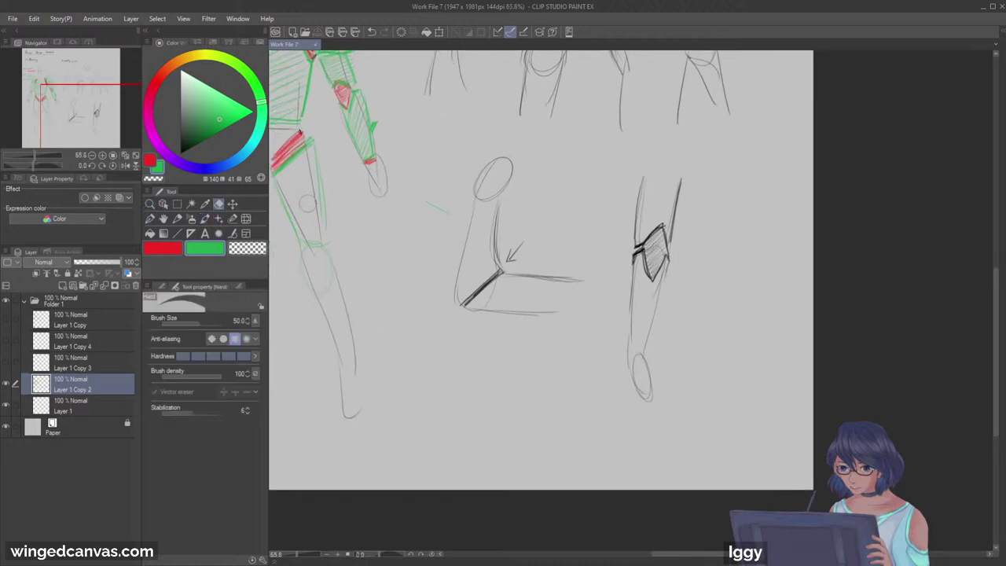
drag(427, 207, 456, 218)
Step: Lasso the bent and straight arm sketches, scale them down, move them closer to the figure, and deselect
click(177, 203)
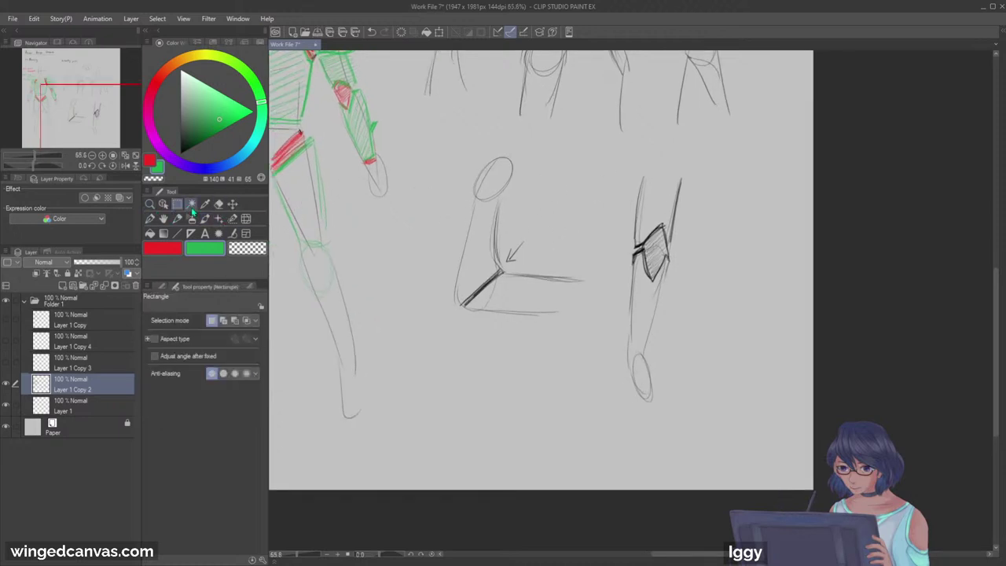
click(165, 287)
click(179, 356)
mouse_move(494, 135)
mouse_down()
mouse_move(472, 381)
mouse_move(741, 310)
mouse_move(671, 146)
mouse_move(503, 139)
mouse_up()
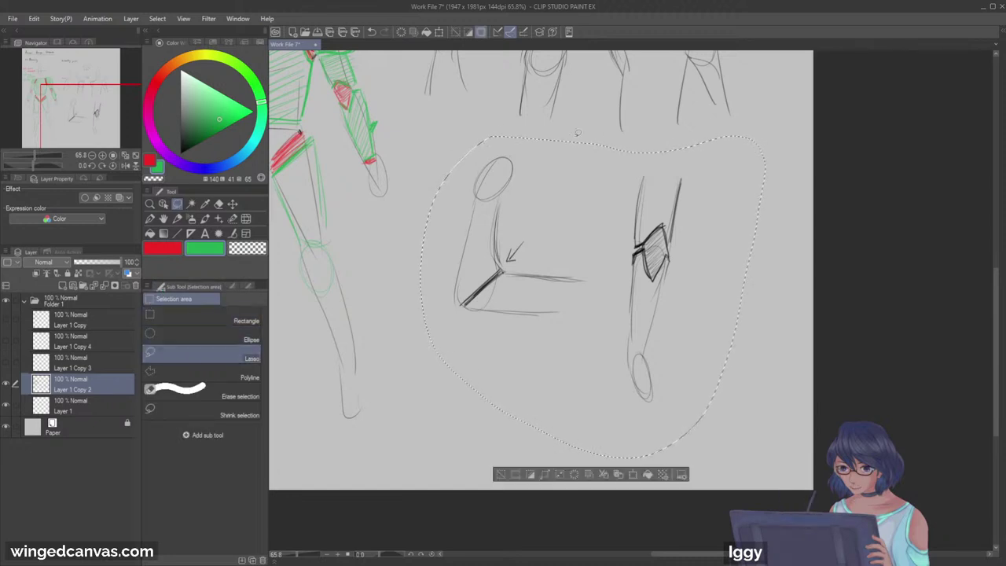
key(ctrl+t)
drag(765, 456, 665, 363)
drag(636, 329, 607, 314)
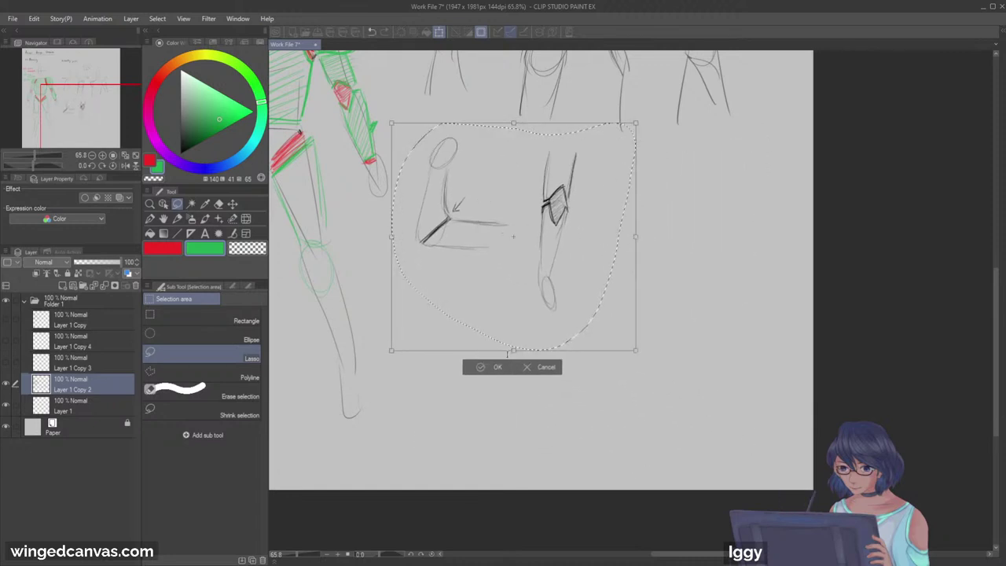
click(500, 365)
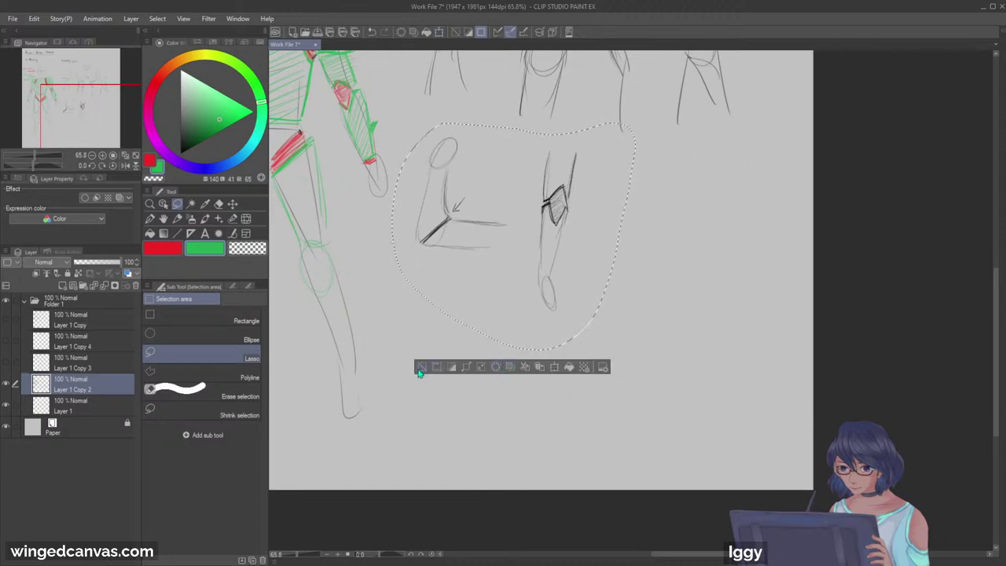
key(ctrl+d)
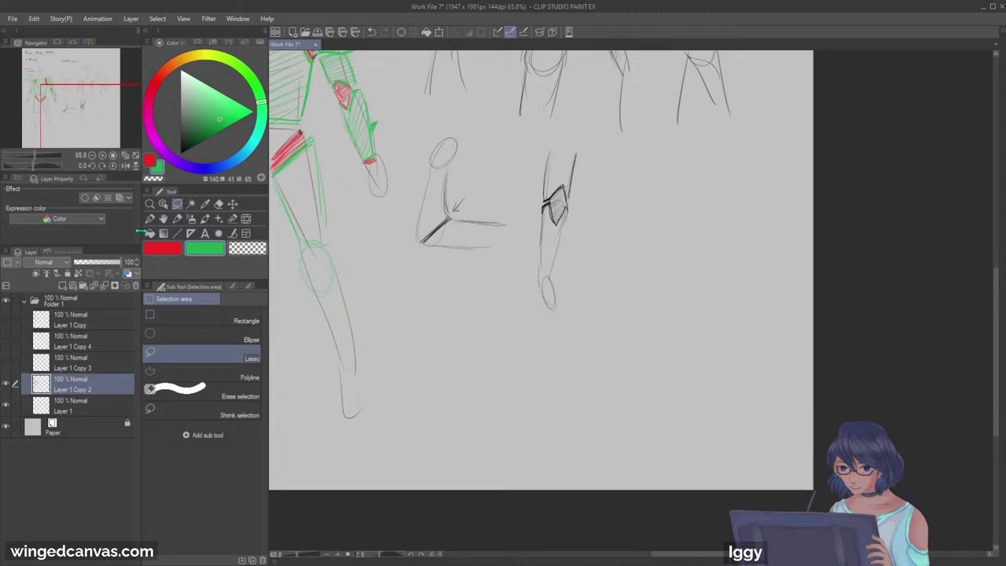
Step: Switch to the Lighter pencil with black as the drawing colour
click(177, 218)
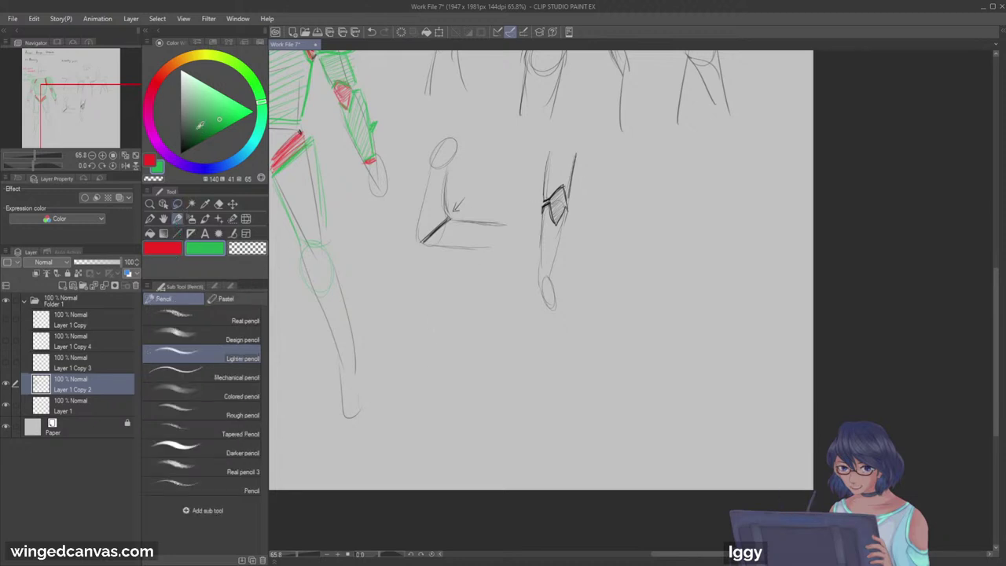
drag(199, 129, 180, 155)
mouse_move(431, 283)
mouse_down()
mouse_move(478, 284)
mouse_move(465, 295)
mouse_move(477, 296)
mouse_up()
key(ctrl+z)
drag(411, 294, 412, 359)
key(ctrl+z)
mouse_move(450, 313)
mouse_down()
mouse_move(467, 313)
mouse_move(453, 314)
mouse_up()
key(ctrl+z)
key(ctrl+z)
key(ctrl+z)
key(ctrl+z)
mouse_move(433, 314)
mouse_down()
mouse_move(405, 310)
mouse_move(442, 351)
mouse_up()
drag(430, 311, 456, 331)
key(ctrl+z)
key(ctrl+z)
key(ctrl+z)
key(ctrl+z)
Step: Sketch a side-view leg bent at a right angle, with thigh, shin, and foot, below the bent arm
drag(416, 294, 406, 367)
mouse_move(429, 314)
mouse_down()
mouse_move(427, 379)
mouse_move(388, 378)
mouse_move(408, 375)
mouse_move(421, 335)
mouse_up()
drag(426, 300, 472, 297)
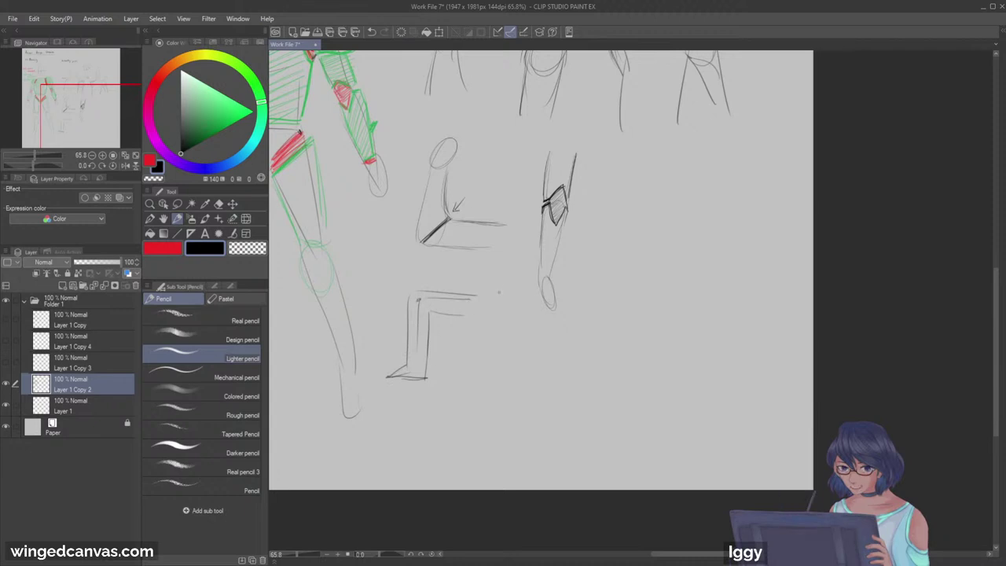
Step: Sketch a tightly folded leg with its thigh, calf, and foot beside the right-angled leg
mouse_move(462, 364)
mouse_down()
mouse_move(494, 361)
mouse_move(454, 377)
mouse_move(481, 400)
mouse_move(507, 395)
mouse_move(514, 404)
mouse_up()
key(ctrl+z)
drag(497, 379, 522, 379)
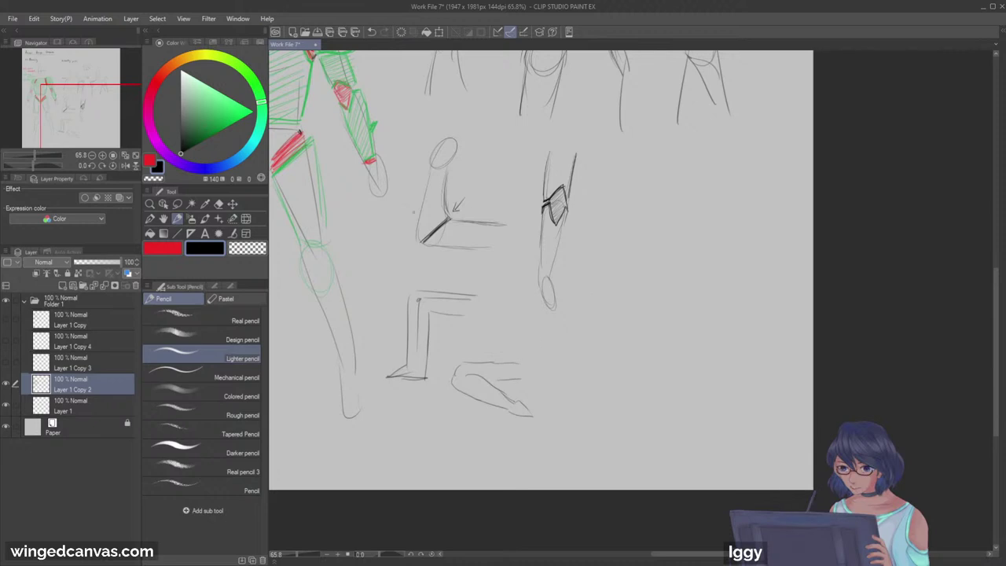
Step: Draw a heavy diagonal line across the knee of the right-angled leg sketch
mouse_move(409, 290)
mouse_down()
mouse_move(430, 312)
mouse_move(396, 281)
mouse_move(442, 320)
mouse_move(460, 292)
mouse_up()
key(ctrl+z)
key(ctrl+z)
click(149, 205)
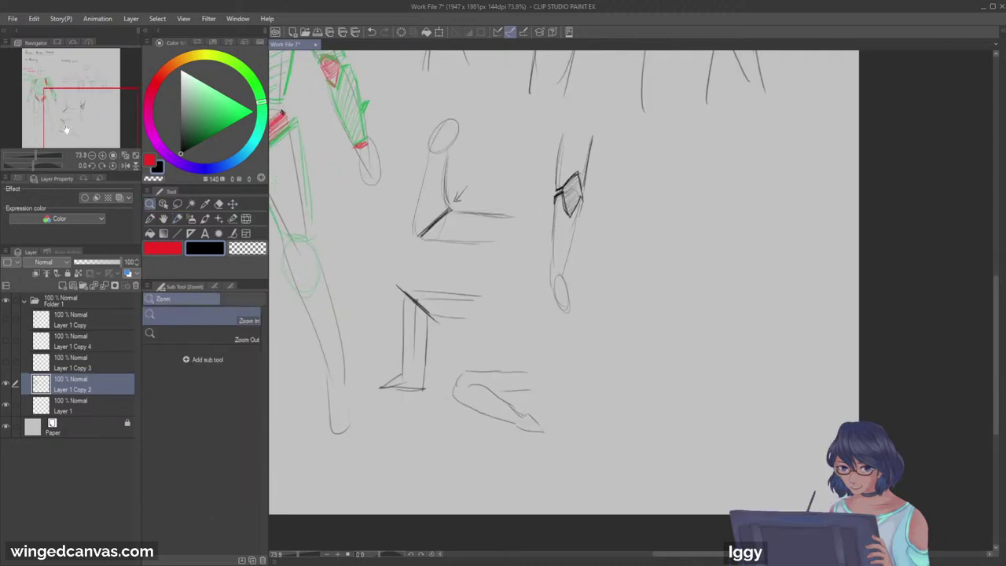
drag(86, 137, 81, 122)
click(177, 218)
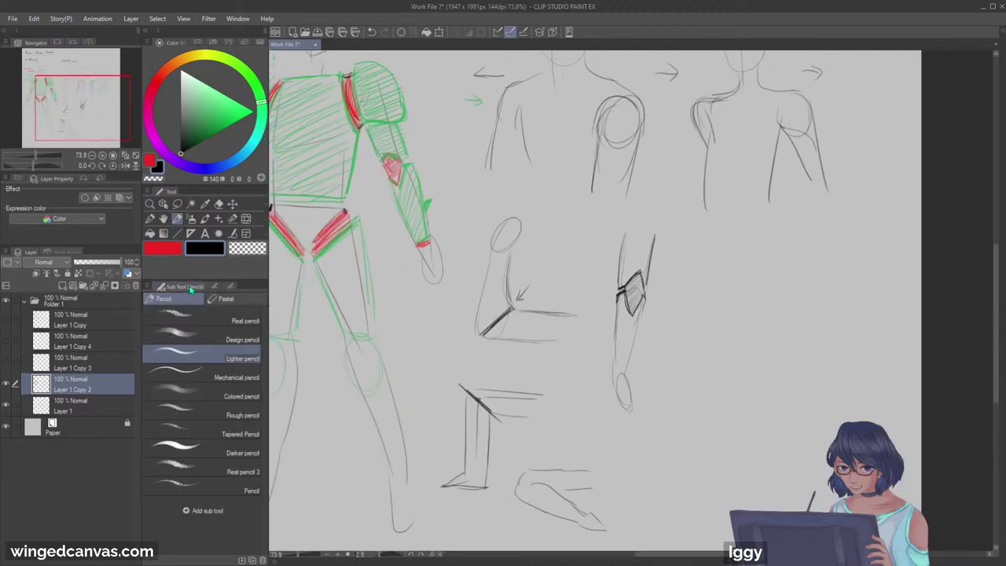
mouse_move(383, 164)
mouse_down()
mouse_move(401, 164)
mouse_move(400, 182)
mouse_up()
key(ctrl+z)
key(ctrl+z)
key(ctrl+z)
drag(81, 106, 84, 119)
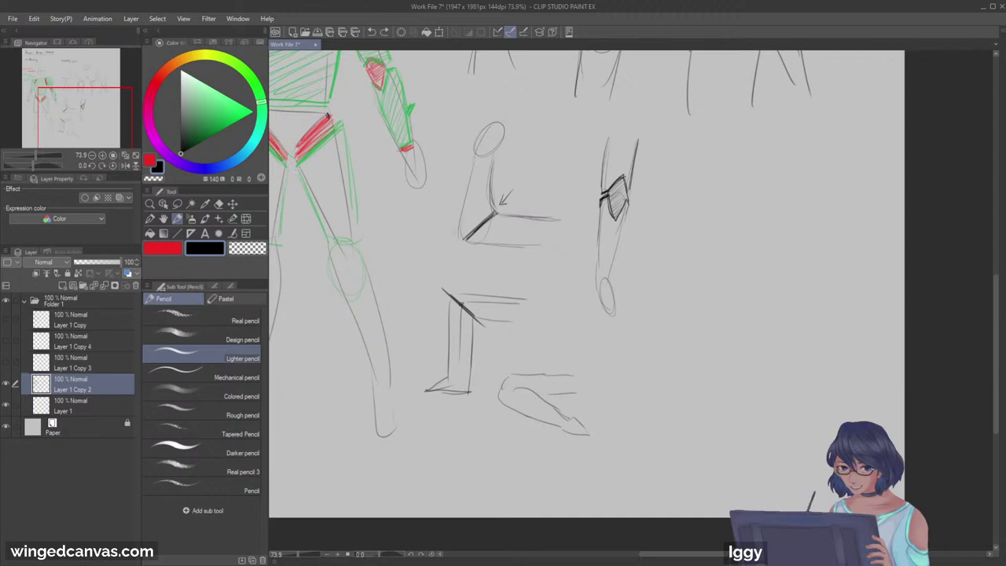
Step: Switch to red and shade the joint areas at the sides of both knees on the armor figure
click(484, 189)
key(x)
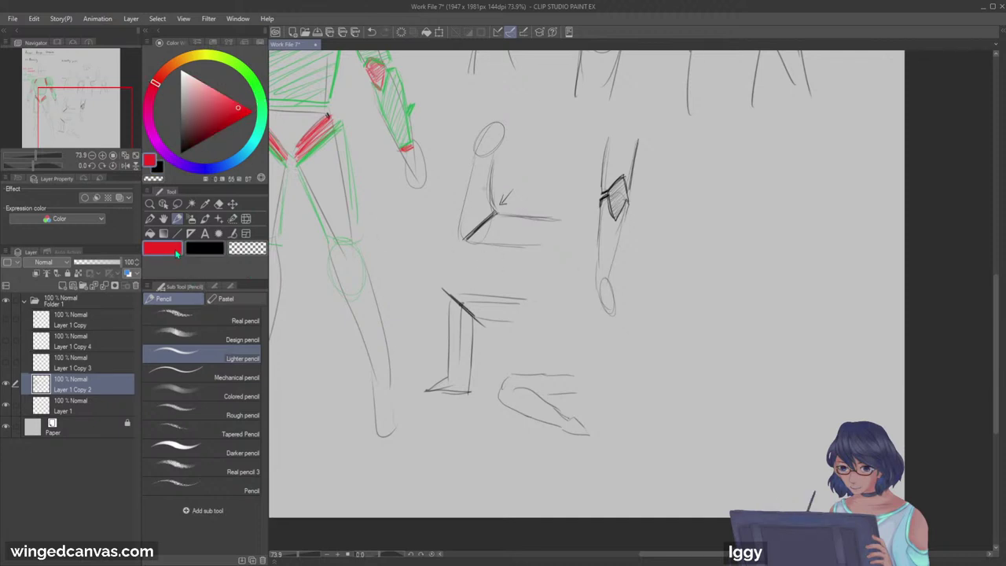
drag(355, 232, 358, 252)
drag(97, 100, 86, 105)
drag(347, 201, 356, 228)
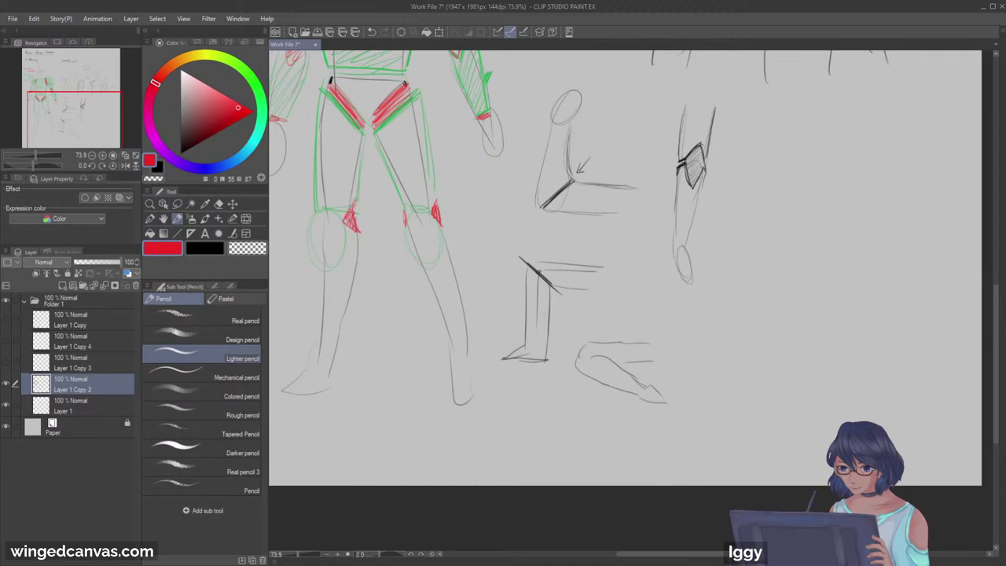
Step: Sample the figure's green and outline and hatch the thighs, kneecaps, and shins on both legs
click(150, 205)
drag(440, 233, 249, 235)
click(205, 248)
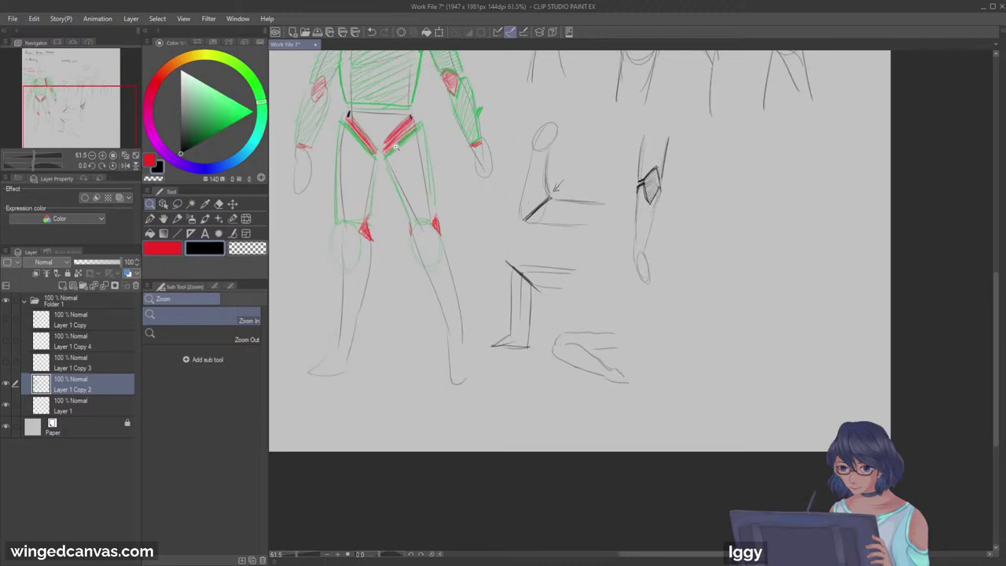
right_click(360, 135)
key(p)
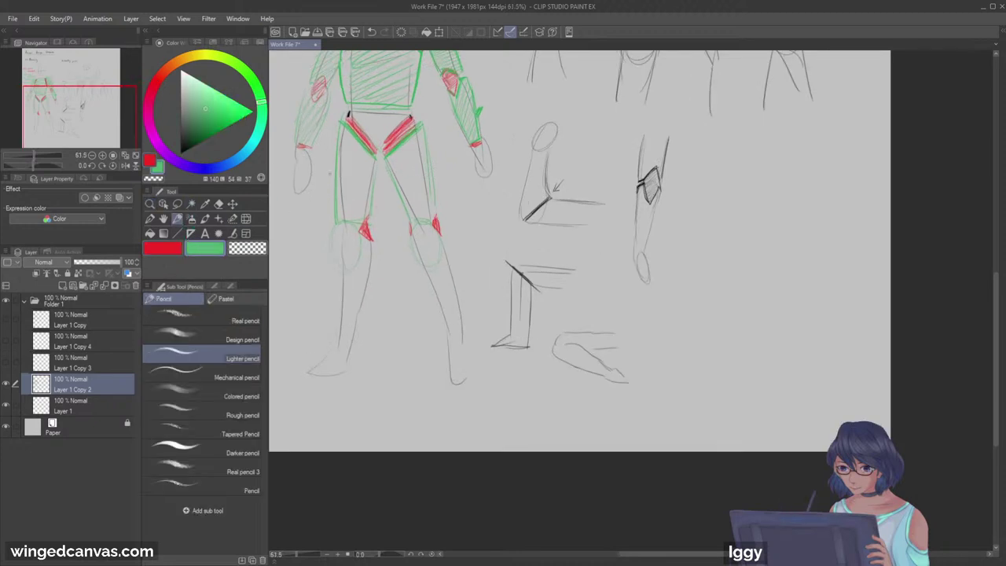
drag(342, 222, 345, 265)
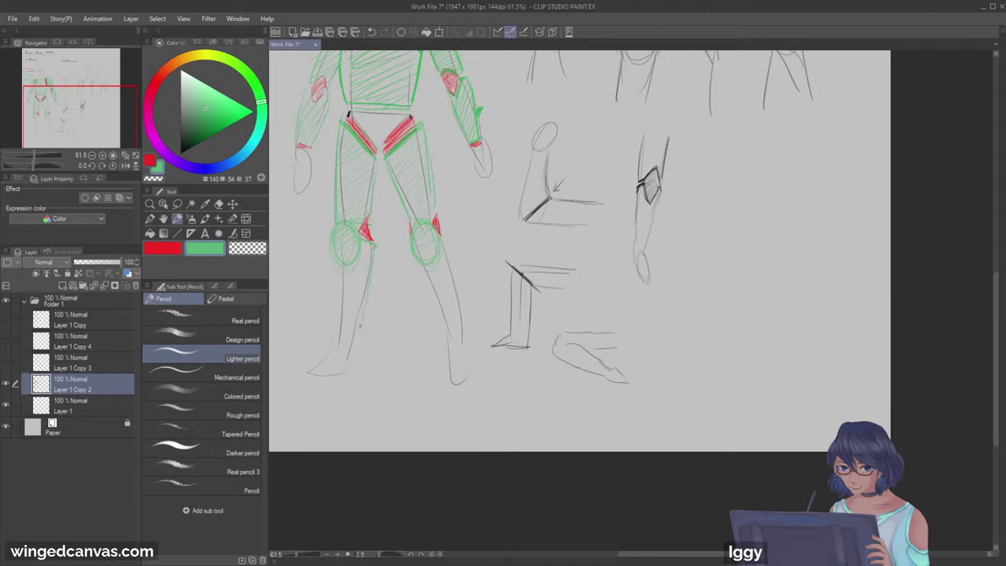
drag(338, 303, 332, 340)
drag(457, 292, 463, 338)
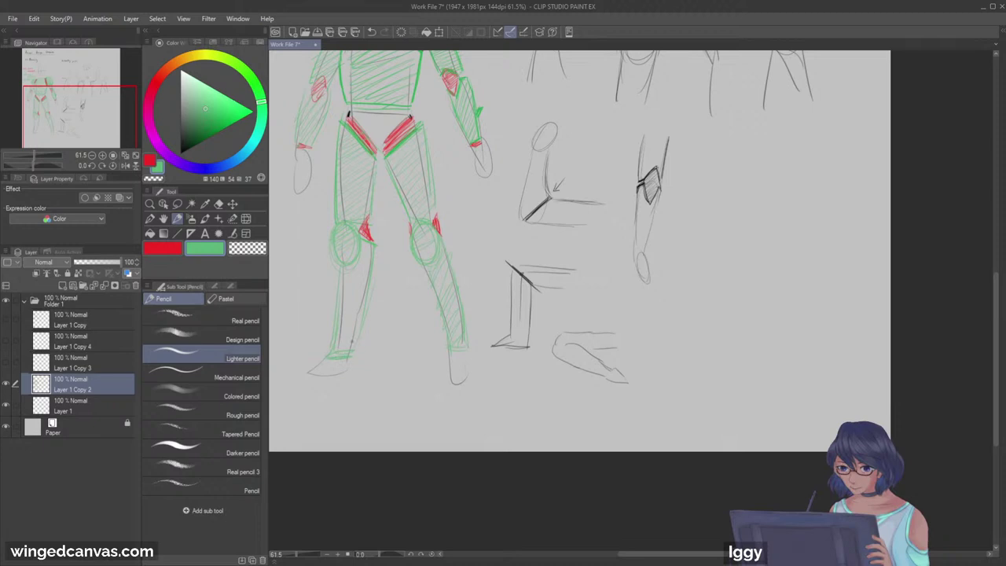
Step: Draw red joint bands across both ankles and across the toes of both feet
click(167, 248)
drag(332, 353, 351, 354)
drag(450, 351, 464, 351)
drag(318, 365, 324, 375)
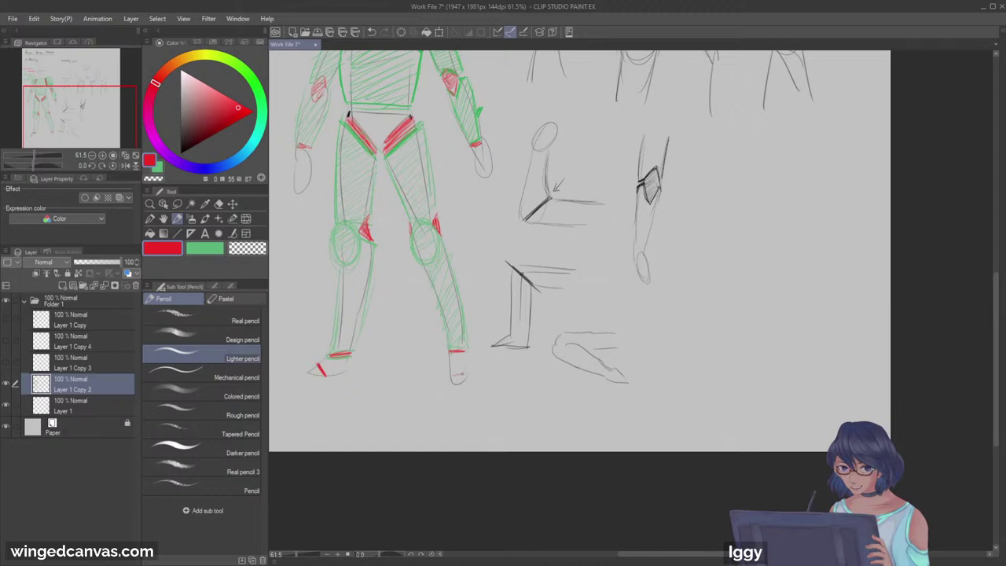
Step: Switch back to green and shade the armor areas on both feet
click(206, 248)
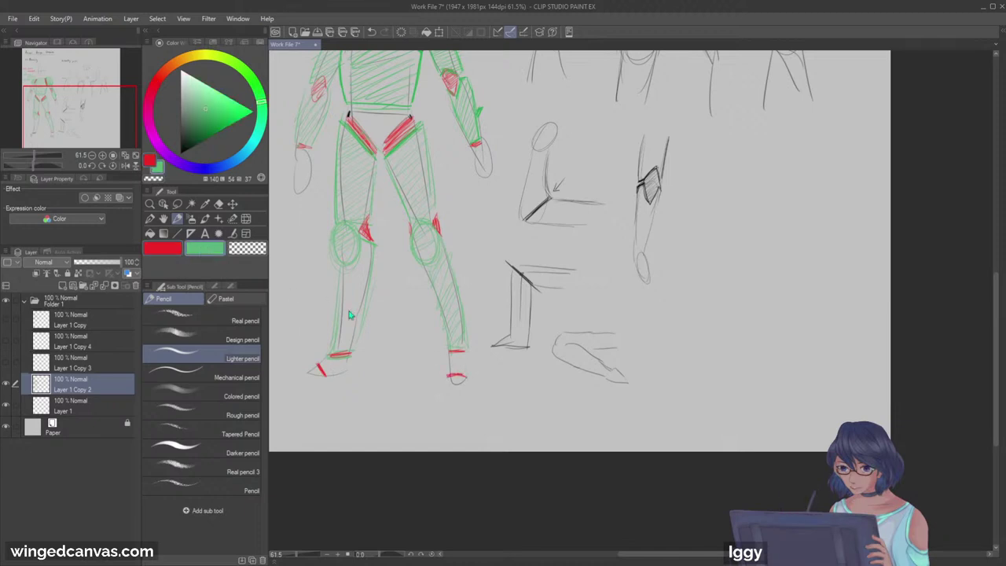
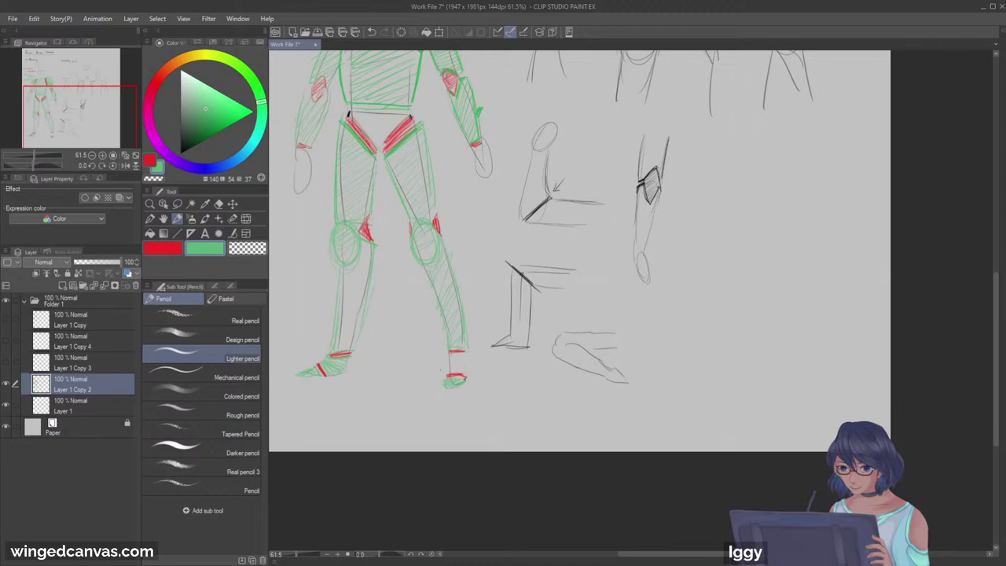
drag(468, 352, 470, 365)
click(136, 154)
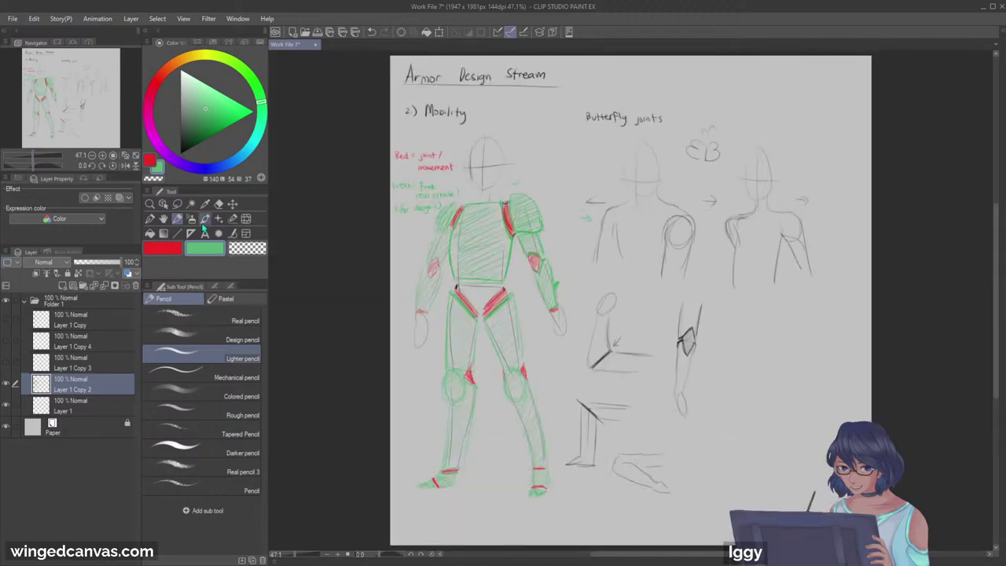
Step: Move the whole Mobility layer slightly right and down on the page
click(151, 204)
drag(81, 107, 101, 106)
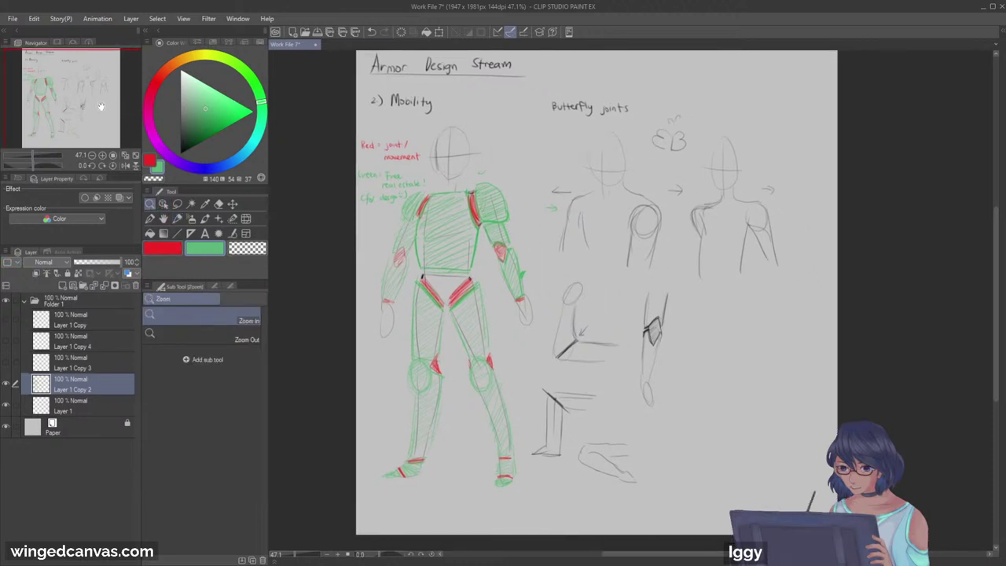
click(232, 204)
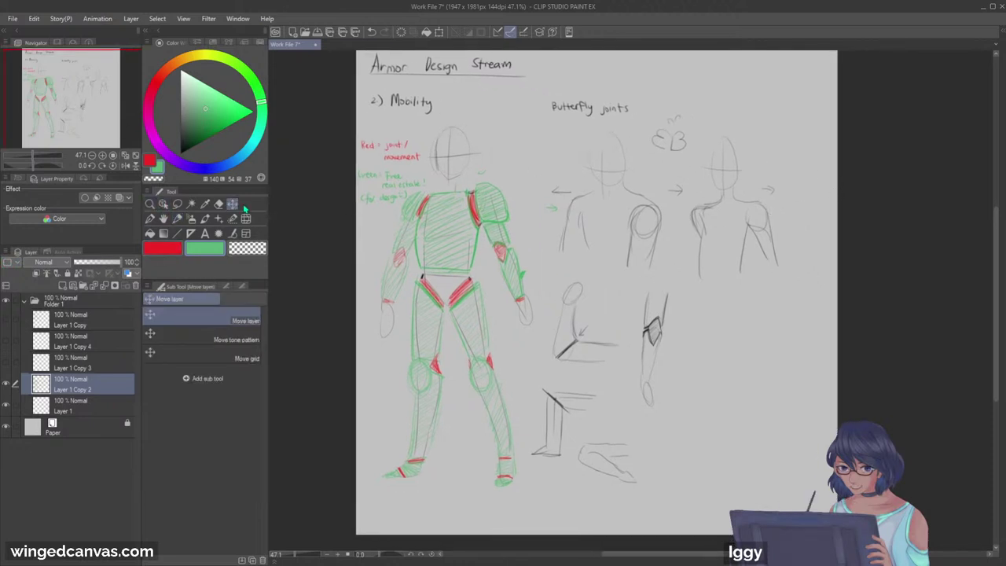
drag(746, 217, 760, 217)
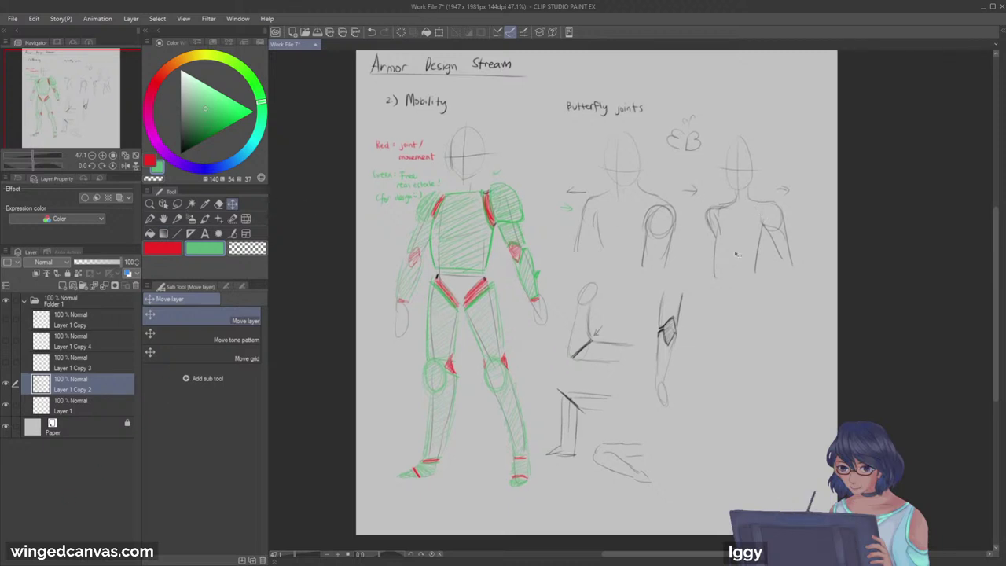
drag(737, 251, 740, 253)
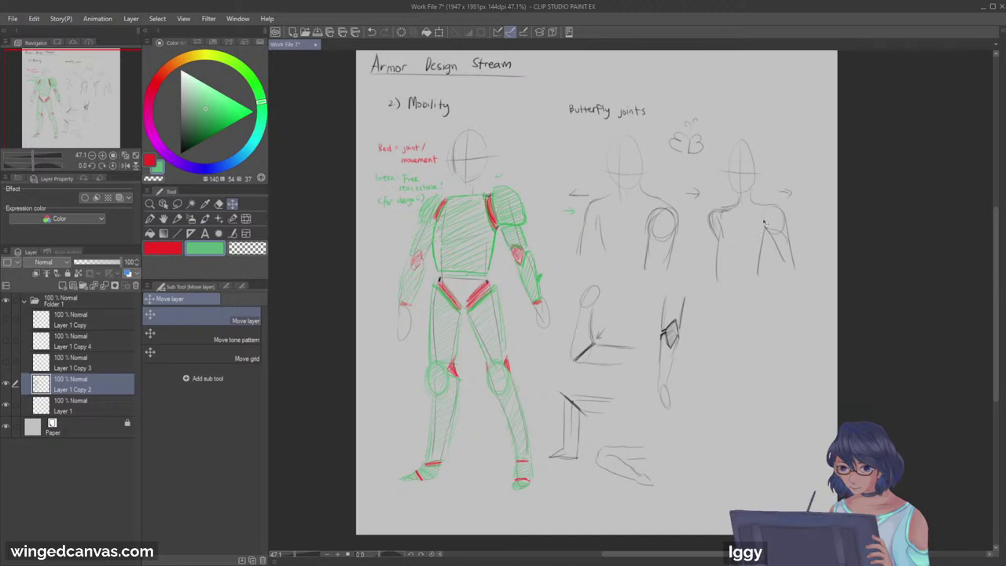
Step: Hide the Mobility layer and show the layer with the Silhouette heading
click(6, 382)
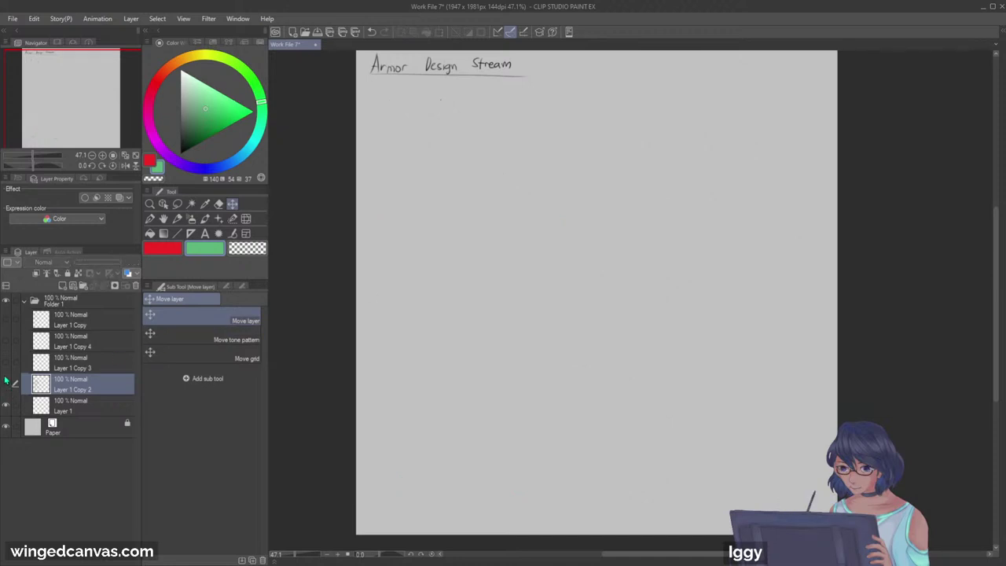
click(7, 382)
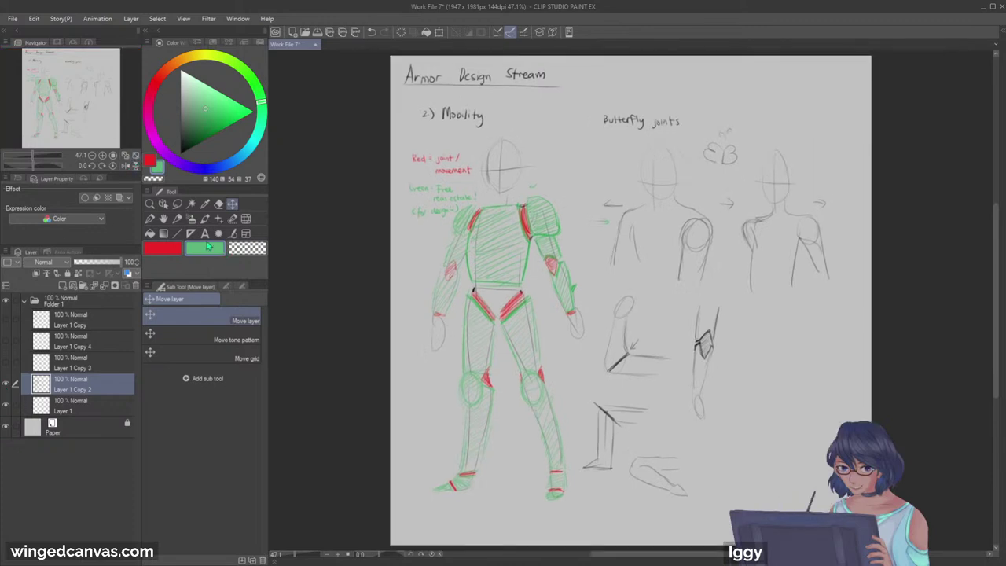
click(178, 219)
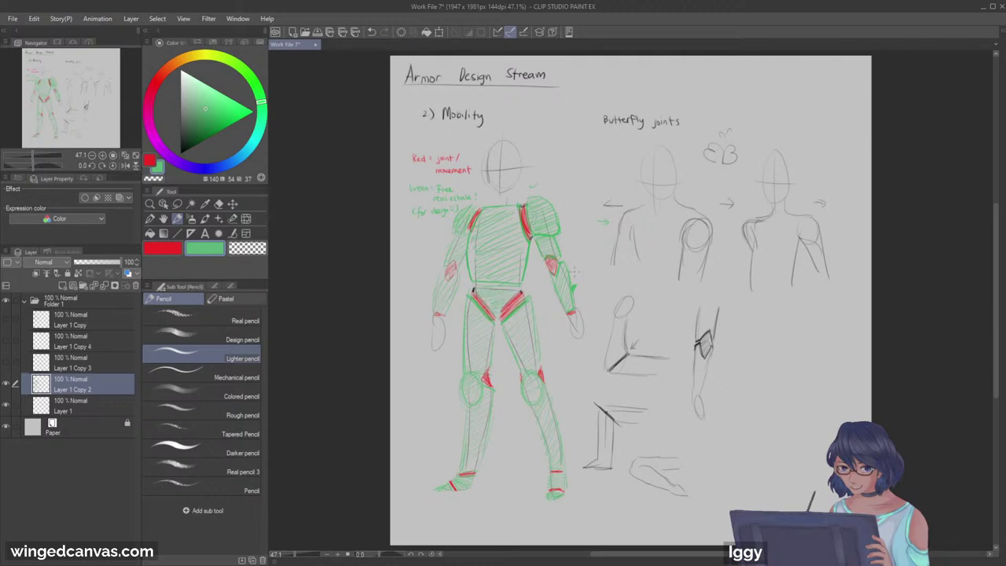
click(6, 385)
click(6, 365)
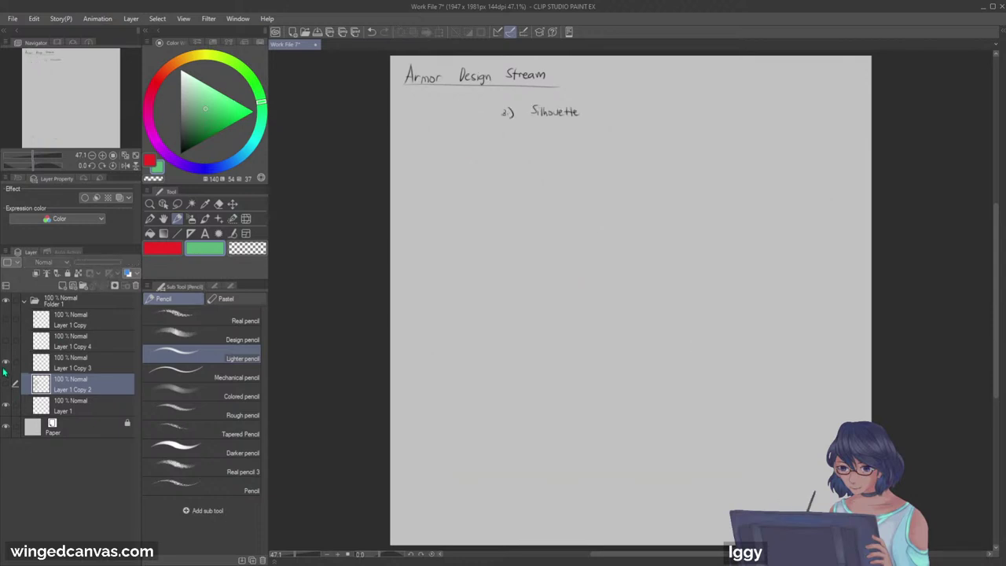
Step: Move the Silhouette heading left under the page title and set the Lighter pencil's colour to black
click(232, 205)
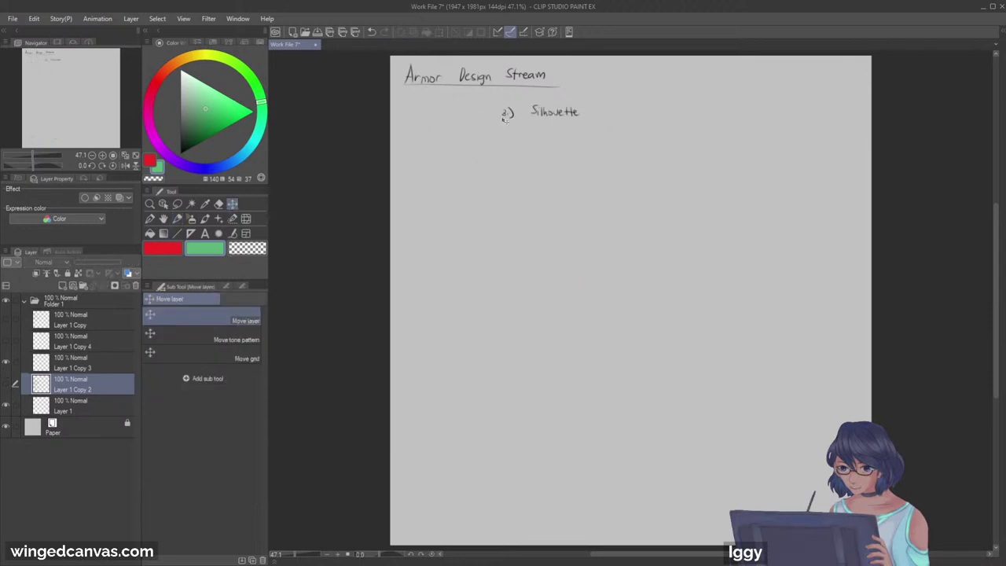
click(87, 363)
drag(533, 115, 448, 124)
click(149, 205)
drag(73, 98, 84, 93)
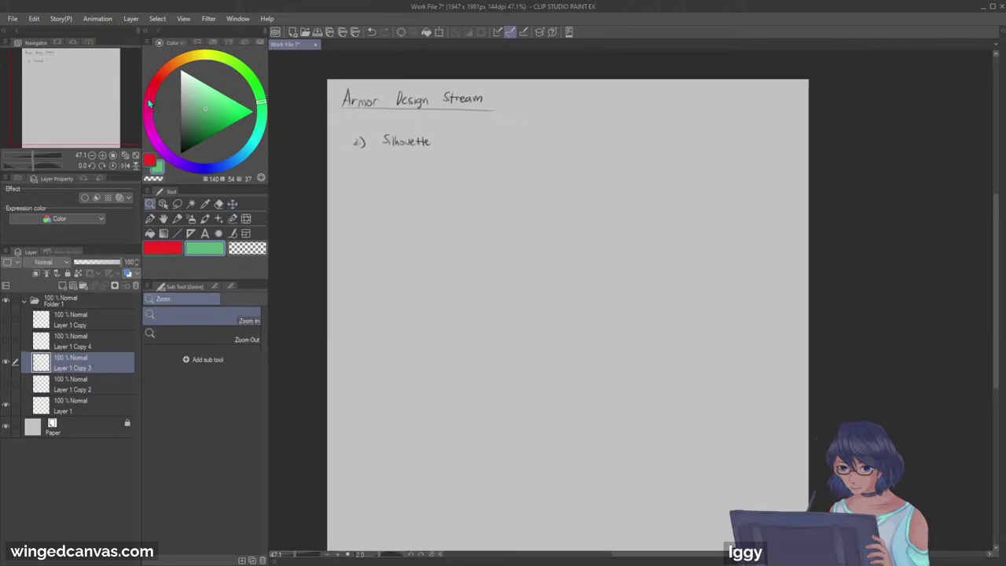
drag(499, 111, 513, 111)
click(181, 153)
click(177, 219)
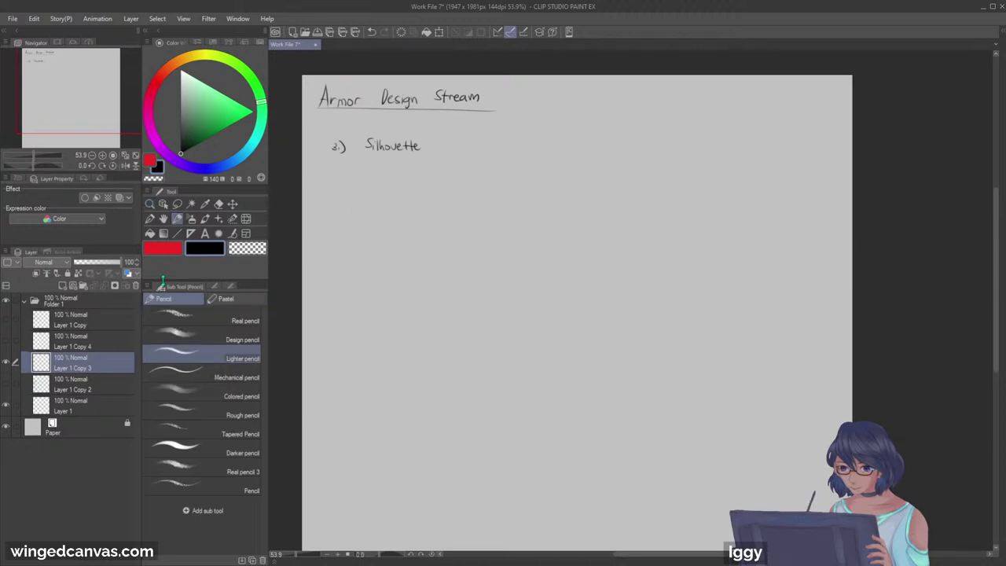
Step: Show the Mobility layer again and move it right so its heading and figure fit on the page
click(6, 384)
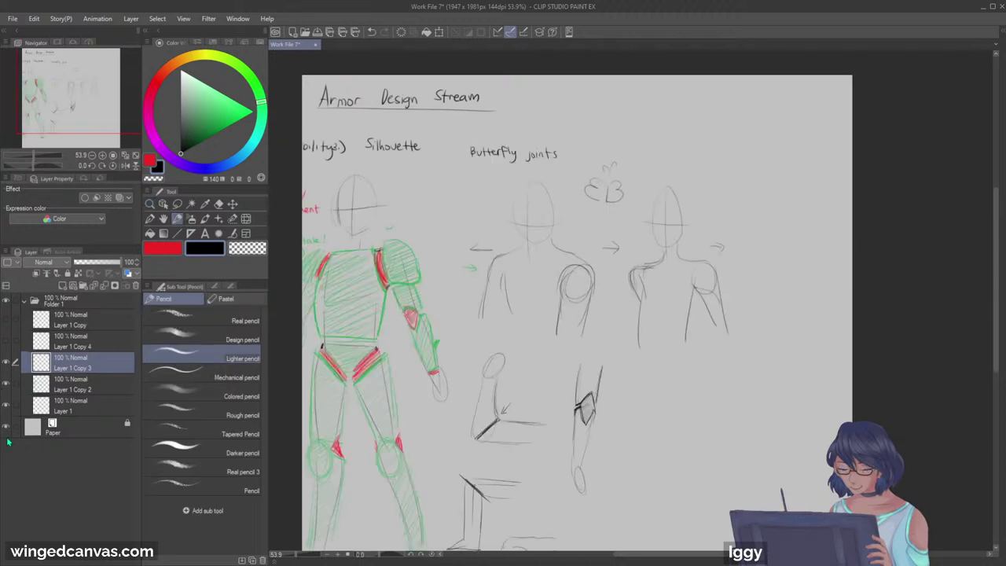
click(6, 384)
click(136, 156)
click(6, 384)
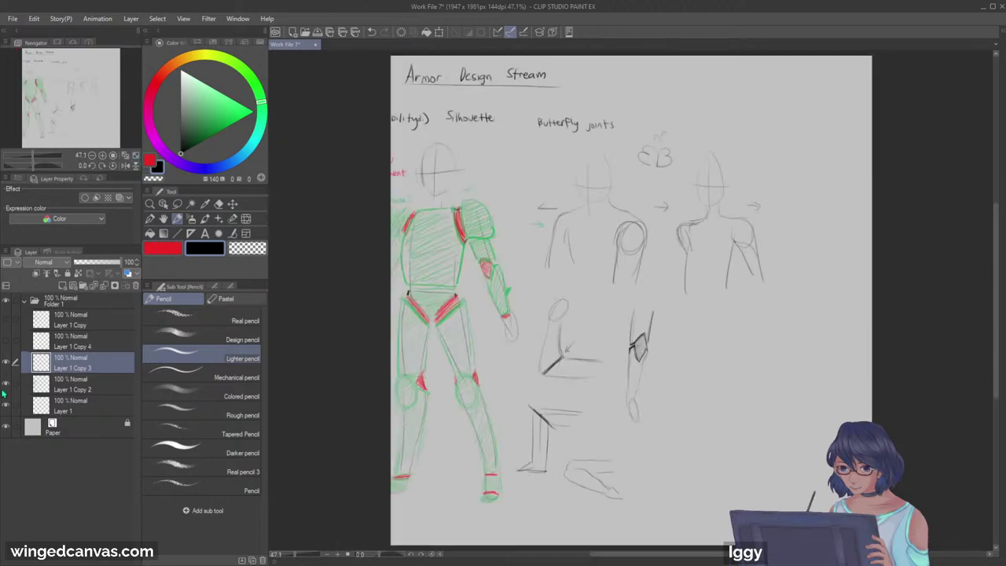
click(231, 203)
click(92, 384)
drag(658, 253, 722, 261)
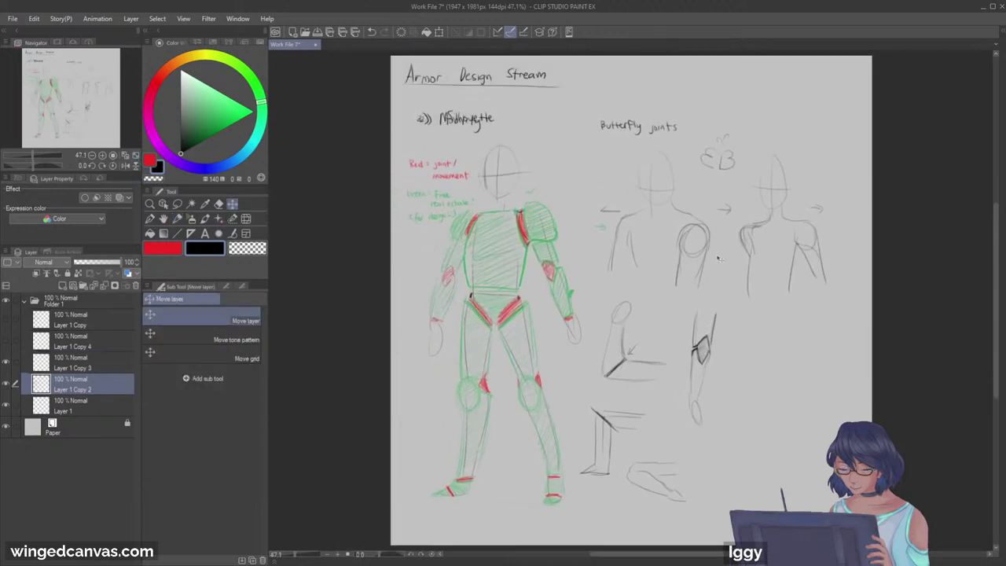
Step: Hide the Mobility layer, then show the Purpose notes layer and move it to the right side of the page
click(6, 384)
click(5, 341)
click(5, 341)
click(6, 318)
click(78, 318)
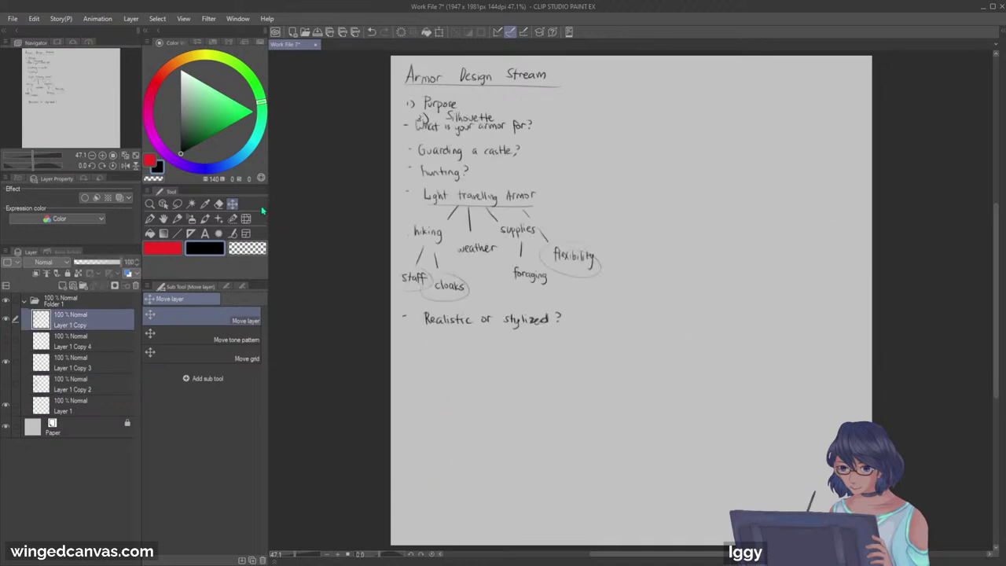
drag(472, 204, 719, 215)
drag(794, 245, 821, 250)
click(150, 204)
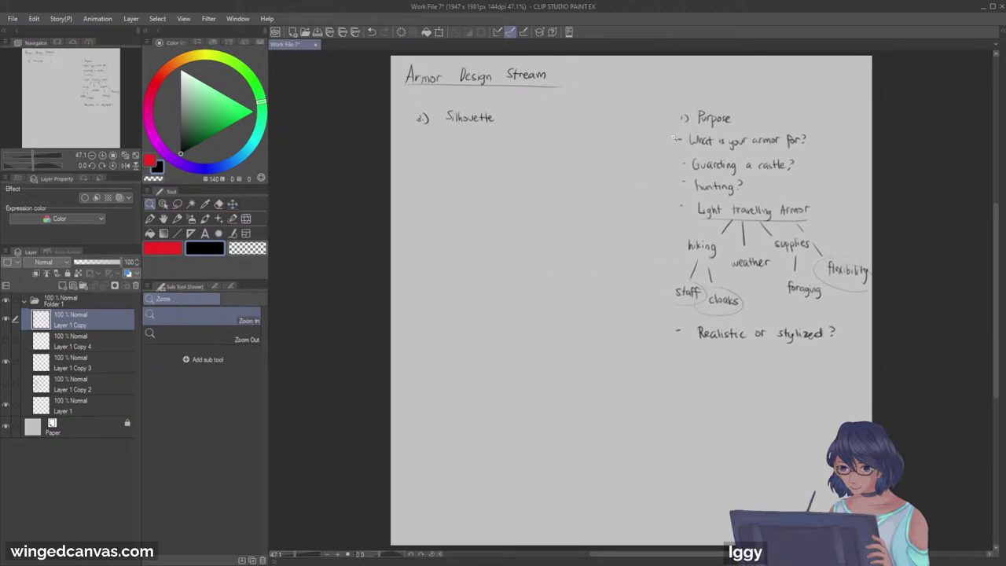
click(720, 126)
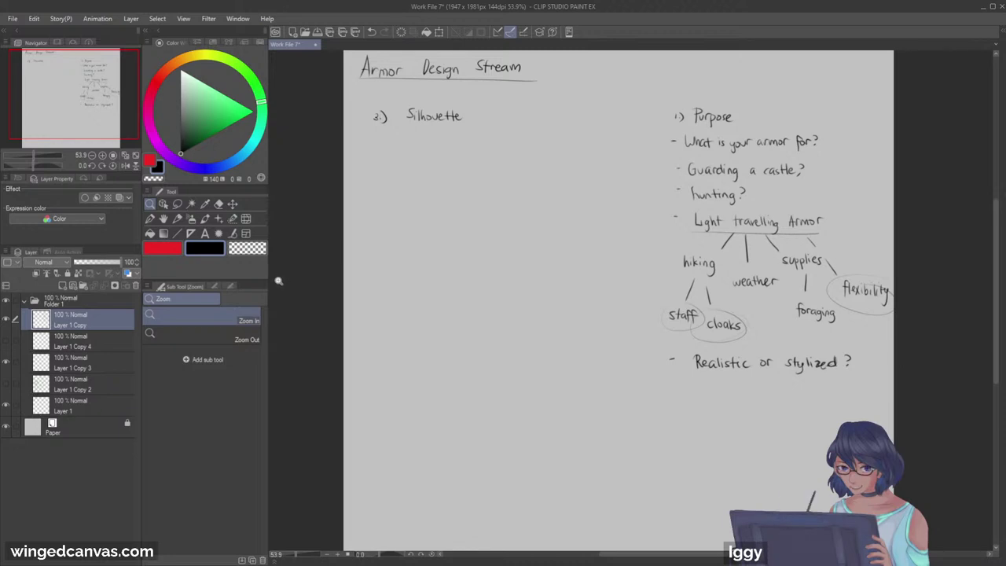
drag(75, 104, 80, 98)
Step: Create a layer folder above the Silhouette layer and name it 3
click(70, 363)
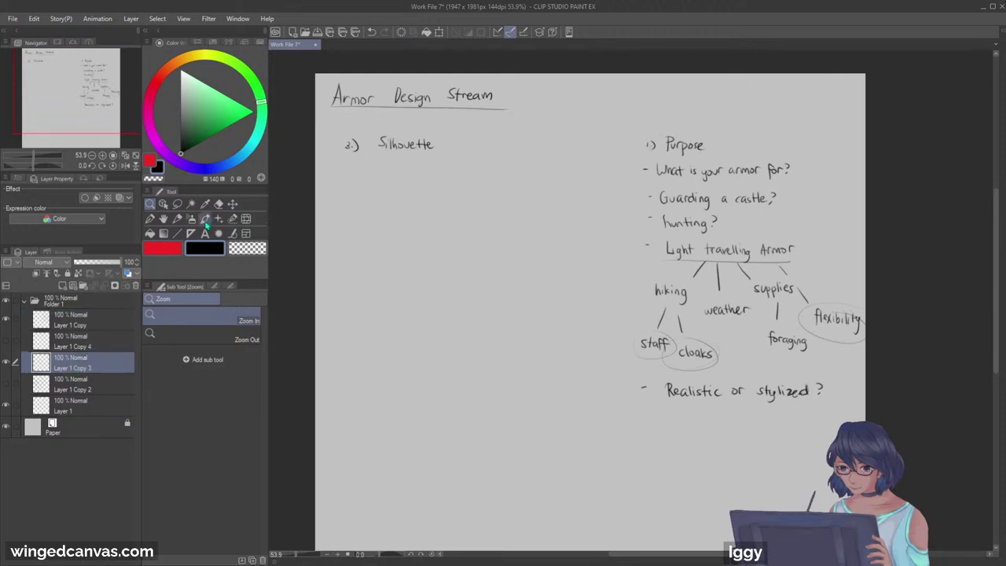
click(479, 159)
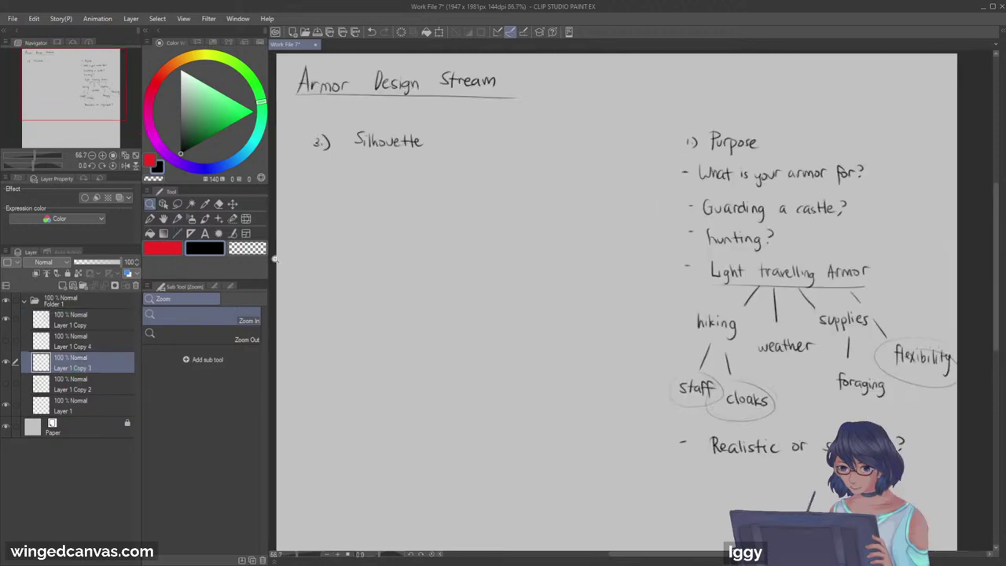
drag(434, 217, 424, 214)
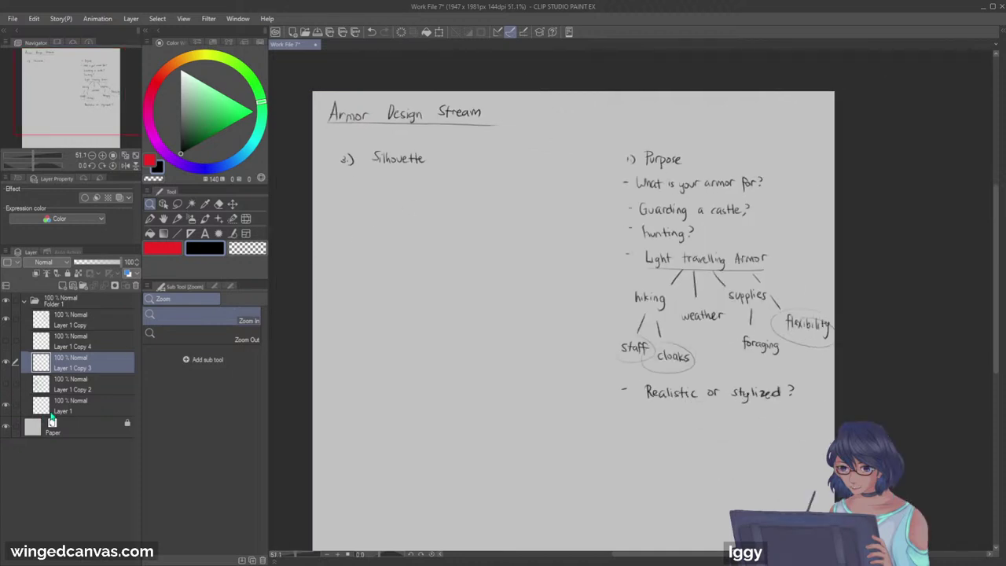
click(84, 288)
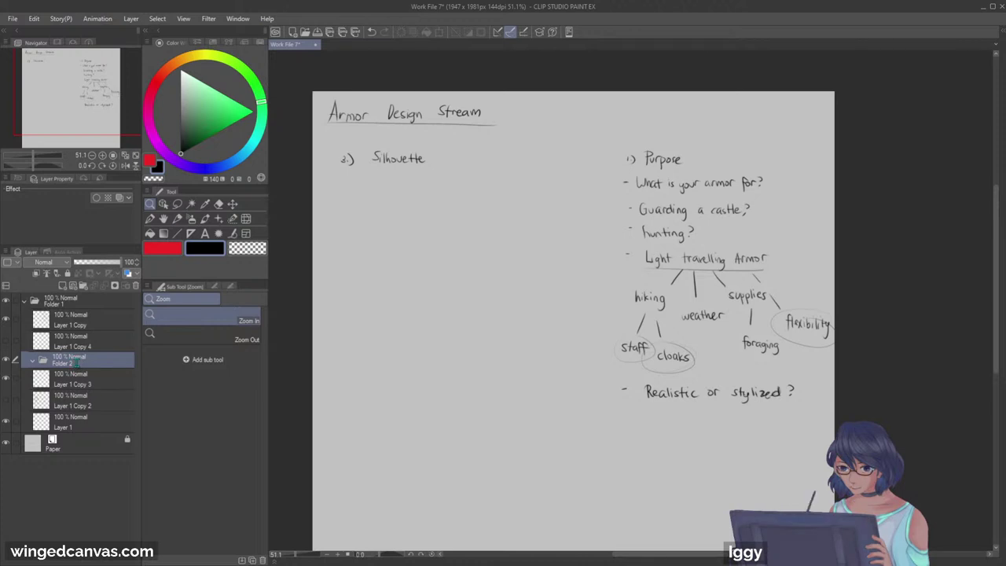
text(3)
Step: Move the Silhouette layer into the new folder and add a blank layer there
click(91, 381)
drag(89, 380, 82, 411)
key(ctrl+shift+n)
Step: Create a layer folder named p, move the Purpose notes layer into it and collapse it
click(88, 323)
click(83, 286)
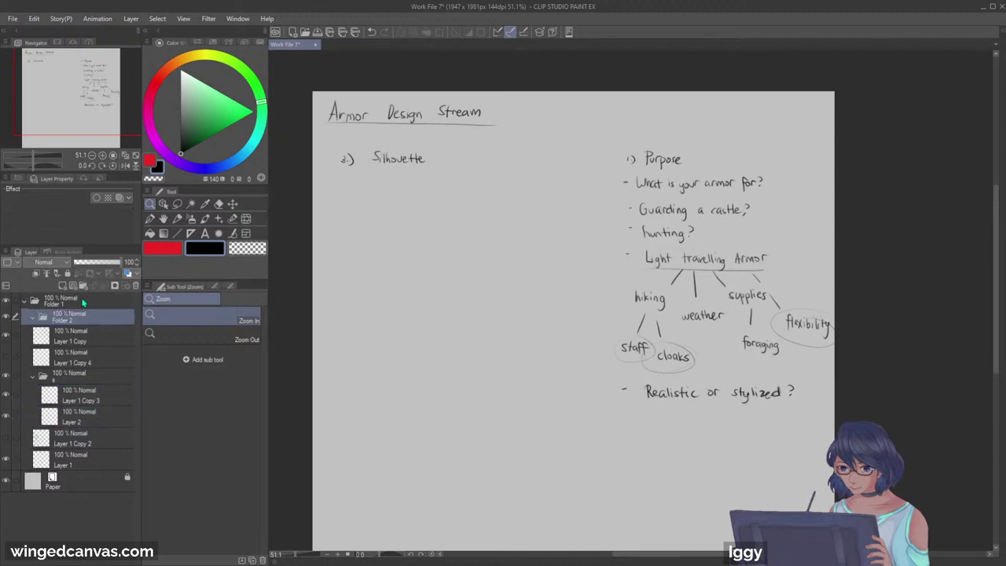
drag(76, 343, 77, 323)
click(33, 317)
Step: Start a faint head oval below the Silhouette heading on the blank layer, using the Lighter pencil
click(78, 395)
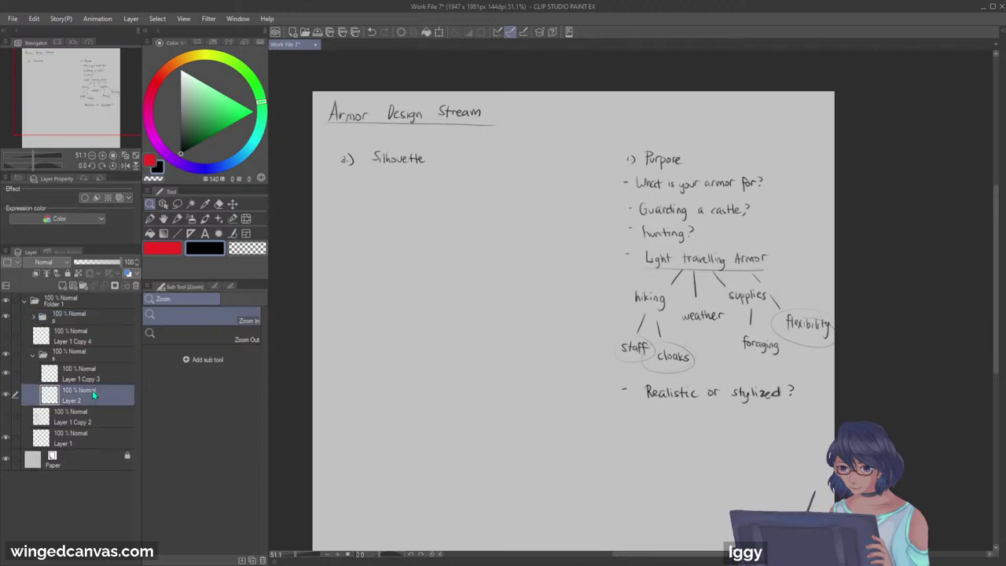
click(689, 302)
key(p)
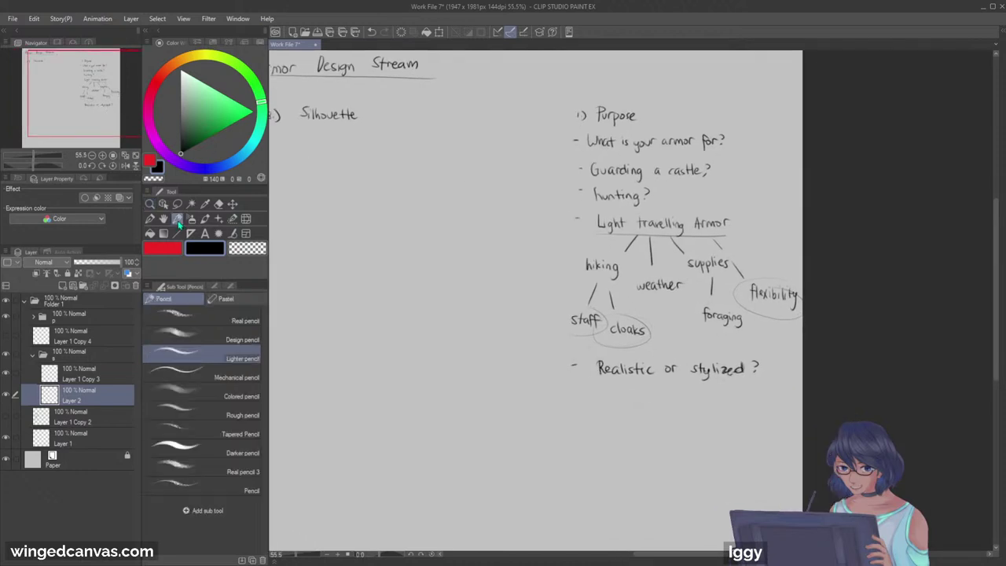
key(ctrl+z)
Step: Duplicate the p folder with the Purpose notes and hide the original folder
click(105, 314)
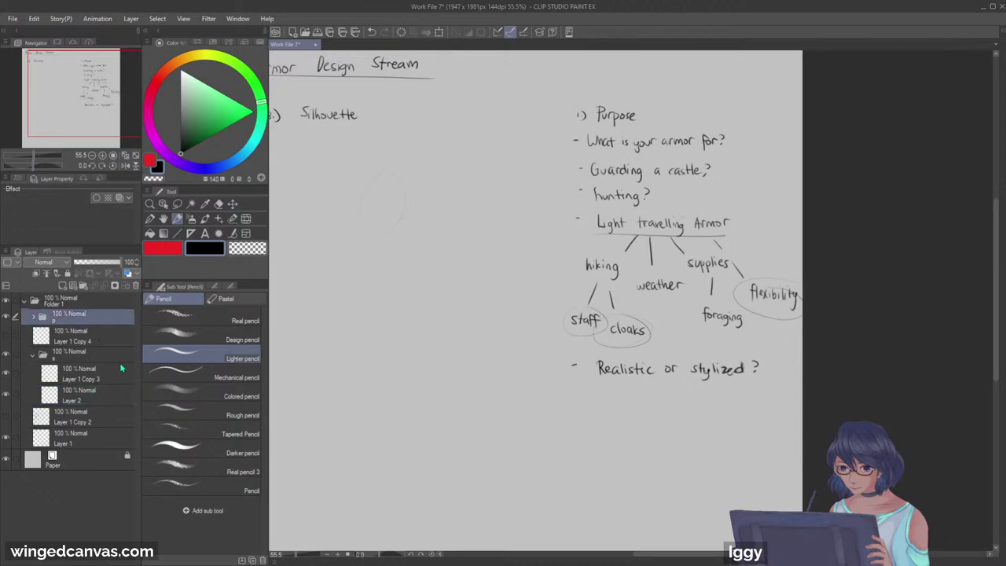
key(ctrl+c)
key(ctrl+v)
click(6, 335)
Step: Scale down the copied Purpose notes and move them into the page's upper-right corner
key(ctrl+t)
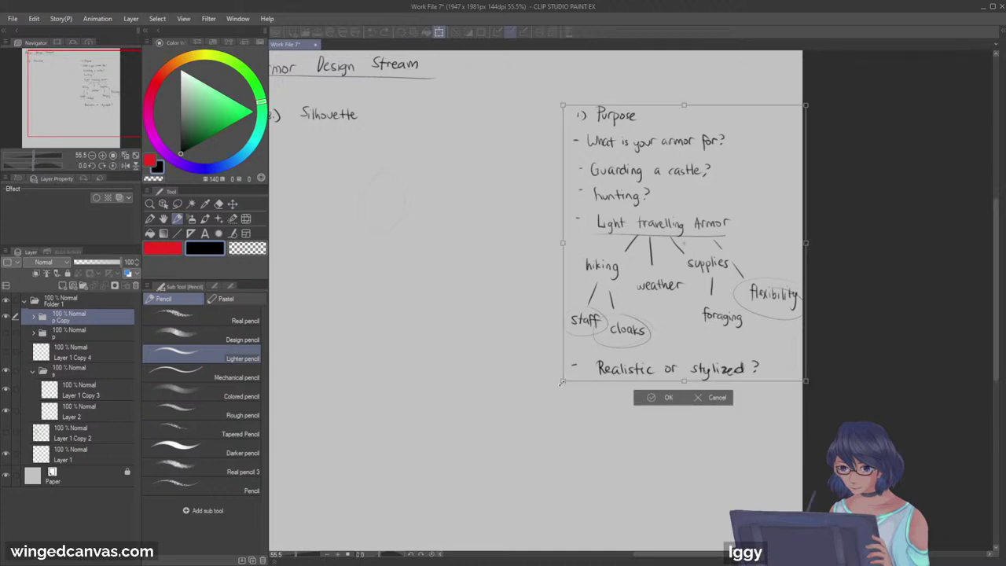
drag(564, 379, 607, 326)
drag(747, 284, 728, 241)
drag(596, 284, 607, 272)
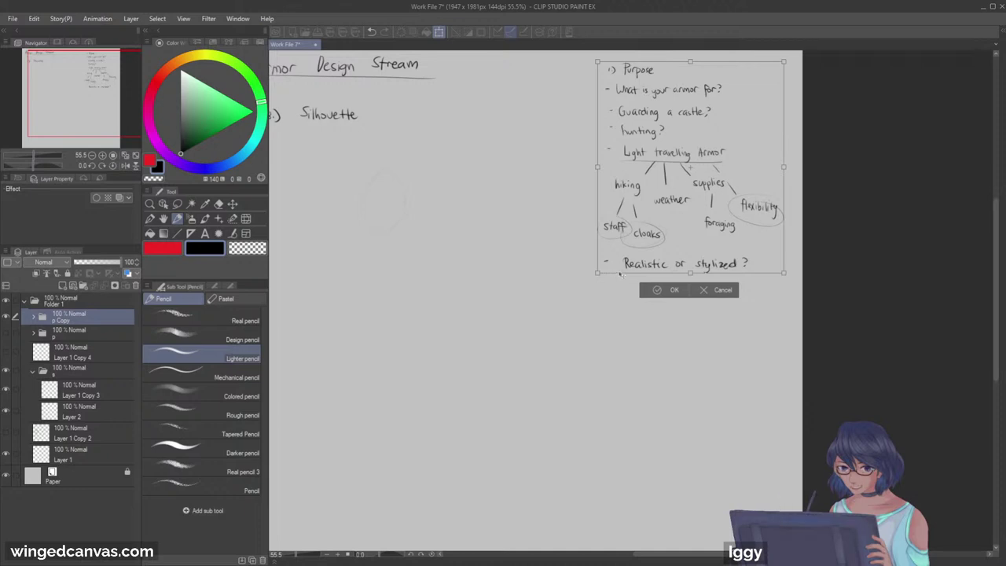
drag(598, 273, 607, 263)
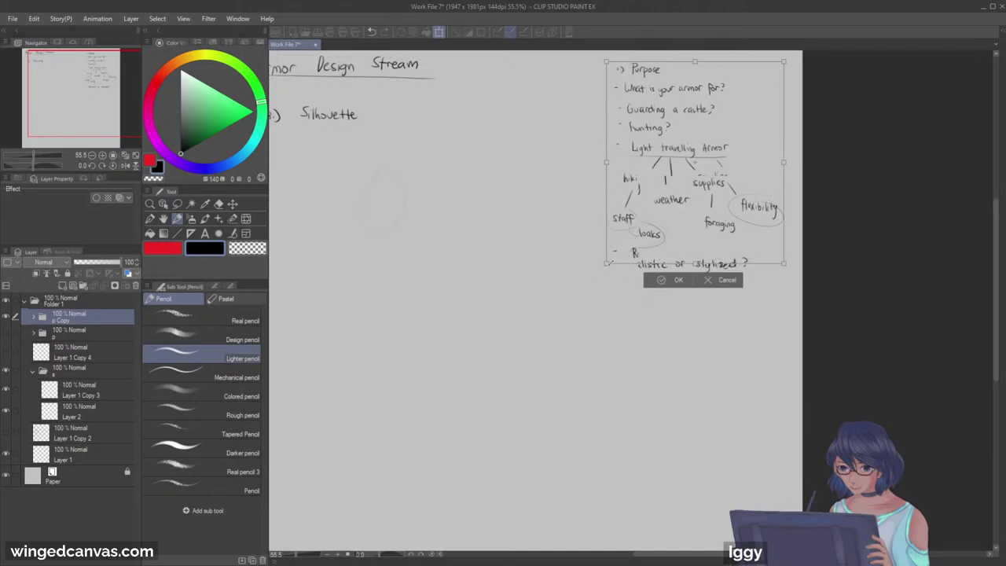
click(674, 280)
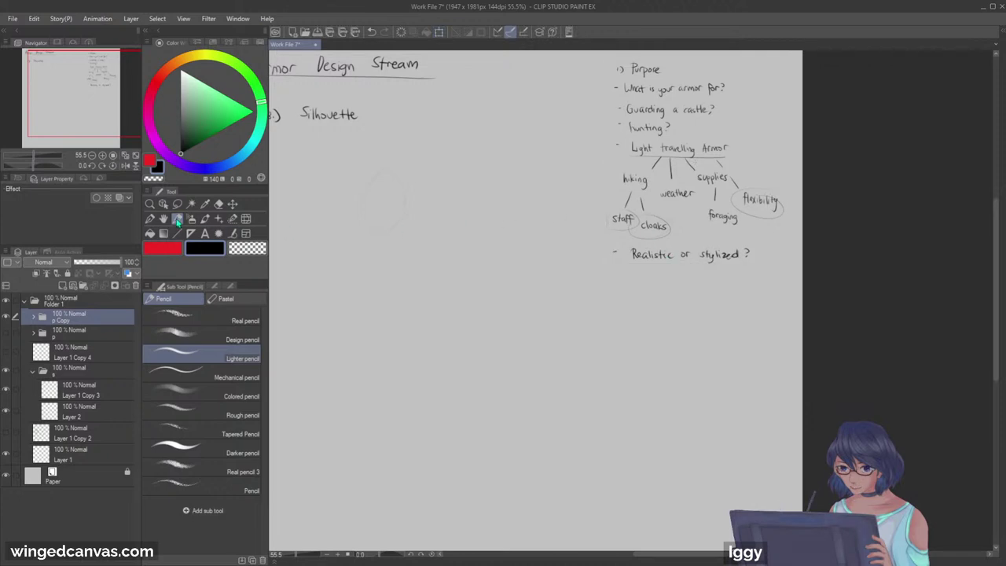
Step: Sketch the figure's head, hair, neck and shoulders on Layer 2, below the Silhouette heading
click(95, 335)
click(94, 389)
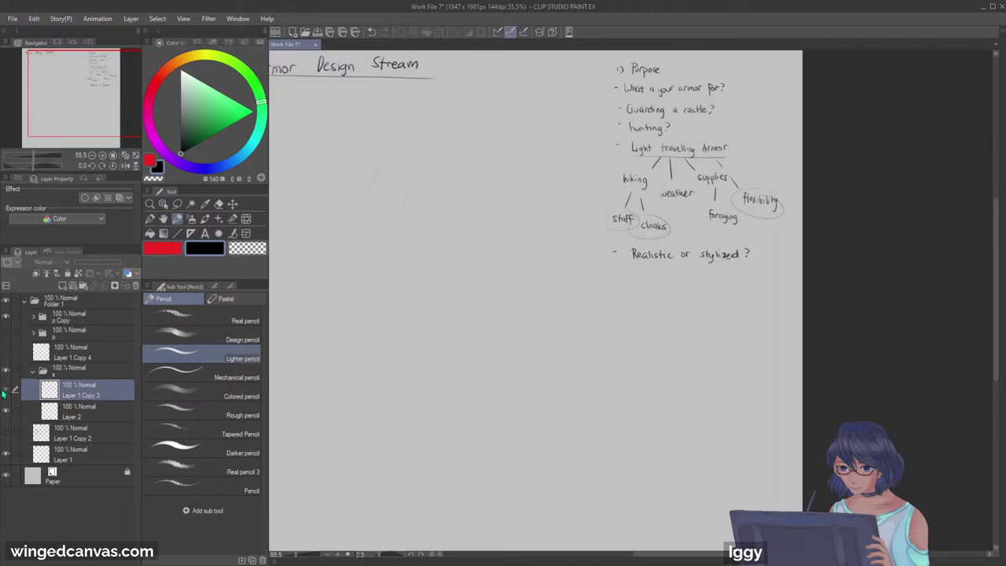
click(95, 414)
key(ctrl+z)
drag(360, 216, 363, 244)
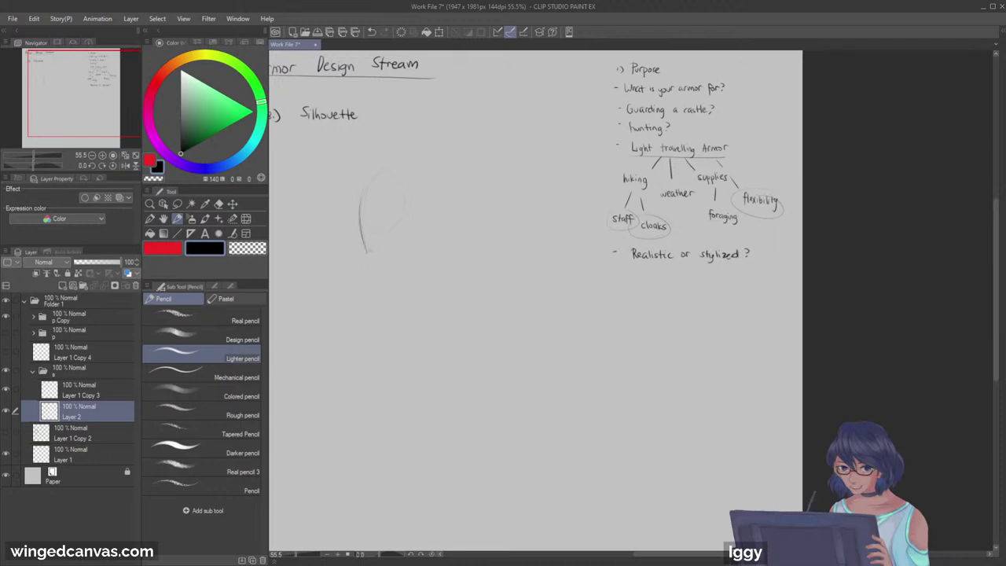
drag(362, 203, 409, 178)
mouse_move(411, 223)
mouse_down()
mouse_move(412, 253)
mouse_move(388, 259)
mouse_move(370, 285)
mouse_move(387, 260)
mouse_move(360, 281)
mouse_up()
key(ctrl+z)
drag(418, 255, 437, 268)
key(ctrl+z)
drag(78, 105, 75, 108)
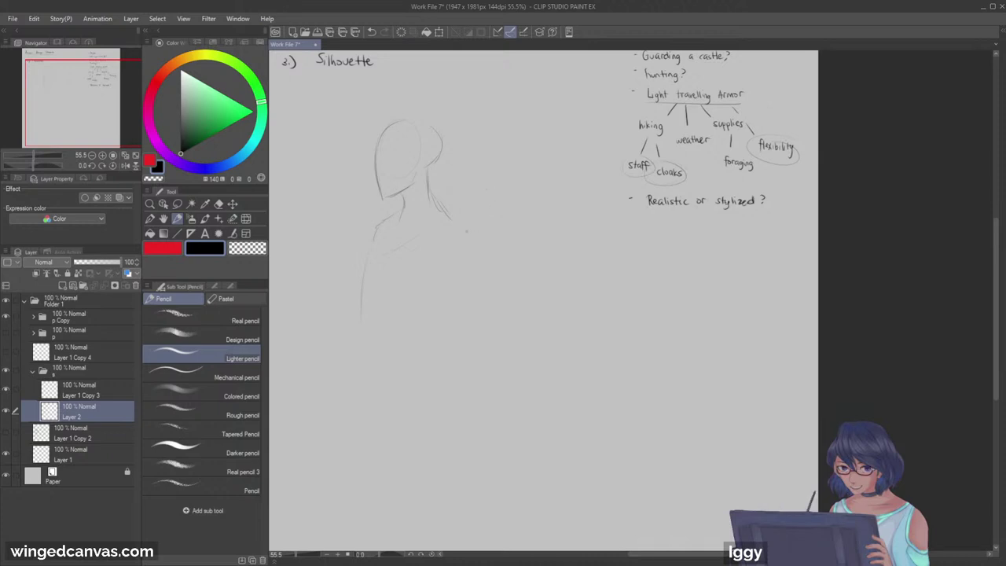
Step: Sketch the figure's torso and hips, then scale the figure down and move it up below the Silhouette heading
mouse_move(453, 245)
mouse_down()
mouse_move(418, 317)
mouse_move(428, 360)
mouse_up()
key(ctrl+t)
drag(344, 401, 360, 369)
drag(422, 317, 429, 295)
click(388, 363)
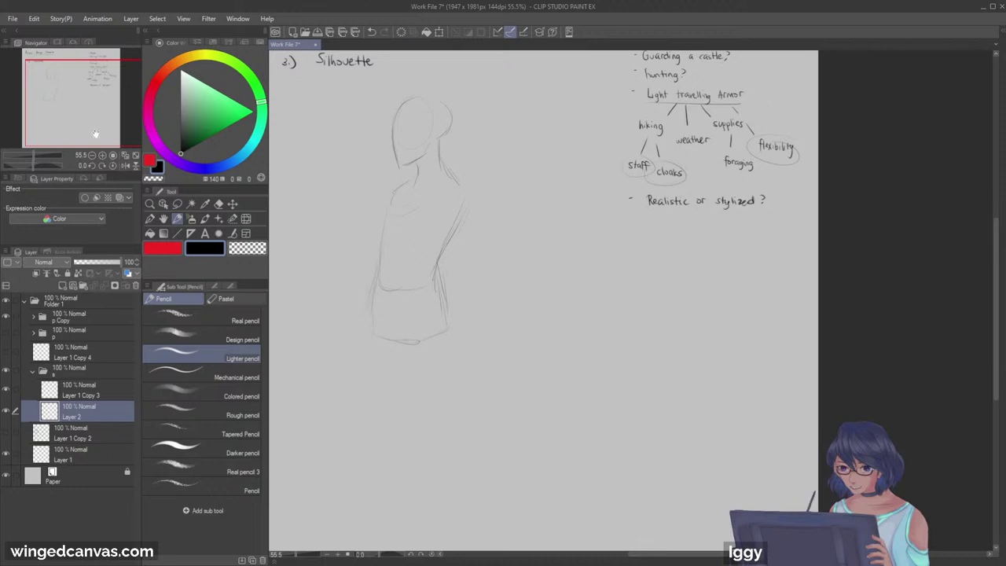
Step: Collapse and hide the Silhouette folder, then show and select the Mobility layer
drag(96, 102, 97, 113)
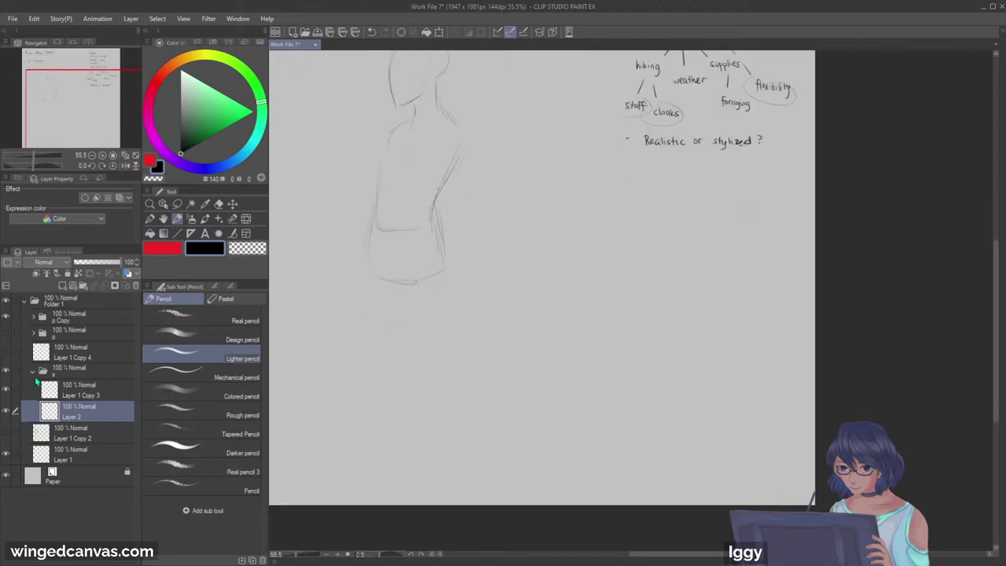
click(33, 370)
click(6, 372)
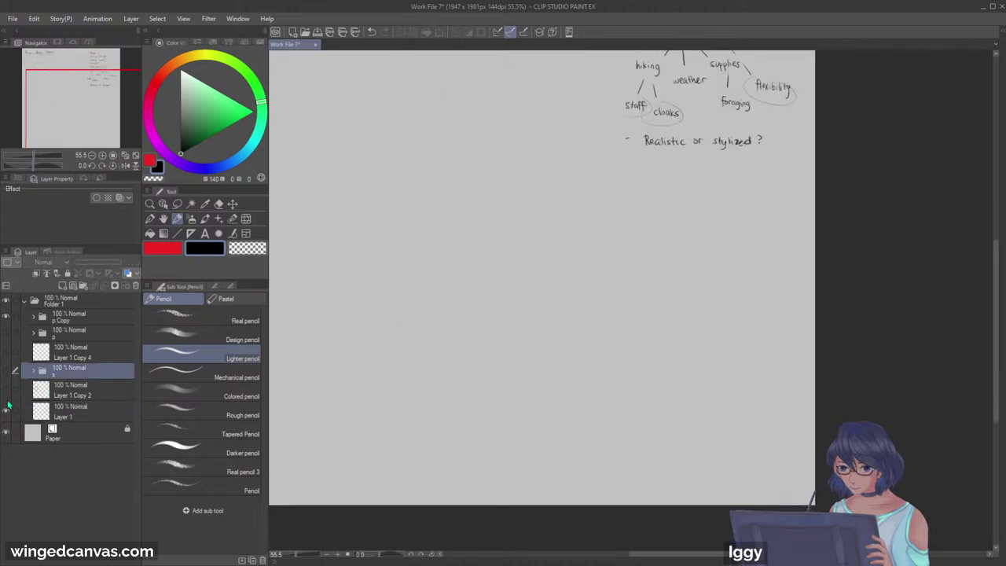
click(6, 391)
click(23, 393)
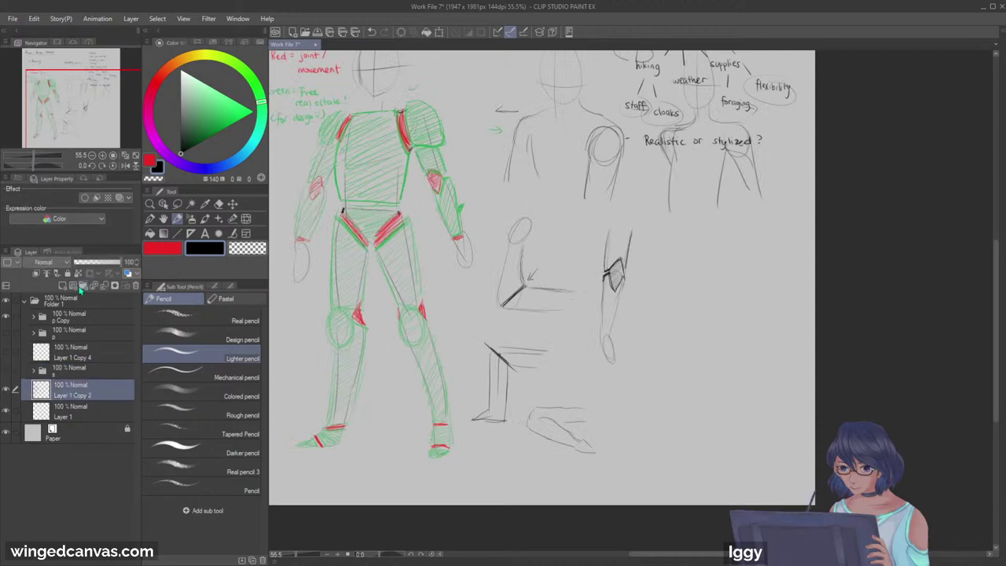
Step: Create a layer folder for the Mobility layer, move the layer into it, and collapse and hide the folder
click(85, 286)
drag(77, 406, 56, 391)
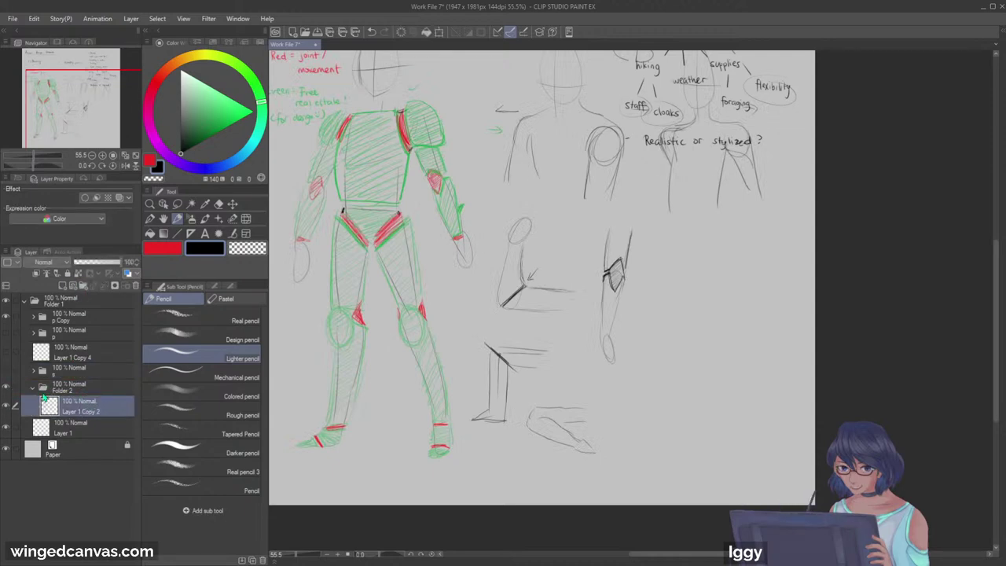
click(33, 388)
click(6, 385)
Step: Show the Silhouette folder again, then move the figure sketch on Layer 2 up and scale it down slightly
click(6, 370)
click(33, 370)
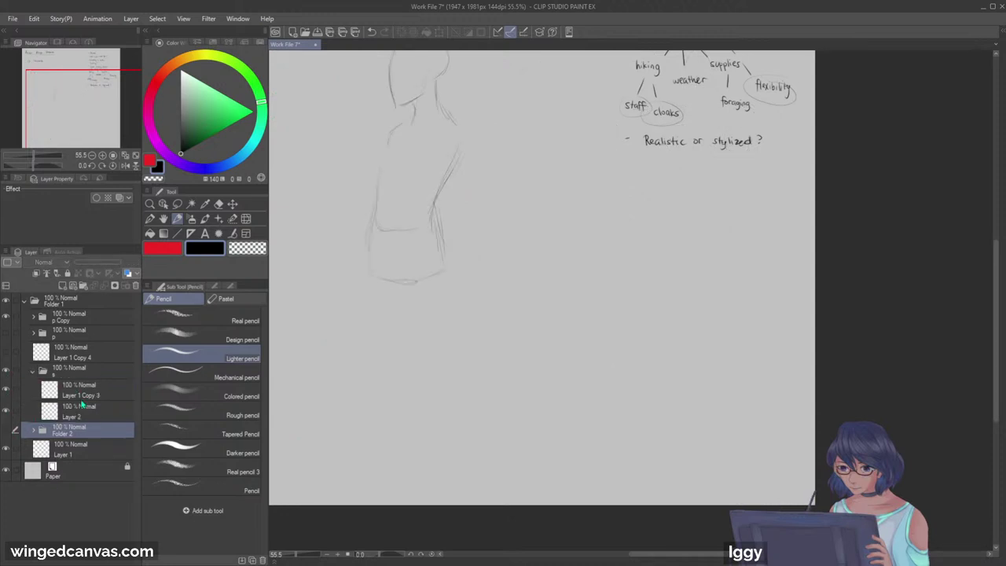
click(88, 414)
drag(84, 124, 81, 115)
click(232, 203)
mouse_move(452, 236)
mouse_down()
mouse_move(451, 197)
mouse_move(440, 220)
mouse_up()
key(ctrl+t)
drag(371, 320, 380, 295)
click(394, 313)
Step: Sketch both of the figure's legs in a walking stance with the Lighter pencil, including knees and feet
key(p)
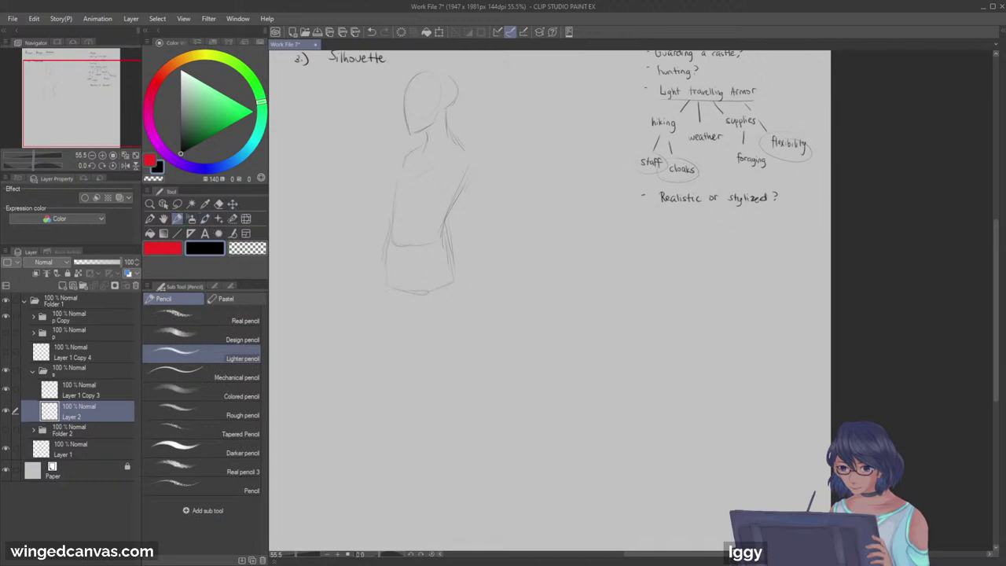
drag(381, 298, 388, 350)
mouse_move(461, 269)
mouse_down()
mouse_move(475, 356)
mouse_move(411, 293)
mouse_move(450, 360)
mouse_move(476, 373)
mouse_up()
drag(454, 378, 468, 413)
mouse_move(481, 369)
mouse_down()
mouse_move(495, 407)
mouse_move(491, 476)
mouse_up()
drag(496, 409, 505, 530)
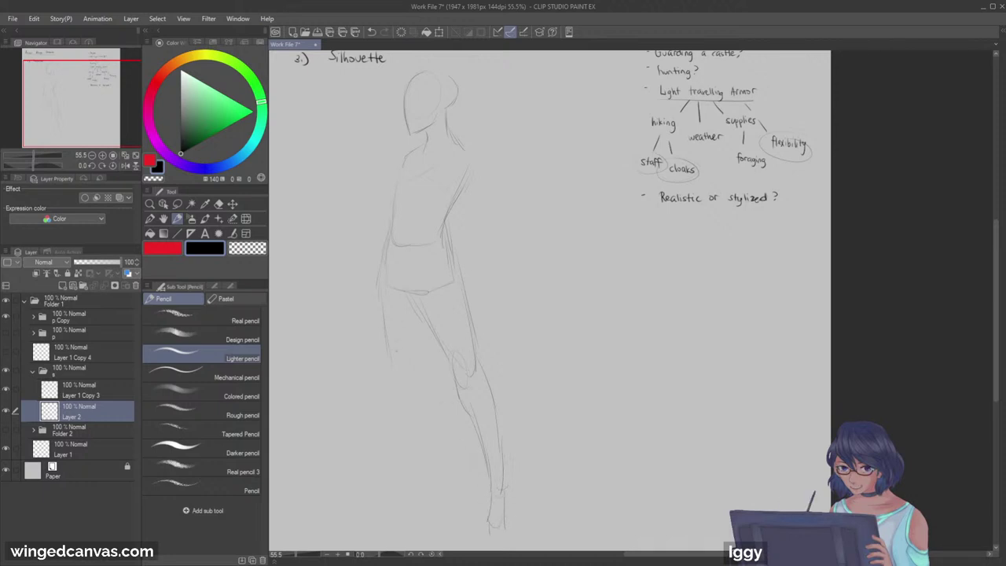
mouse_move(426, 377)
mouse_down()
mouse_move(408, 455)
mouse_move(381, 481)
mouse_move(402, 492)
mouse_up()
Step: Sketch the figure's two arms hanging slightly away from the body, ending in oval hands
drag(462, 196, 483, 232)
drag(481, 167, 496, 267)
drag(504, 247, 513, 306)
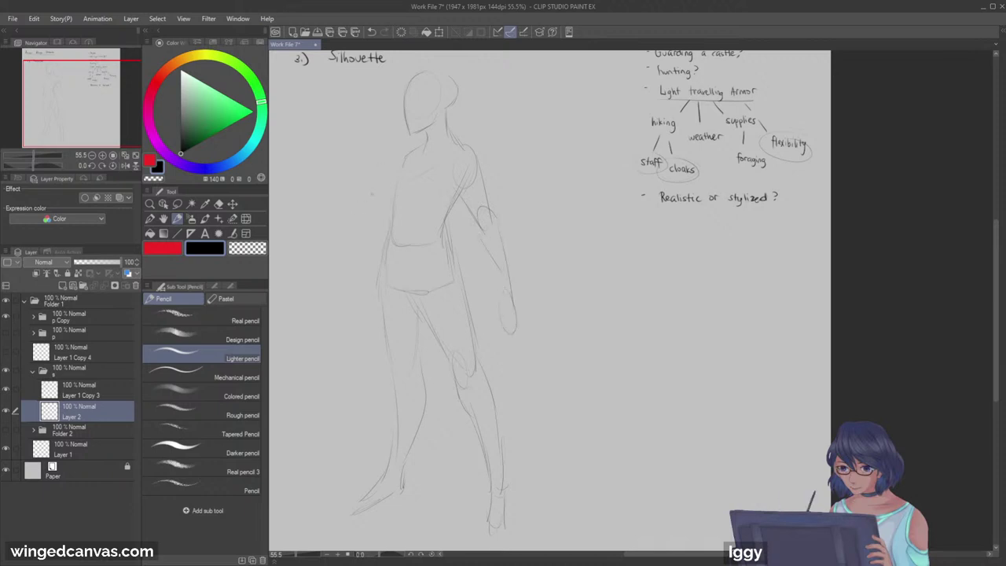
drag(384, 187, 367, 214)
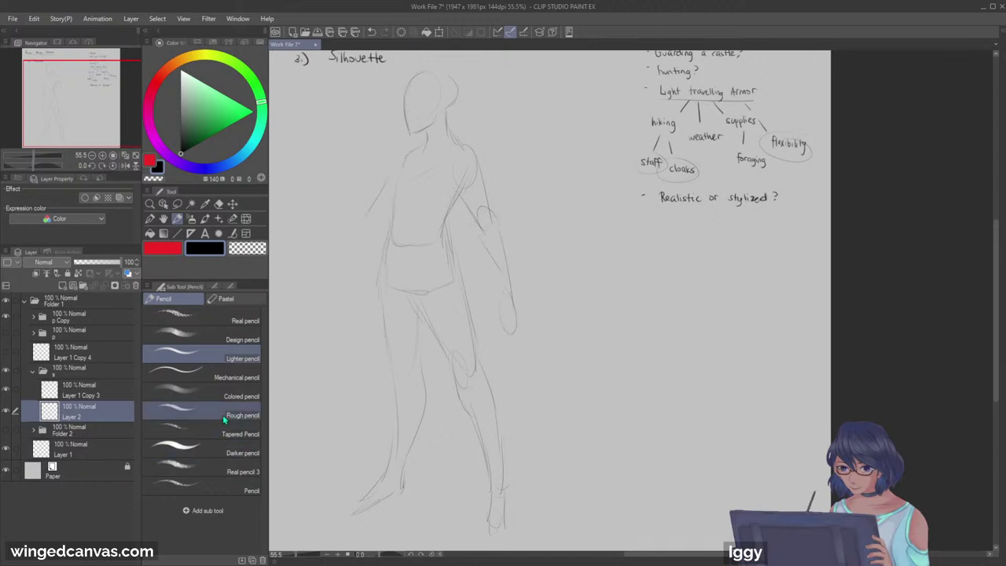
drag(338, 269, 323, 310)
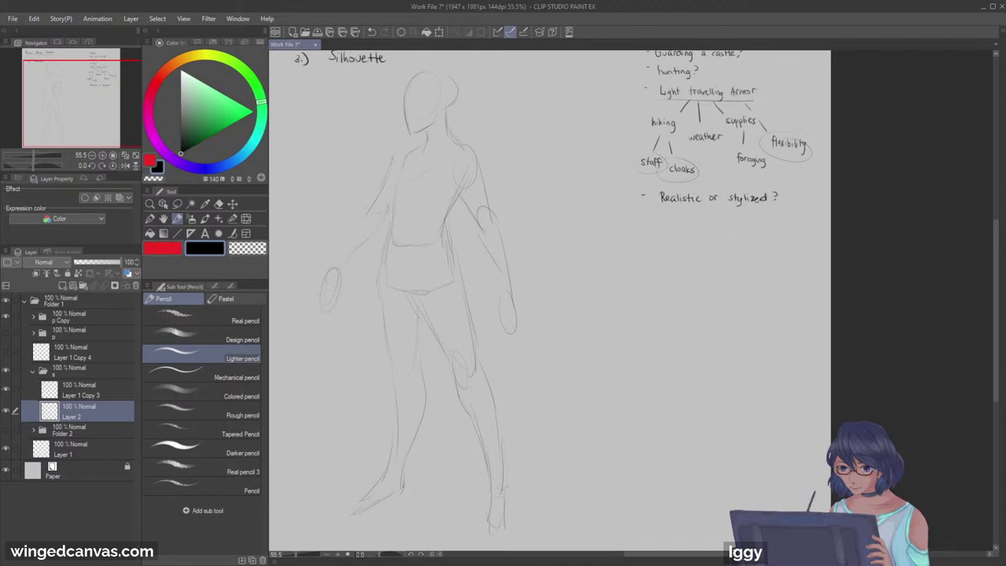
key(ctrl+z)
key(ctrl+z)
Step: Collapse and hide the Silhouette folder, then show the folder holding the Mobility drawing
drag(111, 118, 114, 101)
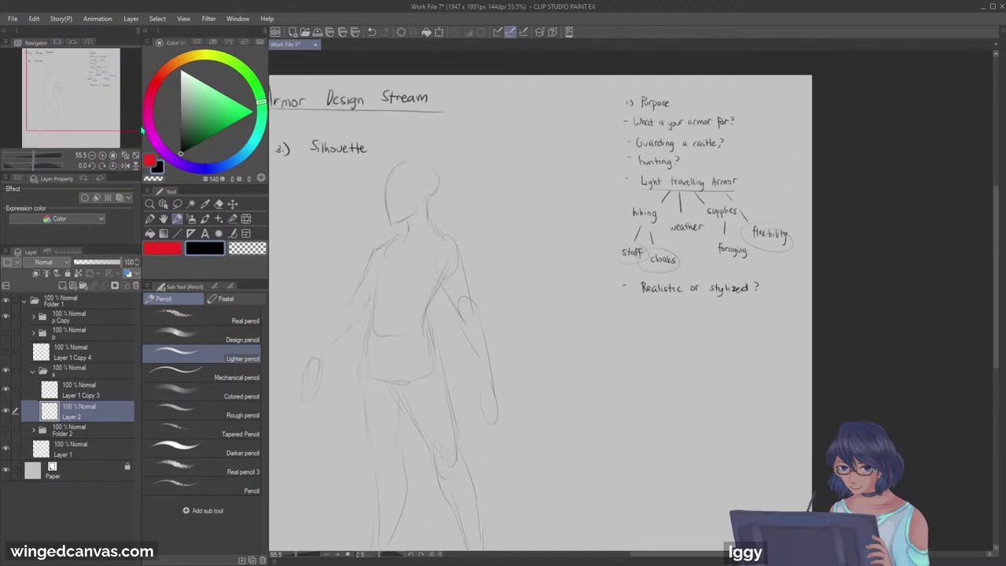
click(150, 205)
drag(437, 164, 444, 163)
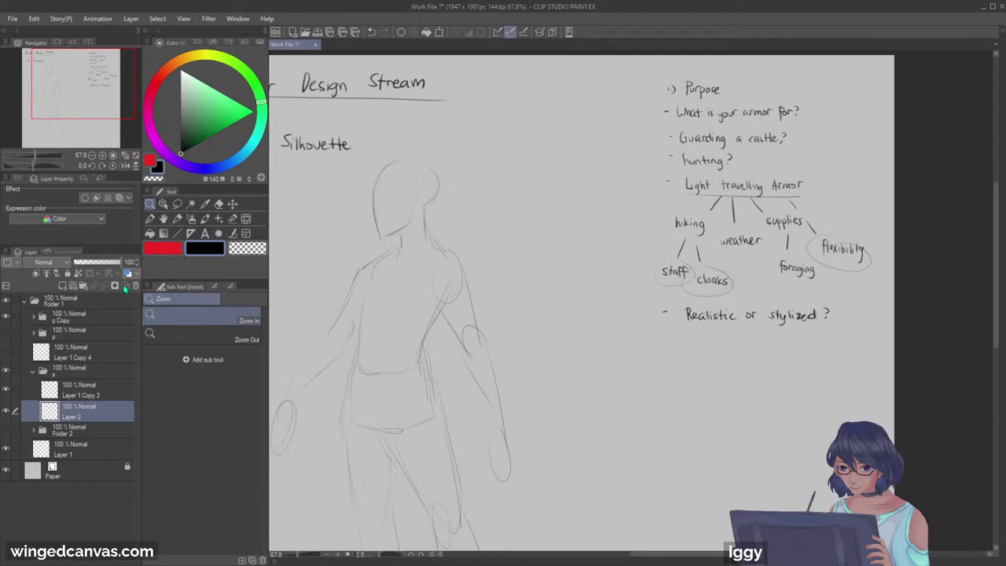
click(33, 371)
click(6, 370)
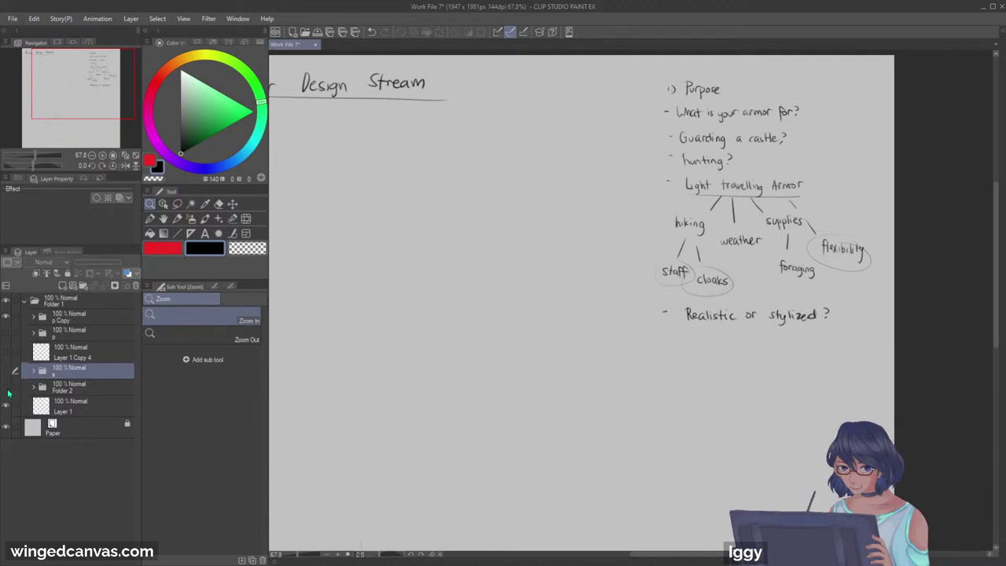
click(5, 388)
drag(108, 105, 101, 104)
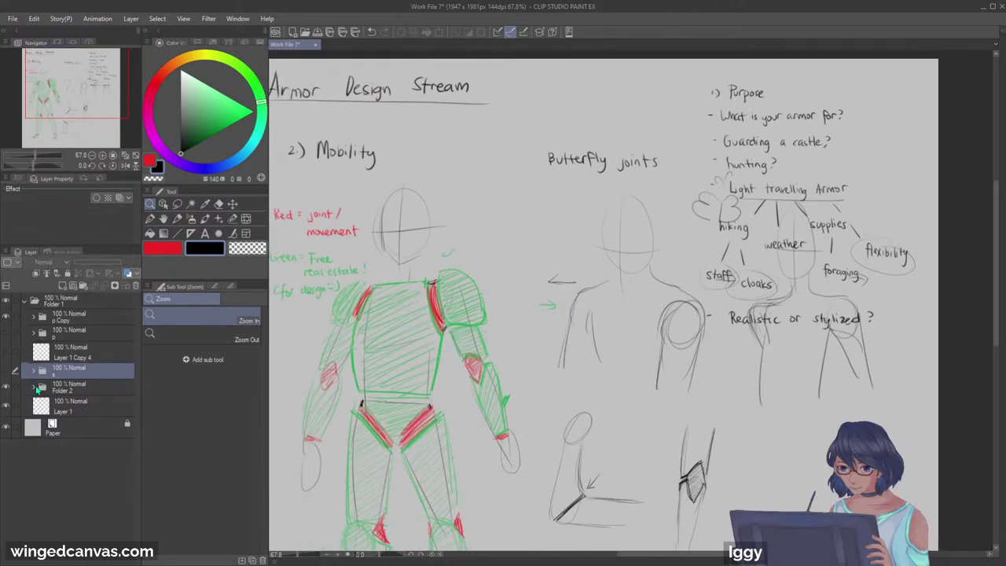
Step: Select the Mobility layer, sample the light green from the figure's torso and ready the Lighter pencil
click(33, 387)
click(96, 412)
click(6, 406)
click(6, 407)
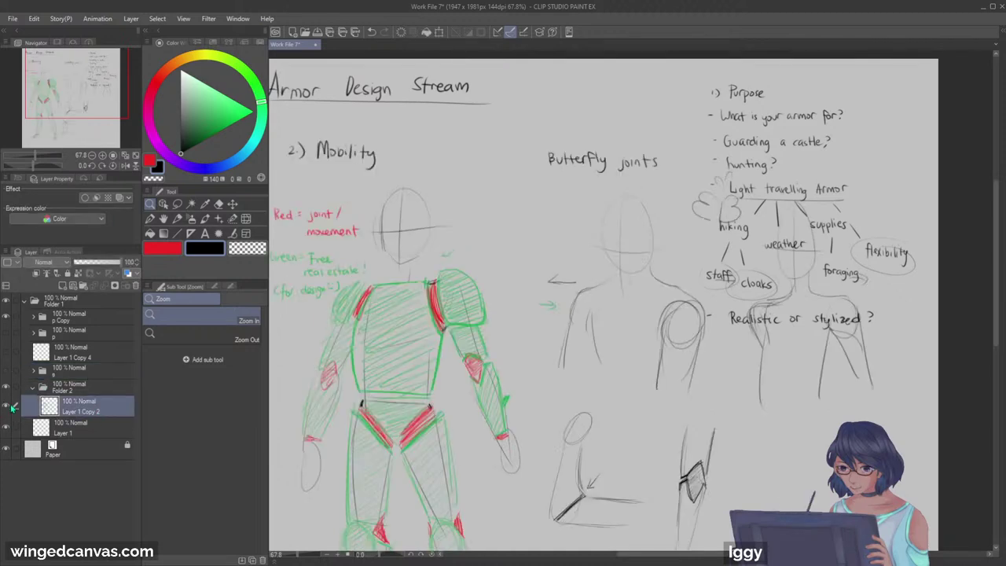
click(173, 248)
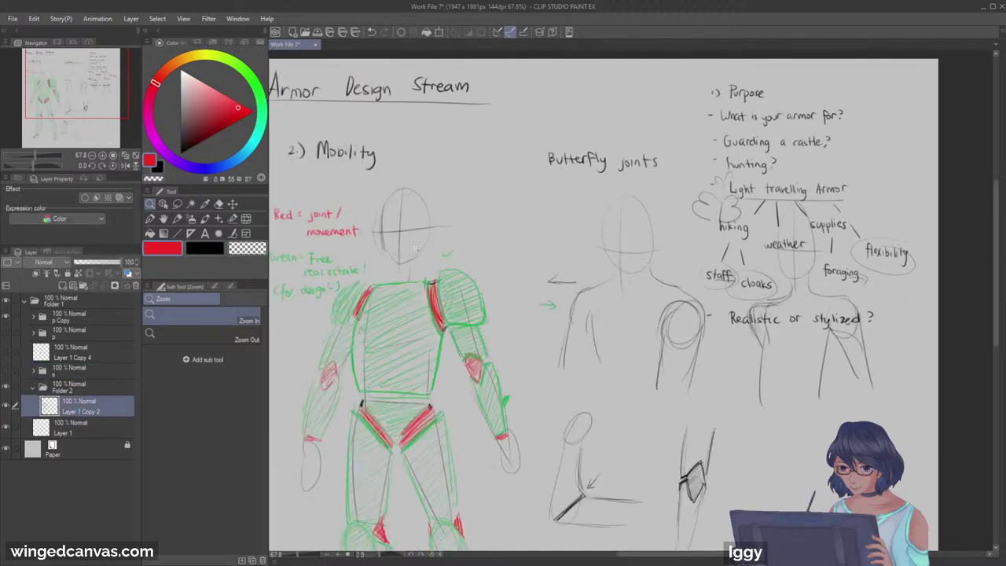
right_click(363, 320)
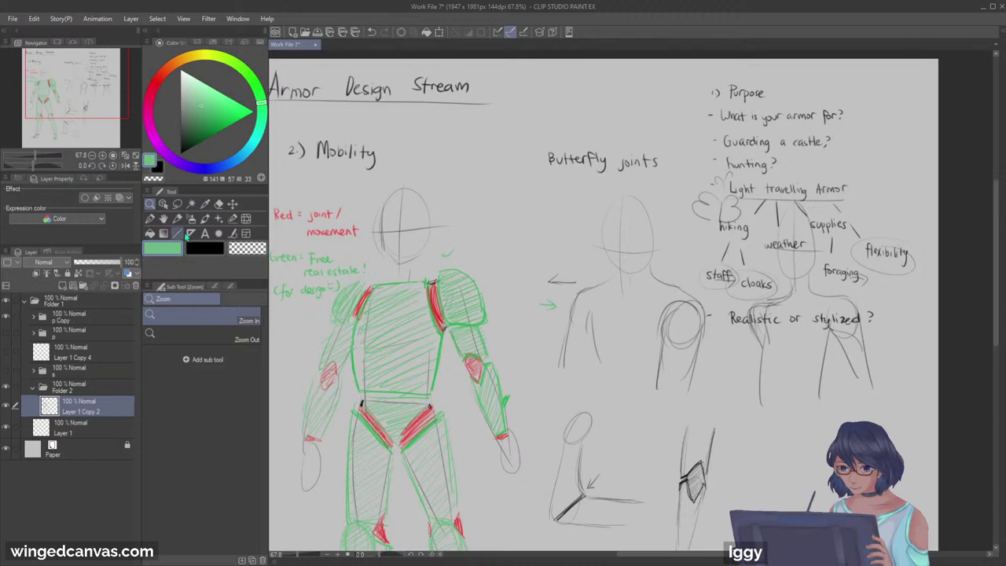
click(178, 220)
Step: Try a hatched green helmet shape over the Mobility figure's head and undo it
mouse_move(382, 267)
mouse_down()
mouse_move(433, 262)
mouse_move(376, 214)
mouse_move(404, 183)
mouse_move(434, 260)
mouse_up()
key(ctrl+z)
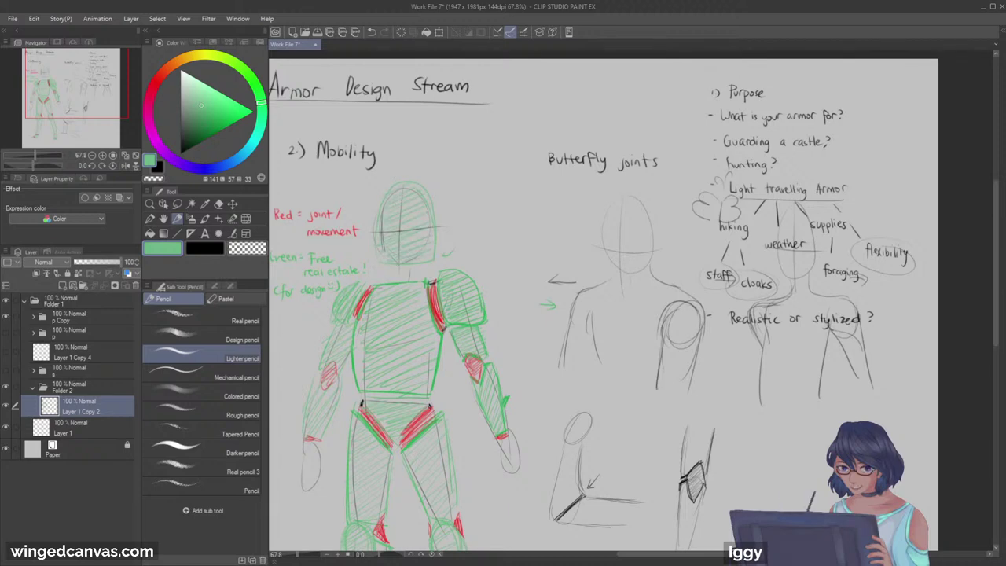
drag(389, 277, 418, 281)
key(ctrl+z)
key(ctrl+z)
key(ctrl+z)
key(ctrl+z)
key(ctrl+z)
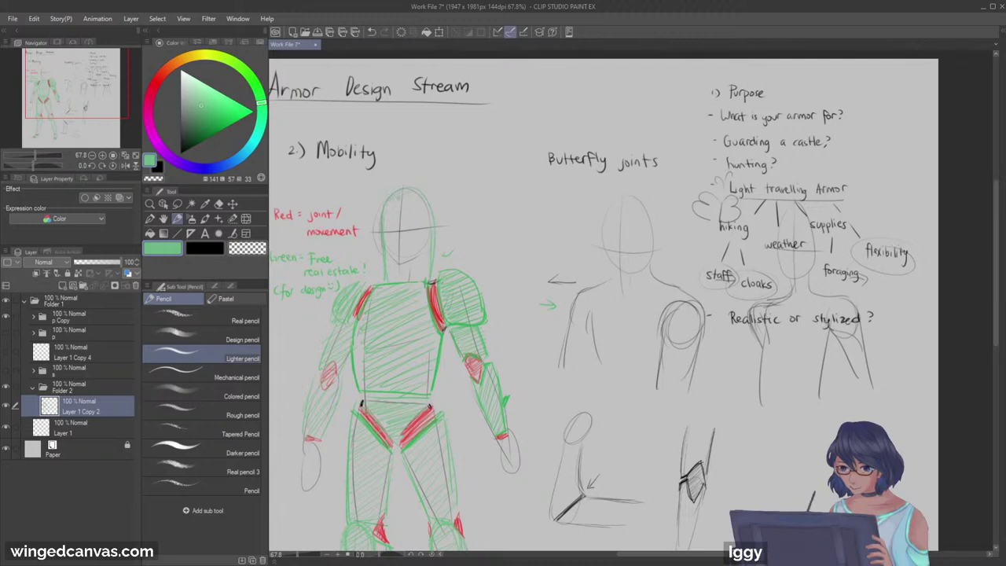
Step: Try hatching the Mobility figure's head and neck as one continuous green area, then undo the hatching
mouse_move(386, 220)
mouse_down()
mouse_move(417, 213)
mouse_move(426, 234)
mouse_move(410, 271)
mouse_move(425, 268)
mouse_up()
drag(411, 280, 429, 274)
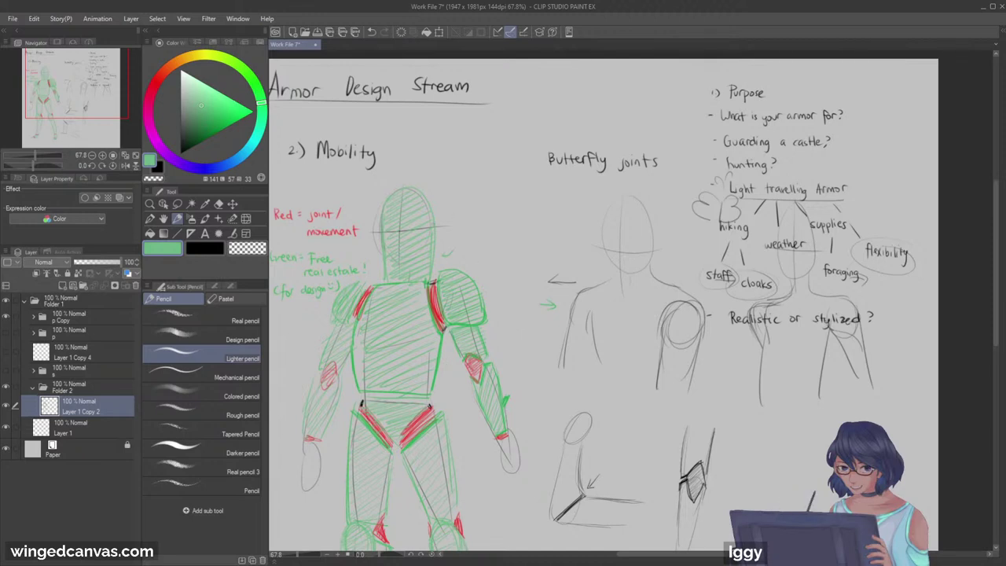
key(ctrl+z)
key(ctrl+z)
key(ctrl+z)
key(ctrl+z)
key(ctrl+z)
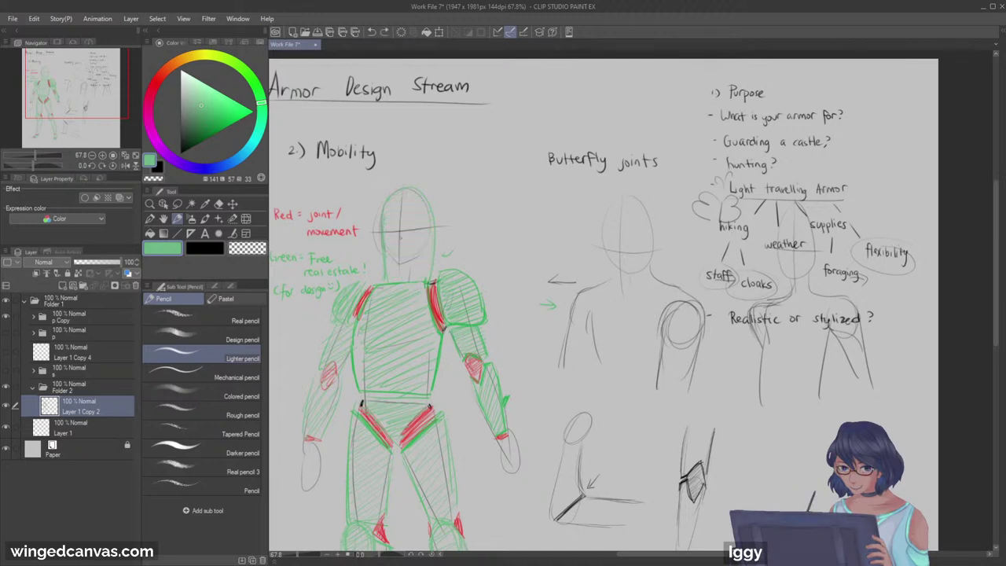
Step: Hatch the Mobility figure's head and the base of its neck in green, then hide the Mobility folder
mouse_move(384, 207)
mouse_down()
mouse_move(380, 253)
mouse_move(420, 263)
mouse_up()
drag(390, 207, 416, 195)
mouse_move(393, 216)
mouse_down()
mouse_move(423, 204)
mouse_move(428, 239)
mouse_move(409, 280)
mouse_up()
drag(390, 282, 419, 280)
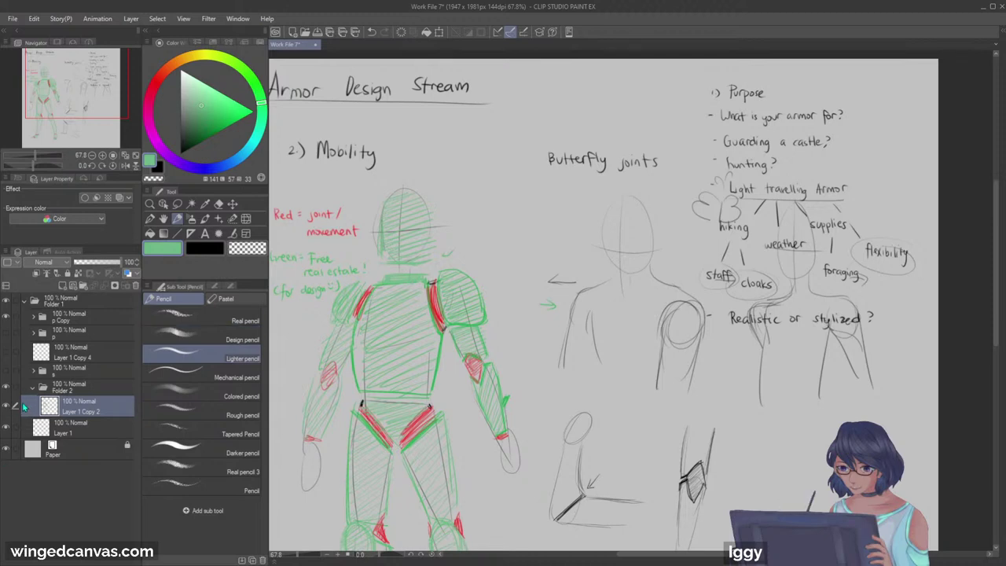
click(7, 389)
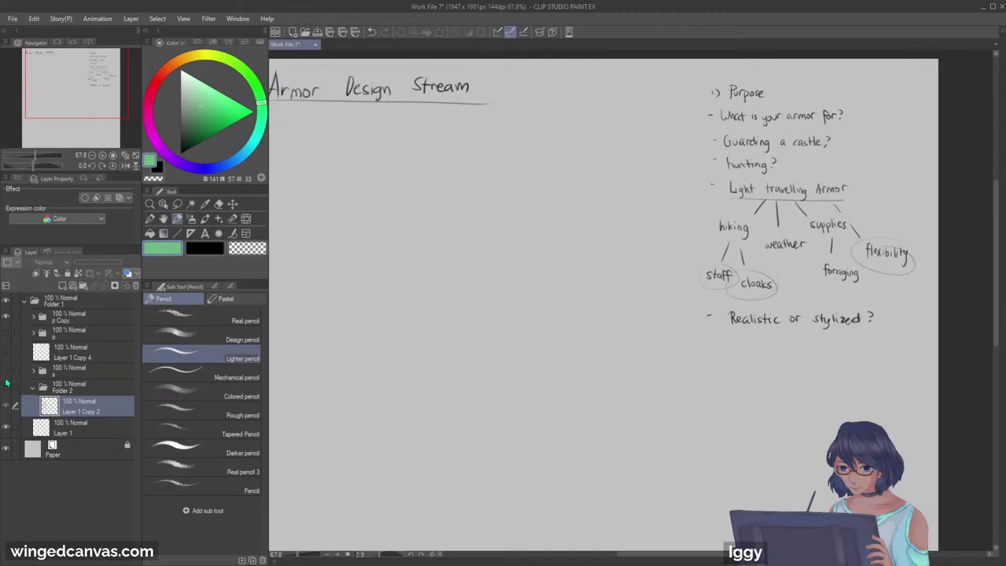
Step: Show and expand the s folder and make the figure sketch layer, Layer 2, active
click(6, 370)
click(33, 370)
click(88, 410)
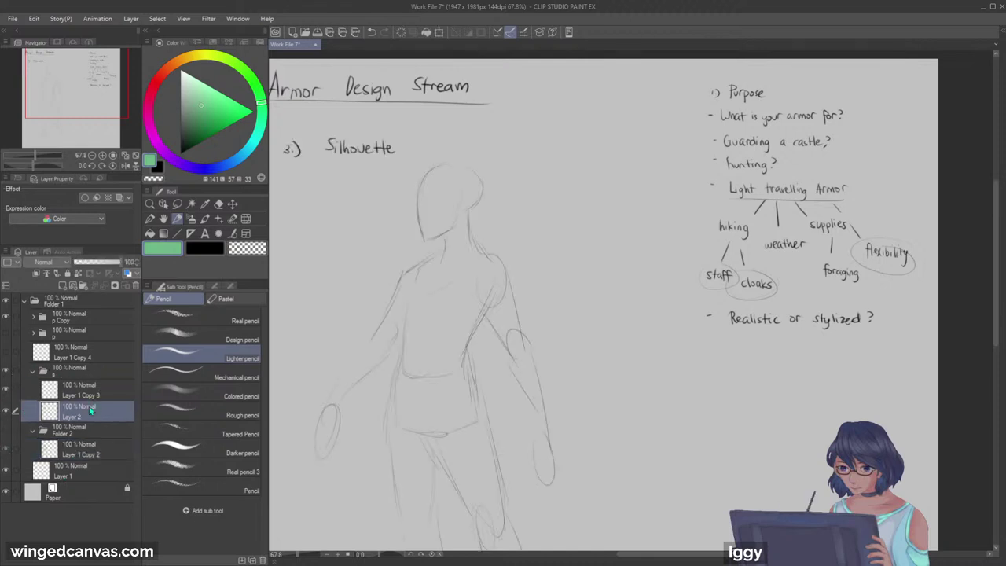
click(149, 205)
drag(353, 252, 299, 256)
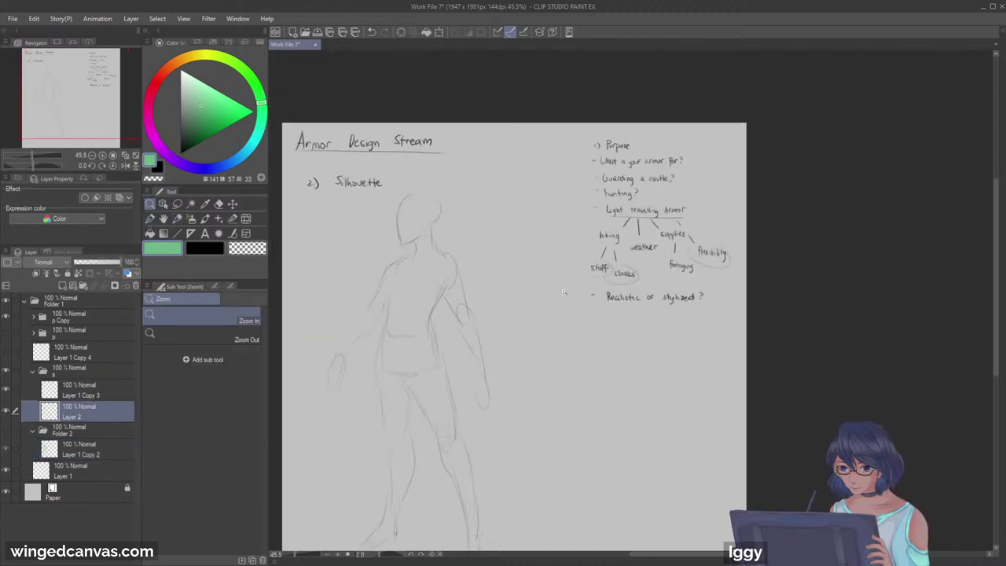
drag(97, 100, 95, 111)
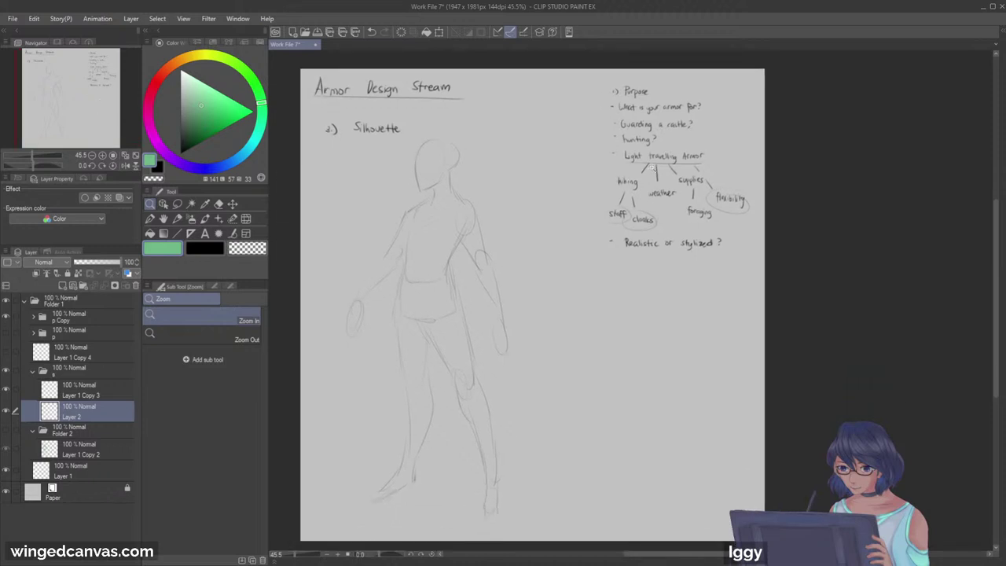
drag(545, 140, 580, 140)
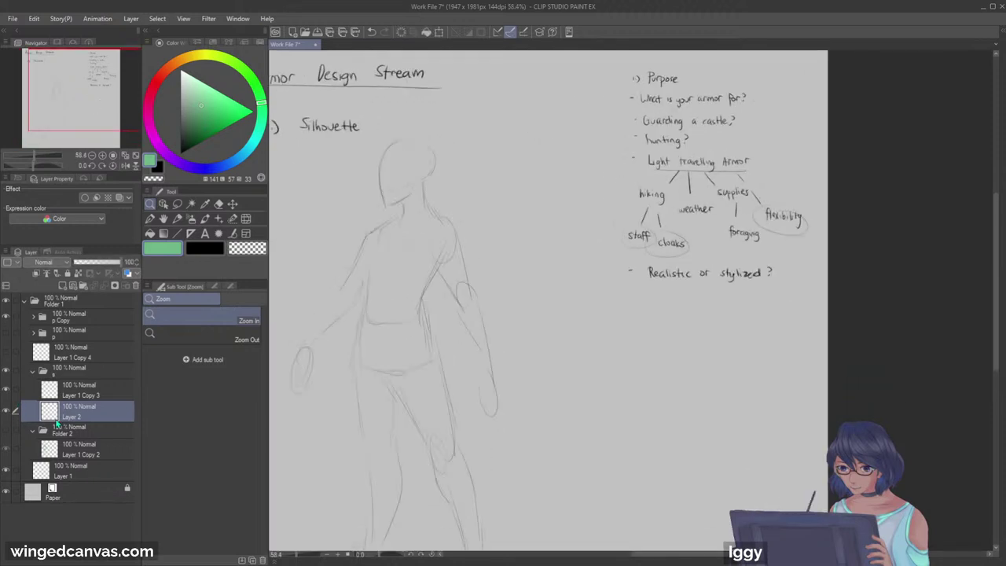
Step: Add a new layer above the figure sketch and rename the sketch layer bod
click(62, 286)
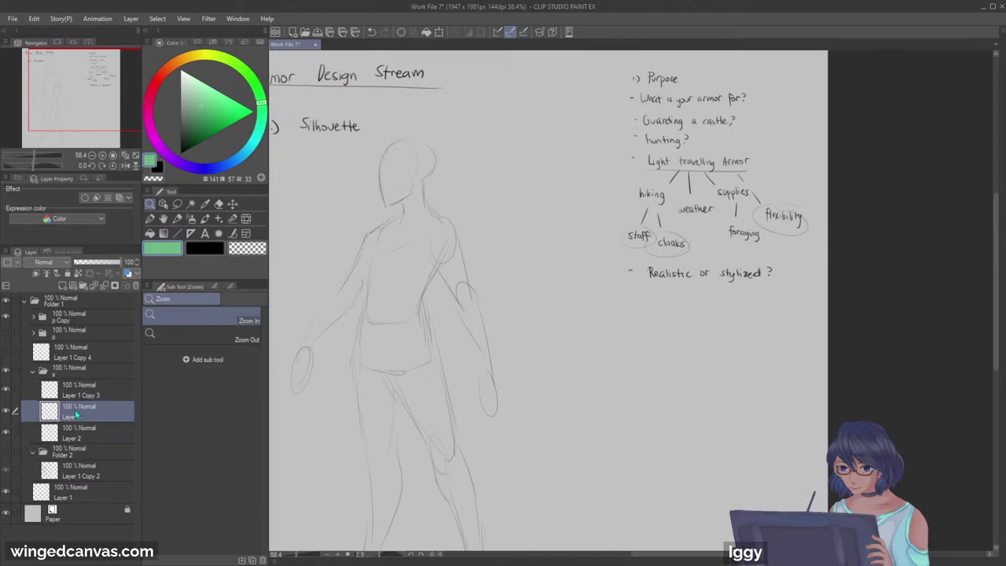
click(79, 440)
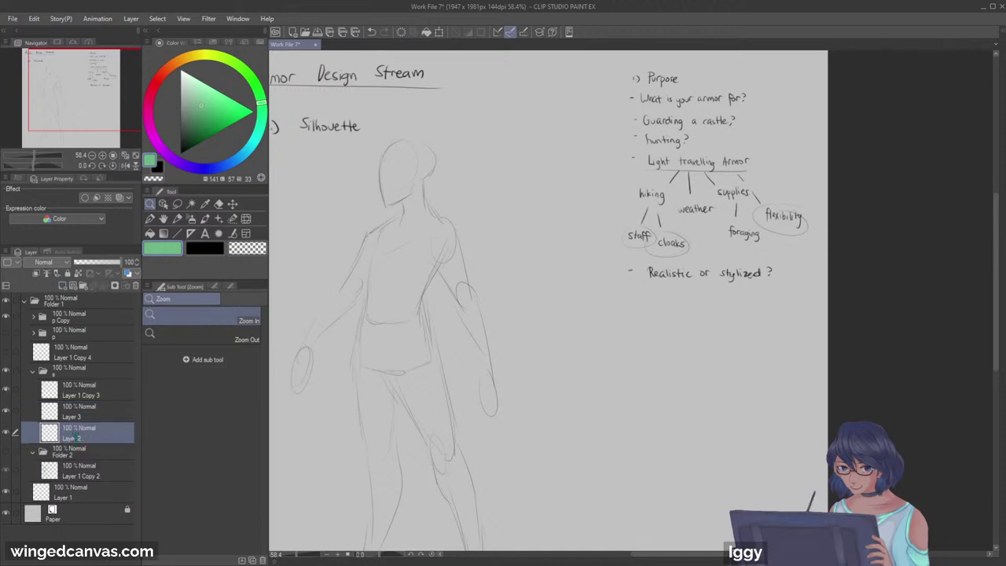
text(bod)
key(Return)
Step: On the new Layer 3, sketch a wrapped scarf around the figure's neck with the black Lighter pencil
click(104, 408)
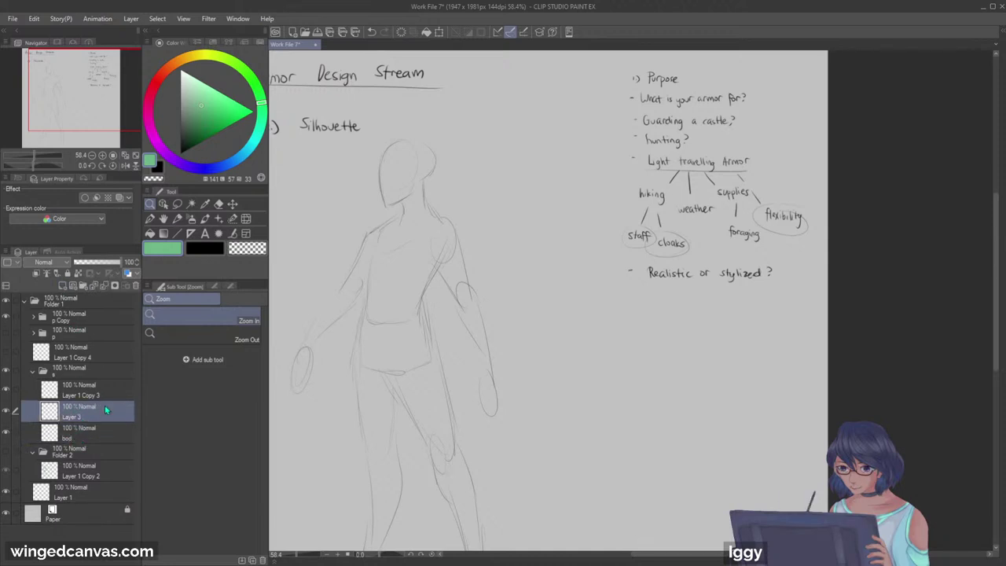
drag(98, 111, 97, 105)
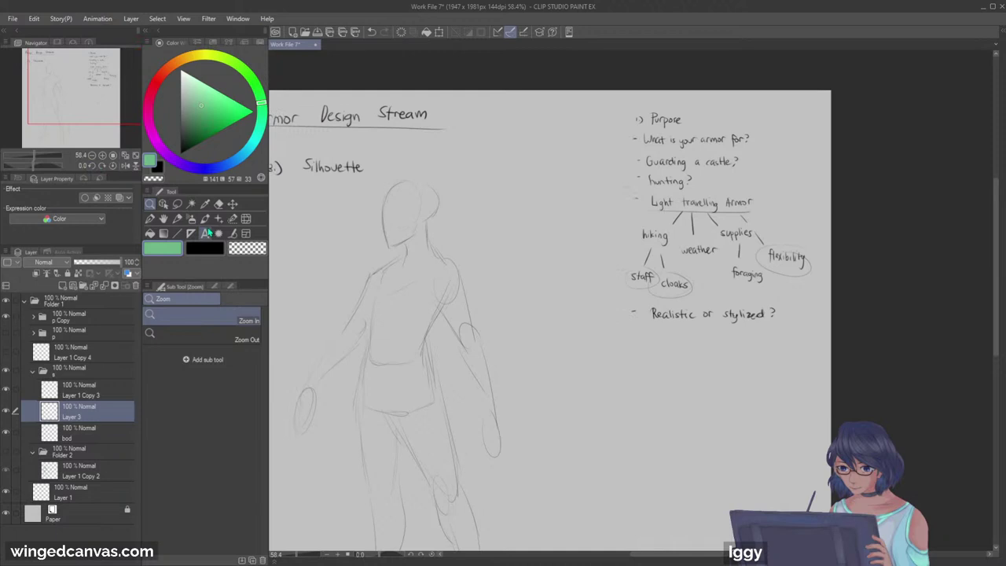
click(464, 241)
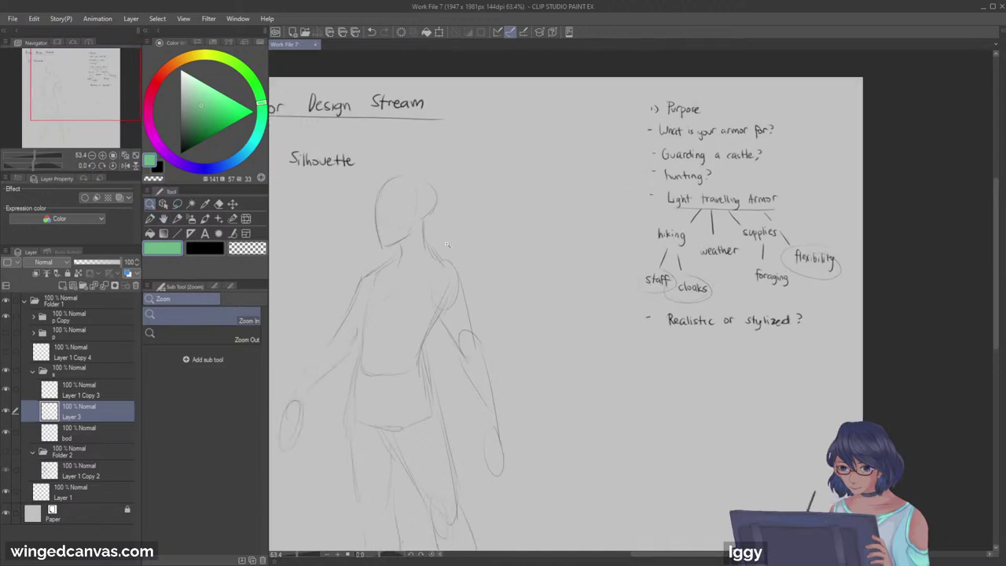
click(177, 220)
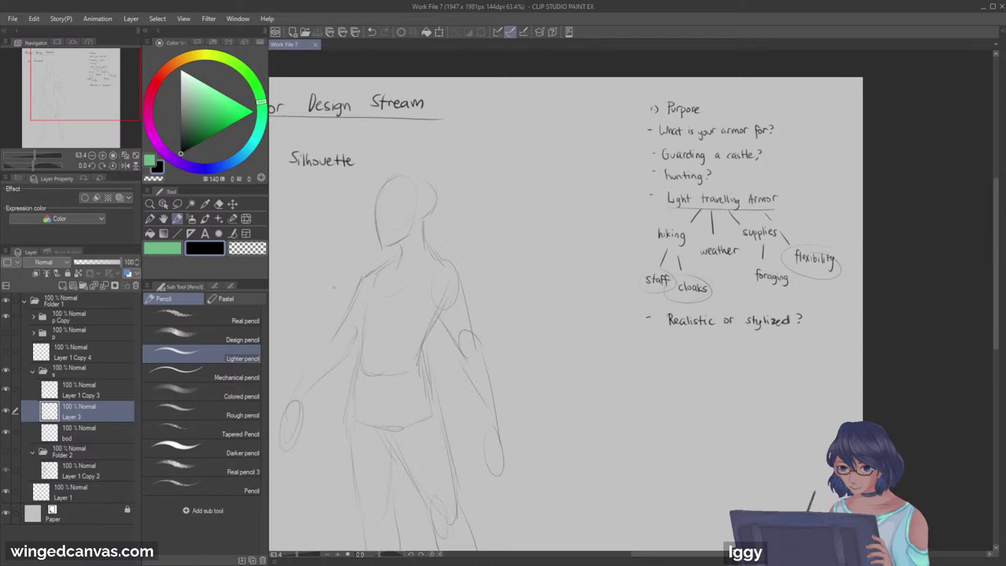
key(ctrl+z)
mouse_move(376, 260)
mouse_down()
mouse_move(403, 277)
mouse_move(450, 256)
mouse_move(376, 259)
mouse_move(431, 240)
mouse_move(462, 245)
mouse_move(451, 258)
mouse_move(382, 264)
mouse_move(451, 255)
mouse_up()
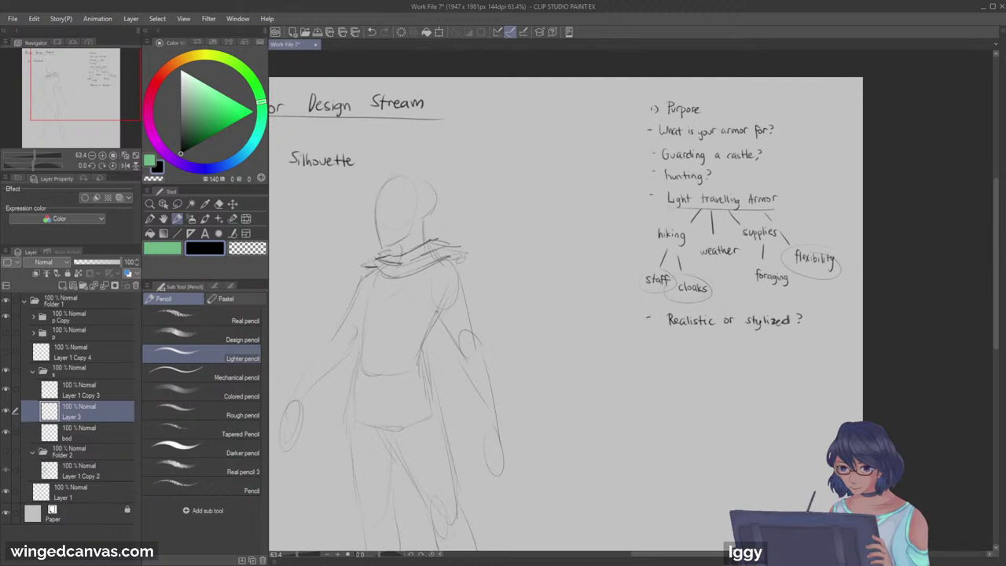
Step: Sketch the chestplate's sides and lower edge over the figure's torso, undoing the unwanted strokes
drag(96, 95, 94, 101)
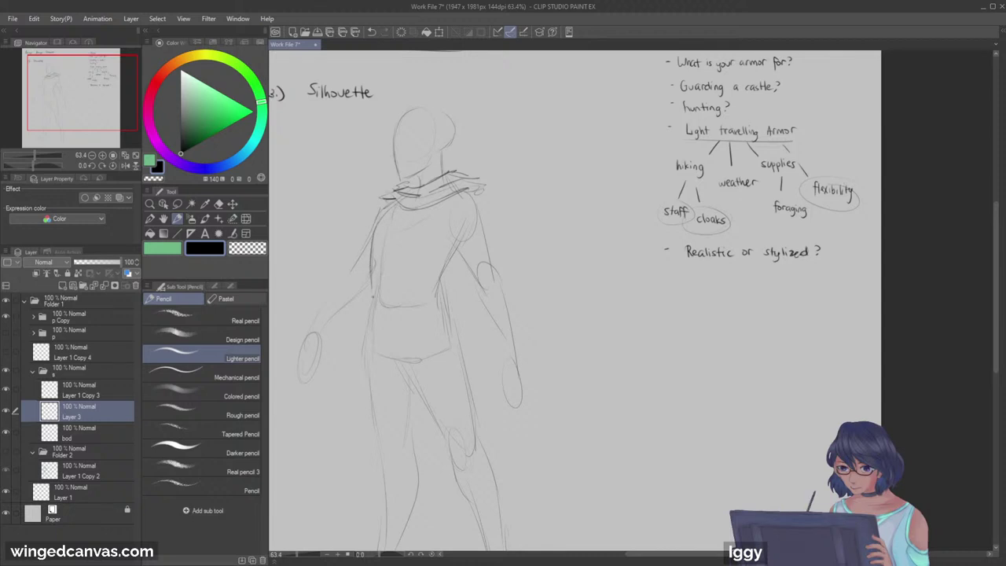
drag(374, 245, 373, 291)
key(ctrl+z)
key(ctrl+z)
mouse_move(389, 214)
mouse_down()
mouse_move(377, 289)
mouse_move(387, 215)
mouse_move(375, 285)
mouse_move(437, 300)
mouse_up()
key(ctrl+z)
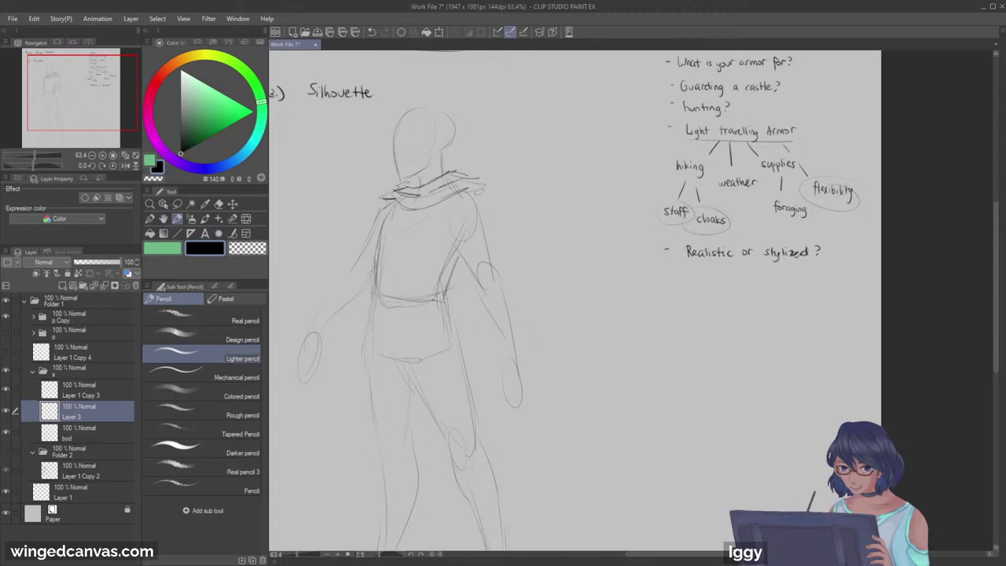
drag(385, 293, 451, 288)
key(ctrl+z)
drag(385, 297, 445, 292)
drag(437, 217, 444, 251)
key(ctrl+z)
drag(284, 184, 289, 184)
Step: Sketch a long, slightly tilted double-line staff running through the outstretched hand, from above head height to near the feet
drag(102, 101, 95, 102)
drag(329, 239, 381, 414)
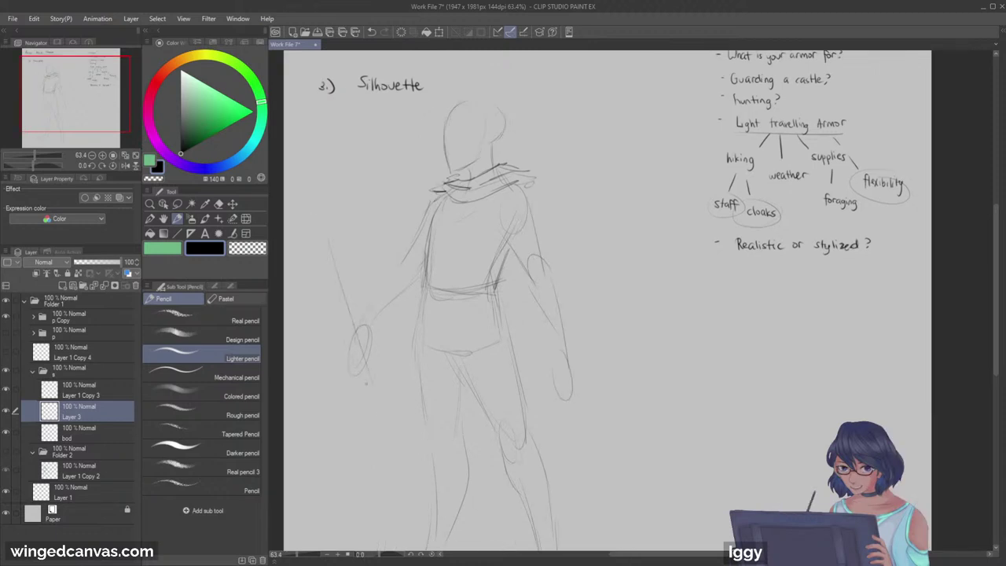
drag(332, 224, 391, 429)
key(ctrl+z)
key(ctrl+z)
drag(346, 263, 387, 475)
drag(369, 359, 384, 418)
drag(104, 104, 105, 117)
drag(390, 442, 392, 488)
drag(107, 115, 105, 102)
drag(339, 130, 354, 207)
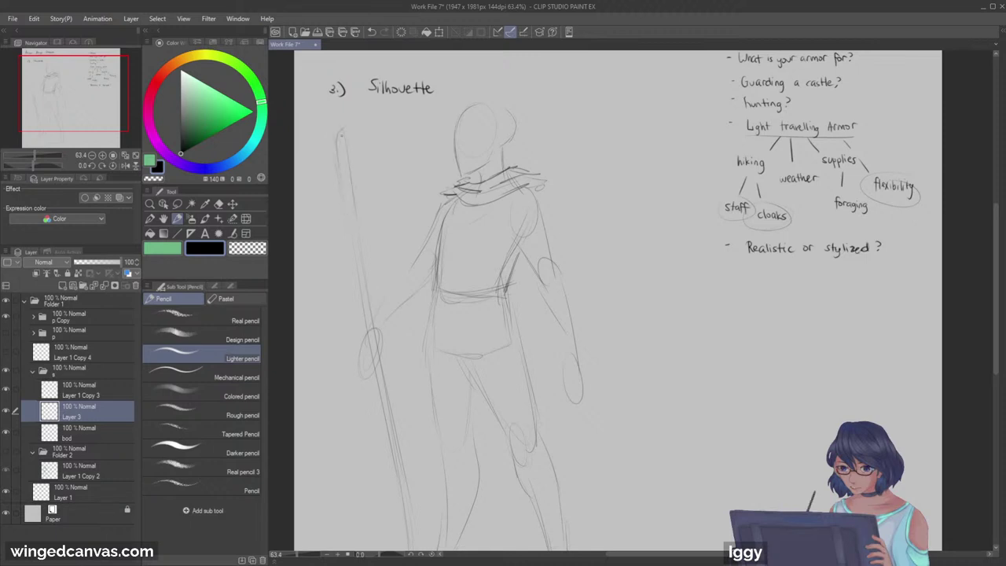
mouse_move(336, 145)
mouse_down()
mouse_move(322, 116)
mouse_move(355, 96)
mouse_move(341, 140)
mouse_up()
Step: Hide the Silhouette heading layer and sketch a pointed, barbed spearhead with a wrapped base on top of the staff
click(66, 89)
mouse_move(354, 159)
mouse_down()
mouse_move(358, 99)
mouse_move(383, 151)
mouse_up()
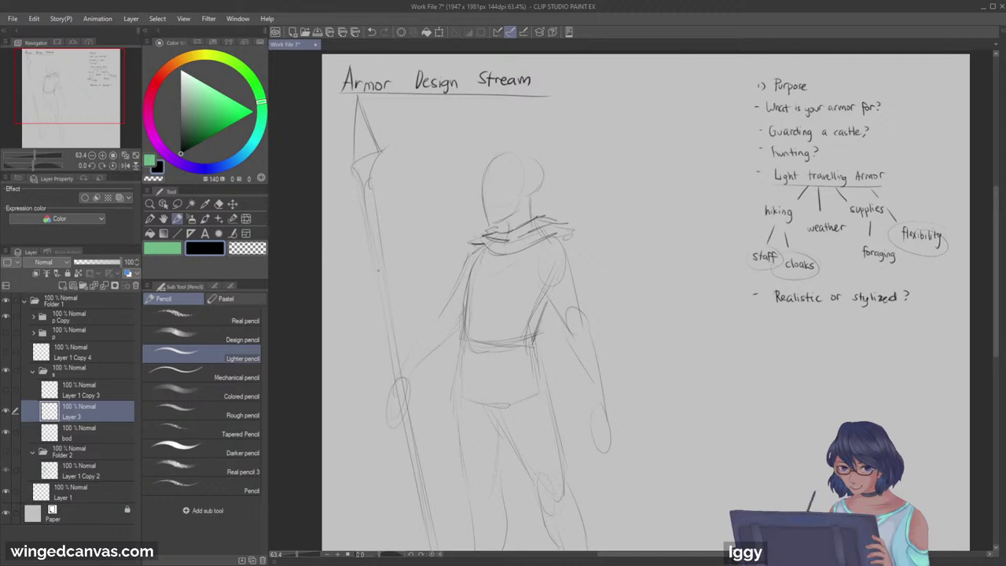
drag(359, 183, 362, 213)
mouse_move(378, 164)
mouse_down()
mouse_move(375, 202)
mouse_move(361, 209)
mouse_up()
drag(368, 195, 362, 228)
drag(379, 213, 382, 234)
drag(382, 252, 385, 275)
Step: Draw curved armholes on the chestplate and darken its sides down to the waist
drag(80, 100, 84, 111)
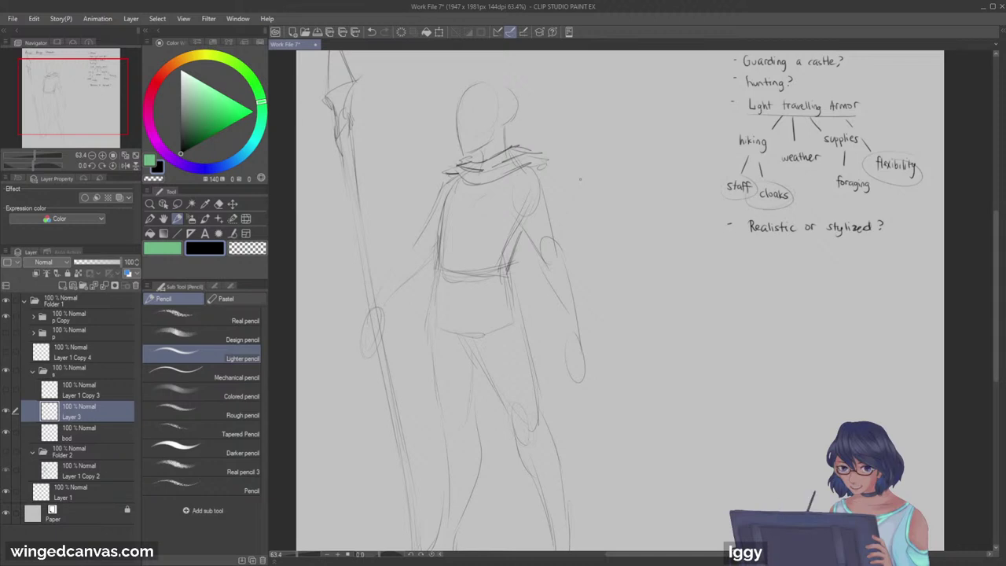
drag(497, 189, 508, 227)
key(ctrl+z)
drag(495, 192, 515, 225)
drag(448, 191, 441, 215)
drag(493, 187, 513, 223)
drag(449, 198, 443, 218)
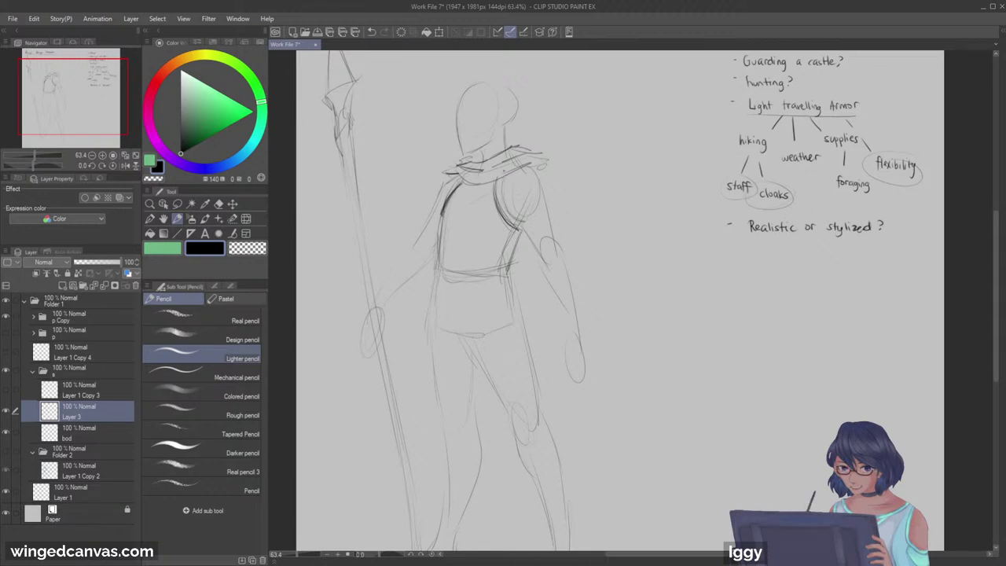
mouse_move(442, 216)
mouse_down()
mouse_move(437, 266)
mouse_move(506, 267)
mouse_up()
drag(519, 230, 507, 269)
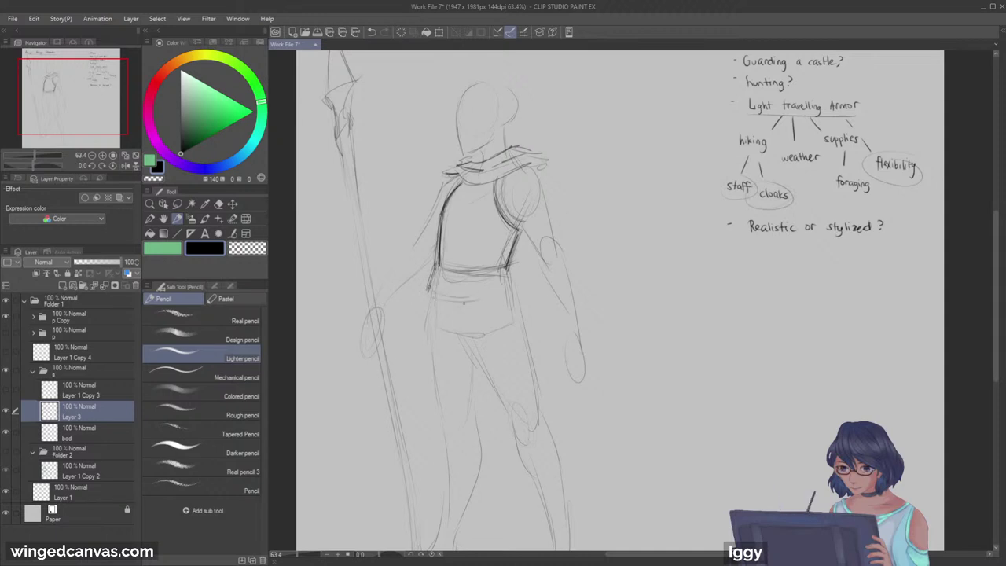
Step: Try sketching a flared waist section below the chestplate and undo those strokes
mouse_move(433, 274)
mouse_down()
mouse_move(429, 296)
mouse_move(476, 303)
mouse_up()
mouse_move(511, 267)
mouse_down()
mouse_move(519, 299)
mouse_move(517, 286)
mouse_up()
drag(434, 276, 432, 292)
key(ctrl+z)
key(ctrl+z)
key(ctrl+z)
key(ctrl+z)
key(ctrl+z)
key(ctrl+z)
key(ctrl+z)
Step: Redraw the chestplate's lower edge at the waist and erase the stray lines just beneath it
drag(506, 268, 510, 283)
mouse_move(450, 264)
mouse_down()
mouse_move(512, 259)
mouse_move(502, 260)
mouse_move(513, 280)
mouse_up()
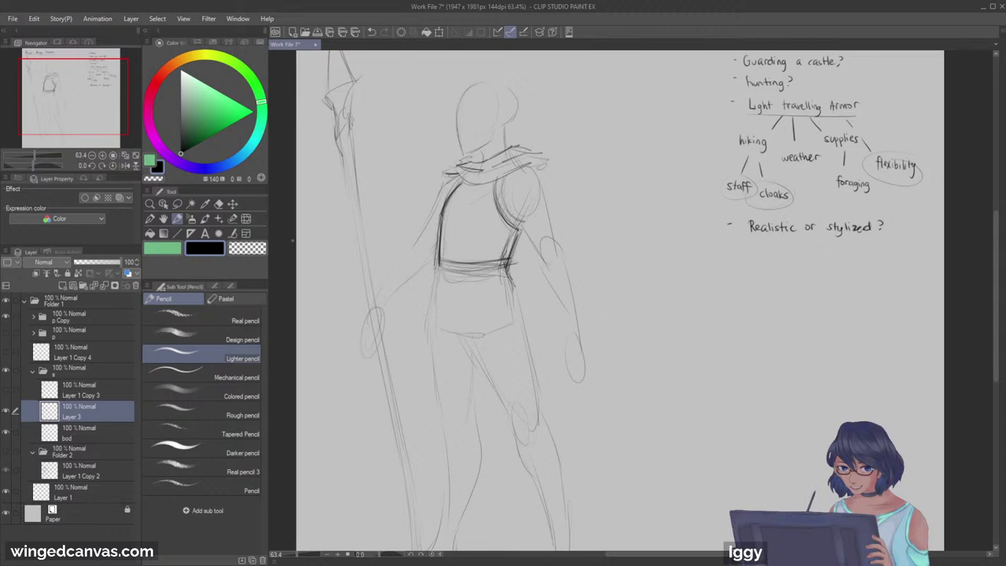
key(e)
drag(438, 271, 509, 275)
Step: Try another waist panel outline under the chestplate with the pencil and undo it
key(p)
mouse_move(437, 265)
mouse_down()
mouse_move(419, 303)
mouse_move(453, 313)
mouse_move(516, 305)
mouse_up()
drag(511, 265, 515, 303)
key(ctrl+z)
key(ctrl+z)
key(ctrl+z)
key(ctrl+z)
key(ctrl+z)
key(ctrl+z)
key(ctrl+z)
Step: Sketch the flared sides and curved hem of a waist panel below the chestplate
drag(433, 277, 428, 298)
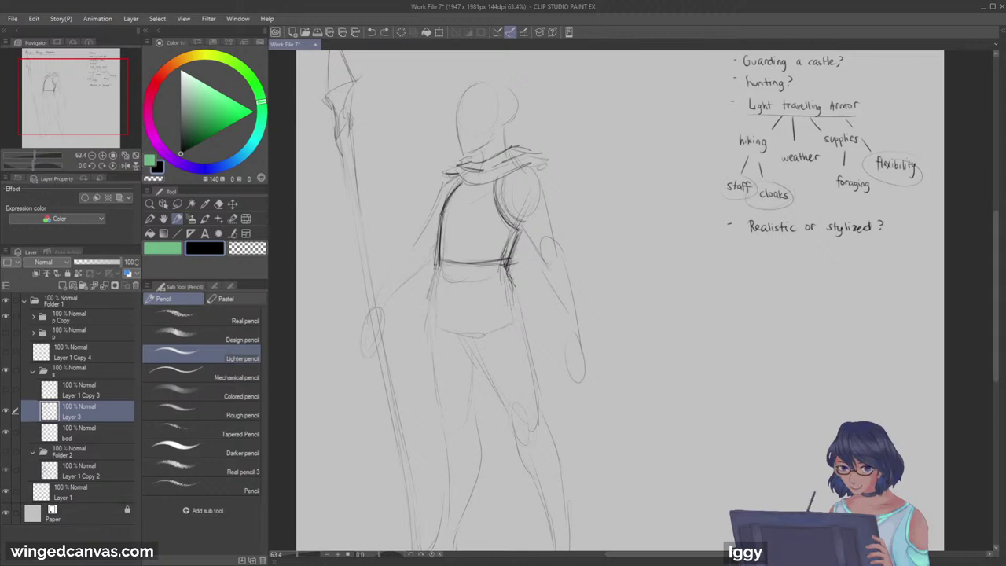
drag(518, 277, 520, 304)
drag(508, 259, 518, 297)
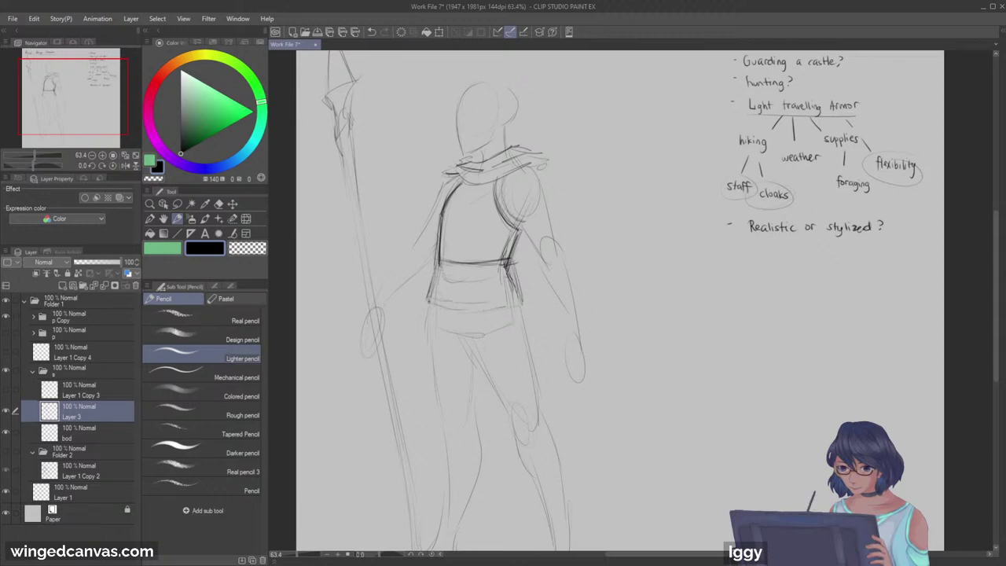
Step: Sketch a rounded pauldron over the shoulder opposite the staff, with a second curved edge overlapping the chestplate
drag(501, 195, 524, 221)
drag(505, 166, 510, 210)
drag(513, 216, 521, 226)
mouse_move(522, 173)
mouse_down()
mouse_move(517, 214)
mouse_move(515, 204)
mouse_move(541, 221)
mouse_move(552, 189)
mouse_move(514, 179)
mouse_move(536, 223)
mouse_up()
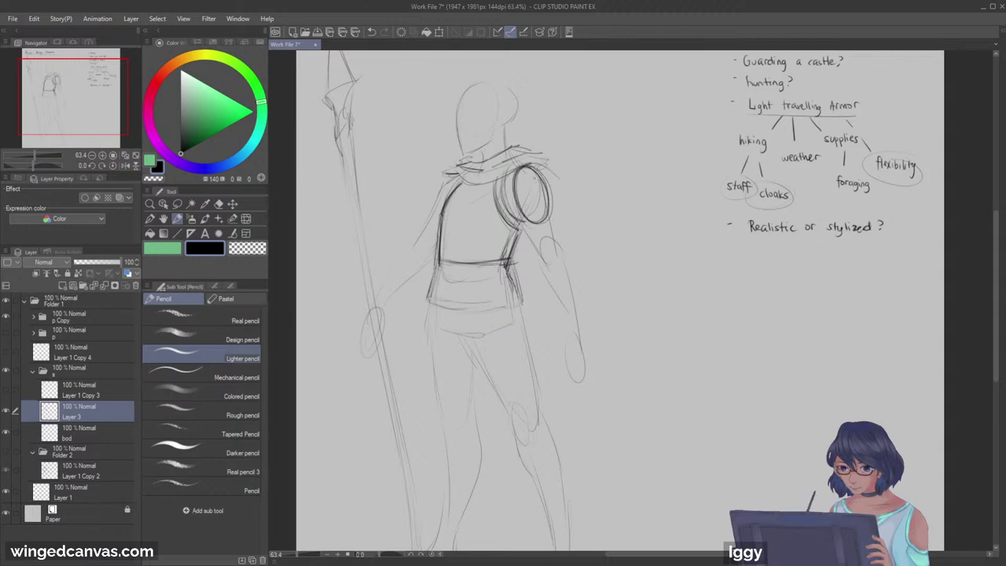
drag(533, 189, 538, 216)
key(ctrl+z)
mouse_move(500, 180)
mouse_down()
mouse_move(513, 225)
mouse_move(502, 214)
mouse_up()
key(ctrl+z)
mouse_move(501, 180)
mouse_down()
mouse_move(500, 213)
mouse_move(521, 218)
mouse_move(500, 209)
mouse_up()
drag(495, 175, 514, 191)
Step: Erase the overlapping lines inside the rounded pauldron and redraw its lower join with the chestplate
click(219, 203)
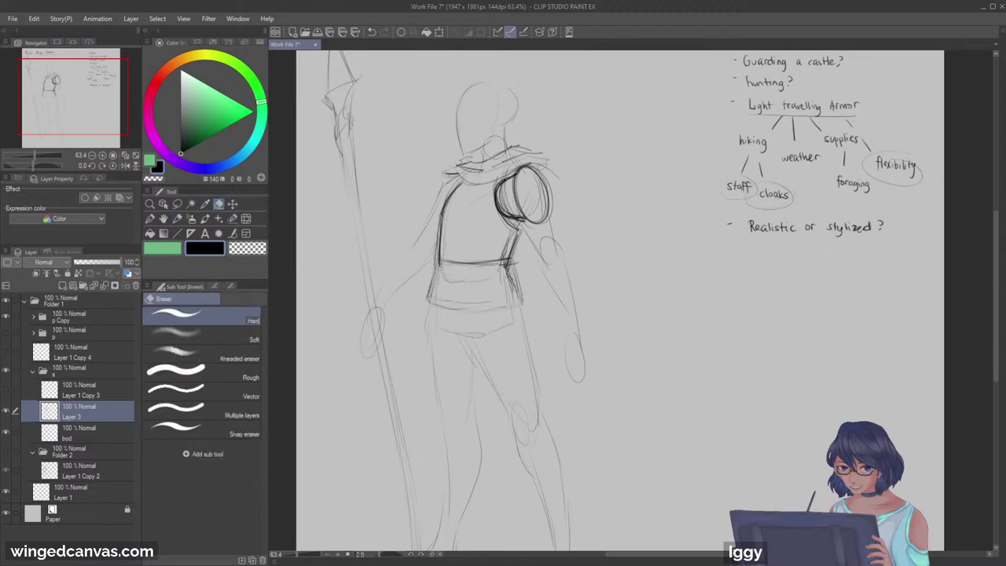
mouse_move(513, 189)
mouse_down()
mouse_move(525, 181)
mouse_move(535, 211)
mouse_move(503, 197)
mouse_move(507, 177)
mouse_move(537, 209)
mouse_move(528, 181)
mouse_move(515, 182)
mouse_move(525, 203)
mouse_up()
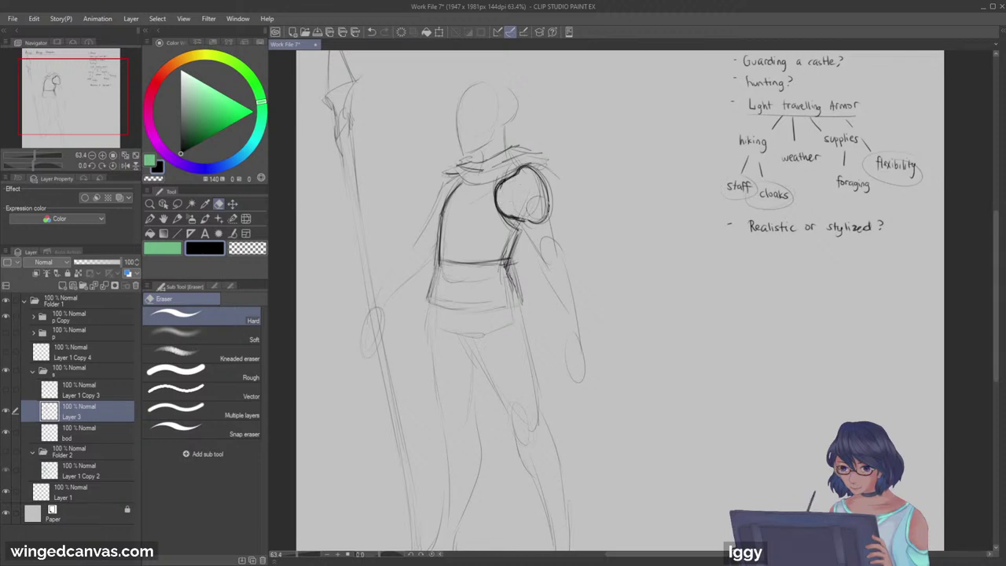
click(177, 218)
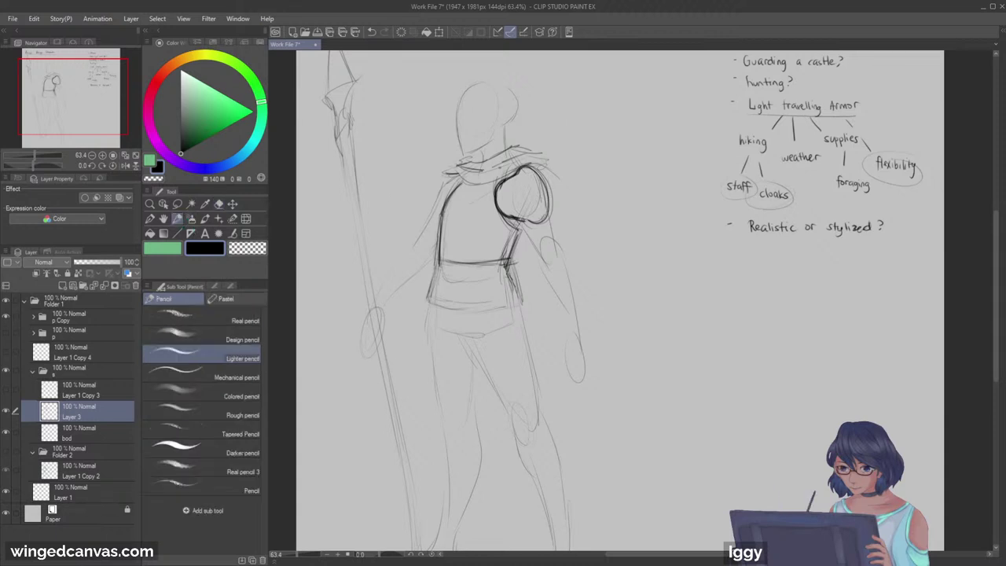
drag(512, 220, 519, 226)
drag(519, 176, 510, 213)
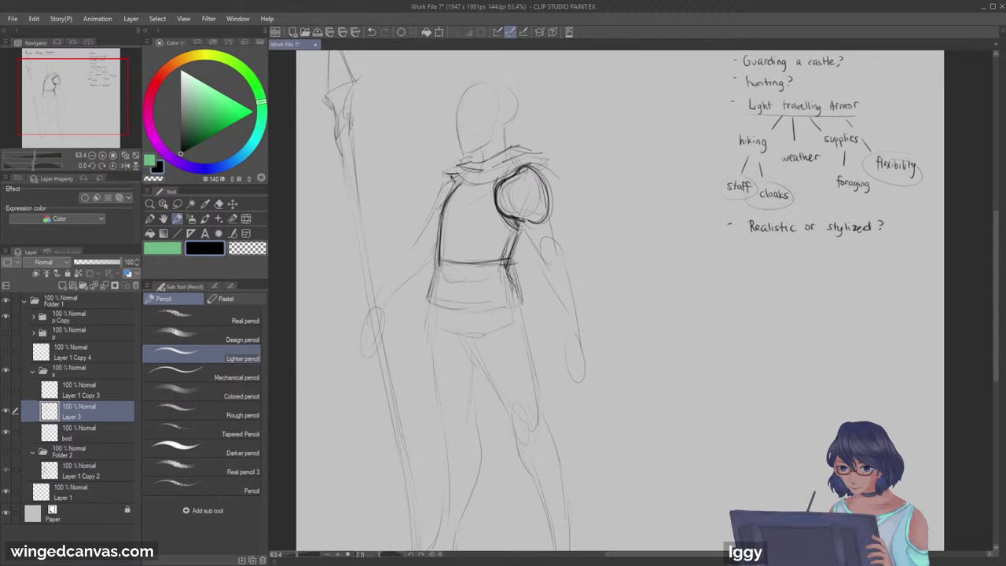
Step: Sketch an angular pauldron on the staff-side shoulder and touch up the rounded pauldron's inner edge
mouse_move(440, 179)
mouse_down()
mouse_move(423, 220)
mouse_move(453, 175)
mouse_move(436, 203)
mouse_up()
drag(458, 171, 428, 191)
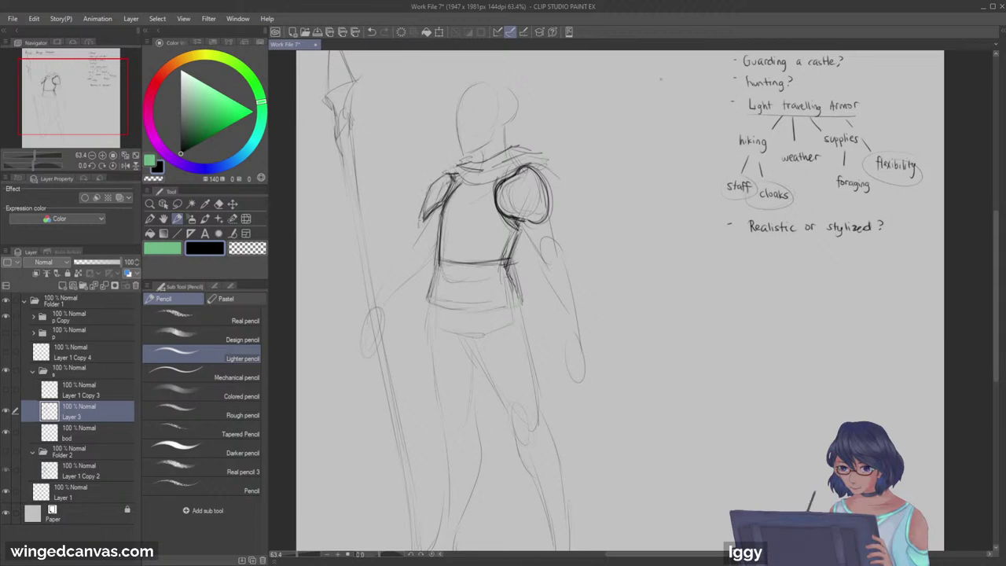
mouse_move(425, 200)
mouse_down()
mouse_move(447, 172)
mouse_move(424, 213)
mouse_up()
drag(518, 176, 497, 195)
Step: Sketch a V-shaped guard line across the figure's hips and erase the scarf's excess lines
mouse_move(479, 345)
mouse_down()
mouse_move(522, 313)
mouse_move(433, 328)
mouse_move(472, 352)
mouse_up()
mouse_move(448, 263)
mouse_down()
mouse_move(354, 229)
mouse_move(316, 228)
mouse_up()
key(ctrl+space)
mouse_move(340, 146)
mouse_down()
mouse_move(423, 158)
mouse_move(378, 168)
mouse_move(351, 157)
mouse_move(435, 156)
mouse_up()
click(218, 203)
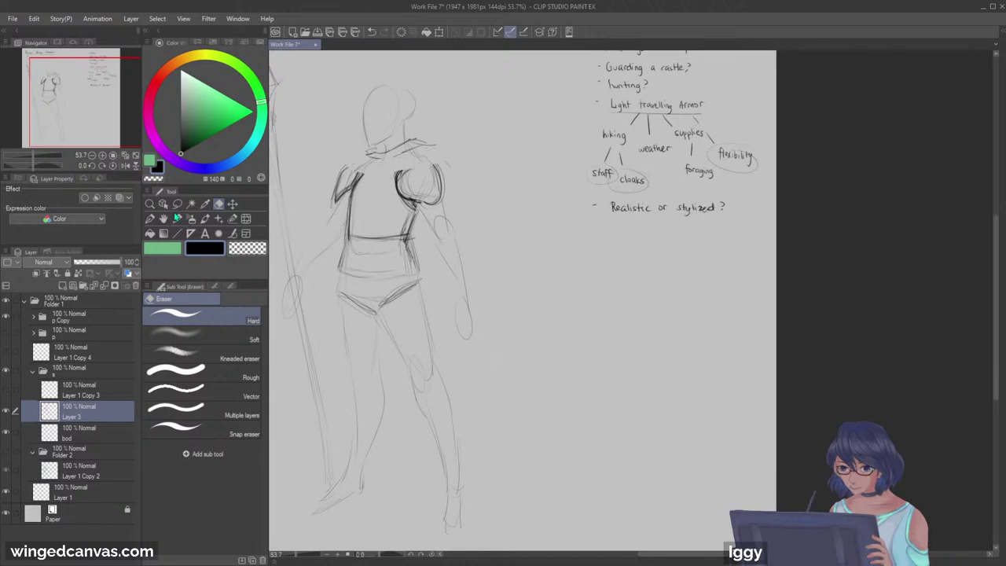
Step: Draw the cloak's collar spreading from the scarf over both pauldrons with the Lighter pencil
click(177, 218)
mouse_move(347, 174)
mouse_down()
mouse_move(440, 160)
mouse_move(361, 154)
mouse_up()
drag(433, 156, 444, 148)
drag(432, 160, 440, 150)
Step: Sketch a long cloak flowing out from the shoulders on both sides of the figure, with its hem around the calves
drag(470, 199, 519, 290)
key(ctrl+z)
key(ctrl+z)
mouse_move(445, 170)
mouse_down()
mouse_move(526, 310)
mouse_move(535, 383)
mouse_move(517, 376)
mouse_move(522, 429)
mouse_up()
drag(515, 369, 507, 454)
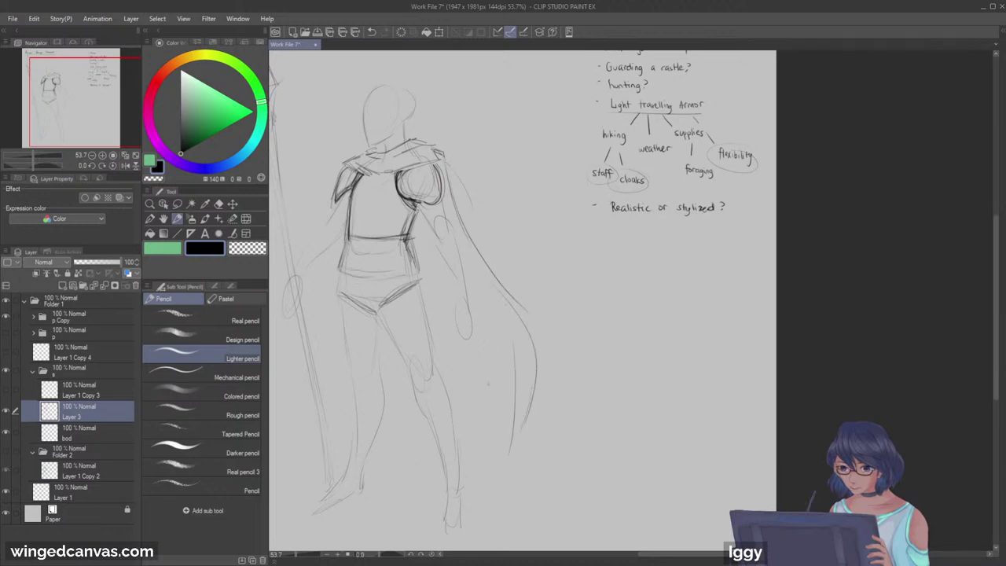
drag(326, 281, 314, 329)
mouse_move(290, 375)
mouse_down()
mouse_move(278, 445)
mouse_move(288, 445)
mouse_up()
drag(331, 302, 323, 338)
drag(296, 425, 312, 418)
drag(466, 430, 501, 422)
Step: Darken the breastplate's staff-side edge with the Lighter pencil
drag(100, 125, 93, 120)
click(149, 204)
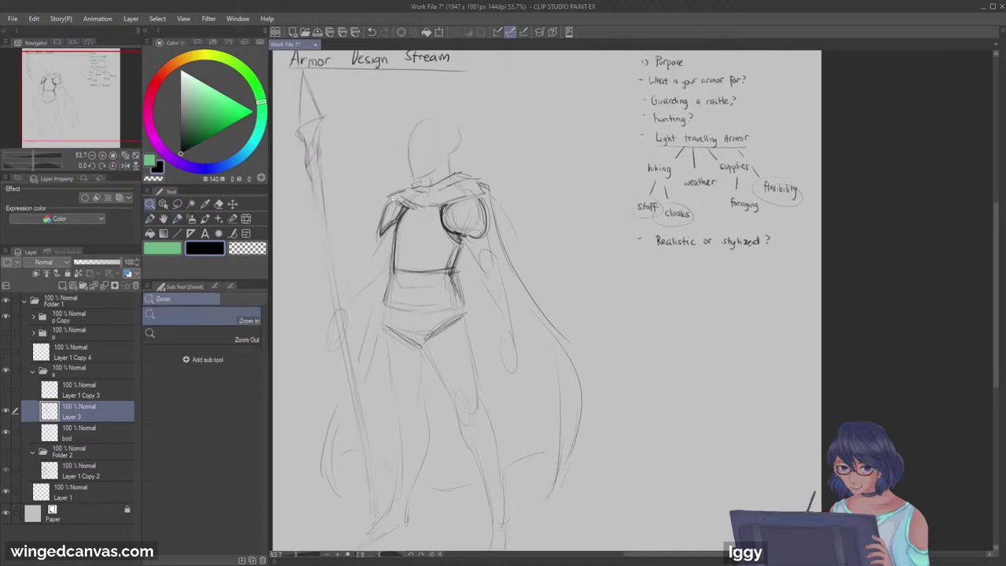
drag(401, 189, 428, 188)
click(177, 219)
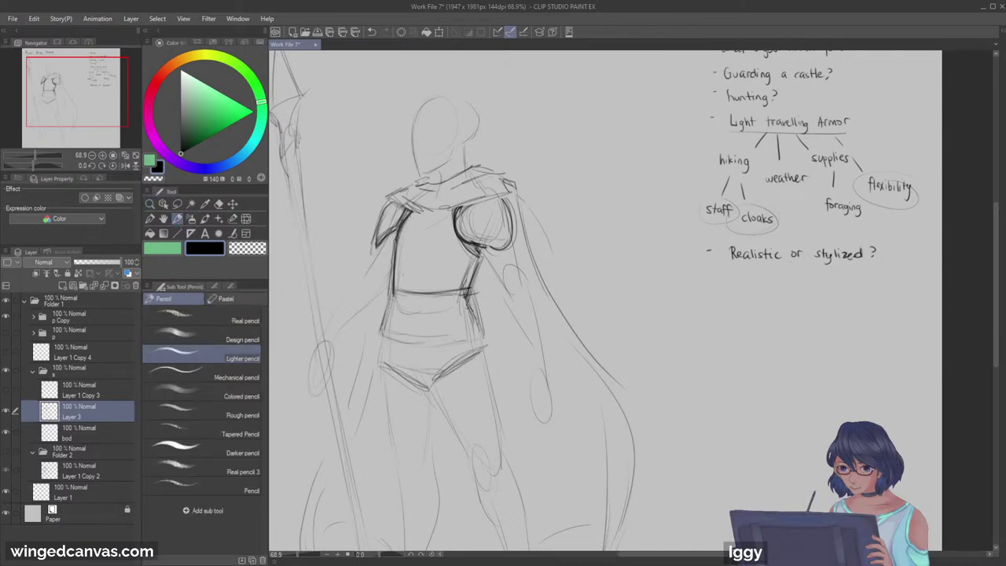
click(218, 203)
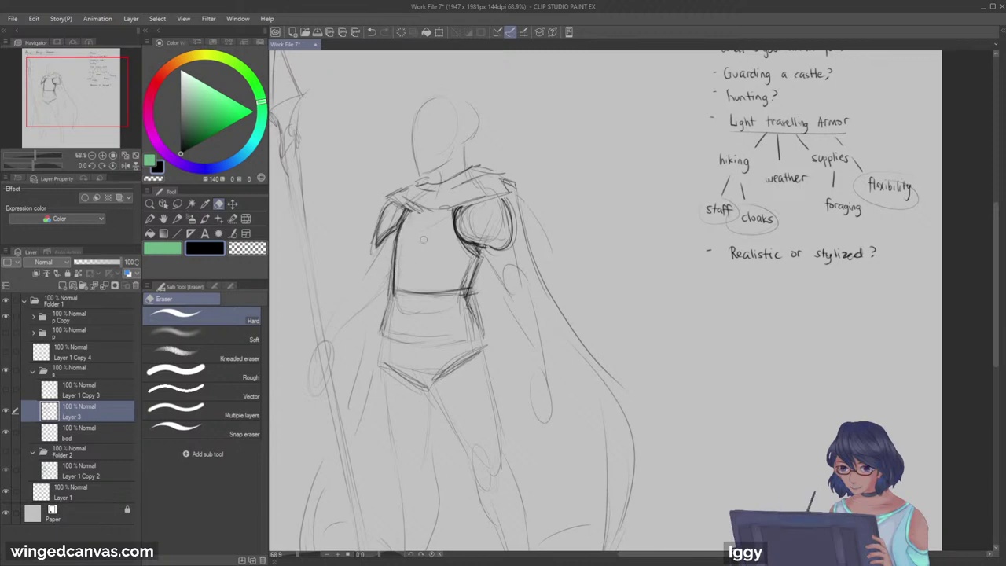
click(204, 219)
click(177, 218)
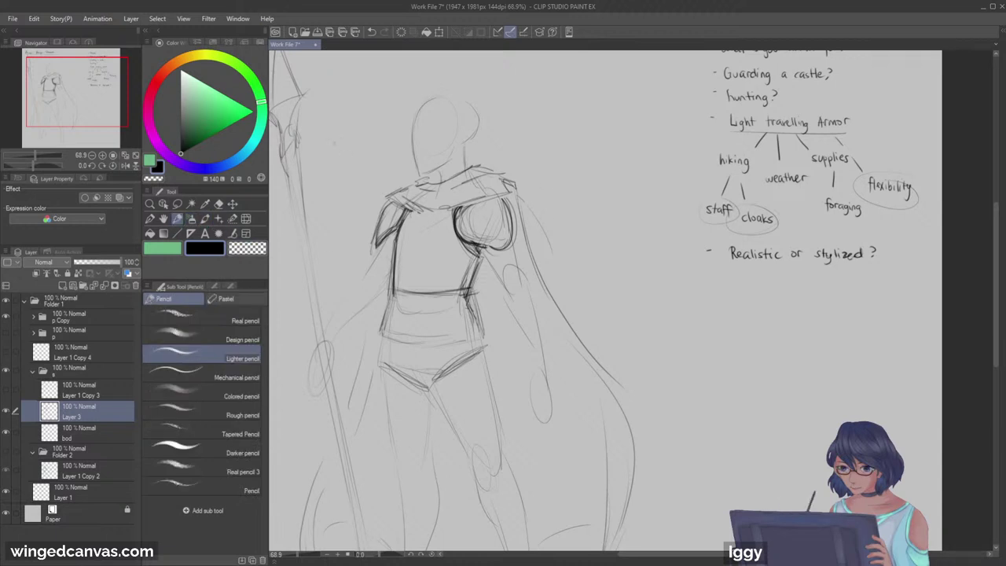
drag(393, 243, 392, 288)
click(218, 204)
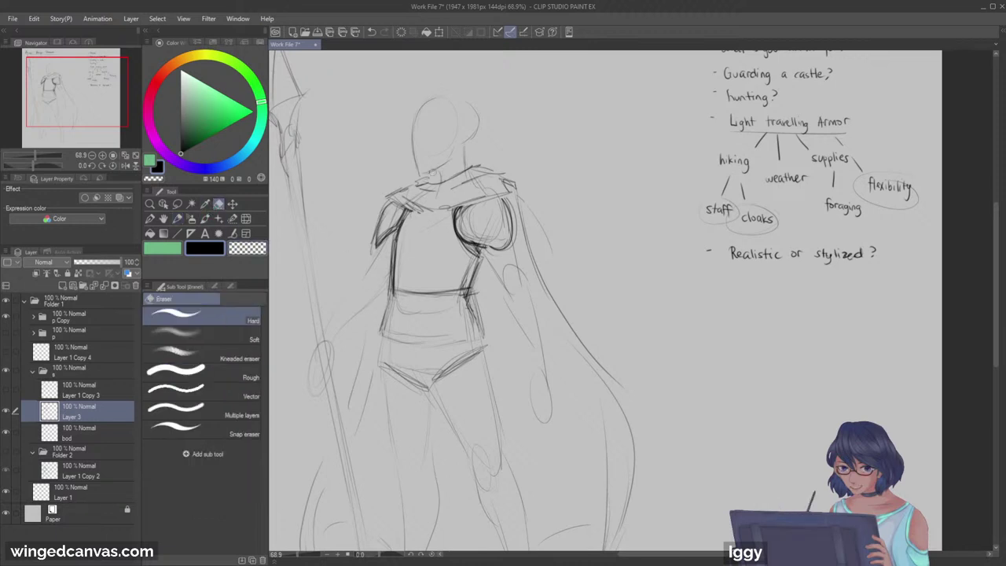
mouse_move(392, 236)
mouse_down()
mouse_move(390, 289)
mouse_move(402, 234)
mouse_up()
key(ctrl+z)
Step: Try sketching a rough chest shape with shoulder openings in the empty area between the figure and the notes
click(178, 218)
drag(77, 92, 77, 94)
click(150, 204)
drag(331, 236, 291, 234)
mouse_move(516, 150)
mouse_down()
mouse_move(496, 173)
mouse_move(506, 161)
mouse_move(505, 217)
mouse_up()
mouse_move(501, 173)
mouse_down()
mouse_move(557, 169)
mouse_move(564, 184)
mouse_up()
key(ctrl+z)
key(ctrl+z)
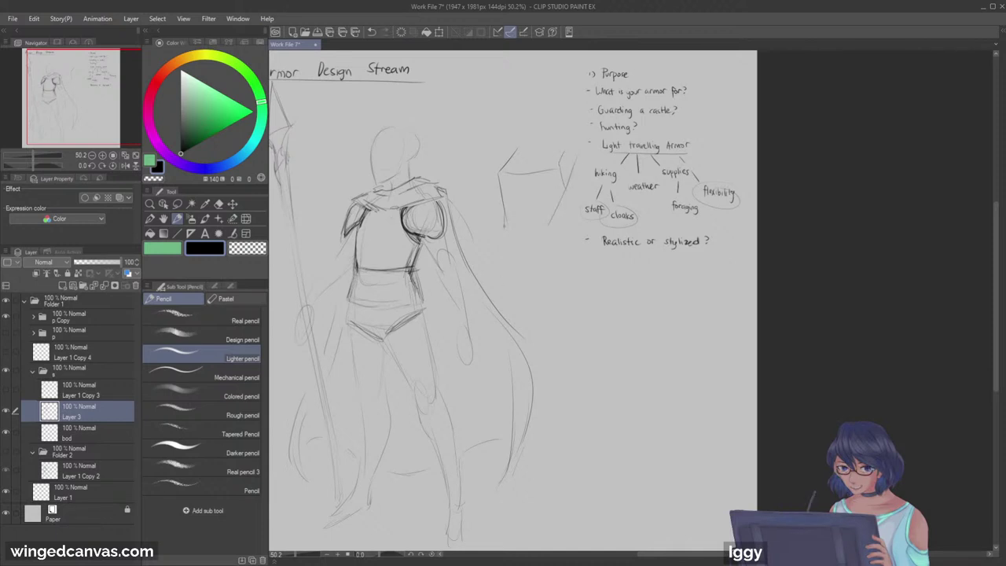
drag(504, 228, 552, 222)
mouse_move(525, 230)
mouse_down()
mouse_move(564, 230)
mouse_move(491, 239)
mouse_up()
drag(490, 239, 515, 255)
Step: Undo the rough chest sketch beside the figure
key(ctrl+z)
key(ctrl+z)
key(ctrl+z)
key(ctrl+z)
key(ctrl+z)
key(ctrl+z)
key(ctrl+z)
key(ctrl+z)
key(ctrl+z)
key(ctrl+z)
key(ctrl+z)
key(ctrl+z)
Step: Handwrite a "humble" branch under Light travelling Armor in the notes, on Layer 1 Copy 5 of the p Copy folder
click(82, 335)
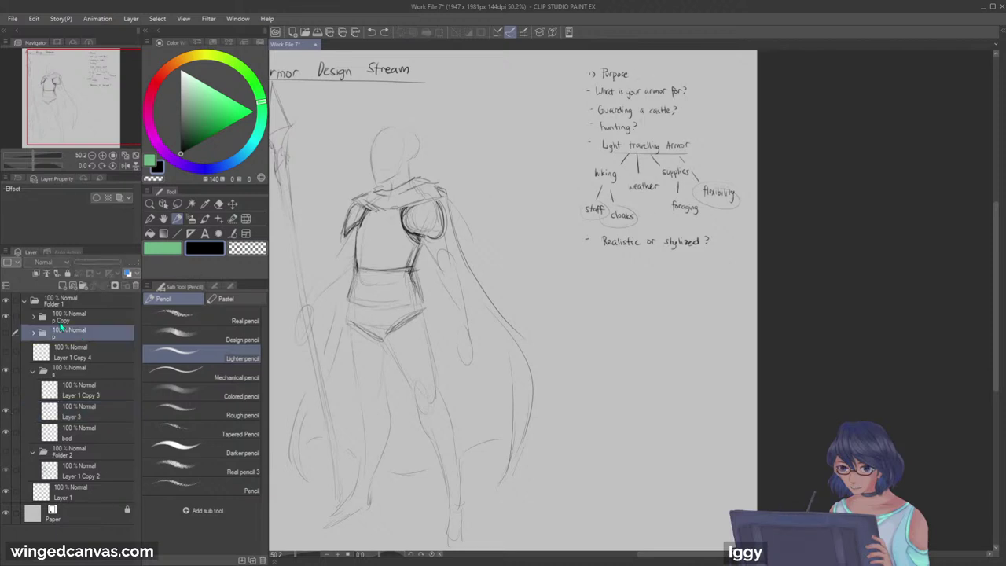
click(35, 317)
click(88, 340)
click(6, 335)
click(6, 336)
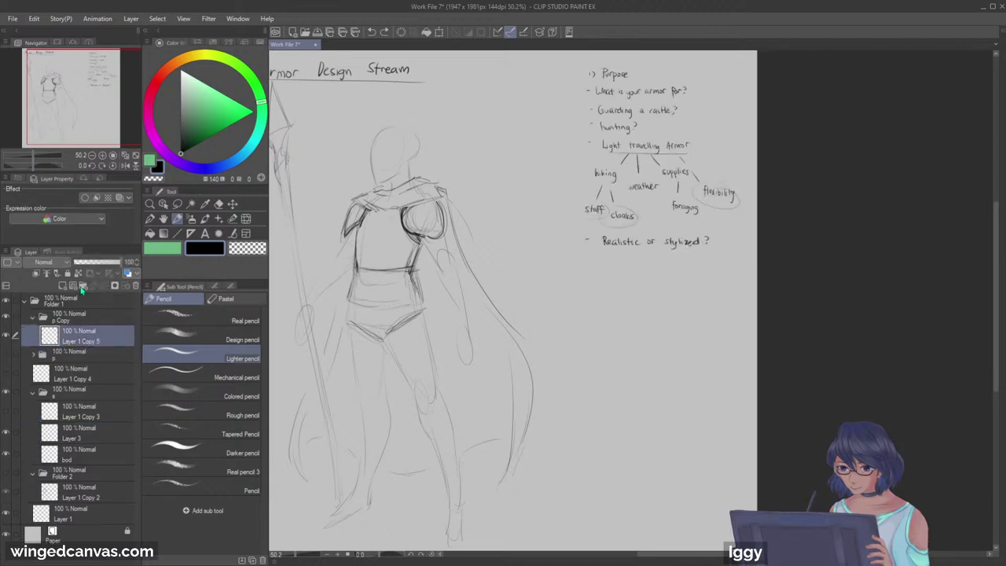
mouse_move(606, 156)
mouse_down()
mouse_move(568, 180)
mouse_move(581, 180)
mouse_up()
click(135, 157)
Step: Check what the notes and sketch layers contain by toggling their visibility, and select Layer 3 in the s folder
click(150, 204)
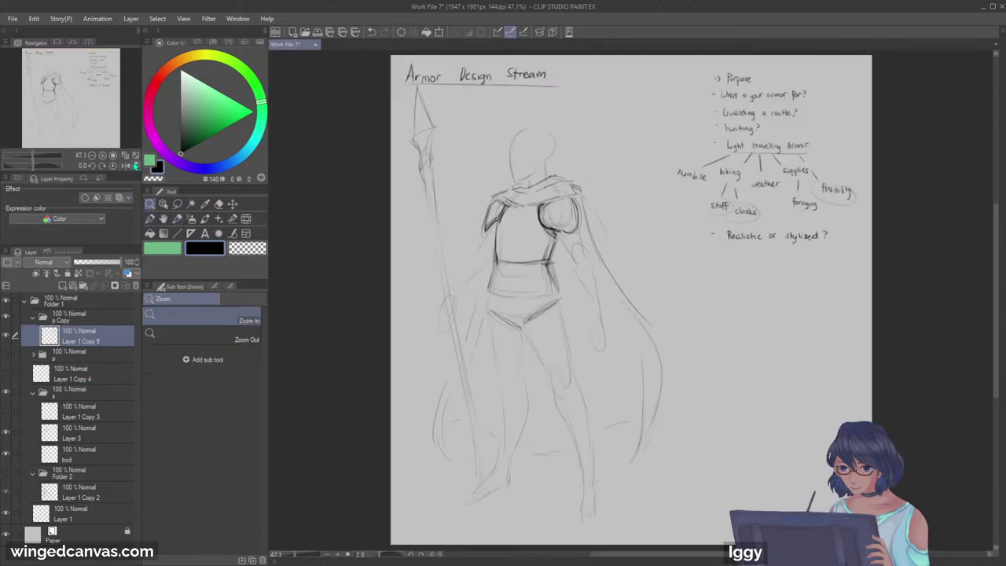
drag(105, 103, 114, 104)
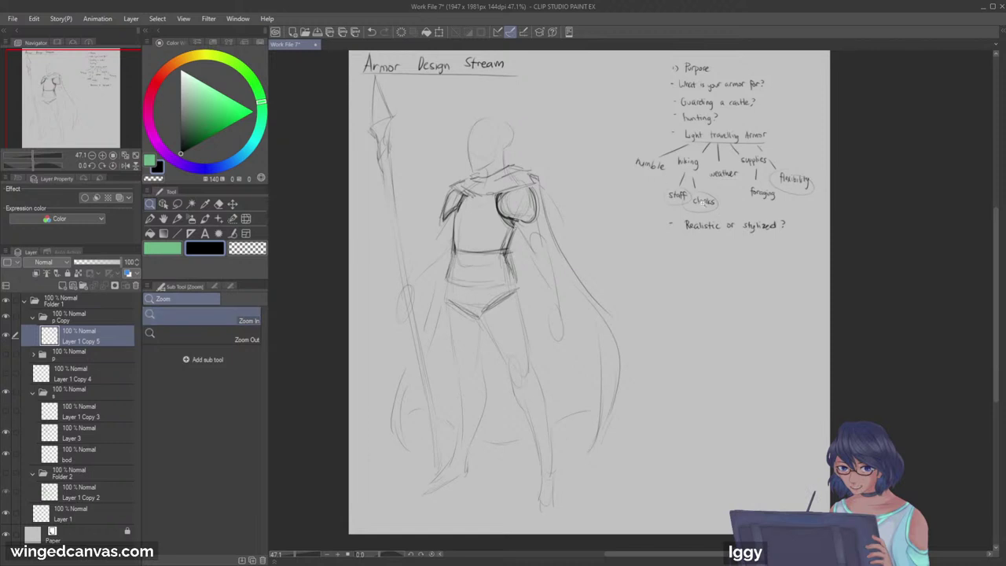
click(780, 251)
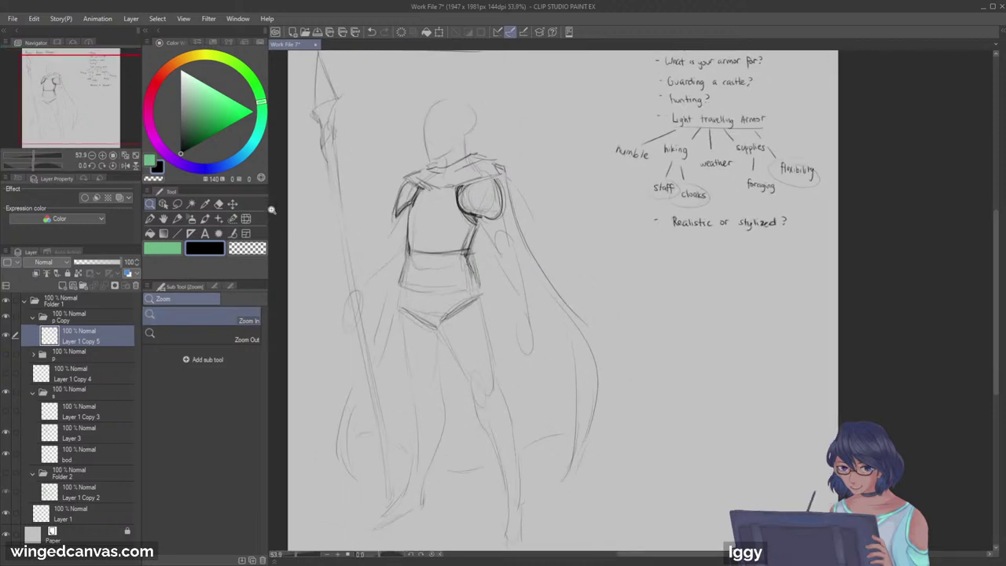
drag(110, 104, 127, 127)
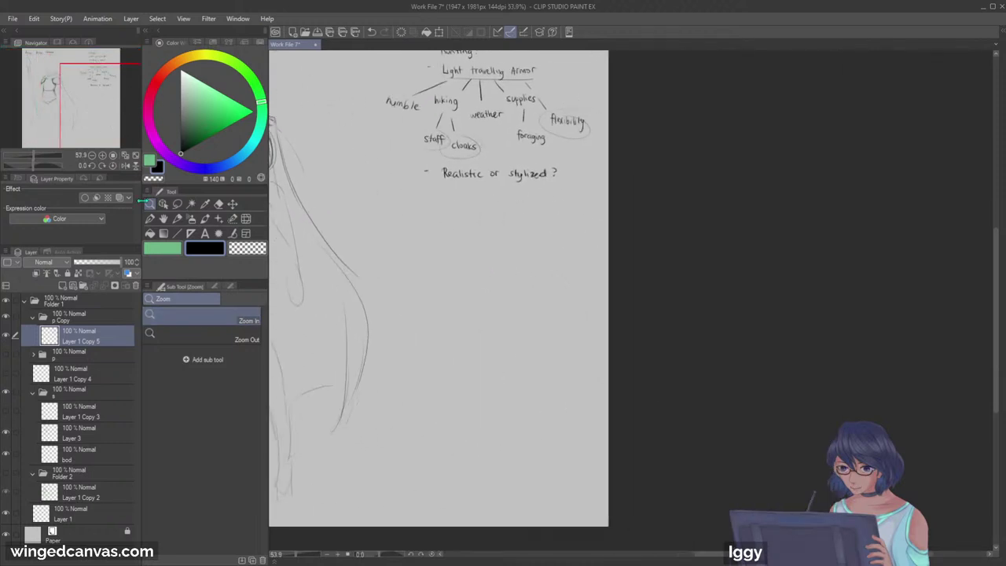
click(492, 266)
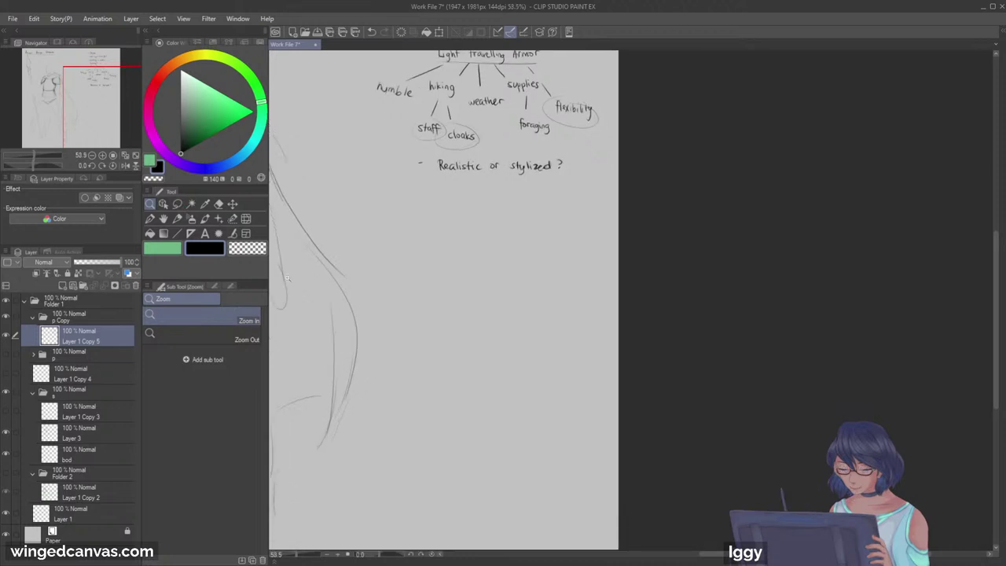
click(33, 393)
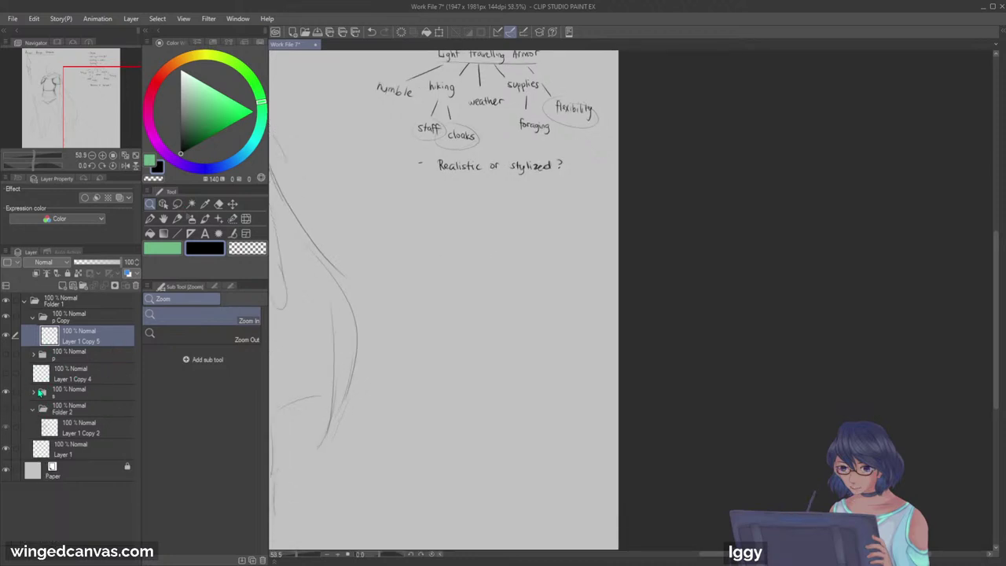
click(6, 336)
click(6, 336)
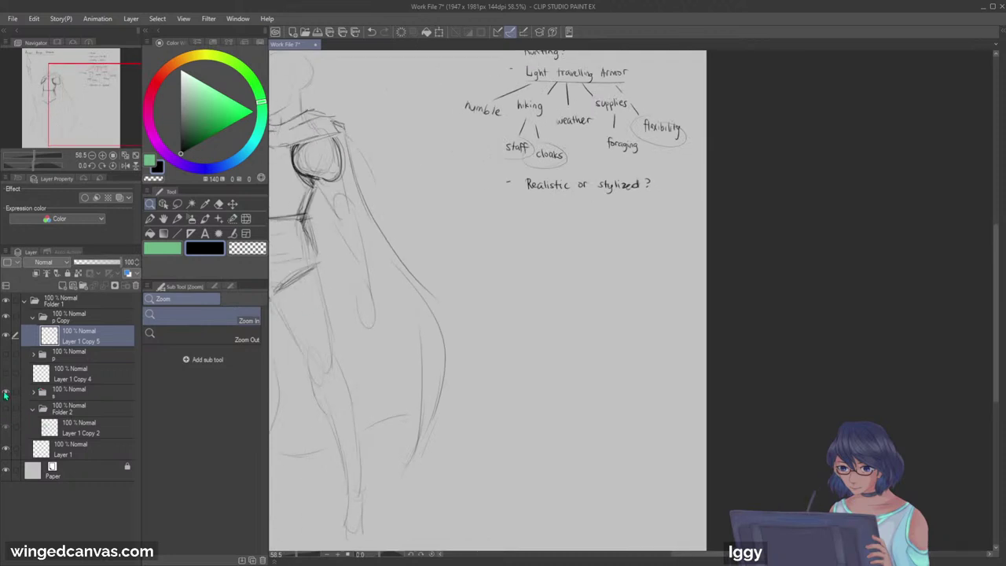
click(6, 393)
click(6, 393)
click(33, 392)
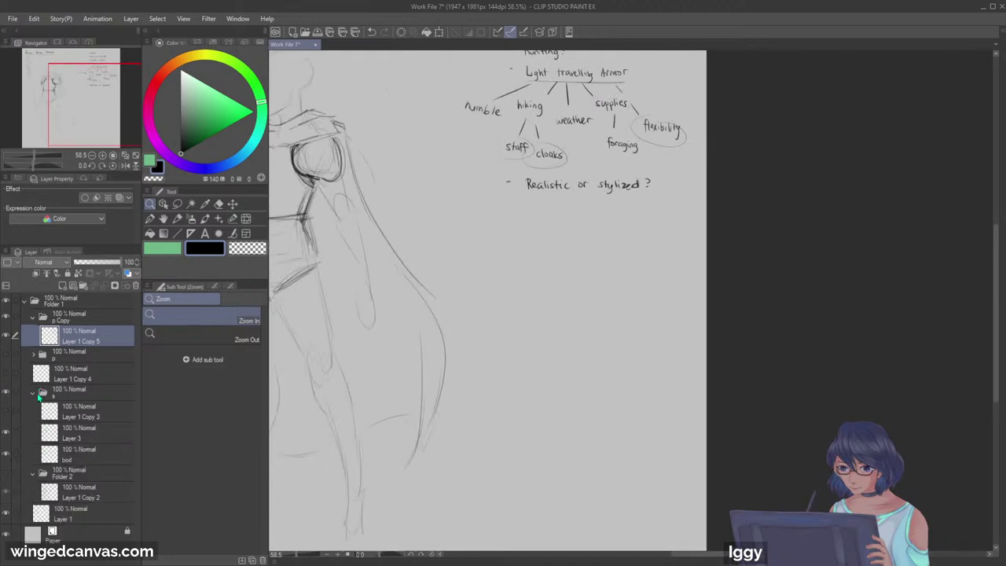
click(86, 433)
click(6, 433)
click(6, 433)
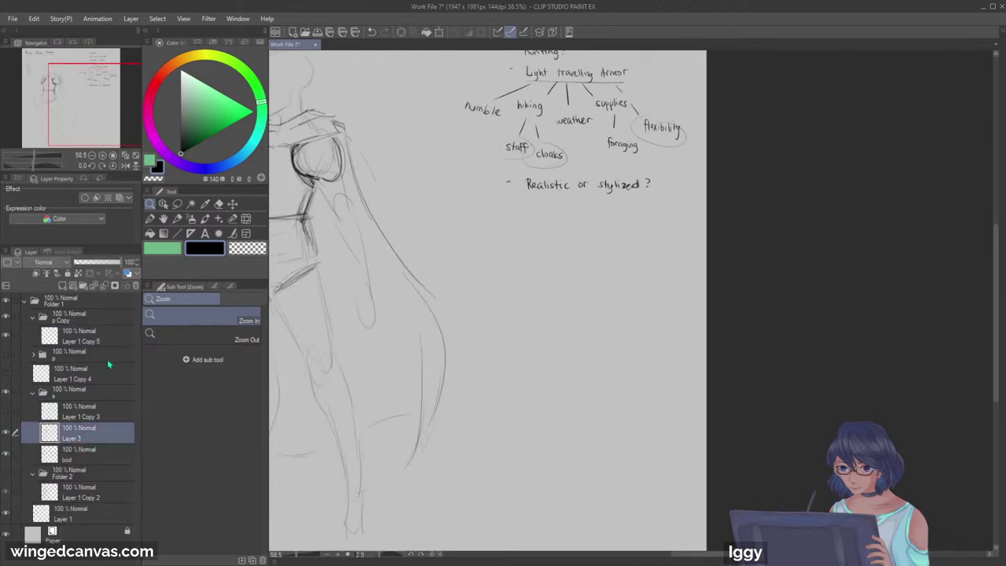
Step: Add a new layer above Layer 3 and sketch a small demonstration bust with both arms raised beside the figure
click(63, 286)
click(177, 221)
drag(115, 105, 120, 112)
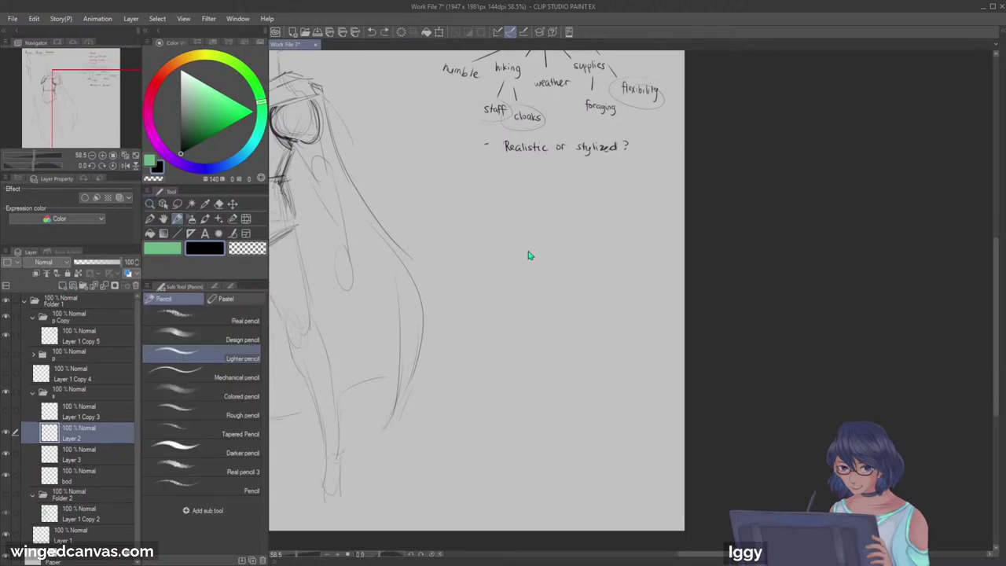
drag(510, 220, 497, 279)
drag(486, 242, 534, 239)
drag(511, 288, 583, 256)
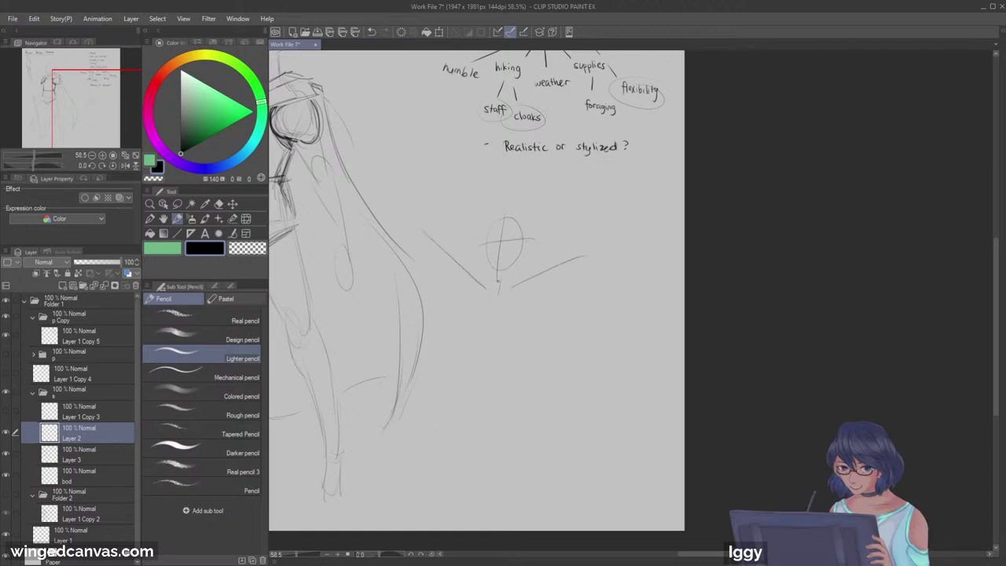
mouse_move(415, 227)
mouse_down()
mouse_move(481, 276)
mouse_move(425, 243)
mouse_move(483, 276)
mouse_move(532, 276)
mouse_move(467, 356)
mouse_up()
key(ctrl+z)
key(ctrl+z)
drag(525, 285, 514, 353)
drag(530, 277, 619, 240)
drag(426, 242, 478, 282)
Step: Sketch pauldrons over both shoulders of the small bust with raised arms
mouse_move(421, 235)
mouse_down()
mouse_move(478, 281)
mouse_move(459, 260)
mouse_move(466, 266)
mouse_move(454, 260)
mouse_move(447, 287)
mouse_up()
drag(451, 261, 443, 288)
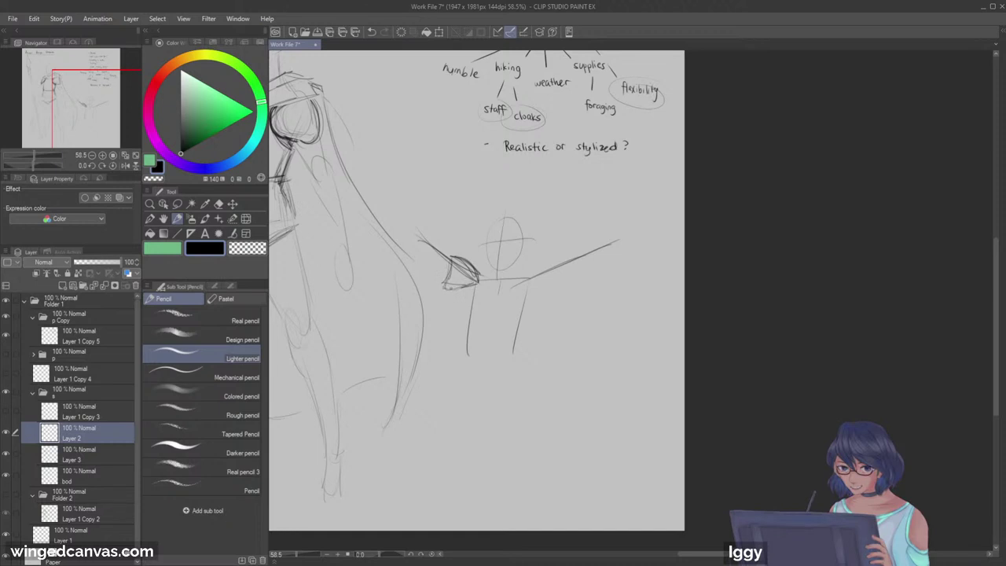
mouse_move(530, 276)
mouse_down()
mouse_move(558, 262)
mouse_move(554, 292)
mouse_up()
mouse_move(550, 295)
mouse_down()
mouse_move(530, 280)
mouse_move(550, 293)
mouse_up()
Step: Undo the small bust's pauldrons, torso and raised arms, keeping its head
key(ctrl+z)
key(ctrl+y)
key(ctrl+z)
key(ctrl+z)
key(ctrl+z)
key(ctrl+z)
key(ctrl+z)
key(ctrl+z)
key(ctrl+z)
key(ctrl+z)
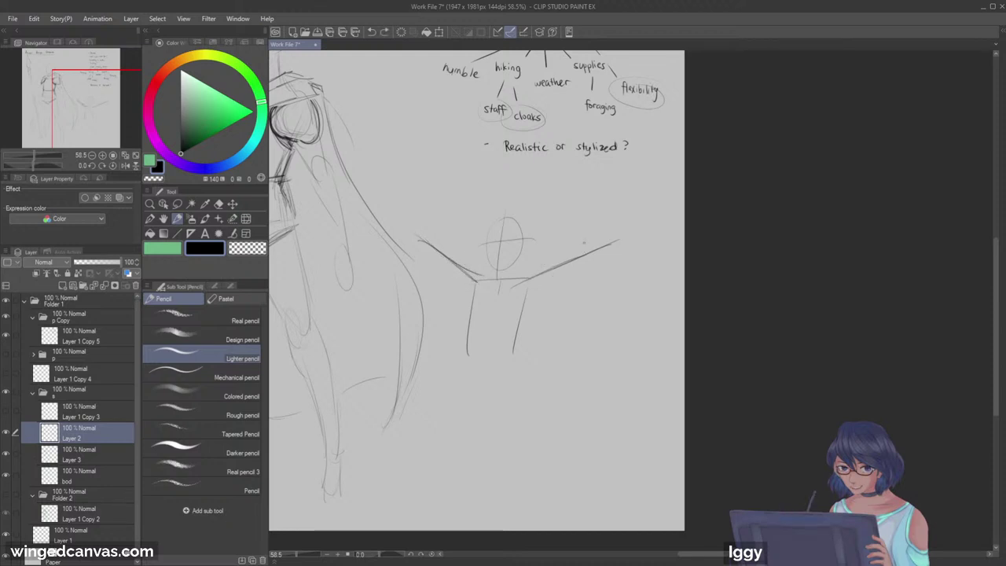
key(ctrl+z)
key(ctrl+z)
key(ctrl+z)
key(ctrl+z)
key(ctrl+z)
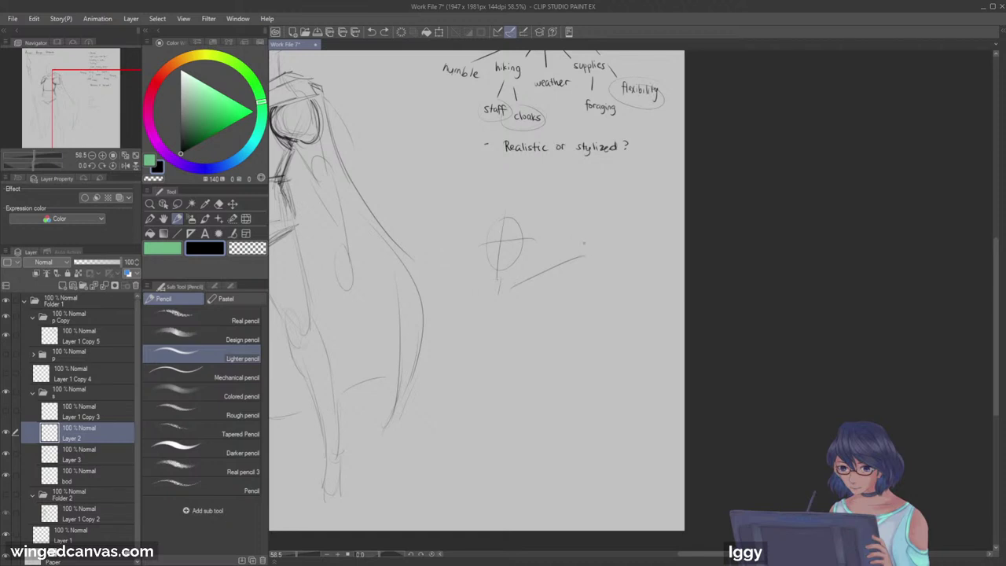
Step: Sketch a boxy torso with both arms lowered under the small bust's head
mouse_move(474, 290)
mouse_down()
mouse_move(527, 284)
mouse_move(469, 304)
mouse_move(459, 358)
mouse_up()
key(ctrl+z)
drag(533, 296, 504, 389)
drag(545, 292, 555, 374)
drag(460, 301, 435, 387)
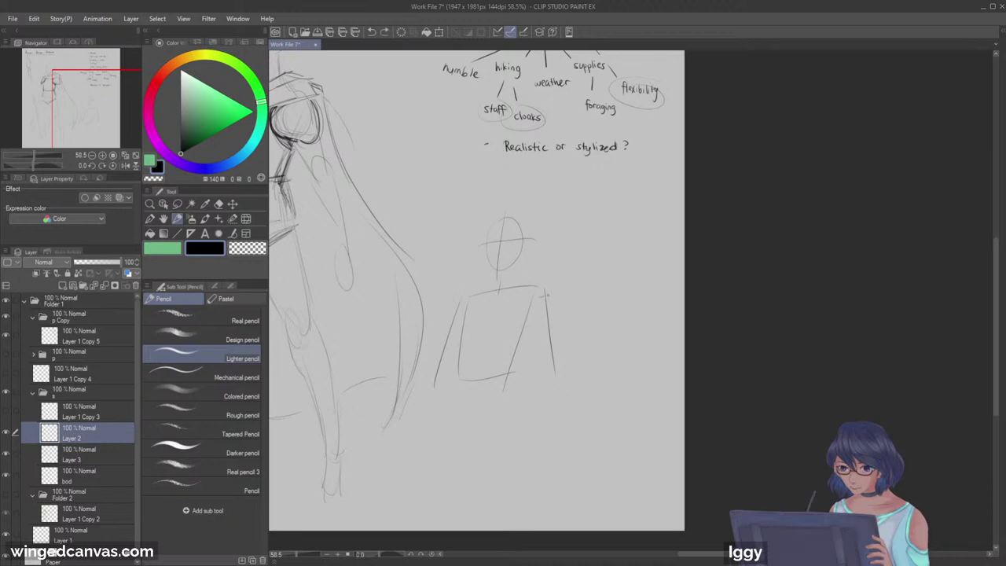
Step: Draw a square pauldron on the small bust's upper arm and a curved armhole edge on its chest
drag(540, 296, 563, 288)
mouse_move(563, 289)
mouse_down()
mouse_move(567, 317)
mouse_move(539, 321)
mouse_up()
drag(539, 322, 567, 318)
mouse_move(520, 293)
mouse_down()
mouse_move(521, 319)
mouse_move(572, 315)
mouse_up()
mouse_move(540, 299)
mouse_down()
mouse_move(564, 288)
mouse_move(566, 311)
mouse_up()
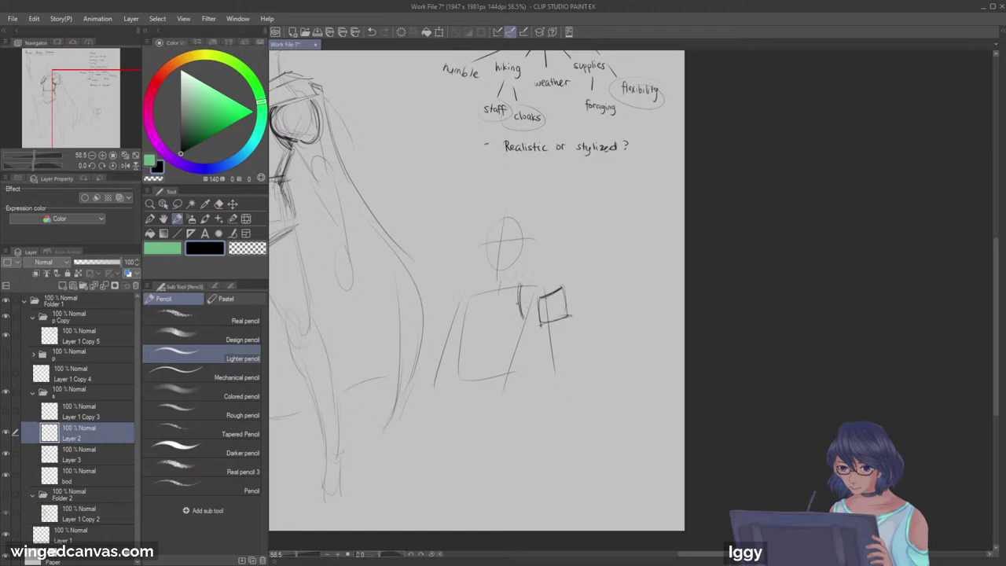
Step: Darken the small bust's breastplate outline along the neckline and both sides, and mark the gap beside the pauldron
drag(474, 292, 516, 285)
drag(525, 321, 507, 381)
drag(467, 325, 459, 383)
drag(537, 299, 534, 321)
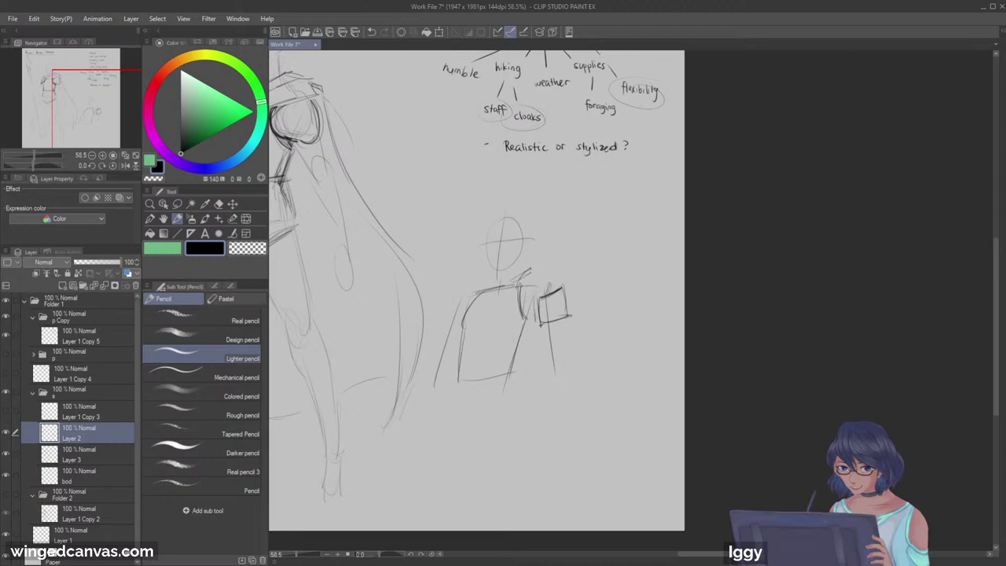
Step: Try a collar along the small bust's neckline, and remove it with undo and the Hard eraser
mouse_move(514, 276)
mouse_down()
mouse_move(522, 297)
mouse_move(539, 274)
mouse_up()
mouse_move(474, 283)
mouse_down()
mouse_move(477, 297)
mouse_move(470, 289)
mouse_up()
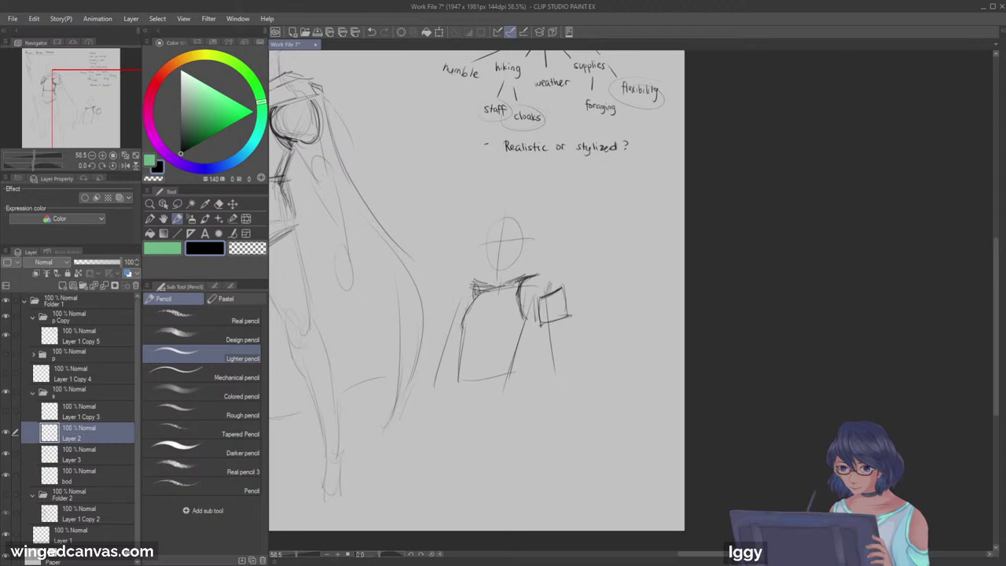
key(ctrl+z)
key(e)
drag(539, 276, 507, 280)
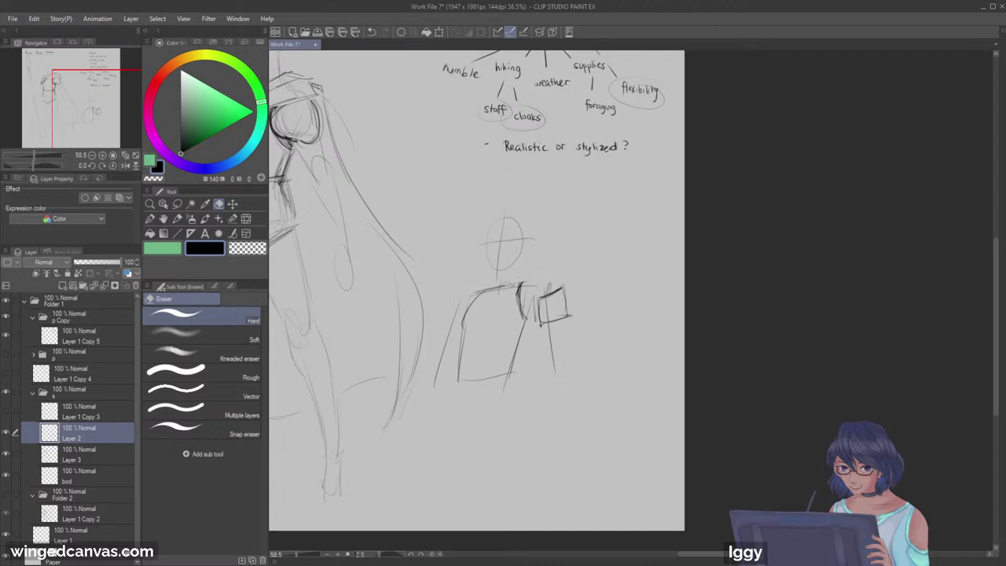
Step: Reinforce the square pauldron's edges with the Lighter pencil and add a stroke along the small bust's opposite shoulder
click(205, 205)
mouse_move(489, 291)
mouse_down()
mouse_move(526, 284)
mouse_move(515, 283)
mouse_move(536, 324)
mouse_move(565, 278)
mouse_move(567, 307)
mouse_up()
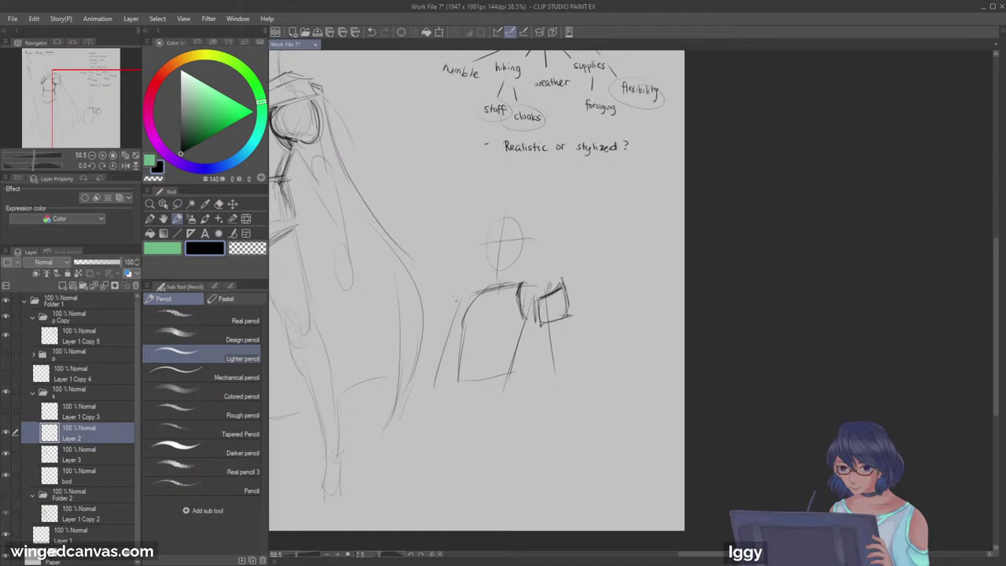
mouse_move(462, 294)
mouse_down()
mouse_move(442, 319)
mouse_move(459, 330)
mouse_up()
Step: Delete the demonstration layer Layer 2 and check Layer 3 by toggling its visibility
key(ctrl+0)
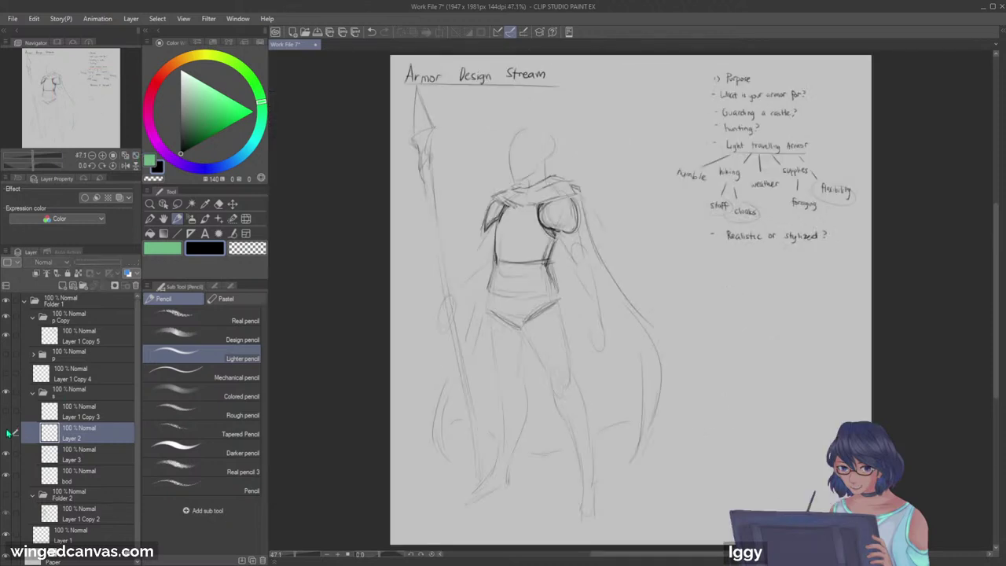
click(6, 433)
click(136, 285)
click(6, 433)
click(6, 433)
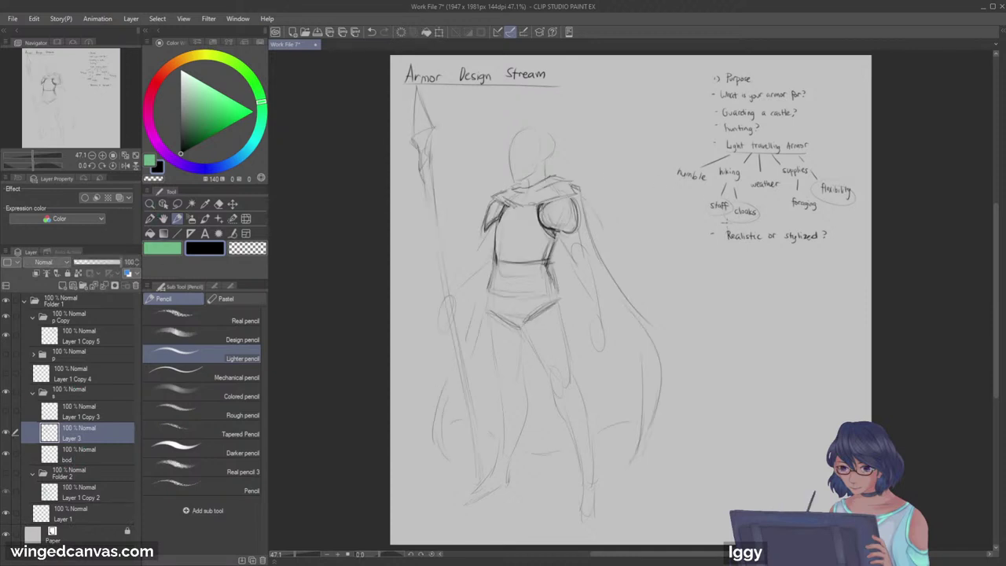
Step: Sketch an extra flared plate below each of the figure's pauldrons with the Lighter pencil on Layer 3
click(149, 203)
drag(713, 202, 747, 201)
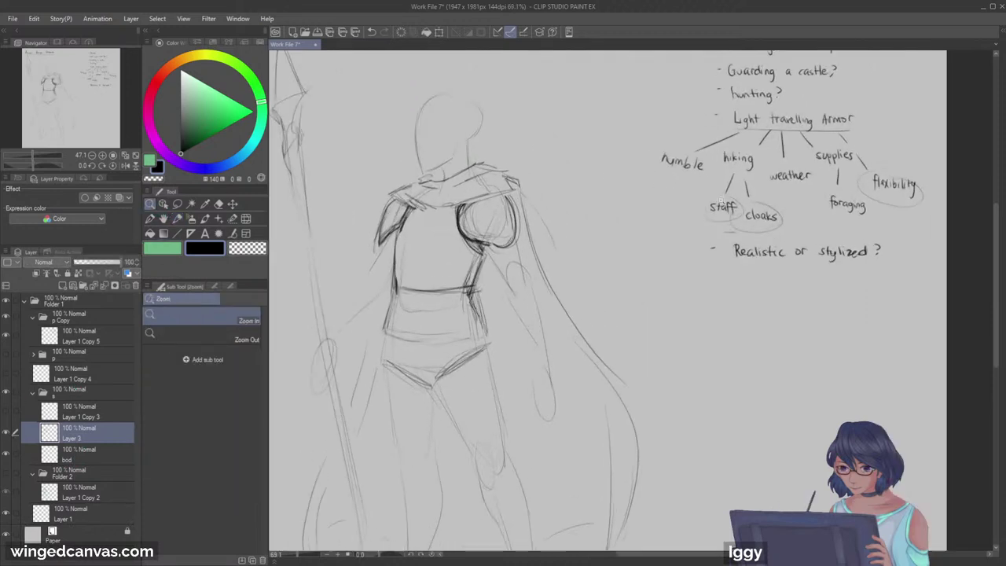
click(177, 219)
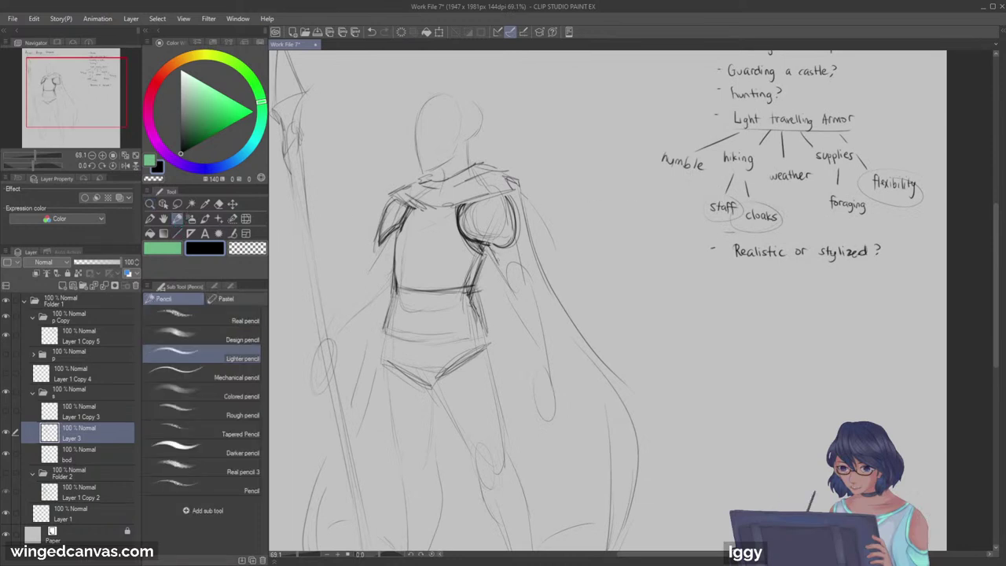
mouse_move(503, 268)
mouse_down()
mouse_move(532, 266)
mouse_move(521, 233)
mouse_move(512, 241)
mouse_move(518, 196)
mouse_up()
key(ctrl+z)
mouse_move(492, 250)
mouse_down()
mouse_move(500, 266)
mouse_move(530, 264)
mouse_move(520, 231)
mouse_up()
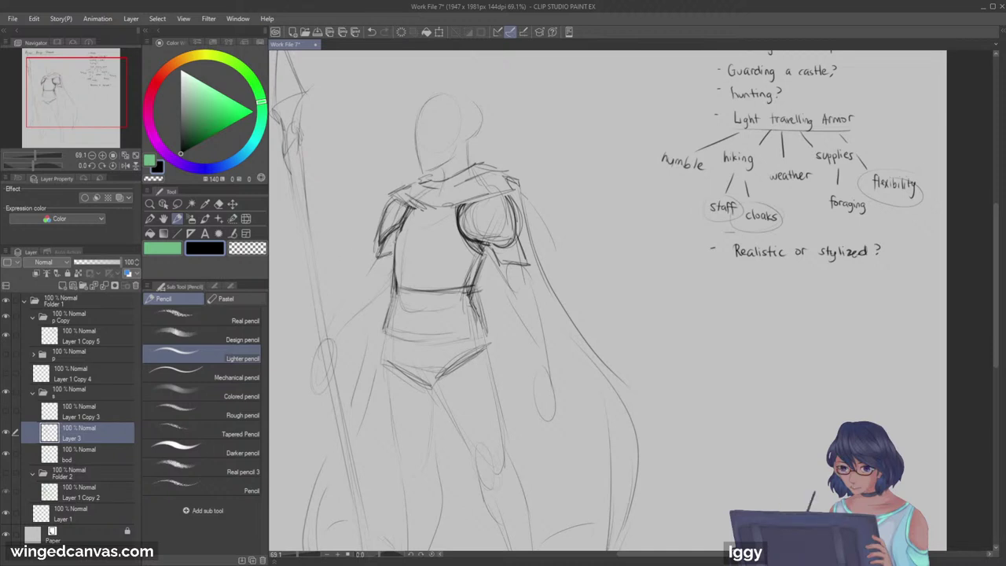
mouse_move(493, 249)
mouse_down()
mouse_move(523, 248)
mouse_move(503, 264)
mouse_move(528, 264)
mouse_move(504, 276)
mouse_up()
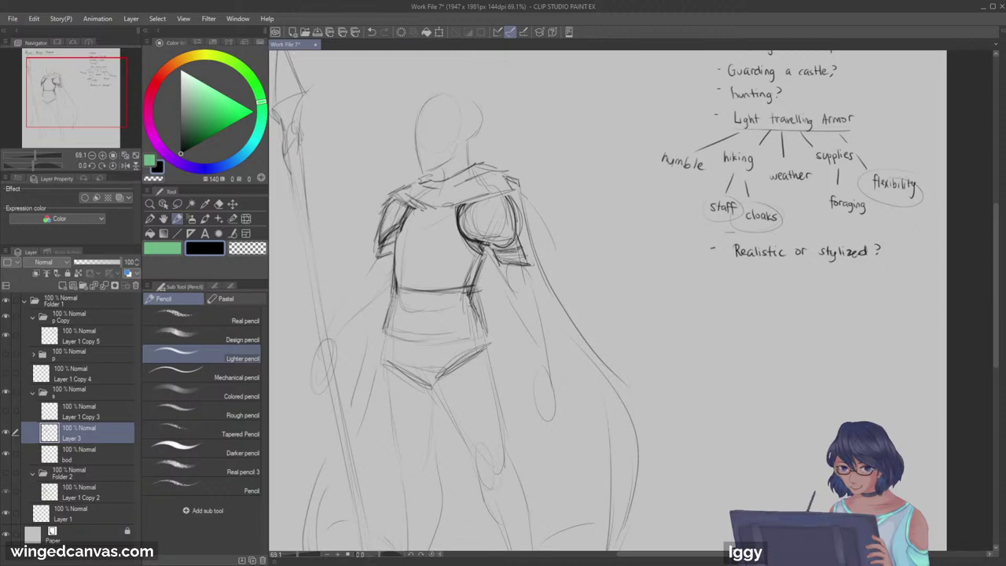
key(ctrl+space)
drag(433, 217, 354, 218)
double_click(516, 274)
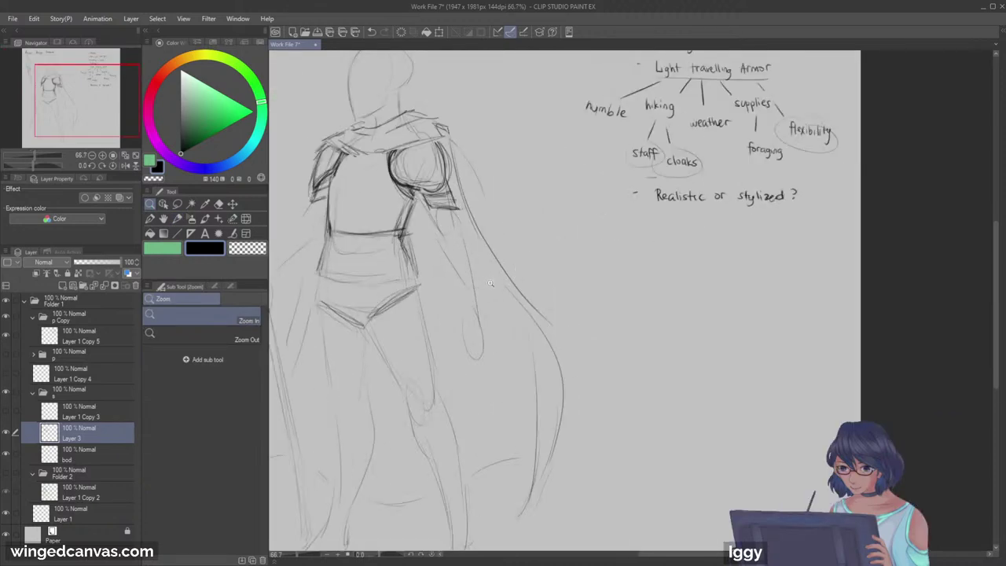
Step: Darken the top edge of the round pauldron and the collar's lower edge across the chest with the Lighter pencil
click(176, 219)
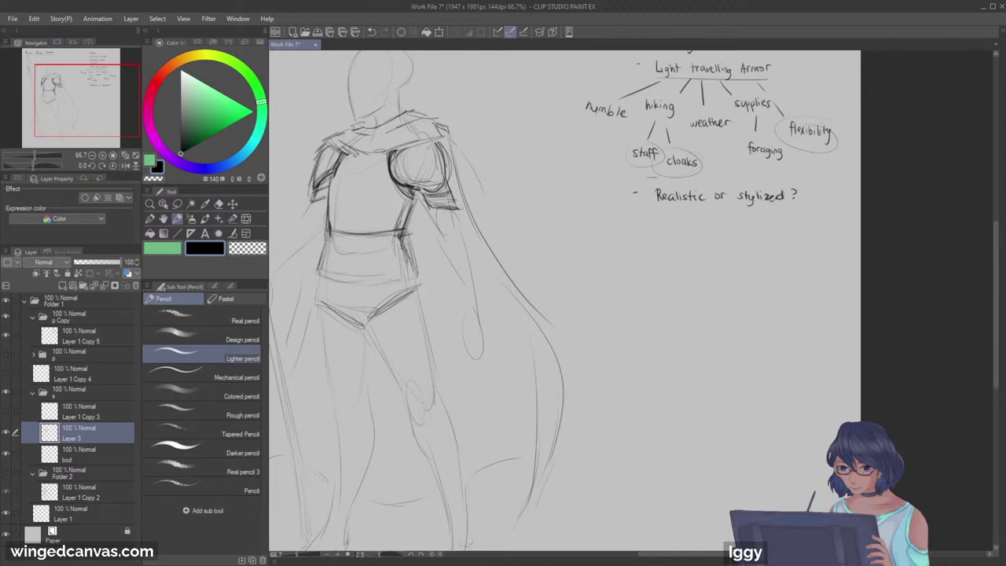
mouse_move(396, 148)
mouse_down()
mouse_move(434, 143)
mouse_move(426, 147)
mouse_up()
mouse_move(326, 143)
mouse_down()
mouse_move(315, 155)
mouse_move(393, 150)
mouse_up()
mouse_move(511, 149)
mouse_down()
mouse_move(550, 178)
mouse_move(549, 260)
mouse_move(517, 261)
mouse_move(544, 273)
mouse_up()
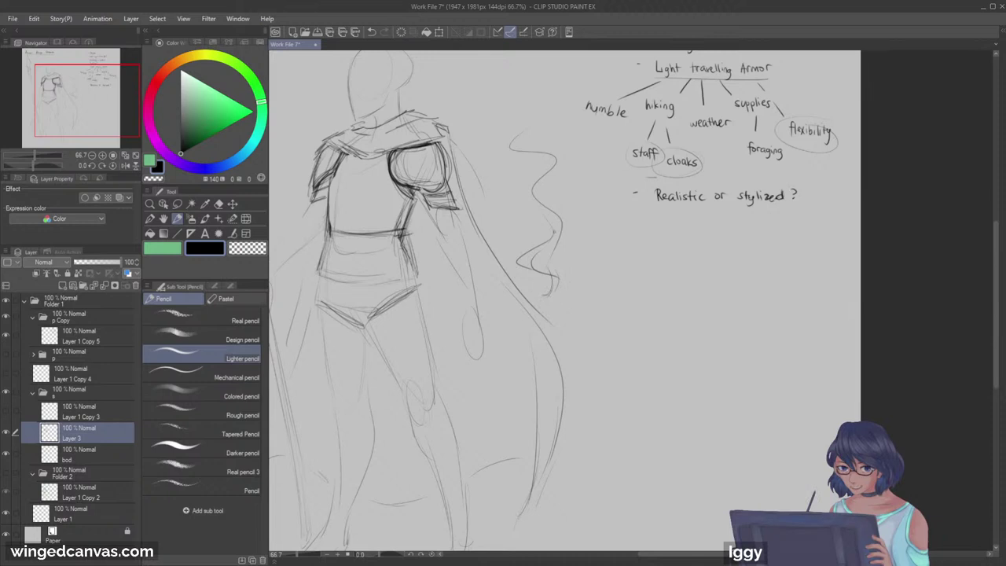
key(ctrl+z)
key(ctrl+z)
key(ctrl+z)
drag(454, 222, 431, 236)
drag(433, 232, 433, 256)
mouse_move(433, 250)
mouse_down()
mouse_move(465, 228)
mouse_move(467, 242)
mouse_up()
key(ctrl+z)
key(ctrl+z)
key(ctrl+z)
key(ctrl+z)
key(ctrl+z)
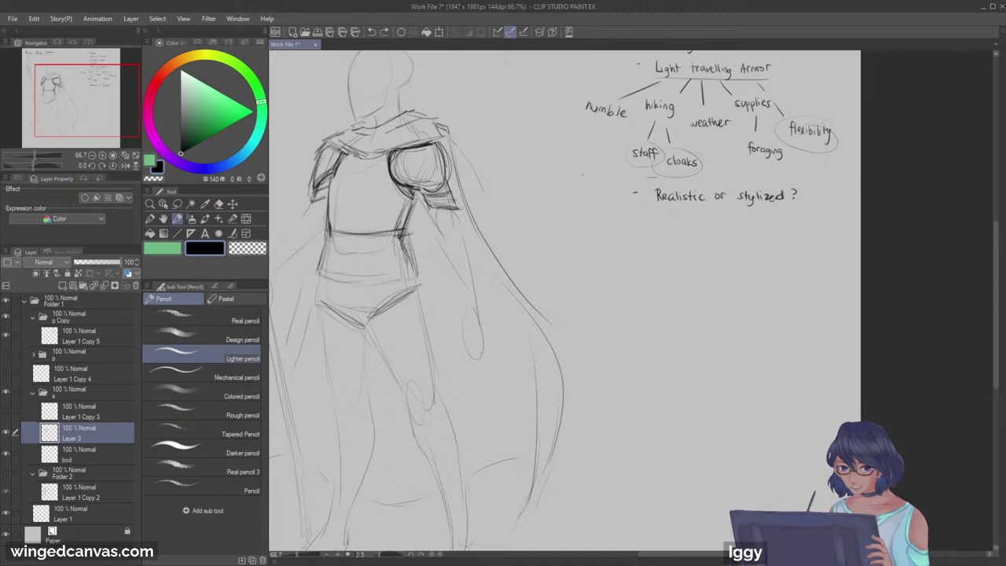
drag(93, 118, 70, 121)
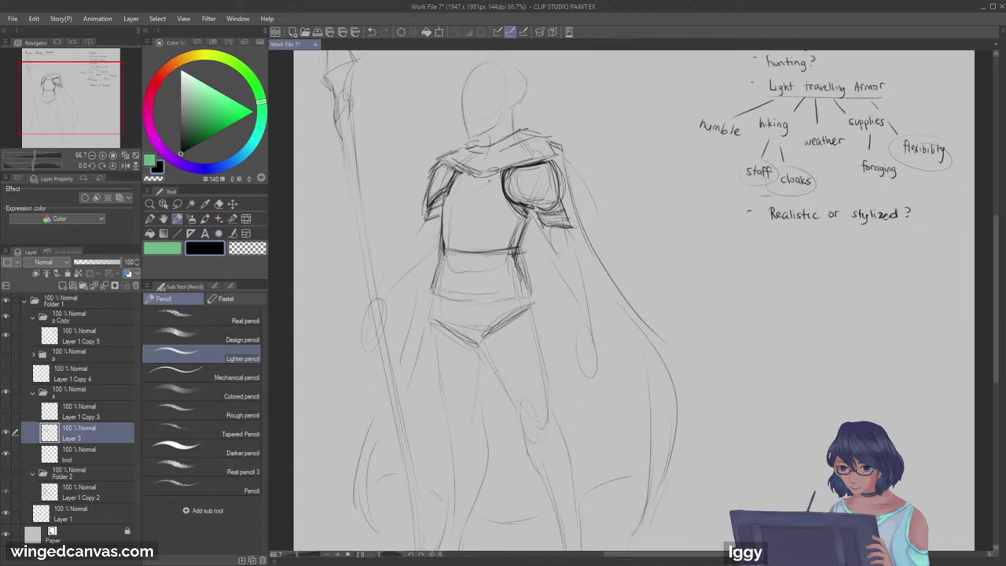
drag(64, 100, 86, 97)
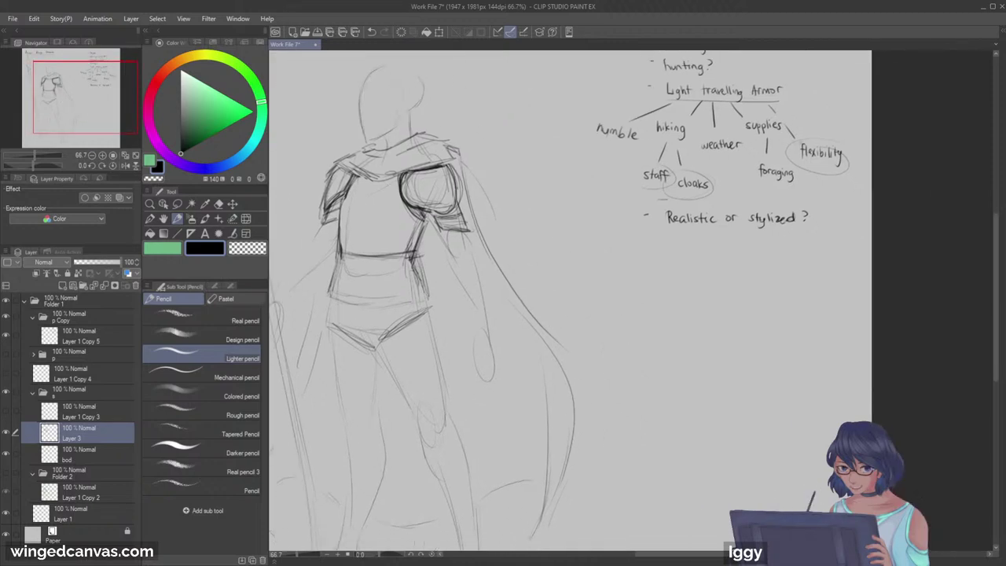
key(ctrl+z)
drag(347, 255, 395, 259)
mouse_move(350, 195)
mouse_down()
mouse_move(398, 285)
mouse_move(429, 294)
mouse_move(435, 285)
mouse_up()
key(ctrl+z)
key(ctrl+z)
key(ctrl+z)
Step: Sketch a rounded pouch on the hip away from the staff and clean its outline with the Hard eraser
mouse_move(385, 265)
mouse_down()
mouse_move(429, 291)
mouse_move(428, 256)
mouse_move(397, 291)
mouse_up()
key(e)
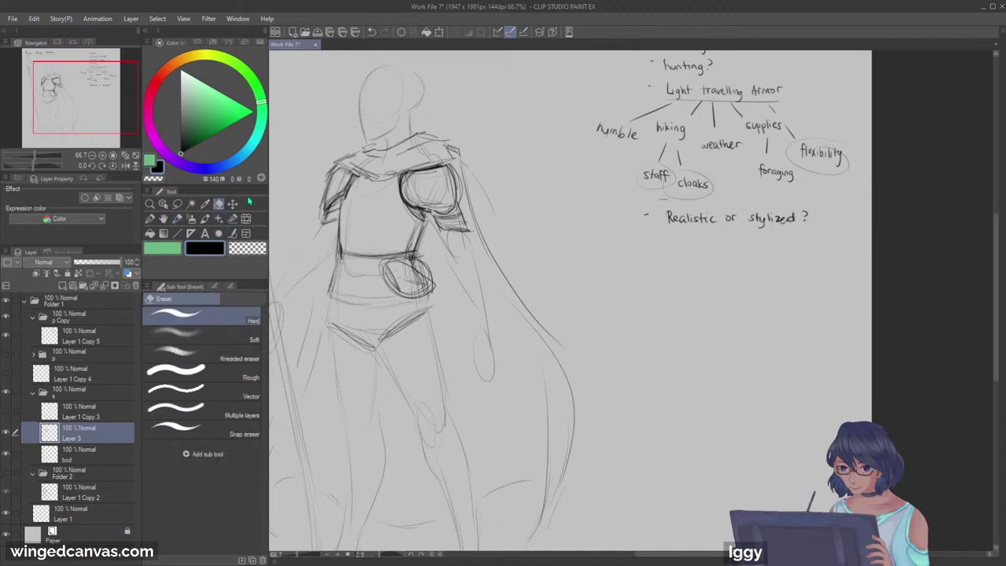
mouse_move(412, 264)
mouse_down()
mouse_move(395, 269)
mouse_move(420, 275)
mouse_move(414, 269)
mouse_move(430, 292)
mouse_up()
key(p)
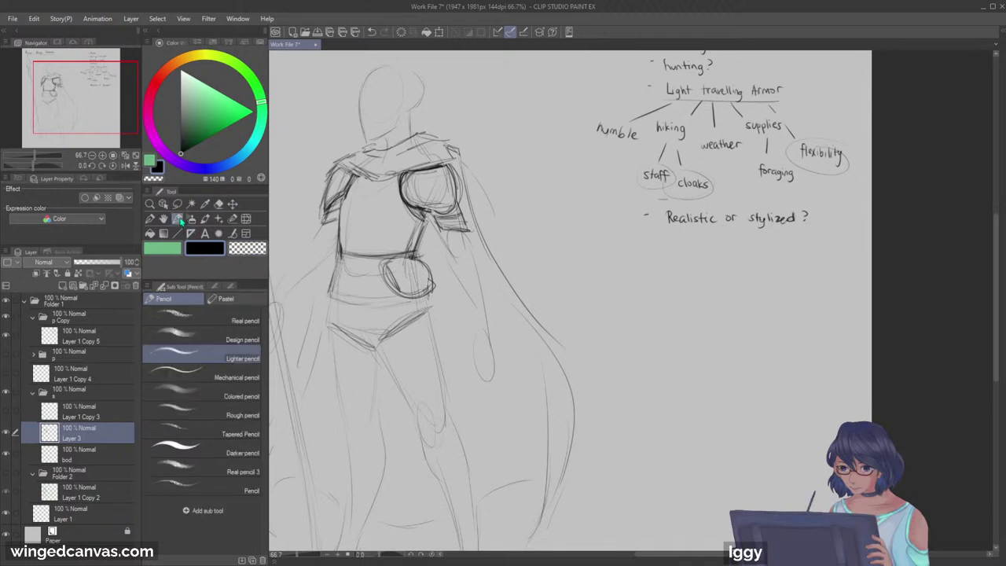
Step: Sketch a matching narrow pouch on the staff-side hip and add flap lines to the larger pouch with the Lighter pencil
mouse_move(339, 256)
mouse_down()
mouse_move(319, 297)
mouse_move(327, 271)
mouse_up()
drag(326, 265, 317, 295)
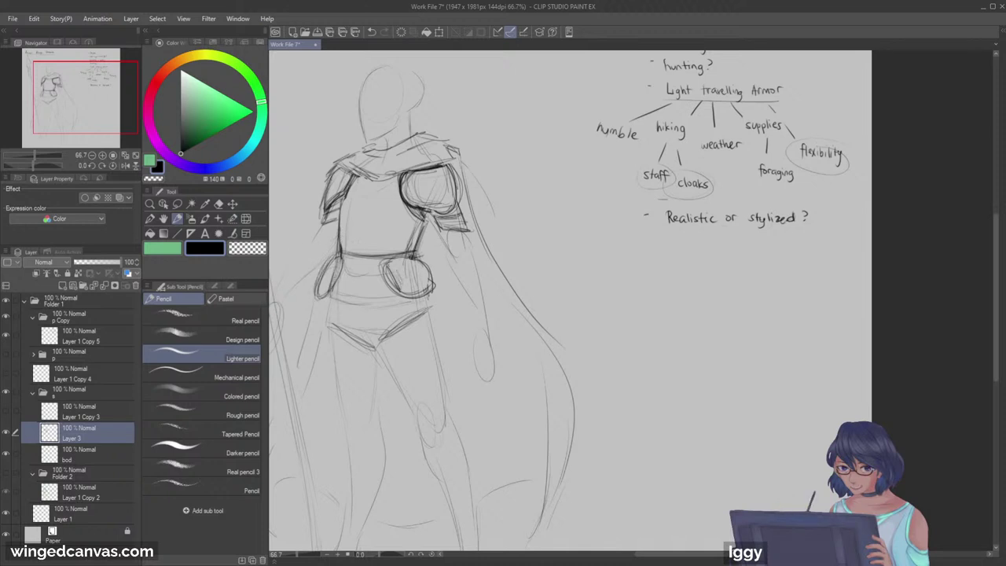
mouse_move(335, 261)
mouse_down()
mouse_move(325, 274)
mouse_move(347, 256)
mouse_move(341, 272)
mouse_up()
mouse_move(401, 272)
mouse_down()
mouse_move(433, 272)
mouse_move(409, 266)
mouse_up()
drag(415, 259, 434, 258)
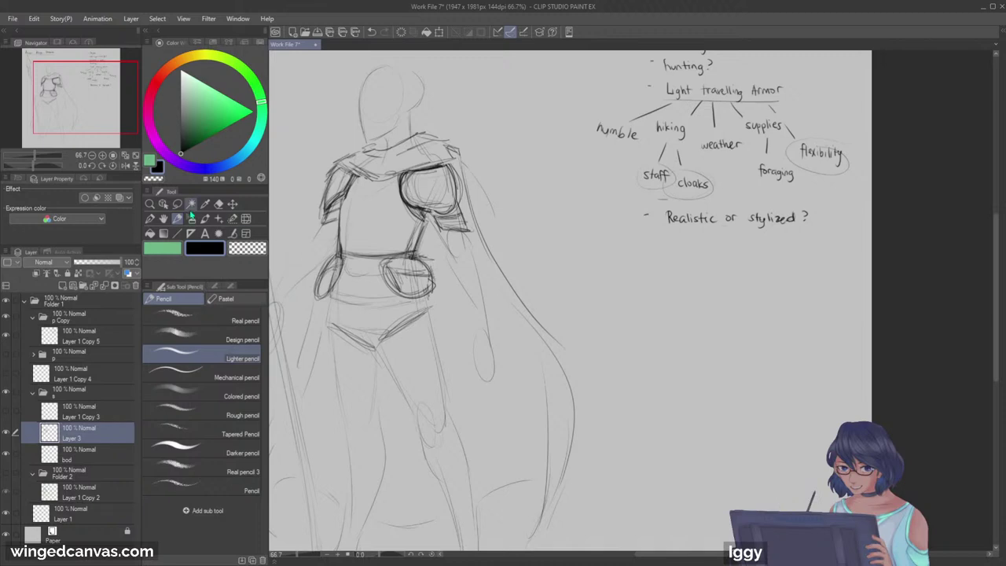
Step: Sketch a belt band with small dividing marks along the waist between the two hip pouches
click(151, 205)
drag(395, 196, 425, 200)
drag(374, 224, 422, 225)
click(177, 221)
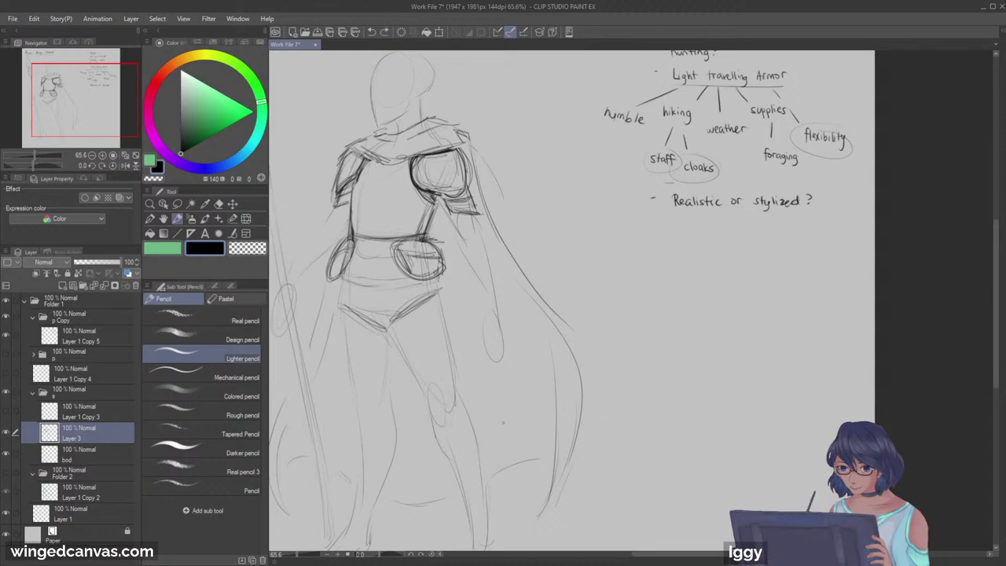
mouse_move(356, 246)
mouse_down()
mouse_move(398, 250)
mouse_move(367, 247)
mouse_move(388, 246)
mouse_up()
drag(380, 240, 386, 245)
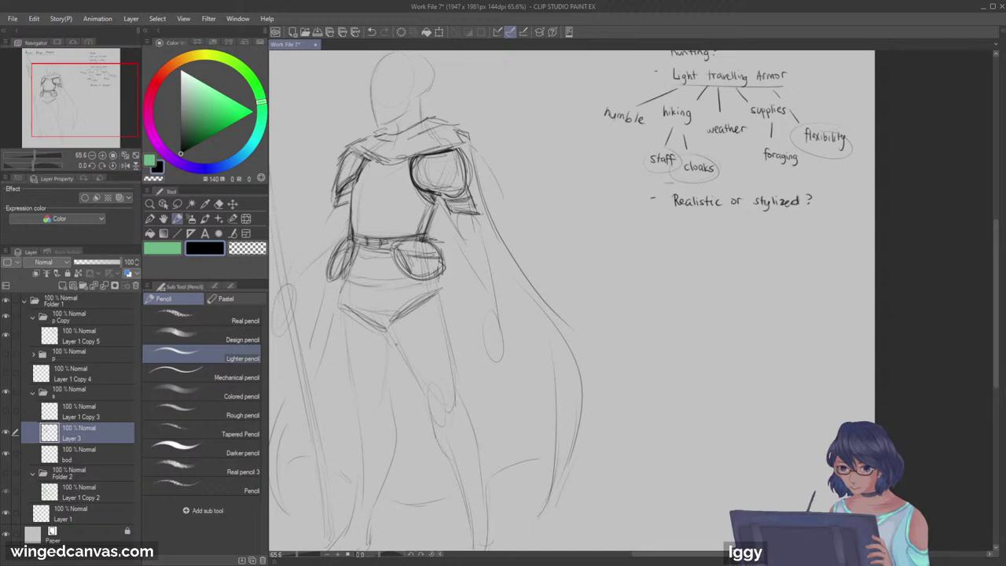
Step: Try outlining thigh plates on both legs from the hips down to above the knees, and undo strokes on the staff-side leg
drag(445, 297, 452, 352)
drag(397, 325, 417, 391)
drag(448, 324, 453, 393)
drag(338, 302, 352, 396)
drag(351, 389, 385, 383)
drag(388, 342, 389, 388)
mouse_move(387, 350)
mouse_down()
mouse_move(389, 402)
mouse_move(350, 438)
mouse_move(365, 385)
mouse_up()
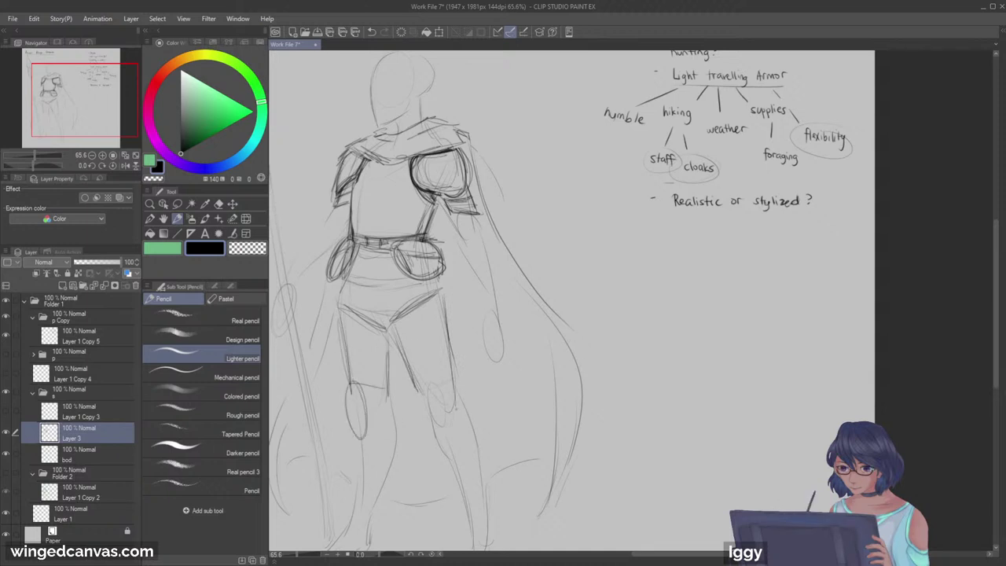
key(ctrl+z)
click(149, 204)
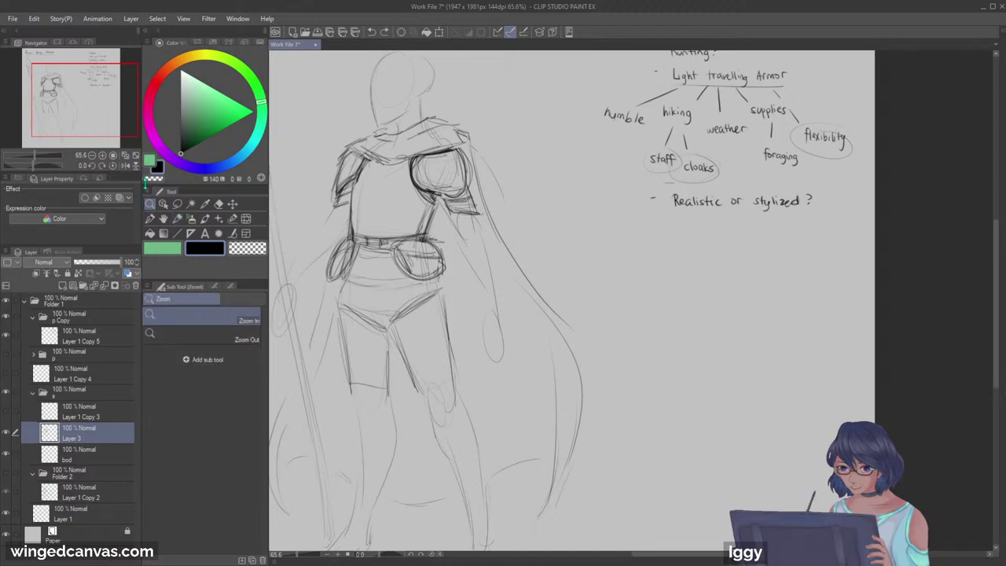
drag(94, 115, 89, 125)
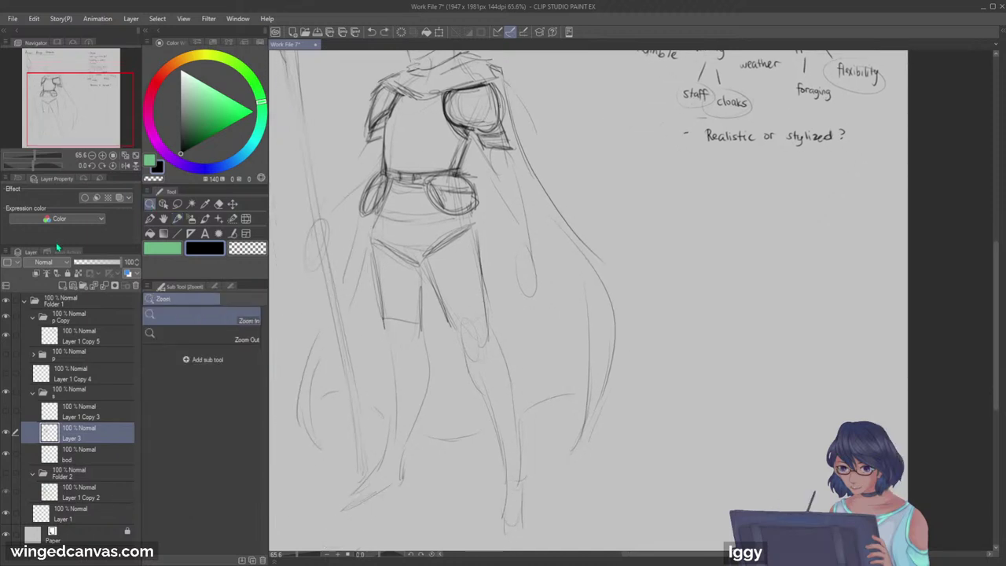
key(ctrl+z)
Step: Remove the remaining thigh plate lines and the dark V-shaped hip edge using undo and the Hard eraser
mouse_move(366, 250)
mouse_down()
mouse_move(417, 253)
mouse_move(398, 265)
mouse_move(427, 276)
mouse_up()
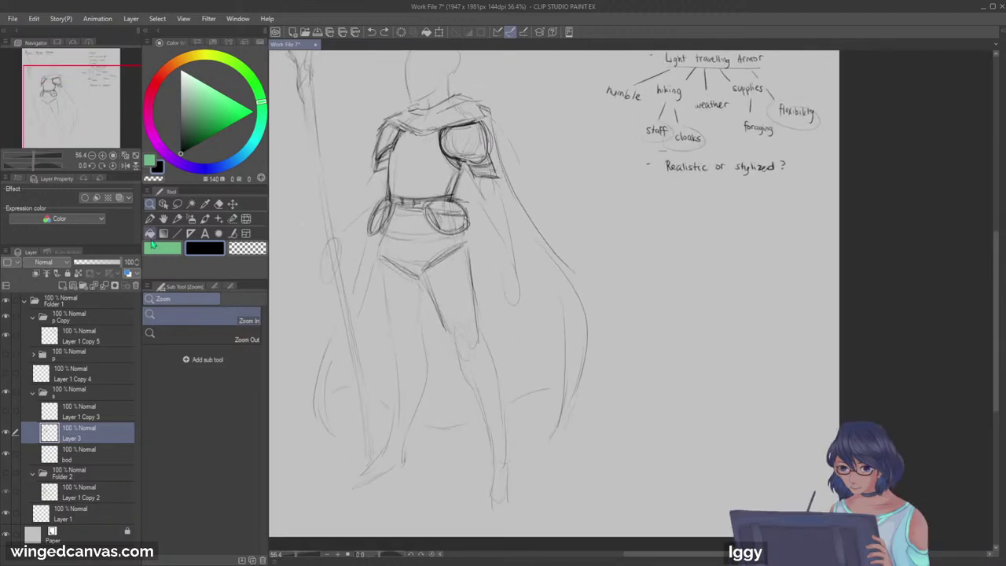
click(179, 220)
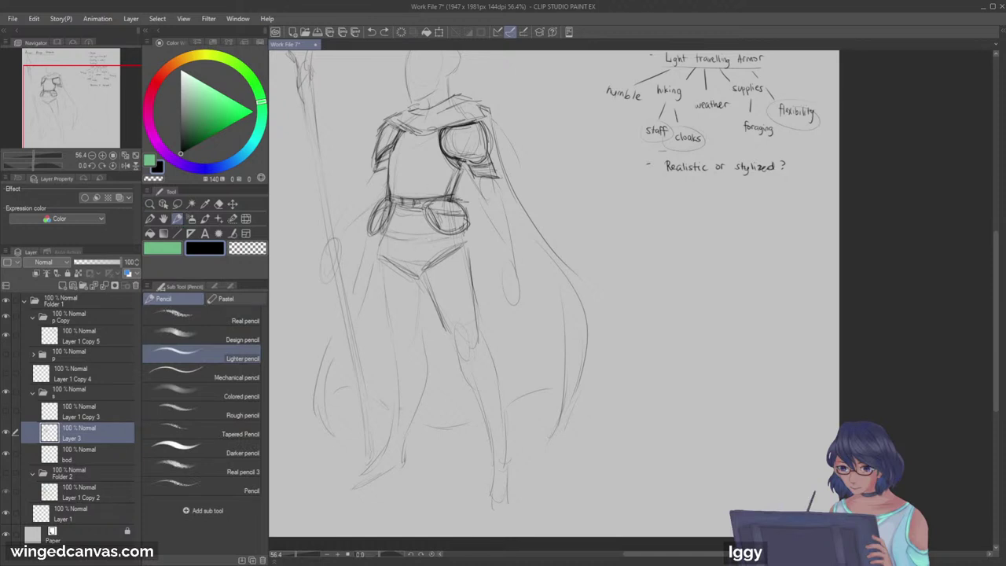
drag(381, 268, 391, 348)
key(ctrl+z)
key(ctrl+z)
click(220, 204)
mouse_move(394, 266)
mouse_down()
mouse_move(386, 258)
mouse_move(437, 278)
mouse_up()
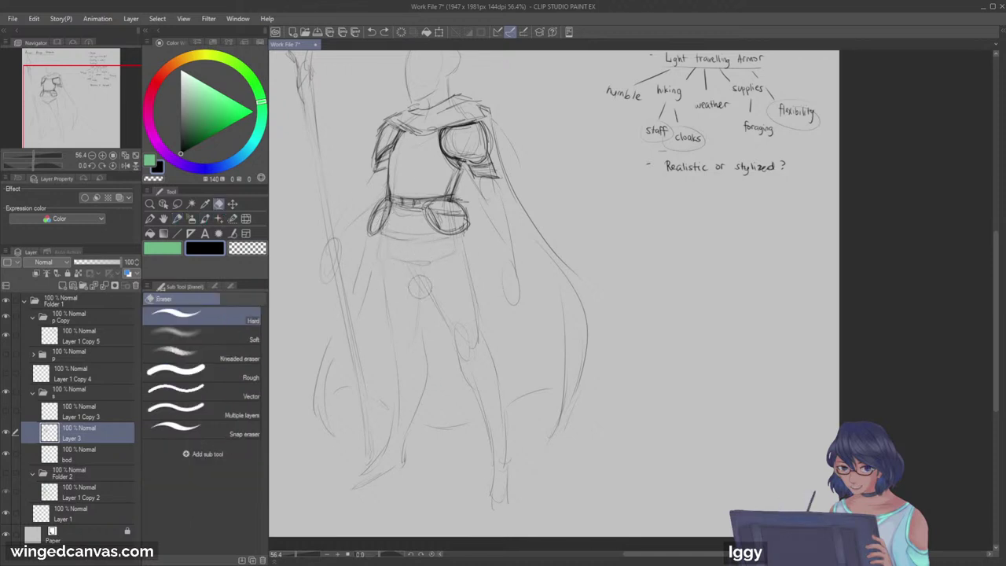
Step: Sketch an oval knee guard over each knee with the Lighter pencil
click(191, 219)
click(177, 218)
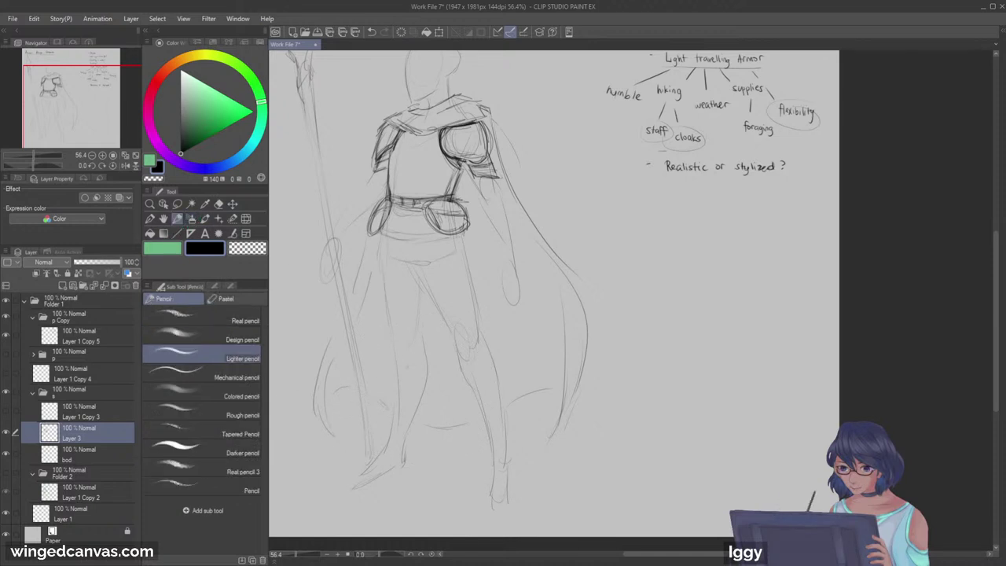
drag(388, 348, 390, 368)
drag(475, 343, 471, 375)
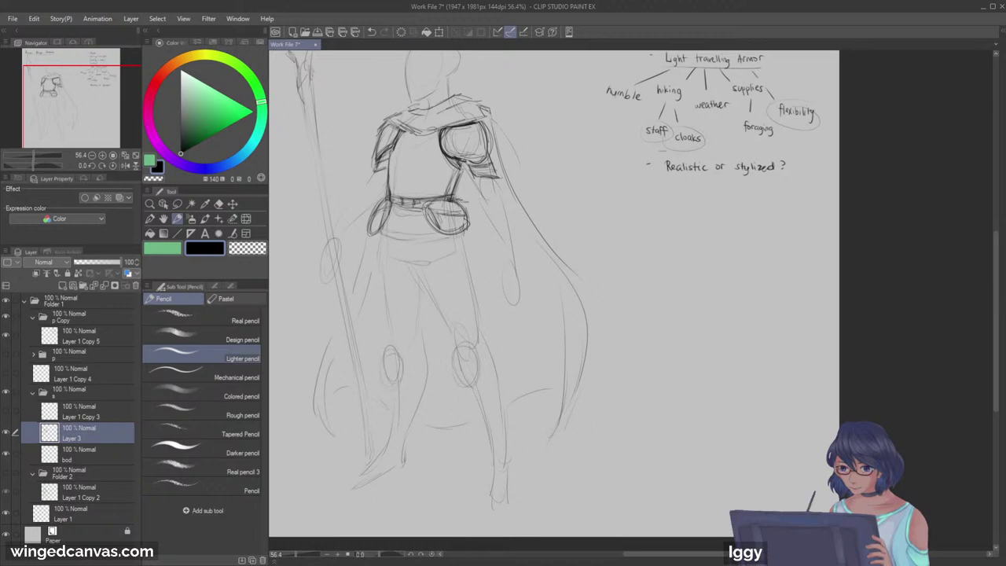
Step: Develop the staff-side knee guard into a dark, pointed plate with a side wing, undoing the unsatisfactory strokes
mouse_move(392, 348)
mouse_down()
mouse_move(394, 382)
mouse_move(417, 356)
mouse_up()
drag(409, 345, 399, 363)
mouse_move(404, 367)
mouse_down()
mouse_move(407, 384)
mouse_move(430, 380)
mouse_up()
key(ctrl+z)
key(ctrl+z)
mouse_move(421, 331)
mouse_down()
mouse_move(408, 355)
mouse_move(427, 377)
mouse_move(421, 374)
mouse_up()
key(ctrl+z)
key(ctrl+z)
key(ctrl+z)
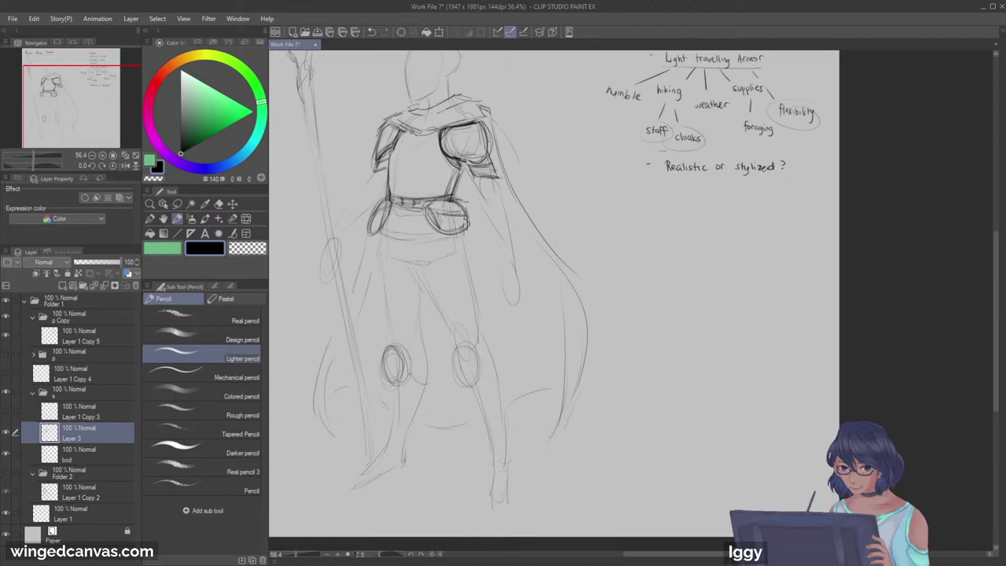
mouse_move(422, 335)
mouse_down()
mouse_move(380, 366)
mouse_move(421, 347)
mouse_move(422, 372)
mouse_move(400, 385)
mouse_move(423, 369)
mouse_move(389, 379)
mouse_move(397, 387)
mouse_up()
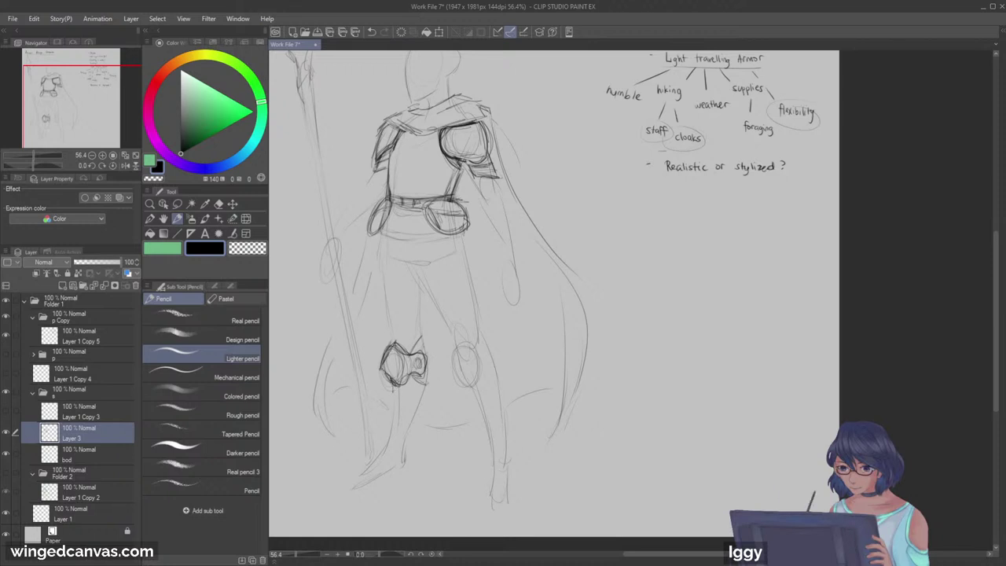
key(e)
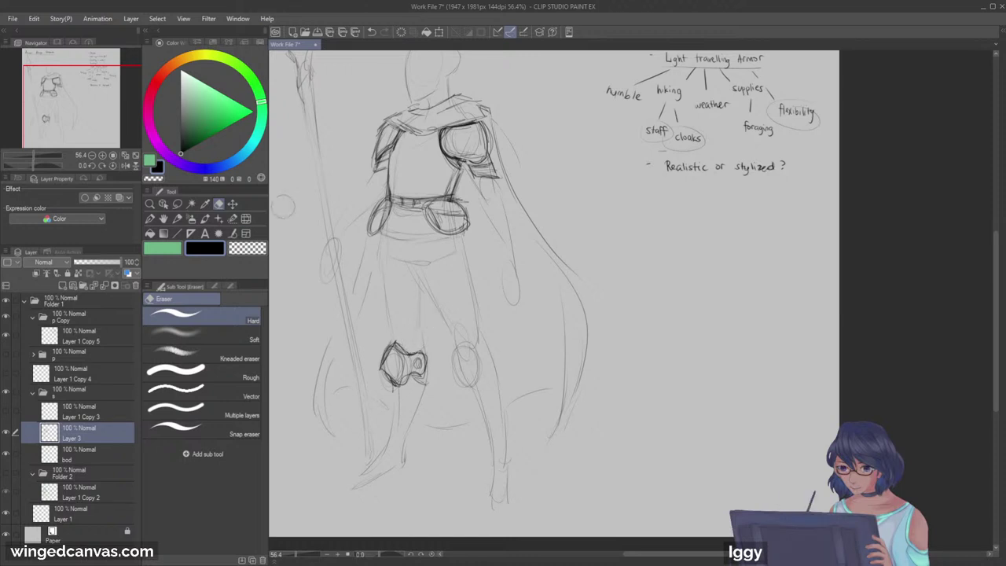
Step: Try a shin guard divided into slanted bands below the staff-side knee guard with the Lighter pencil, and undo it
click(178, 221)
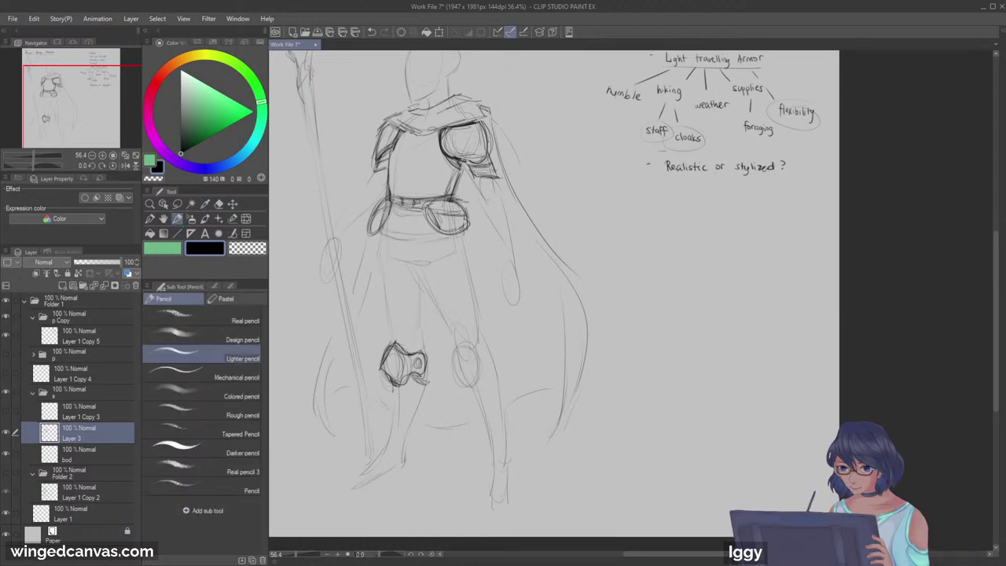
drag(391, 377, 390, 420)
mouse_move(391, 409)
mouse_down()
mouse_move(423, 394)
mouse_move(390, 405)
mouse_move(414, 376)
mouse_up()
mouse_move(389, 412)
mouse_down()
mouse_move(382, 435)
mouse_move(409, 423)
mouse_up()
mouse_move(423, 394)
mouse_down()
mouse_move(389, 432)
mouse_move(416, 412)
mouse_up()
drag(380, 451, 406, 442)
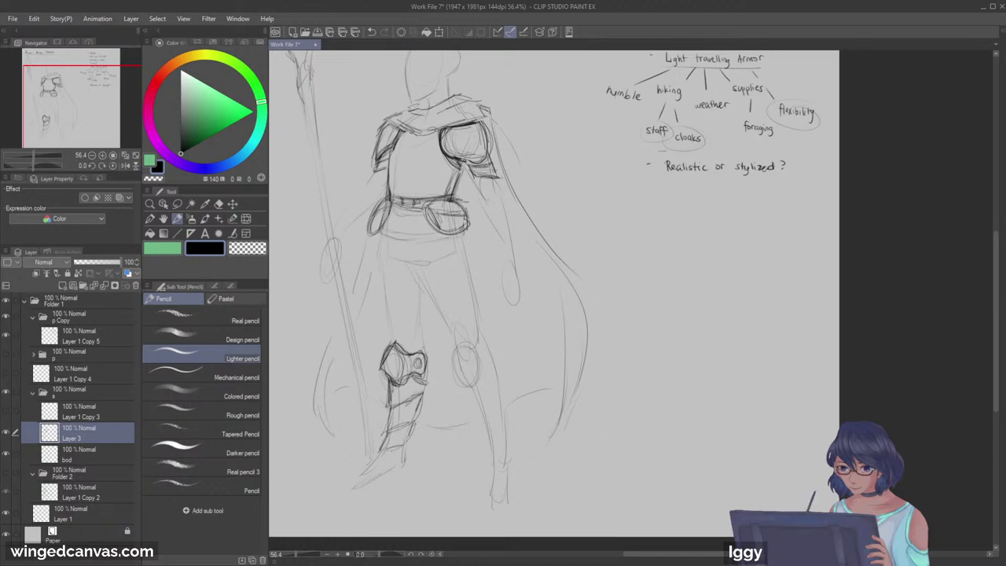
key(ctrl+z)
key(ctrl+z)
key(ctrl+z)
key(ctrl+z)
key(ctrl+z)
key(ctrl+z)
key(ctrl+z)
key(ctrl+z)
key(ctrl+z)
Step: Sketch an undivided shin guard from the staff-side knee guard down to a slanted edge at the ankle
drag(391, 404, 382, 440)
key(ctrl+z)
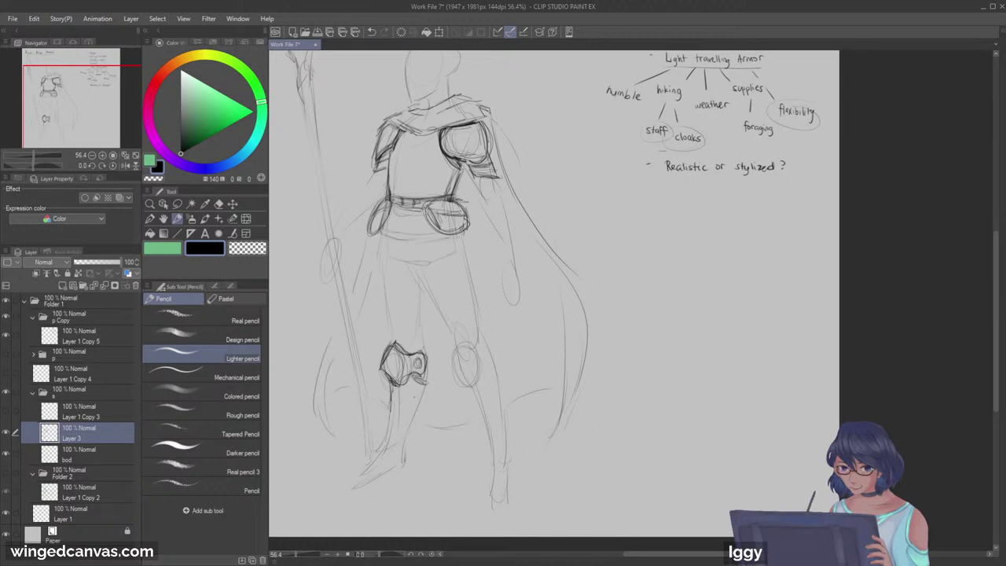
mouse_move(409, 409)
mouse_down()
mouse_move(399, 464)
mouse_move(374, 450)
mouse_move(404, 439)
mouse_up()
key(ctrl+z)
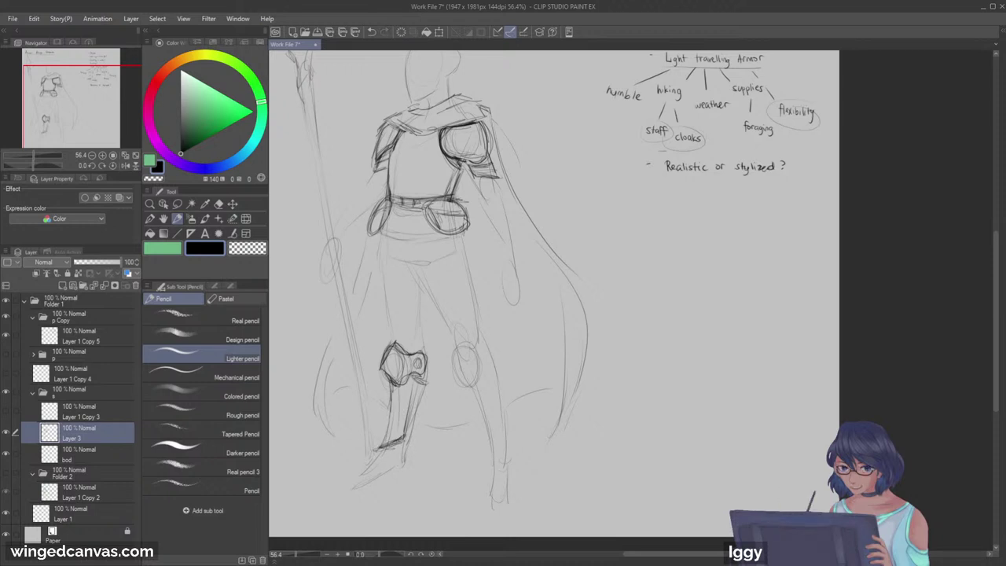
drag(415, 390, 405, 444)
drag(390, 451, 403, 447)
drag(392, 379, 389, 420)
Step: Shape the other knee's oval into an angular knee guard with a small side wing
mouse_move(461, 349)
mouse_down()
mouse_move(481, 375)
mouse_move(456, 358)
mouse_up()
mouse_move(477, 338)
mouse_down()
mouse_move(493, 371)
mouse_move(459, 350)
mouse_move(455, 374)
mouse_move(468, 383)
mouse_up()
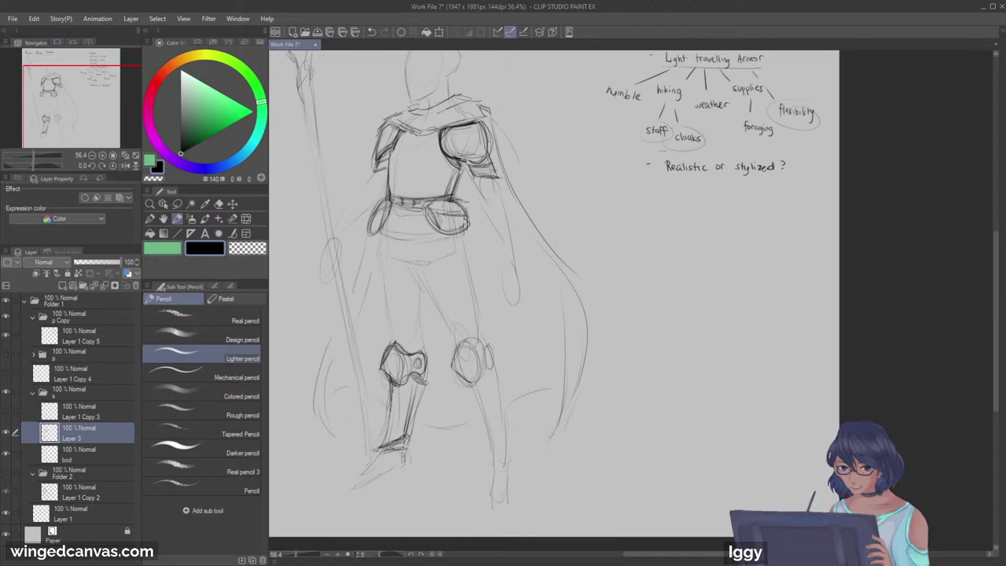
drag(470, 340, 487, 350)
mouse_move(490, 351)
mouse_down()
mouse_move(488, 363)
mouse_move(492, 350)
mouse_up()
Step: Sketch the inner edge and pointed ankle end of the shin guard on the leg away from the staff
drag(143, 204, 144, 203)
drag(68, 104, 75, 112)
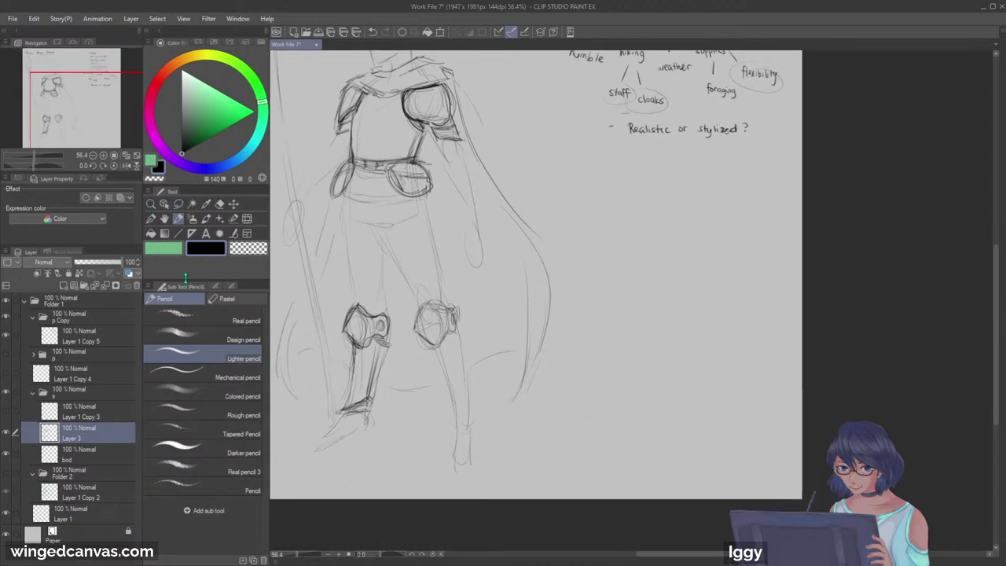
click(151, 204)
click(447, 376)
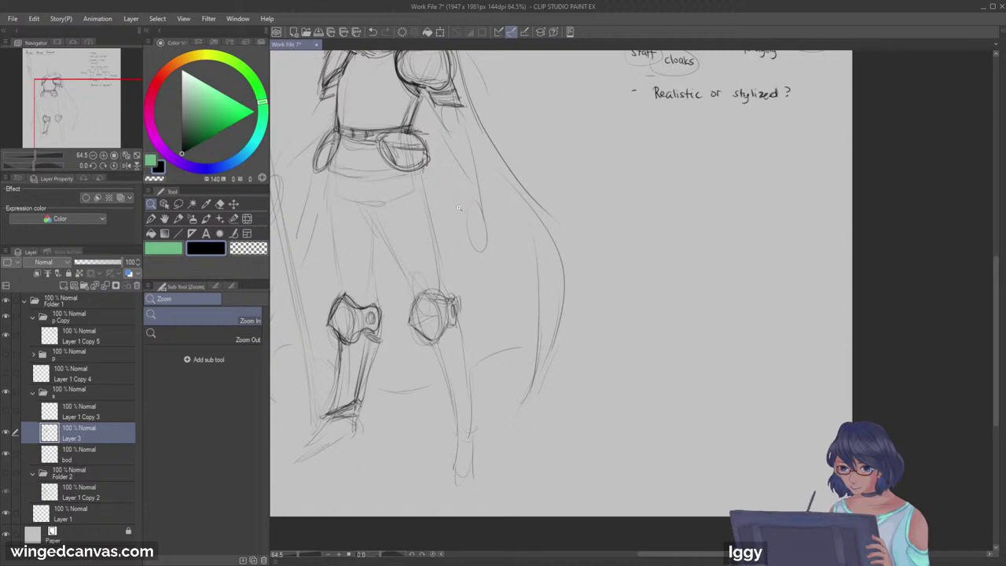
click(178, 219)
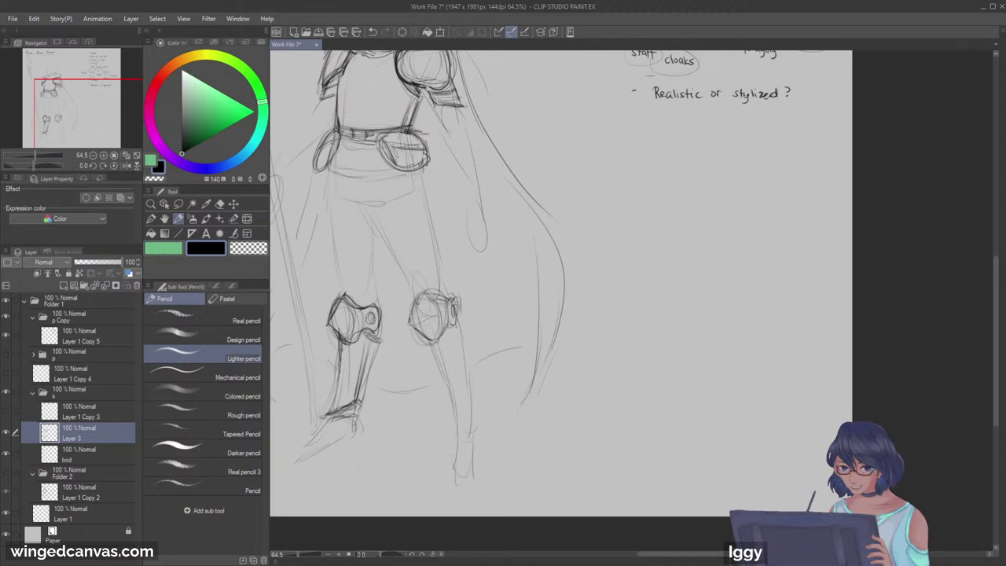
drag(450, 378, 448, 413)
mouse_move(461, 407)
mouse_down()
mouse_move(470, 419)
mouse_move(458, 427)
mouse_up()
key(ctrl+z)
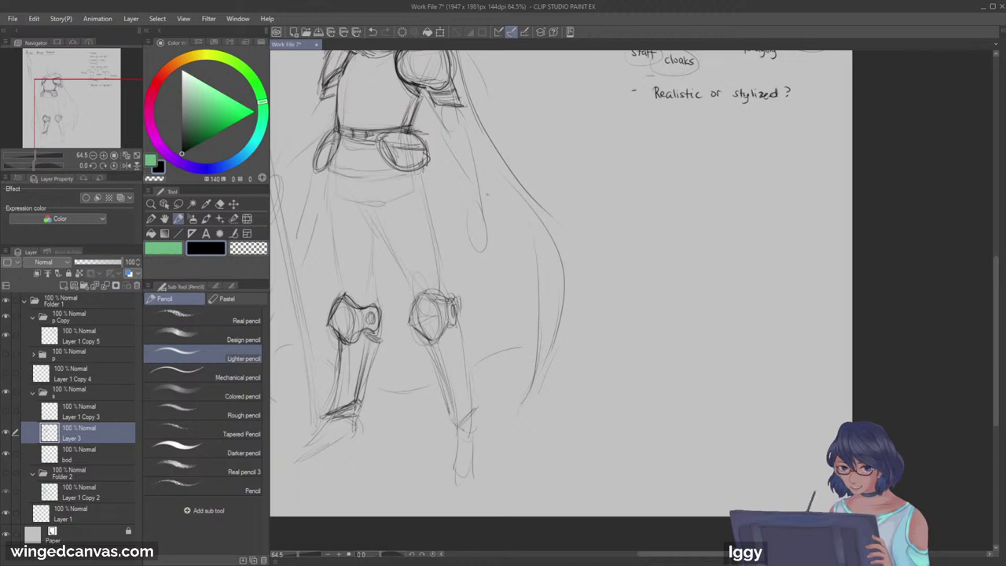
Step: Reinforce both long sides of that second shin guard from the knee guard down to the ankle
drag(458, 328, 474, 380)
drag(460, 330, 473, 394)
drag(437, 345, 456, 409)
drag(433, 353, 453, 404)
drag(473, 363, 477, 402)
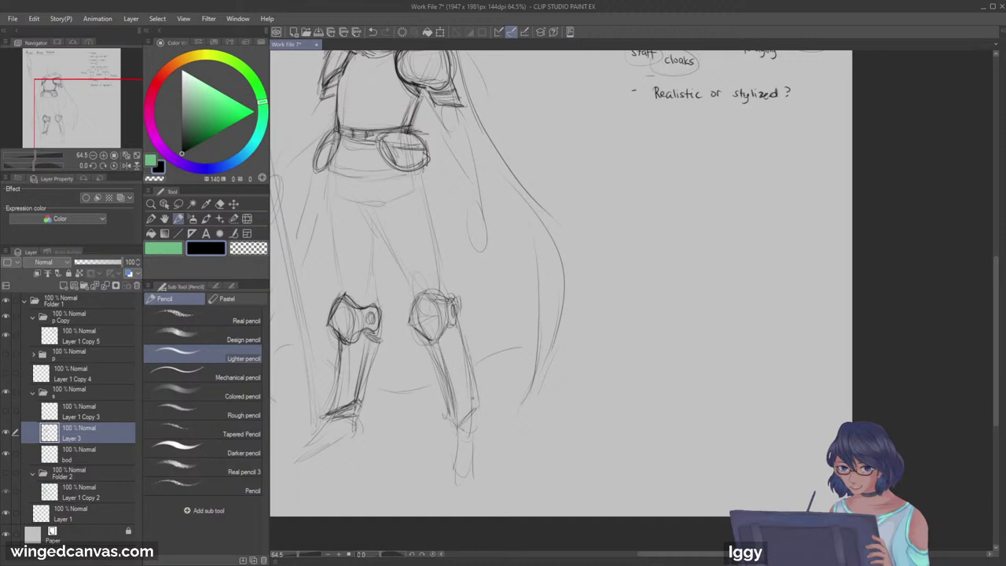
Step: Sketch small ankle plates below both shin guards over the tops of the feet
drag(99, 115, 102, 125)
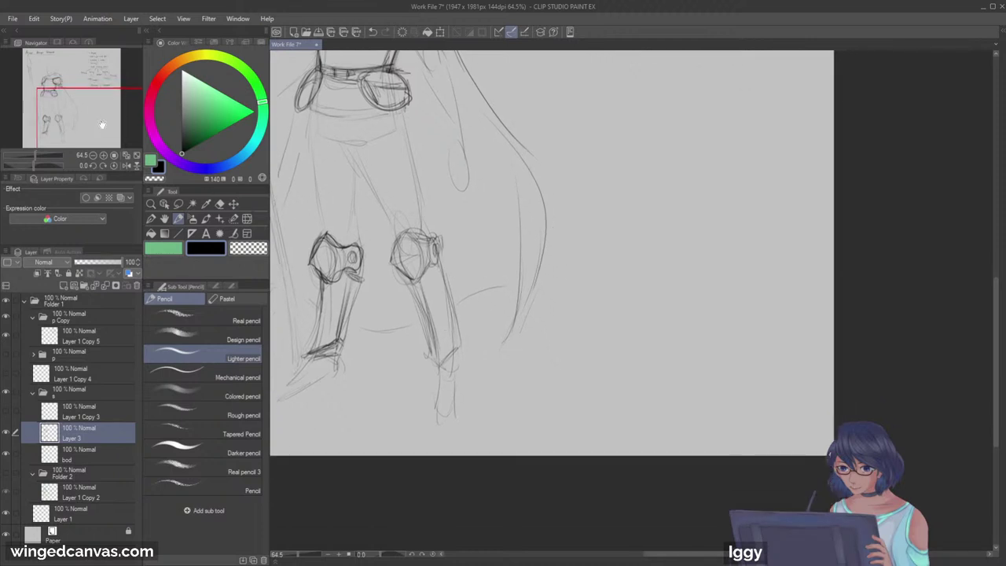
drag(432, 365, 444, 371)
mouse_move(443, 369)
mouse_down()
mouse_move(457, 360)
mouse_move(430, 383)
mouse_move(450, 382)
mouse_up()
mouse_move(320, 354)
mouse_down()
mouse_move(317, 370)
mouse_move(296, 375)
mouse_move(318, 367)
mouse_up()
drag(321, 355, 314, 372)
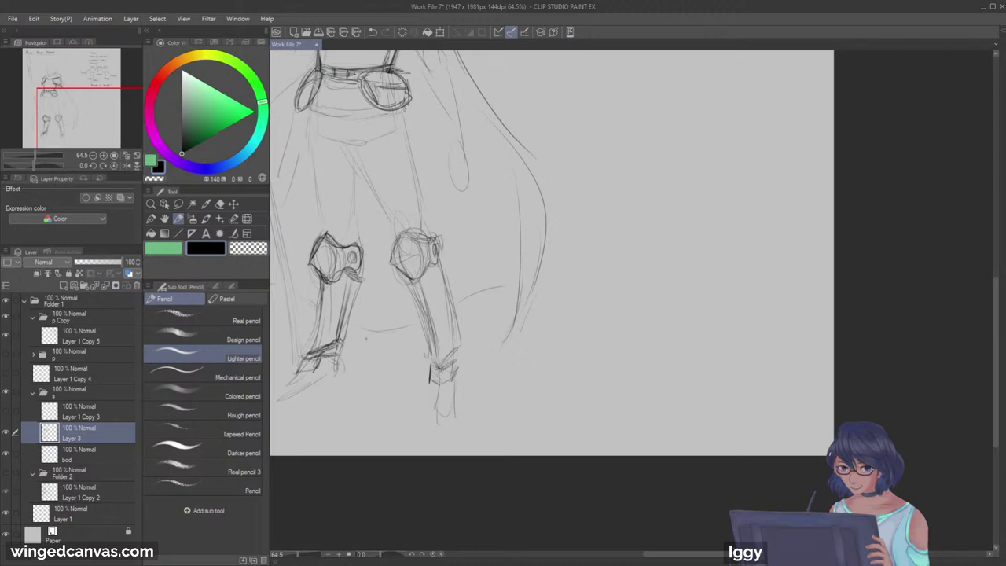
Step: Sketch the armoured boots on both feet, outlining the pointed toe of one and the front-facing shape of the other
drag(302, 372, 279, 390)
drag(87, 126, 77, 128)
mouse_move(357, 372)
mouse_down()
mouse_move(348, 386)
mouse_move(411, 370)
mouse_up()
drag(508, 370, 504, 404)
mouse_move(505, 401)
mouse_down()
mouse_move(515, 378)
mouse_move(515, 409)
mouse_move(540, 363)
mouse_move(528, 405)
mouse_up()
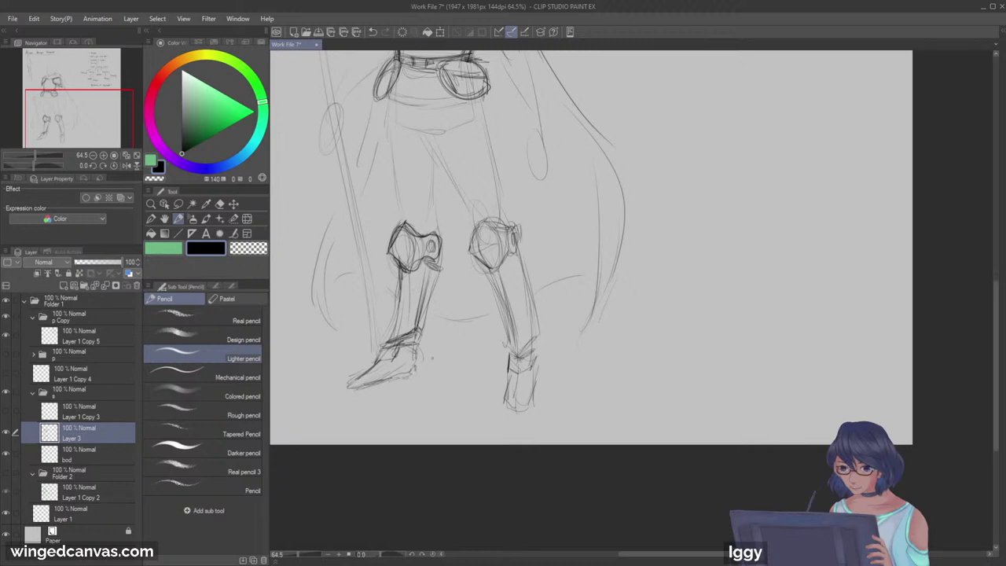
Step: Sketch baggy trousers on both legs from the belt down to the knee guards, reinforcing the outer contours
mouse_move(62, 130)
mouse_down()
mouse_move(58, 114)
mouse_move(100, 115)
mouse_up()
click(151, 205)
scroll(430, 315, down, 2)
click(178, 218)
drag(412, 273, 417, 376)
drag(453, 315, 459, 394)
drag(440, 297, 476, 383)
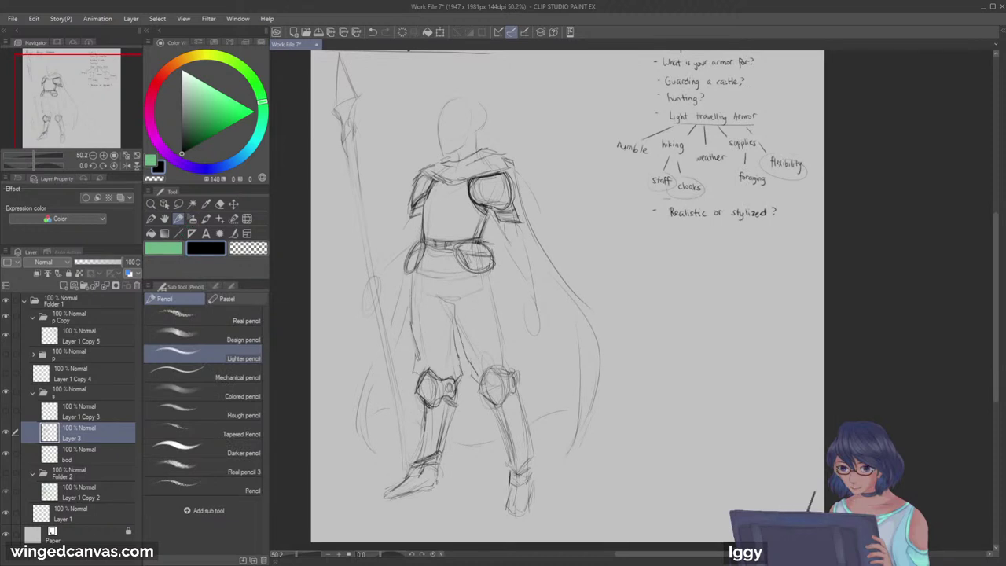
mouse_move(524, 291)
mouse_down()
mouse_move(497, 357)
mouse_move(525, 375)
mouse_move(494, 283)
mouse_up()
drag(103, 113, 105, 103)
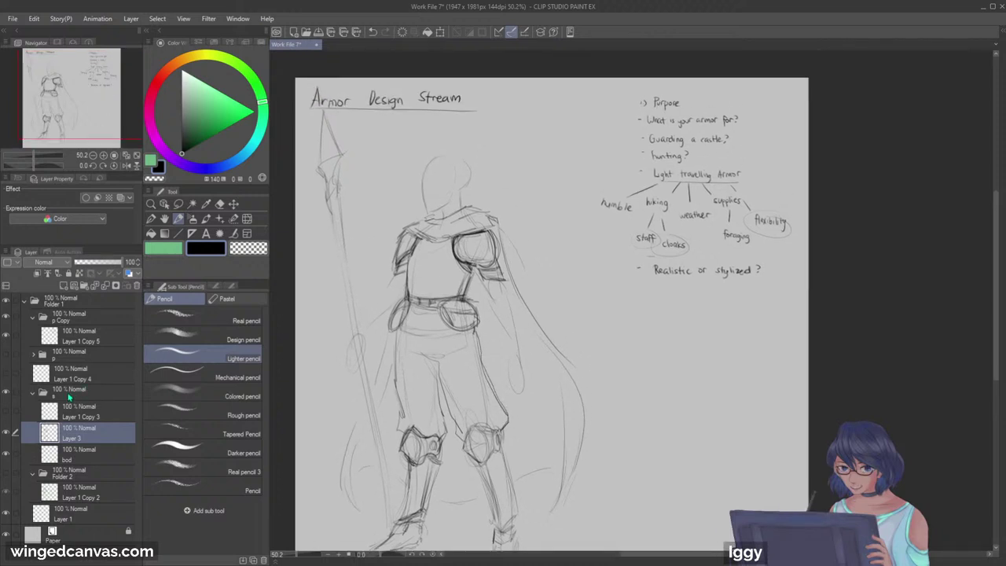
drag(476, 334, 509, 431)
drag(396, 351, 399, 396)
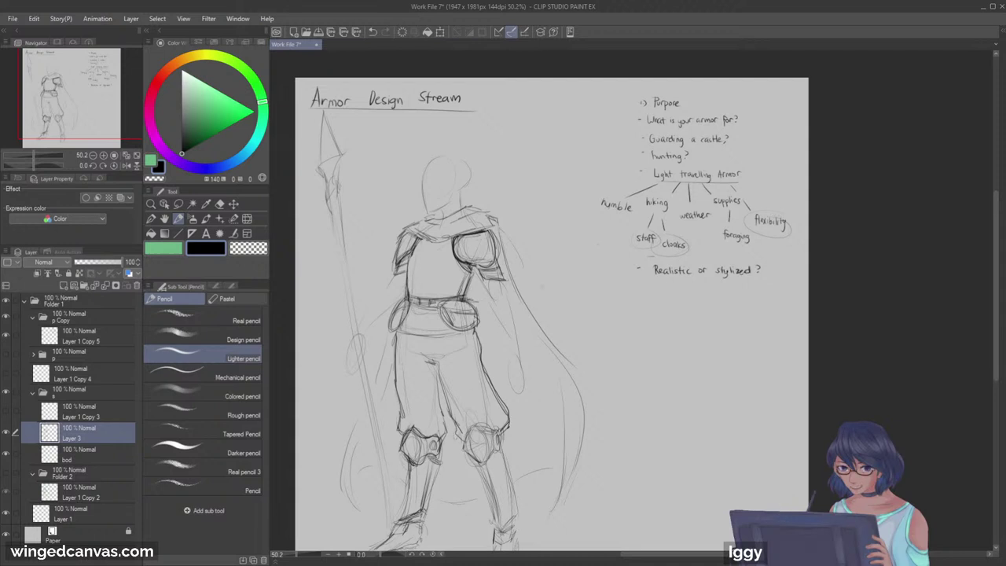
Step: Doodle a tiny rounded knight with an oval shield and a spear between the figure and the notes
mouse_move(561, 290)
mouse_down()
mouse_move(598, 297)
mouse_move(584, 323)
mouse_up()
drag(575, 283, 580, 293)
drag(603, 259, 596, 293)
drag(551, 315, 553, 280)
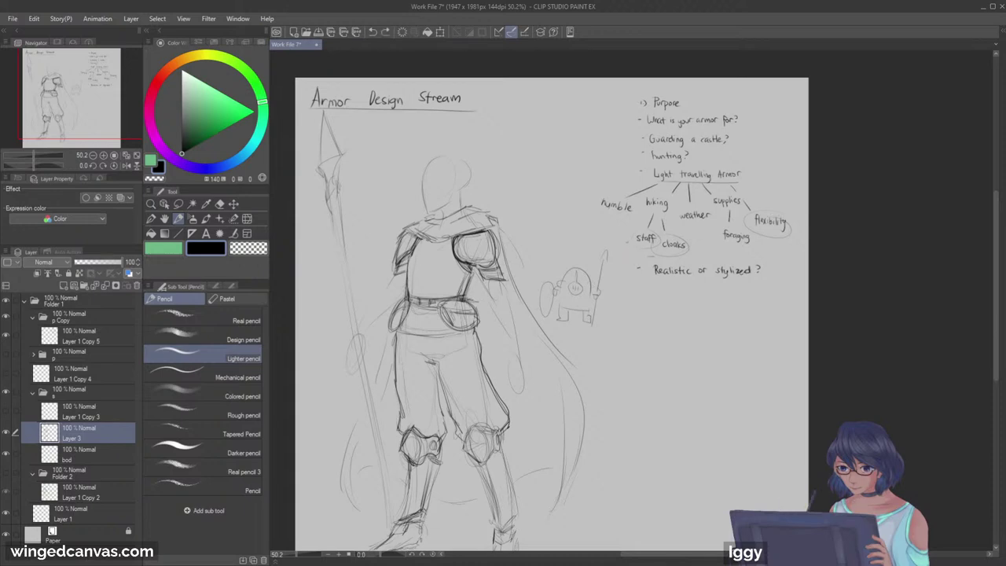
Step: Undo all strokes of the tiny knight doodle
key(ctrl+z)
key(ctrl+z)
key(ctrl+z)
key(ctrl+z)
key(ctrl+z)
key(ctrl+z)
key(ctrl+z)
Step: Sketch flared bracers on both forearms with the Lighter pencil, refining the edge near the lowered hand
click(151, 204)
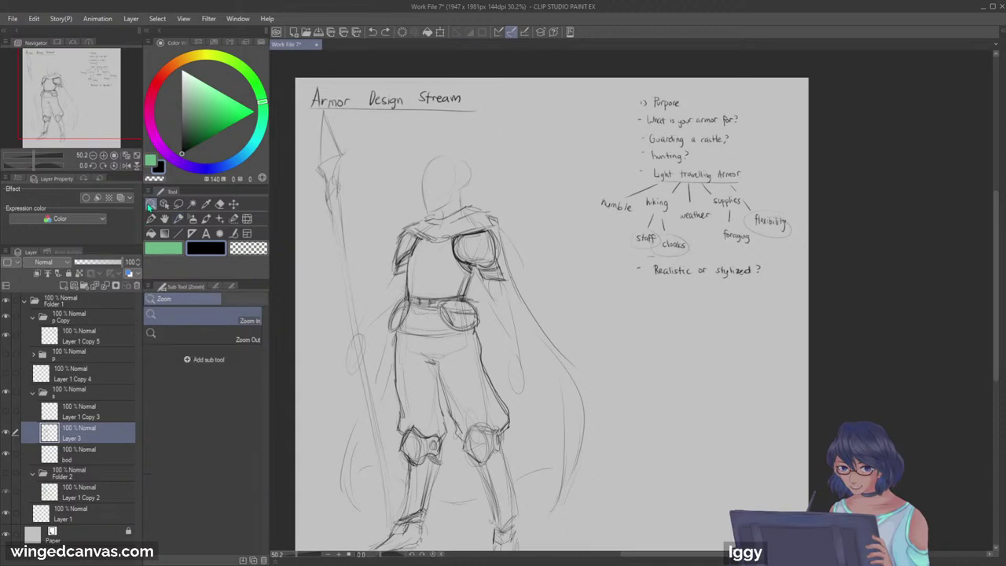
drag(609, 313, 612, 312)
click(179, 219)
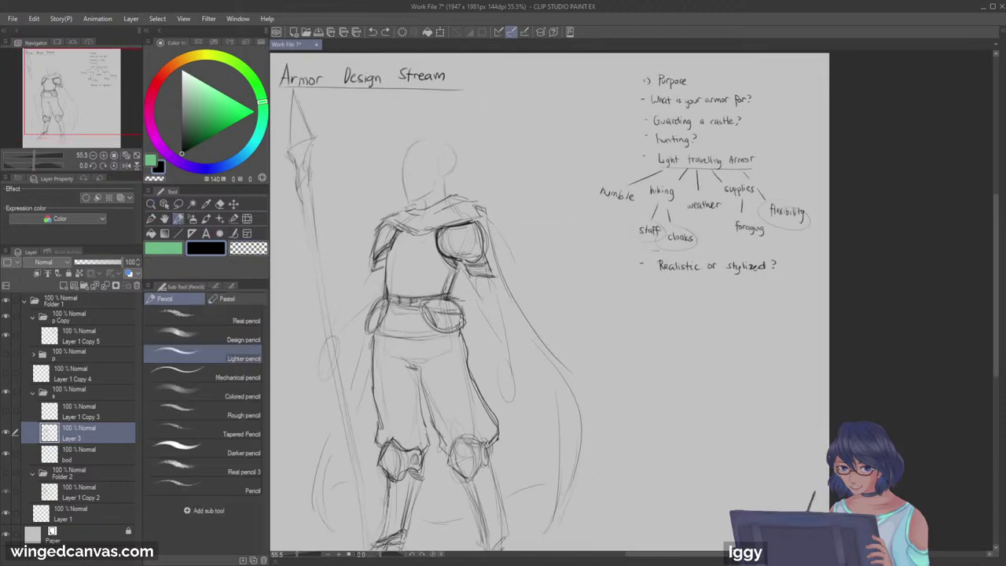
mouse_move(471, 309)
mouse_down()
mouse_move(494, 295)
mouse_move(478, 326)
mouse_move(504, 309)
mouse_move(480, 328)
mouse_up()
drag(482, 336, 492, 362)
drag(369, 290, 353, 299)
mouse_move(365, 291)
mouse_down()
mouse_move(369, 305)
mouse_move(349, 317)
mouse_move(341, 341)
mouse_up()
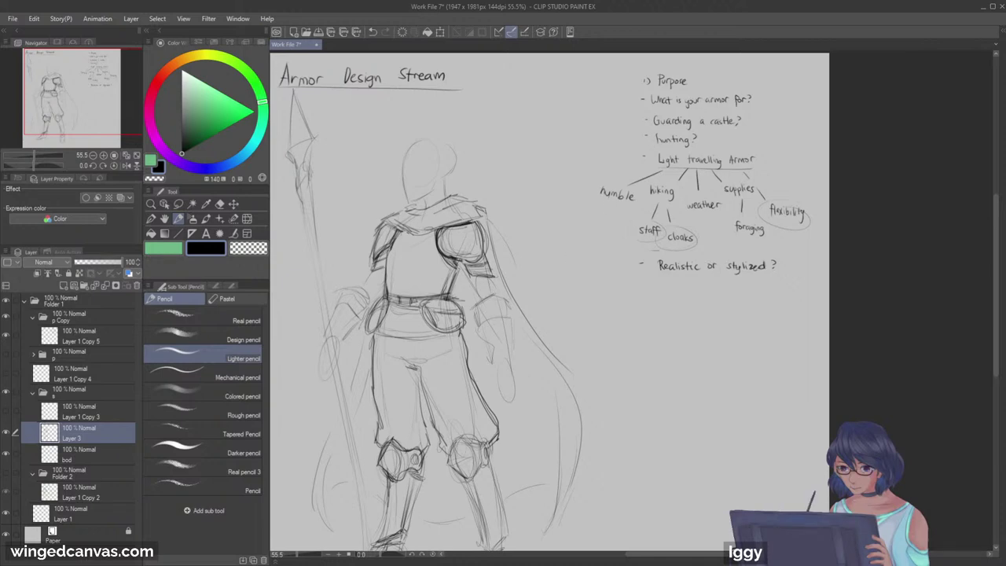
drag(514, 334, 512, 363)
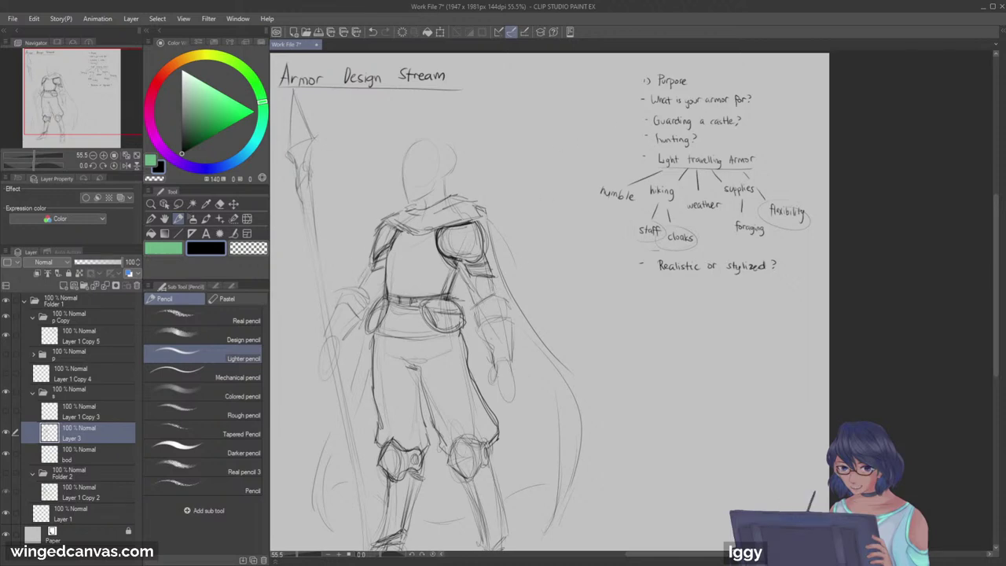
click(150, 206)
drag(425, 181, 386, 184)
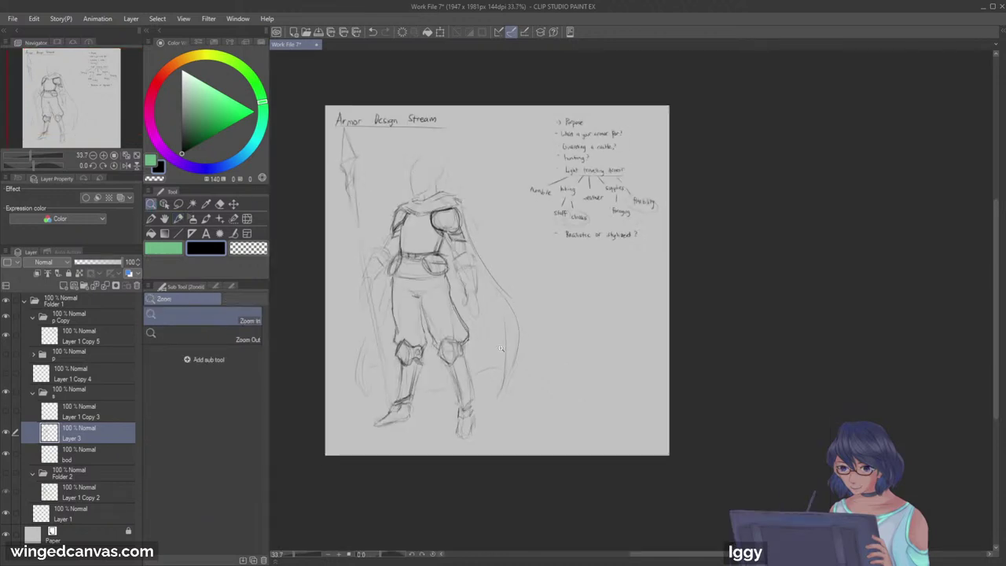
drag(491, 342, 504, 340)
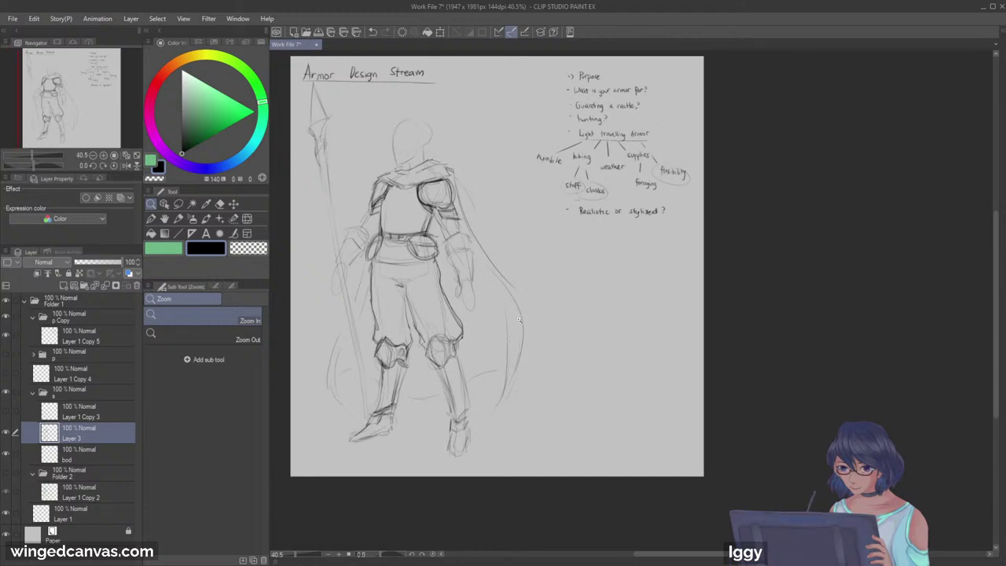
key(ctrl+t)
drag(580, 455, 539, 399)
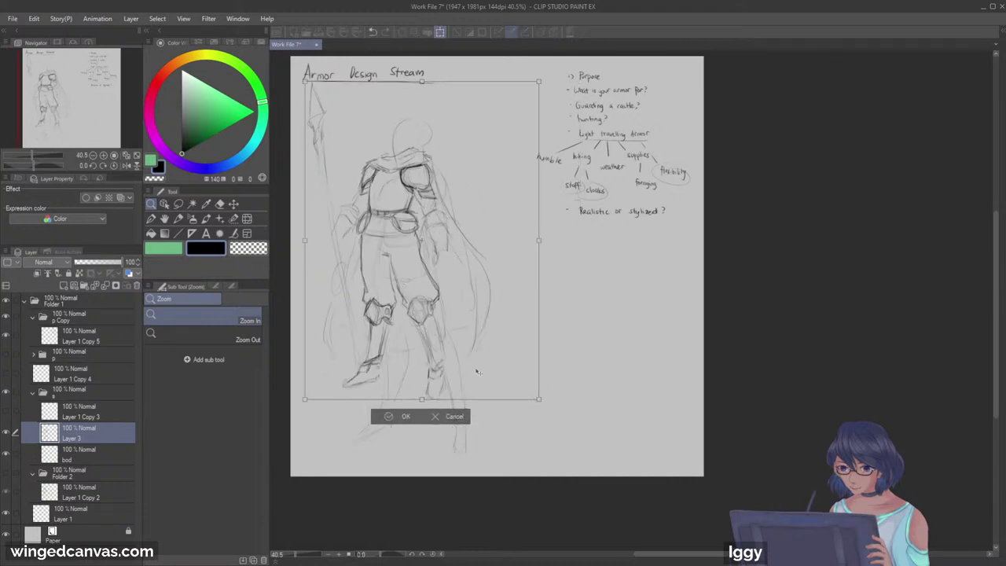
click(453, 416)
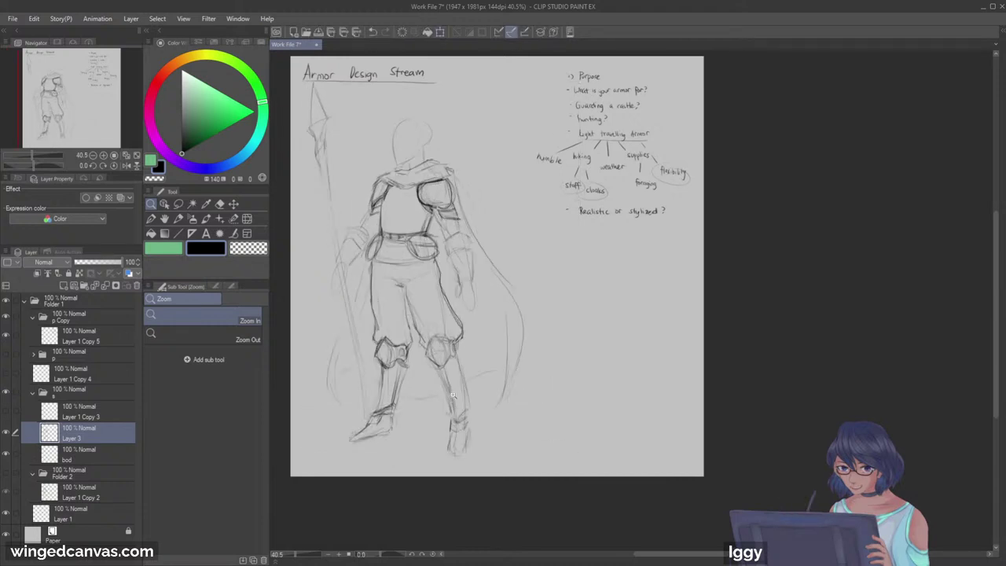
Step: Duplicate the bod and Layer 3 layers and merge the two copies into a single layer
click(94, 456)
ctrl+click(95, 434)
key(ctrl+c)
key(ctrl+v)
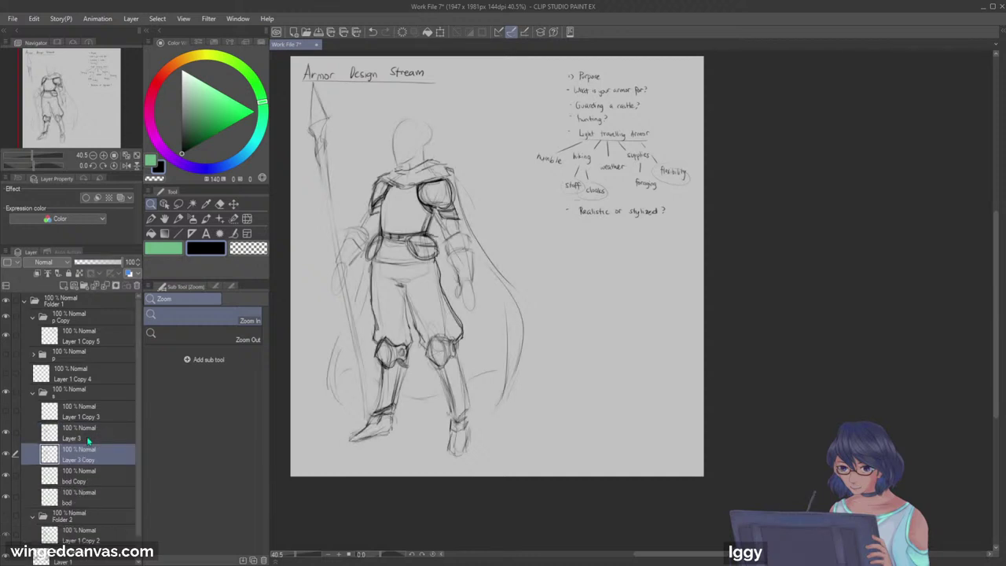
ctrl+click(94, 478)
key(shift+alt+e)
Step: Move the merged copy above Layer 3 in the layer stack and hide Layer 3
drag(83, 454, 91, 431)
click(6, 459)
click(6, 459)
click(7, 460)
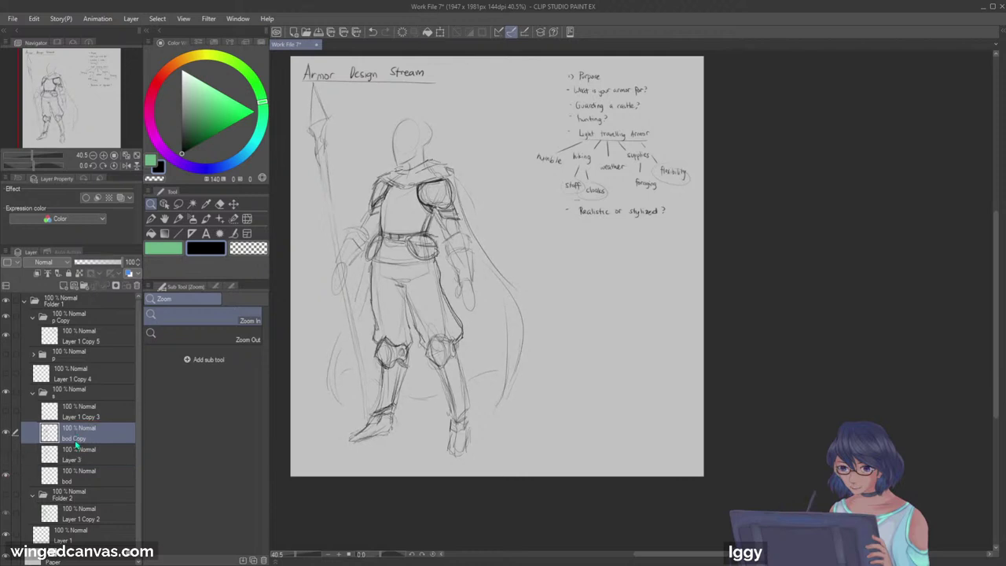
Step: Scale the merged armor figure down and place it beneath the written notes
key(ctrl+t)
drag(580, 458, 466, 300)
click(368, 315)
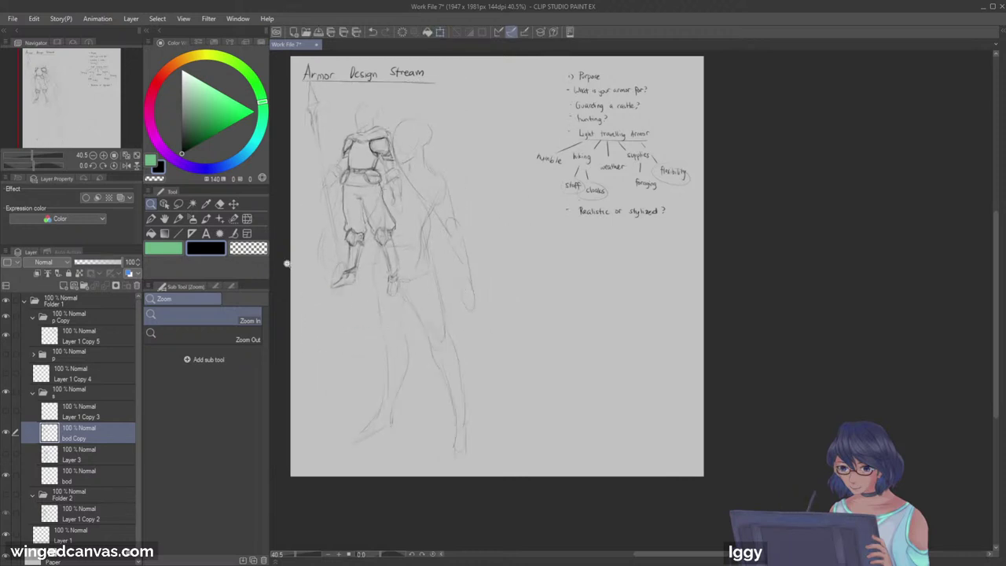
click(235, 204)
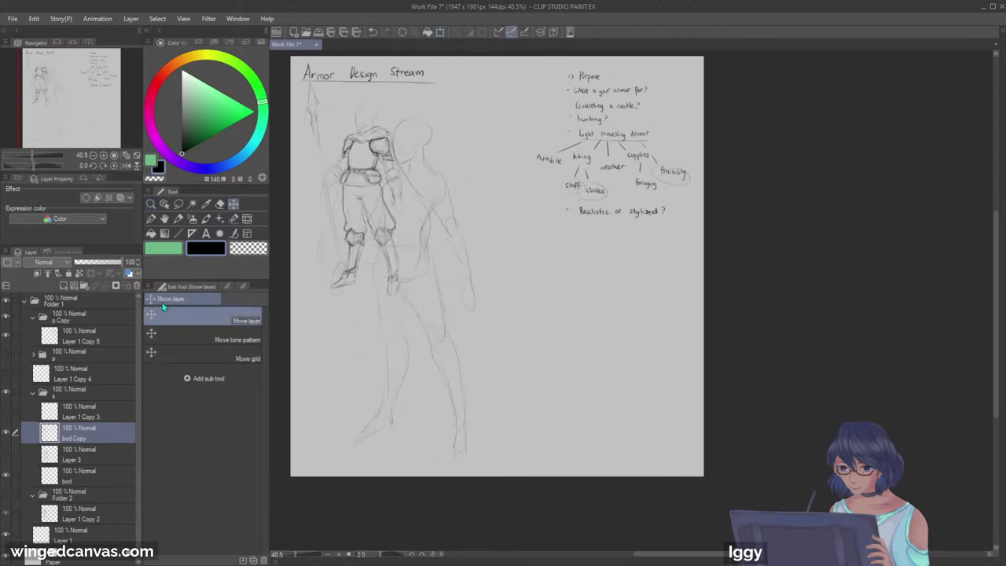
mouse_move(414, 209)
mouse_down()
mouse_move(542, 272)
mouse_move(618, 363)
mouse_move(647, 359)
mouse_up()
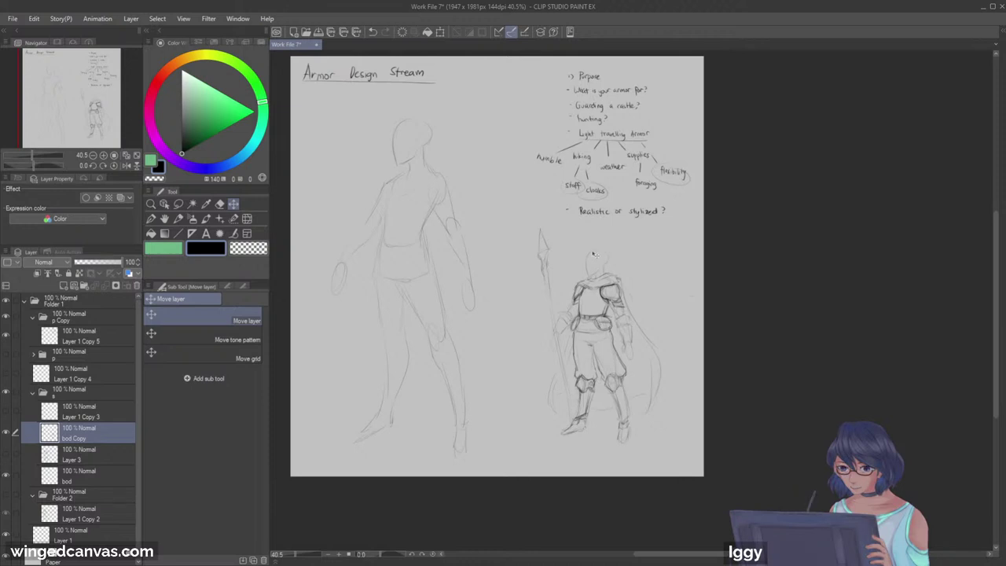
click(150, 203)
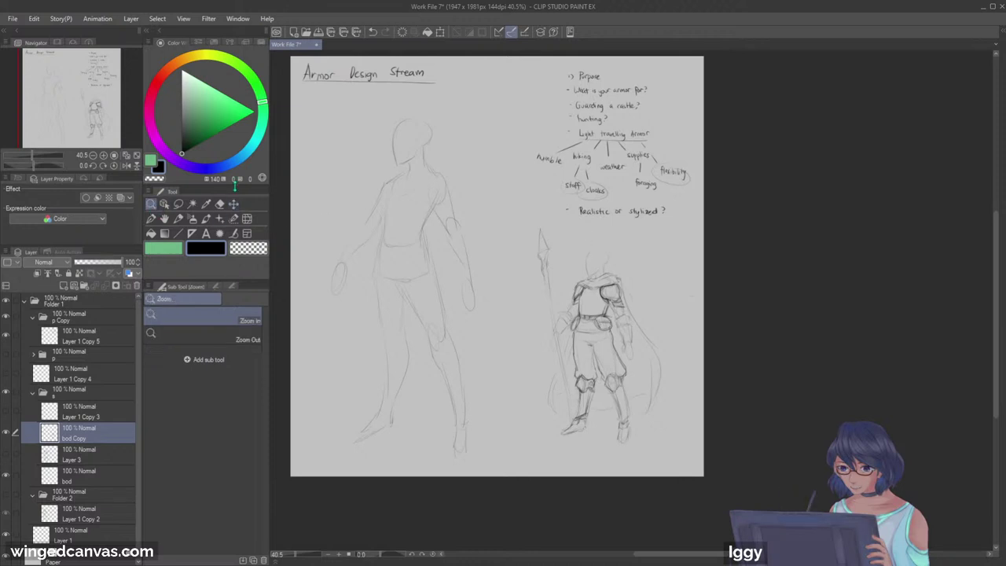
click(430, 119)
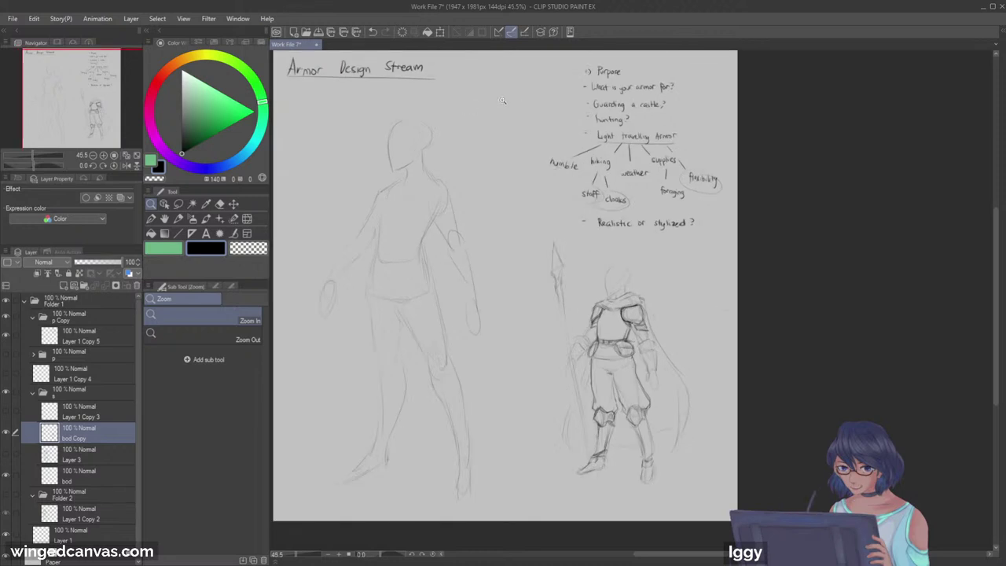
drag(76, 103, 89, 93)
click(388, 244)
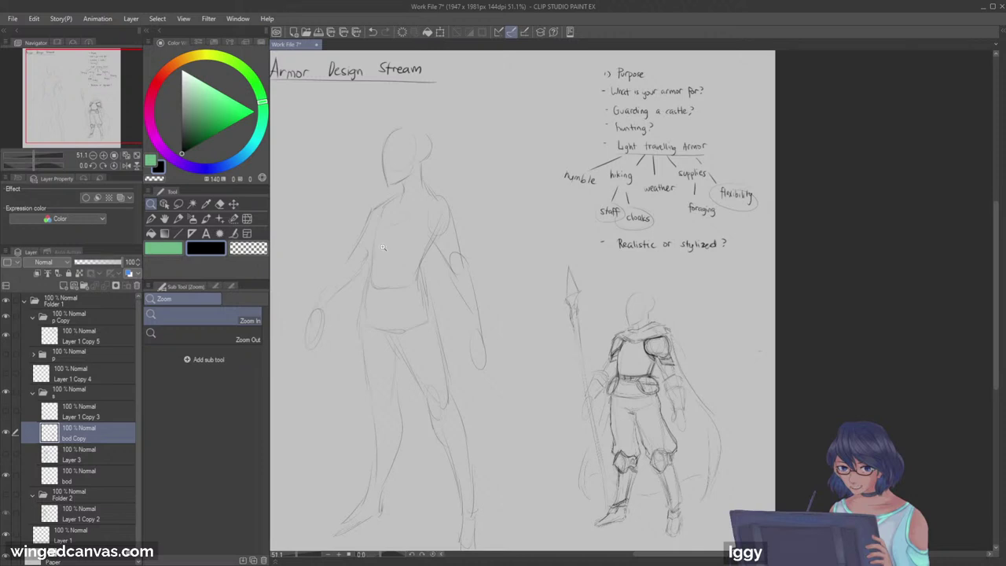
click(416, 177)
click(181, 220)
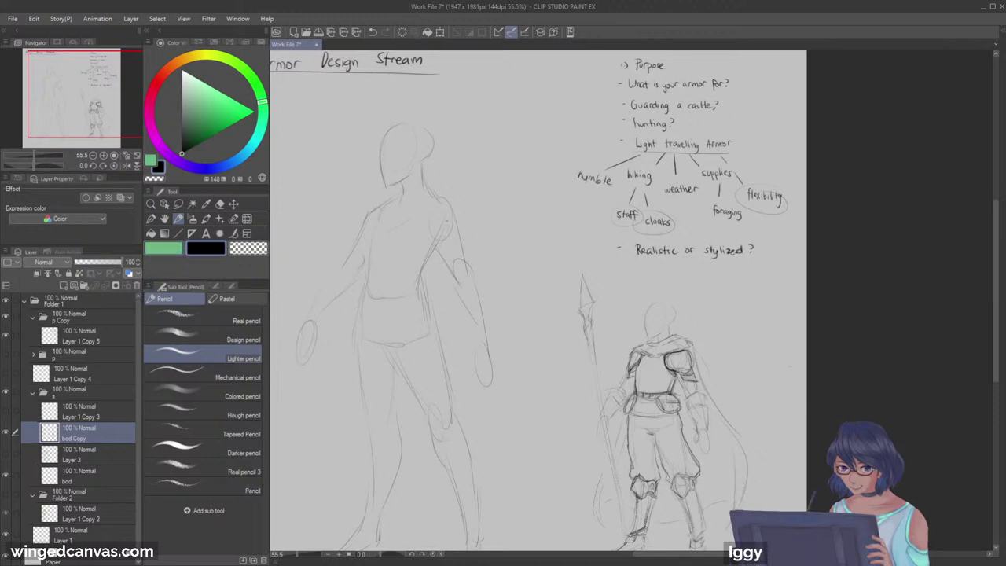
key(slash)
click(462, 211)
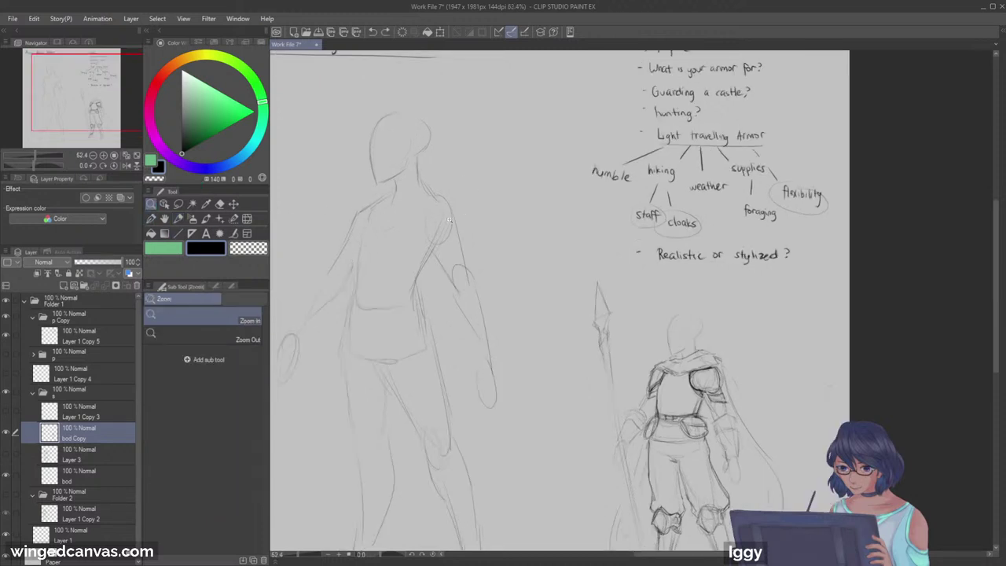
Step: Move the bod Copy layer below bod and add a new empty layer directly above bod
click(6, 434)
click(6, 434)
drag(92, 437, 84, 486)
click(83, 460)
click(63, 288)
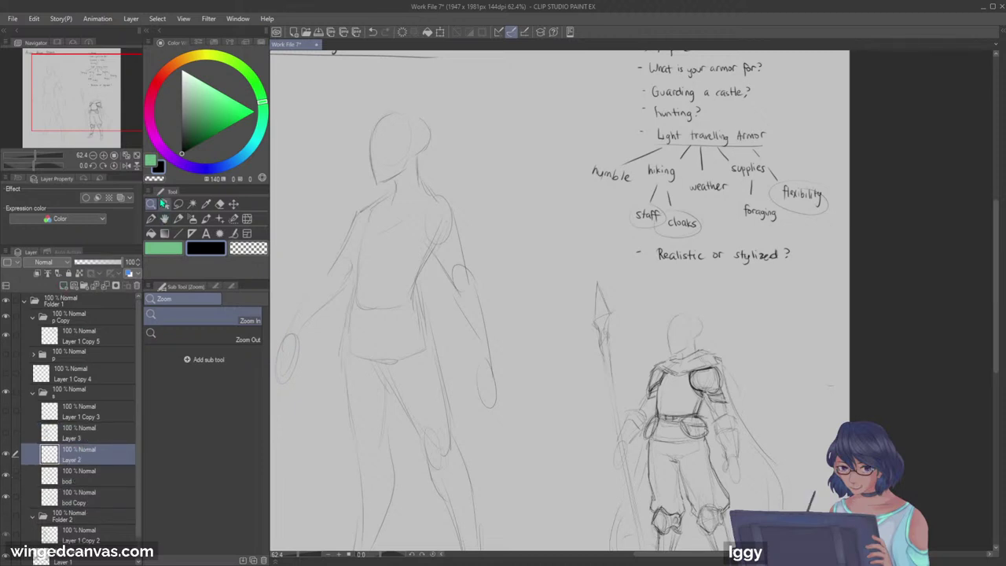
Step: Sketch large flared pauldrons extending from both shoulders of the bare body on the new layer
drag(418, 214, 383, 211)
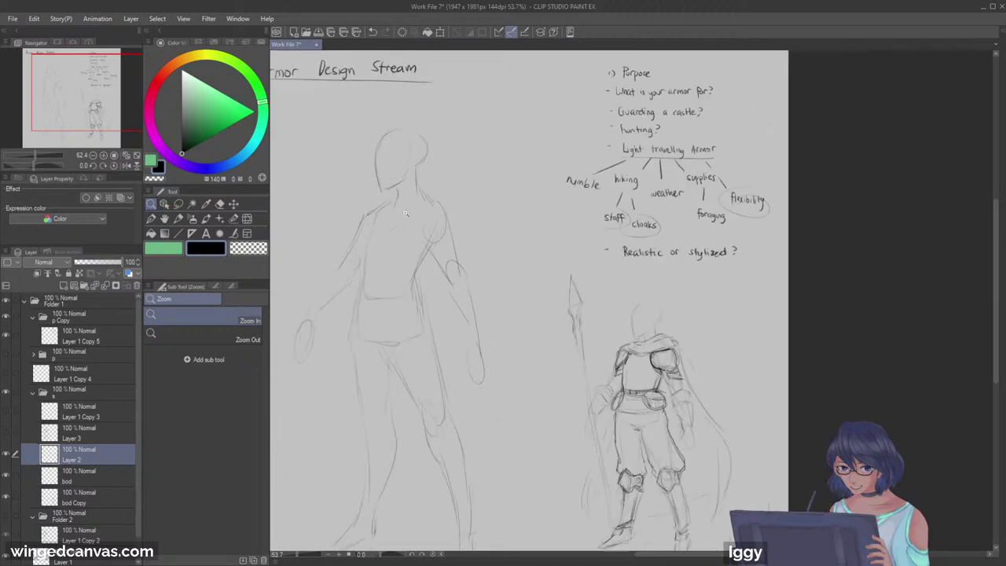
drag(403, 164, 444, 165)
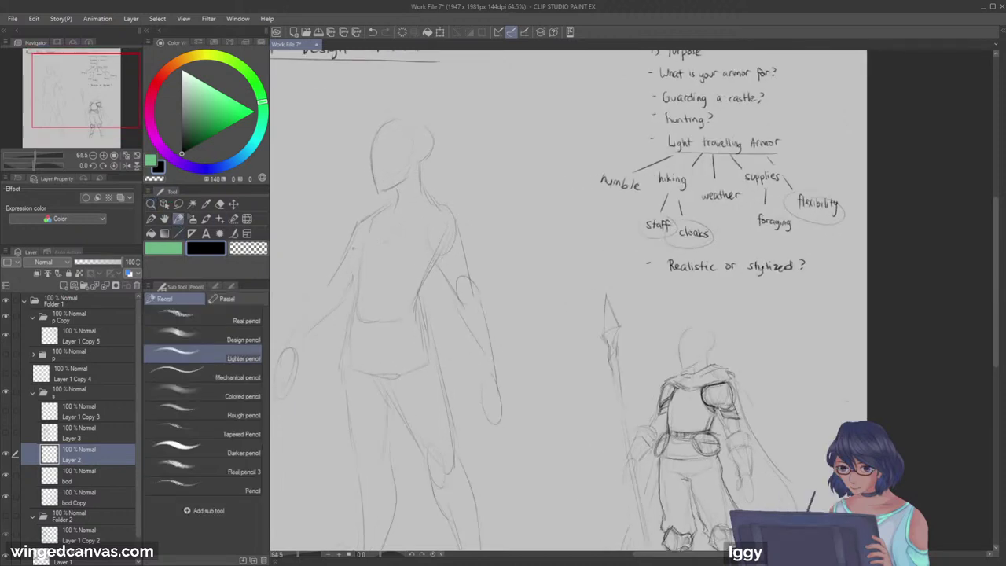
drag(359, 254, 356, 279)
key(ctrl+z)
drag(366, 202, 319, 227)
mouse_move(468, 191)
mouse_down()
mouse_move(495, 239)
mouse_move(437, 210)
mouse_up()
drag(327, 262, 369, 203)
drag(439, 189, 514, 206)
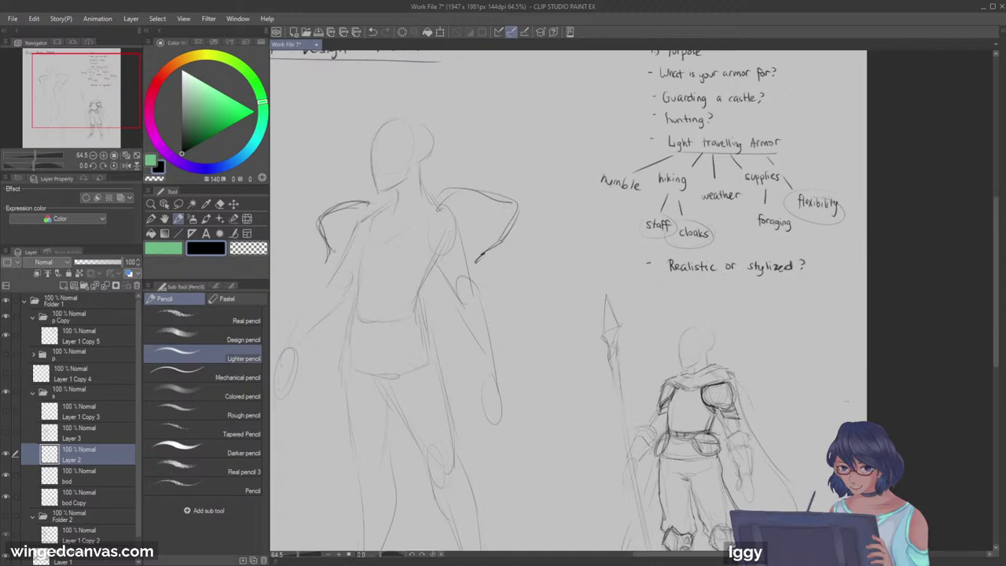
Step: Undo all the flared pauldron strokes
click(181, 338)
key(ctrl+z)
key(ctrl+z)
key(ctrl+z)
key(ctrl+z)
key(ctrl+z)
key(ctrl+z)
key(ctrl+z)
key(ctrl+z)
key(ctrl+z)
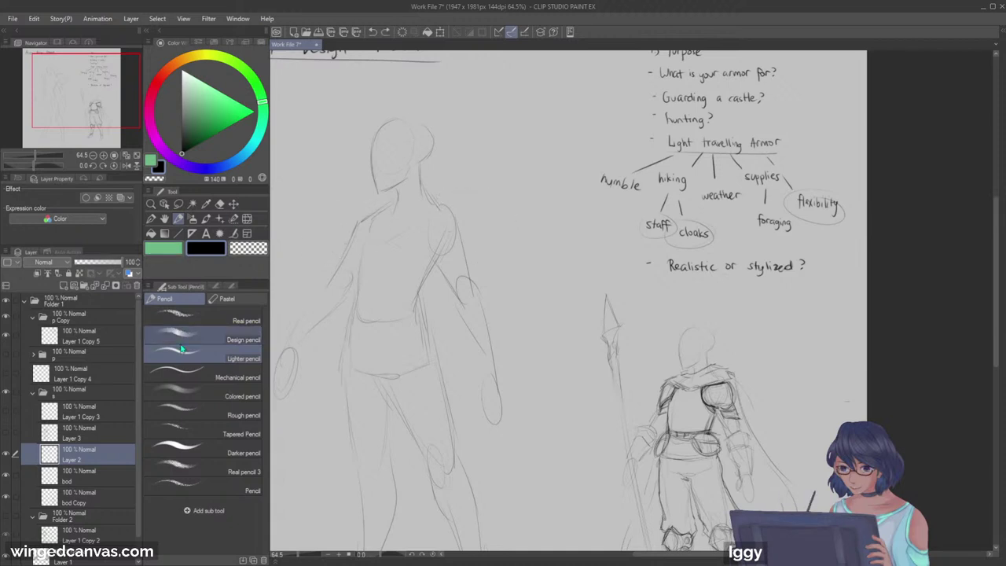
Step: Try to outline the chest armor along the torso's side and shoulder with the Lighter pencil, undoing the strokes
click(181, 354)
drag(371, 209, 350, 284)
key(ctrl+z)
drag(367, 220, 351, 295)
key(ctrl+z)
drag(372, 216, 357, 291)
drag(358, 254, 377, 210)
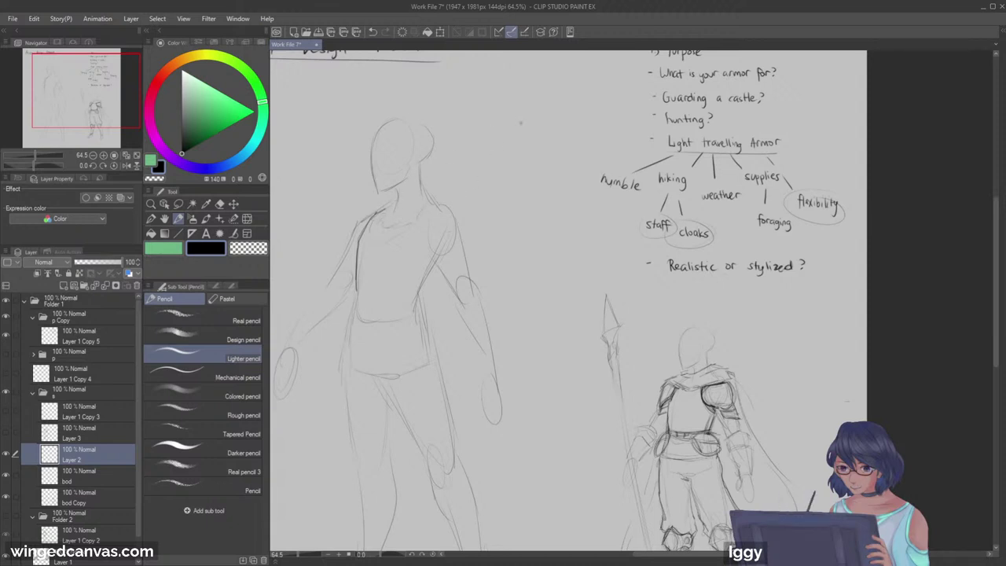
key(ctrl+z)
key(ctrl+z)
drag(100, 98, 95, 93)
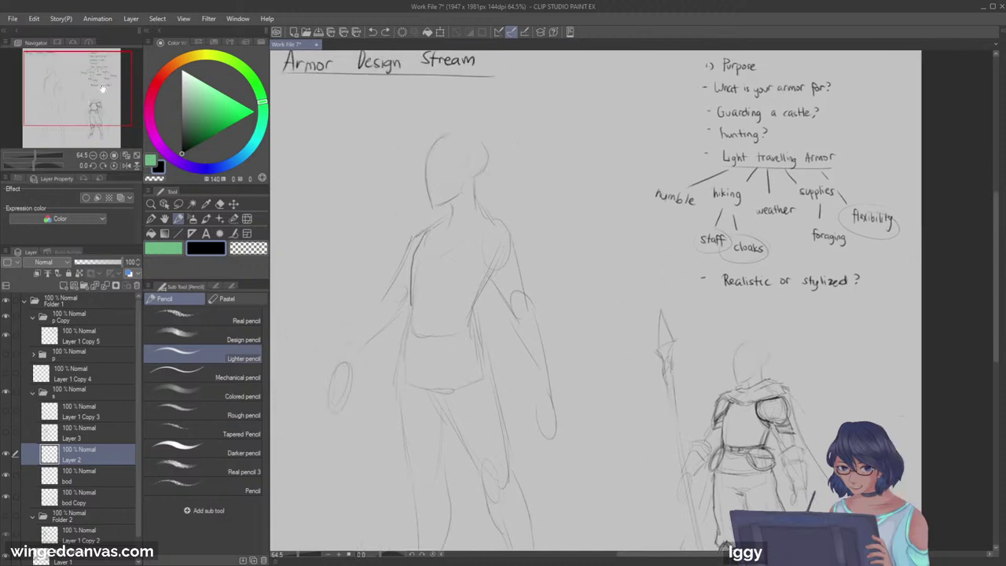
key(ctrl+z)
Step: Set the drawing colour to bright red and undo the test strokes beside the figure
mouse_move(343, 186)
mouse_down()
mouse_move(350, 196)
mouse_move(322, 208)
mouse_move(347, 211)
mouse_up()
drag(167, 73, 156, 82)
click(224, 104)
click(236, 102)
key(ctrl+z)
key(ctrl+z)
key(ctrl+z)
key(ctrl+z)
key(ctrl+z)
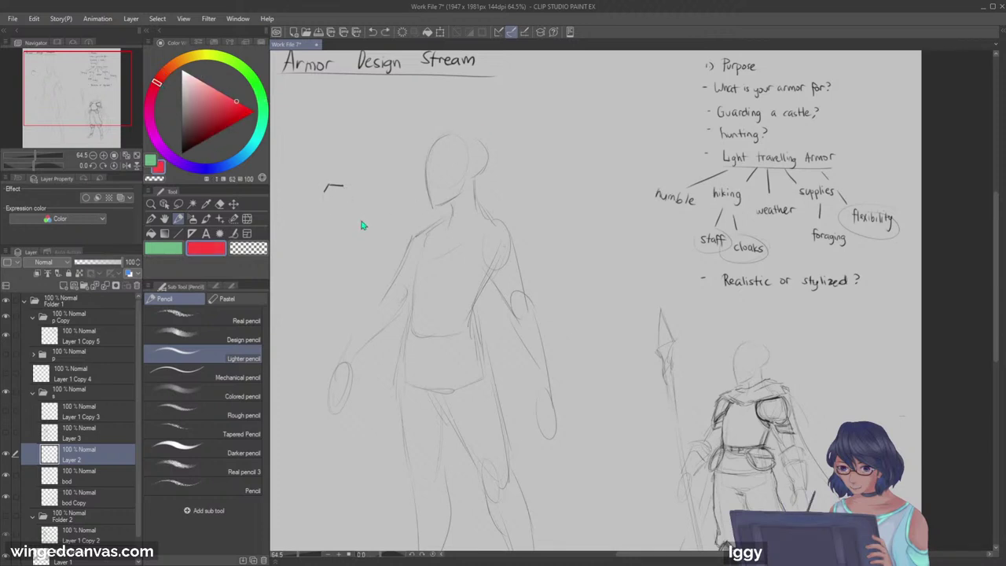
Step: Draw a small closed red outline beside the figure with the Turnip pen and fill its interior with red
mouse_move(323, 199)
mouse_down()
mouse_move(354, 203)
mouse_move(322, 202)
mouse_move(327, 214)
mouse_move(350, 215)
mouse_move(353, 207)
mouse_move(336, 224)
mouse_move(338, 191)
mouse_up()
click(151, 219)
click(151, 218)
key(ctrl+z)
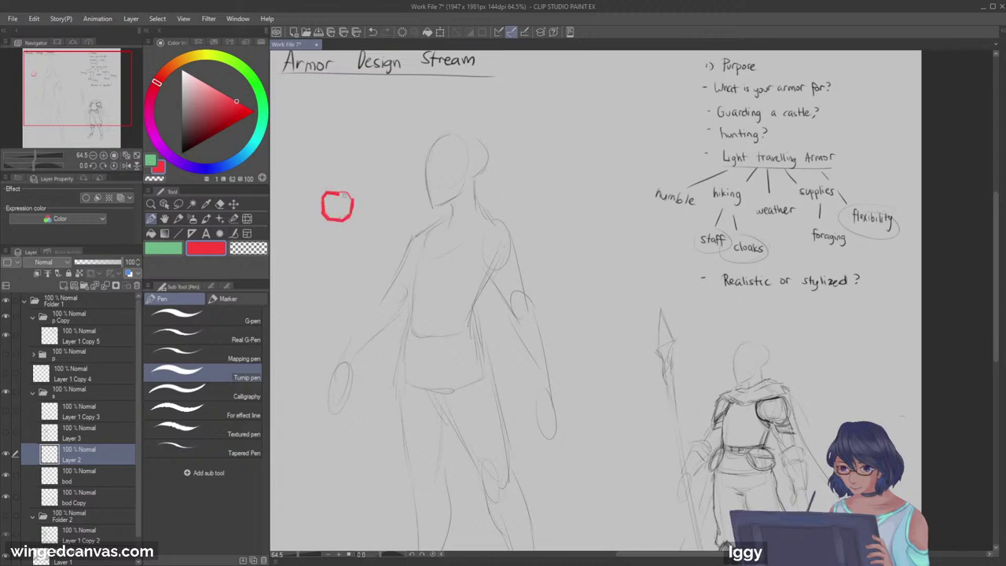
click(151, 233)
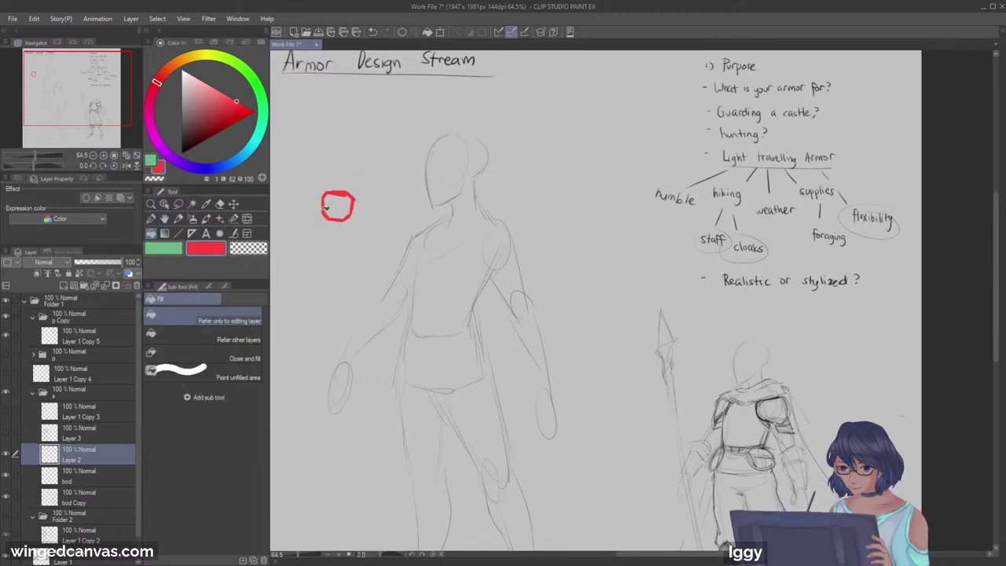
click(336, 206)
Step: Erase the filled red shape beside the figure with the Hard eraser
key(p)
key(e)
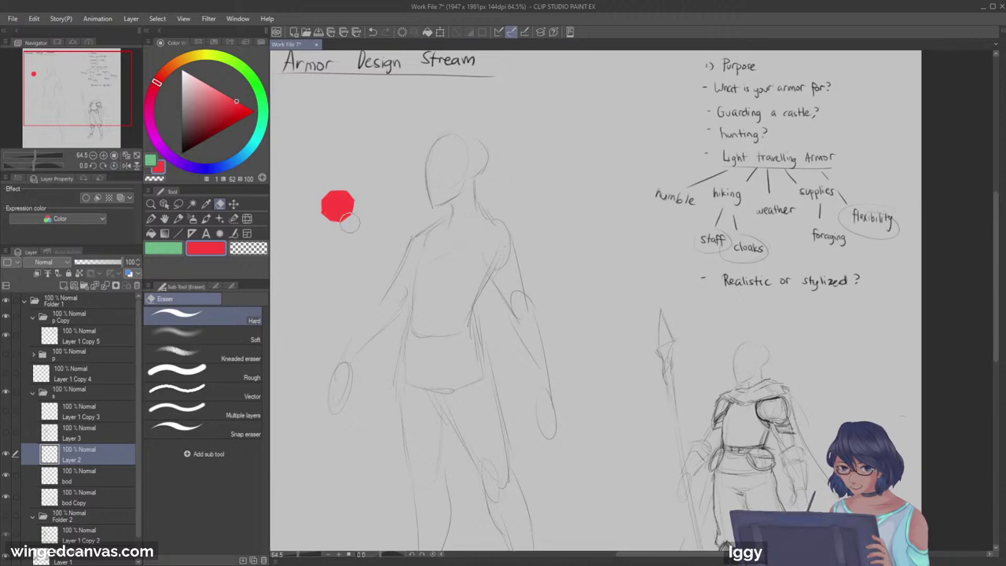
drag(336, 202, 333, 225)
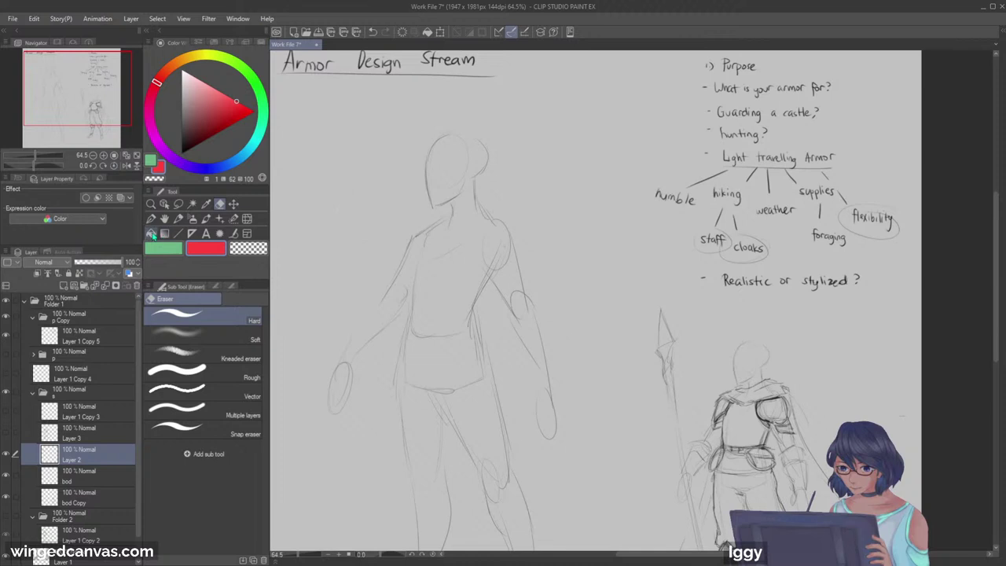
Step: Set the drawing colour to black and try shoulder and torso outline strokes on the large figure with the Lighter pencil, undoing the strokes
click(178, 219)
click(182, 153)
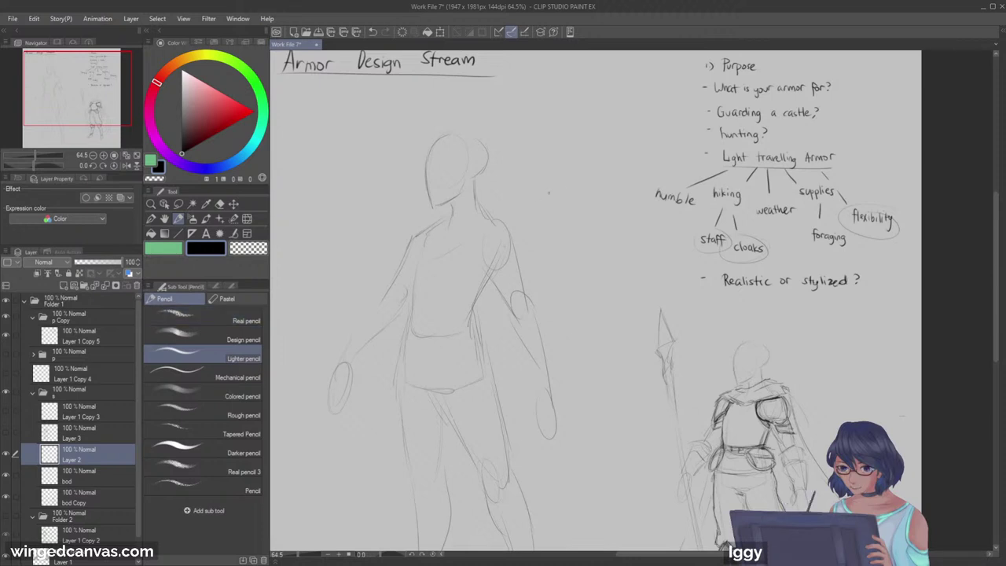
drag(376, 236, 433, 221)
drag(493, 260, 542, 206)
key(ctrl+z)
key(ctrl+z)
drag(430, 230, 411, 312)
key(ctrl+z)
key(ctrl+z)
key(ctrl+z)
Step: Check which figure each layer holds by toggling the visibility of the bod and bod Copy layers
drag(98, 99, 107, 107)
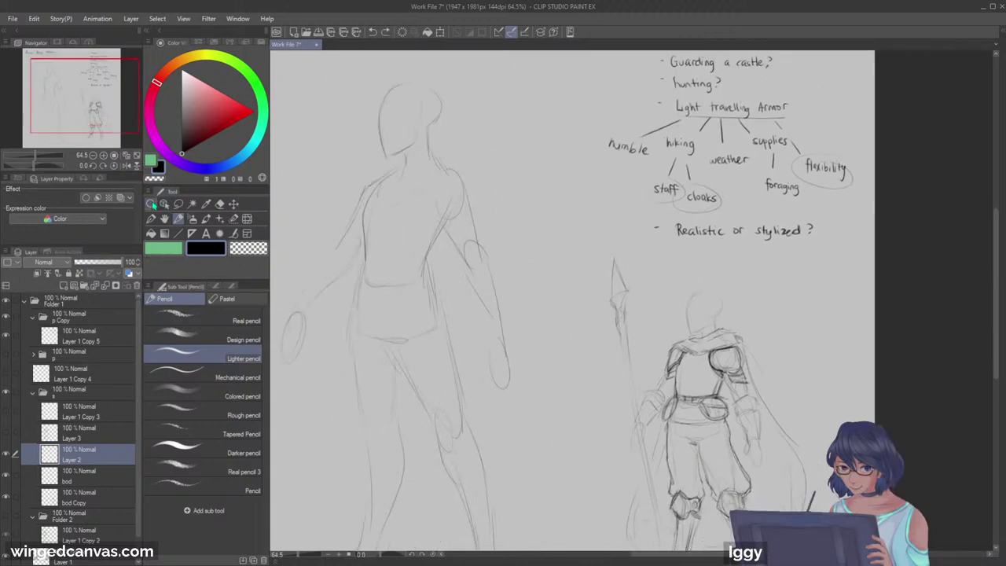
click(152, 204)
click(742, 277)
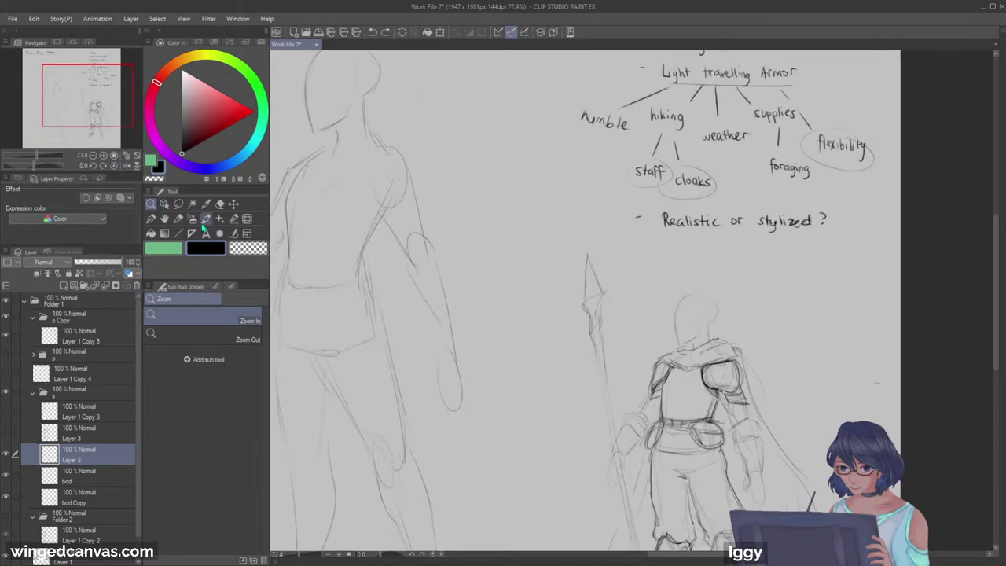
drag(324, 247, 274, 268)
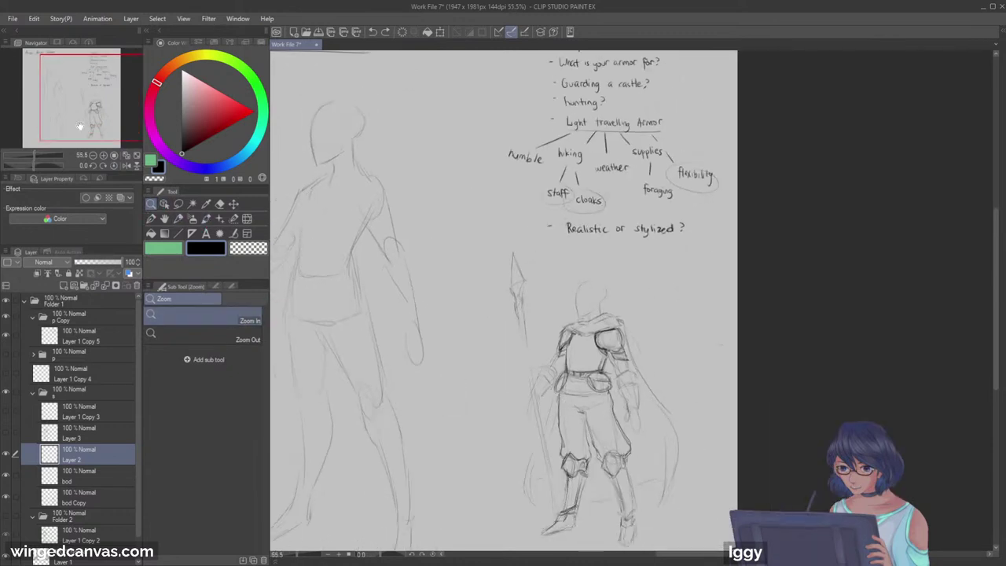
drag(80, 126, 81, 121)
click(307, 301)
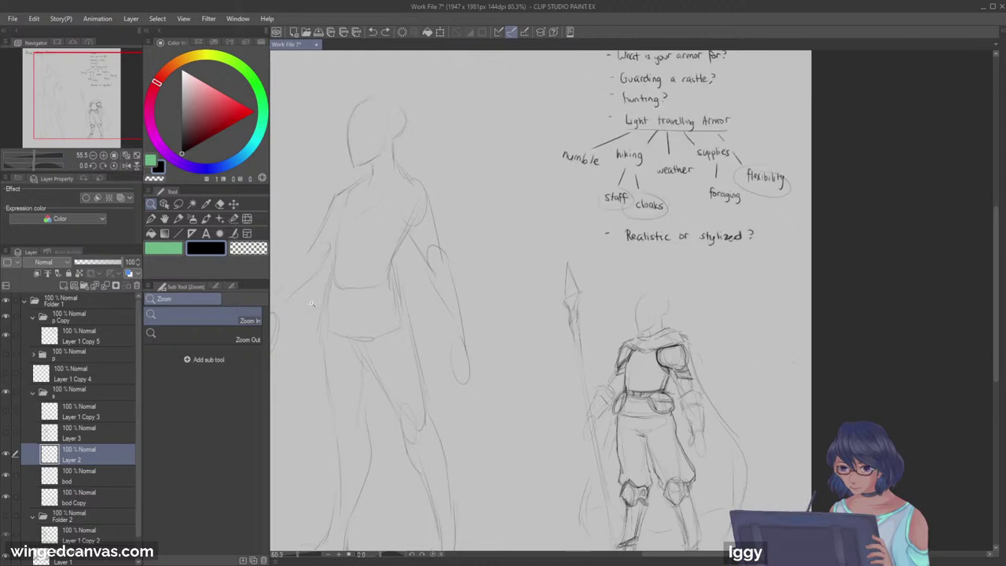
click(78, 432)
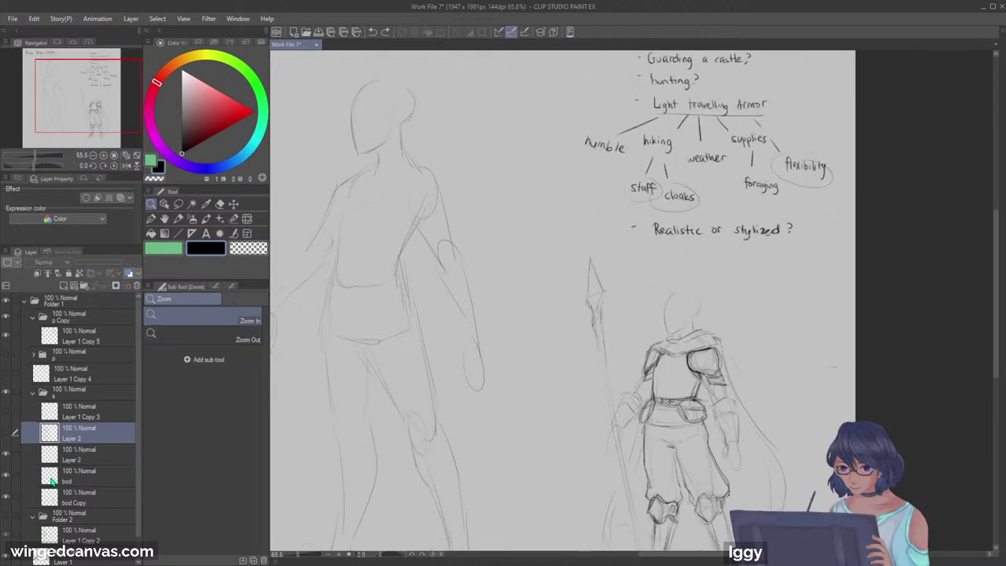
click(78, 475)
click(7, 478)
click(7, 478)
click(14, 456)
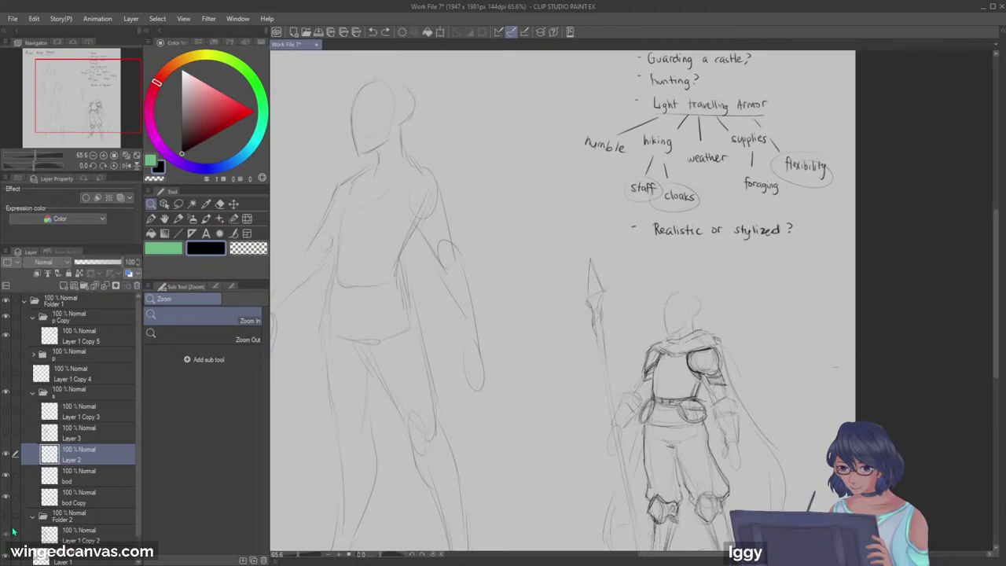
click(7, 498)
click(7, 498)
Step: Move the small armored reference figure on the bod Copy layer upward and closer to the large figure
click(233, 203)
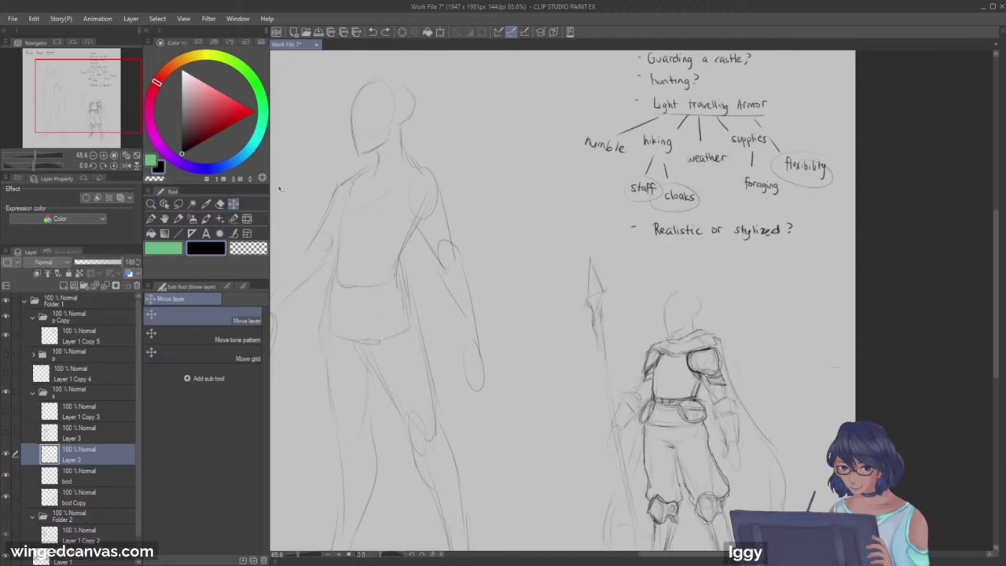
click(87, 495)
drag(723, 379, 691, 370)
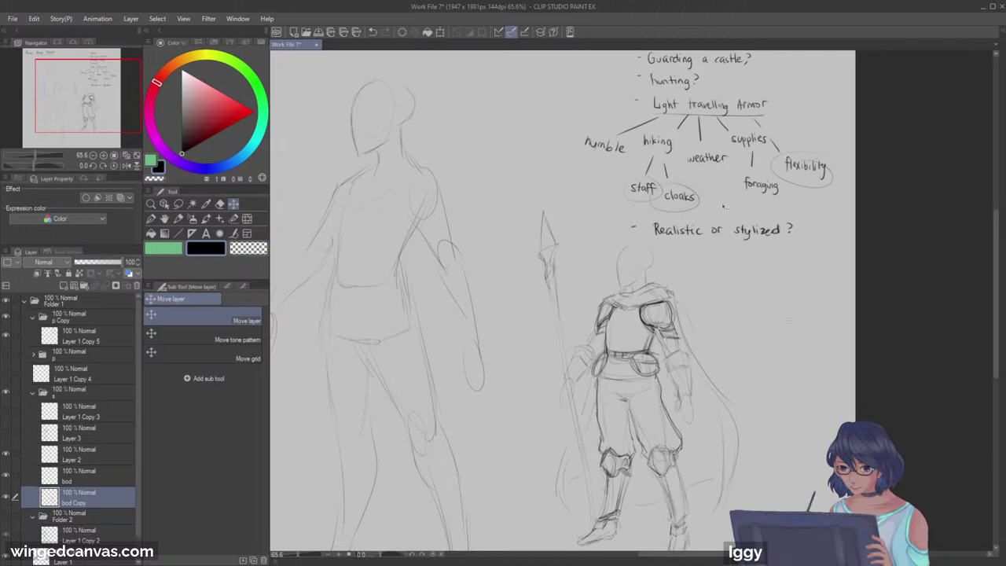
Step: Sketch a rough fur collar around the large figure's neck and shoulders on the bod layer with the Lighter pencil
click(177, 218)
click(78, 476)
click(6, 477)
click(6, 477)
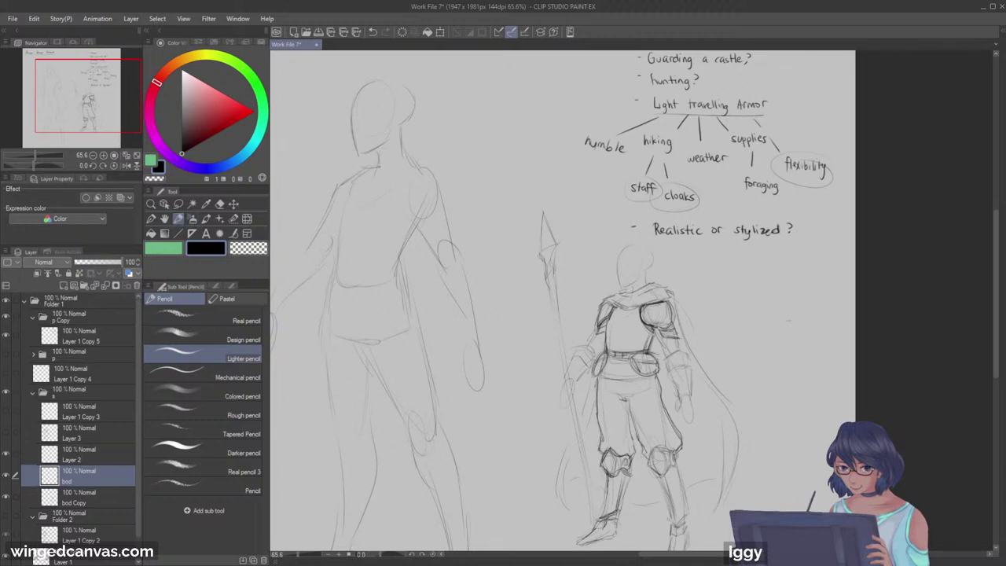
drag(393, 154, 431, 146)
mouse_move(338, 160)
mouse_down()
mouse_move(362, 189)
mouse_move(433, 166)
mouse_up()
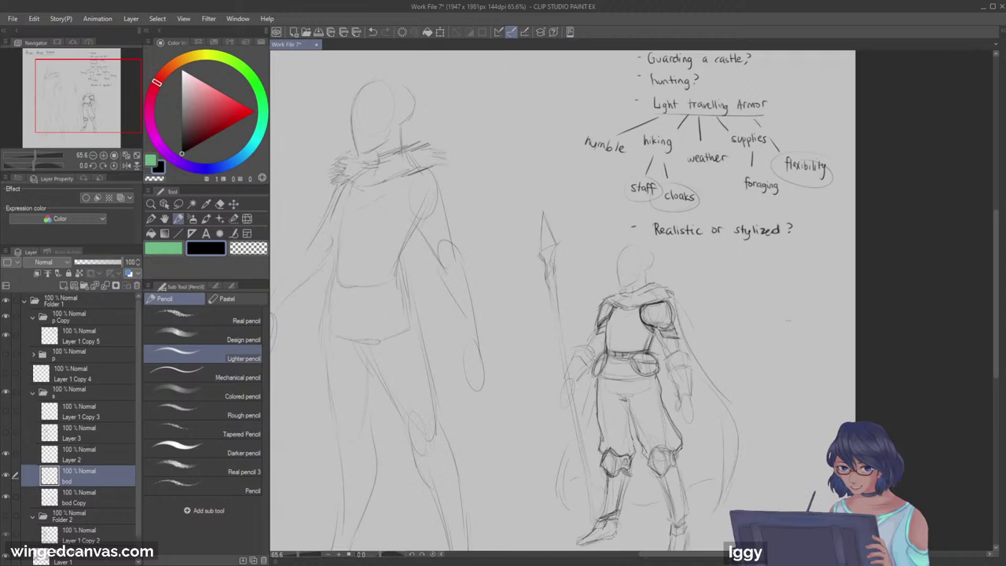
Step: Outline a chest plate below the collar with side edges, a lower edge and a strap under the arm, redoing stray strokes
drag(347, 184, 333, 251)
key(ctrl+z)
drag(390, 184, 395, 224)
key(ctrl+z)
drag(388, 180, 390, 256)
drag(397, 221, 387, 258)
mouse_move(346, 182)
mouse_down()
mouse_move(330, 263)
mouse_move(390, 256)
mouse_move(417, 222)
mouse_move(405, 253)
mouse_up()
mouse_move(387, 257)
mouse_down()
mouse_move(402, 253)
mouse_move(400, 261)
mouse_up()
drag(414, 226, 404, 264)
key(ctrl+z)
key(ctrl+z)
key(ctrl+z)
drag(414, 230, 404, 261)
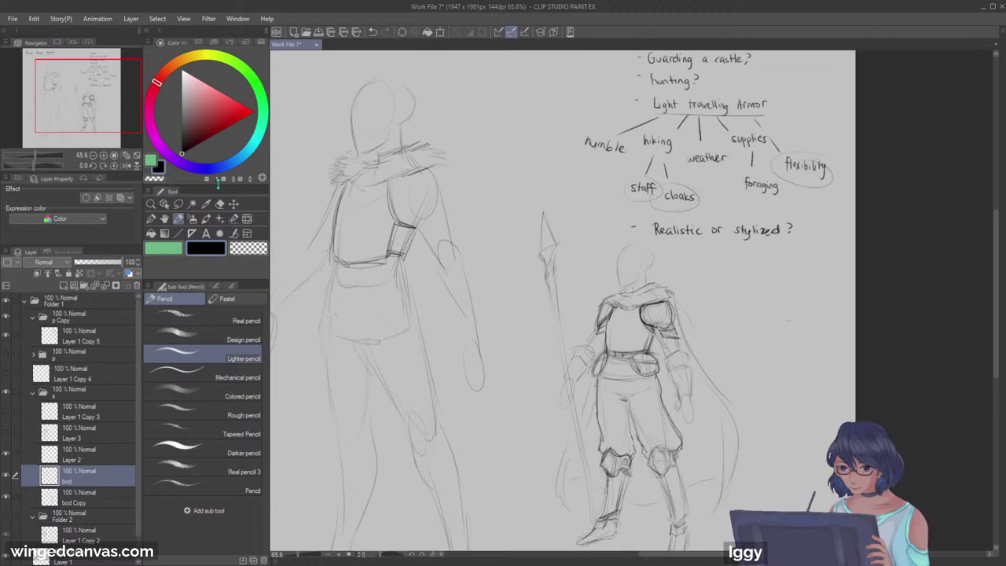
Step: Erase the chest plate lines with the Hard eraser and redraw the torso's outer edge with the Lighter pencil
click(219, 204)
mouse_move(387, 179)
mouse_down()
mouse_move(344, 240)
mouse_move(348, 249)
mouse_move(352, 220)
mouse_move(353, 254)
mouse_move(373, 222)
mouse_move(401, 225)
mouse_move(381, 296)
mouse_up()
click(184, 218)
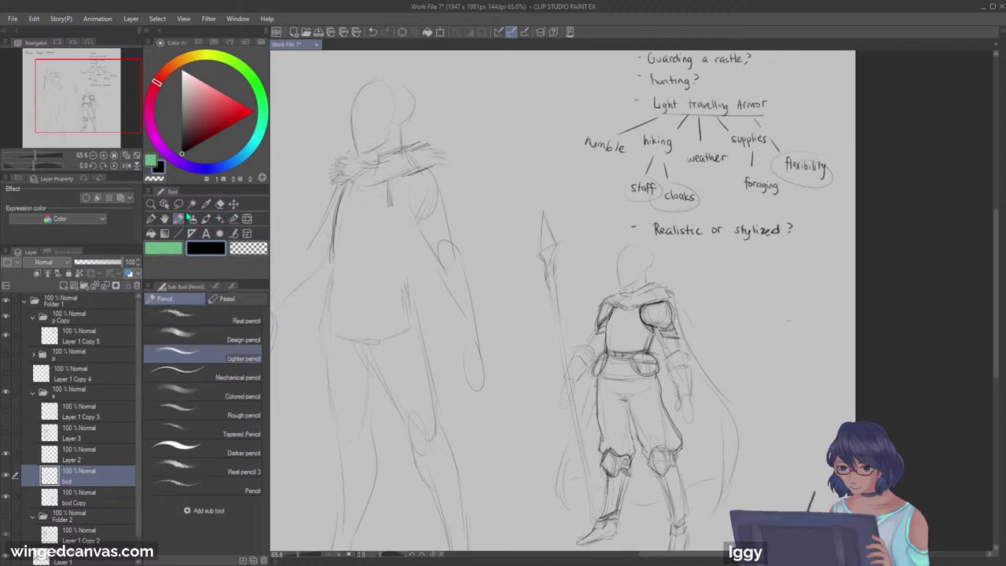
drag(393, 187, 394, 222)
click(220, 205)
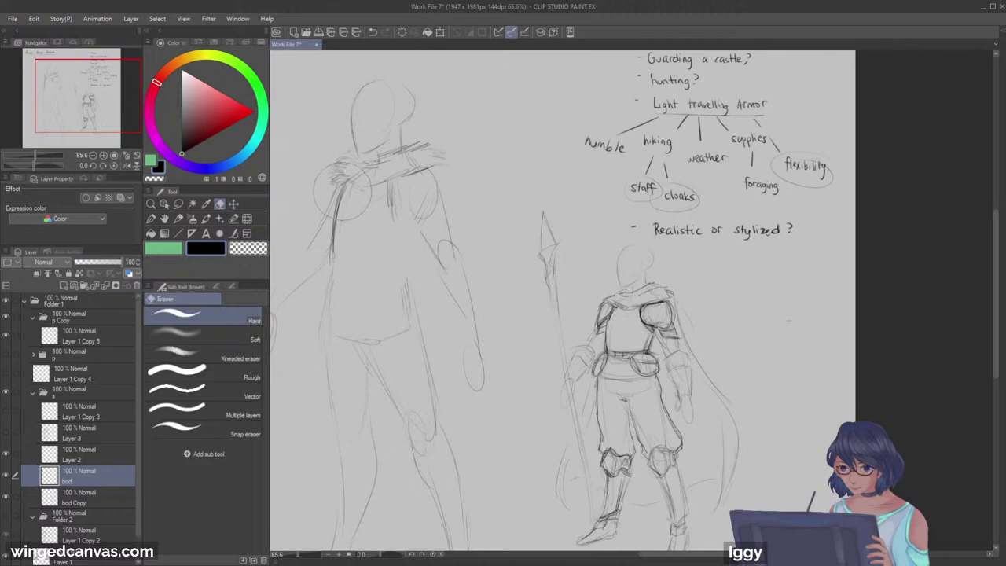
key(bracketleft)
key(bracketleft)
drag(346, 190, 332, 262)
mouse_move(387, 206)
mouse_down()
mouse_move(397, 190)
mouse_move(391, 224)
mouse_move(388, 202)
mouse_move(326, 275)
mouse_up()
click(179, 218)
key(ctrl+z)
drag(332, 211, 330, 273)
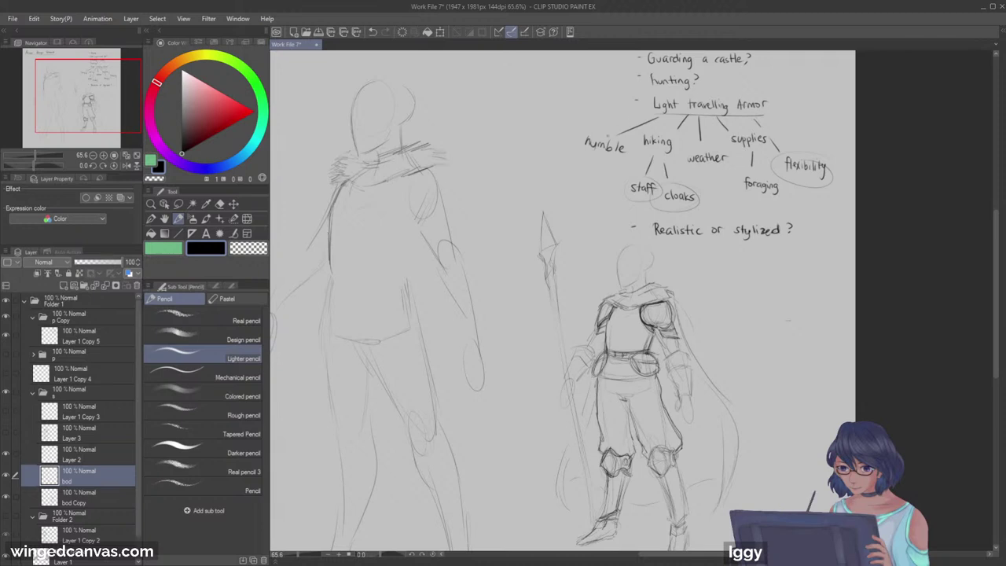
Step: Undo the erasing, chest plate and collar strokes made on the bod layer, checking the layer's visibility
key(ctrl+z)
key(ctrl+z)
key(ctrl+z)
key(ctrl+z)
key(ctrl+z)
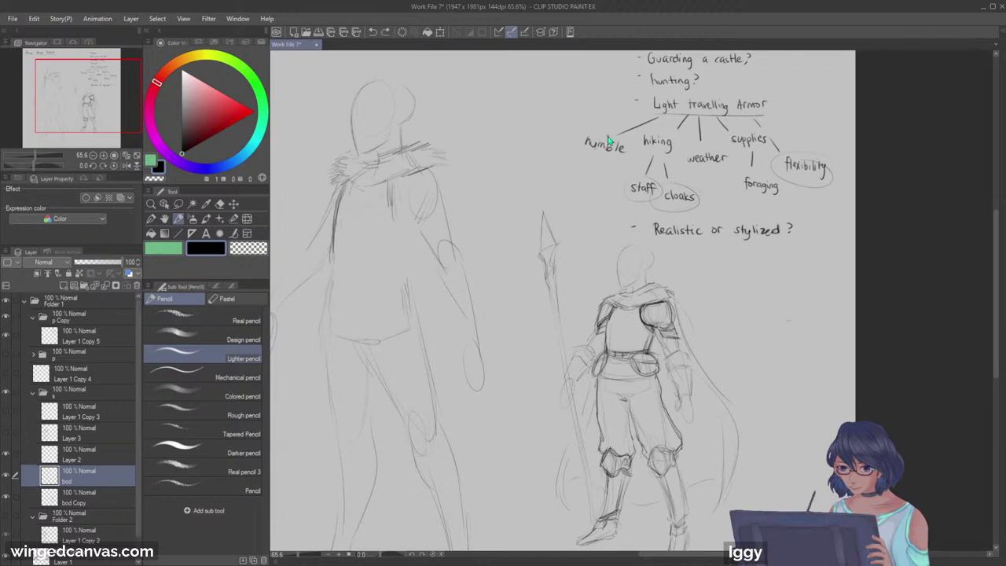
click(7, 476)
click(7, 476)
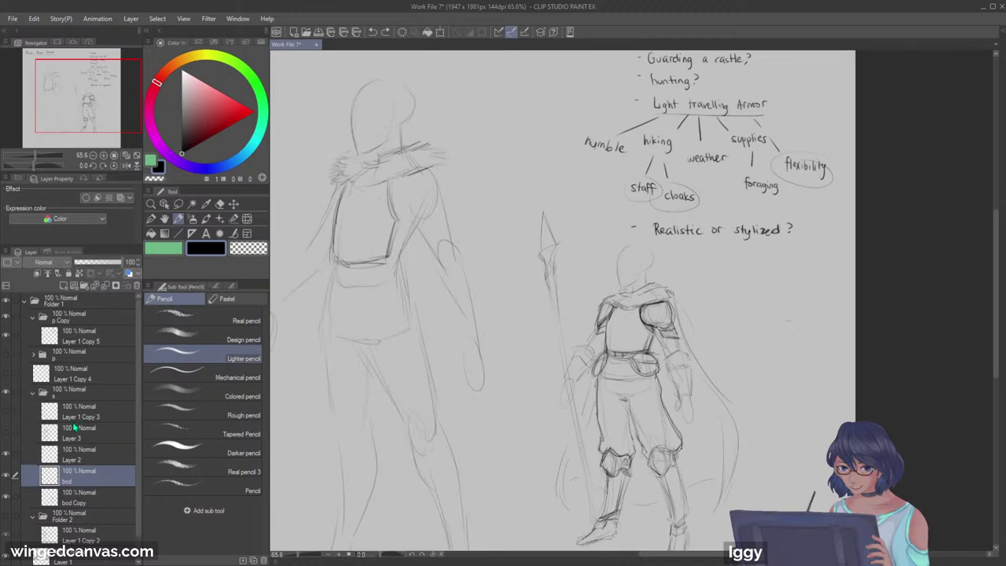
key(ctrl+z)
key(ctrl+z)
key(ctrl+z)
key(ctrl+z)
key(ctrl+z)
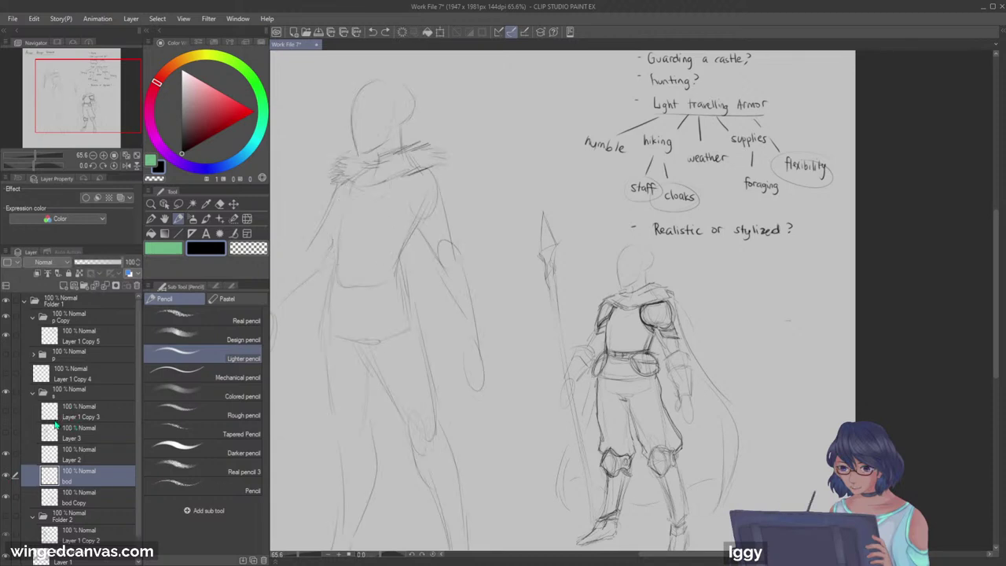
key(ctrl+z)
key(ctrl+z)
key(ctrl+z)
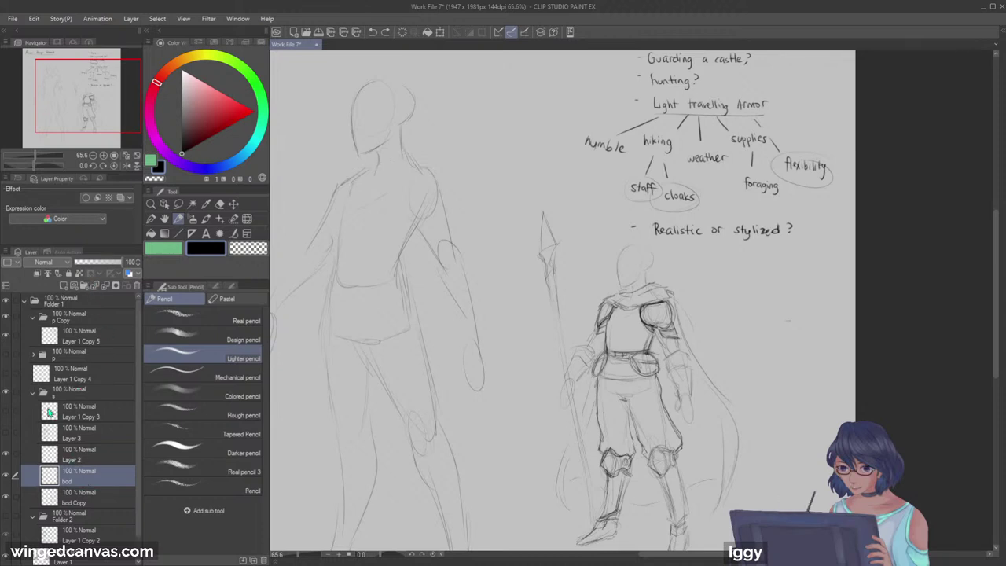
Step: Sketch a rough fur collar around the large figure's neck and shoulders on Layer 2 with the Lighter pencil
click(82, 452)
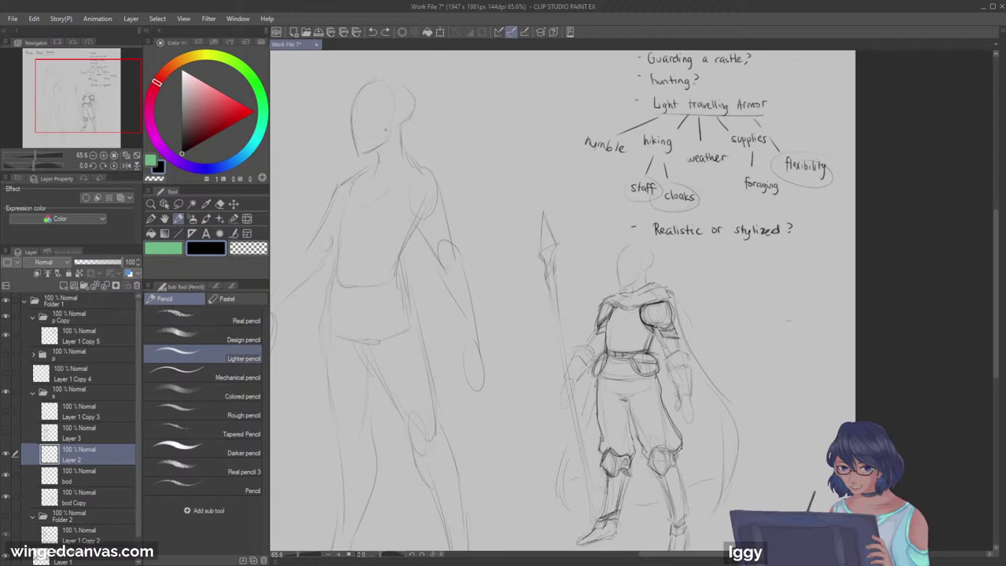
drag(372, 162, 442, 142)
drag(349, 159, 331, 164)
drag(391, 180, 437, 160)
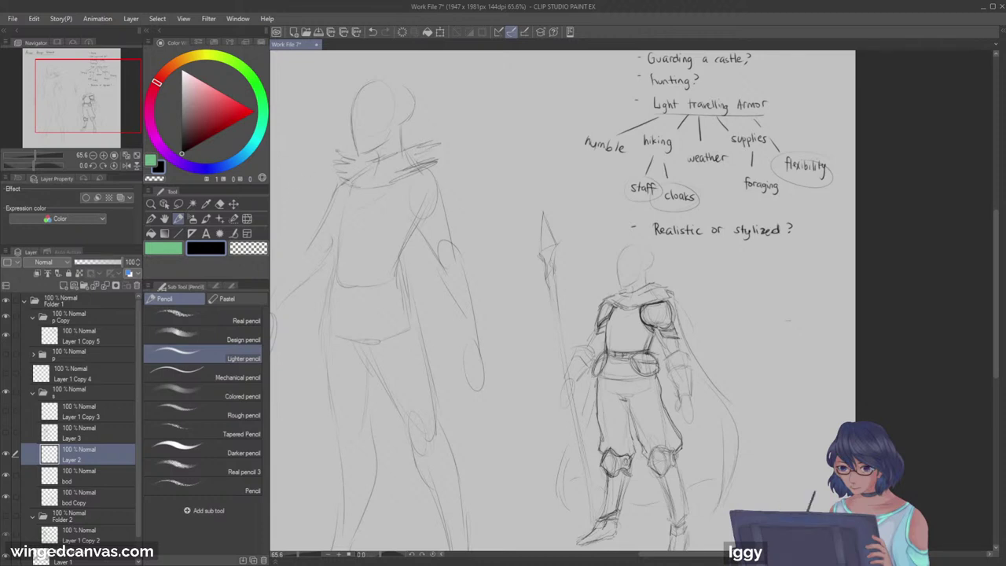
drag(354, 162, 335, 174)
mouse_move(350, 171)
mouse_down()
mouse_move(335, 179)
mouse_move(367, 179)
mouse_up()
Step: Draw the chest armor's outer side line and the curved armhole edge at the near shoulder, redoing the curve until it fits
mouse_move(403, 167)
mouse_down()
mouse_move(339, 216)
mouse_move(337, 253)
mouse_up()
mouse_move(394, 189)
mouse_down()
mouse_move(401, 232)
mouse_move(399, 216)
mouse_move(406, 224)
mouse_up()
key(ctrl+z)
drag(396, 186, 400, 216)
key(ctrl+z)
key(ctrl+z)
key(ctrl+z)
drag(392, 183, 401, 217)
key(ctrl+z)
key(ctrl+z)
drag(391, 194, 403, 216)
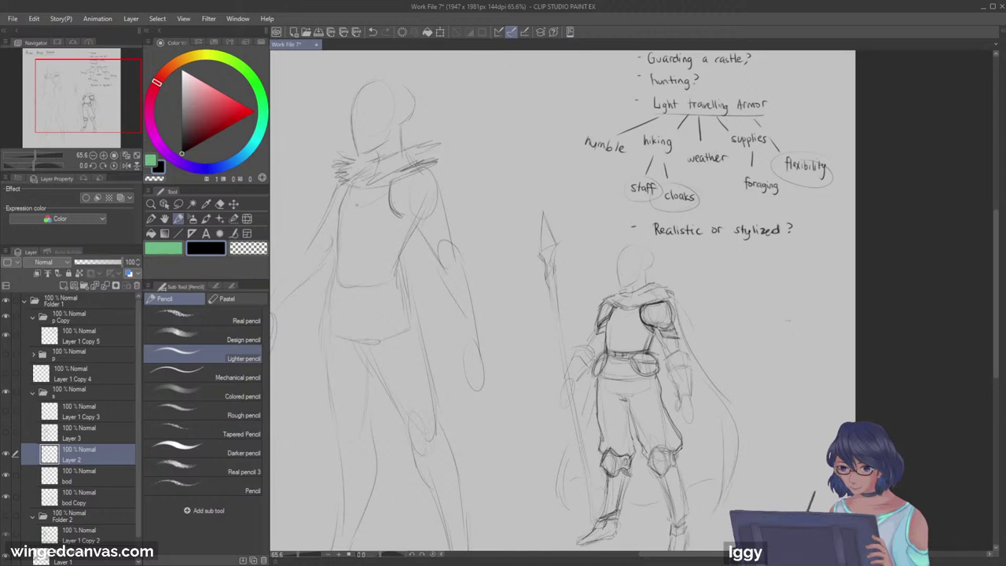
Step: Try drawing the chest armor's side and lower edges with a short strap under the arm, undoing the strokes
drag(393, 237, 387, 263)
drag(341, 268, 390, 257)
key(ctrl+z)
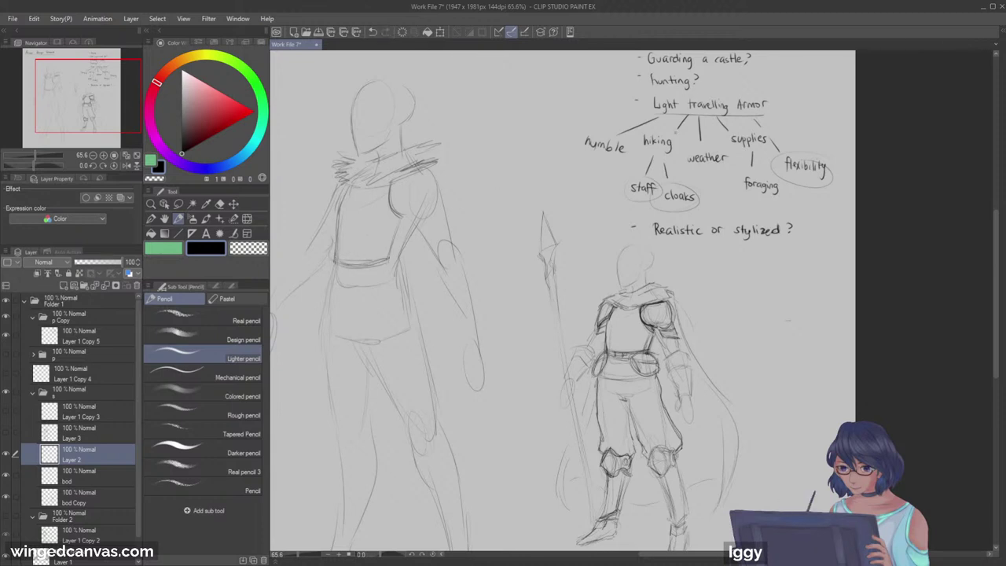
drag(400, 216, 413, 225)
drag(404, 224, 415, 218)
key(ctrl+z)
key(ctrl+z)
key(ctrl+z)
key(ctrl+z)
Step: Sketch a wide diagonal strap running from the far shoulder across the chest to the near side of the waist
drag(345, 203, 397, 288)
drag(360, 224, 401, 291)
key(ctrl+z)
drag(351, 201, 401, 289)
key(ctrl+z)
key(ctrl+z)
drag(341, 209, 408, 279)
drag(357, 242, 399, 278)
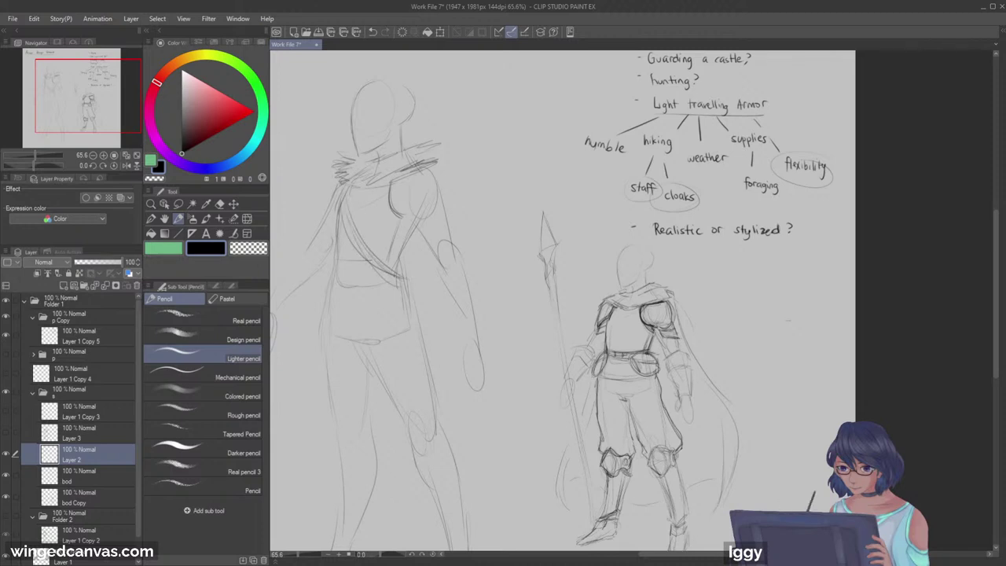
mouse_move(349, 193)
mouse_down()
mouse_move(358, 234)
mouse_move(402, 269)
mouse_up()
drag(410, 250, 408, 272)
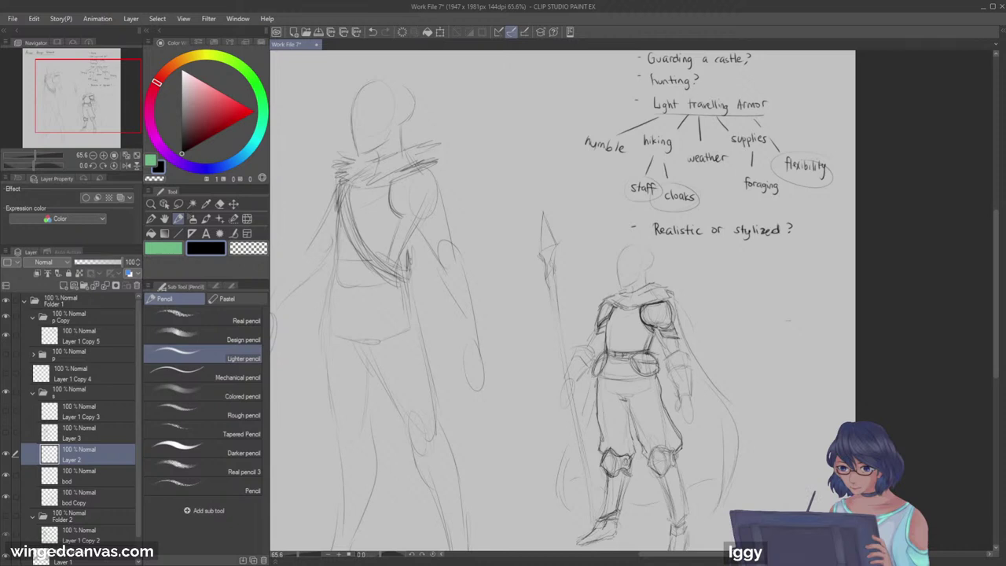
Step: Draw the side panel lines under the armhole and a rectangular satchel hanging at the hip from the diagonal strap
drag(393, 250, 400, 230)
drag(403, 224, 418, 220)
mouse_move(402, 226)
mouse_down()
mouse_move(415, 219)
mouse_move(374, 306)
mouse_up()
mouse_move(400, 270)
mouse_down()
mouse_move(412, 269)
mouse_move(425, 313)
mouse_move(381, 317)
mouse_up()
mouse_move(380, 282)
mouse_down()
mouse_move(381, 328)
mouse_move(425, 313)
mouse_move(393, 276)
mouse_move(393, 290)
mouse_move(410, 281)
mouse_up()
click(219, 204)
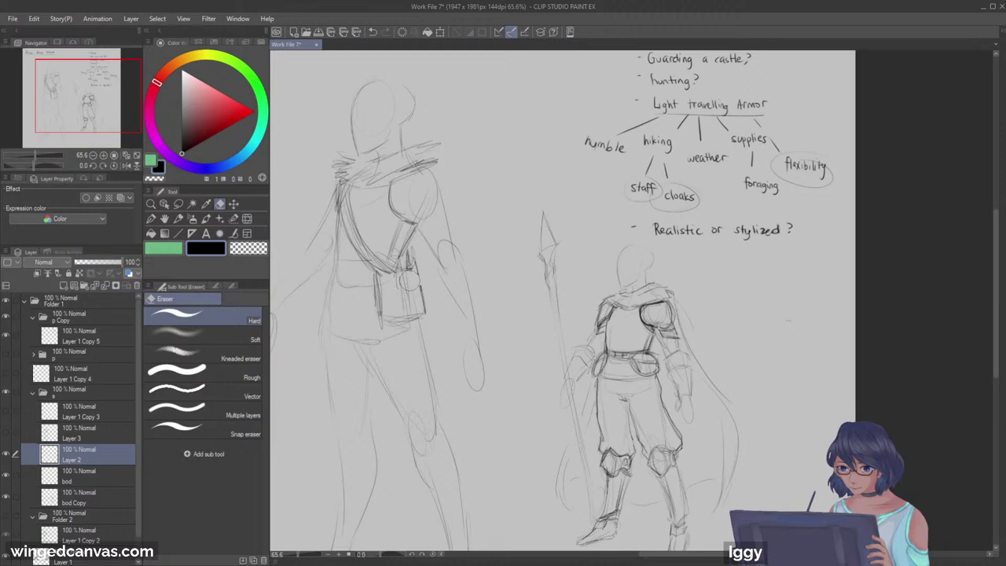
Step: Sketch pointed shoulder pads on both of the large figure's shoulders with the Lighter pencil
click(150, 203)
scroll(515, 155, down, 2)
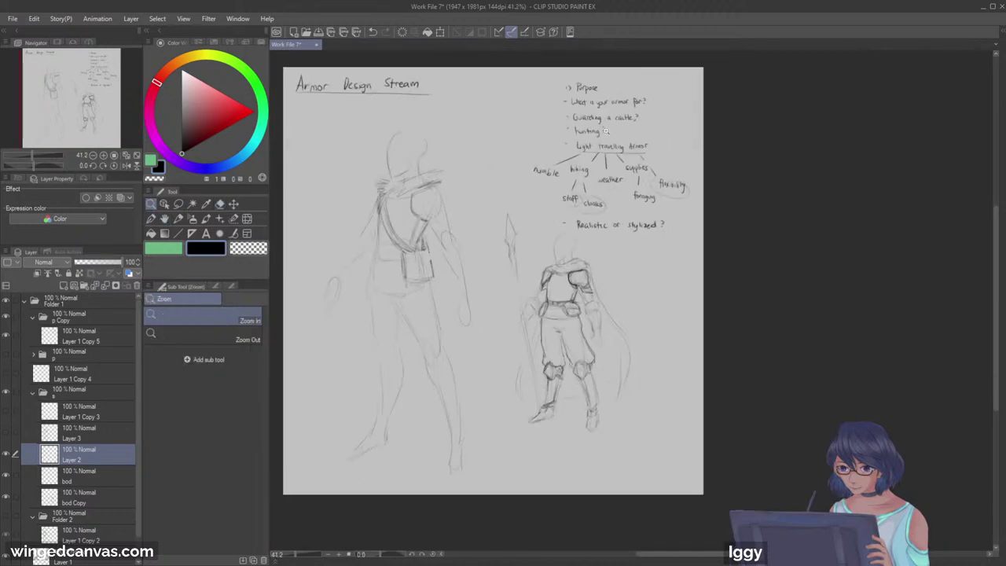
scroll(422, 153, up, 1)
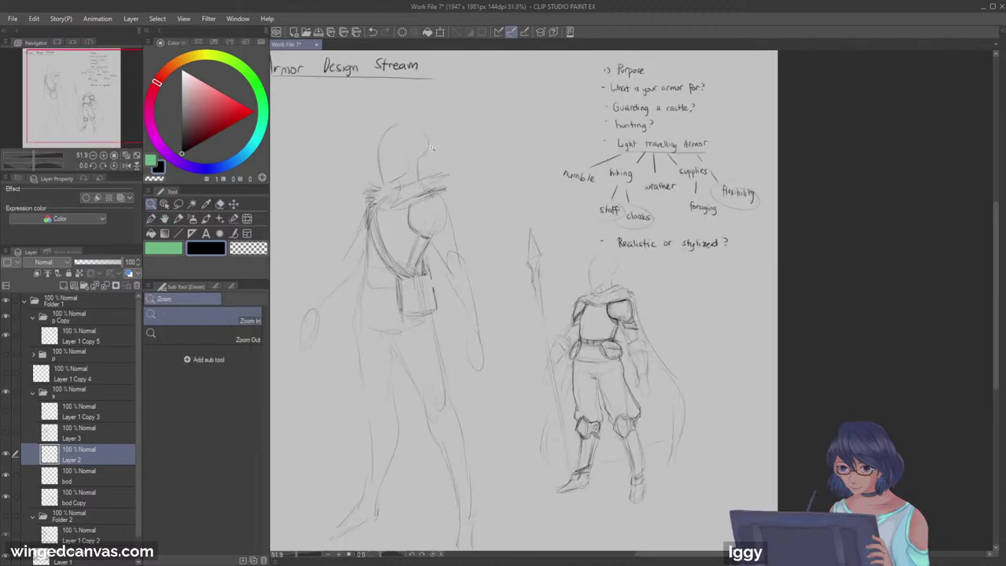
click(178, 219)
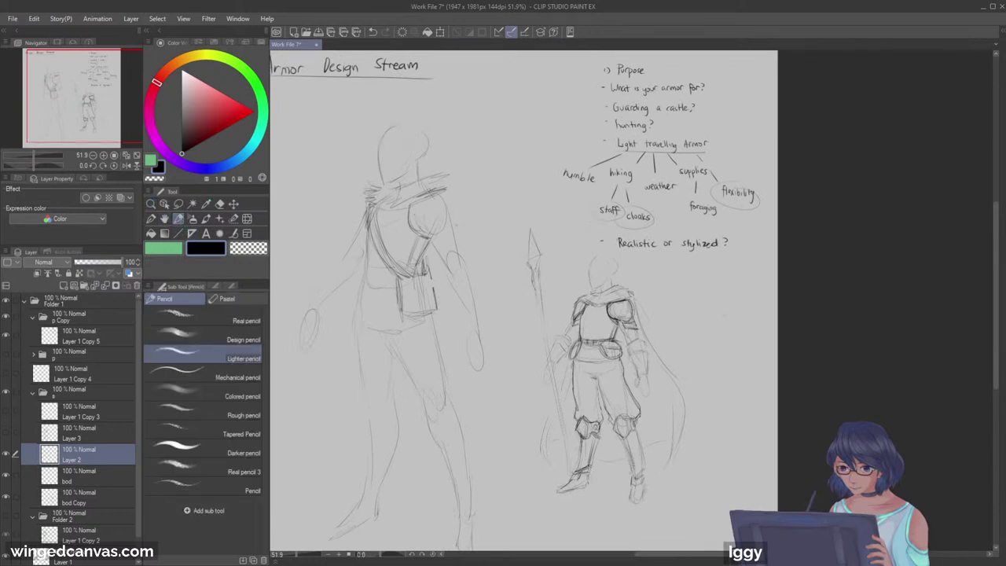
mouse_move(437, 198)
mouse_down()
mouse_move(458, 188)
mouse_move(454, 219)
mouse_up()
key(ctrl+z)
drag(453, 201, 454, 219)
mouse_move(420, 212)
mouse_down()
mouse_move(417, 227)
mouse_move(435, 197)
mouse_up()
key(ctrl+z)
mouse_move(440, 196)
mouse_down()
mouse_move(434, 234)
mouse_move(413, 216)
mouse_move(419, 226)
mouse_move(464, 212)
mouse_move(454, 228)
mouse_up()
drag(361, 201, 346, 209)
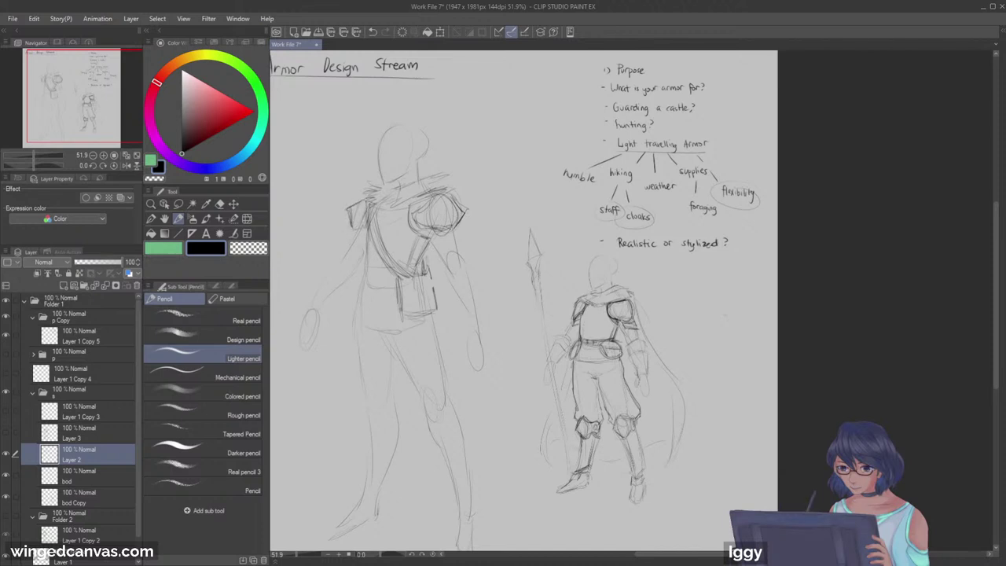
Step: Erase the overlapping lines on the near shoulder pad and redraw the pads with inner facet lines
click(220, 204)
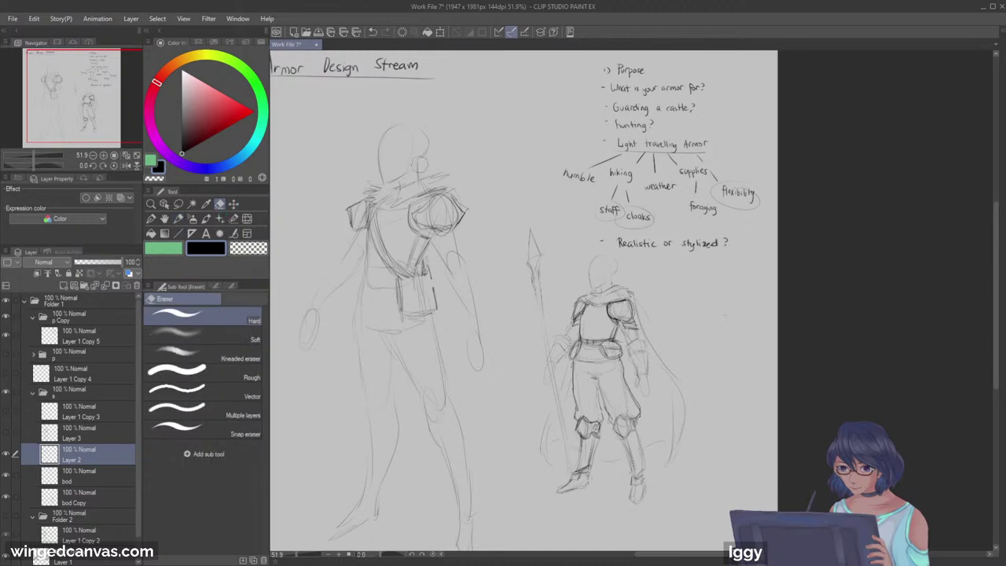
mouse_move(439, 197)
mouse_down()
mouse_move(440, 223)
mouse_move(428, 217)
mouse_move(452, 201)
mouse_move(445, 222)
mouse_move(463, 203)
mouse_move(471, 210)
mouse_up()
click(178, 220)
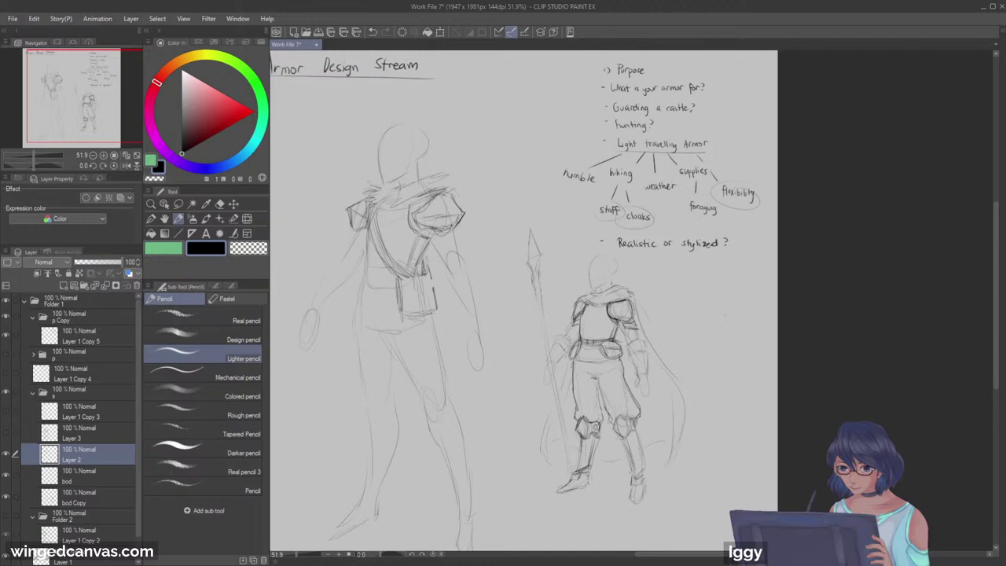
Step: Erase the rough collar strokes and redraw the collar as jagged fur tufts above both shoulder pads
key(slash)
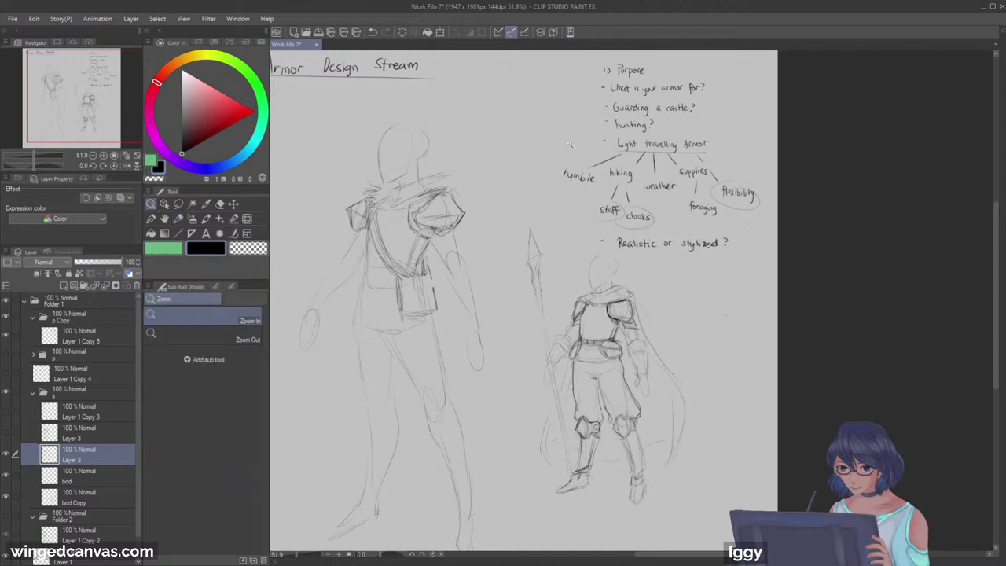
click(439, 166)
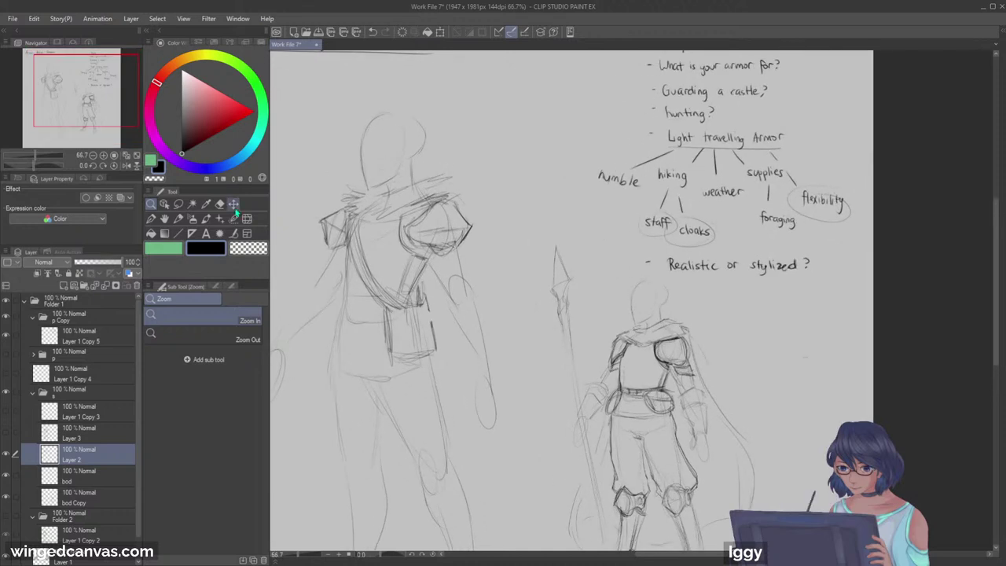
key(e)
mouse_move(345, 190)
mouse_down()
mouse_move(372, 213)
mouse_move(399, 181)
mouse_move(396, 198)
mouse_move(443, 175)
mouse_move(378, 200)
mouse_move(346, 203)
mouse_up()
click(178, 218)
mouse_move(406, 217)
mouse_down()
mouse_move(426, 184)
mouse_move(464, 190)
mouse_up()
key(ctrl+z)
mouse_move(405, 216)
mouse_down()
mouse_move(414, 195)
mouse_move(470, 173)
mouse_up()
drag(455, 197, 469, 185)
drag(341, 202, 387, 184)
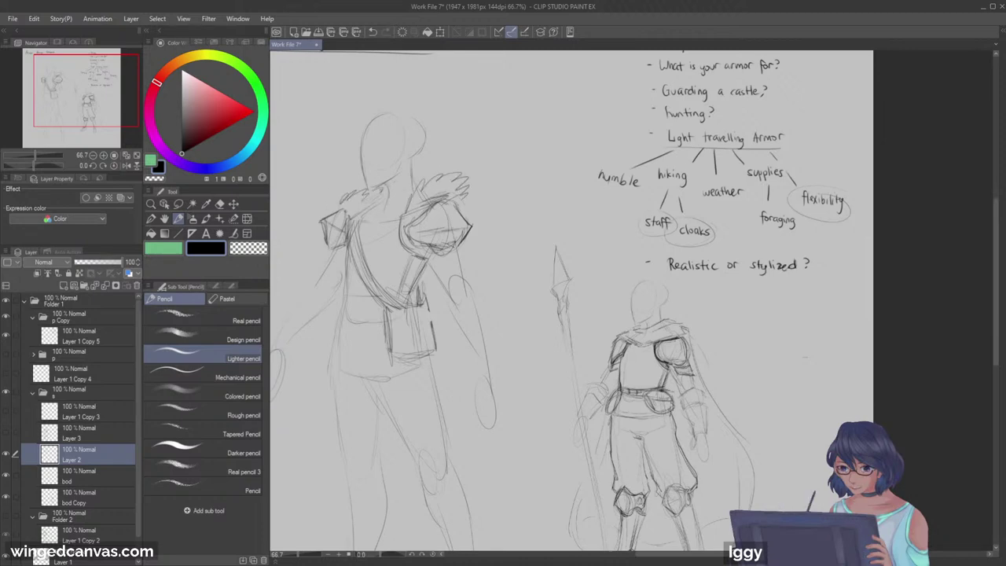
Step: Draw jagged fur tufts over the far shoulder pad and touch up the fur above the near one
drag(339, 208, 351, 194)
mouse_move(342, 211)
mouse_down()
mouse_move(354, 196)
mouse_move(370, 200)
mouse_up()
drag(350, 216, 365, 207)
key(ctrl+z)
key(ctrl+z)
drag(463, 199, 460, 205)
drag(371, 200, 381, 195)
drag(383, 193, 378, 200)
Step: Erase the upper part of the diagonal chest strap and redraw it from the far shoulder down to the waist
key(e)
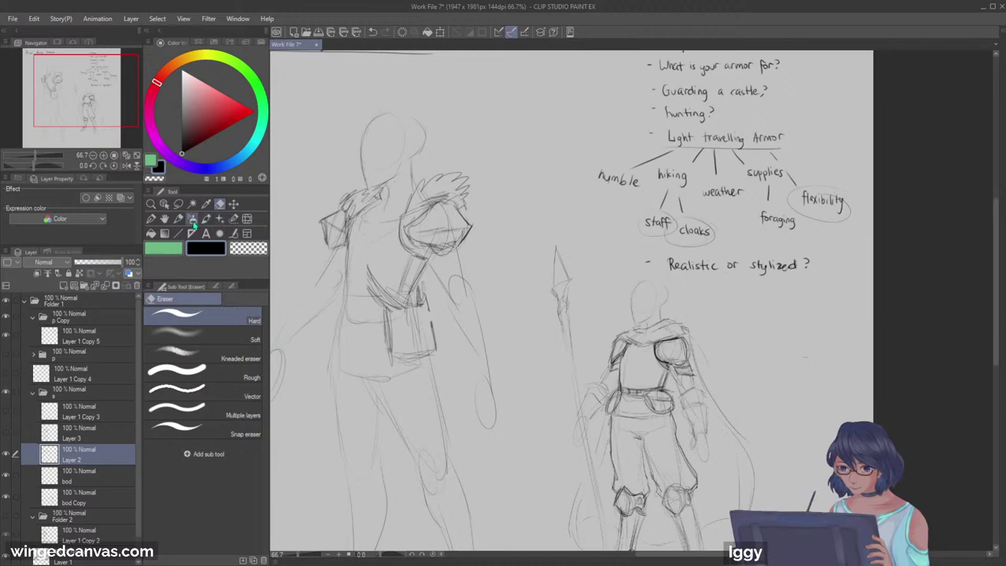
click(179, 218)
mouse_move(350, 223)
mouse_down()
mouse_move(371, 287)
mouse_move(347, 279)
mouse_move(381, 309)
mouse_up()
key(ctrl+z)
key(ctrl+z)
mouse_move(351, 242)
mouse_down()
mouse_move(376, 302)
mouse_move(389, 300)
mouse_up()
drag(348, 222, 385, 296)
drag(357, 243, 385, 300)
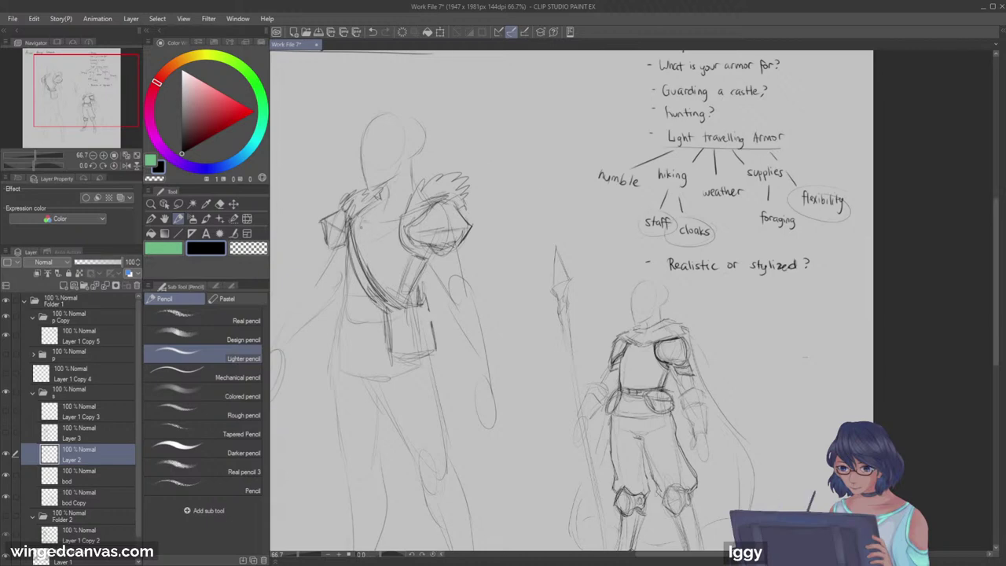
Step: Draw the far side edge of the torso and a curved neckline across the upper chest
drag(348, 244, 339, 304)
drag(344, 248, 344, 294)
mouse_move(360, 215)
mouse_down()
mouse_move(410, 212)
mouse_move(391, 215)
mouse_up()
key(ctrl+z)
key(ctrl+z)
key(ctrl+z)
key(ctrl+z)
mouse_move(351, 216)
mouse_down()
mouse_move(384, 207)
mouse_move(399, 216)
mouse_up()
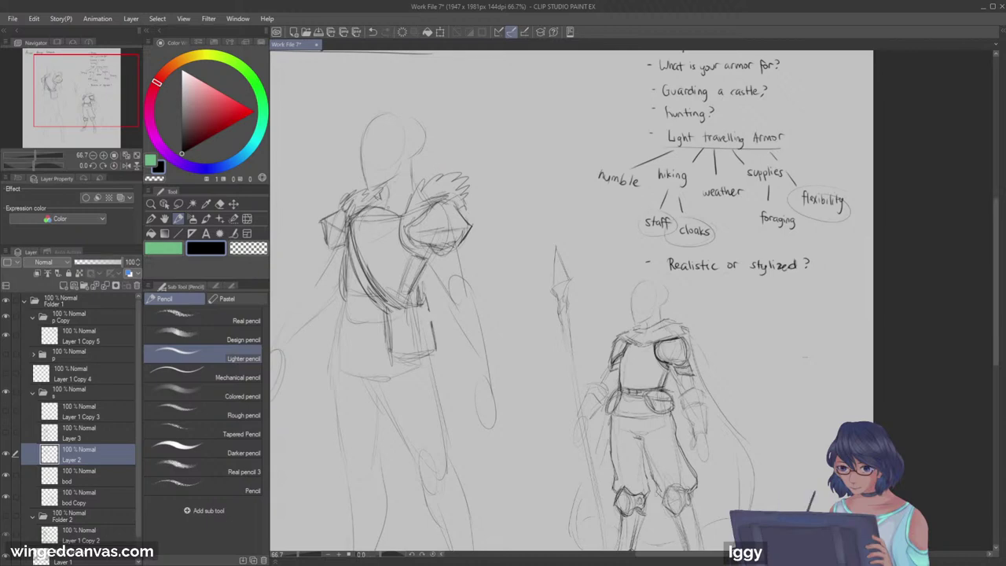
Step: Redo the neckline as a slanted collar band rising from the far shoulder to the neck, cleaning up its edges
key(ctrl+z)
key(ctrl+z)
key(ctrl+z)
mouse_move(367, 207)
mouse_down()
mouse_move(406, 216)
mouse_move(391, 224)
mouse_move(406, 219)
mouse_move(367, 206)
mouse_move(412, 188)
mouse_up()
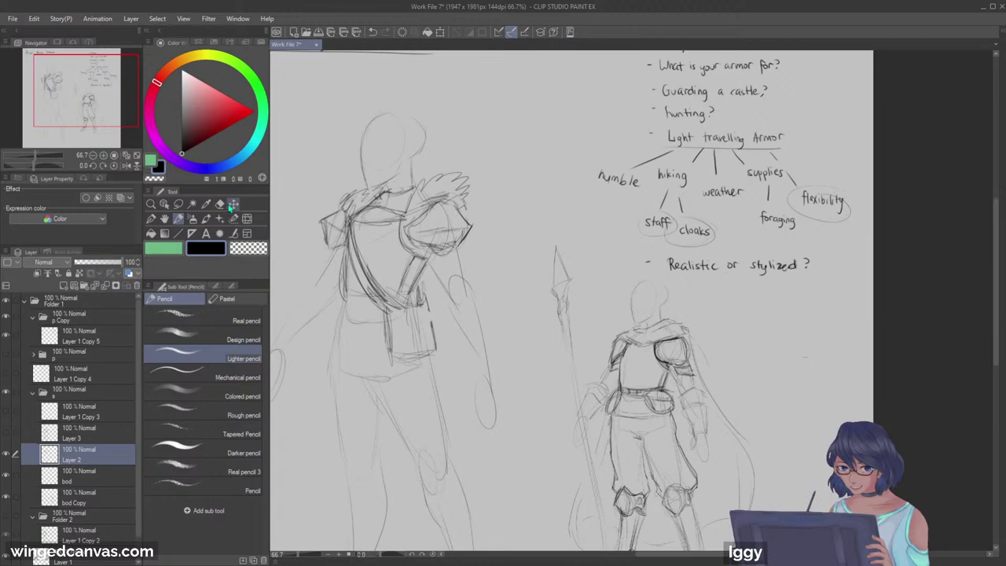
click(220, 203)
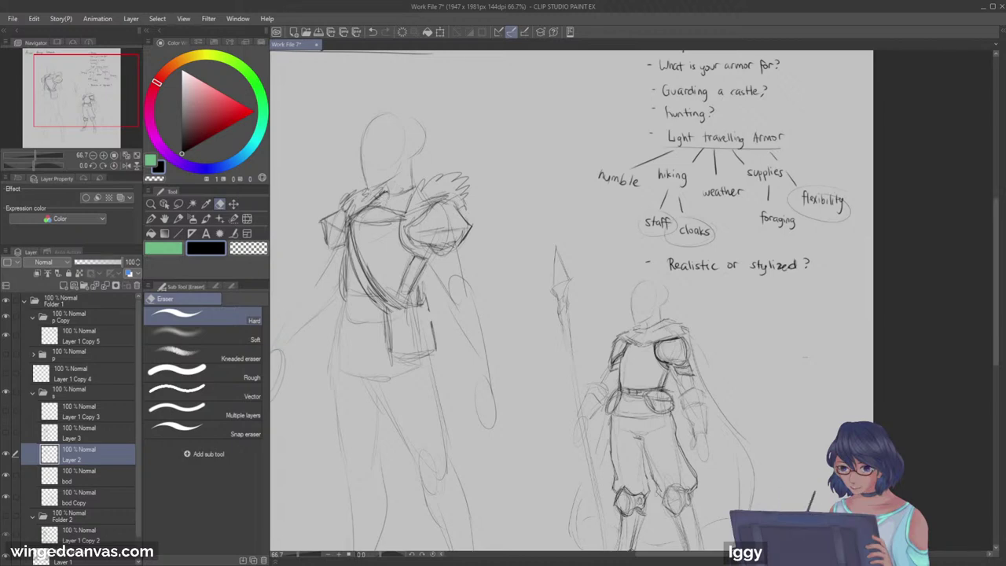
click(179, 219)
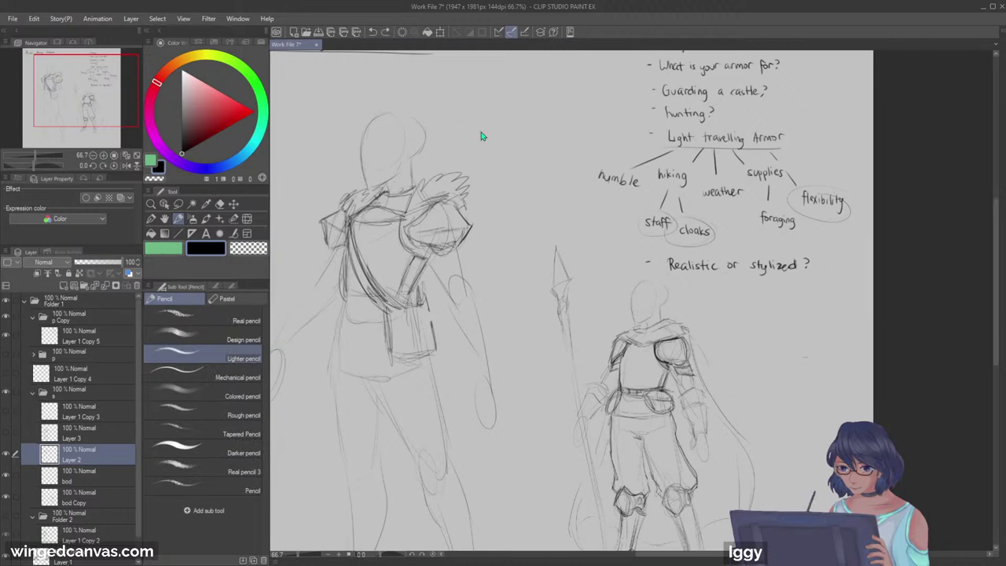
key(e)
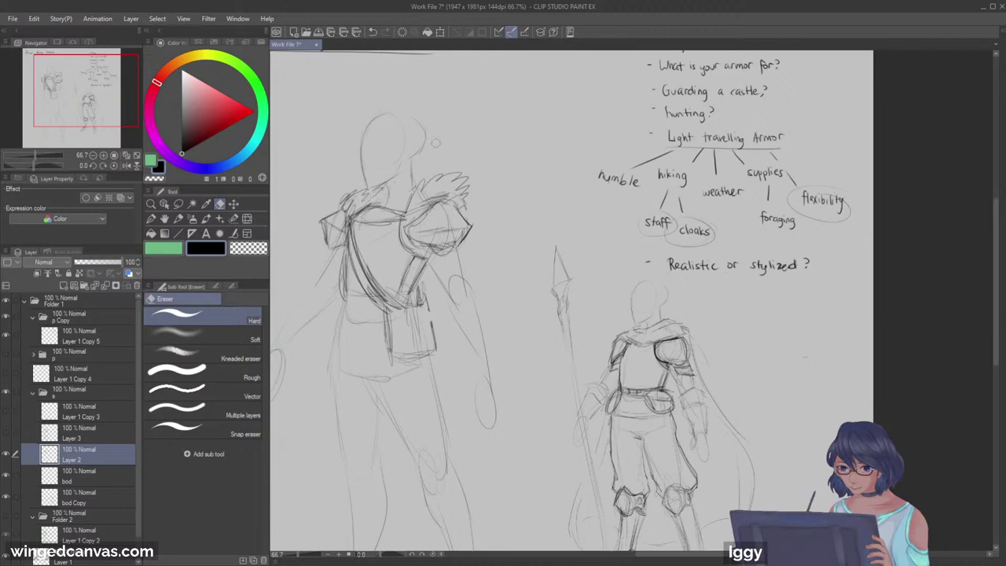
click(179, 219)
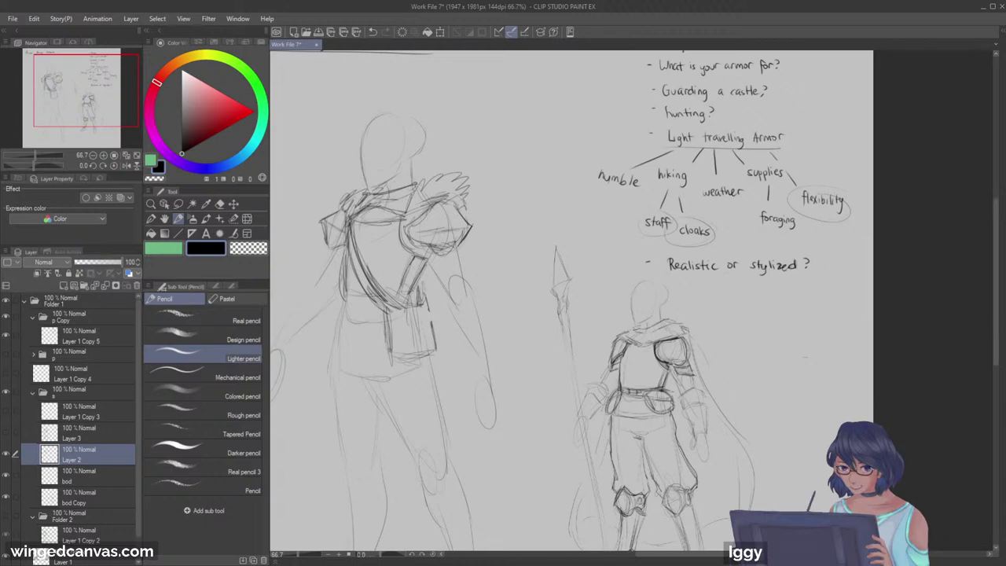
Step: Add extra fur strokes to the collar above both shoulder pads
drag(420, 190, 465, 178)
drag(463, 183, 443, 193)
drag(351, 188, 338, 204)
Step: Draw short vertical fold strokes inside the collar at the base of the neck and blend them into the shoulder fur
drag(85, 99, 71, 101)
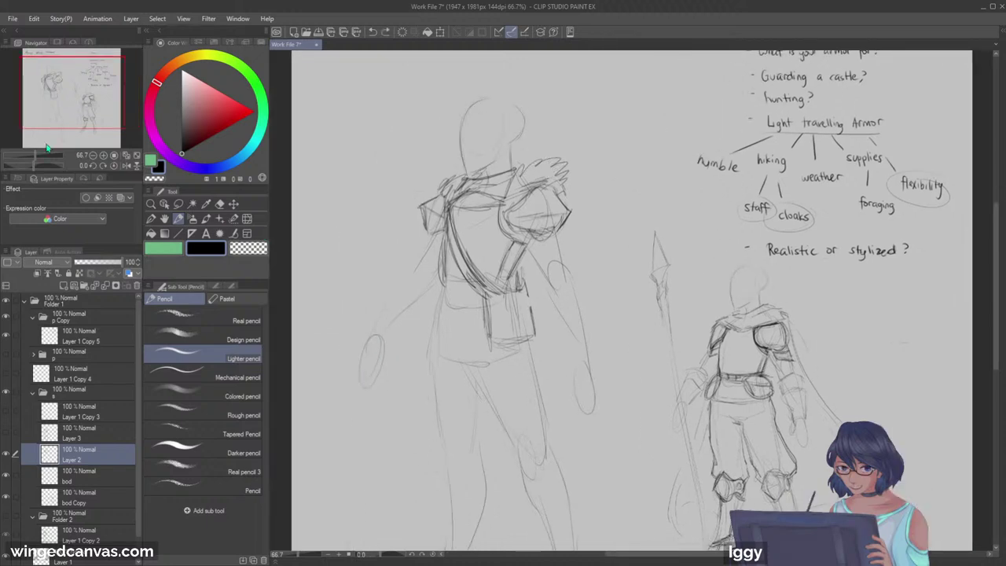
key(ctrl+z)
mouse_move(477, 178)
mouse_down()
mouse_move(470, 189)
mouse_move(484, 184)
mouse_up()
key(ctrl+z)
mouse_move(497, 167)
mouse_down()
mouse_move(475, 203)
mouse_move(507, 178)
mouse_move(492, 167)
mouse_move(500, 189)
mouse_up()
key(ctrl+z)
key(ctrl+z)
key(ctrl+z)
key(ctrl+z)
drag(514, 169, 490, 192)
mouse_move(485, 174)
mouse_down()
mouse_move(479, 190)
mouse_move(505, 198)
mouse_move(538, 159)
mouse_move(562, 166)
mouse_up()
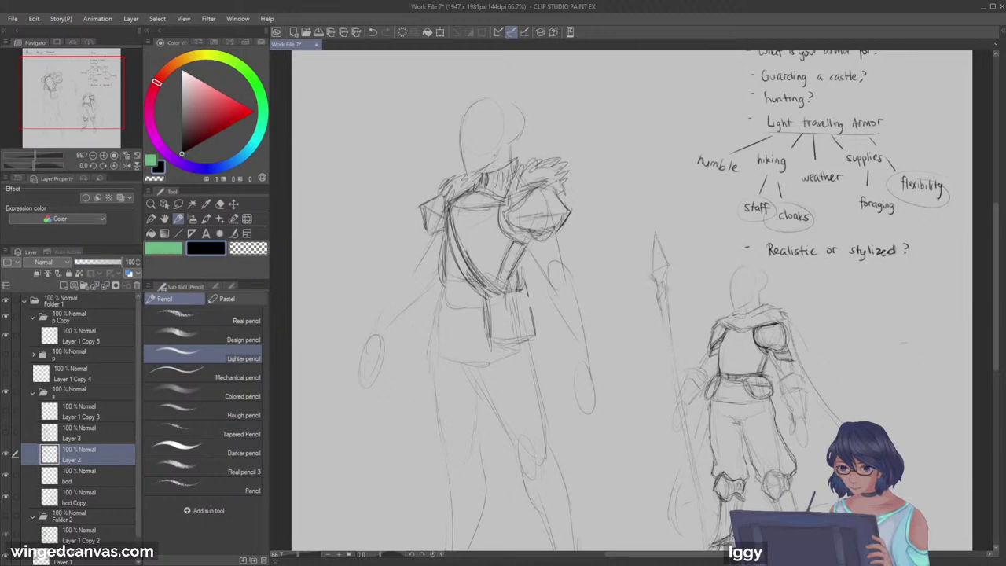
Step: Try to sketch loose, flared sleeves falling from under both shoulder pads
mouse_move(421, 239)
mouse_down()
mouse_move(430, 246)
mouse_move(444, 232)
mouse_up()
key(ctrl+z)
drag(540, 246, 563, 227)
drag(445, 237, 382, 301)
mouse_move(566, 245)
mouse_down()
mouse_move(550, 303)
mouse_move(588, 331)
mouse_up()
drag(563, 300, 612, 335)
drag(575, 234, 609, 338)
drag(447, 278, 427, 319)
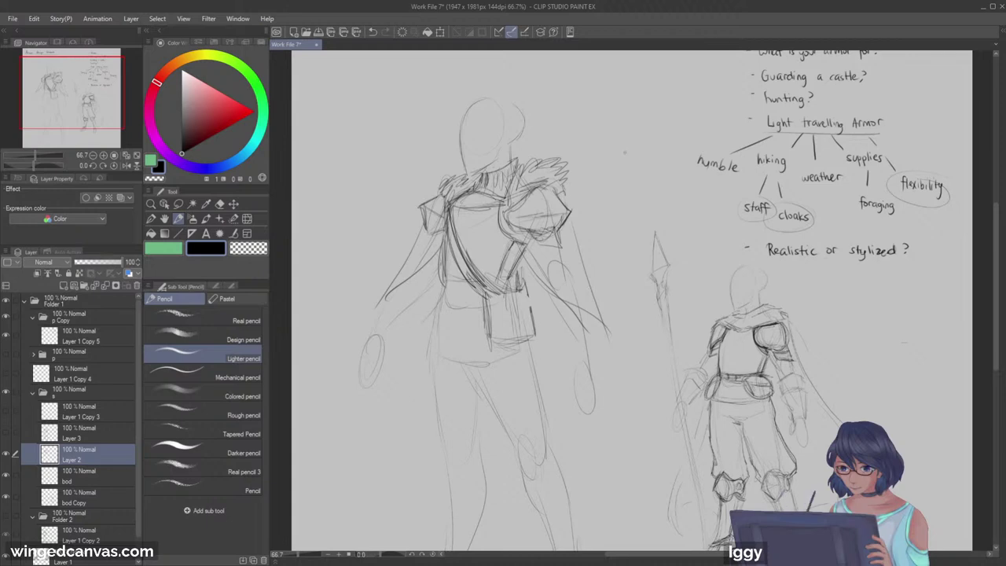
key(ctrl+z)
key(ctrl+z)
key(ctrl+z)
key(ctrl+z)
key(ctrl+z)
key(ctrl+z)
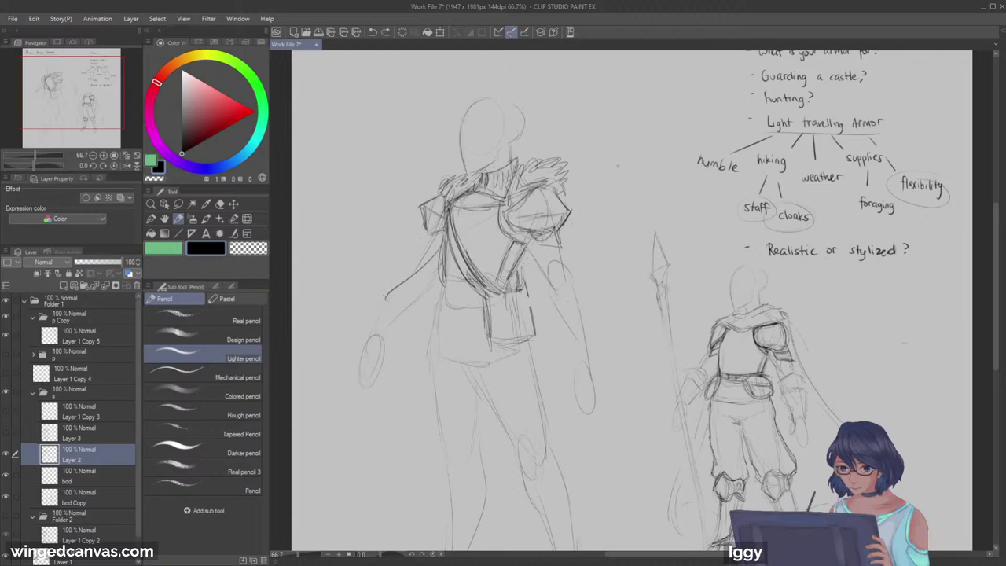
mouse_move(424, 228)
mouse_down()
mouse_move(376, 300)
mouse_move(409, 291)
mouse_move(360, 318)
mouse_move(369, 320)
mouse_up()
key(ctrl+z)
key(ctrl+z)
key(ctrl+z)
key(ctrl+z)
Step: Draw wide flared sleeves hanging from both shoulder pads, with inner edges and open hems around the forearms
drag(427, 227, 366, 329)
drag(409, 302, 376, 314)
drag(440, 242, 414, 300)
drag(541, 228, 597, 326)
drag(559, 234, 596, 316)
mouse_move(572, 273)
mouse_down()
mouse_move(612, 333)
mouse_move(601, 362)
mouse_up()
mouse_move(528, 240)
mouse_down()
mouse_move(541, 330)
mouse_move(572, 360)
mouse_up()
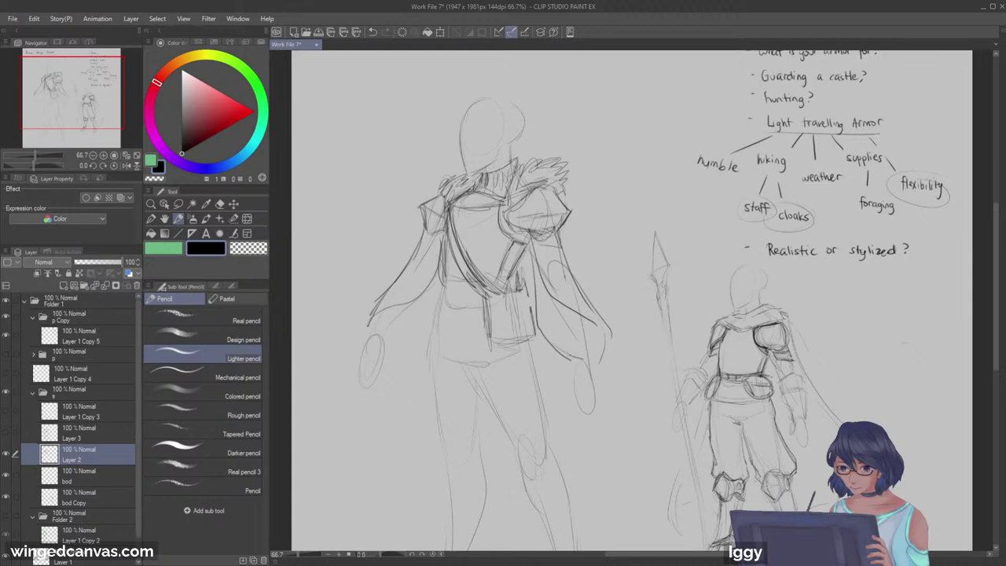
drag(409, 315, 434, 317)
mouse_move(441, 276)
mouse_down()
mouse_move(430, 318)
mouse_move(392, 327)
mouse_up()
drag(545, 290, 572, 346)
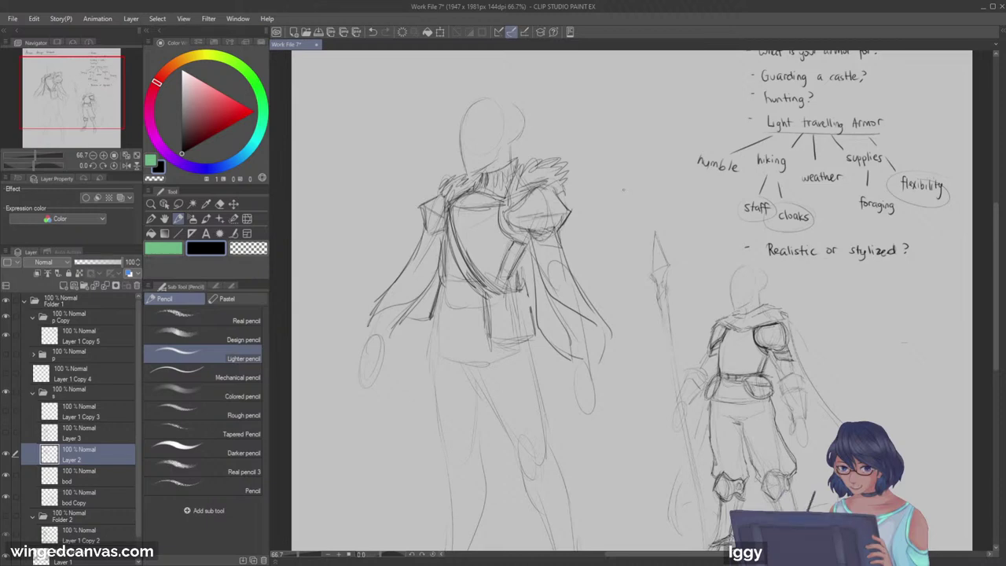
Step: Darken the outlines and hems of both sleeves and reinforce the side edges of the hip satchel
drag(83, 106, 94, 112)
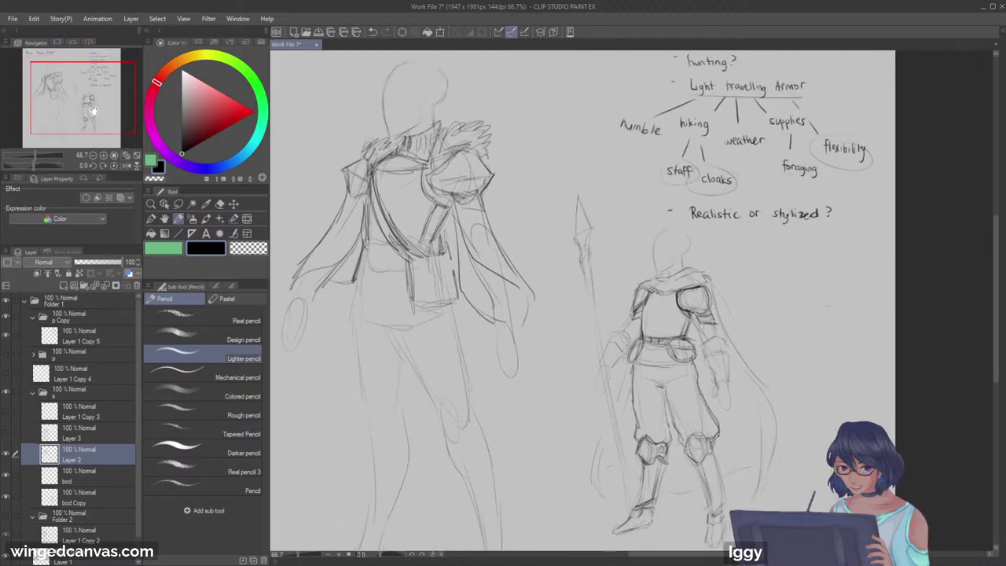
drag(462, 213, 474, 258)
drag(522, 294, 527, 308)
drag(295, 273, 335, 261)
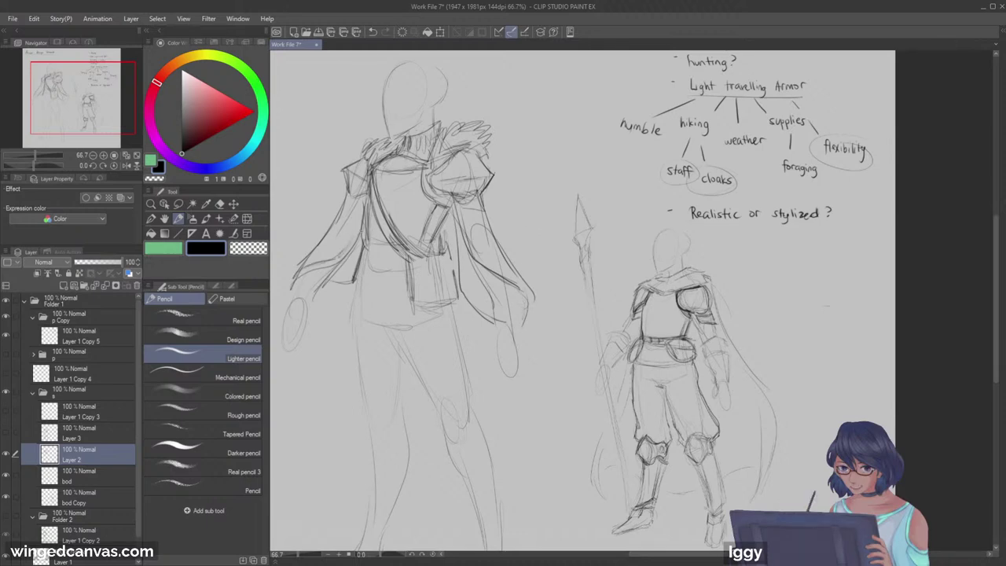
mouse_move(342, 203)
mouse_down()
mouse_move(292, 289)
mouse_move(356, 243)
mouse_move(338, 260)
mouse_up()
drag(470, 255, 525, 297)
mouse_move(361, 218)
mouse_down()
mouse_move(342, 255)
mouse_move(352, 267)
mouse_move(361, 257)
mouse_up()
mouse_move(462, 249)
mouse_down()
mouse_move(470, 301)
mouse_move(457, 285)
mouse_move(457, 294)
mouse_up()
drag(410, 262, 410, 301)
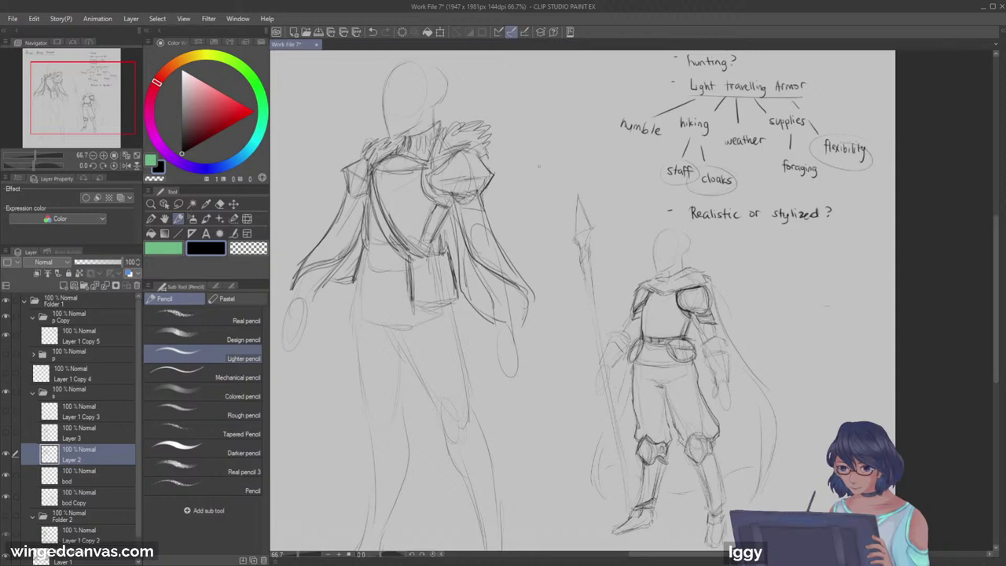
Step: Draw the lower edge of the chest piece and fill it with diagonal hatching beside the strap
drag(370, 240, 418, 241)
drag(435, 206, 413, 243)
mouse_move(413, 203)
mouse_down()
mouse_move(381, 233)
mouse_move(404, 231)
mouse_move(388, 254)
mouse_up()
mouse_move(448, 206)
mouse_down()
mouse_move(434, 212)
mouse_move(428, 235)
mouse_up()
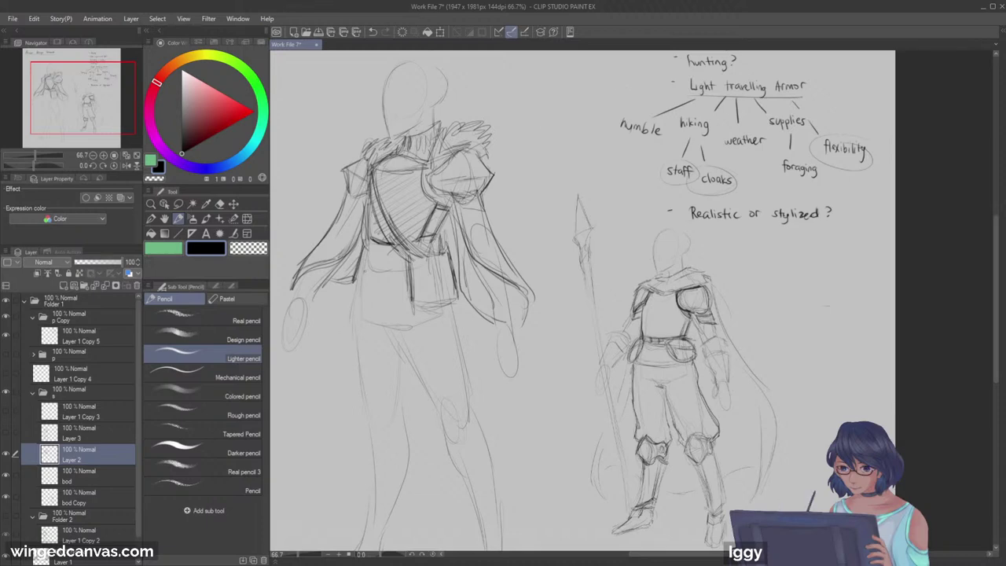
Step: Draw a flared tunic skirt from the waist to the upper thighs, with a scalloped trim band and side fold lines
drag(366, 247, 346, 327)
drag(357, 272, 346, 327)
drag(362, 253, 347, 324)
mouse_move(346, 324)
mouse_down()
mouse_move(442, 332)
mouse_move(422, 334)
mouse_up()
drag(347, 314, 411, 335)
mouse_move(347, 316)
mouse_down()
mouse_move(374, 333)
mouse_move(347, 338)
mouse_up()
mouse_move(347, 338)
mouse_down()
mouse_move(385, 350)
mouse_move(470, 327)
mouse_move(474, 345)
mouse_move(448, 345)
mouse_up()
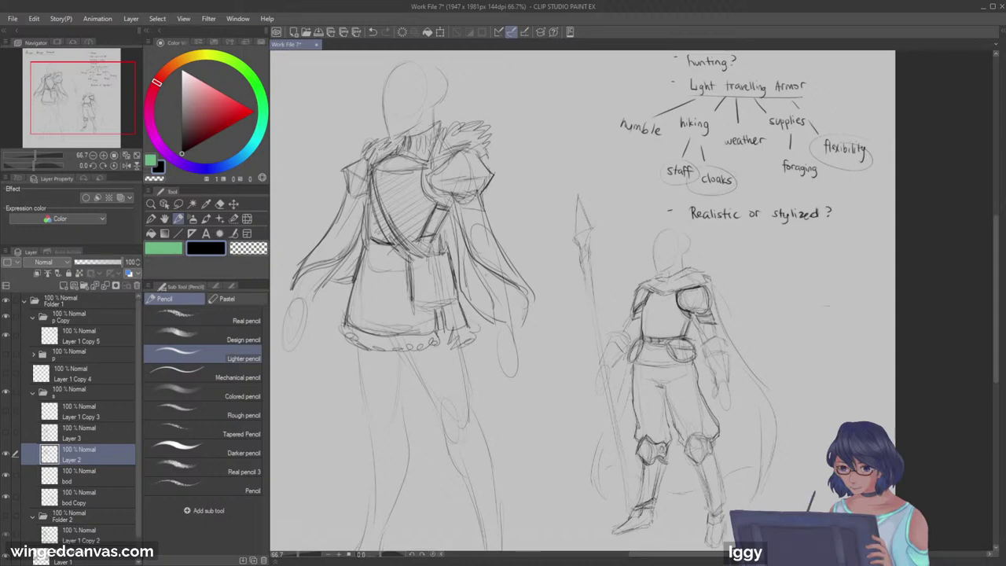
drag(338, 322, 358, 348)
drag(363, 276, 354, 305)
drag(368, 253, 354, 318)
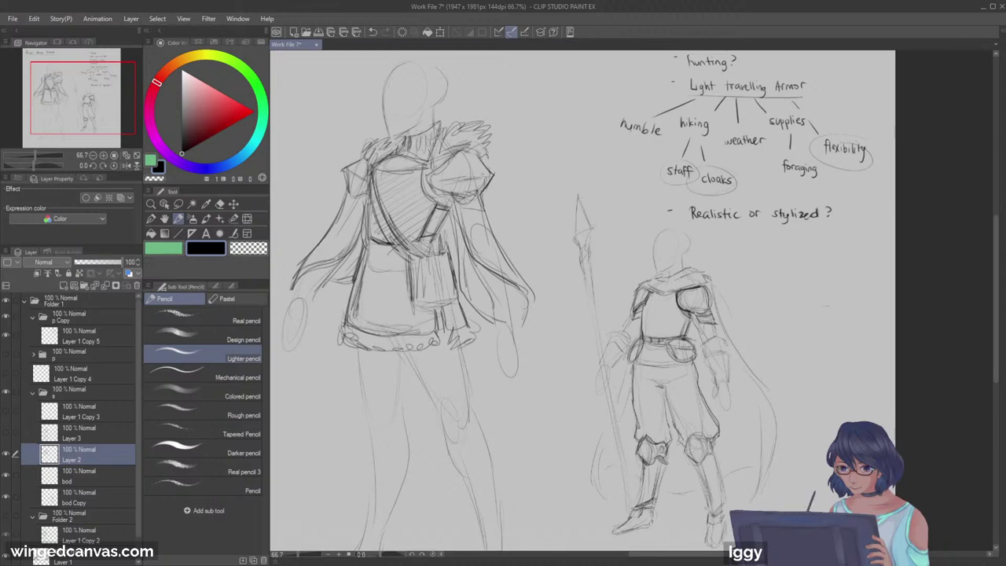
Step: Outline the thighs below the tunic and add a small fabric bulge at the outer far knee
click(151, 204)
drag(406, 237, 338, 240)
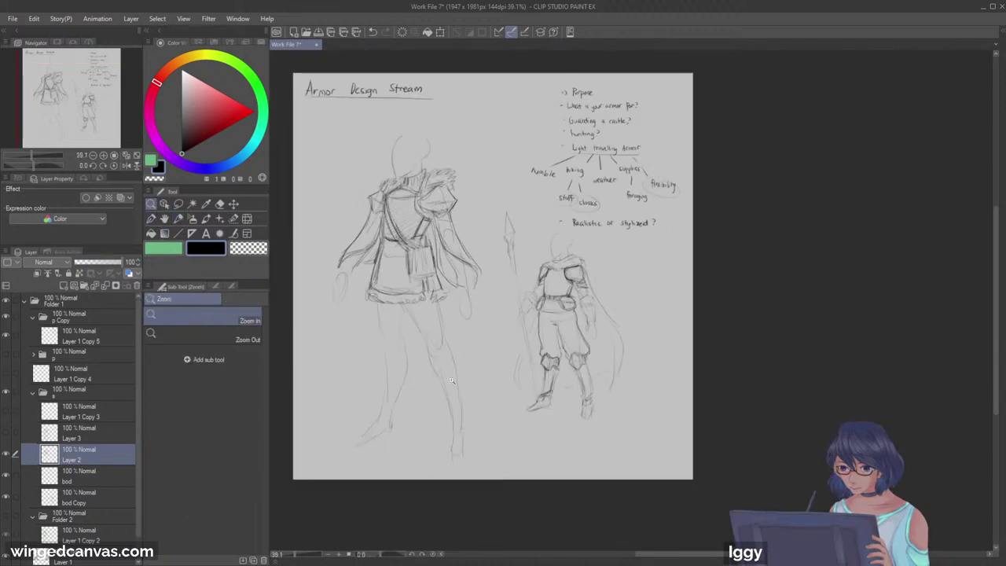
scroll(439, 362, up, 3)
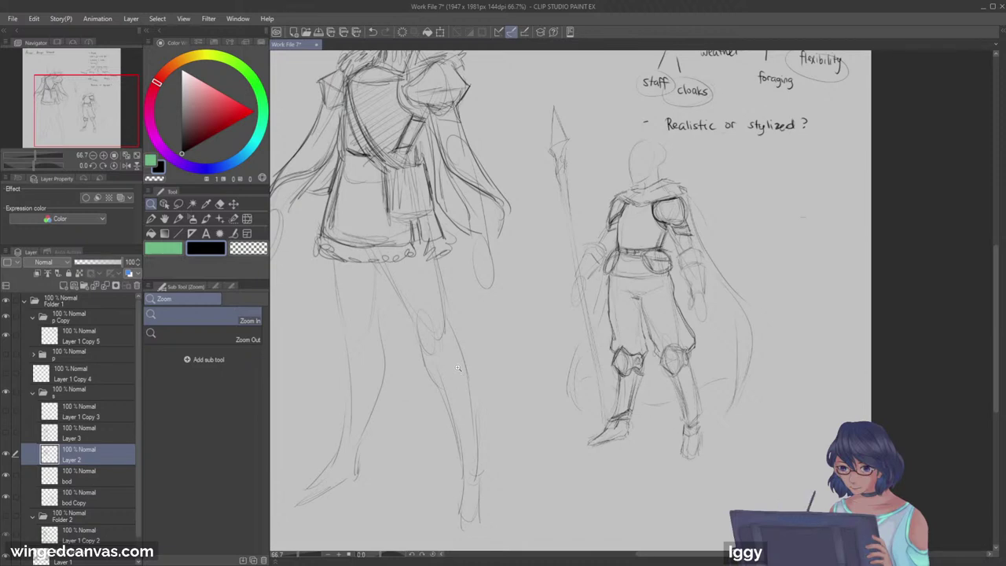
key(p)
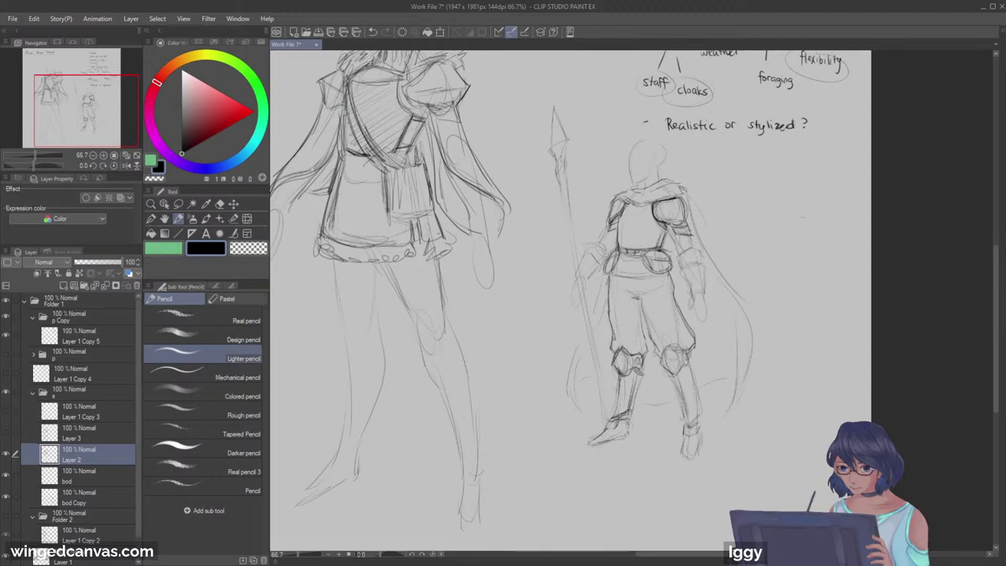
drag(339, 277, 342, 365)
drag(338, 327, 338, 366)
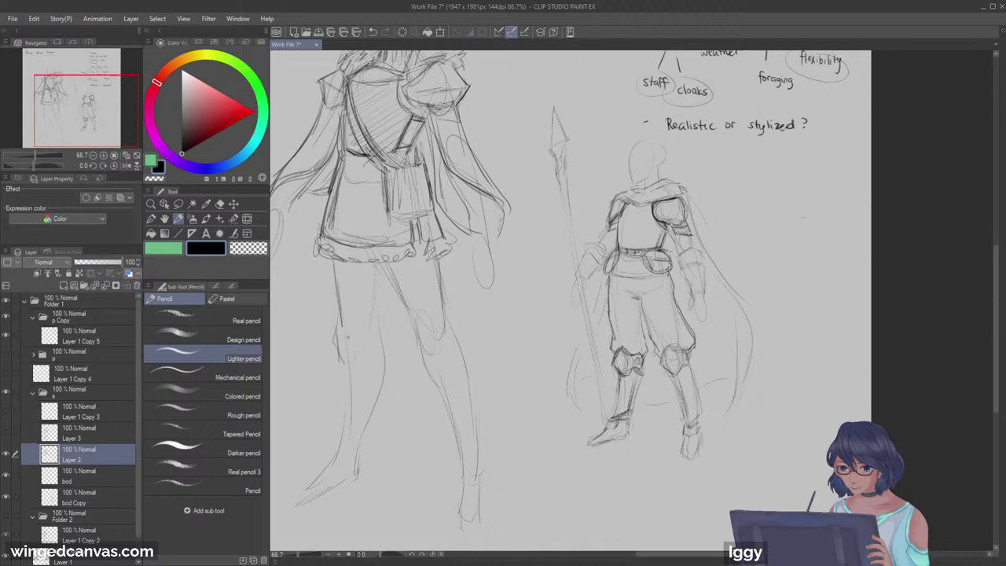
Step: Draw boot cuffs with ragged fur edges around both calves below the knees
drag(120, 109, 115, 111)
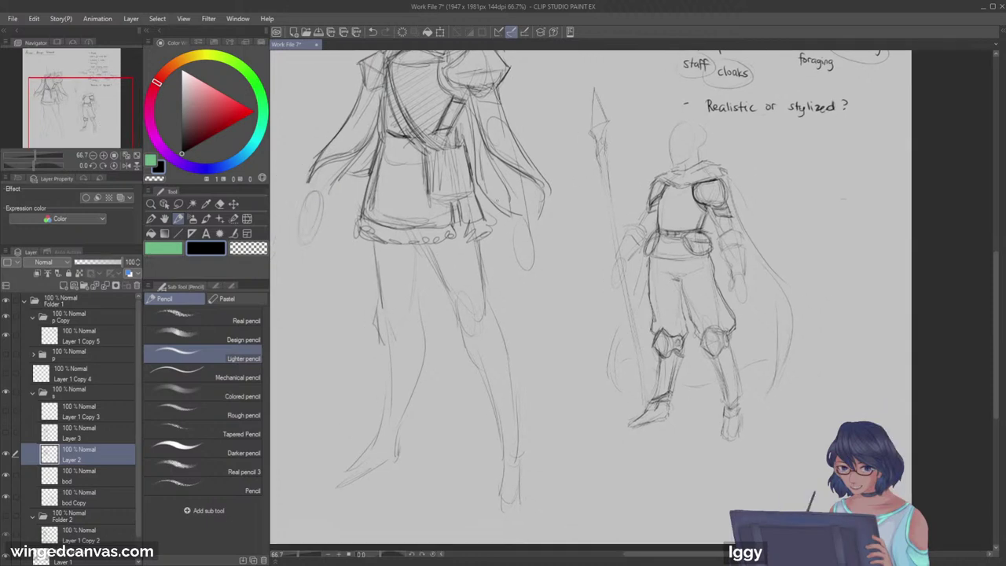
drag(385, 358, 424, 360)
mouse_move(391, 357)
mouse_down()
mouse_move(410, 358)
mouse_move(372, 370)
mouse_up()
mouse_move(382, 365)
mouse_down()
mouse_move(391, 387)
mouse_move(492, 371)
mouse_move(467, 396)
mouse_move(512, 382)
mouse_move(522, 412)
mouse_up()
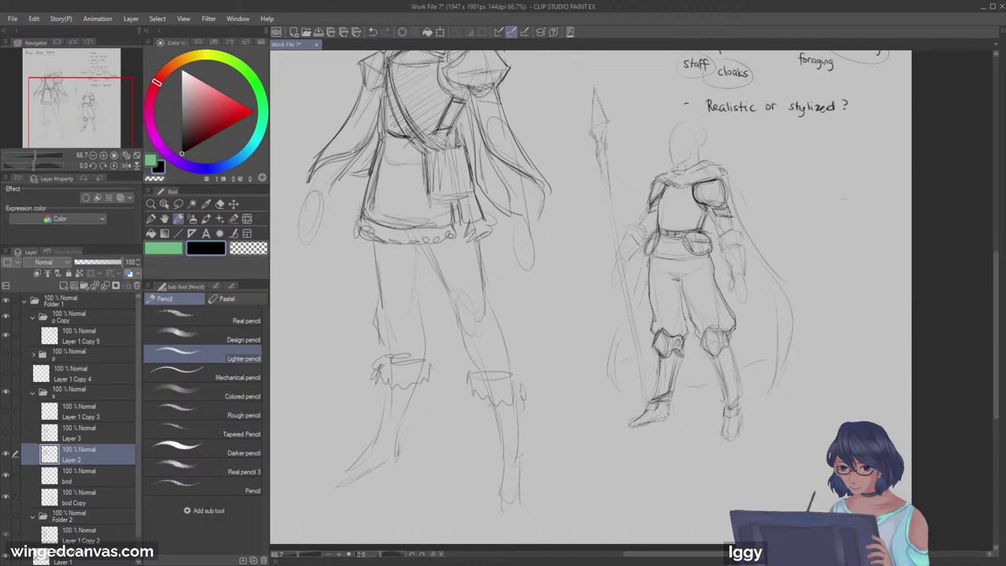
Step: Draw the boot shafts below both fur cuffs, with inner panel lines along the shins
drag(419, 390, 407, 452)
mouse_move(380, 402)
mouse_down()
mouse_move(345, 477)
mouse_move(408, 457)
mouse_up()
key(ctrl+z)
drag(390, 393, 373, 438)
mouse_move(382, 383)
mouse_down()
mouse_move(403, 386)
mouse_move(375, 425)
mouse_move(389, 422)
mouse_up()
drag(400, 390, 393, 427)
drag(488, 403, 493, 445)
mouse_move(520, 402)
mouse_down()
mouse_move(517, 441)
mouse_move(483, 459)
mouse_up()
drag(492, 425, 486, 454)
Step: Draw the pointed foot of the far boot with a toe seam and outline the near boot's foot
mouse_move(377, 445)
mouse_down()
mouse_move(388, 454)
mouse_move(340, 475)
mouse_up()
mouse_move(388, 454)
mouse_down()
mouse_move(363, 467)
mouse_move(403, 455)
mouse_move(362, 466)
mouse_move(378, 473)
mouse_move(329, 482)
mouse_move(409, 456)
mouse_up()
drag(338, 485, 409, 464)
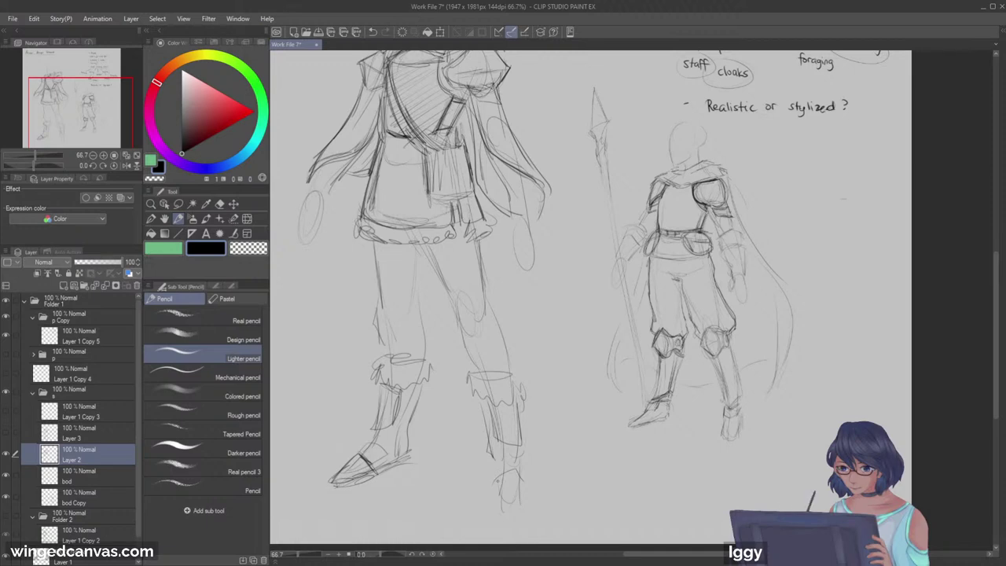
drag(498, 442, 507, 503)
mouse_move(523, 452)
mouse_down()
mouse_move(521, 479)
mouse_move(505, 500)
mouse_up()
Step: Try to sketch a small boxy side study in the empty space beside the large figure's head
drag(79, 109, 77, 87)
click(151, 205)
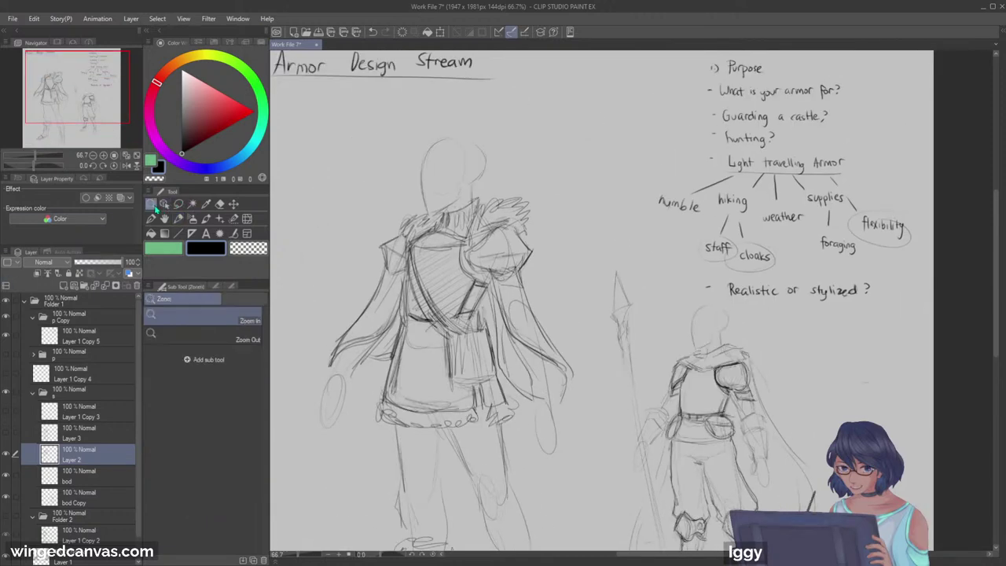
drag(501, 179, 445, 179)
drag(550, 106, 459, 120)
key(p)
mouse_move(537, 191)
mouse_down()
mouse_move(538, 229)
mouse_move(563, 222)
mouse_up()
drag(538, 186, 536, 229)
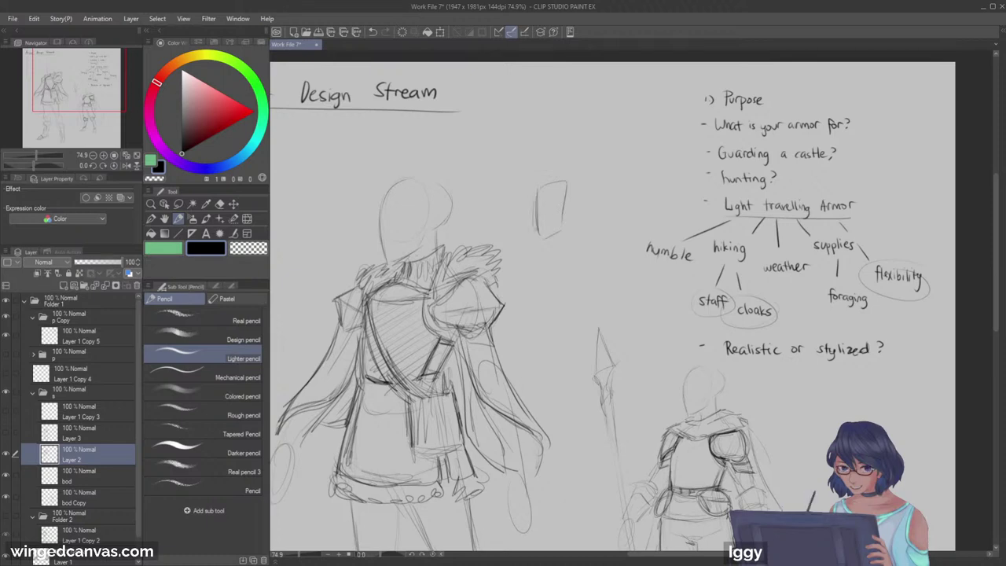
drag(504, 191, 501, 232)
mouse_move(496, 174)
mouse_down()
mouse_move(508, 184)
mouse_move(526, 172)
mouse_move(536, 186)
mouse_move(569, 160)
mouse_move(569, 175)
mouse_up()
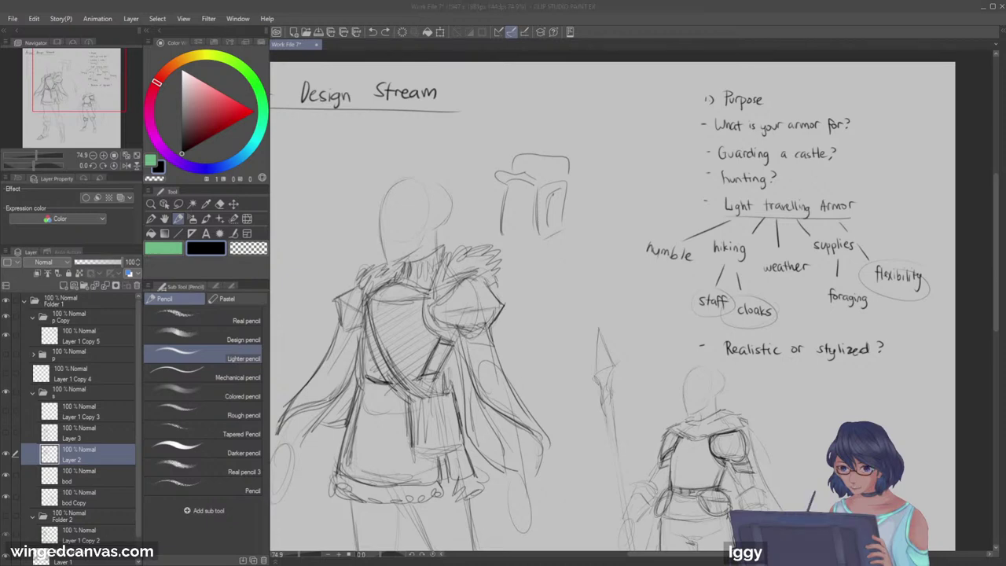
click(151, 204)
key(ctrl+z)
key(ctrl+z)
key(ctrl+z)
key(ctrl+z)
key(ctrl+z)
key(ctrl+z)
key(ctrl+z)
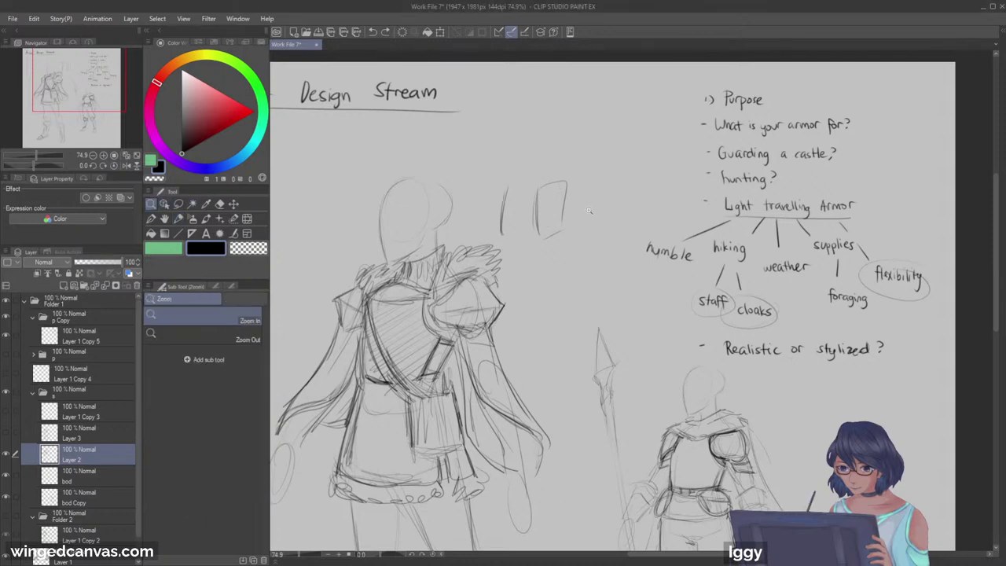
key(ctrl+z)
key(ctrl+z)
key(ctrl+z)
Step: Remove the boxy side study and sketch an ear flap hanging along the side of the large figure's head
key(e)
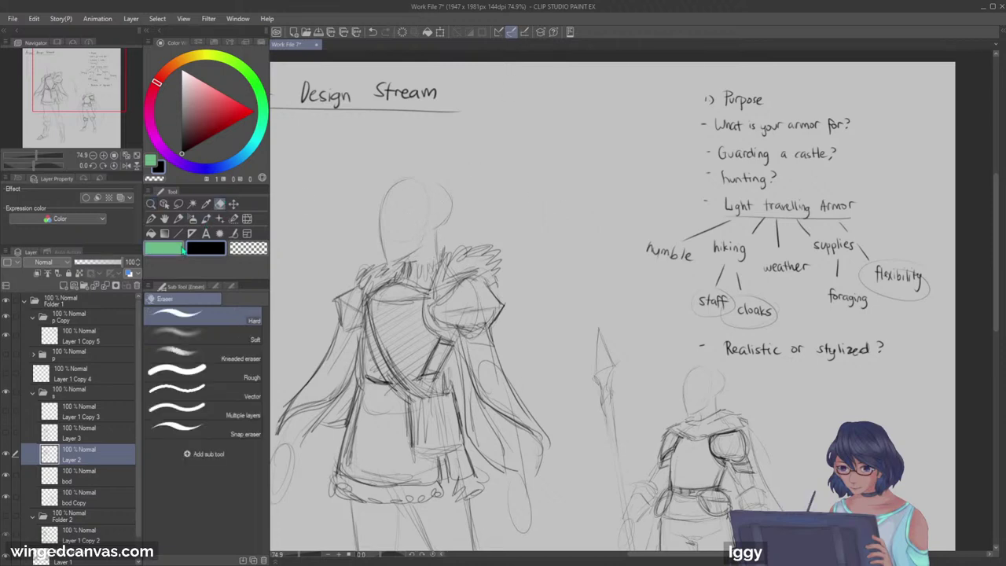
key(p)
drag(422, 232, 417, 262)
mouse_move(444, 212)
mouse_down()
mouse_move(444, 240)
mouse_move(438, 229)
mouse_move(436, 261)
mouse_up()
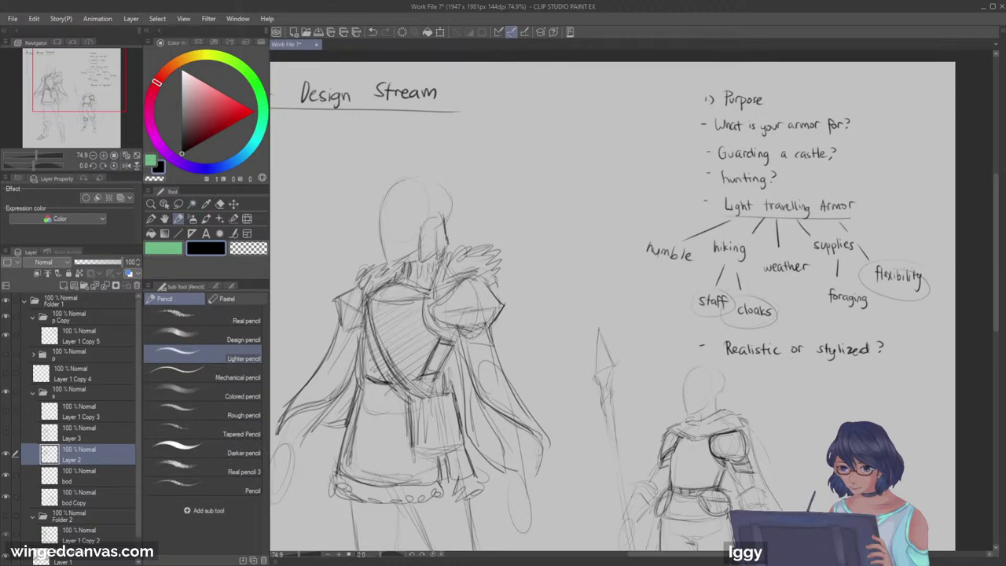
Step: Draw the hat's band across the forehead of the large figure, with a rounded piece at its front
drag(374, 198, 373, 221)
key(ctrl+z)
key(ctrl+z)
key(ctrl+z)
mouse_move(377, 199)
mouse_down()
mouse_move(388, 206)
mouse_move(374, 219)
mouse_move(454, 207)
mouse_up()
key(ctrl+z)
key(ctrl+z)
key(ctrl+z)
mouse_move(390, 220)
mouse_down()
mouse_move(461, 213)
mouse_move(419, 262)
mouse_move(440, 213)
mouse_up()
mouse_move(445, 216)
mouse_down()
mouse_move(447, 241)
mouse_move(444, 218)
mouse_up()
key(ctrl+z)
key(ctrl+z)
key(ctrl+z)
Step: Strengthen the outline of the ear flap below the hat band and erase overlapping lines along its top
mouse_move(444, 221)
mouse_down()
mouse_move(444, 244)
mouse_move(416, 262)
mouse_up()
mouse_move(415, 226)
mouse_down()
mouse_move(422, 263)
mouse_move(444, 261)
mouse_up()
mouse_move(445, 221)
mouse_down()
mouse_move(447, 254)
mouse_move(415, 220)
mouse_move(450, 251)
mouse_up()
drag(447, 227, 437, 260)
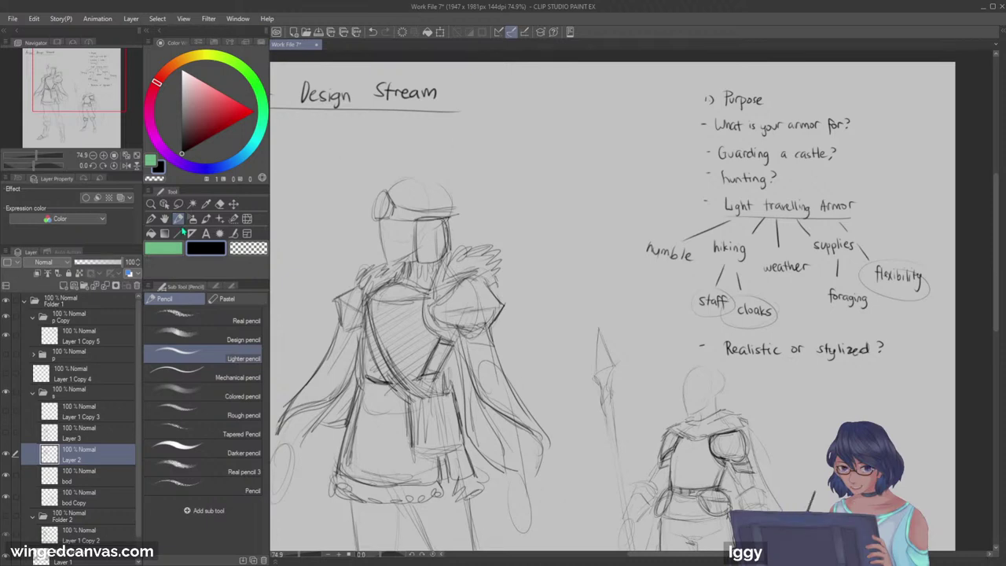
click(220, 205)
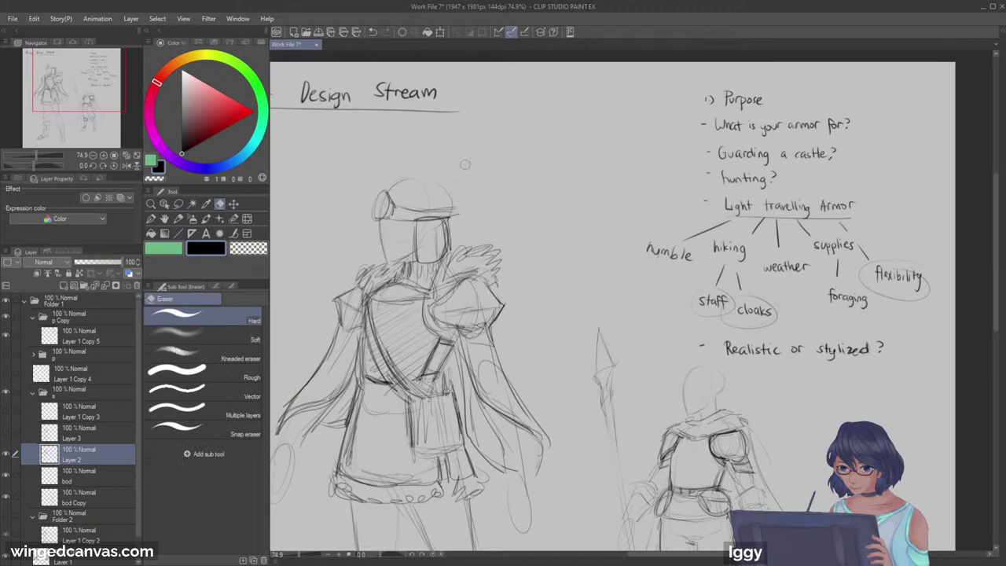
mouse_move(418, 219)
mouse_down()
mouse_move(439, 219)
mouse_move(441, 232)
mouse_move(445, 221)
mouse_up()
Step: Draw the hat's neck flap behind the ear flap, reaching down to the fur collar
click(182, 221)
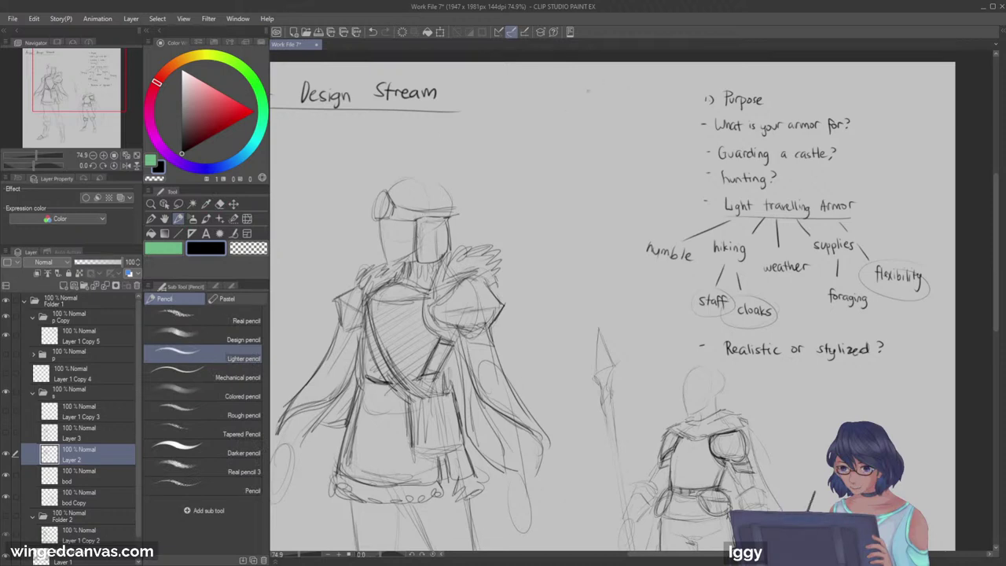
drag(466, 213, 463, 229)
mouse_move(449, 231)
mouse_down()
mouse_move(477, 242)
mouse_move(458, 250)
mouse_up()
drag(448, 239, 471, 243)
Step: Draw the hat's raised crown above the band and sketch the eye and face profile beneath it
drag(383, 191, 398, 172)
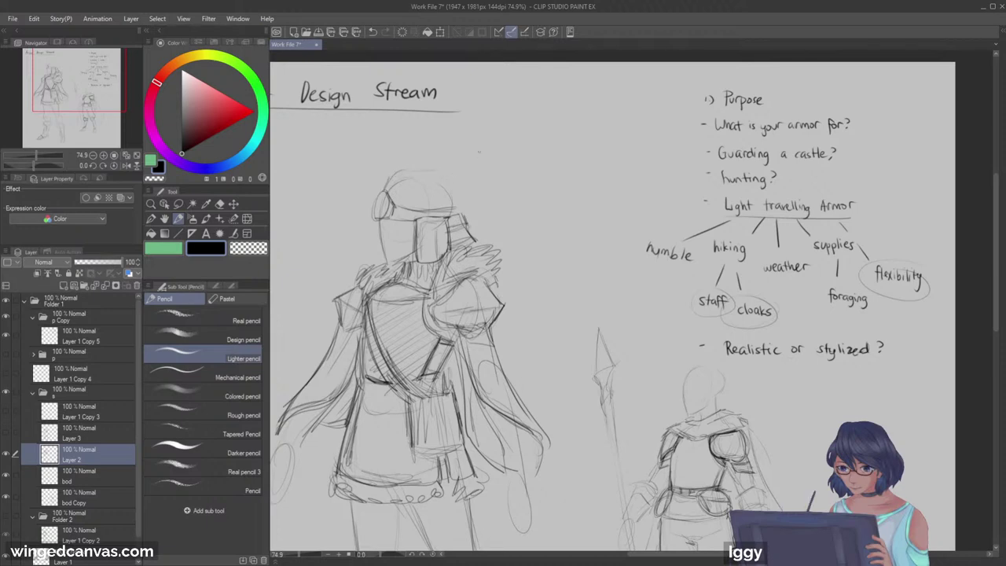
mouse_move(406, 223)
mouse_down()
mouse_move(414, 260)
mouse_move(380, 256)
mouse_move(392, 230)
mouse_up()
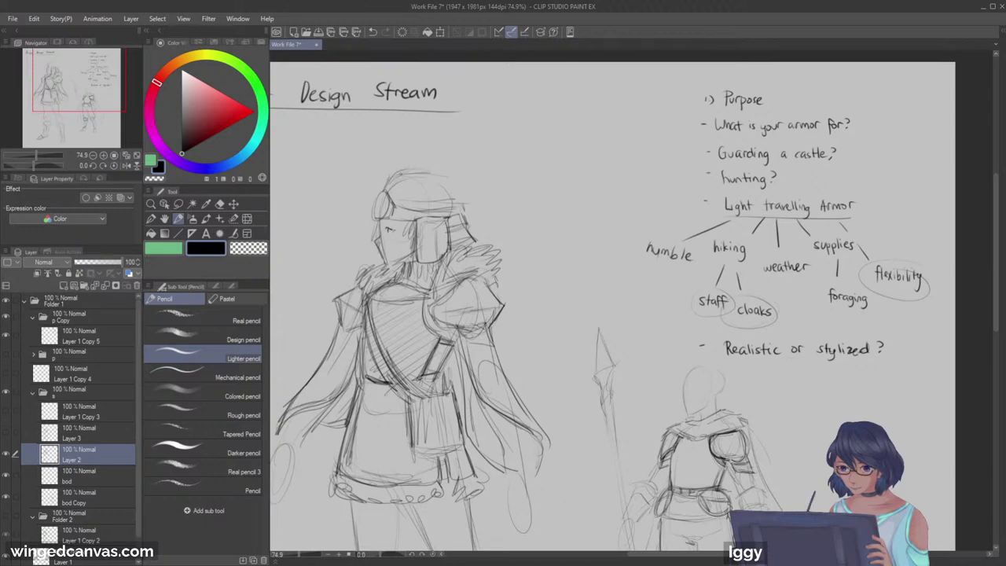
drag(460, 175, 468, 202)
click(164, 218)
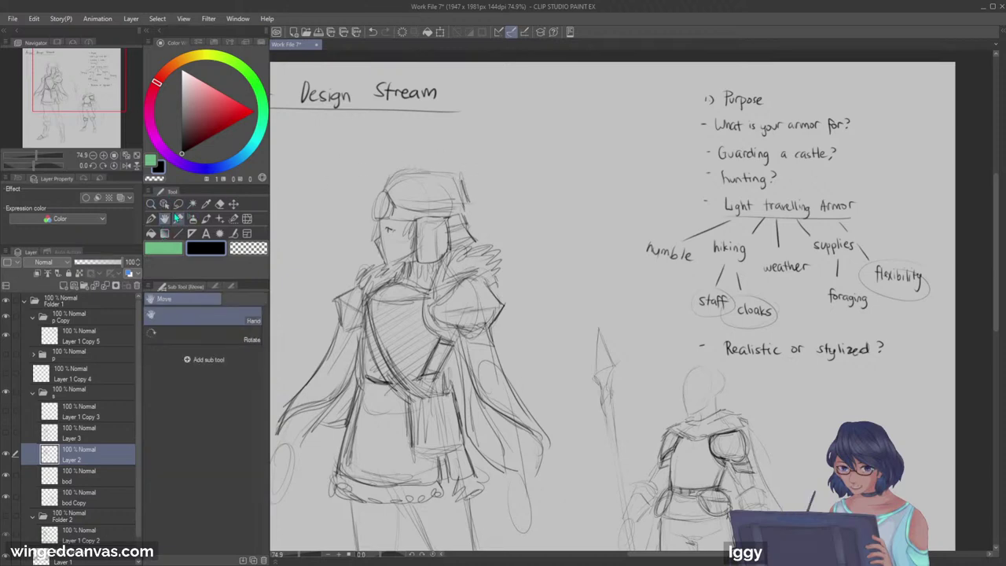
click(192, 221)
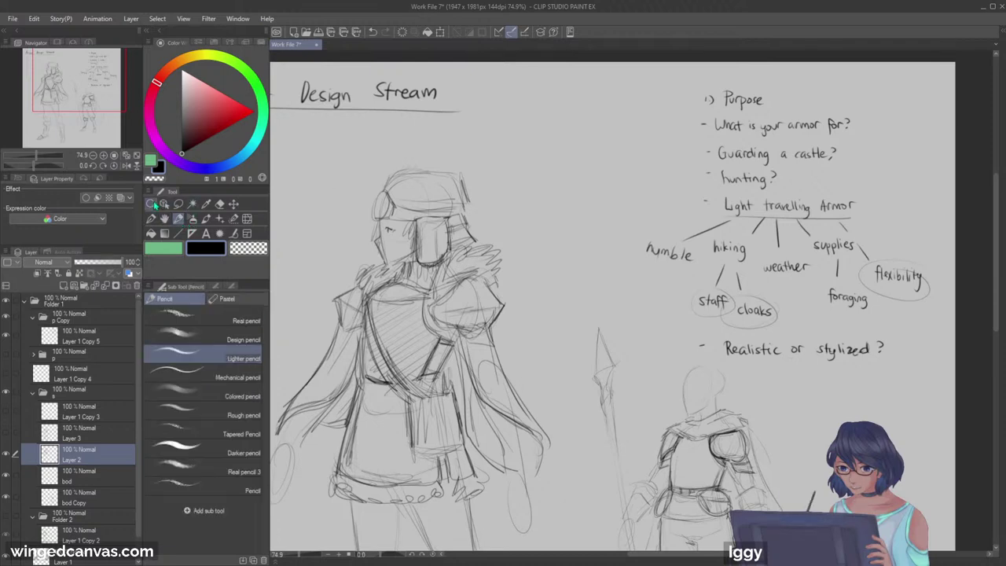
Step: Add a diamond ornament to the ear flap and darken the rounded front piece of the hat
click(151, 204)
drag(449, 189, 370, 189)
drag(437, 204, 525, 205)
click(181, 220)
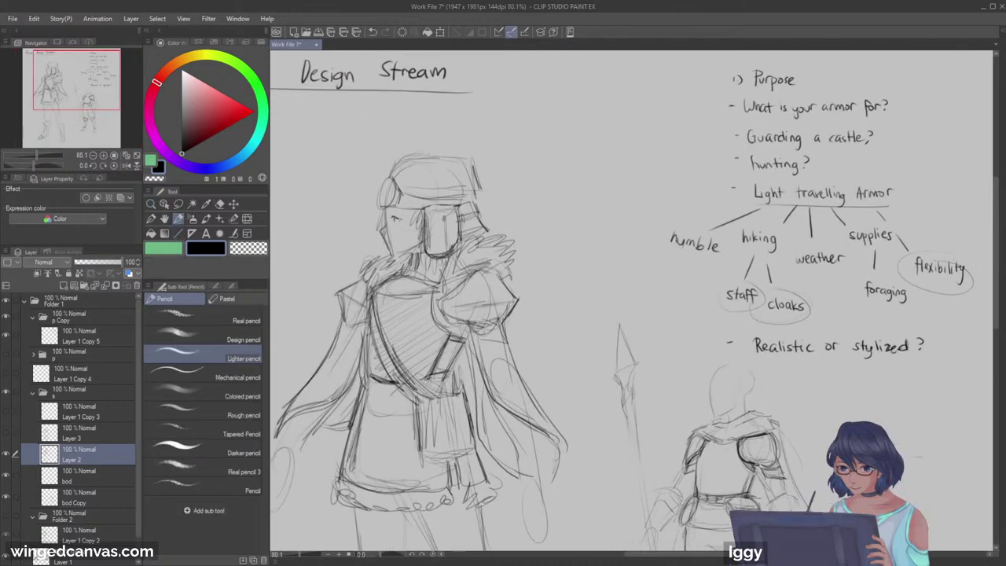
drag(437, 224, 453, 229)
drag(385, 183, 379, 203)
drag(382, 185, 379, 206)
Step: Outline baggy trousers on both legs from the tunic hem down to the fur boot cuffs
click(151, 204)
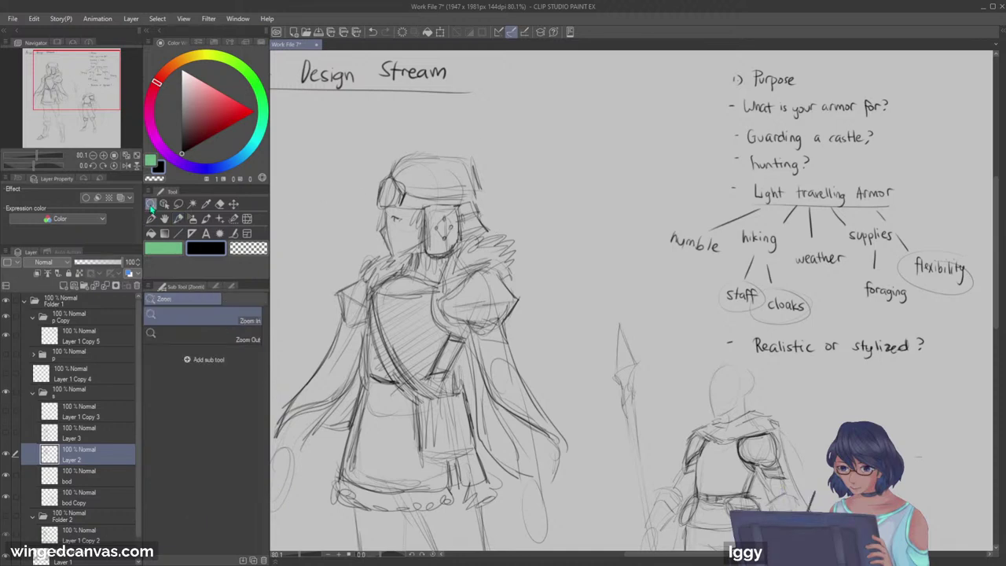
drag(409, 193, 330, 197)
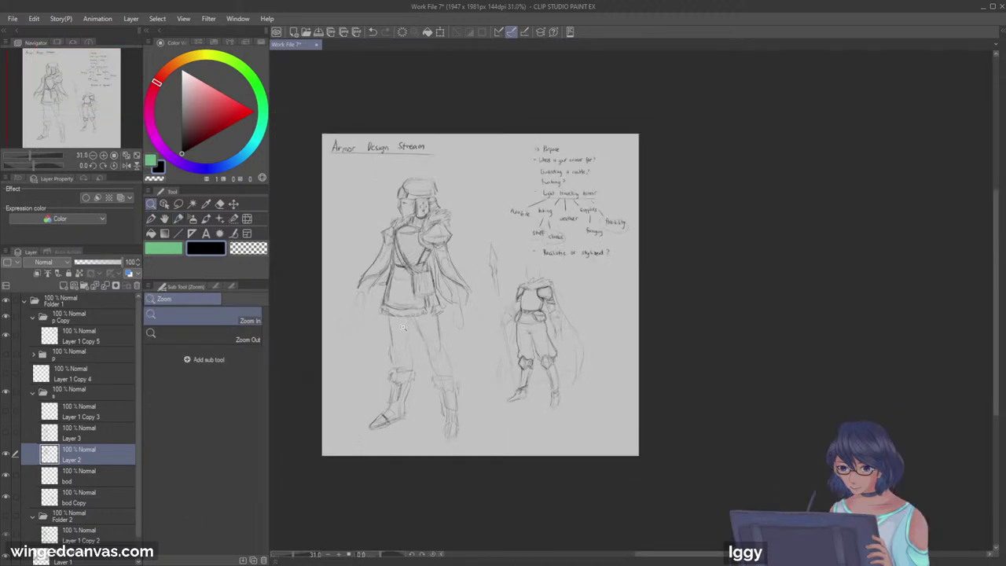
scroll(376, 312, up, 2)
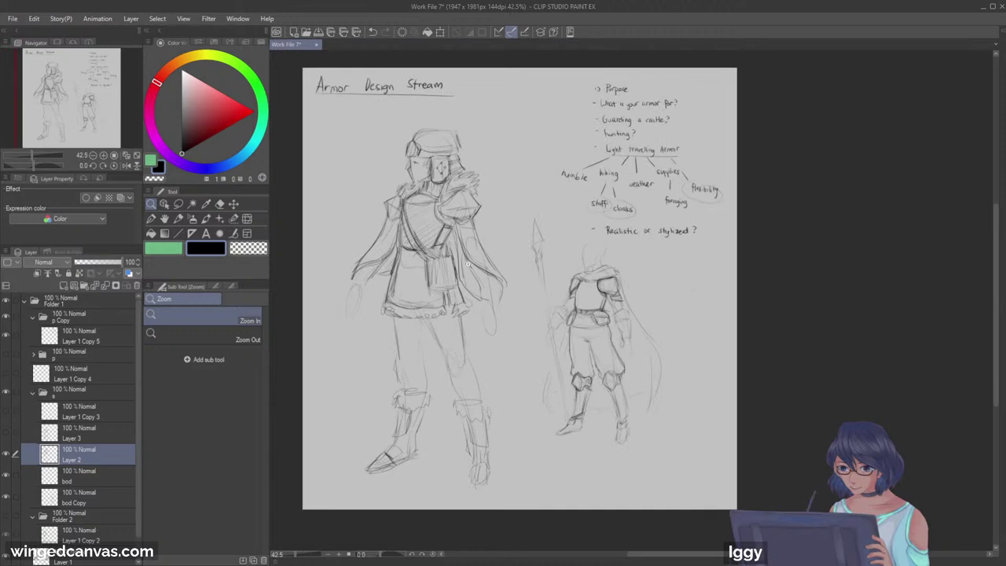
scroll(427, 397, up, 1)
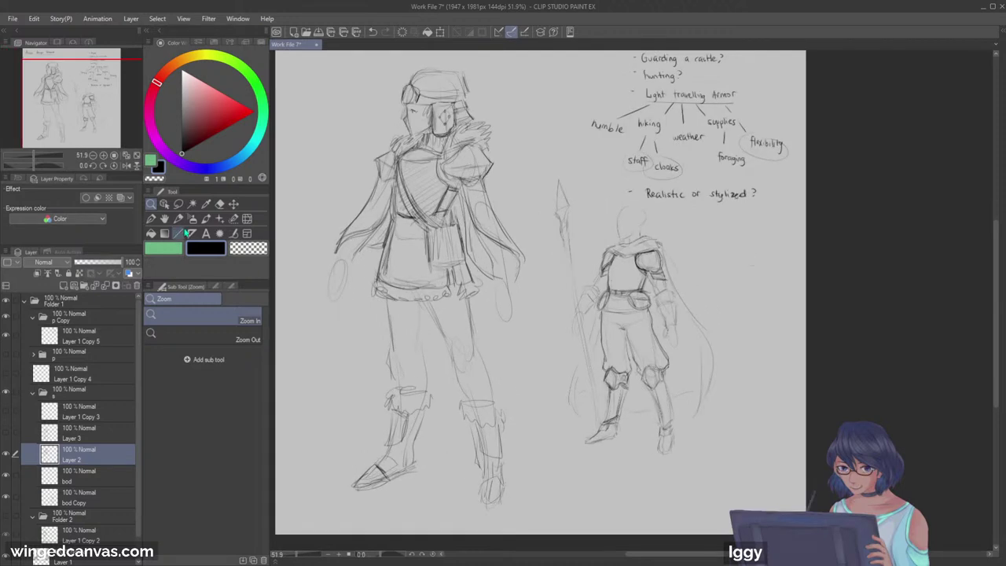
key(p)
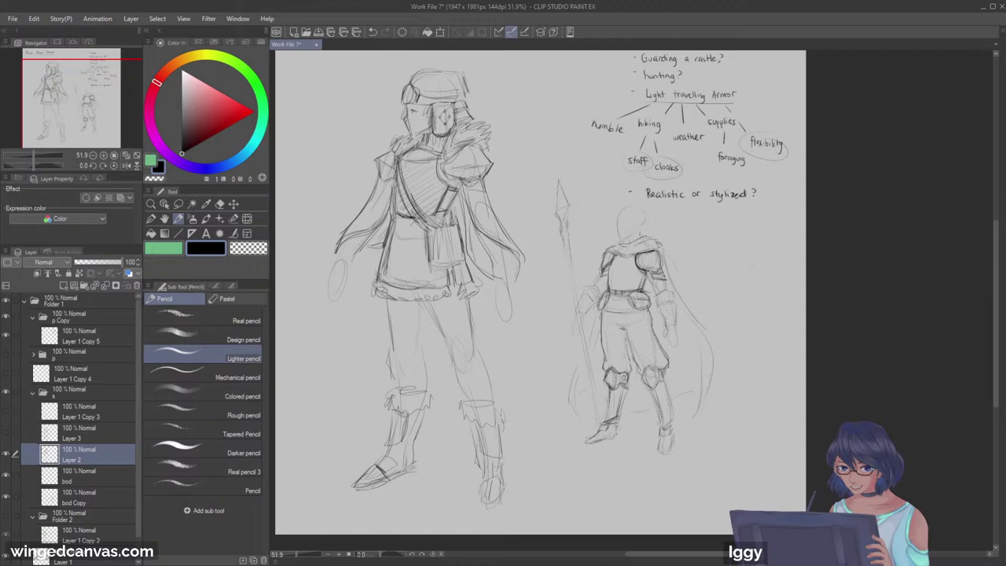
drag(431, 320, 419, 360)
drag(430, 333, 418, 359)
mouse_move(426, 349)
mouse_down()
mouse_move(432, 382)
mouse_move(421, 399)
mouse_move(467, 402)
mouse_up()
mouse_move(447, 336)
mouse_down()
mouse_move(442, 388)
mouse_move(486, 353)
mouse_move(500, 398)
mouse_up()
drag(391, 328, 383, 368)
drag(383, 368, 396, 384)
drag(422, 310, 419, 389)
drag(441, 302, 455, 360)
drag(455, 360, 466, 394)
drag(439, 312, 455, 363)
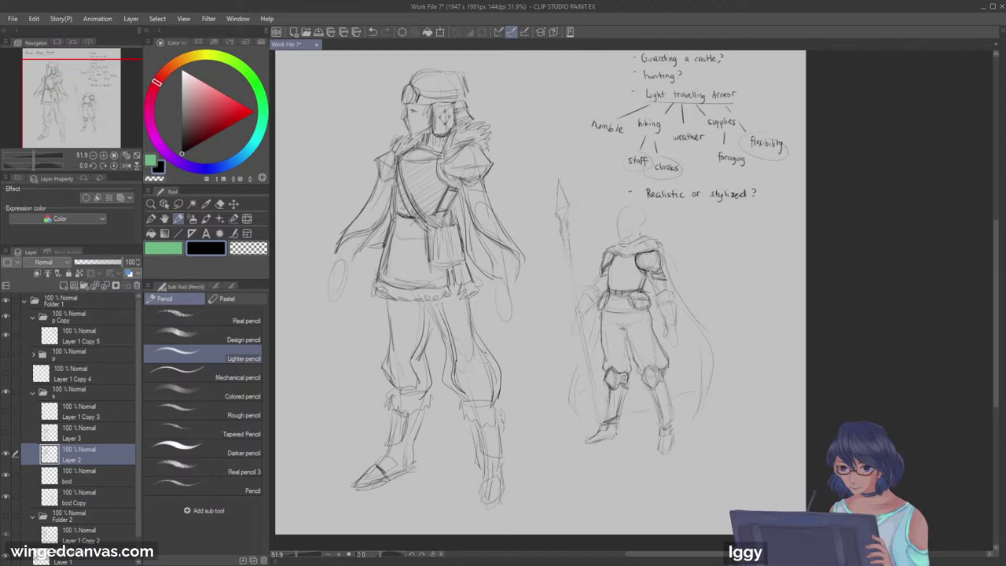
Step: Hatch shading along the inner sides of both trouser legs and the outer knee of the near leg
drag(434, 302, 452, 381)
drag(482, 346, 498, 402)
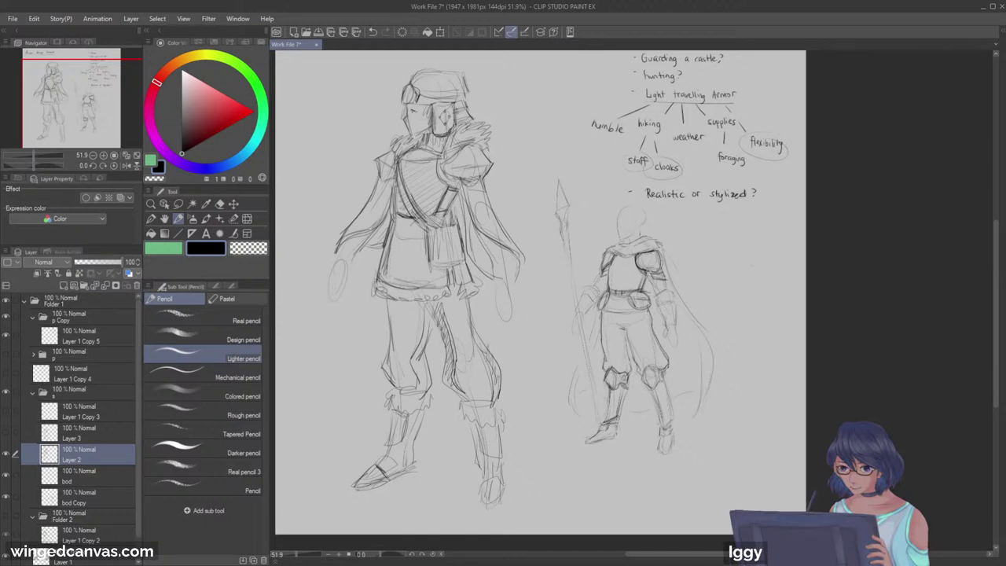
mouse_move(426, 336)
mouse_down()
mouse_move(414, 366)
mouse_move(424, 394)
mouse_up()
mouse_move(422, 300)
mouse_down()
mouse_move(409, 370)
mouse_move(475, 374)
mouse_move(486, 364)
mouse_up()
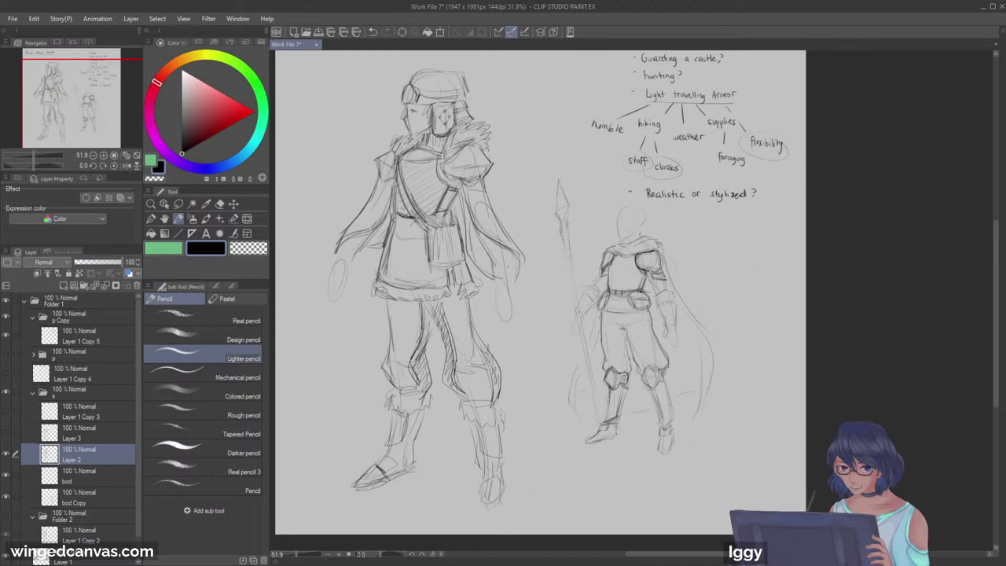
drag(428, 304, 427, 331)
drag(432, 310, 425, 340)
Step: Darken the lower edge of the near shoulder pad and add a short diagonal stroke beside it
click(151, 203)
drag(520, 271, 508, 272)
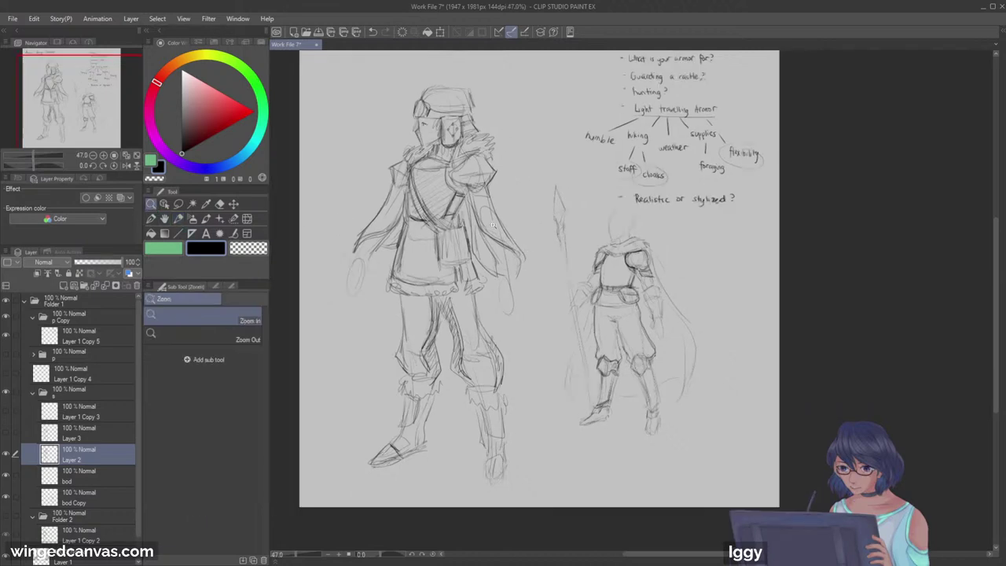
drag(488, 231, 506, 214)
click(516, 108)
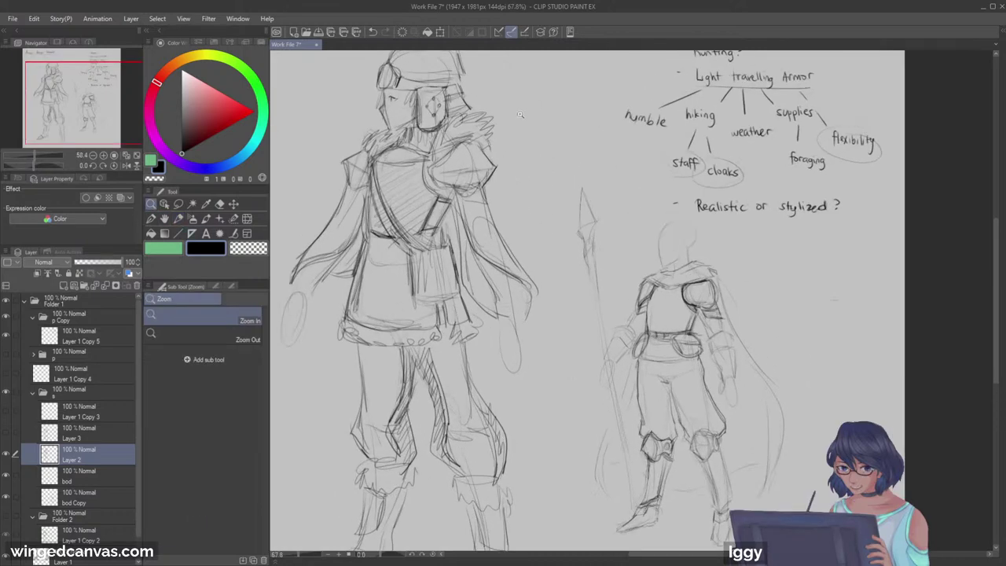
click(178, 219)
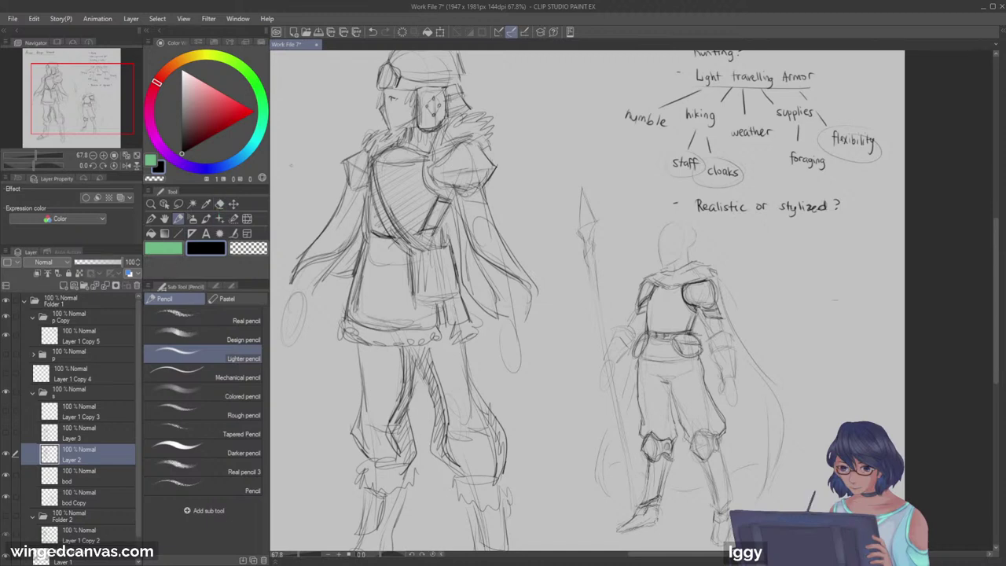
mouse_move(519, 159)
mouse_down()
mouse_move(522, 172)
mouse_move(512, 167)
mouse_up()
key(ctrl+z)
key(ctrl+z)
mouse_move(428, 160)
mouse_down()
mouse_move(459, 189)
mouse_move(498, 163)
mouse_up()
drag(365, 251, 351, 328)
mouse_move(389, 385)
mouse_down()
mouse_move(389, 430)
mouse_move(353, 440)
mouse_move(370, 464)
mouse_up()
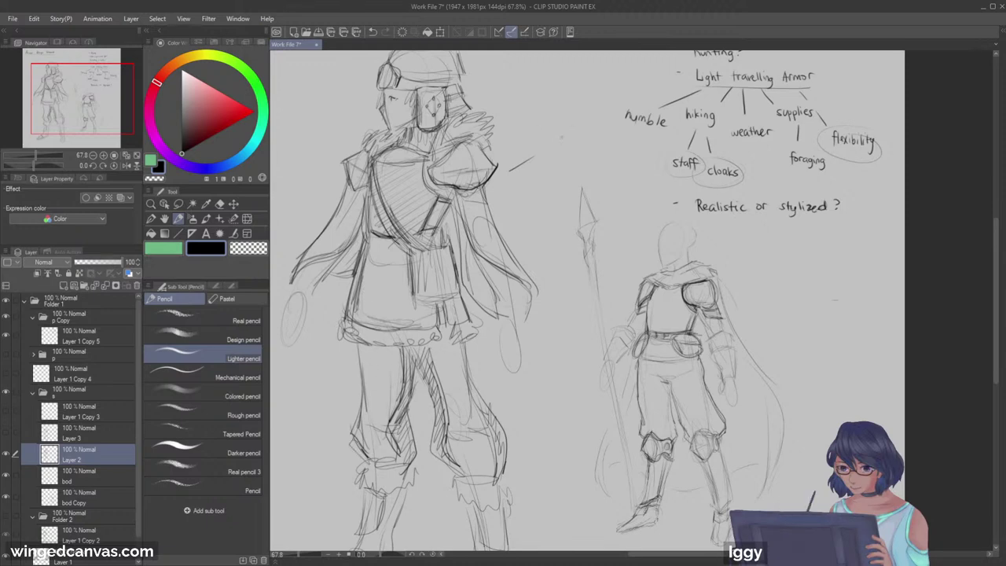
Step: Erase the outer lines of the satchel strap across the chest down to the waist
key(e)
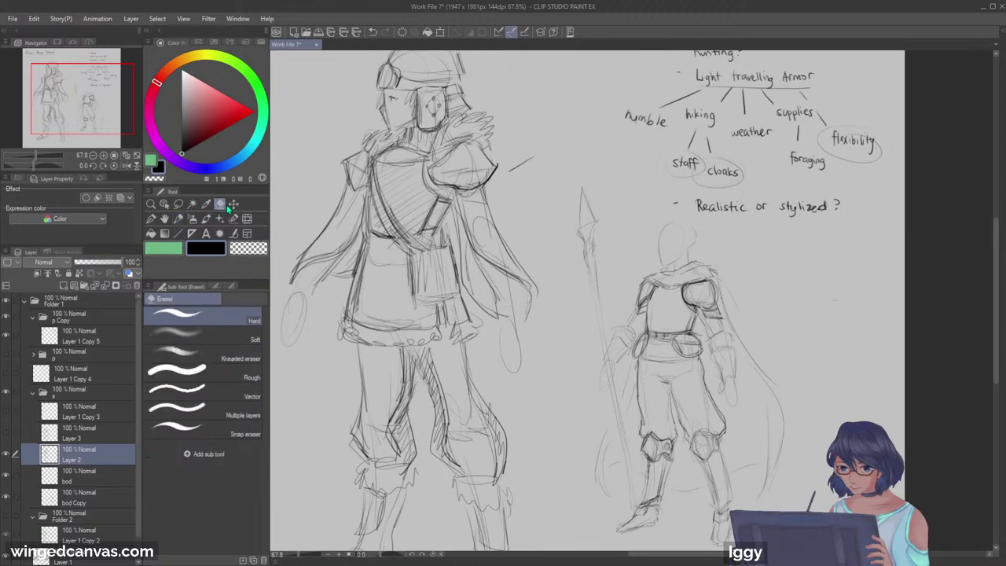
drag(390, 228, 411, 249)
drag(376, 193, 407, 245)
drag(373, 168, 386, 211)
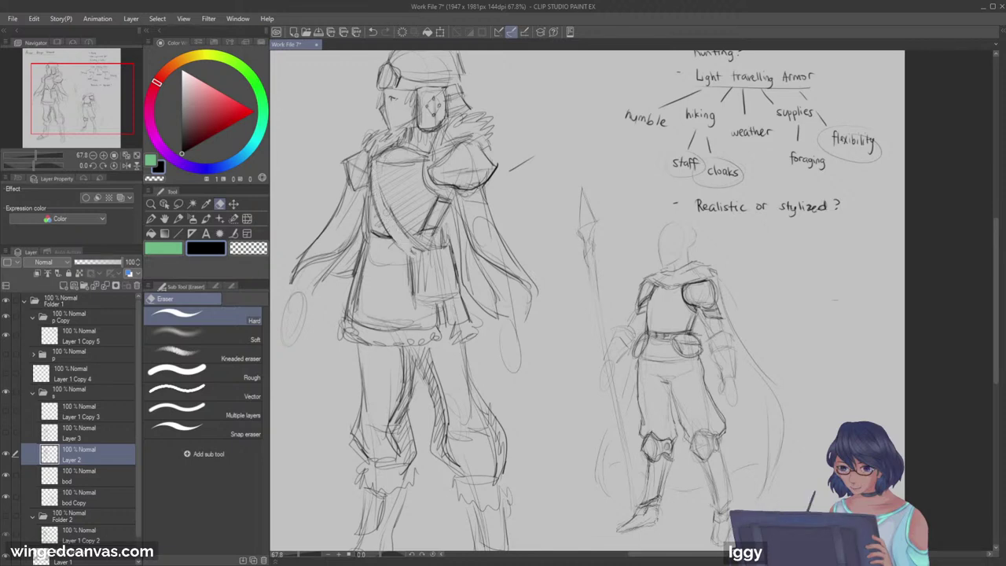
click(178, 220)
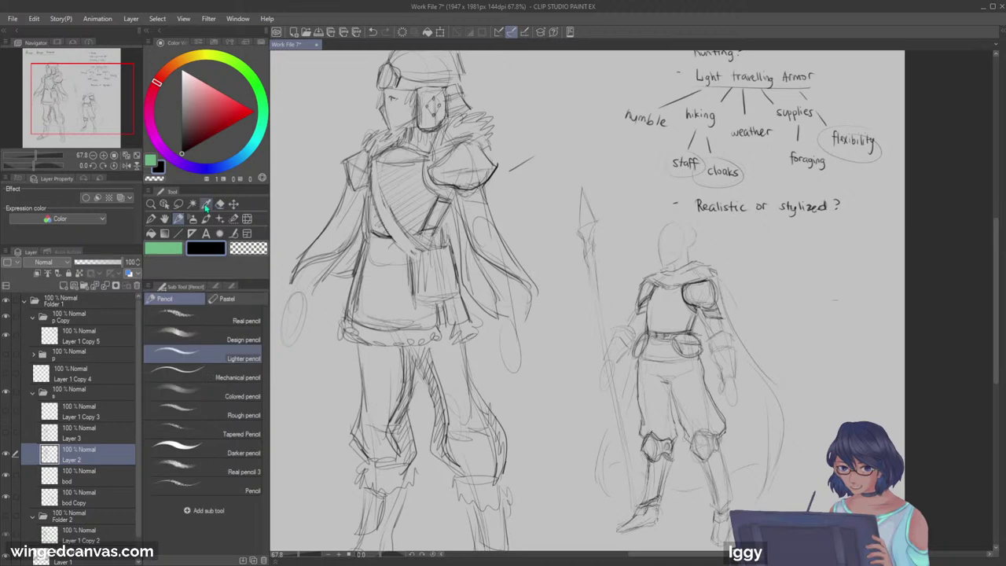
click(220, 205)
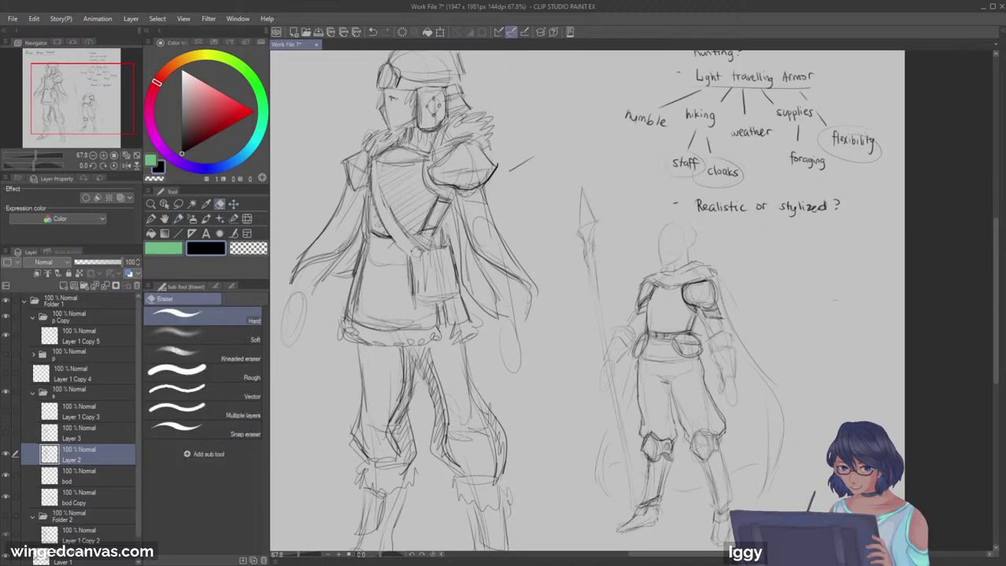
Step: Redraw the narrower satchel strap across the chest and add a flap and side panel to the satchel
click(177, 219)
drag(413, 250, 412, 282)
drag(408, 237, 410, 256)
mouse_move(373, 170)
mouse_down()
mouse_move(391, 224)
mouse_move(457, 239)
mouse_move(424, 281)
mouse_up()
drag(423, 247, 425, 272)
drag(424, 271, 456, 275)
drag(421, 253, 422, 270)
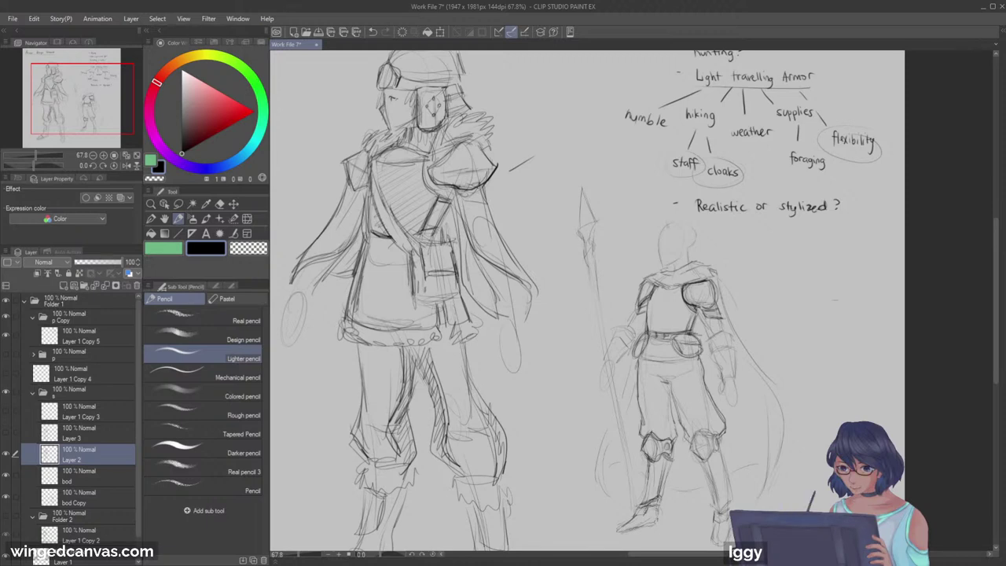
Step: Redraw the tunic skirt's far side as an inward-slanting edge and erase the old outer edge
mouse_move(401, 241)
mouse_down()
mouse_move(382, 248)
mouse_move(343, 315)
mouse_up()
drag(368, 281, 343, 314)
key(e)
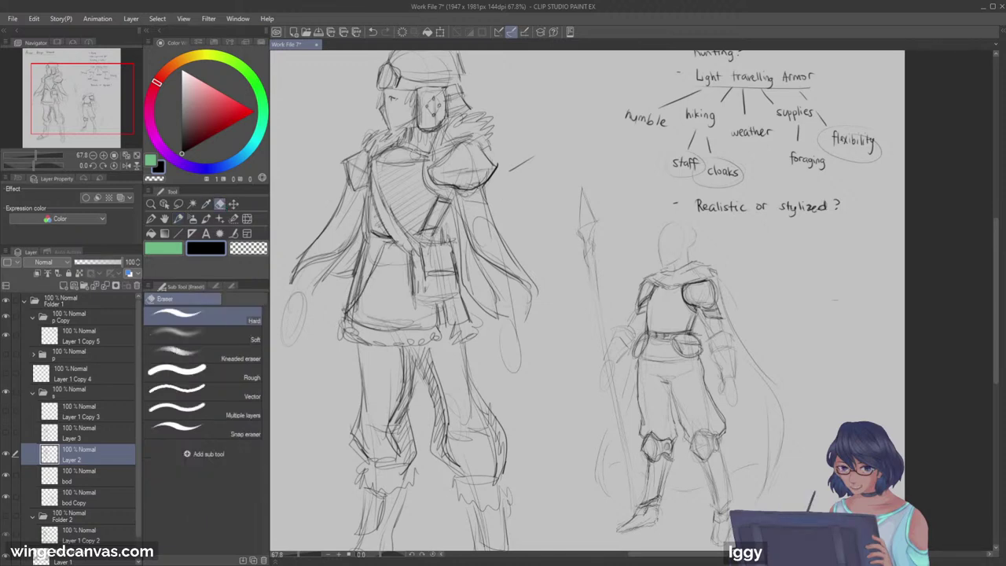
drag(369, 234, 343, 313)
drag(360, 278, 341, 334)
drag(356, 288, 341, 330)
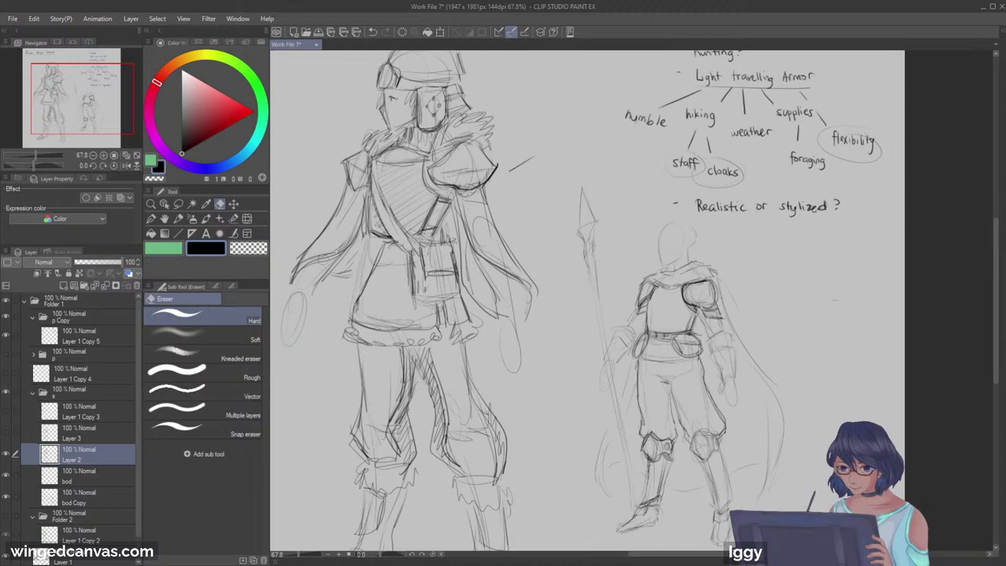
Step: Widen the far trouser leg with a bulging outer contour and hatch shading along it
click(179, 219)
mouse_move(363, 242)
mouse_down()
mouse_move(336, 351)
mouse_move(331, 430)
mouse_move(346, 434)
mouse_up()
drag(352, 262, 334, 378)
drag(342, 341, 334, 390)
drag(347, 351, 334, 410)
drag(350, 347, 338, 417)
drag(356, 347, 342, 423)
drag(365, 359, 346, 427)
drag(365, 378, 346, 434)
Step: Draw a second cloth layer behind the tunic skirt's far side, from the waist to the hem
drag(387, 245, 352, 324)
mouse_move(377, 239)
mouse_down()
mouse_move(360, 243)
mouse_move(347, 274)
mouse_move(363, 277)
mouse_move(346, 283)
mouse_move(338, 317)
mouse_up()
drag(344, 289, 339, 326)
drag(361, 286, 335, 322)
drag(382, 241, 363, 285)
drag(364, 284, 347, 324)
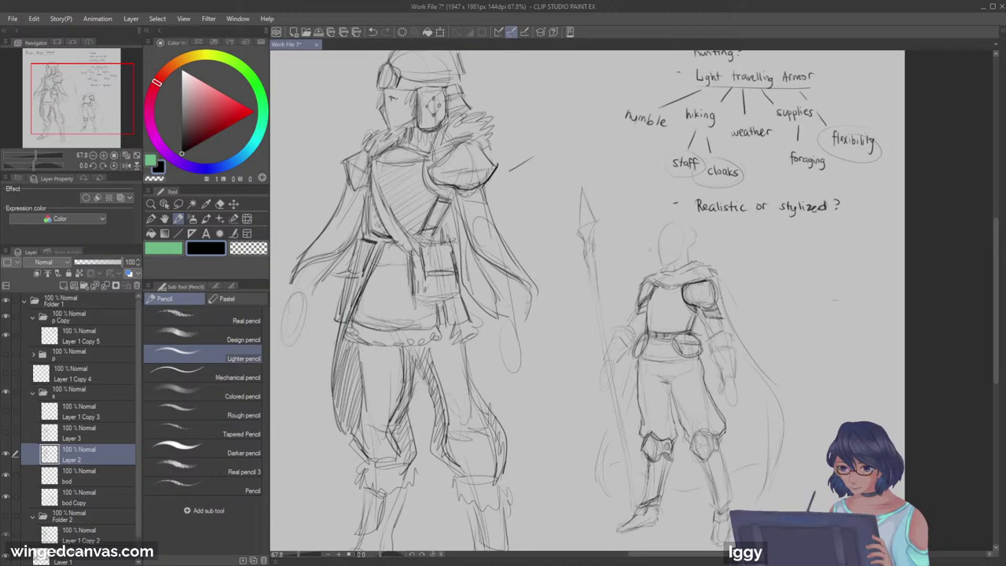
Step: Try to sketch a small triangular shape study with a boxed corner and an arrow beside the far arm
drag(409, 260, 464, 301)
mouse_move(316, 166)
mouse_down()
mouse_move(359, 165)
mouse_move(304, 278)
mouse_move(329, 198)
mouse_move(305, 282)
mouse_up()
drag(351, 208, 375, 251)
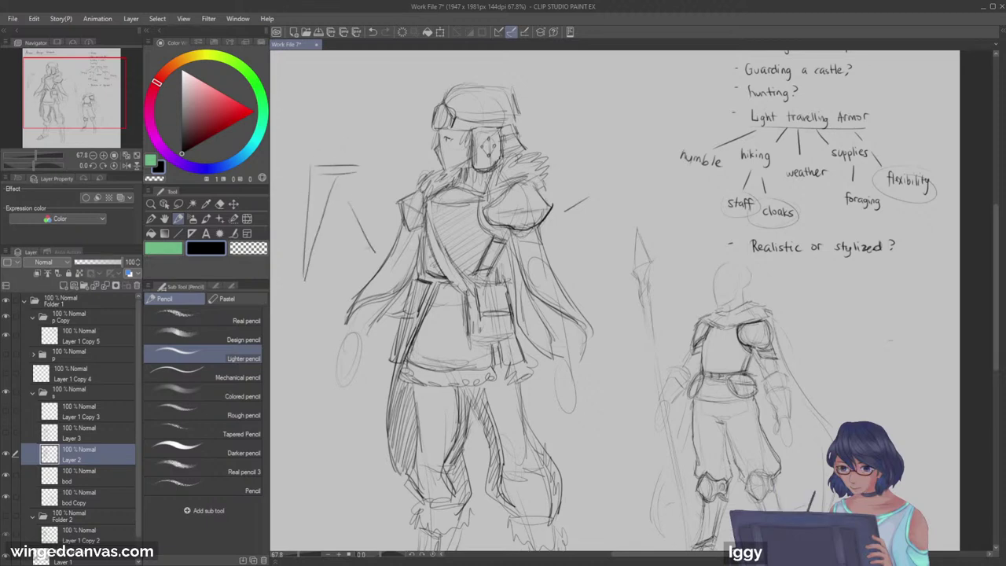
key(ctrl+z)
key(ctrl+z)
key(ctrl+z)
drag(342, 193, 368, 260)
mouse_move(341, 191)
mouse_down()
mouse_move(352, 194)
mouse_move(302, 203)
mouse_up()
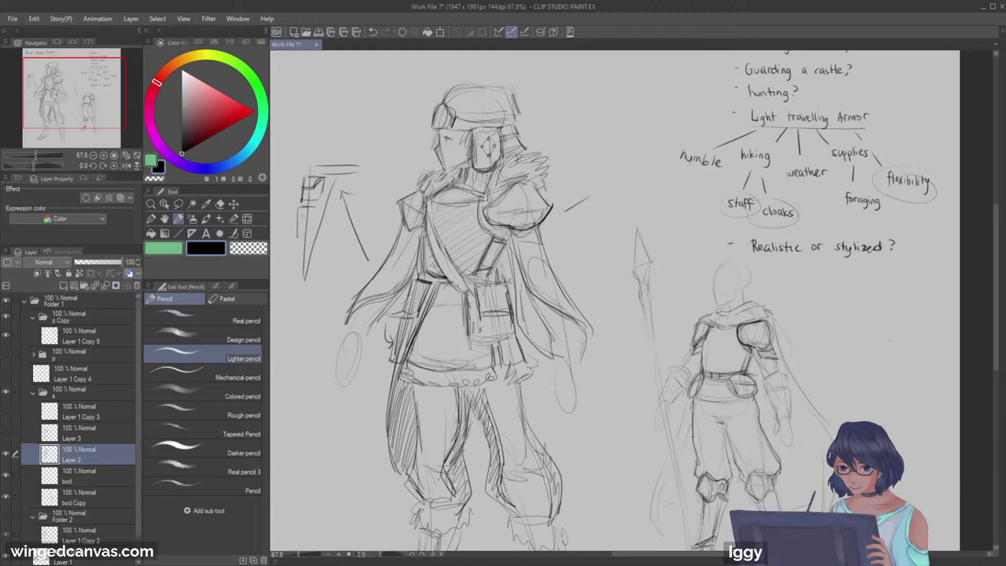
drag(299, 211, 298, 229)
mouse_move(296, 213)
mouse_down()
mouse_move(296, 232)
mouse_move(312, 236)
mouse_up()
Step: Undo the triangular shape study drawn beside the large figure
click(128, 156)
key(ctrl+z)
key(ctrl+z)
key(ctrl+z)
key(ctrl+z)
key(ctrl+z)
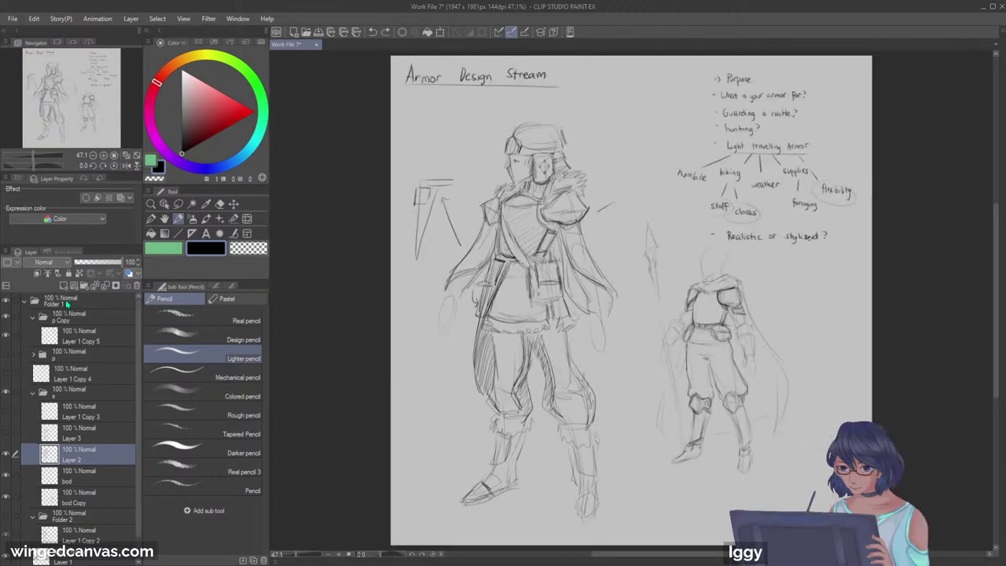
key(ctrl+z)
key(ctrl+z)
key(ctrl+z)
key(ctrl+z)
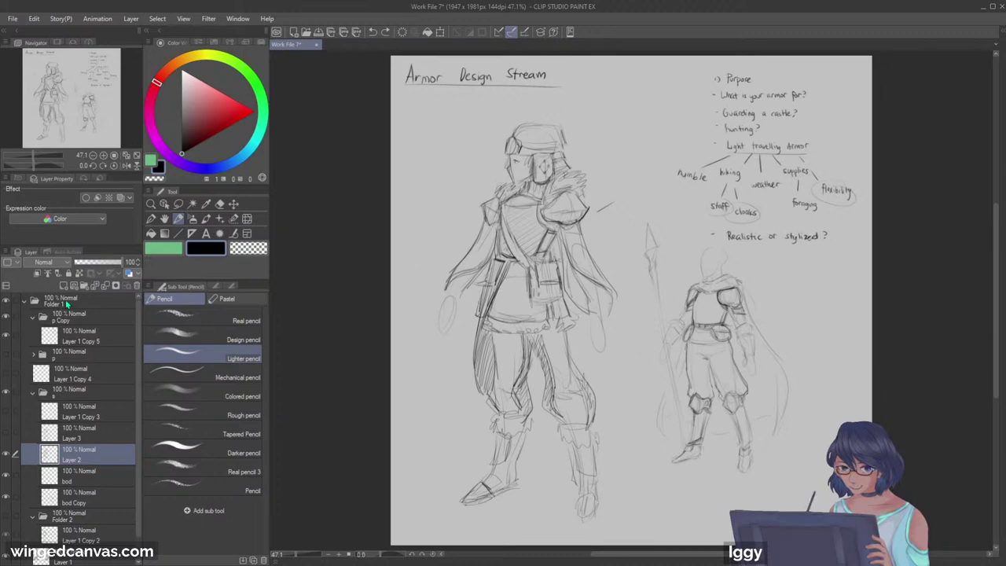
click(89, 102)
drag(89, 102, 98, 106)
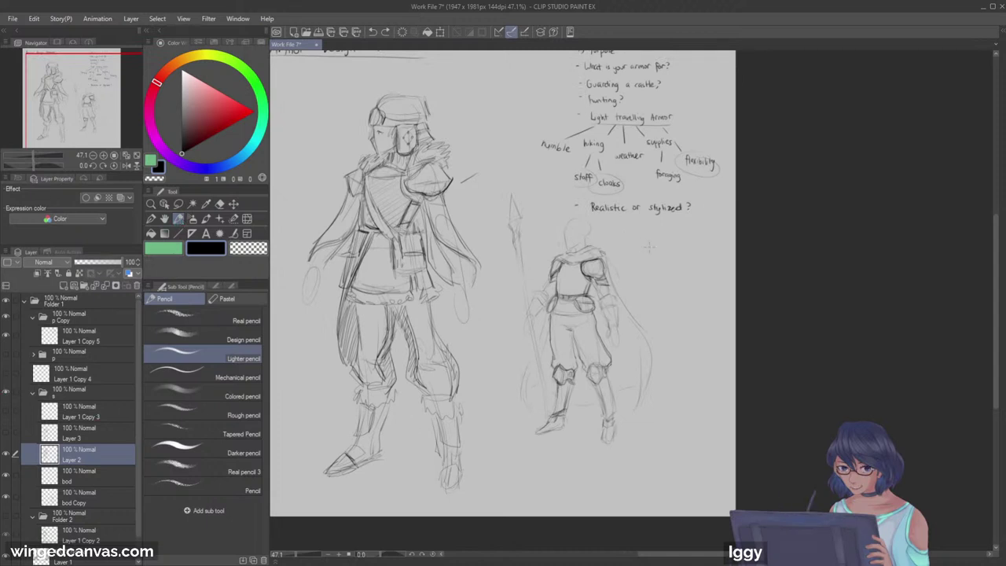
drag(667, 260, 641, 273)
mouse_move(646, 262)
mouse_down()
mouse_move(641, 273)
mouse_move(653, 275)
mouse_up()
click(151, 204)
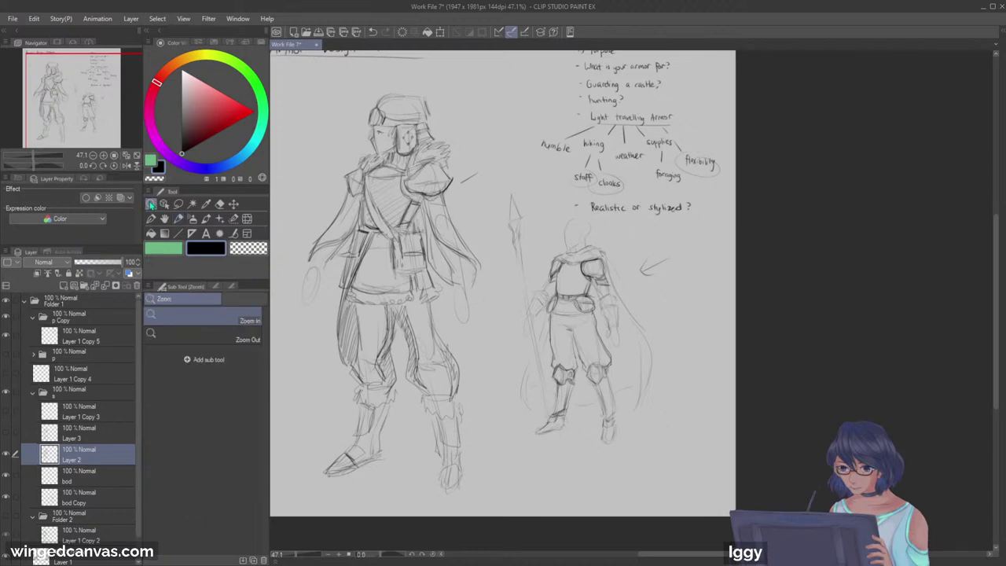
drag(527, 260, 571, 221)
key(ctrl+z)
key(ctrl+z)
key(ctrl+z)
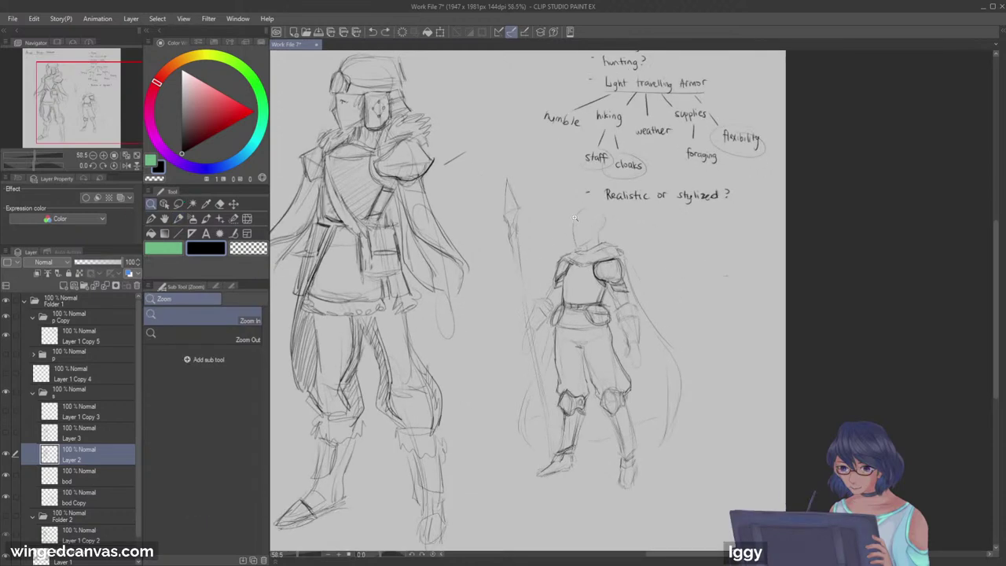
Step: Draw gathered cuffs at the ends of both sleeves on the large figure and sketch the fingers of both hands
click(179, 218)
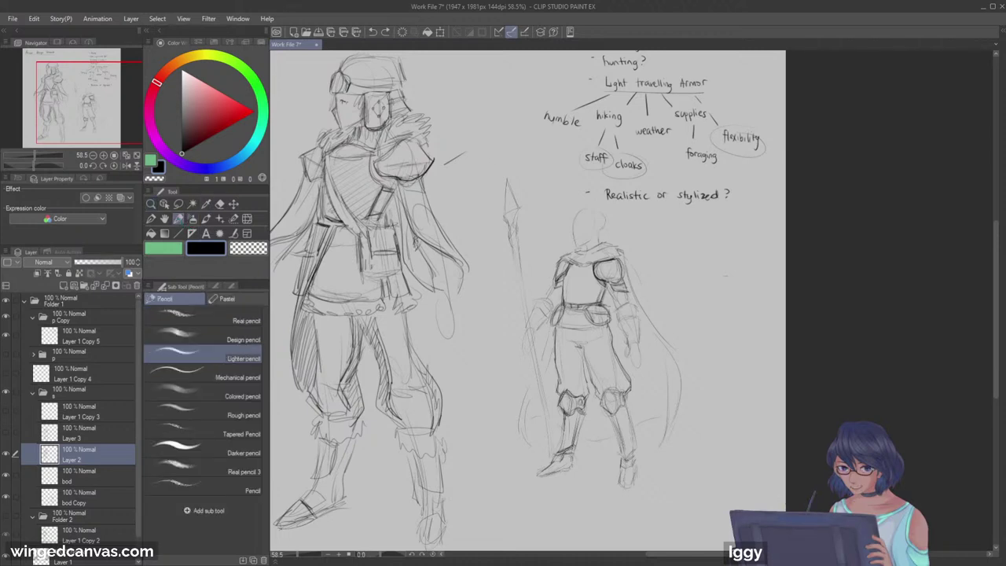
mouse_move(425, 258)
mouse_down()
mouse_move(434, 300)
mouse_move(450, 301)
mouse_up()
mouse_move(435, 288)
mouse_down()
mouse_move(455, 300)
mouse_move(576, 273)
mouse_up()
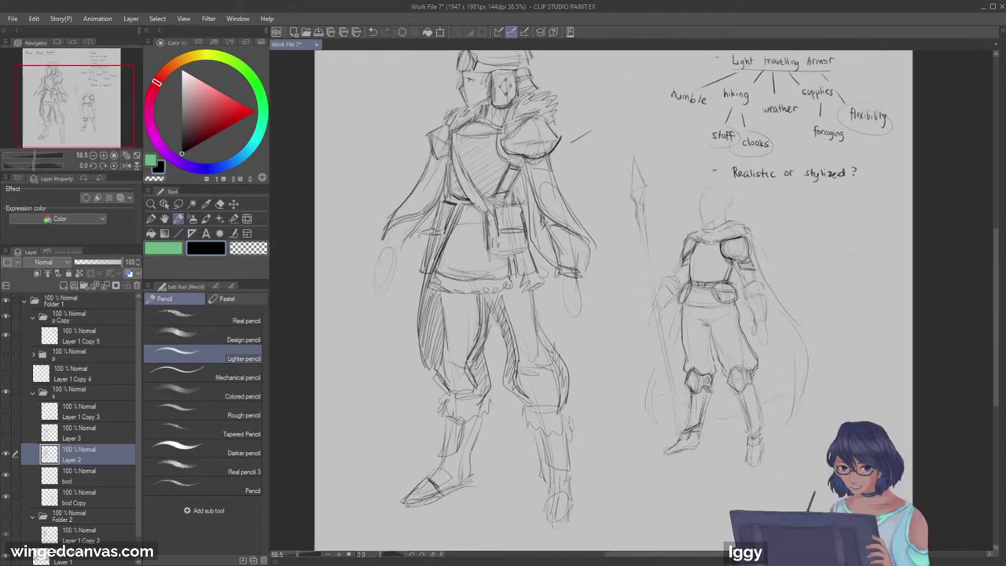
drag(379, 240, 402, 249)
mouse_move(560, 278)
mouse_down()
mouse_move(555, 293)
mouse_move(575, 316)
mouse_up()
drag(390, 252, 388, 294)
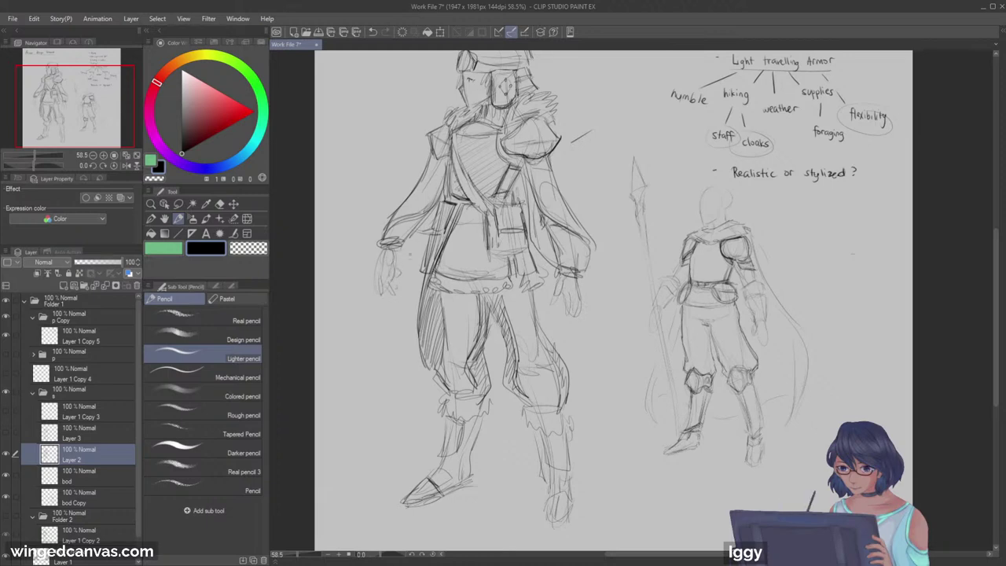
key(ctrl+z)
click(136, 156)
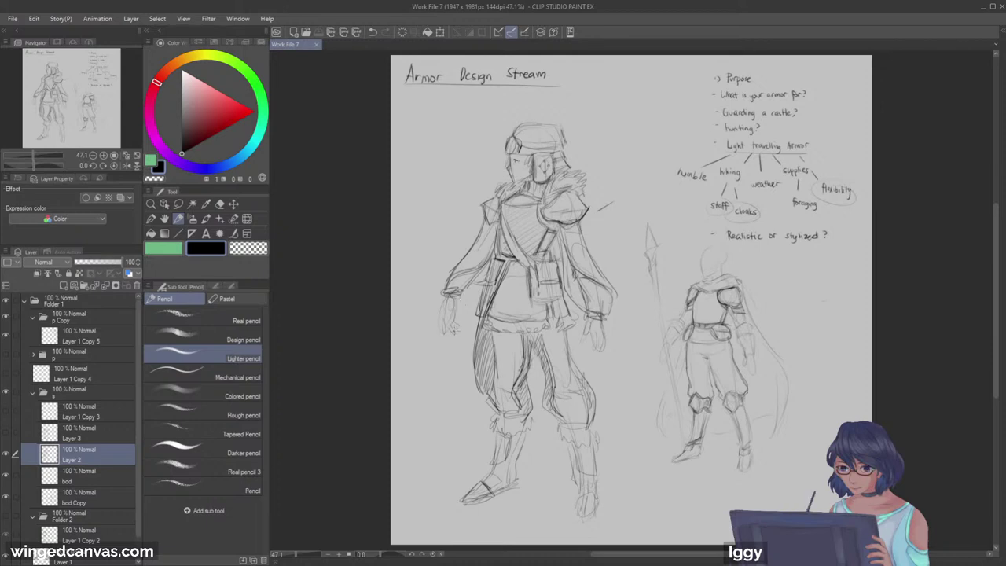
key(ctrl+t)
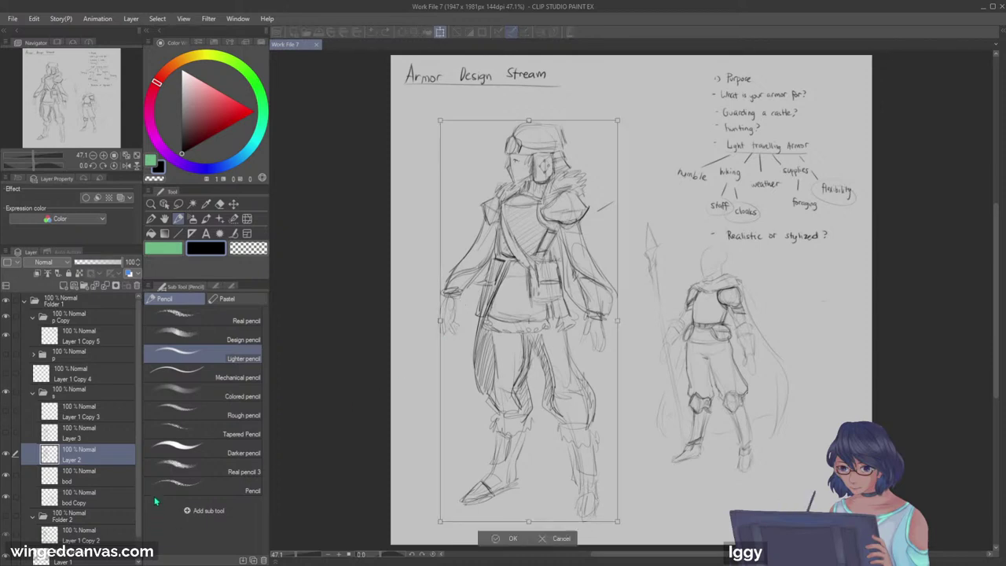
drag(617, 124, 585, 197)
drag(535, 340, 559, 316)
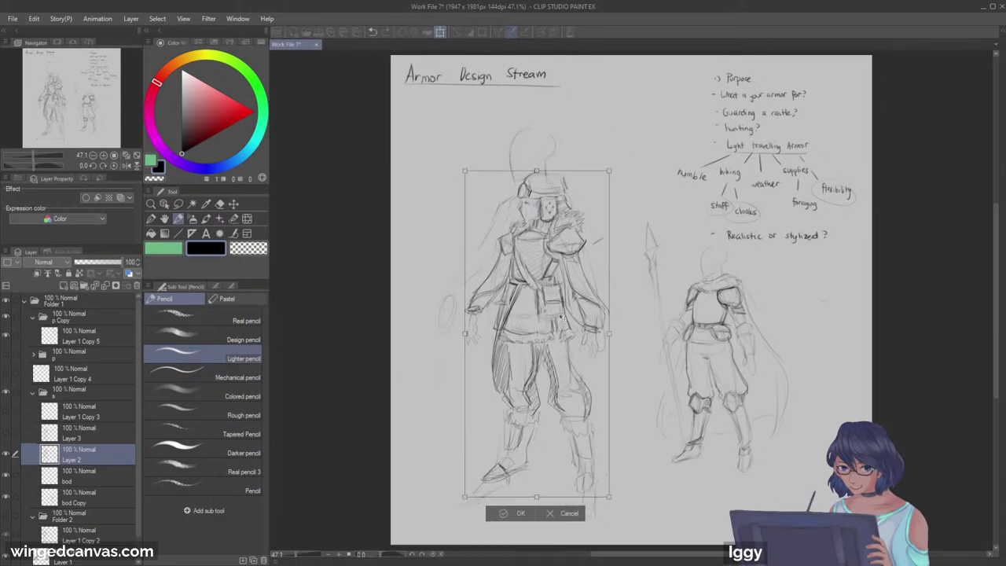
click(568, 515)
Step: Duplicate the bod layer, merge the copy with Layer 2, and place the merged layer beneath bod
click(108, 483)
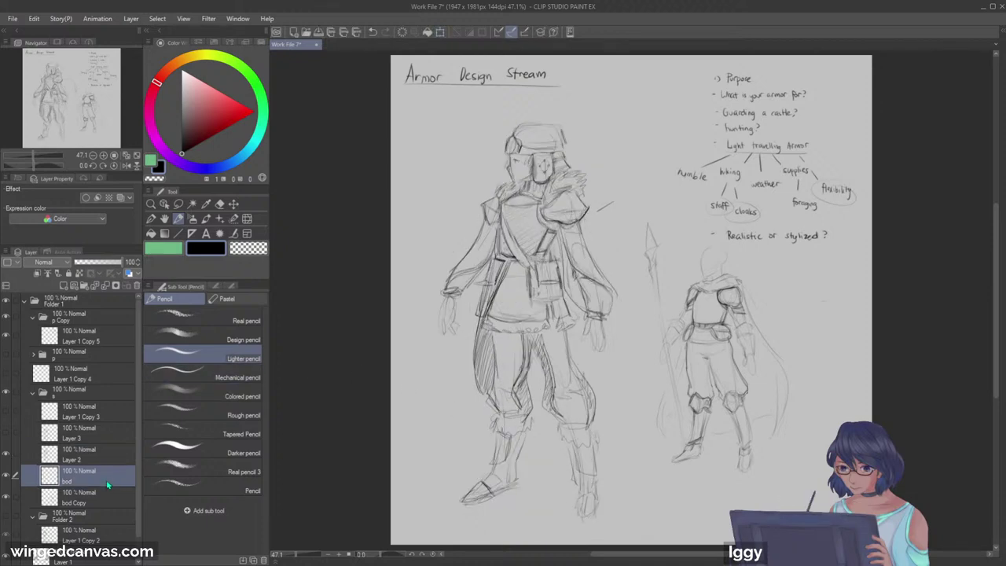
key(ctrl+c)
key(ctrl+v)
ctrl+click(98, 462)
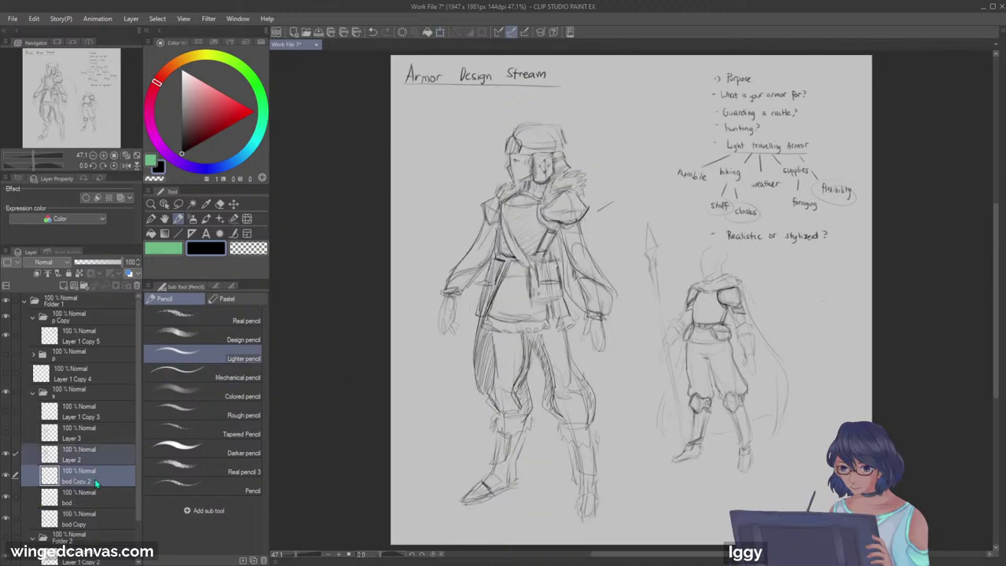
key(shift+alt+e)
drag(117, 442, 92, 494)
Step: Scale the merged hatted figure down proportionally to about three quarters and shift it over the large body sketch
key(ctrl+t)
drag(620, 120, 557, 217)
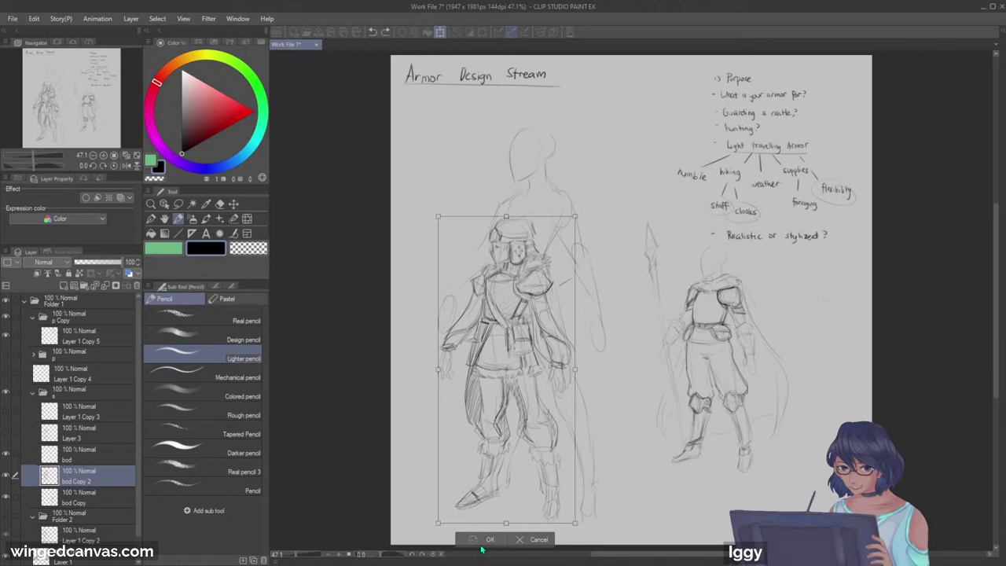
click(488, 540)
drag(96, 114, 100, 118)
click(232, 204)
drag(502, 425, 519, 393)
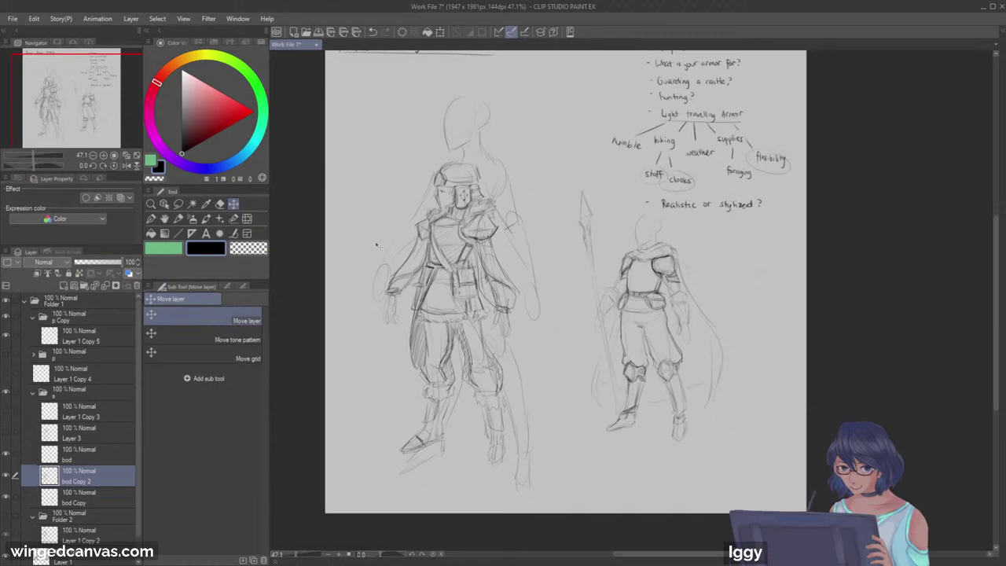
Step: Shrink the hatted figure a little further and place it on the far side of the small cloaked figure
drag(489, 363, 544, 353)
key(ctrl+t)
drag(560, 163, 543, 195)
drag(514, 281, 730, 291)
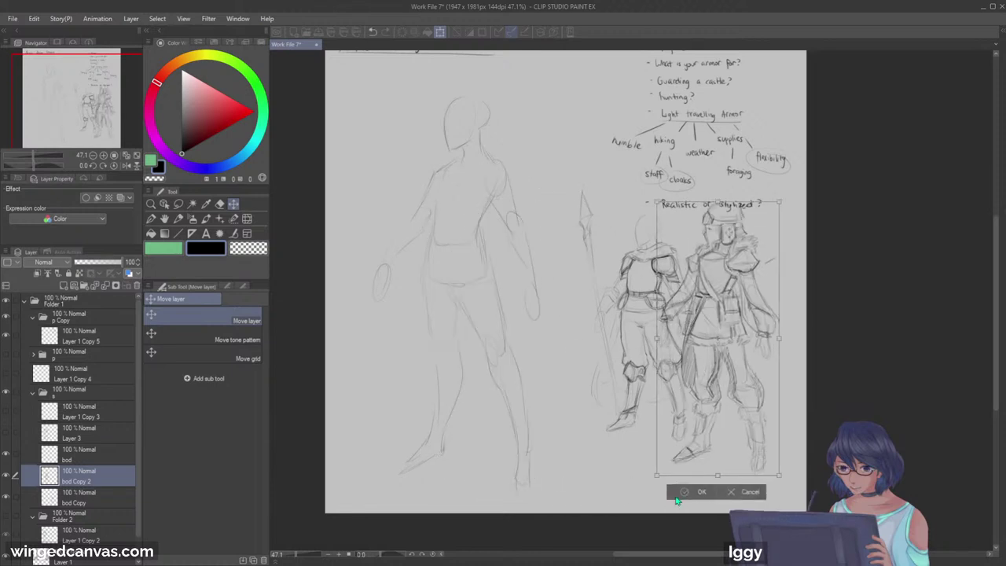
click(684, 493)
Step: Move the bod Copy cloaked figure up beside the large body sketch, and hide and collapse the p Copy notes folder
click(96, 497)
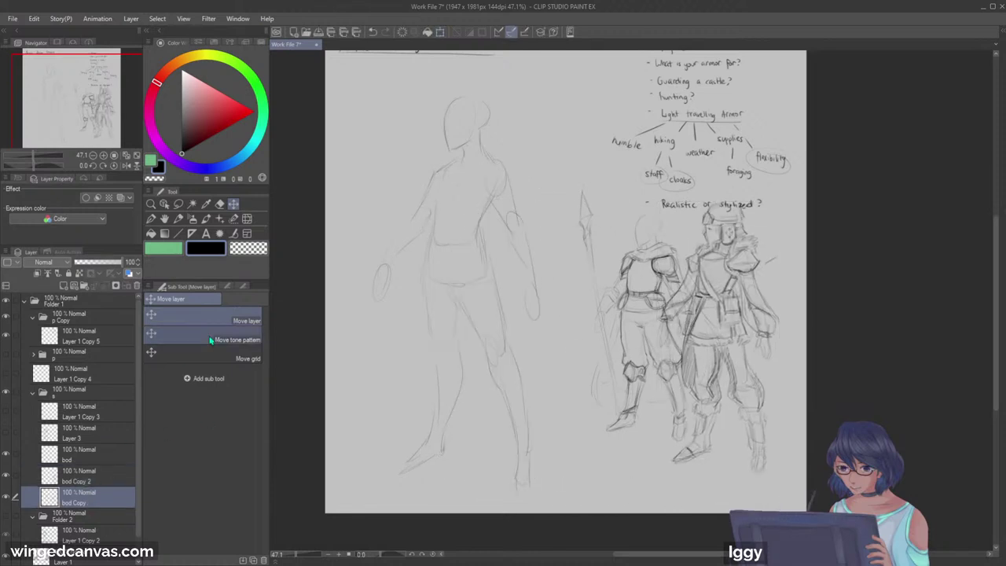
drag(676, 361, 619, 302)
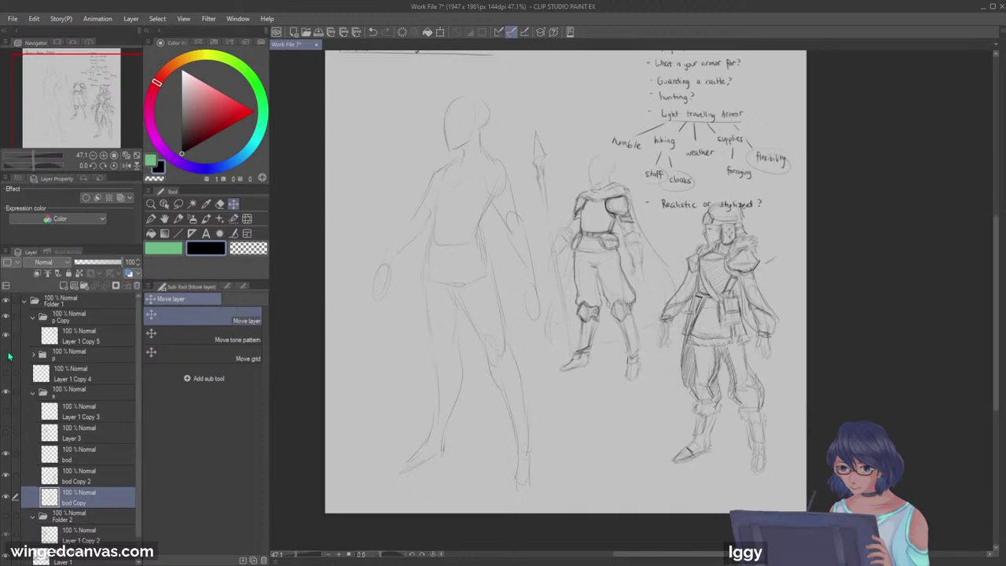
drag(87, 110, 88, 99)
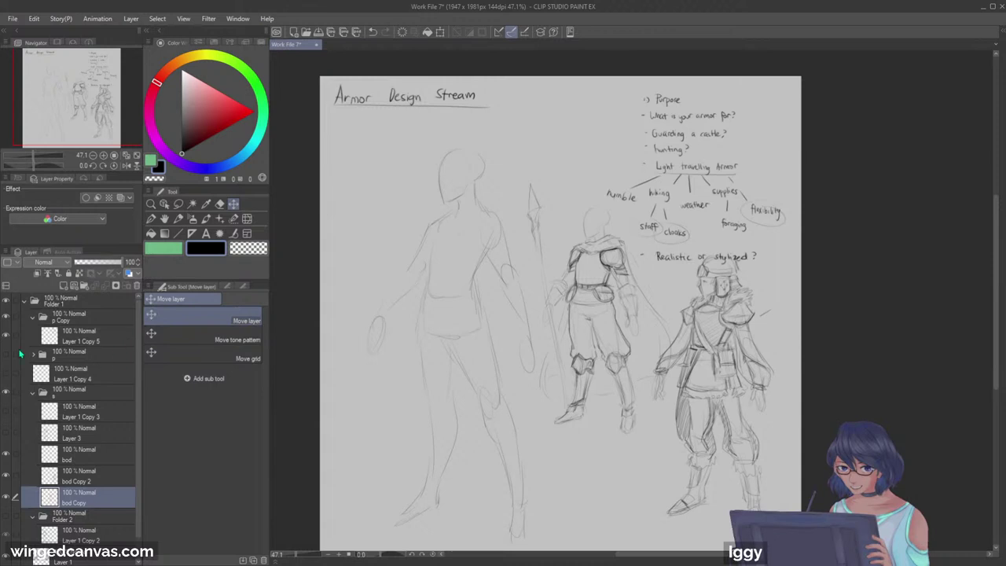
click(6, 318)
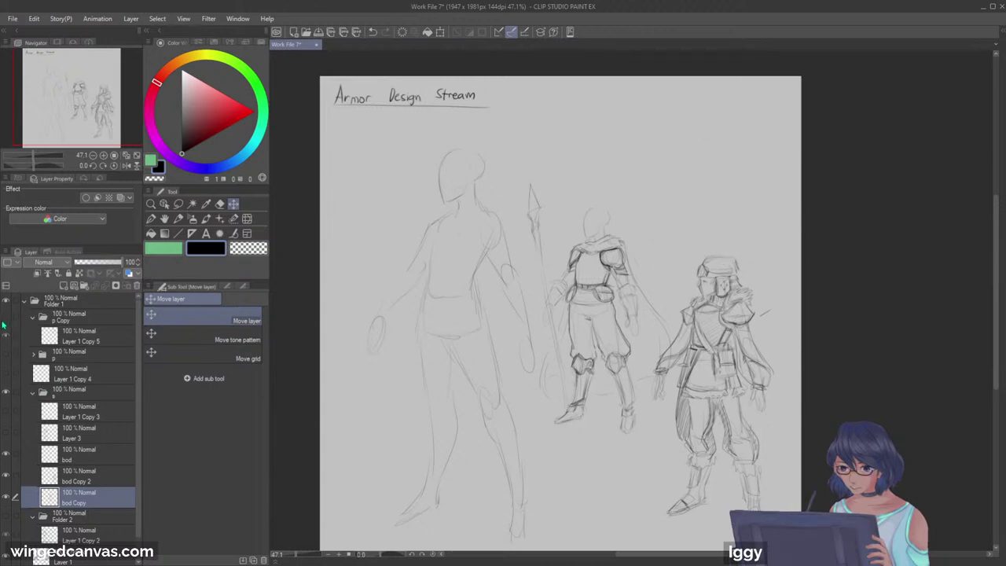
click(33, 317)
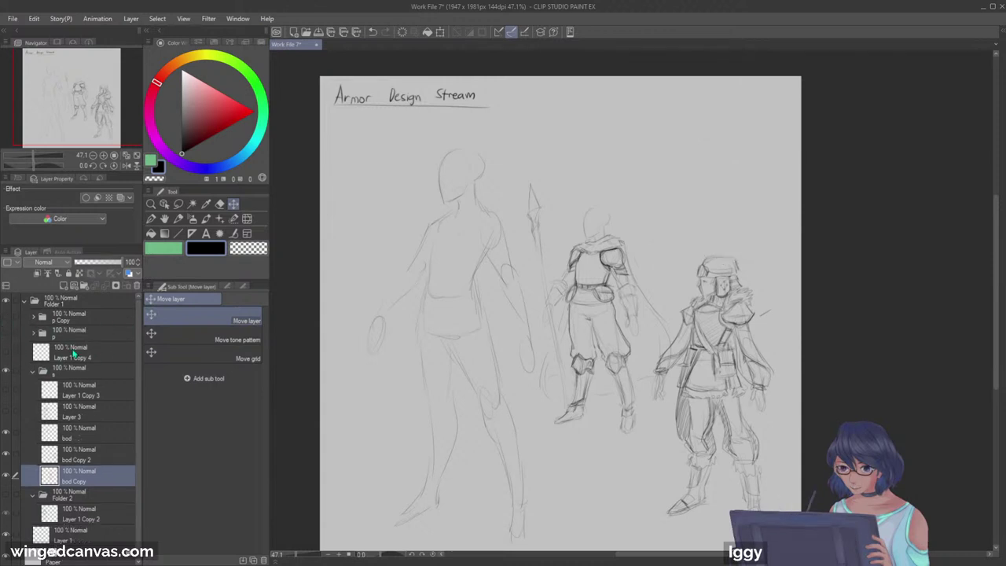
Step: Place the hatted figure near the page's upper edge beside the large body sketch, with the cloaked figure to its right
mouse_move(669, 321)
mouse_down()
mouse_move(696, 185)
mouse_move(673, 222)
mouse_up()
click(5, 454)
click(5, 454)
mouse_move(726, 324)
mouse_down()
mouse_move(734, 291)
mouse_move(727, 318)
mouse_up()
click(96, 456)
mouse_move(643, 196)
mouse_down()
mouse_move(582, 175)
mouse_move(552, 132)
mouse_up()
mouse_move(544, 310)
mouse_down()
mouse_move(516, 286)
mouse_move(508, 213)
mouse_up()
click(93, 432)
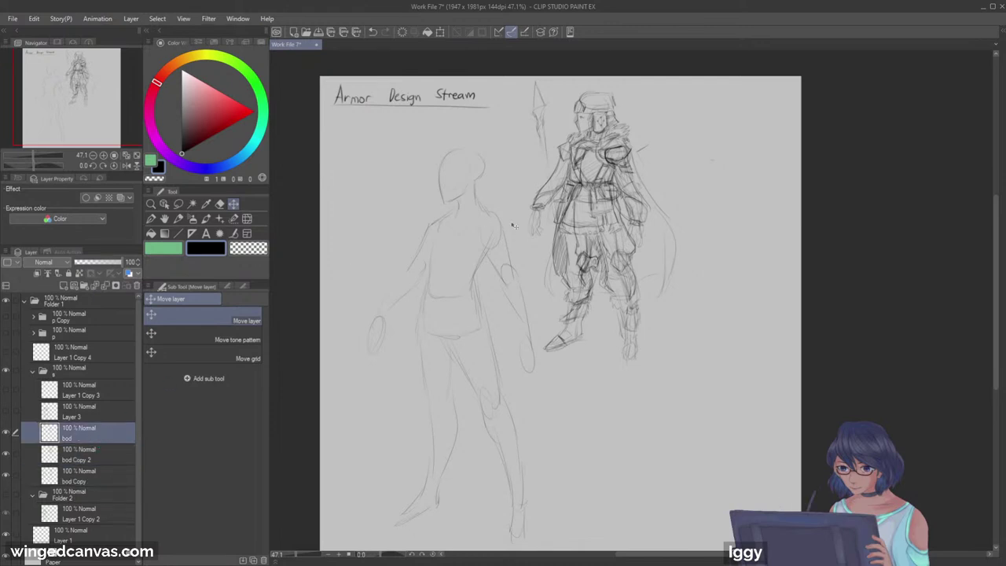
click(116, 473)
mouse_move(660, 275)
mouse_down()
mouse_move(778, 267)
mouse_move(786, 295)
mouse_up()
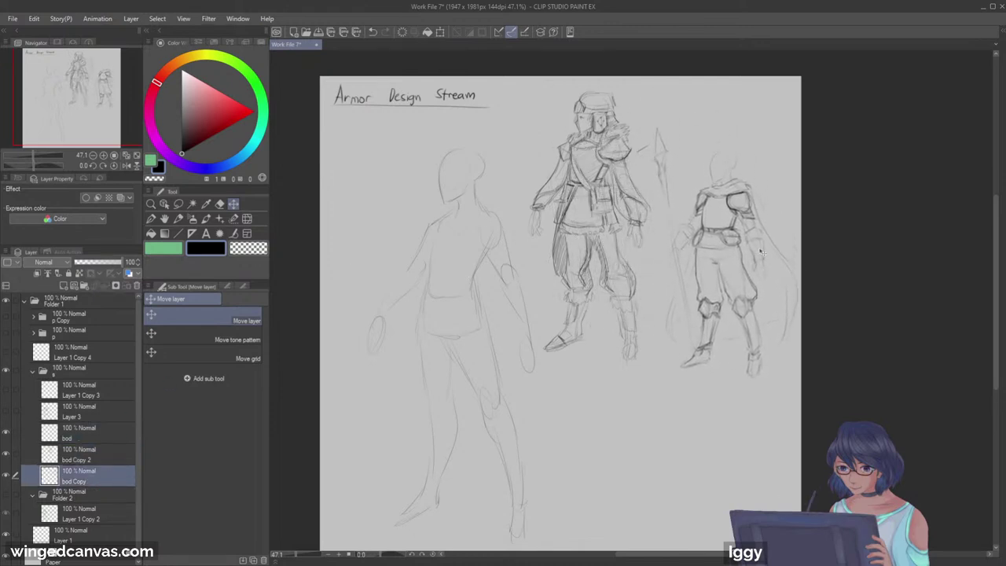
Step: Enlarge the cloaked figure proportionally to about the hatted figure's height and position it beside that figure
key(ctrl+t)
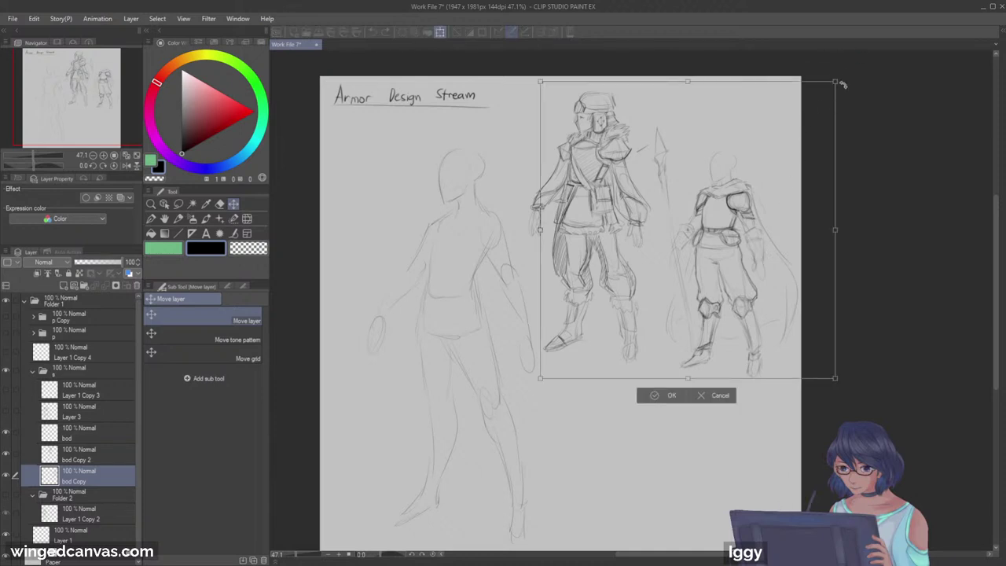
drag(836, 81, 859, 59)
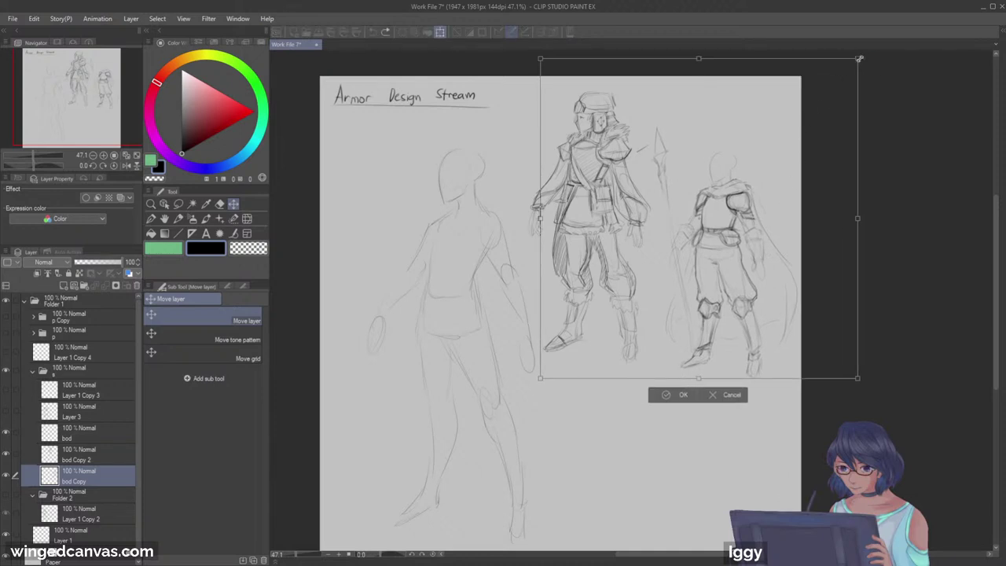
drag(540, 58, 525, 50)
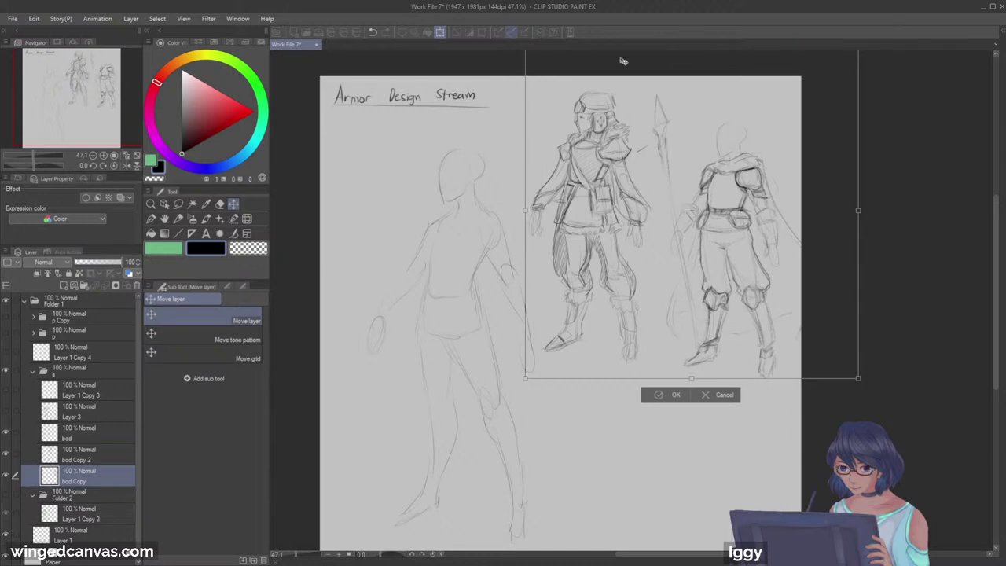
drag(79, 106, 81, 93)
drag(517, 100, 491, 73)
drag(761, 292, 760, 287)
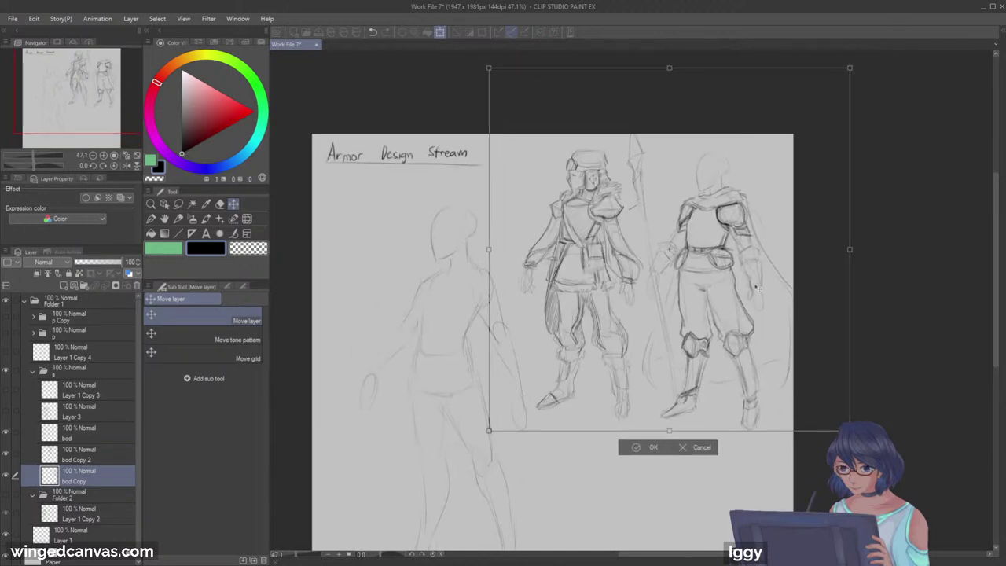
click(653, 450)
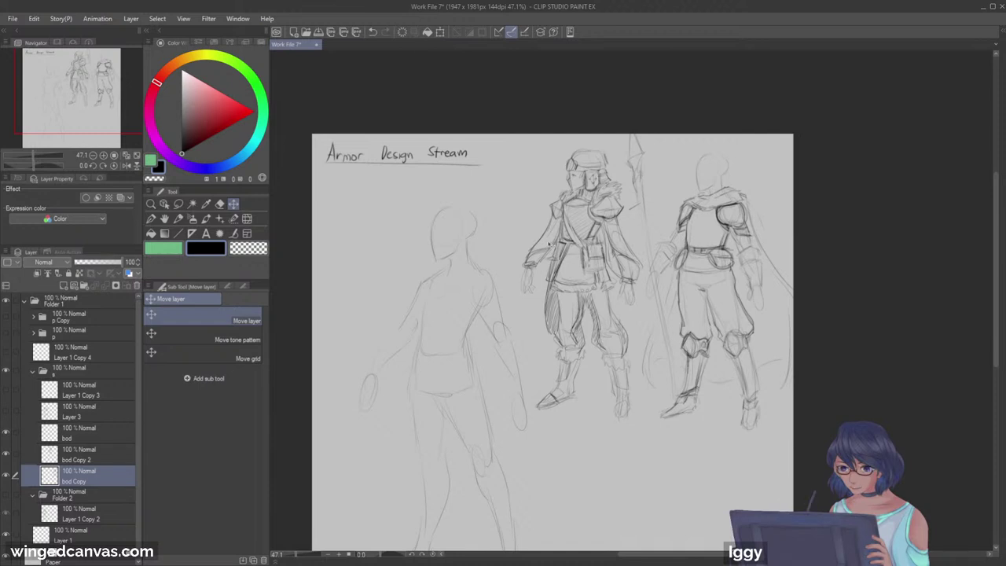
Step: Shift the bod Copy and bod Copy 2 figures slightly down together, and move the large bod sketch left, away from them
click(136, 155)
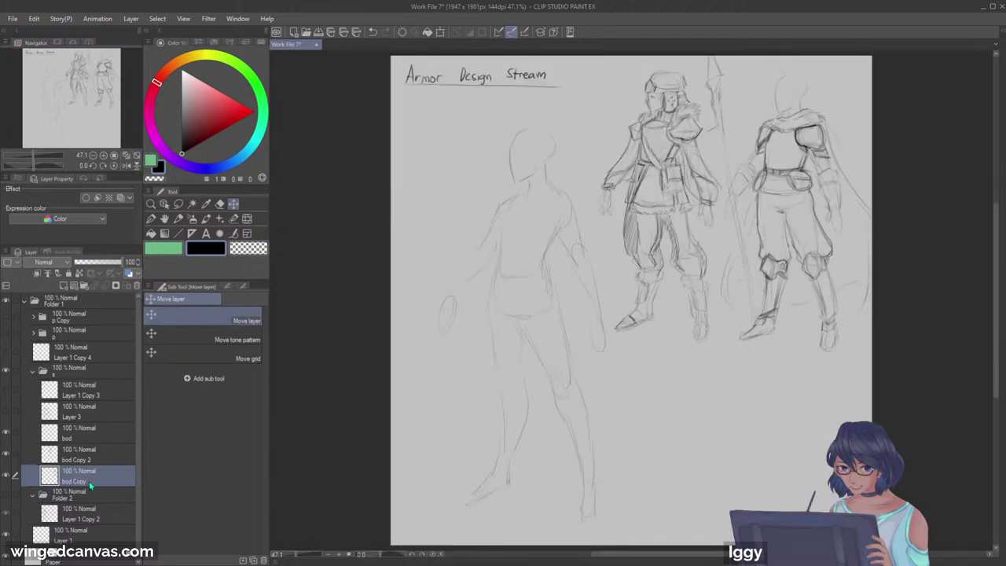
click(5, 455)
click(6, 454)
ctrl+click(87, 456)
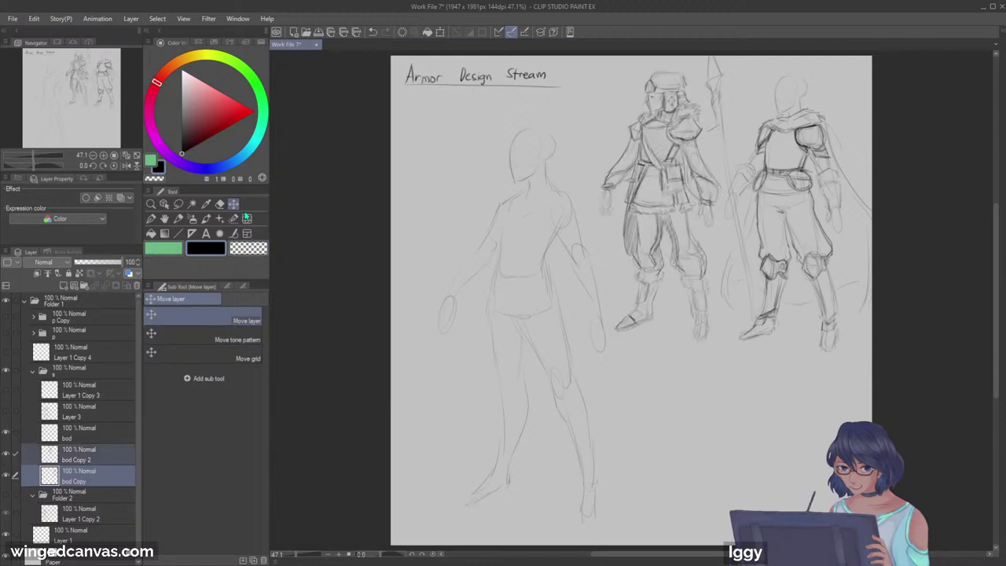
drag(811, 260, 819, 260)
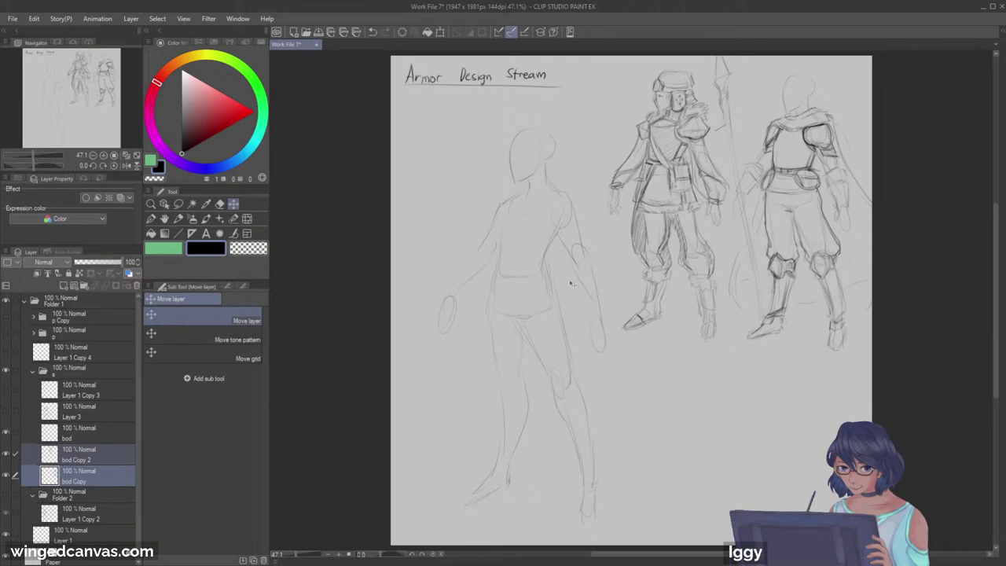
drag(749, 270, 752, 279)
click(55, 431)
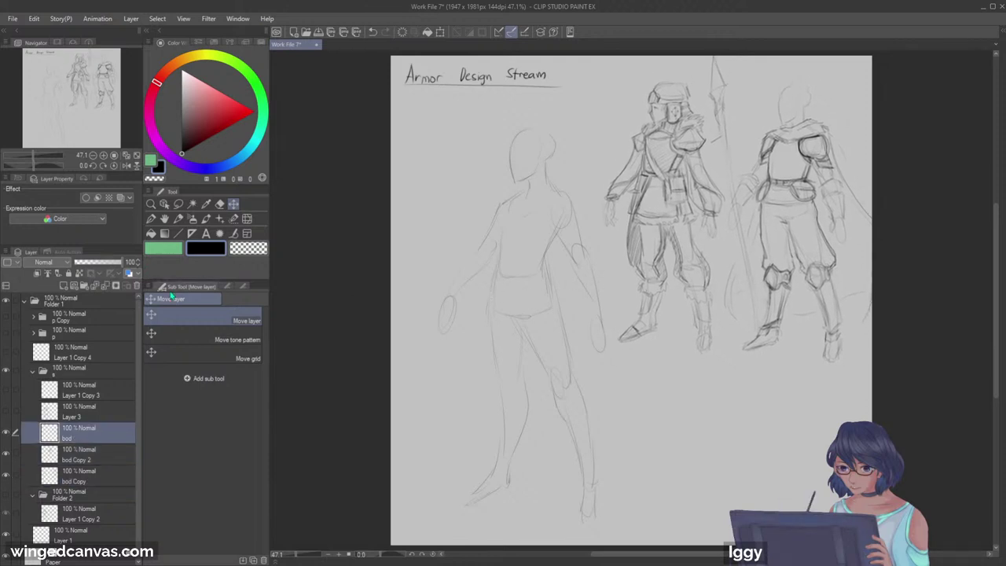
drag(519, 366, 489, 373)
click(151, 204)
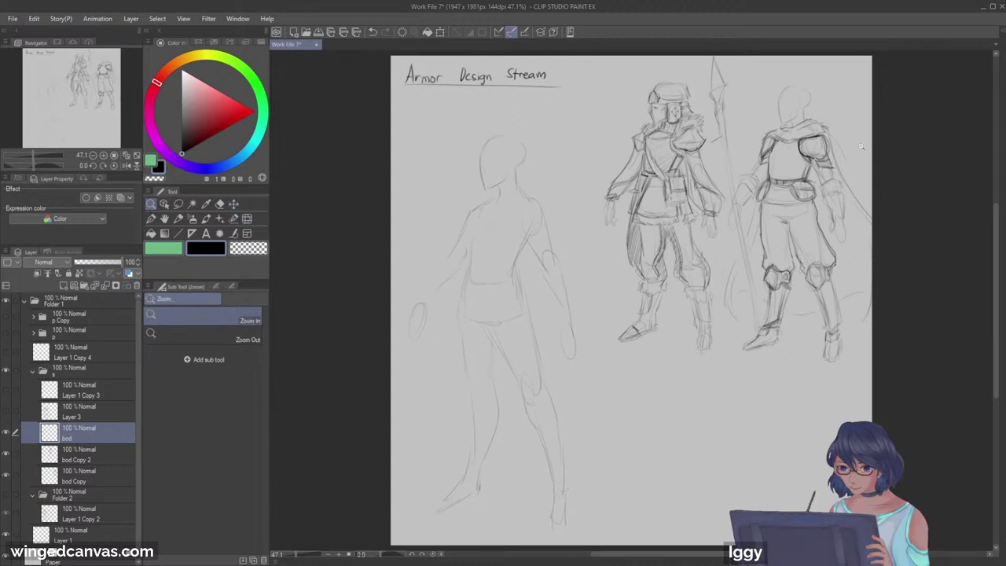
click(858, 146)
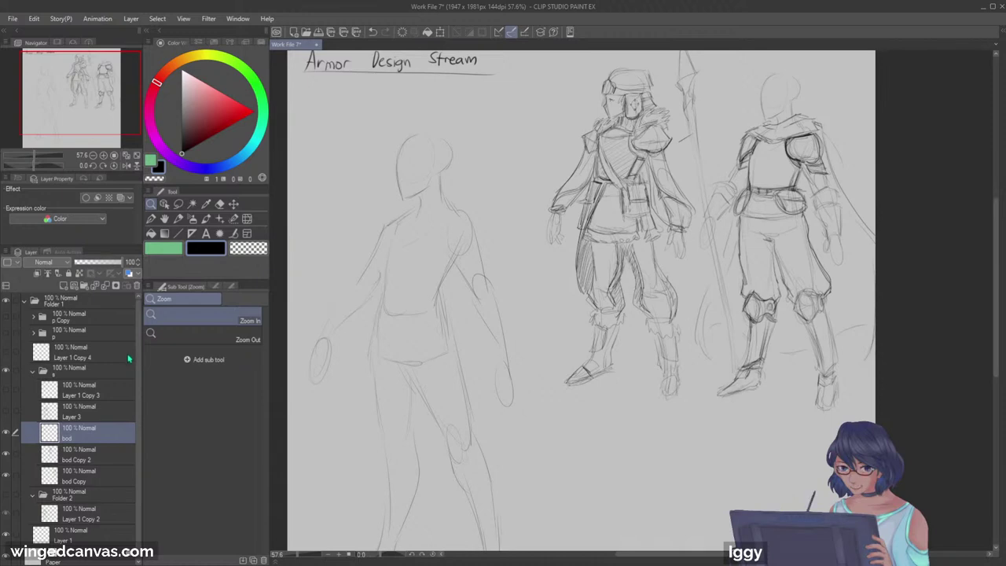
click(178, 219)
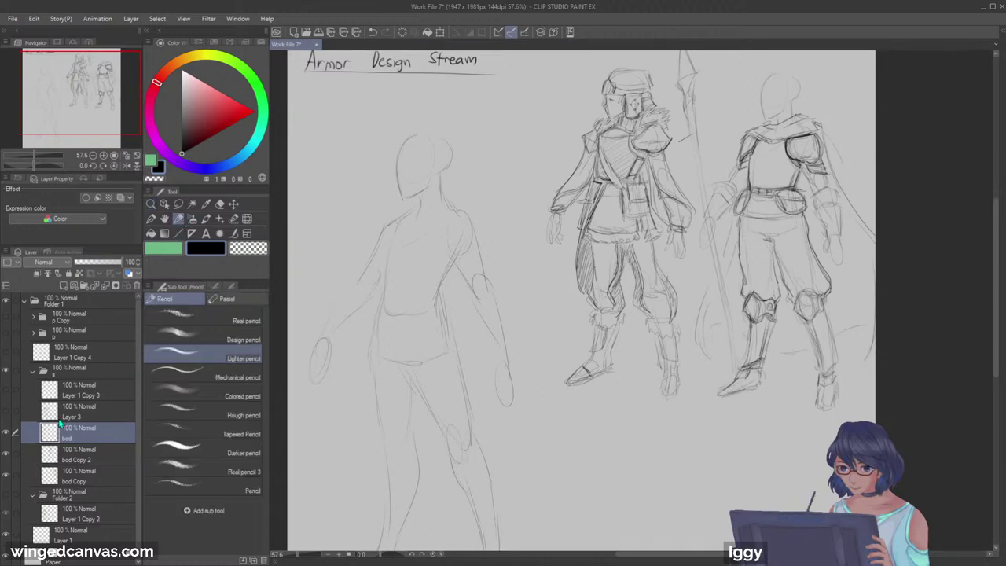
drag(102, 101, 104, 96)
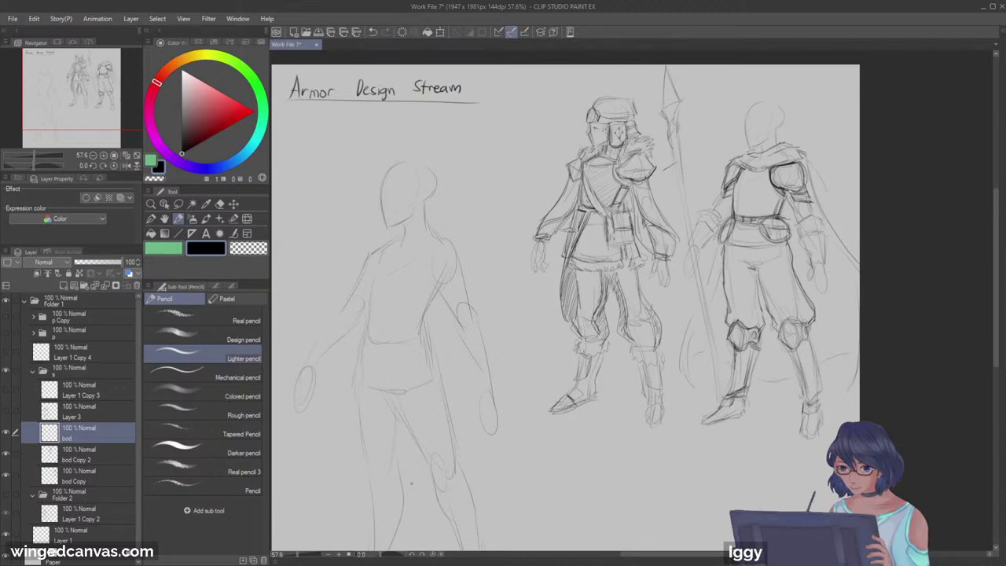
key(ctrl+space)
drag(443, 214, 446, 212)
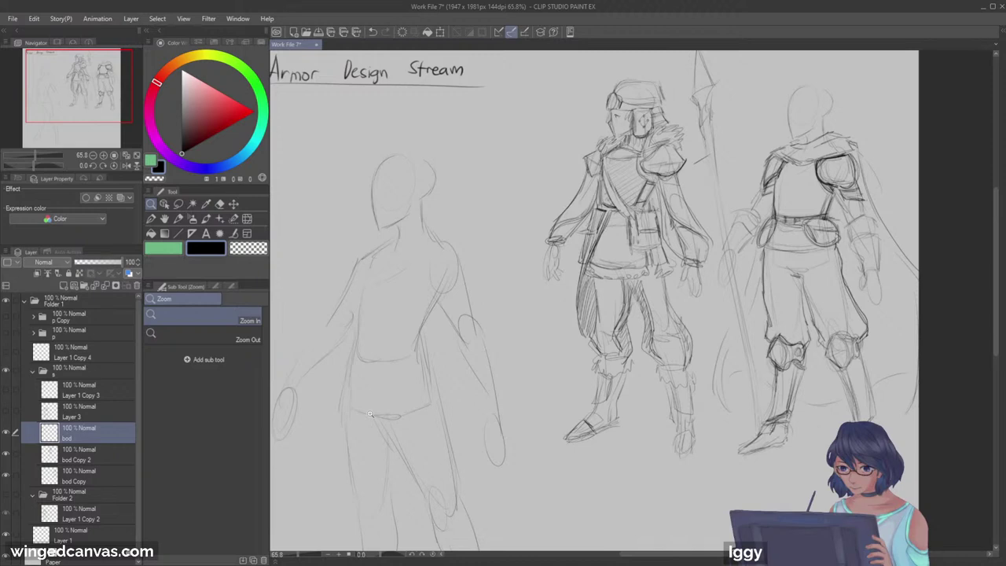
drag(614, 364, 520, 441)
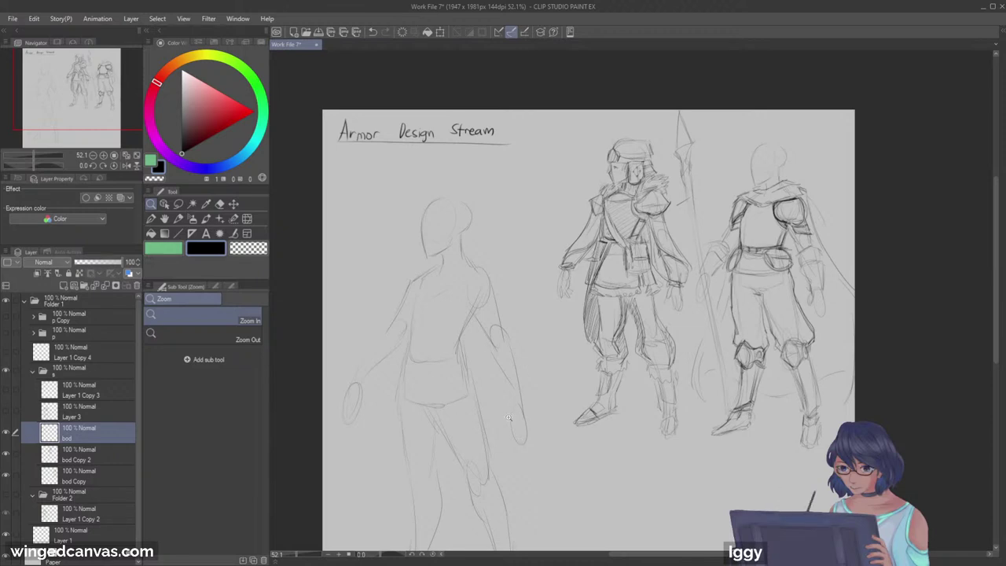
Step: Get the Lighter pencil ready for sketching on the upper part of the large bod figure
drag(515, 415, 559, 415)
click(178, 219)
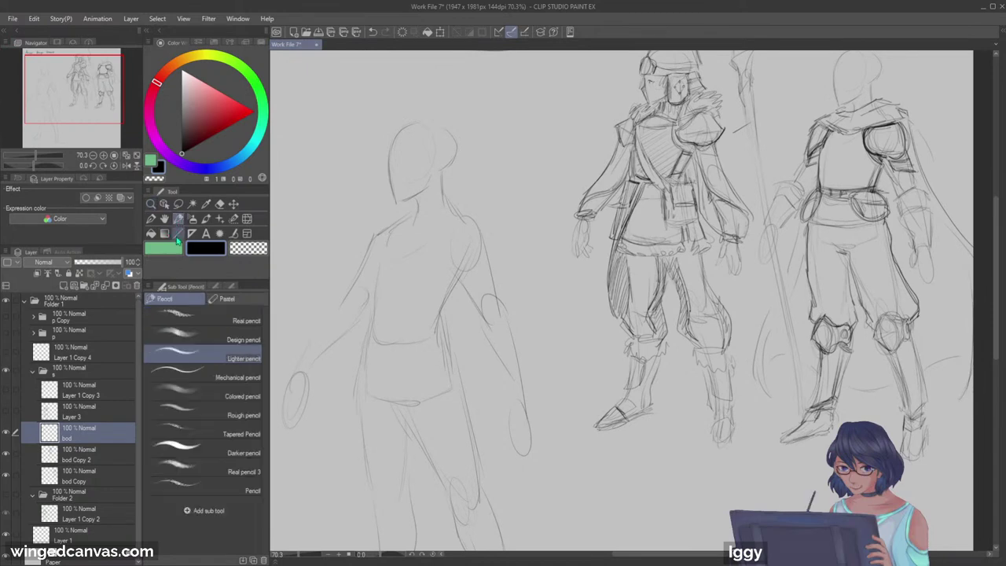
drag(505, 159, 411, 270)
key(ctrl+z)
mouse_move(525, 185)
mouse_down()
mouse_move(489, 284)
mouse_move(504, 298)
mouse_move(496, 352)
mouse_up()
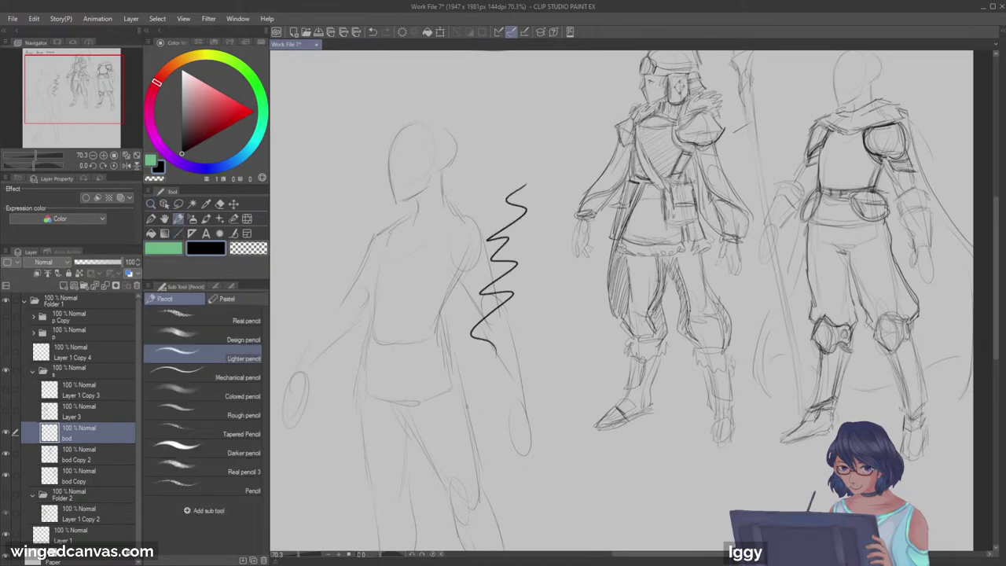
key(ctrl+z)
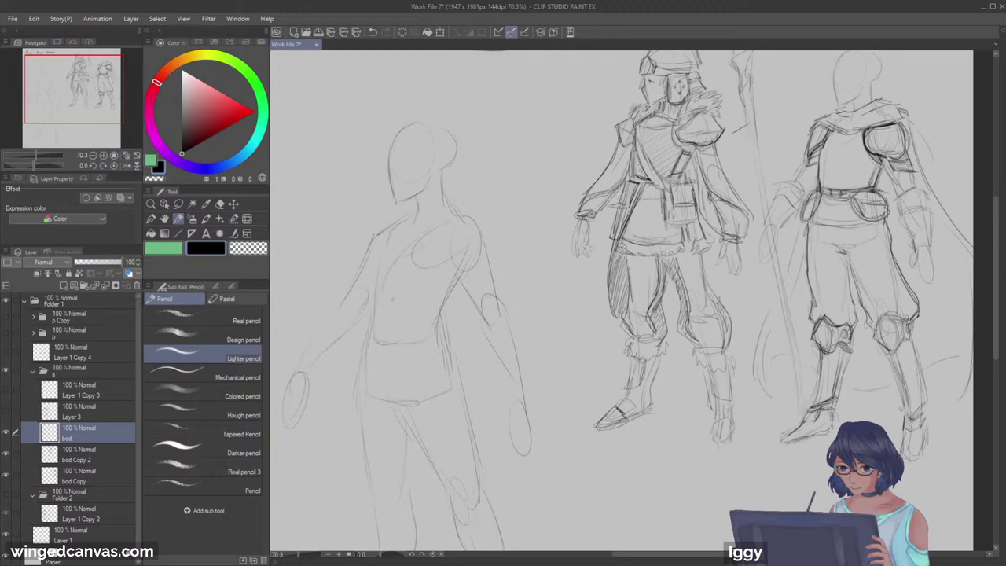
Step: Sketch fur tufts over the large figure's shoulders and a rounded pauldron with a doubled lower rim on the right-hand shoulder
mouse_move(441, 252)
mouse_down()
mouse_move(405, 265)
mouse_move(499, 239)
mouse_up()
key(ctrl+z)
mouse_move(444, 234)
mouse_down()
mouse_move(451, 207)
mouse_move(475, 200)
mouse_move(505, 196)
mouse_move(512, 216)
mouse_up()
mouse_move(496, 218)
mouse_down()
mouse_move(504, 230)
mouse_move(446, 258)
mouse_move(479, 259)
mouse_up()
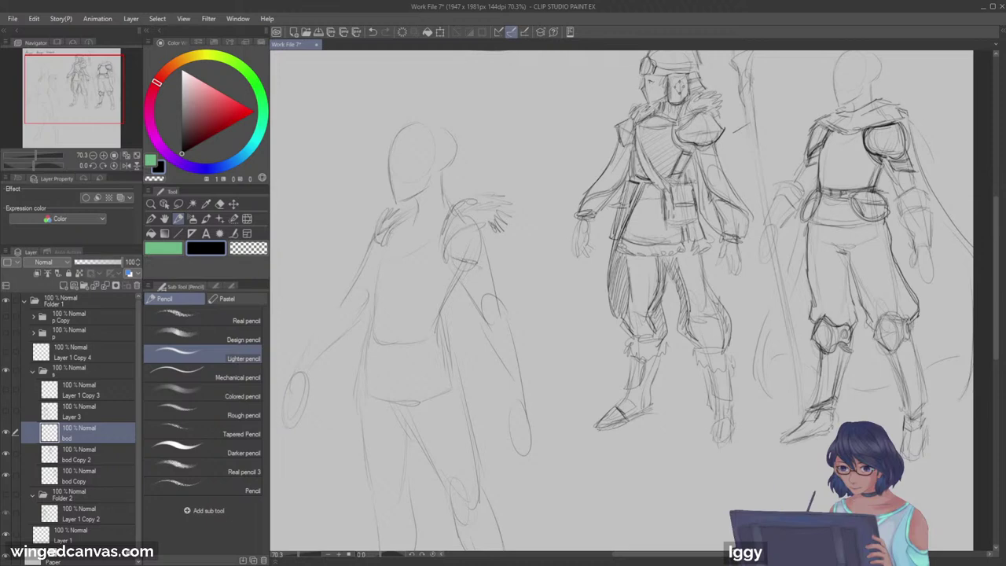
drag(491, 222, 499, 259)
drag(456, 256, 493, 263)
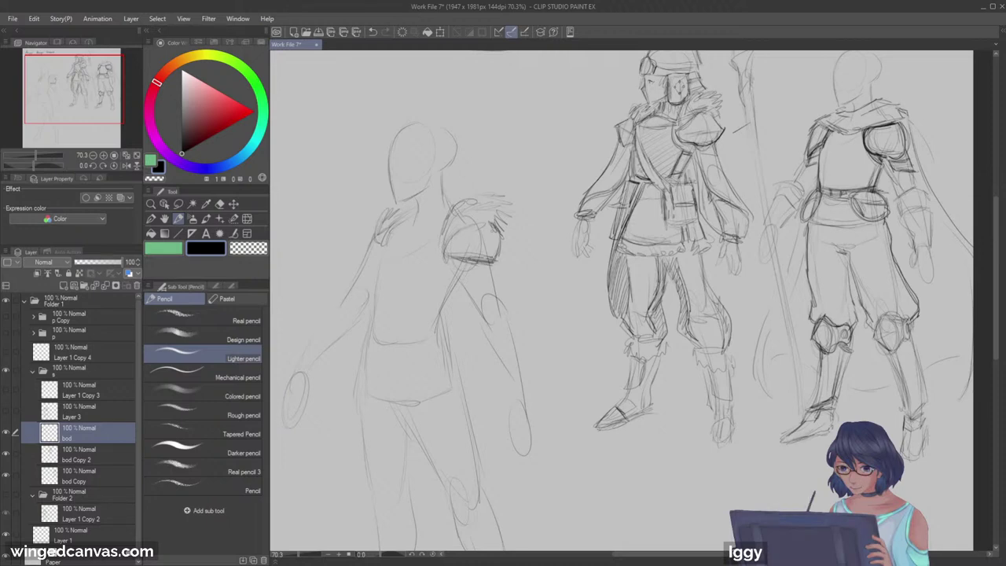
Step: Sketch the smaller left-hand shoulder pad and outline a rounded chest plate with a curved lower edge on the torso
drag(365, 230, 358, 258)
mouse_move(389, 238)
mouse_down()
mouse_move(417, 228)
mouse_move(441, 246)
mouse_move(449, 240)
mouse_up()
key(ctrl+z)
key(ctrl+z)
key(ctrl+z)
drag(381, 252, 375, 306)
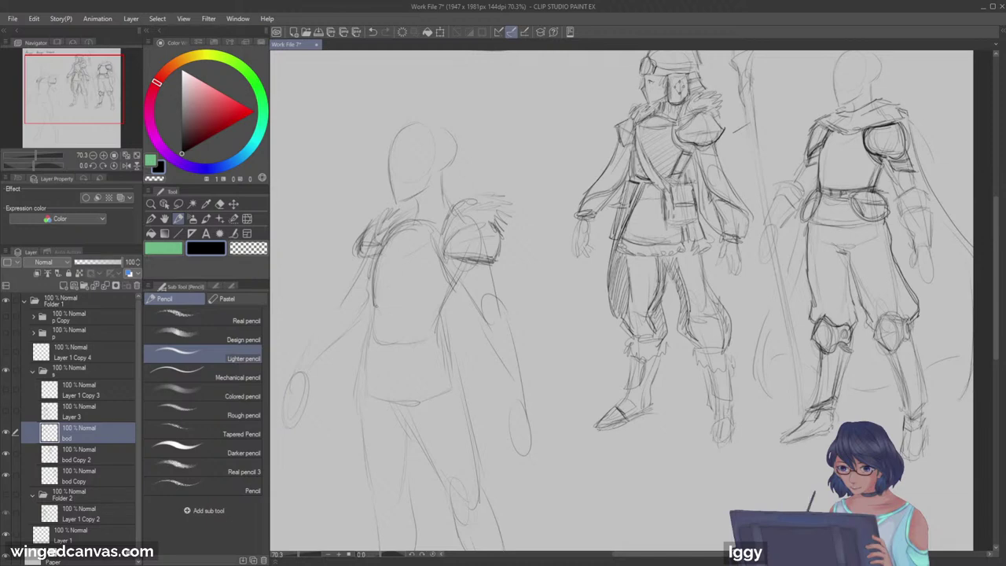
drag(375, 317, 450, 299)
key(ctrl+z)
drag(377, 307, 451, 299)
drag(354, 261, 298, 338)
drag(502, 264, 529, 333)
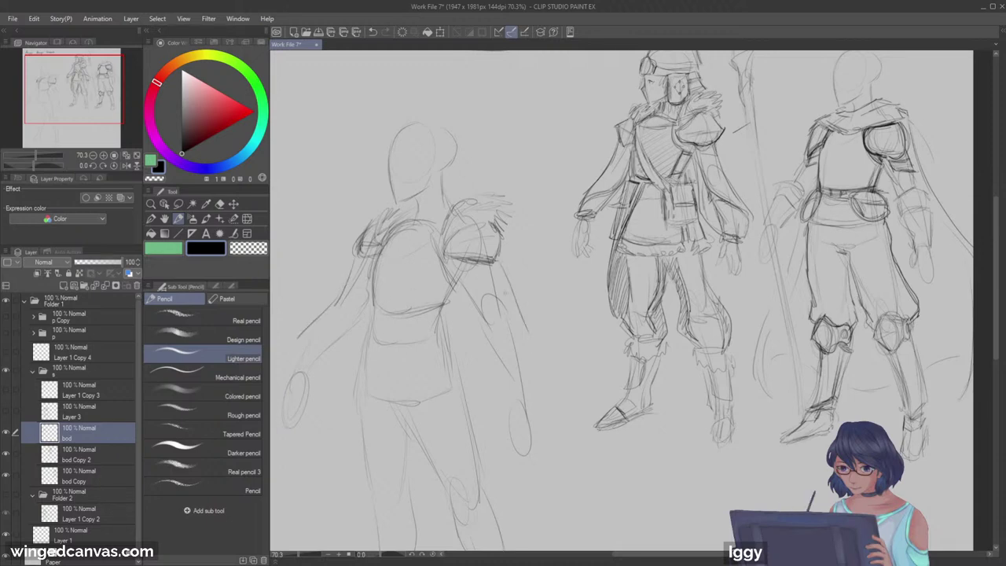
key(ctrl+z)
key(ctrl+z)
Step: Sketch the right-hand sleeve's outer edge, and draw a loose sleeve with a flared cuff on the left-hand arm
drag(502, 274, 535, 359)
drag(330, 309, 297, 340)
drag(387, 263, 372, 302)
key(ctrl+z)
key(ctrl+z)
mouse_move(355, 253)
mouse_down()
mouse_move(336, 297)
mouse_move(349, 299)
mouse_up()
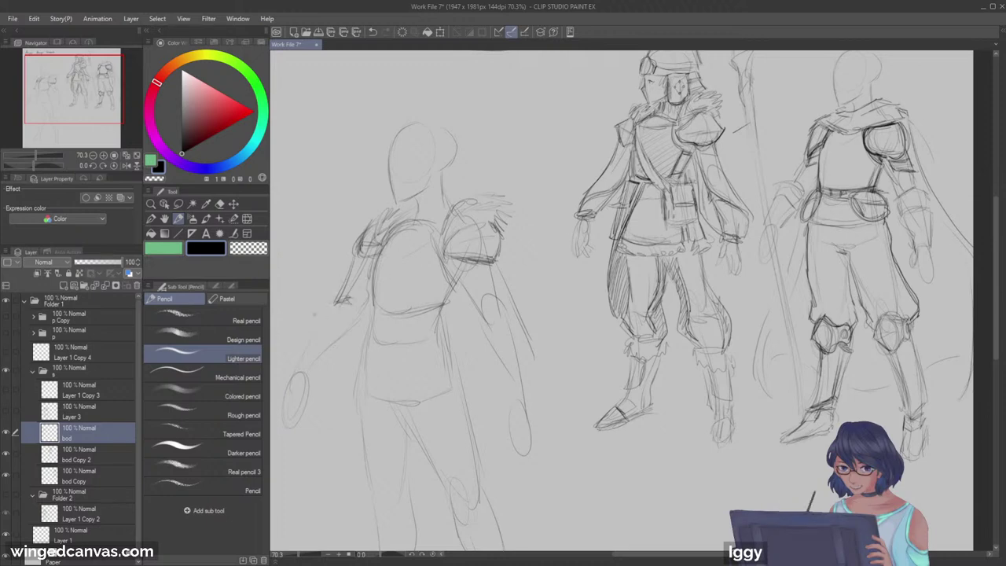
mouse_move(335, 305)
mouse_down()
mouse_move(303, 329)
mouse_move(292, 356)
mouse_up()
mouse_move(315, 319)
mouse_down()
mouse_move(294, 359)
mouse_move(322, 335)
mouse_move(325, 363)
mouse_move(336, 363)
mouse_up()
mouse_move(356, 297)
mouse_down()
mouse_move(328, 333)
mouse_move(346, 303)
mouse_up()
drag(365, 261, 352, 293)
Step: Draw the right-hand sleeve's inner edge, folds and jagged flared cuff below the large pauldron
drag(475, 265, 494, 318)
key(ctrl+z)
mouse_move(478, 271)
mouse_down()
mouse_move(504, 318)
mouse_move(456, 321)
mouse_move(470, 358)
mouse_up()
drag(470, 358, 490, 374)
drag(473, 354, 492, 375)
drag(474, 368, 480, 341)
drag(479, 349, 488, 338)
mouse_move(487, 346)
mouse_down()
mouse_move(494, 333)
mouse_move(510, 340)
mouse_up()
mouse_move(516, 339)
mouse_down()
mouse_move(526, 346)
mouse_move(496, 378)
mouse_move(501, 351)
mouse_up()
drag(502, 351, 525, 357)
mouse_move(483, 295)
mouse_down()
mouse_move(494, 316)
mouse_move(489, 330)
mouse_up()
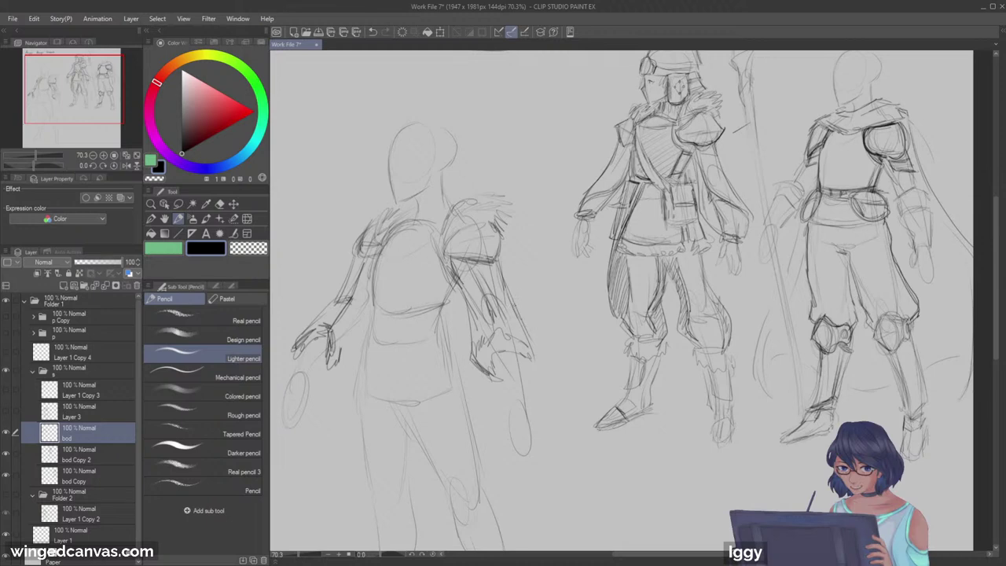
mouse_move(532, 361)
mouse_down()
mouse_move(536, 373)
mouse_move(481, 367)
mouse_up()
mouse_move(338, 329)
mouse_down()
mouse_move(340, 352)
mouse_move(366, 314)
mouse_up()
drag(374, 302, 349, 347)
Step: Add a fuller fur collar across the neck and shoulders, and sketch the waistband along the chest plate's lower edge
click(151, 204)
drag(353, 210, 350, 293)
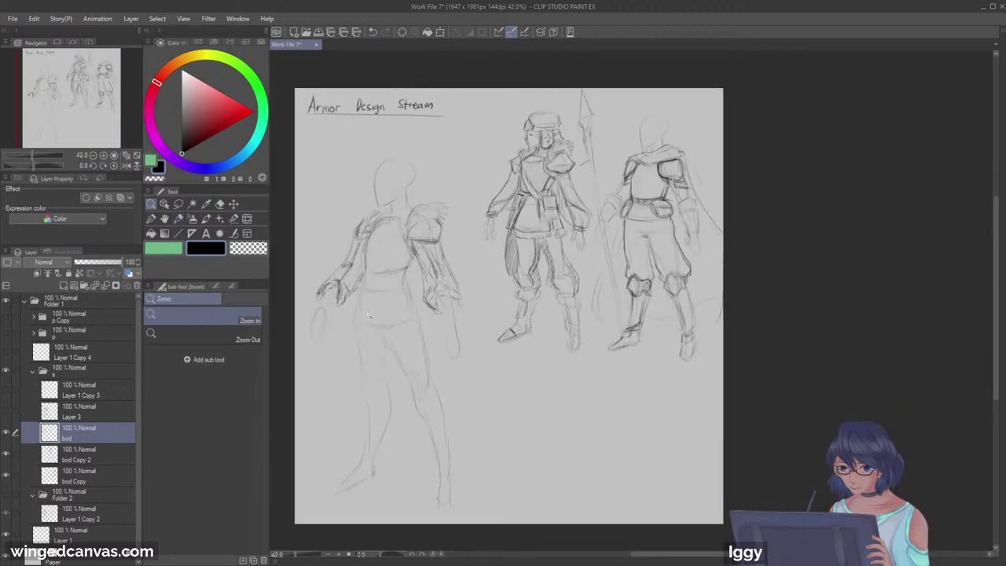
click(340, 362)
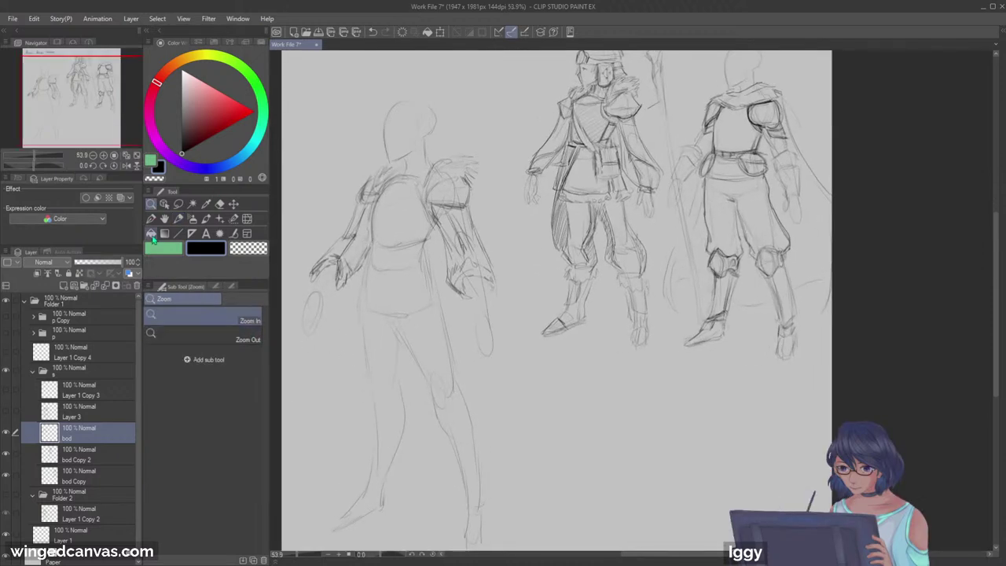
key(p)
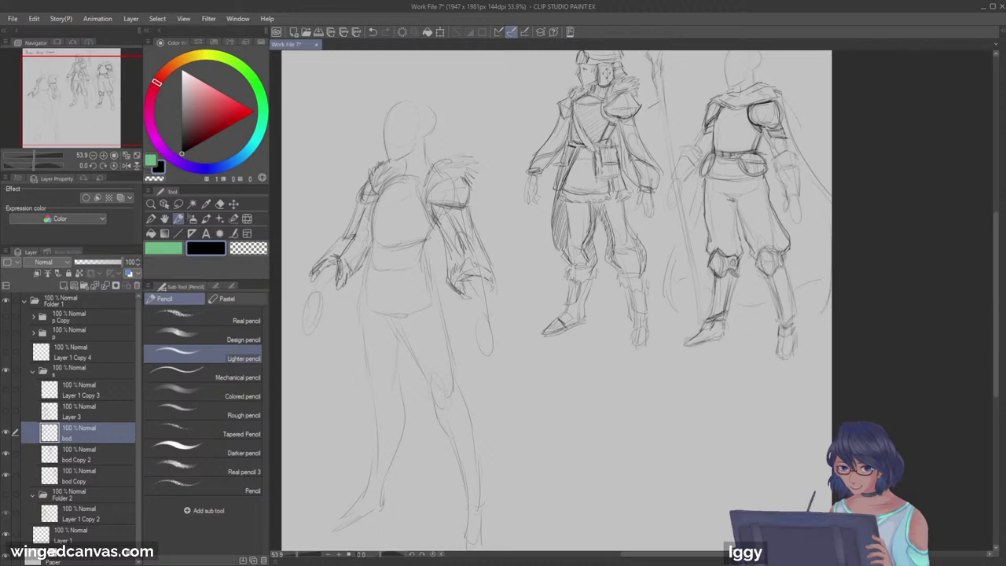
mouse_move(425, 178)
mouse_down()
mouse_move(434, 154)
mouse_move(473, 163)
mouse_up()
mouse_move(362, 245)
mouse_down()
mouse_move(419, 257)
mouse_move(431, 242)
mouse_up()
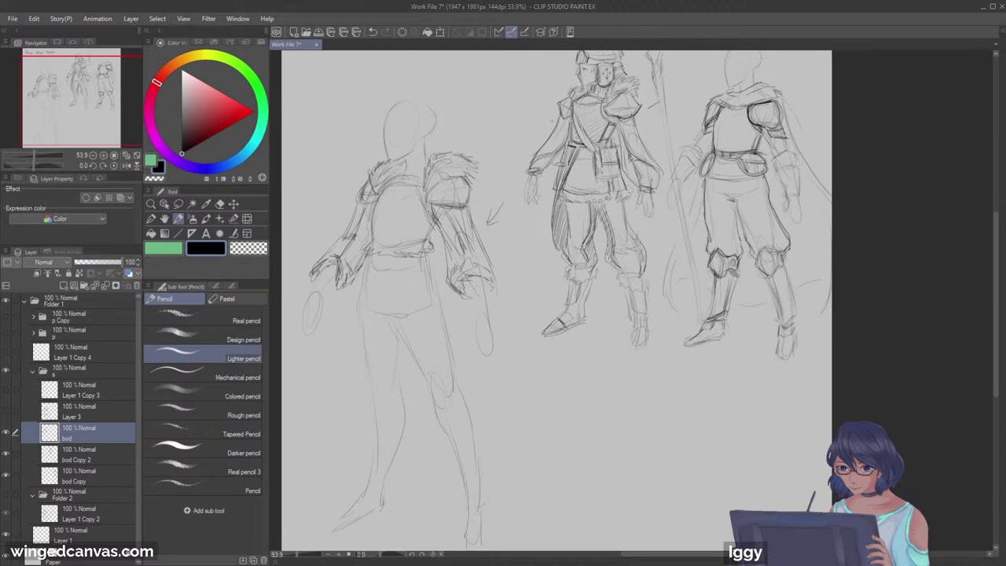
Step: Outline a waist sash and a long cloth tail hanging over the left-hand hip, ending in a ragged tip
drag(395, 272, 341, 366)
key(ctrl+z)
key(ctrl+z)
mouse_move(424, 261)
mouse_down()
mouse_move(397, 268)
mouse_move(355, 350)
mouse_up()
drag(358, 272, 348, 378)
key(ctrl+z)
drag(355, 352, 357, 382)
key(ctrl+z)
drag(355, 349, 366, 393)
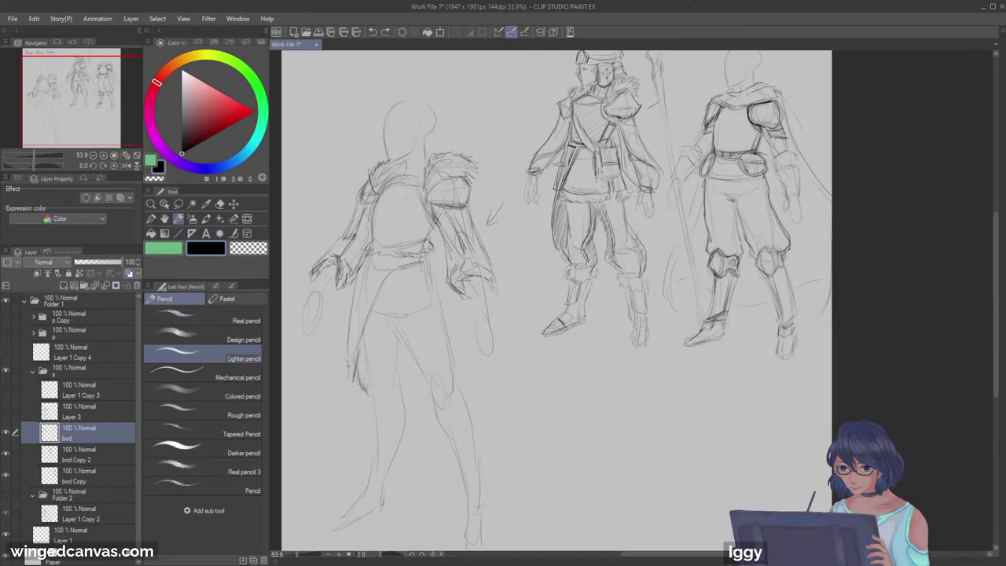
Step: Add folds and hatching to the hanging cloth tail and darken the sash across the waist
mouse_move(380, 270)
mouse_down()
mouse_move(370, 293)
mouse_move(351, 297)
mouse_move(341, 360)
mouse_move(343, 349)
mouse_up()
drag(366, 306, 354, 367)
drag(367, 320, 361, 339)
drag(396, 267, 378, 290)
mouse_move(419, 264)
mouse_down()
mouse_move(387, 275)
mouse_move(398, 267)
mouse_up()
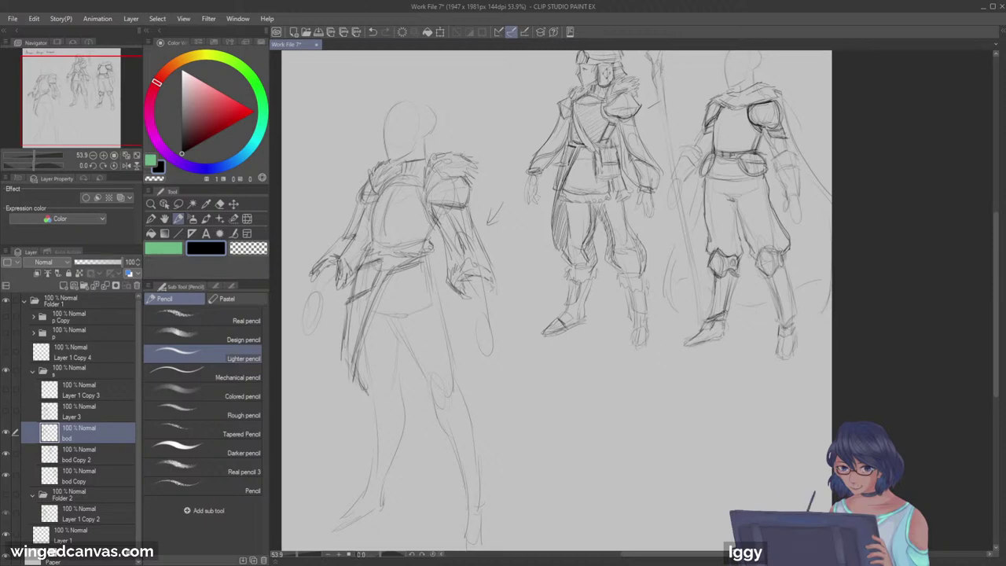
drag(361, 307, 350, 363)
drag(369, 329, 361, 383)
drag(366, 349, 359, 387)
drag(369, 369, 366, 389)
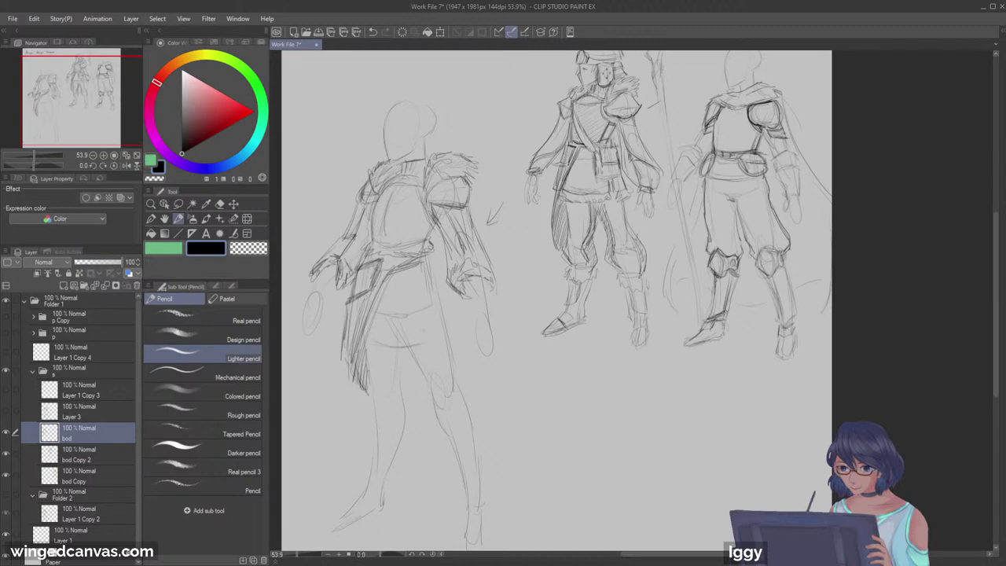
Step: Sketch the tunic skirt's side edge and a banded hem across the upper thighs
drag(388, 335, 434, 327)
drag(366, 333, 438, 325)
drag(432, 265, 445, 328)
drag(446, 290, 450, 337)
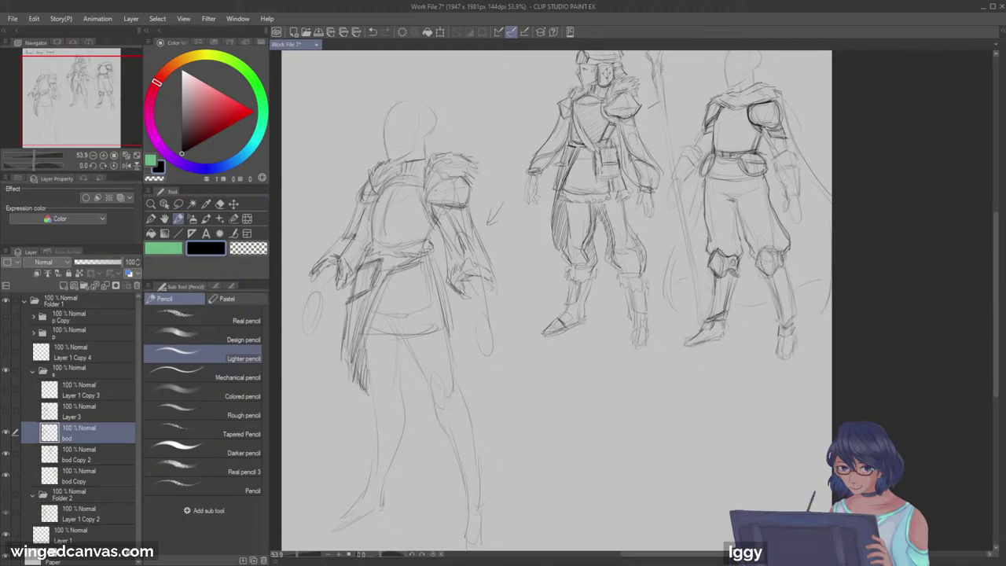
drag(366, 341, 448, 342)
Step: Sketch hands and gathered wrist cuffs emerging from both flared sleeves
drag(318, 281, 306, 297)
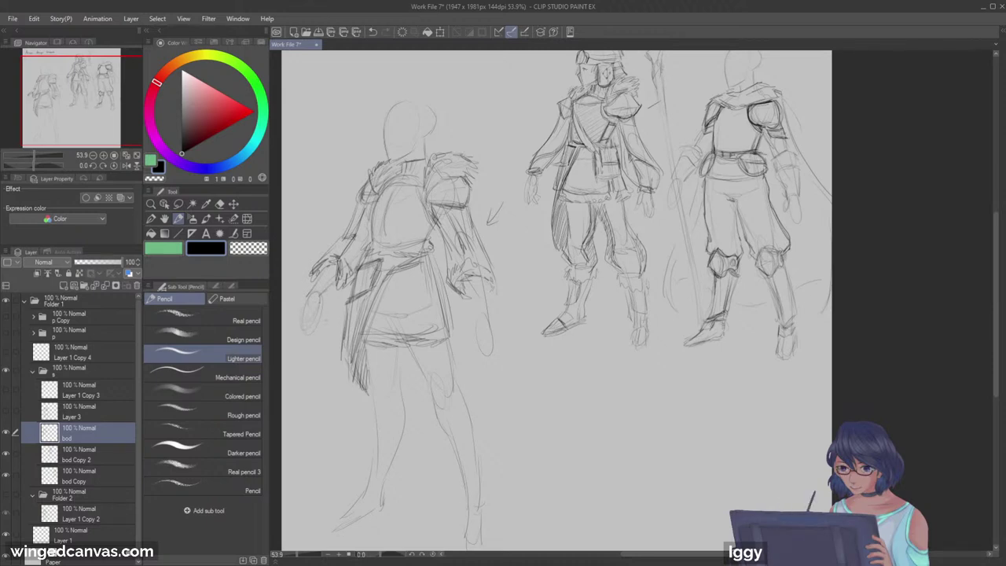
drag(467, 290, 474, 312)
drag(321, 291, 309, 306)
drag(462, 301, 485, 295)
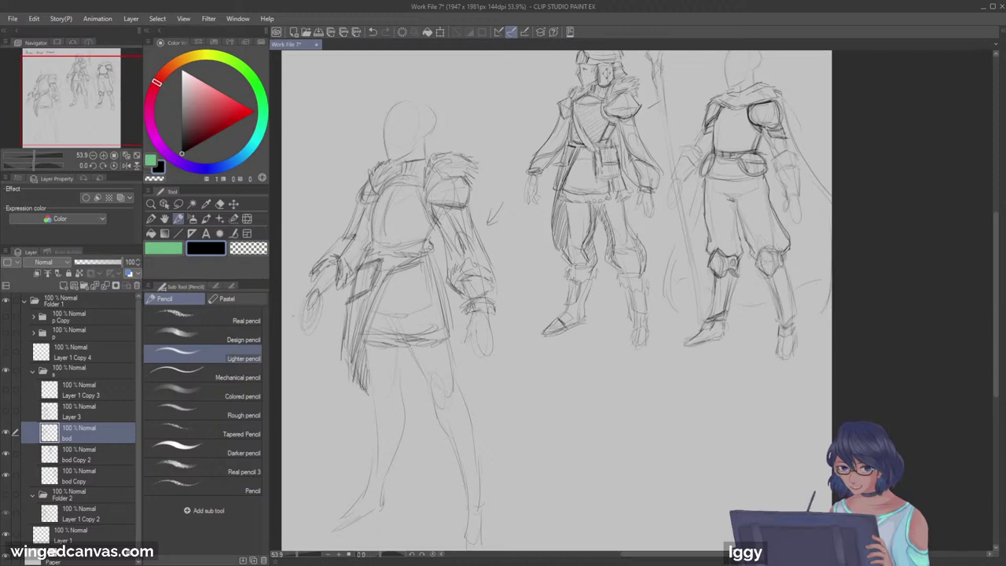
mouse_move(300, 284)
mouse_down()
mouse_move(333, 285)
mouse_move(331, 298)
mouse_up()
drag(470, 284, 476, 295)
drag(473, 279, 482, 301)
drag(333, 271, 319, 286)
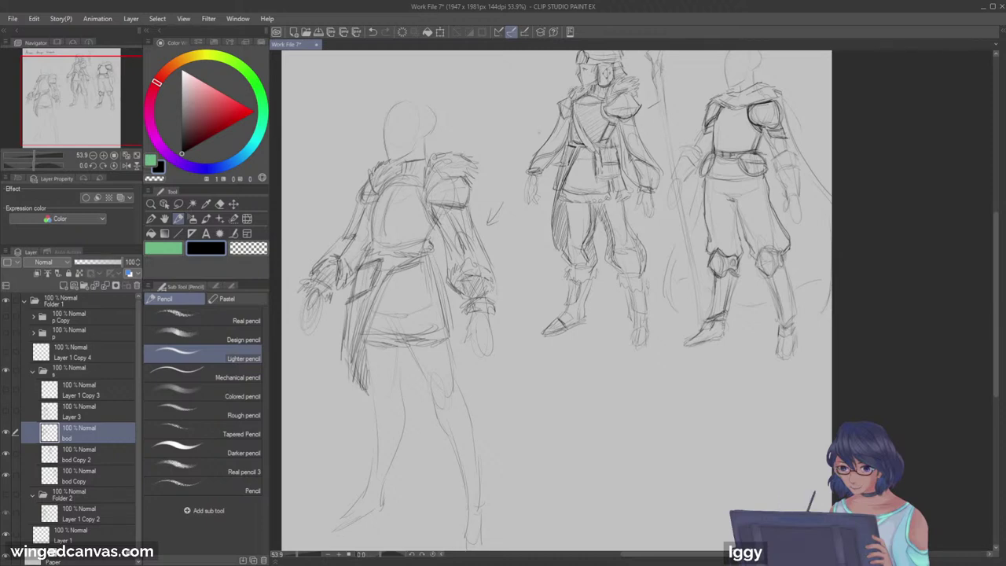
Step: Draw a vertical front slit down the tunic skirt and roughen its hem beside the slit
mouse_move(410, 270)
mouse_down()
mouse_move(416, 334)
mouse_move(400, 346)
mouse_move(448, 343)
mouse_up()
drag(433, 354, 448, 348)
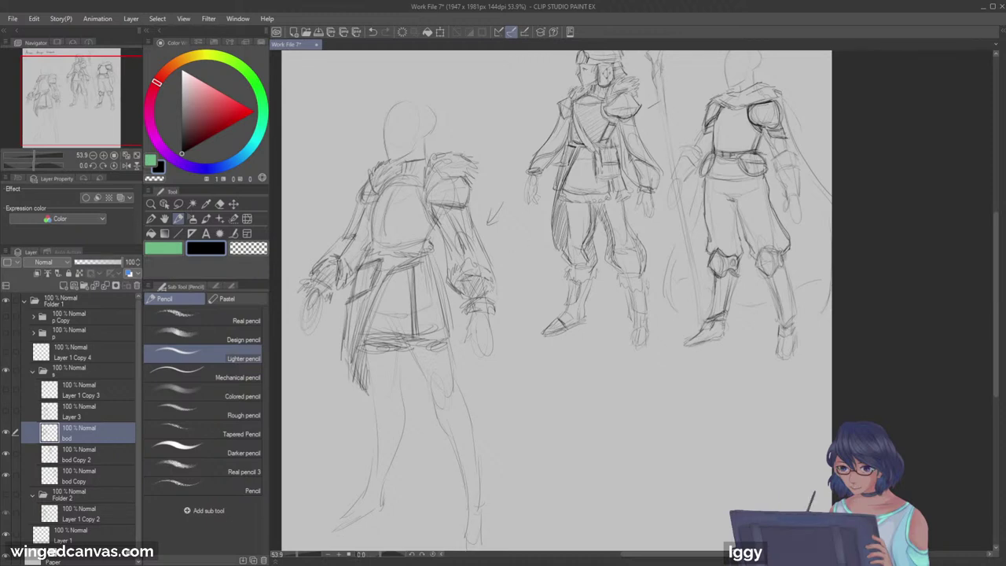
Step: Erase the fur trim from the large figure's collar and both shoulders
drag(55, 117, 52, 111)
drag(404, 219, 458, 189)
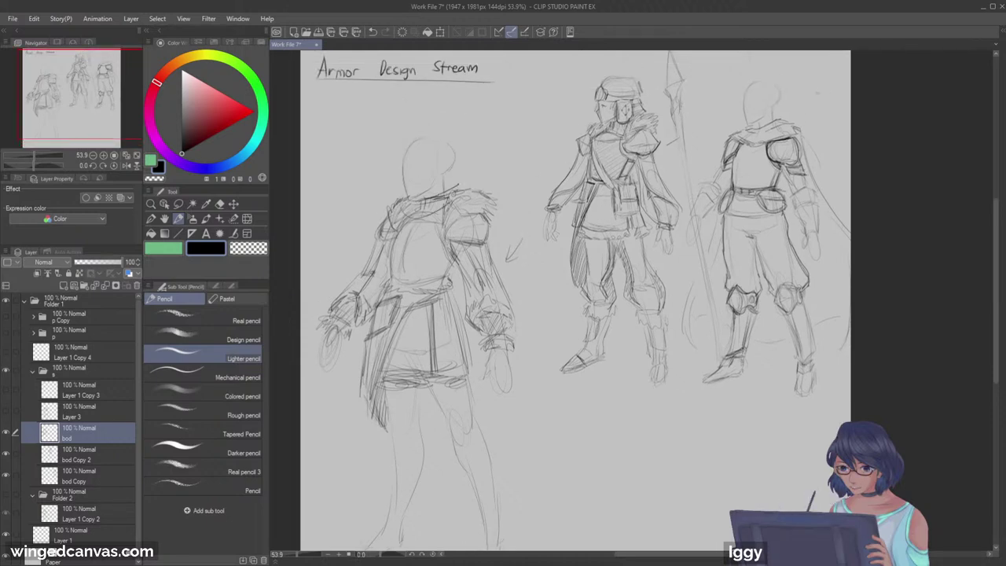
click(220, 203)
key(ctrl+z)
key(ctrl+z)
key(ctrl+z)
key(ctrl+y)
mouse_move(450, 209)
mouse_down()
mouse_move(465, 195)
mouse_move(487, 196)
mouse_move(486, 206)
mouse_up()
mouse_move(391, 214)
mouse_down()
mouse_move(396, 199)
mouse_move(393, 212)
mouse_up()
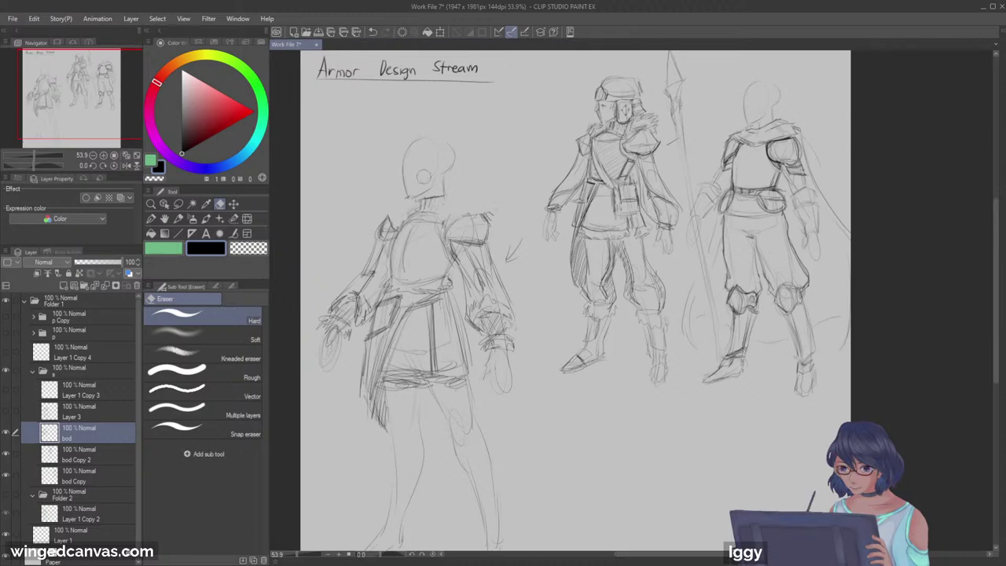
Step: Sketch a draped cowl around the neck and shoulders, and fasten it with a small oval brooch at the front
click(178, 219)
drag(391, 217, 472, 215)
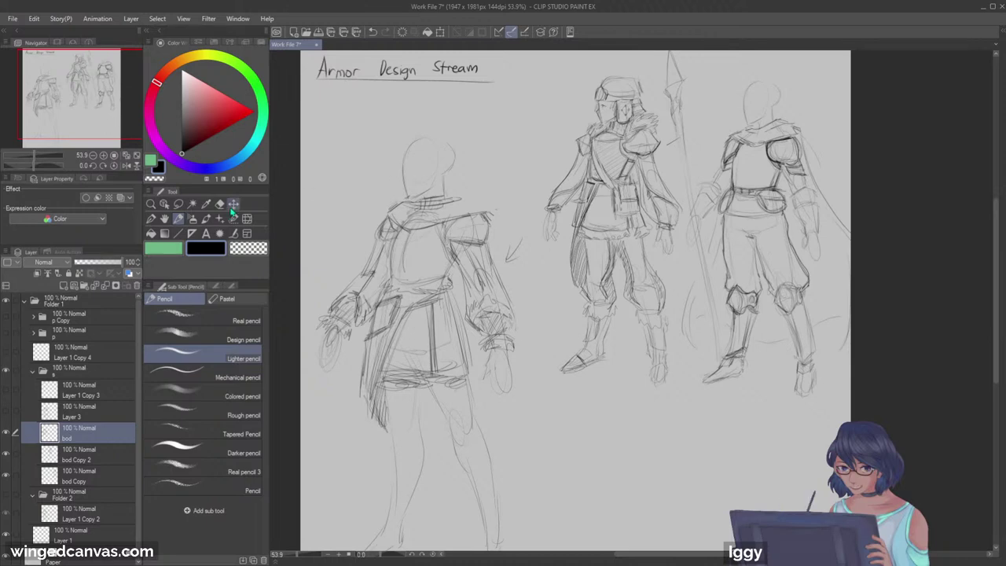
key(e)
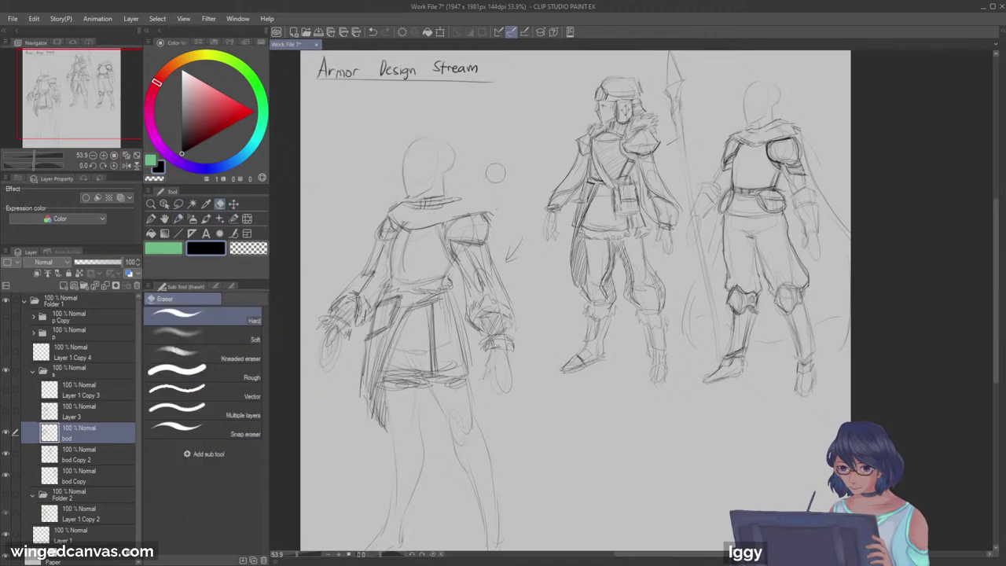
click(178, 218)
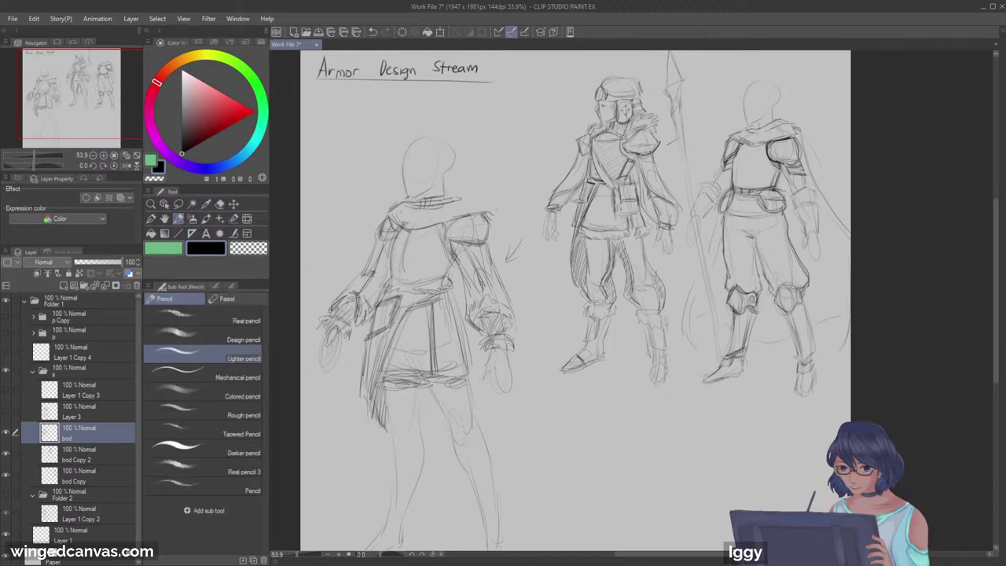
mouse_move(434, 213)
mouse_down()
mouse_move(469, 199)
mouse_move(488, 207)
mouse_up()
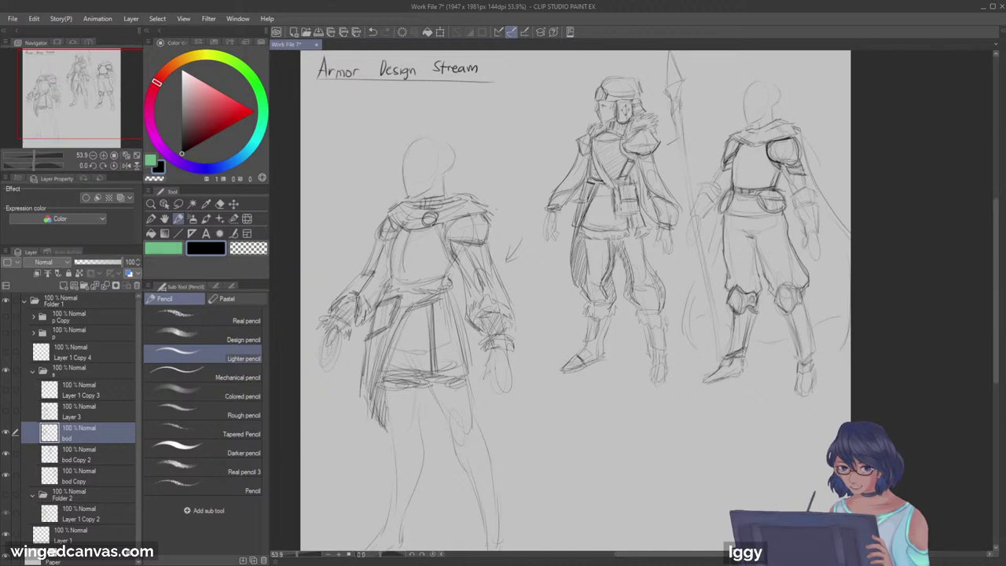
drag(425, 216, 432, 217)
click(220, 203)
drag(424, 217, 426, 225)
click(178, 218)
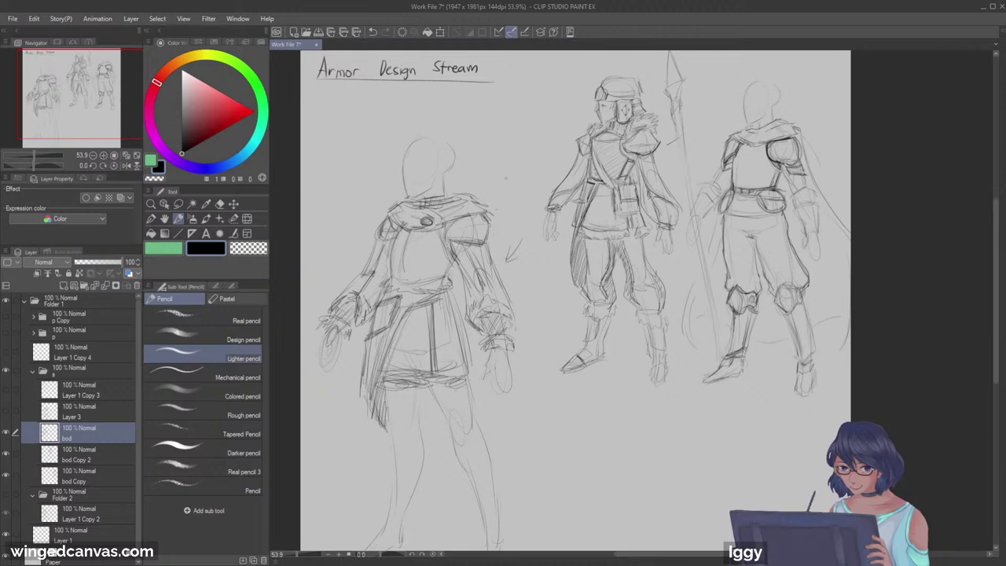
drag(501, 245, 610, 371)
key(ctrl+z)
drag(494, 235, 728, 354)
key(ctrl+z)
drag(490, 221, 502, 262)
key(ctrl+z)
Step: Sketch a short cape falling from the right-hand shoulder behind the arm, and reinforce the cowl's neckline
drag(496, 232, 531, 330)
drag(350, 346, 364, 355)
mouse_move(531, 306)
mouse_down()
mouse_move(517, 316)
mouse_move(536, 321)
mouse_move(526, 335)
mouse_up()
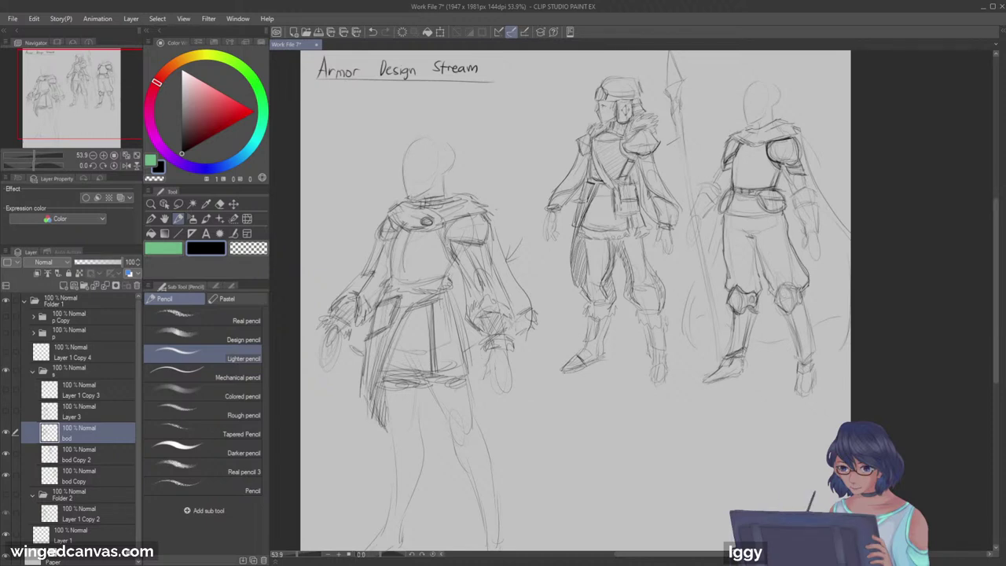
mouse_move(406, 199)
mouse_down()
mouse_move(400, 207)
mouse_move(447, 194)
mouse_up()
Step: Erase the tunic skirt's lines beside the front slit, opening a gap in the hem
drag(75, 102, 77, 109)
click(219, 203)
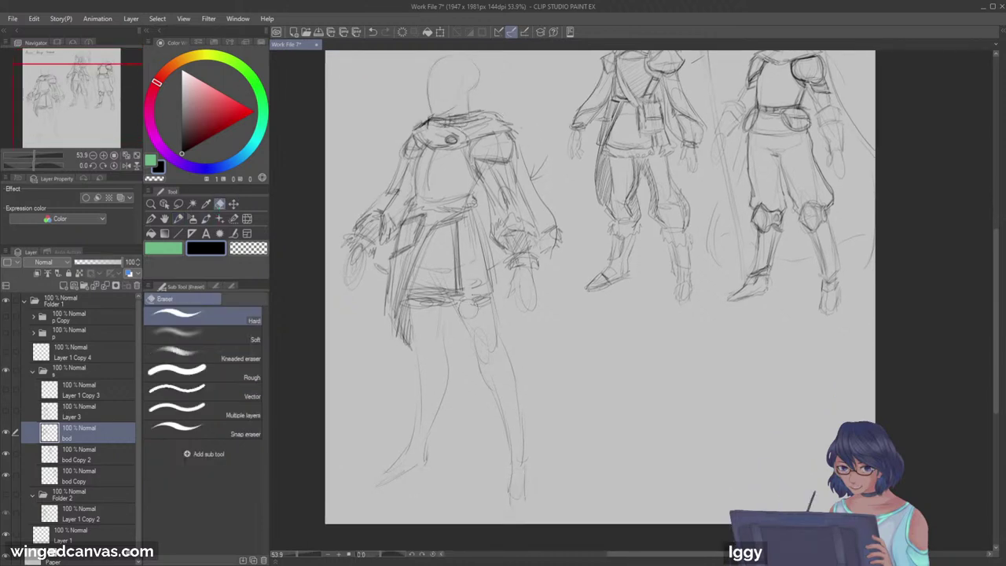
mouse_move(444, 254)
mouse_down()
mouse_move(438, 276)
mouse_move(433, 263)
mouse_move(428, 269)
mouse_move(438, 277)
mouse_up()
drag(472, 242, 480, 258)
click(6, 456)
click(7, 455)
Step: Redraw the skirt panel beside the slit with a slanted, banded hem, and darken the edge of the slit
click(179, 218)
drag(463, 278, 488, 265)
key(ctrl+z)
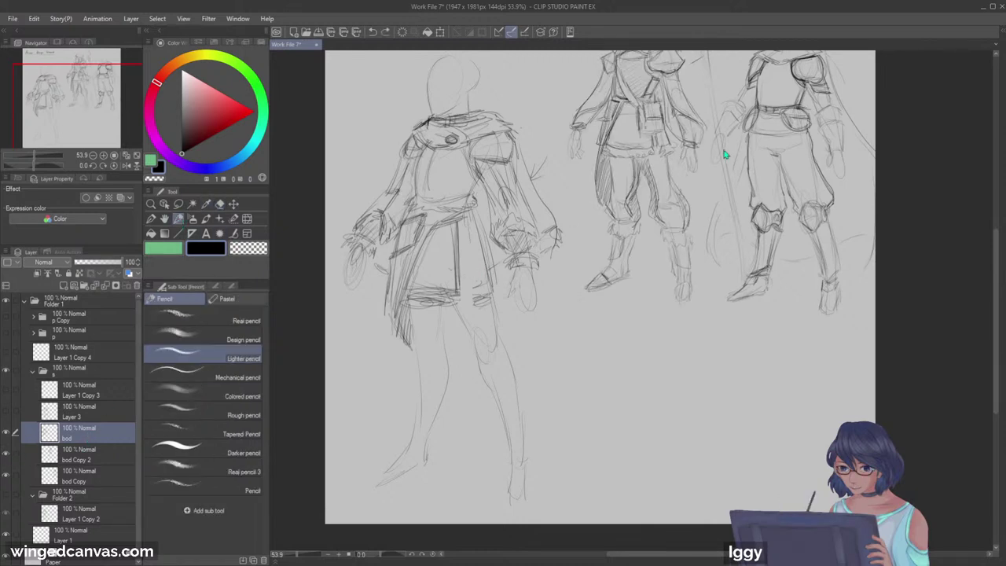
mouse_move(459, 279)
mouse_down()
mouse_move(492, 263)
mouse_move(470, 276)
mouse_up()
drag(478, 220, 492, 272)
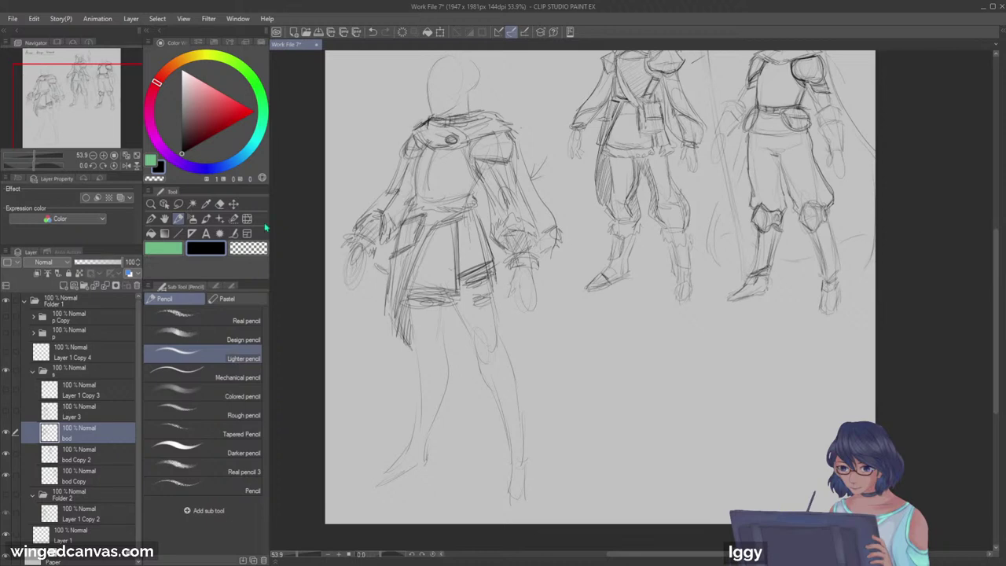
key(e)
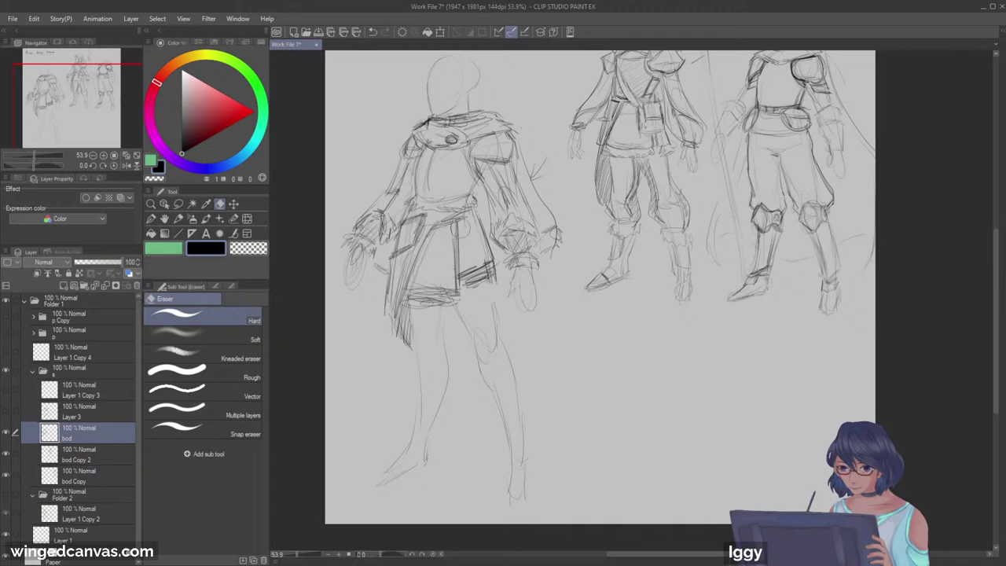
key(p)
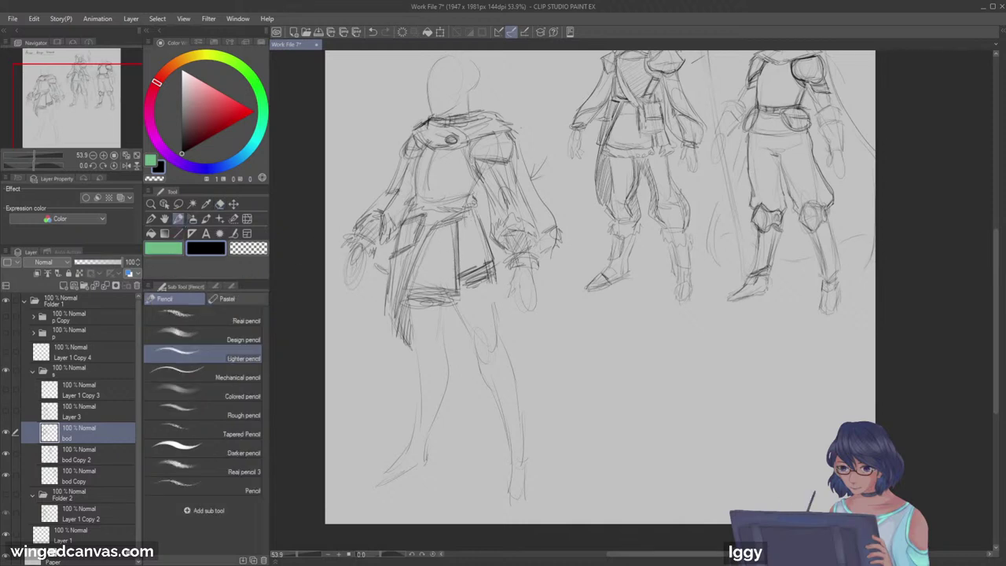
mouse_move(461, 280)
mouse_down()
mouse_move(459, 219)
mouse_move(462, 273)
mouse_up()
drag(76, 128, 77, 121)
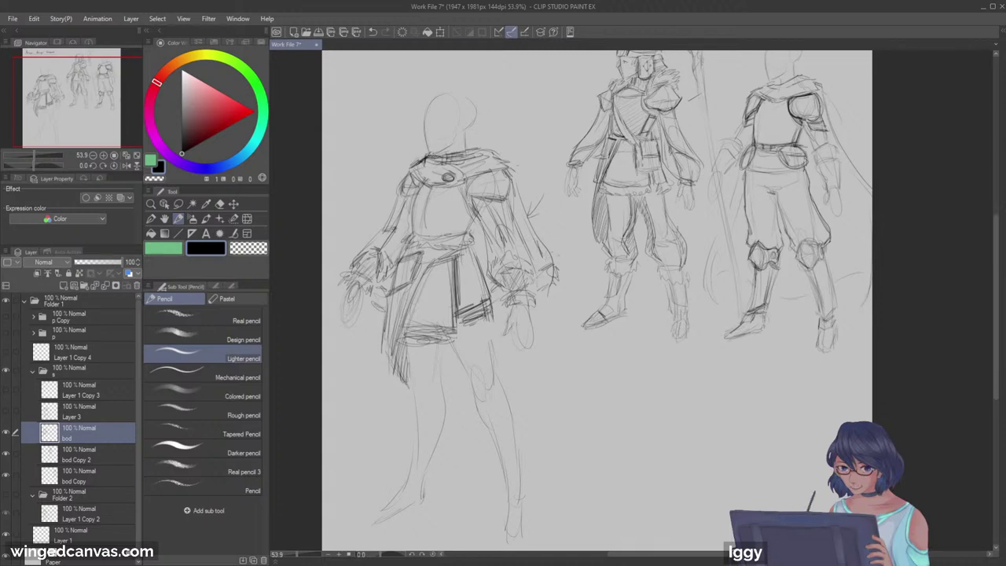
mouse_move(481, 213)
mouse_down()
mouse_move(521, 209)
mouse_move(516, 222)
mouse_move(519, 210)
mouse_up()
drag(518, 210, 516, 223)
key(ctrl+z)
key(ctrl+z)
key(ctrl+z)
key(ctrl+z)
Step: Darken the side edge of the chest plate and the banded lower rim of the right-hand pauldron
drag(467, 180, 474, 198)
drag(476, 197, 510, 181)
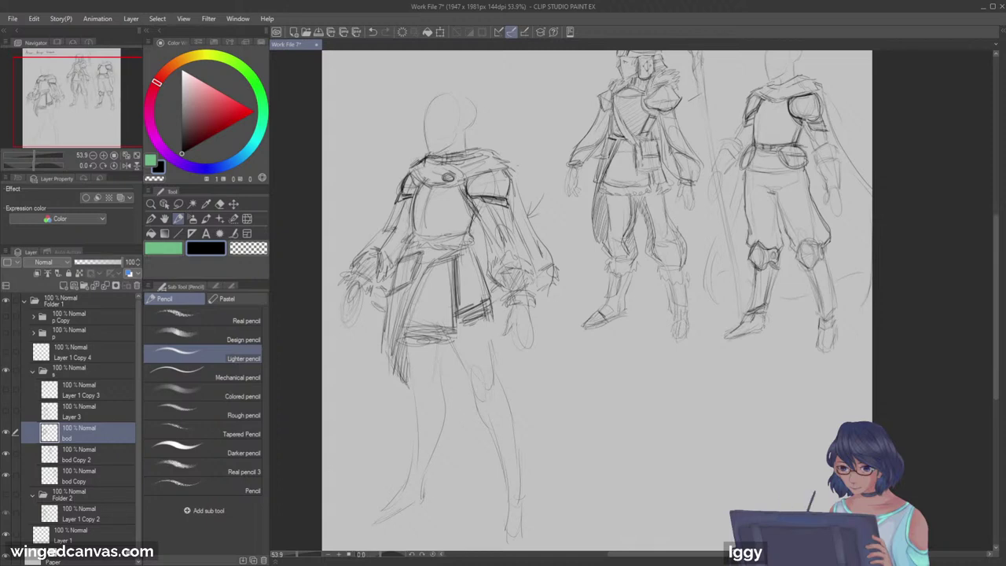
drag(387, 304, 382, 346)
drag(411, 283, 391, 344)
drag(97, 122, 97, 131)
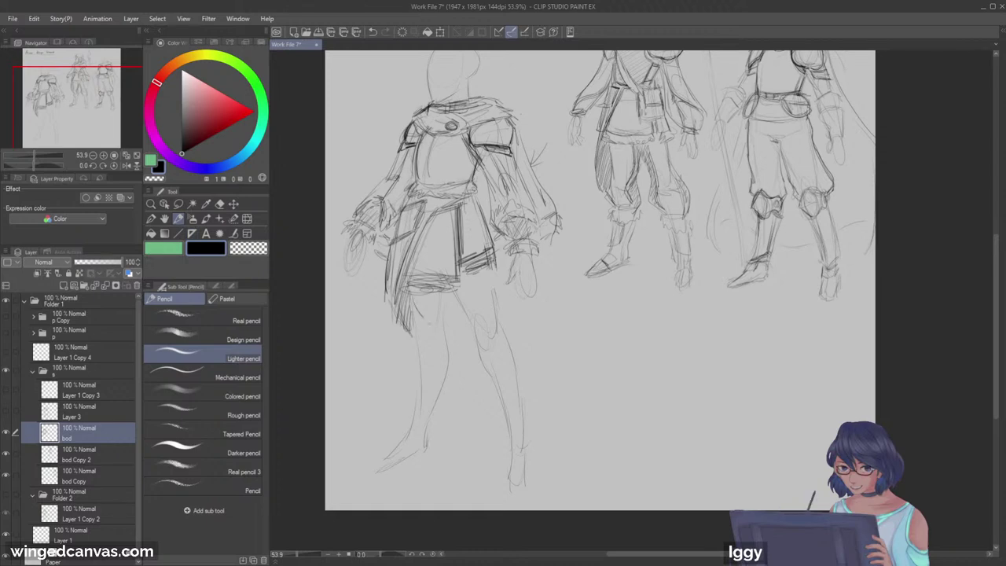
key(ctrl+z)
Step: Sketch a rounded underskirt with pointed fabric folds hanging below the tunic's hem at the front slit
drag(418, 303, 451, 331)
drag(493, 270, 463, 323)
key(ctrl+z)
drag(478, 267, 463, 327)
mouse_move(451, 286)
mouse_down()
mouse_move(466, 321)
mouse_move(440, 330)
mouse_up()
drag(439, 291, 445, 398)
key(ctrl+z)
Step: Outline the left-hand leg down to a pointed boot, and erase the body guide lines inside it
drag(454, 340, 442, 409)
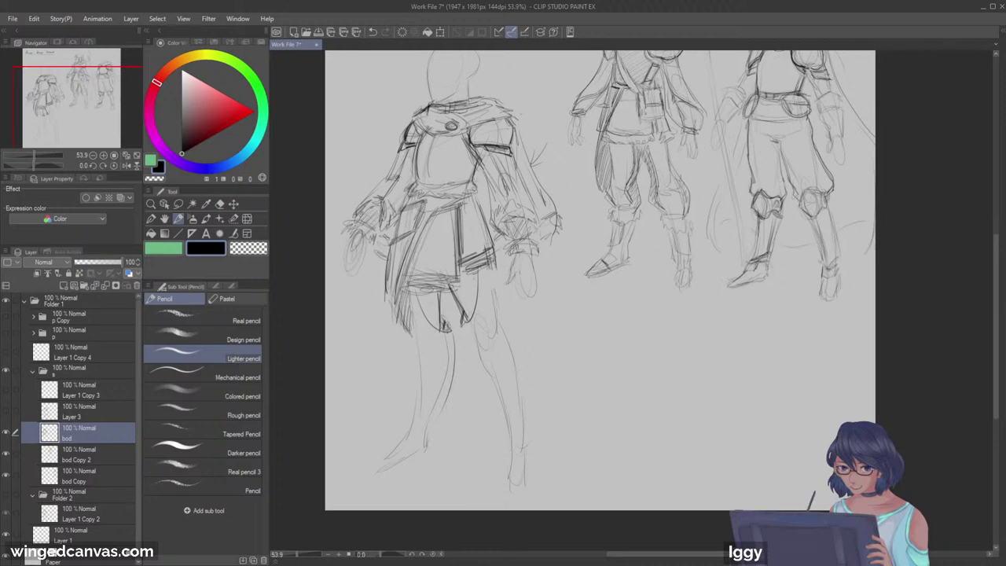
mouse_move(441, 296)
mouse_down()
mouse_move(444, 323)
mouse_move(405, 400)
mouse_move(409, 421)
mouse_up()
mouse_move(410, 390)
mouse_down()
mouse_move(381, 458)
mouse_move(429, 438)
mouse_up()
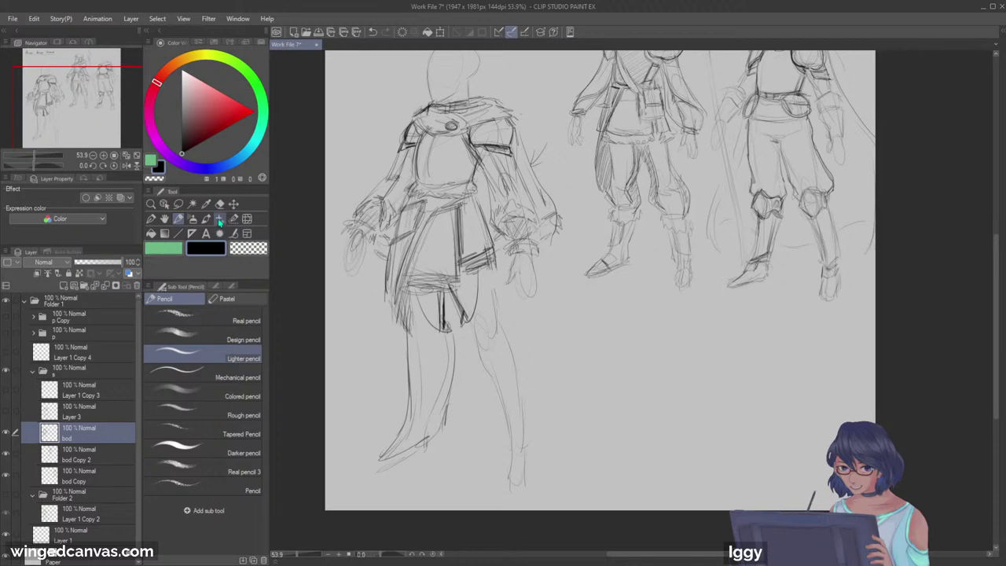
key(e)
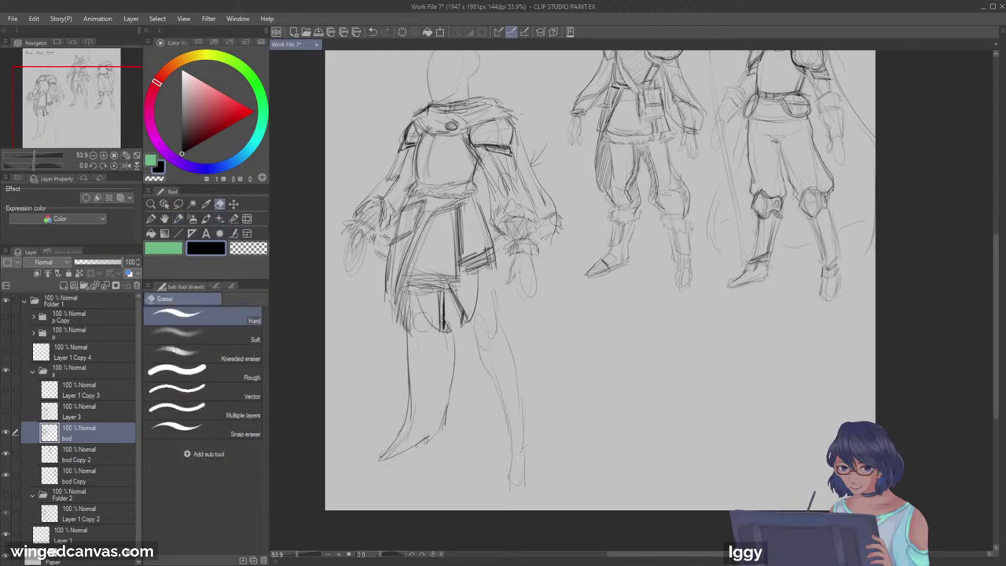
click(179, 219)
drag(61, 132, 67, 105)
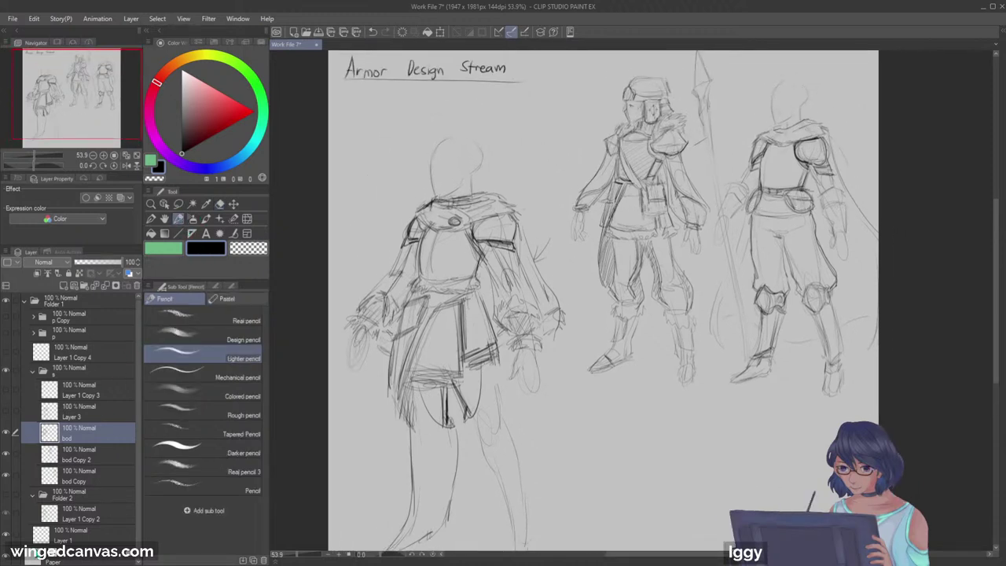
Step: Show the hidden Silhouette heading layer, move the heading up closer to the title, and return to the bod layer
click(5, 391)
key(k)
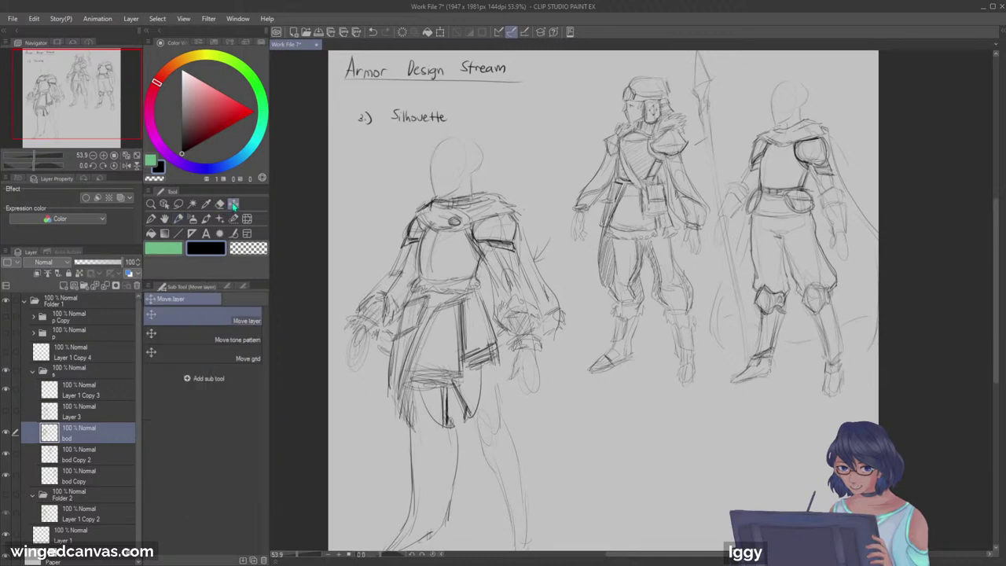
click(87, 480)
click(79, 390)
drag(422, 126, 422, 116)
click(178, 218)
drag(90, 105, 93, 119)
click(92, 442)
click(5, 454)
click(5, 455)
click(6, 432)
click(6, 431)
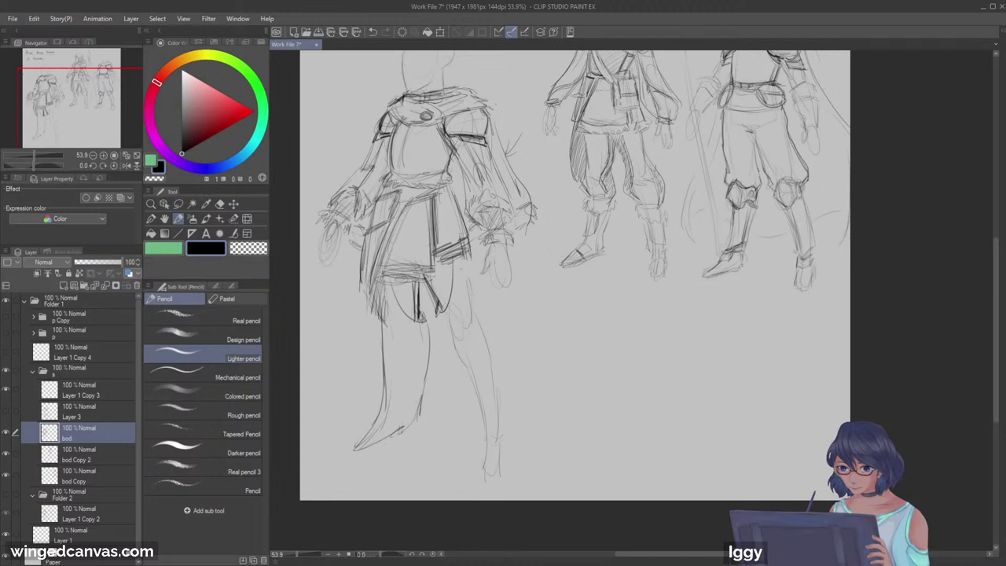
Step: Outline the right-hand leg tapering to a pointed boot, and erase the guide lines of the leg and foot beneath
drag(437, 324, 467, 425)
mouse_move(472, 266)
mouse_down()
mouse_move(498, 354)
mouse_move(505, 432)
mouse_up()
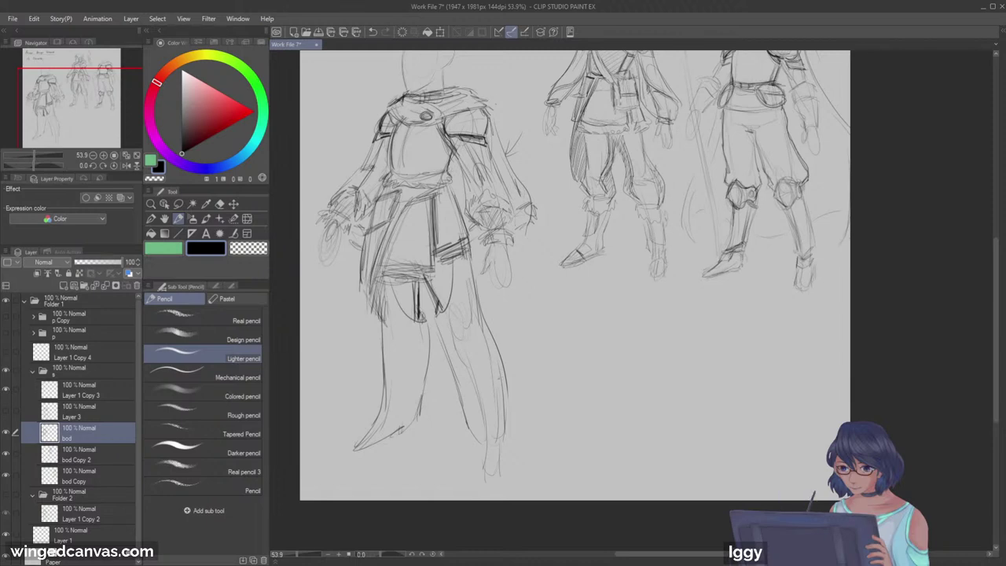
drag(476, 419, 464, 452)
click(220, 204)
mouse_move(499, 440)
mouse_down()
mouse_move(484, 483)
mouse_move(509, 446)
mouse_up()
mouse_move(464, 336)
mouse_down()
mouse_move(456, 330)
mouse_move(452, 353)
mouse_move(469, 344)
mouse_up()
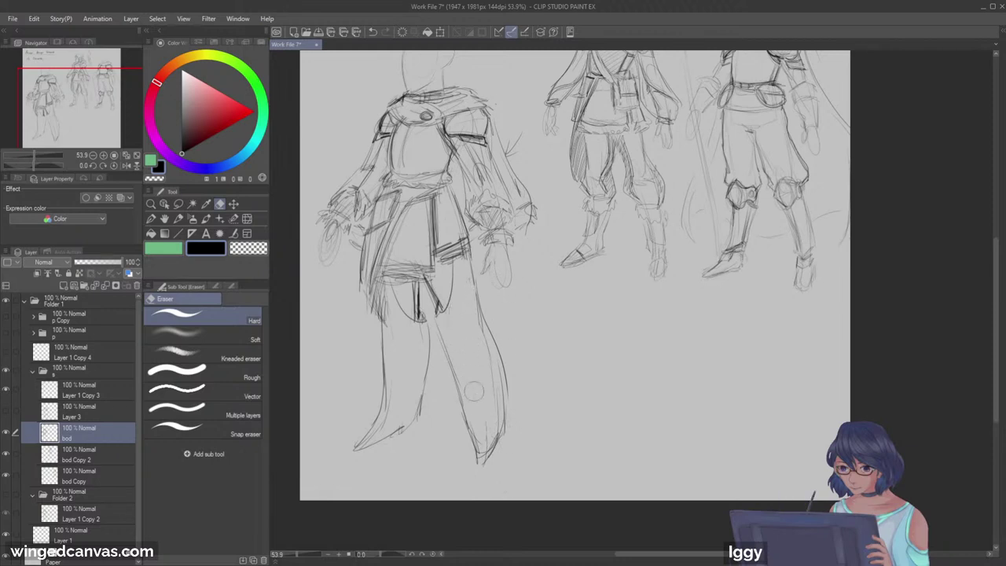
click(179, 218)
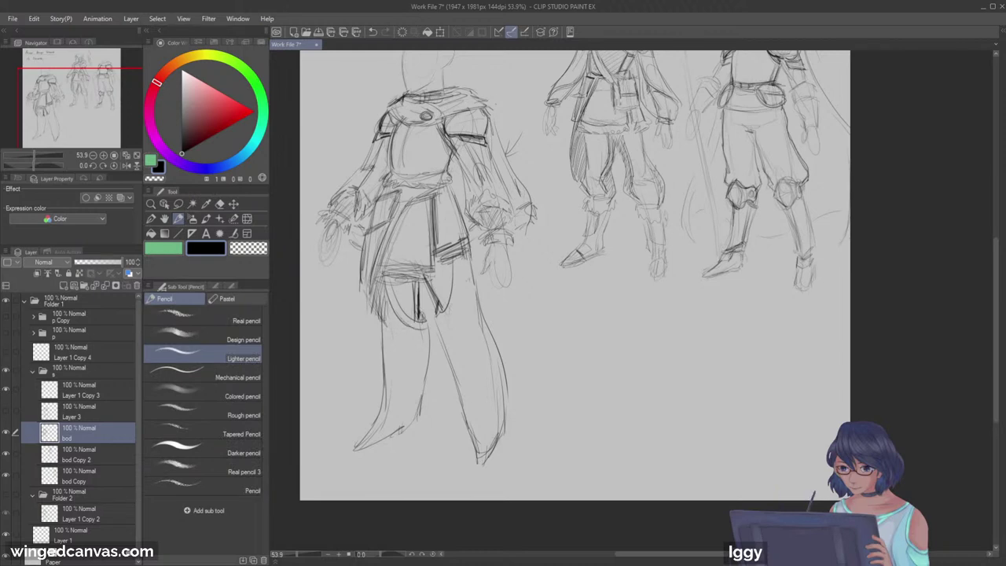
Step: Extend the underskirt's curved edge below the hem, darken the outlines of both boots, and erase stray lines
mouse_move(460, 258)
mouse_down()
mouse_move(444, 312)
mouse_move(401, 290)
mouse_up()
click(151, 204)
drag(491, 340, 501, 353)
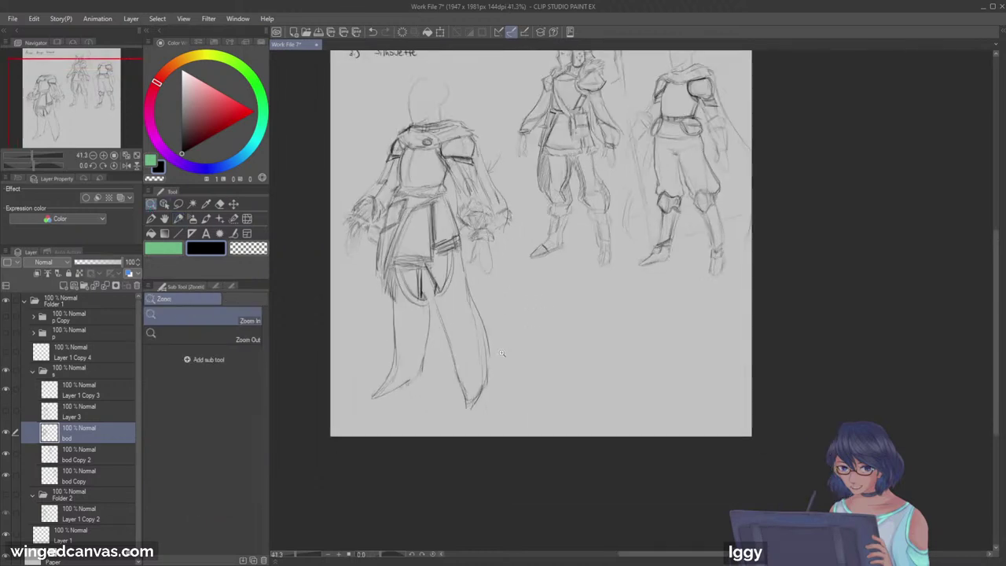
click(466, 338)
key(p)
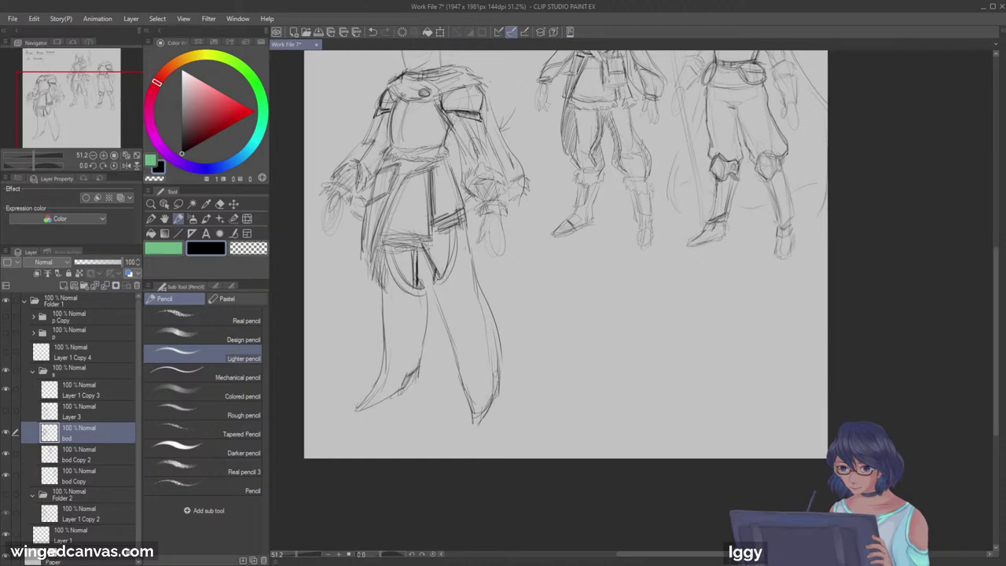
key(e)
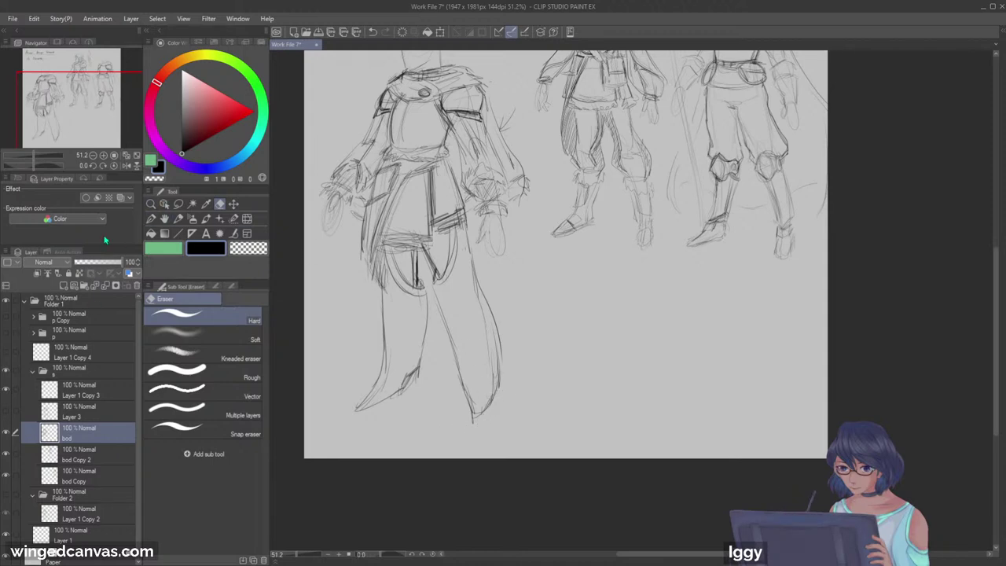
click(49, 123)
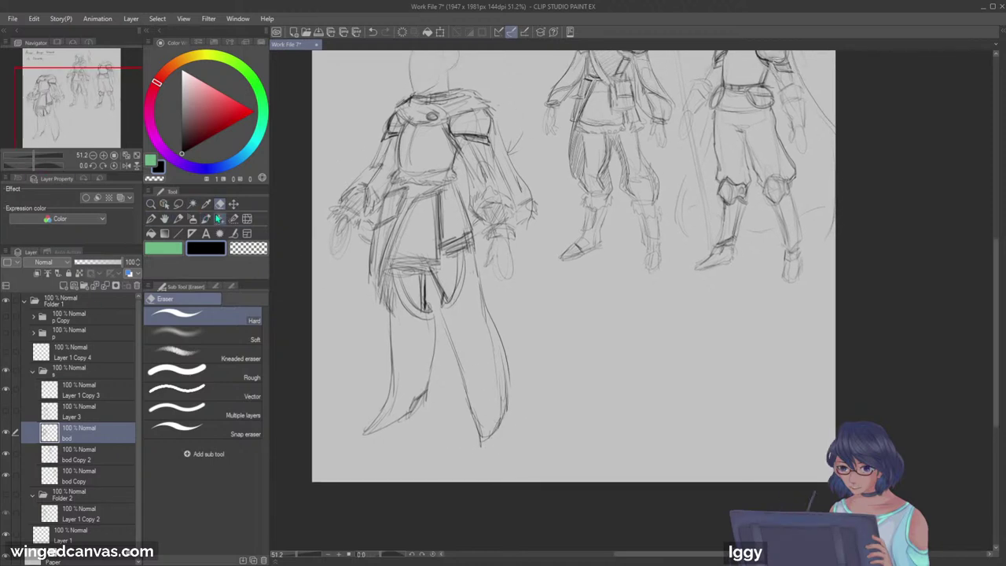
click(178, 219)
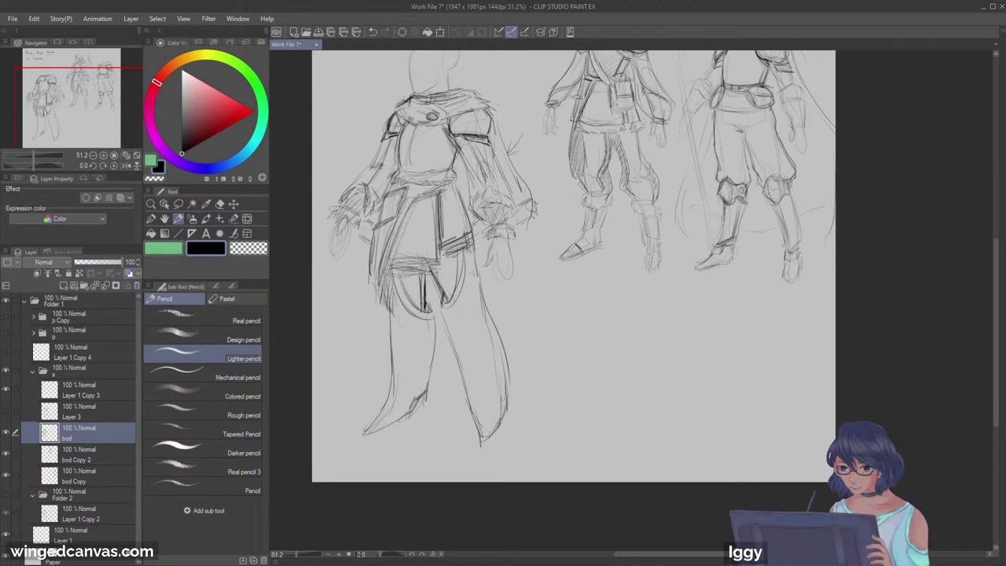
Step: Sketch loose trouser legs gathered at mid-calf with a hem line across each leg, and erase overlapping lines
drag(480, 305, 496, 377)
mouse_move(425, 318)
mouse_down()
mouse_move(422, 367)
mouse_move(436, 345)
mouse_up()
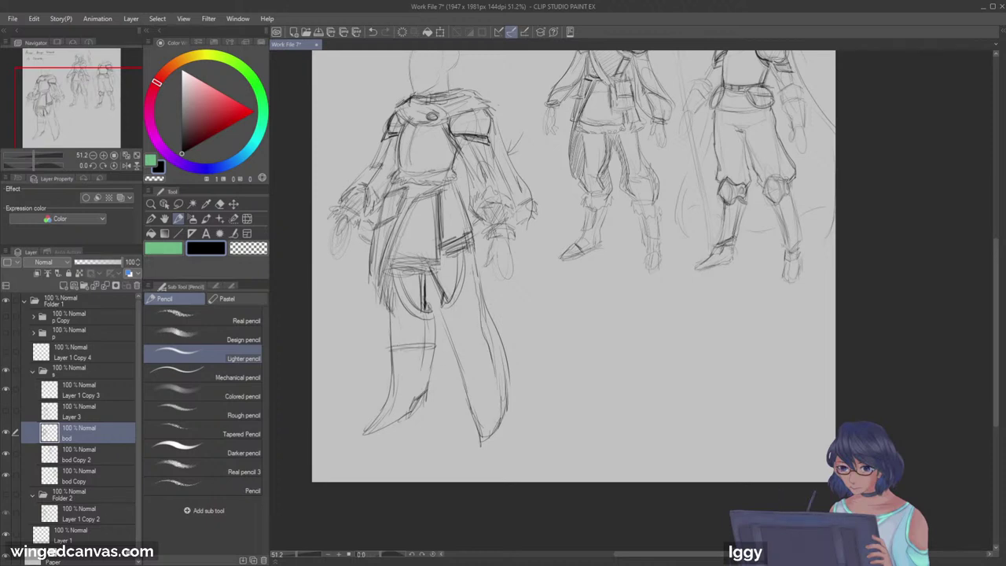
key(ctrl+z)
mouse_move(390, 316)
mouse_down()
mouse_move(388, 347)
mouse_move(401, 354)
mouse_move(499, 364)
mouse_up()
drag(447, 320, 458, 364)
drag(463, 369, 472, 420)
drag(501, 338, 507, 360)
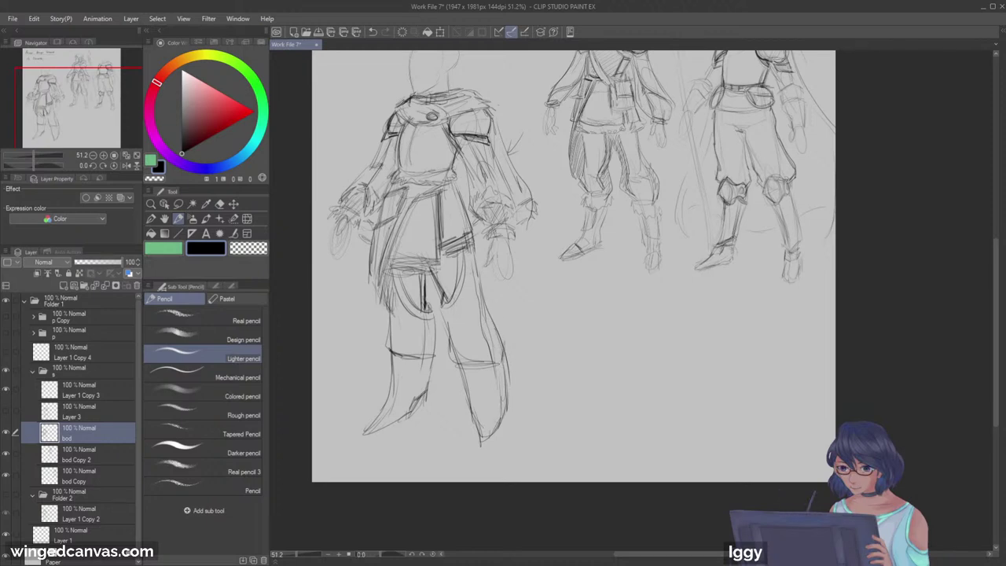
click(220, 204)
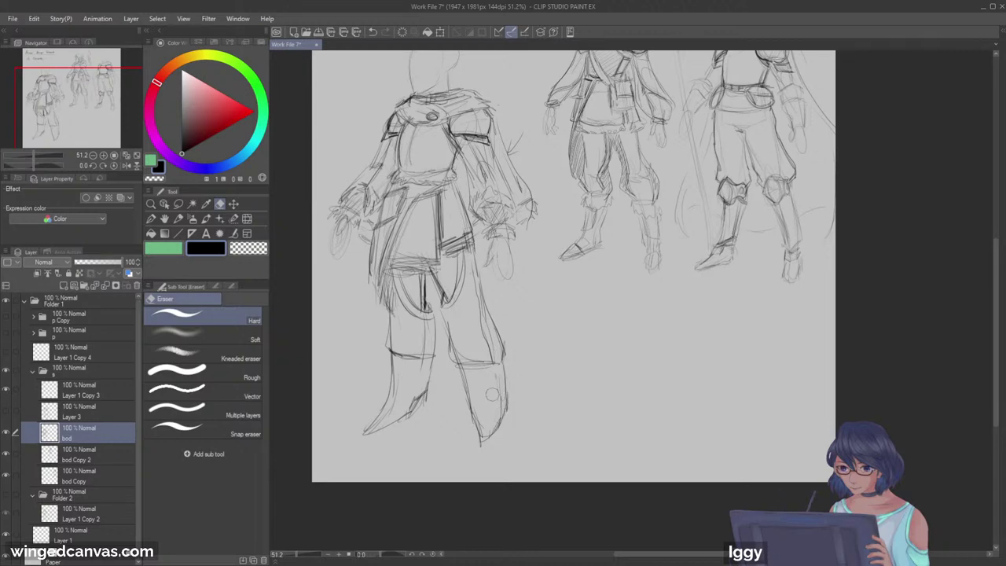
Step: Add ruffled fur cuffs around the tops of both boots and a band across the left-hand boot's toe
click(150, 205)
drag(452, 252, 496, 247)
drag(473, 320, 486, 320)
click(178, 218)
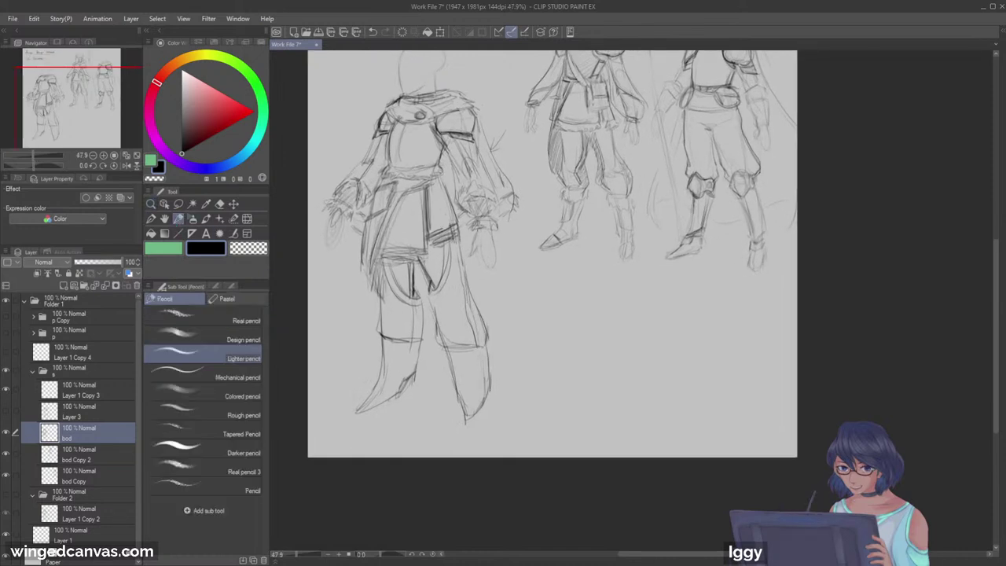
drag(483, 349, 480, 396)
drag(450, 362, 498, 348)
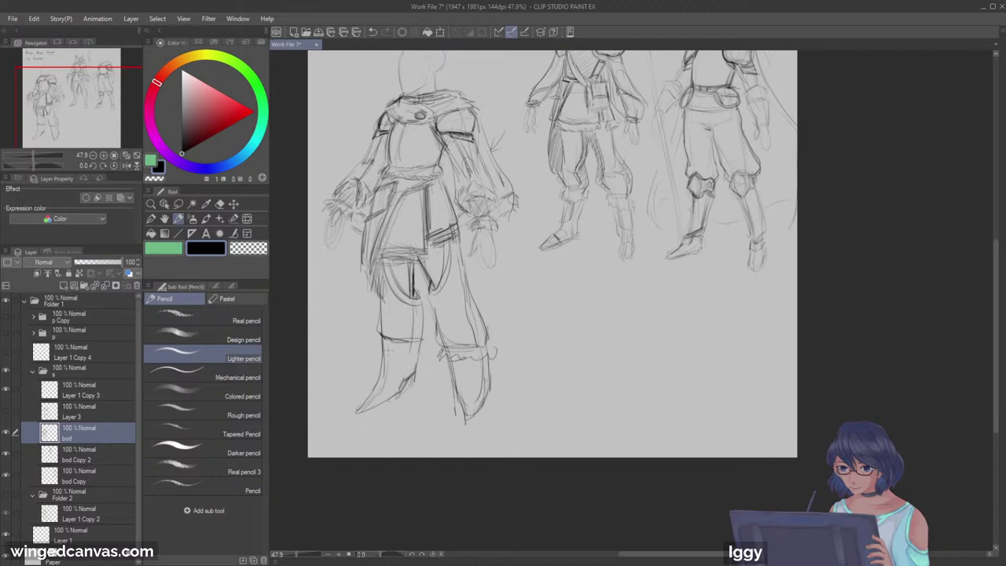
drag(372, 339, 380, 352)
mouse_move(382, 345)
mouse_down()
mouse_move(421, 354)
mouse_move(422, 344)
mouse_up()
drag(382, 372, 361, 399)
Step: Examine the whole outfit sketch beside the two finished variations, from the boots up to the bare head
drag(97, 107, 116, 85)
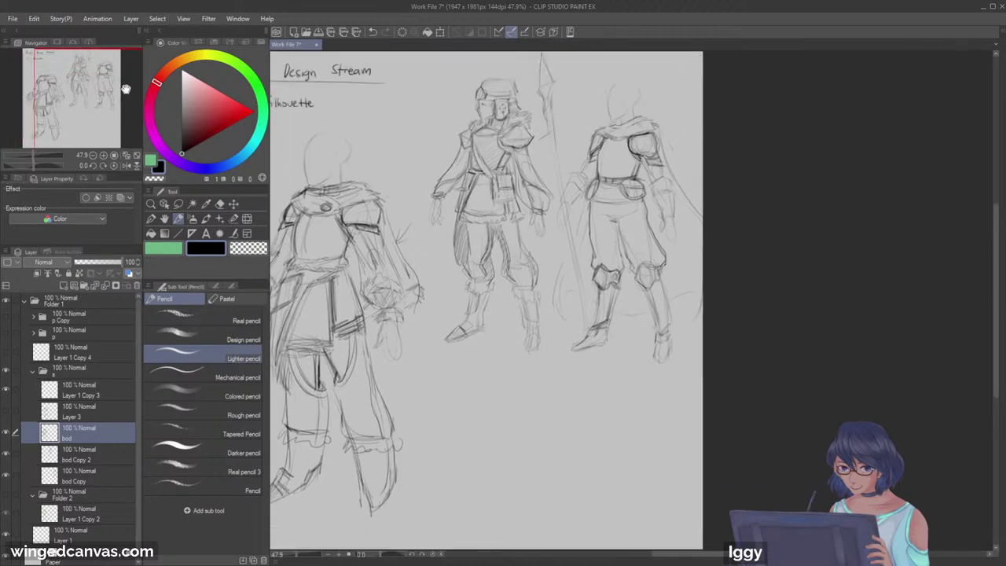
click(152, 204)
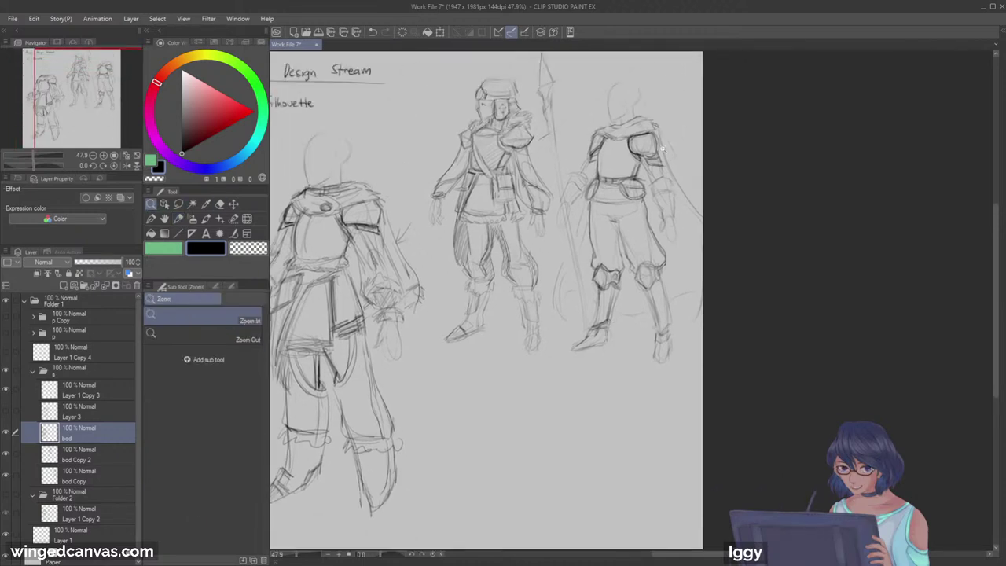
click(655, 159)
click(654, 159)
drag(89, 103, 71, 92)
click(733, 153)
click(137, 156)
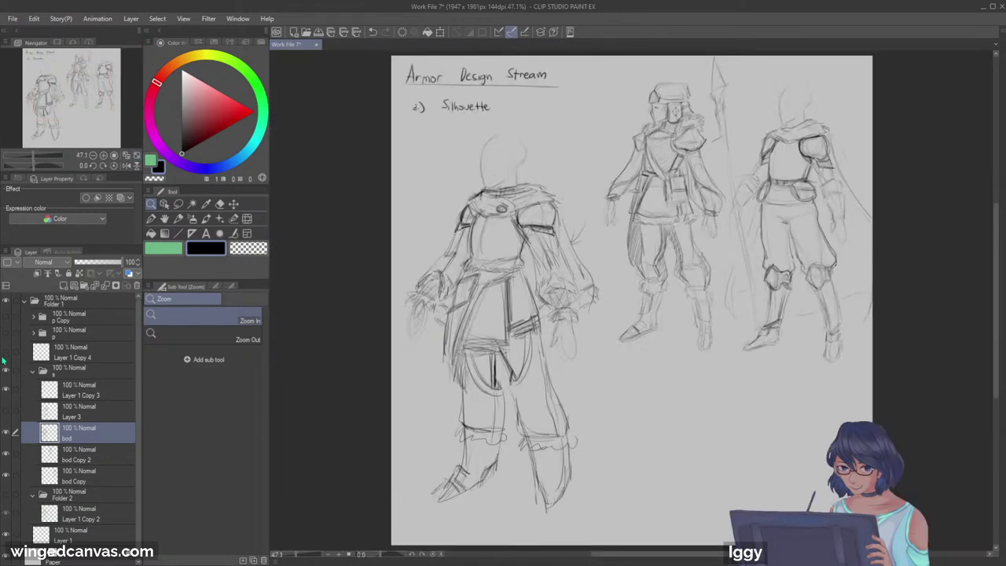
click(682, 313)
drag(86, 106, 72, 84)
click(575, 205)
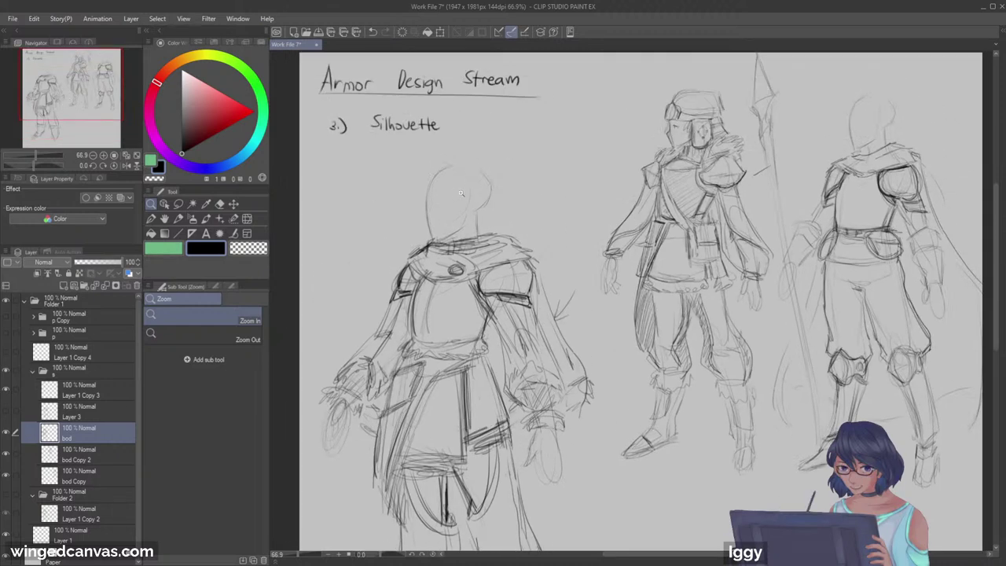
drag(457, 193, 473, 191)
drag(403, 315, 388, 304)
drag(421, 258, 411, 258)
mouse_move(56, 97)
mouse_down()
mouse_move(68, 106)
mouse_move(56, 106)
mouse_up()
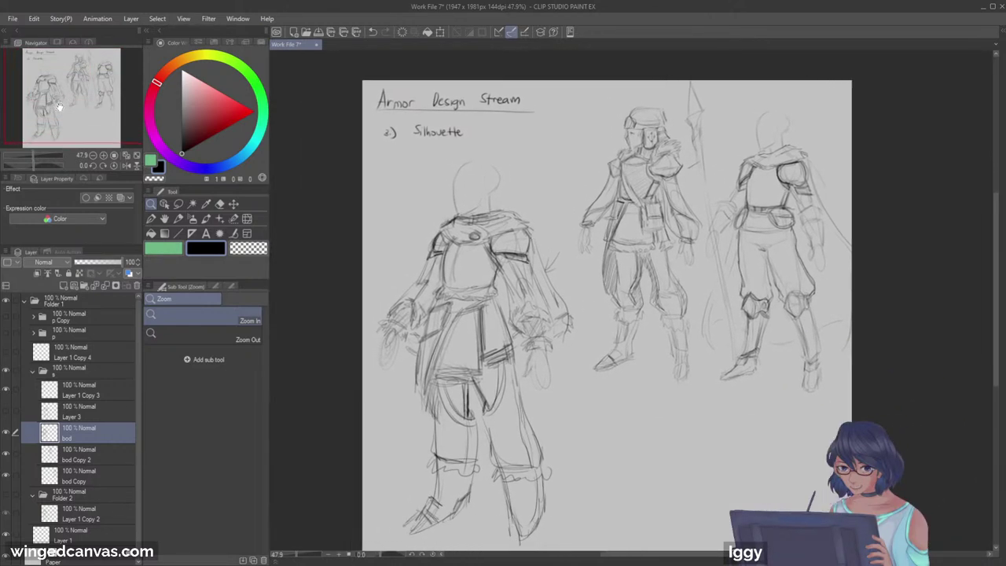
drag(495, 136, 530, 144)
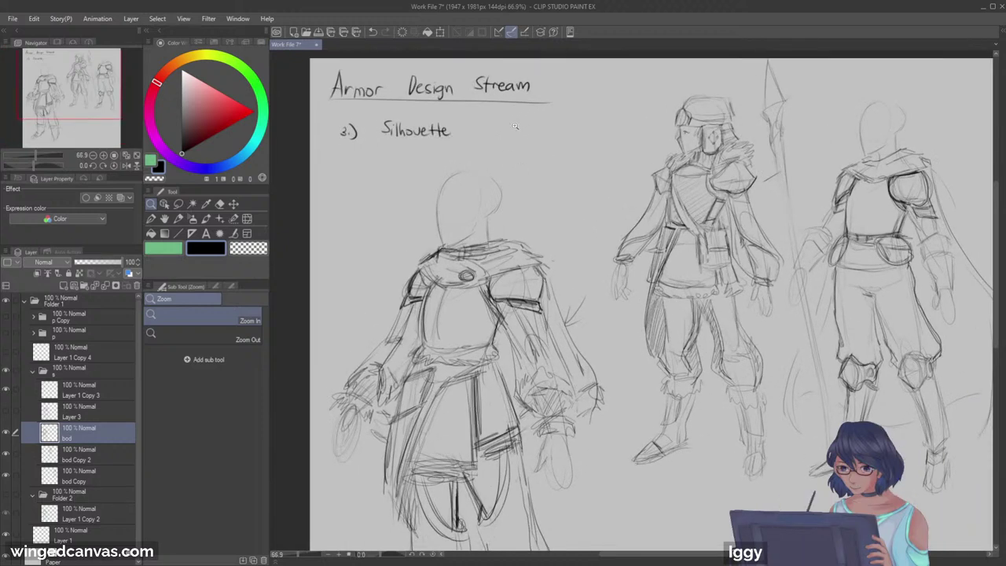
drag(478, 194, 437, 220)
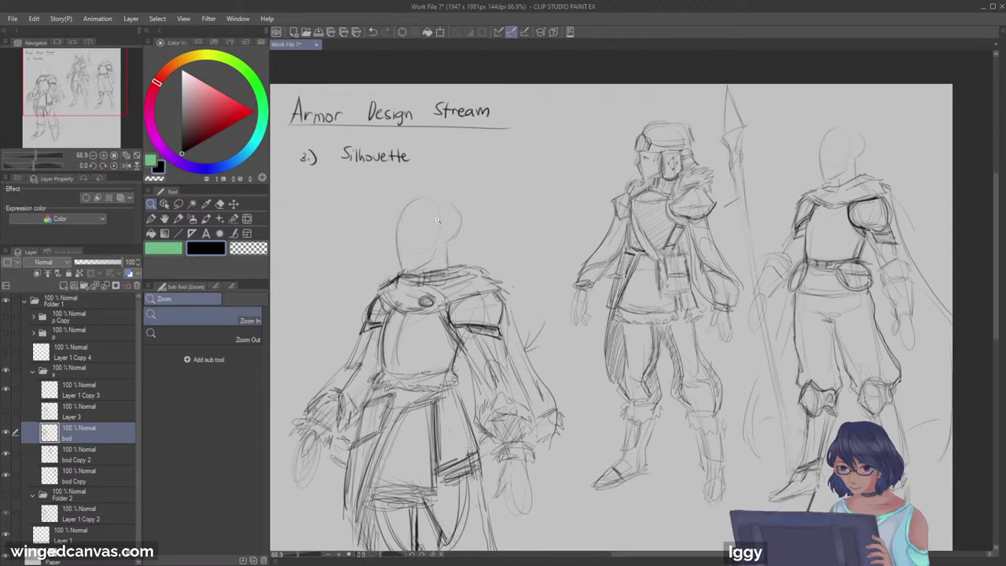
scroll(434, 214, up, 1)
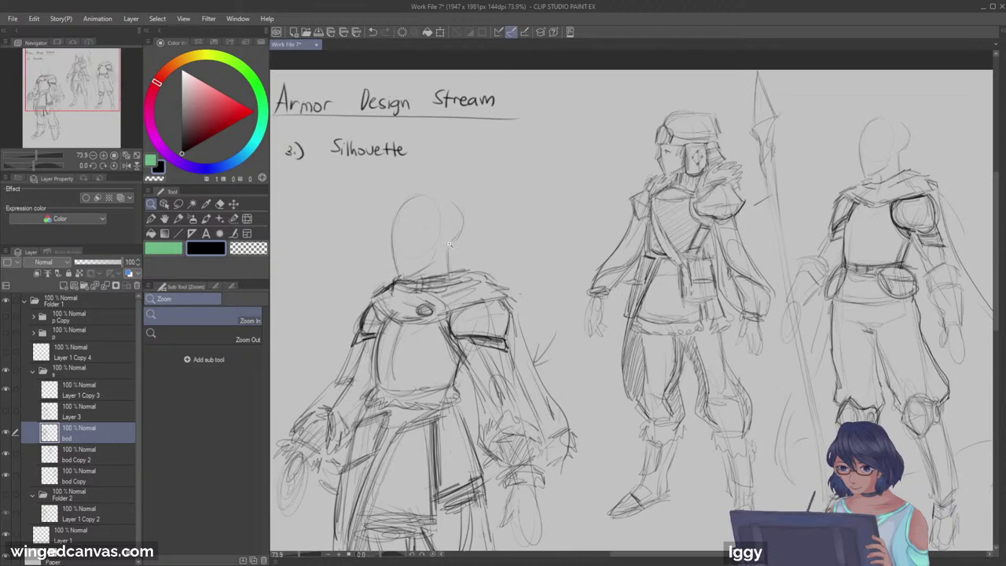
drag(92, 76, 86, 103)
mouse_move(543, 329)
mouse_down()
mouse_move(591, 329)
mouse_move(549, 329)
mouse_up()
drag(46, 97, 50, 76)
drag(441, 287, 455, 286)
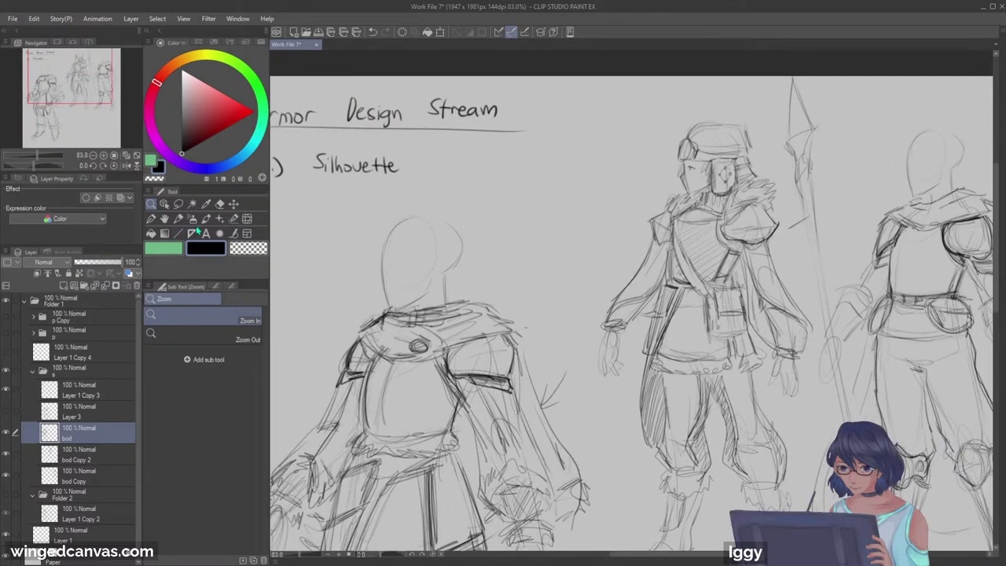
Step: Try a raised collar piece at the back of the neck above the cowl
click(206, 219)
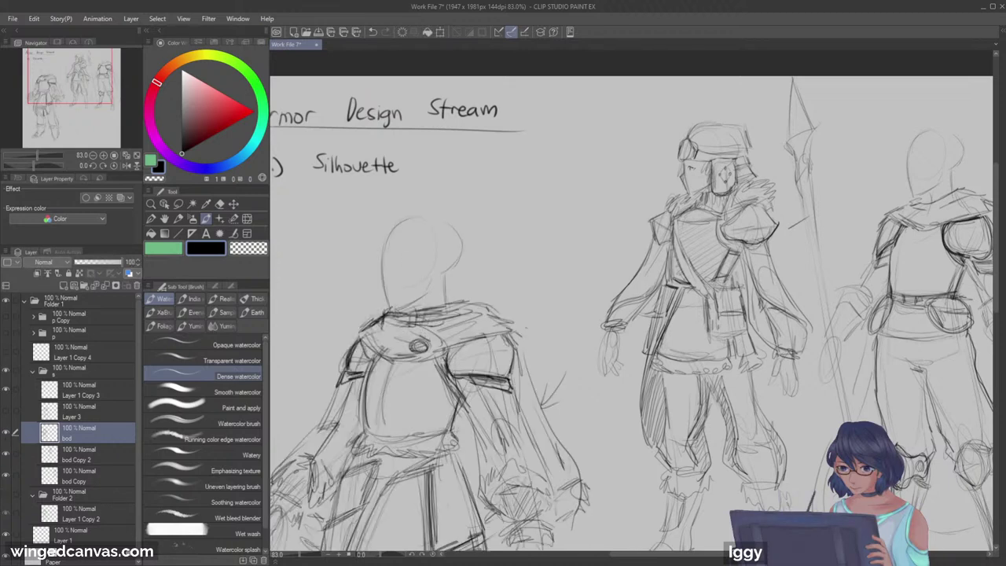
drag(424, 269, 420, 301)
key(p)
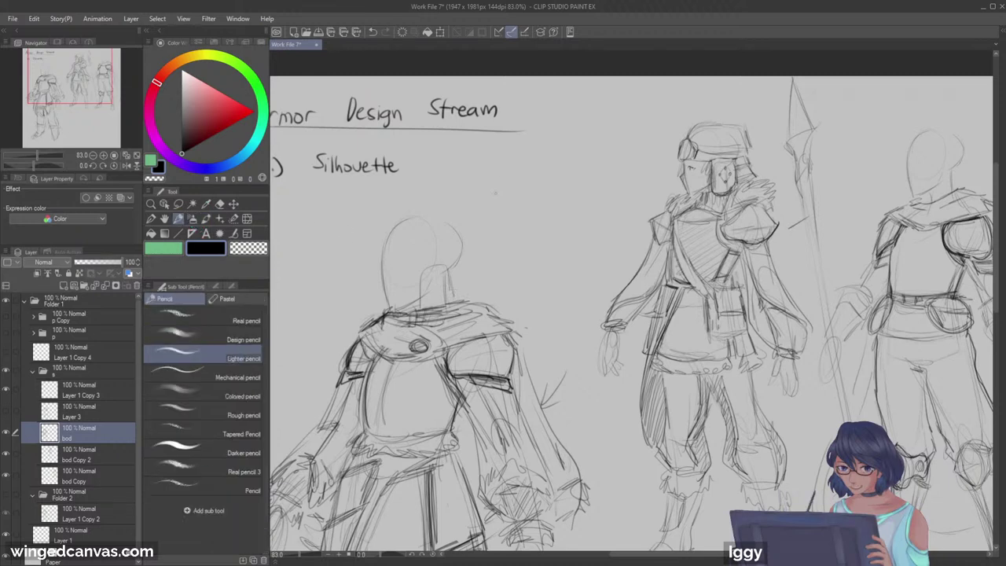
mouse_move(454, 277)
mouse_down()
mouse_move(452, 299)
mouse_move(444, 263)
mouse_move(457, 289)
mouse_move(419, 304)
mouse_move(452, 300)
mouse_up()
drag(421, 266, 415, 306)
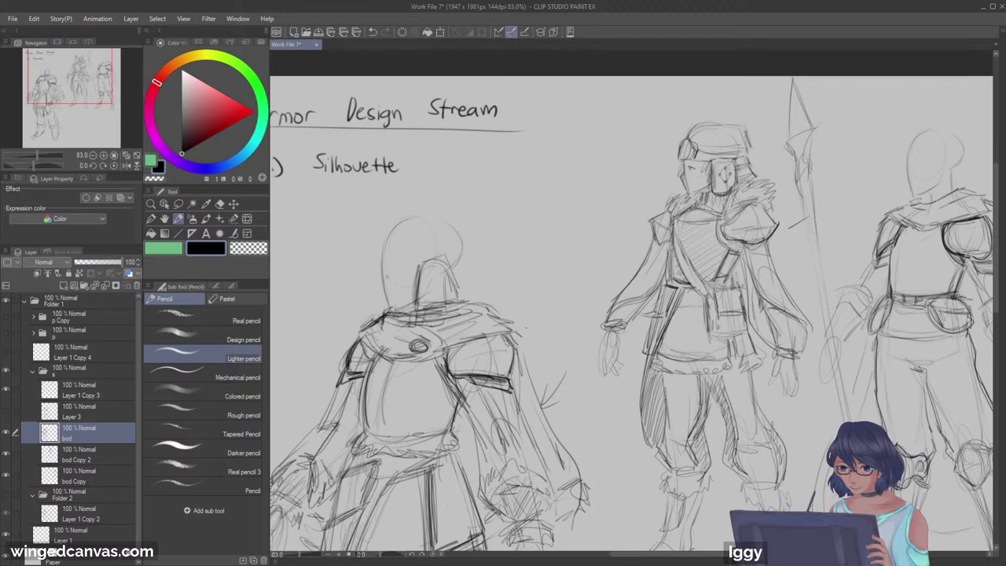
key(ctrl+z)
key(ctrl+z)
key(ctrl+z)
key(ctrl+z)
key(ctrl+z)
Step: Try long flowing shapes sweeping from the head out past the shoulders
mouse_move(386, 272)
mouse_down()
mouse_move(387, 296)
mouse_move(407, 265)
mouse_move(376, 275)
mouse_move(398, 269)
mouse_up()
mouse_move(386, 272)
mouse_down()
mouse_move(392, 249)
mouse_move(551, 289)
mouse_up()
drag(440, 272, 573, 297)
drag(518, 265, 524, 373)
drag(515, 287, 598, 401)
mouse_move(351, 288)
mouse_down()
mouse_move(298, 327)
mouse_move(320, 307)
mouse_move(282, 414)
mouse_up()
key(ctrl+z)
key(ctrl+z)
key(ctrl+z)
key(ctrl+z)
key(ctrl+z)
key(ctrl+z)
key(ctrl+z)
key(ctrl+z)
key(ctrl+z)
key(ctrl+z)
key(ctrl+z)
key(ctrl+z)
key(ctrl+z)
key(ctrl+z)
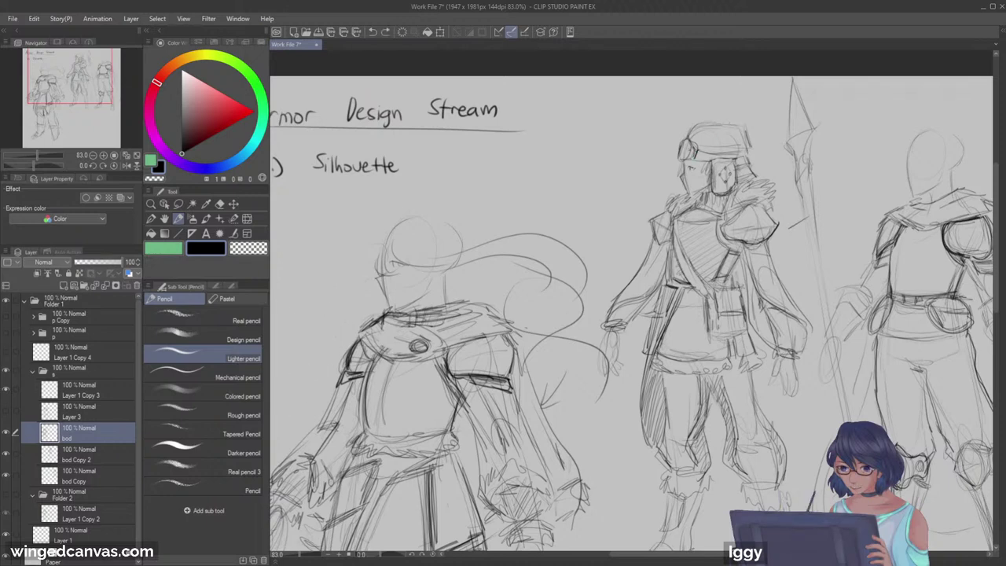
key(ctrl+z)
key(ctrl+z)
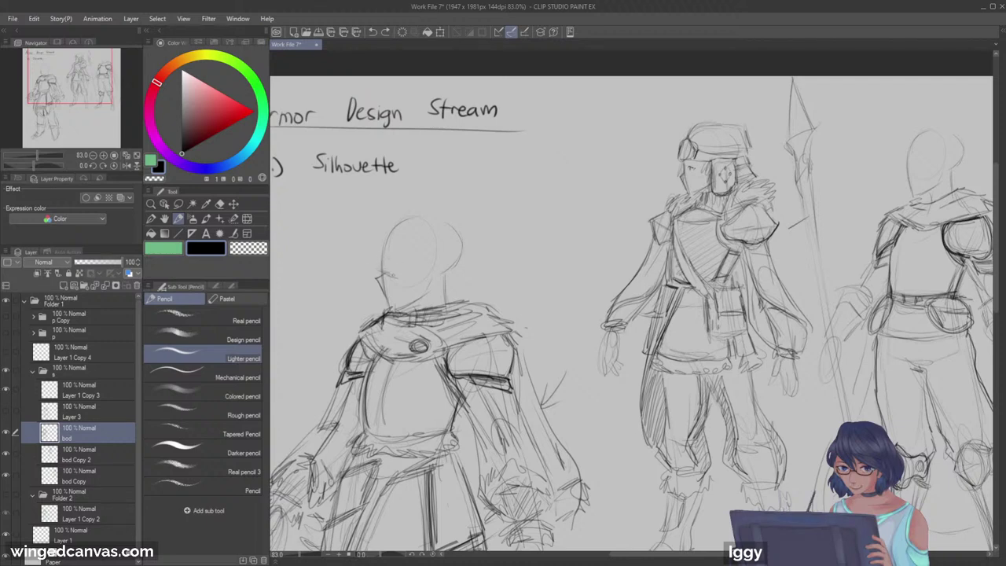
Step: Sketch the large figure's face profile and a scarf wrapped over the chin and around the neck, tied at the back
mouse_move(381, 273)
mouse_down()
mouse_move(402, 276)
mouse_move(377, 275)
mouse_move(423, 258)
mouse_move(410, 274)
mouse_move(384, 267)
mouse_up()
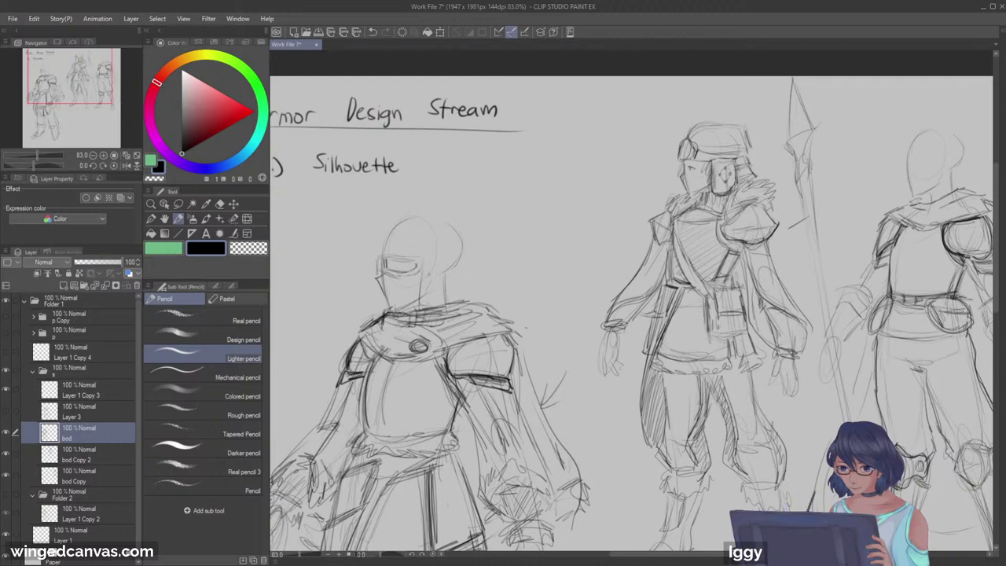
drag(457, 257, 456, 299)
mouse_move(457, 297)
mouse_down()
mouse_move(425, 307)
mouse_move(420, 281)
mouse_up()
key(ctrl+z)
key(ctrl+z)
drag(384, 295, 414, 297)
drag(390, 300, 464, 301)
drag(463, 290, 457, 301)
drag(377, 281, 387, 296)
mouse_move(378, 275)
mouse_down()
mouse_move(388, 306)
mouse_move(398, 297)
mouse_up()
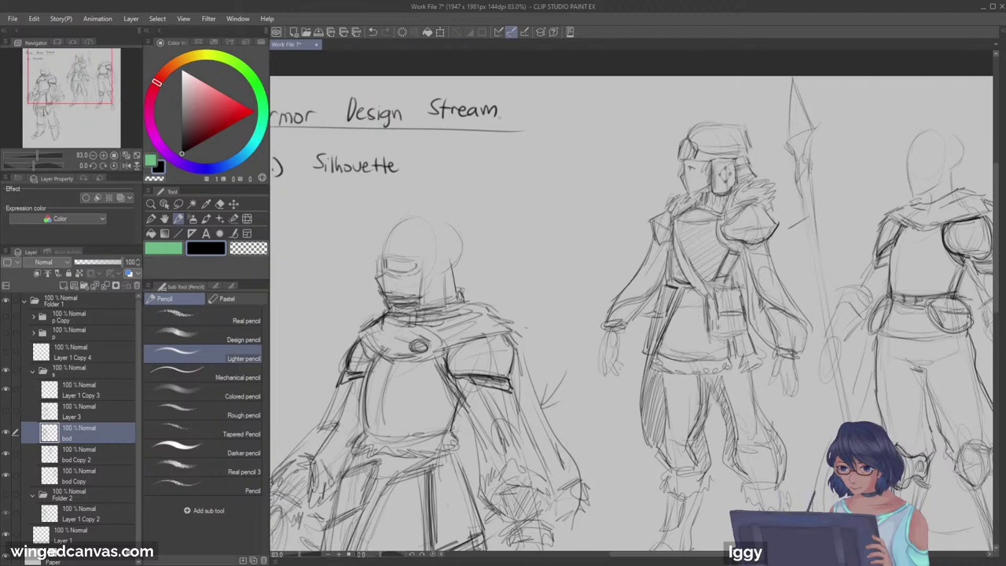
Step: Replace the face opening with round goggles resting on the forehead over a headband, with the eye drawn below
click(220, 203)
mouse_move(387, 252)
mouse_down()
mouse_move(411, 265)
mouse_move(375, 261)
mouse_move(405, 260)
mouse_move(376, 263)
mouse_move(389, 217)
mouse_move(379, 231)
mouse_move(403, 243)
mouse_move(397, 231)
mouse_move(402, 257)
mouse_up()
click(179, 219)
mouse_move(393, 218)
mouse_down()
mouse_move(460, 266)
mouse_move(453, 273)
mouse_move(377, 250)
mouse_move(391, 218)
mouse_move(421, 237)
mouse_up()
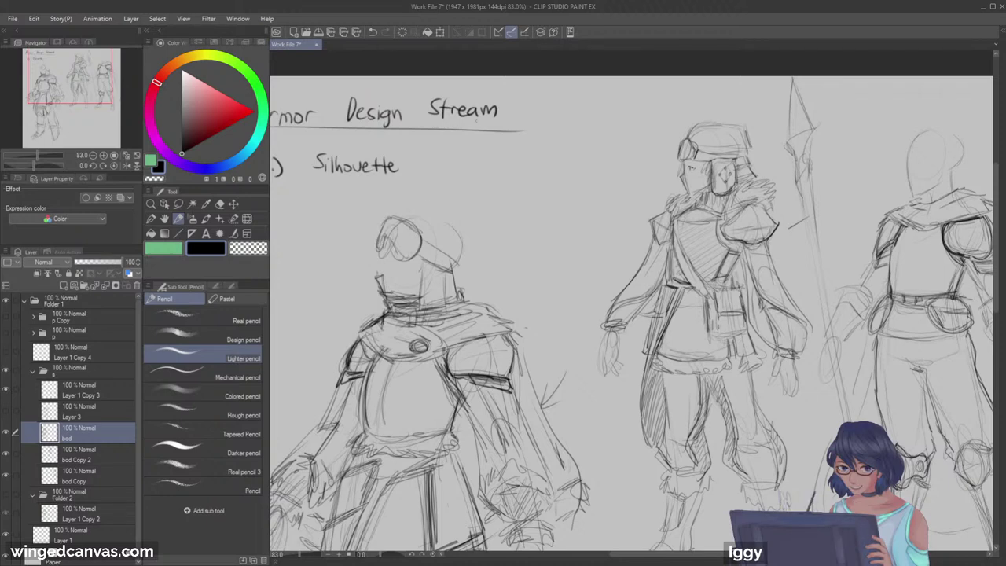
mouse_move(387, 221)
mouse_down()
mouse_move(403, 219)
mouse_move(382, 257)
mouse_move(395, 254)
mouse_move(385, 237)
mouse_move(415, 247)
mouse_move(415, 238)
mouse_move(377, 273)
mouse_up()
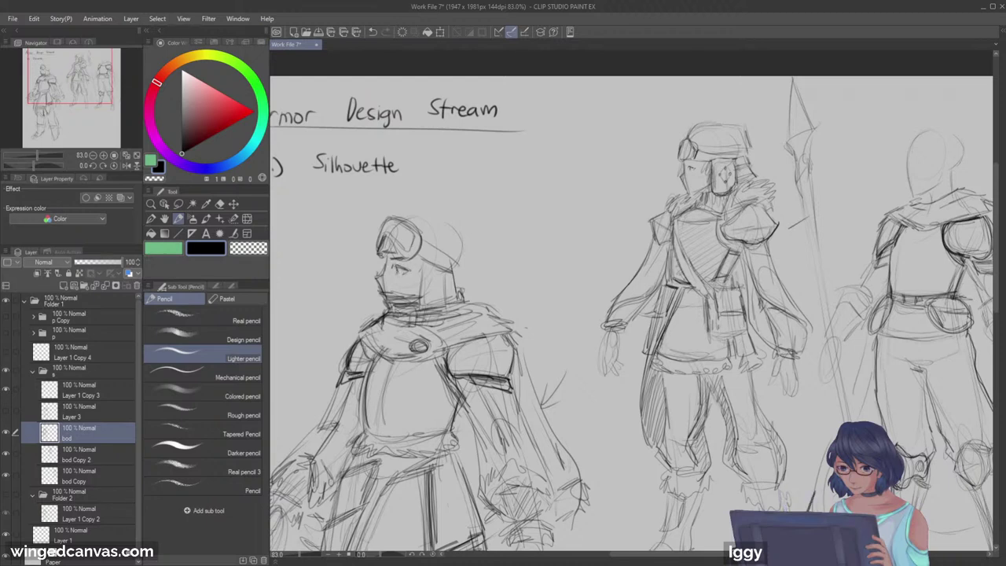
Step: Draw a flap hanging behind the cheek and a pointed tail flaring out over the back of the collar
mouse_move(464, 253)
mouse_down()
mouse_move(491, 280)
mouse_move(462, 300)
mouse_up()
key(ctrl+z)
key(ctrl+z)
drag(450, 257, 464, 269)
drag(462, 265, 459, 275)
mouse_move(421, 262)
mouse_down()
mouse_move(423, 308)
mouse_move(459, 295)
mouse_up()
drag(378, 293, 383, 319)
mouse_move(468, 274)
mouse_down()
mouse_move(490, 298)
mouse_move(481, 288)
mouse_move(457, 301)
mouse_up()
drag(456, 272, 463, 293)
Step: Outline the cap's loose, slightly angular crown over the top and back of the head
mouse_move(402, 213)
mouse_down()
mouse_move(425, 207)
mouse_move(468, 223)
mouse_up()
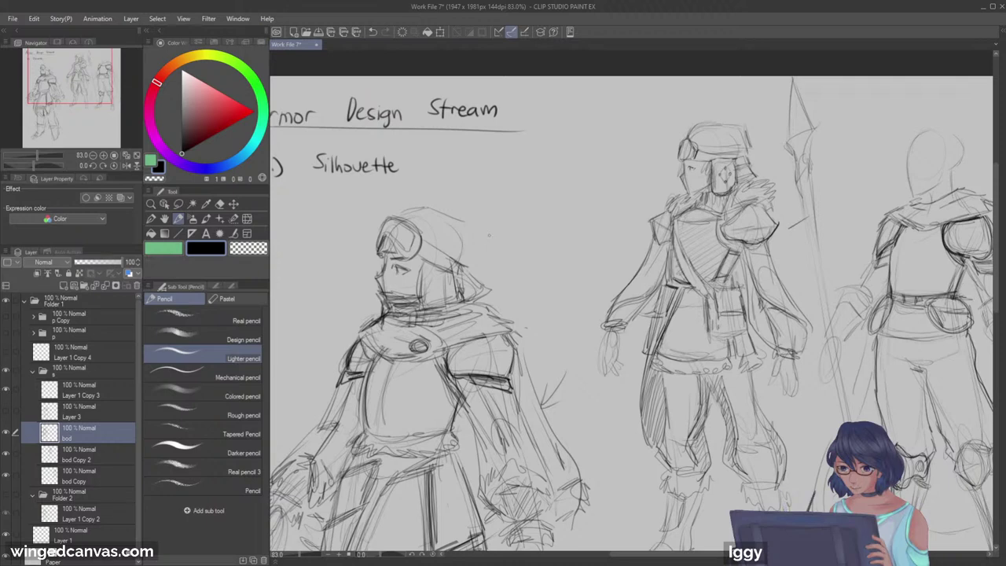
key(/)
alt+click(399, 177)
alt+click(536, 198)
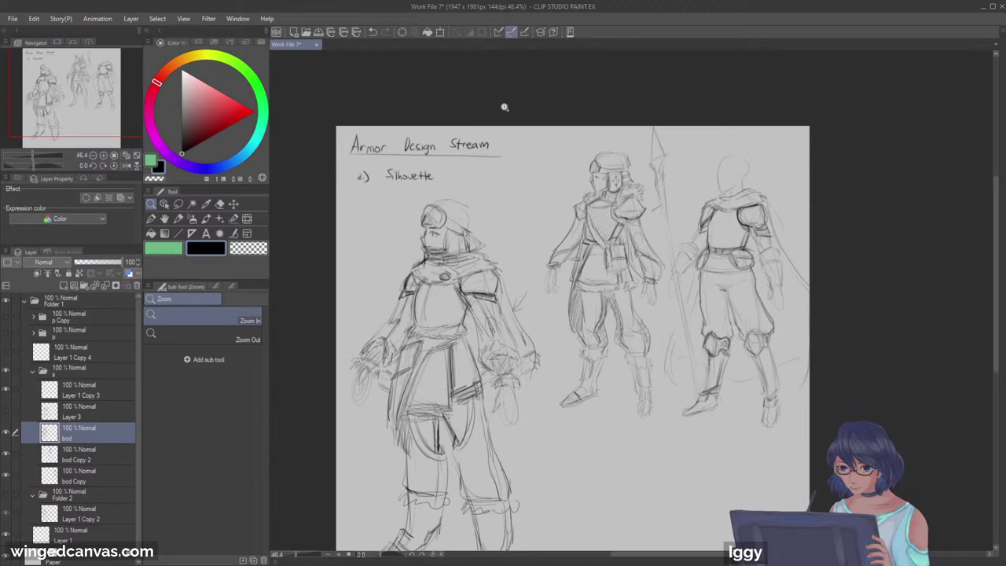
click(499, 201)
click(499, 200)
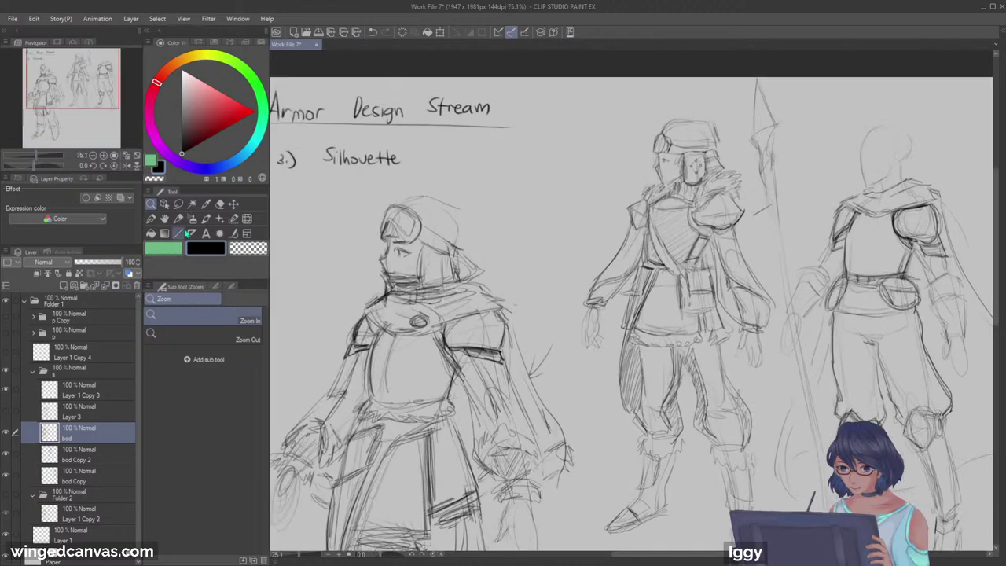
click(179, 219)
drag(461, 209, 469, 223)
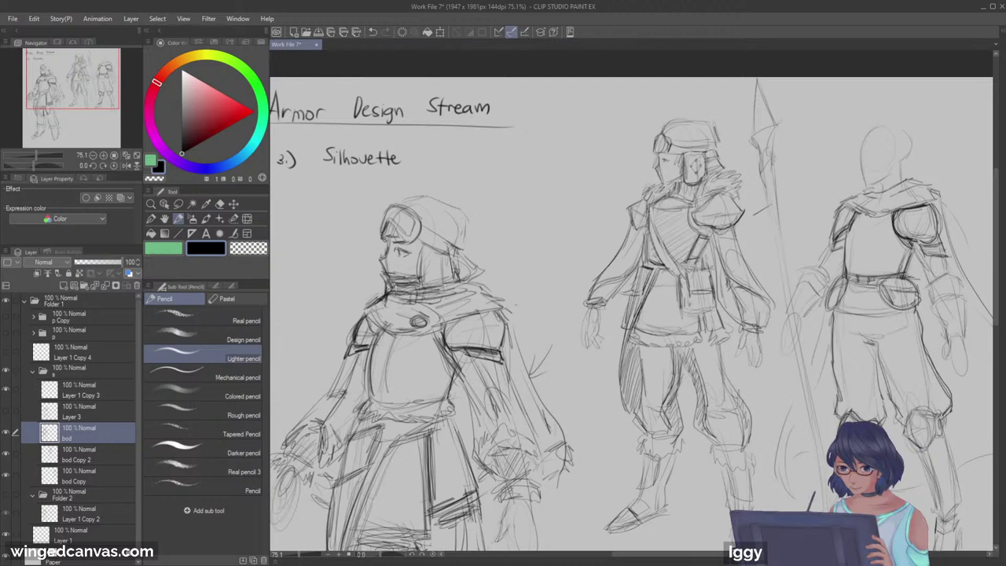
Step: Label the three outfit variations 1, 2 and 3 above their heads
scroll(519, 116, down, 3)
drag(658, 70, 664, 76)
drag(785, 69, 783, 76)
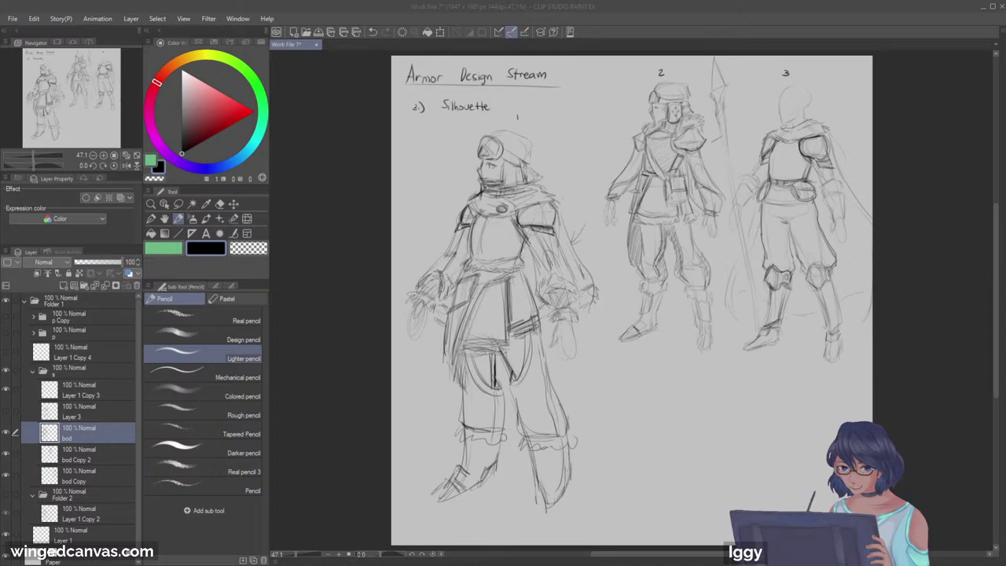
key(ctrl+space)
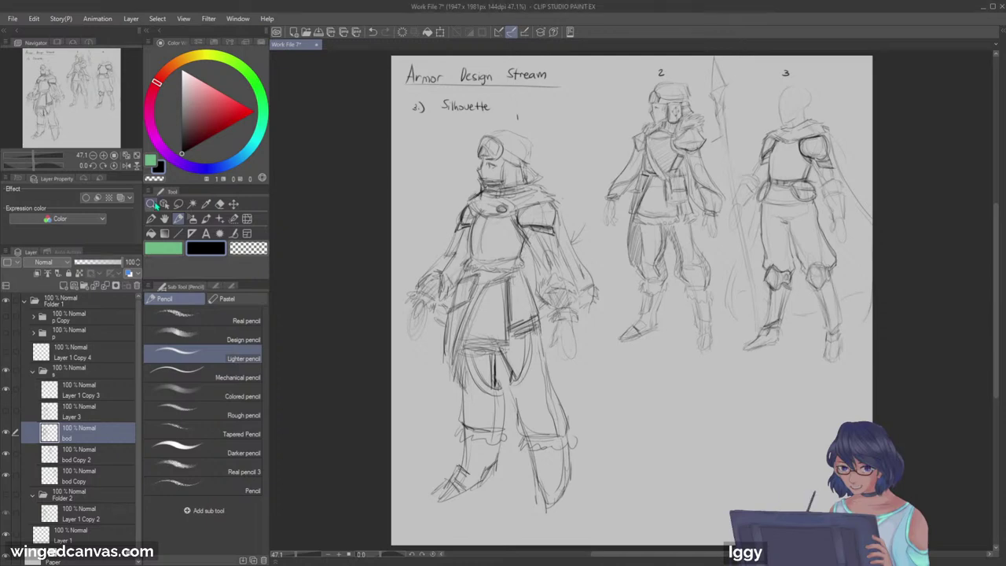
click(574, 120)
mouse_move(74, 98)
mouse_down()
mouse_move(71, 110)
mouse_move(69, 93)
mouse_move(84, 84)
mouse_up()
click(136, 156)
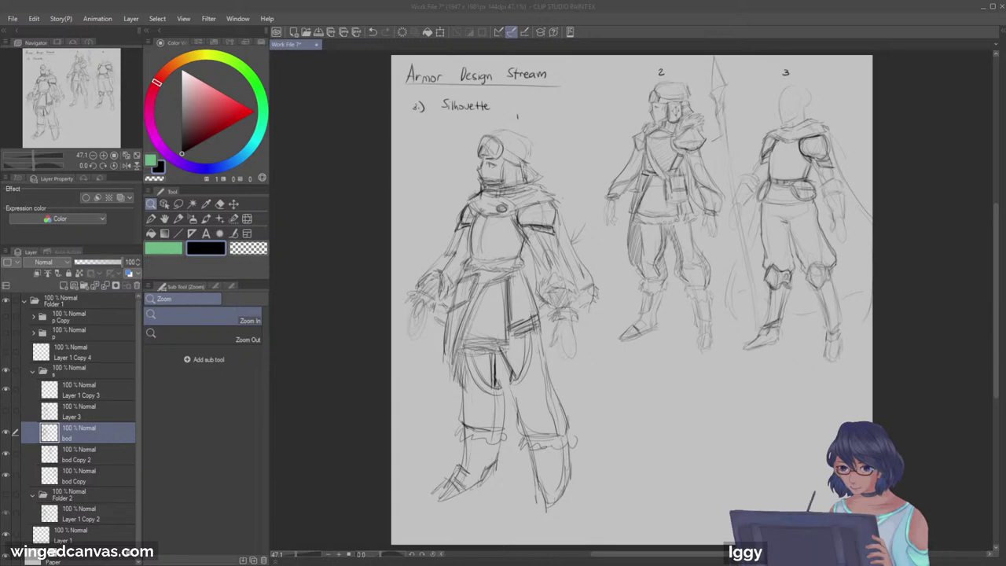
click(152, 204)
drag(820, 125, 833, 125)
scroll(63, 120, down, 1)
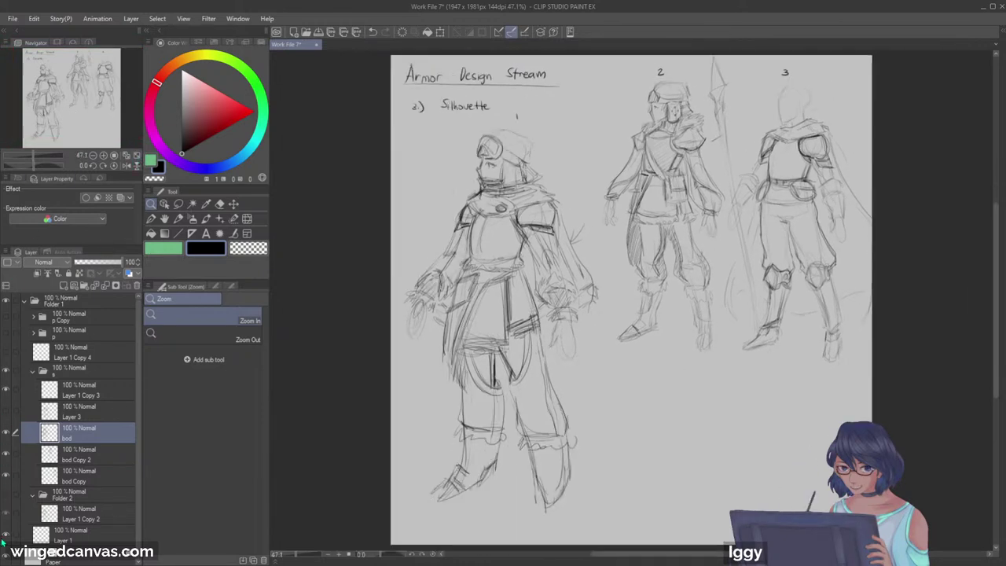
click(6, 456)
click(5, 456)
drag(74, 427, 86, 368)
click(33, 393)
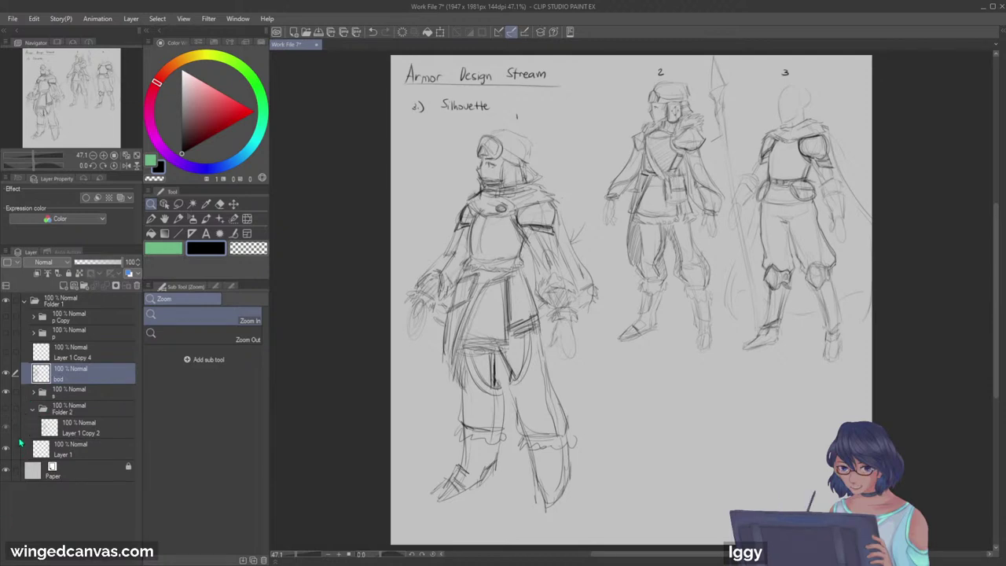
click(6, 395)
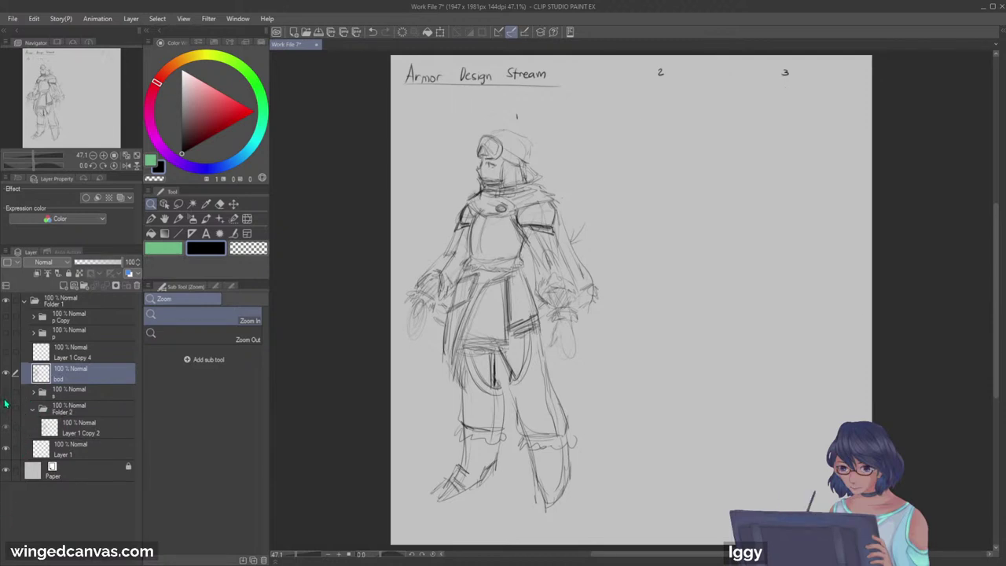
click(7, 395)
click(33, 394)
key(ctrl+z)
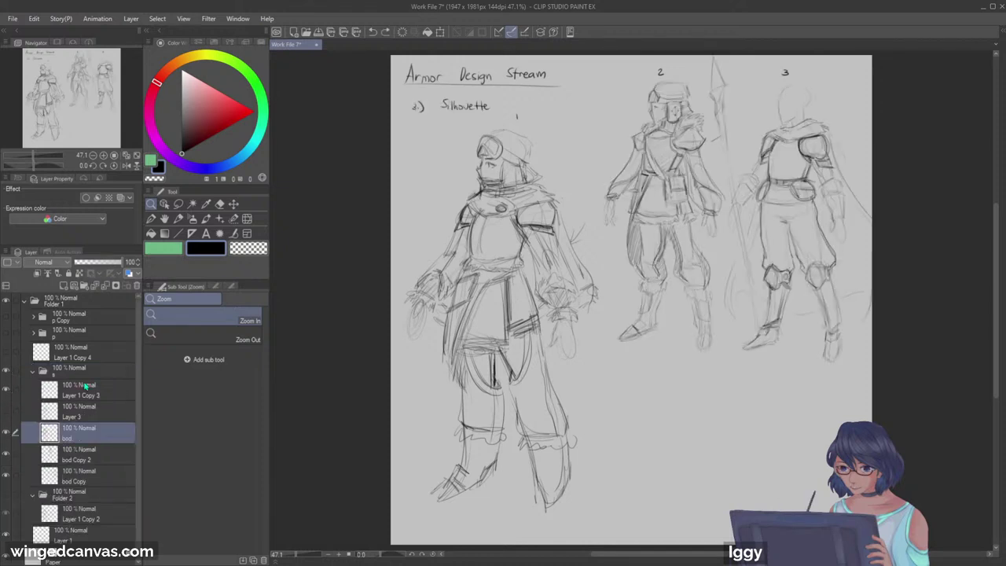
Step: Duplicate variation 2's layer above the silhouette folder and hide that folder so only the copy shows
click(5, 454)
click(5, 454)
click(82, 461)
drag(85, 462, 96, 369)
click(33, 392)
click(5, 393)
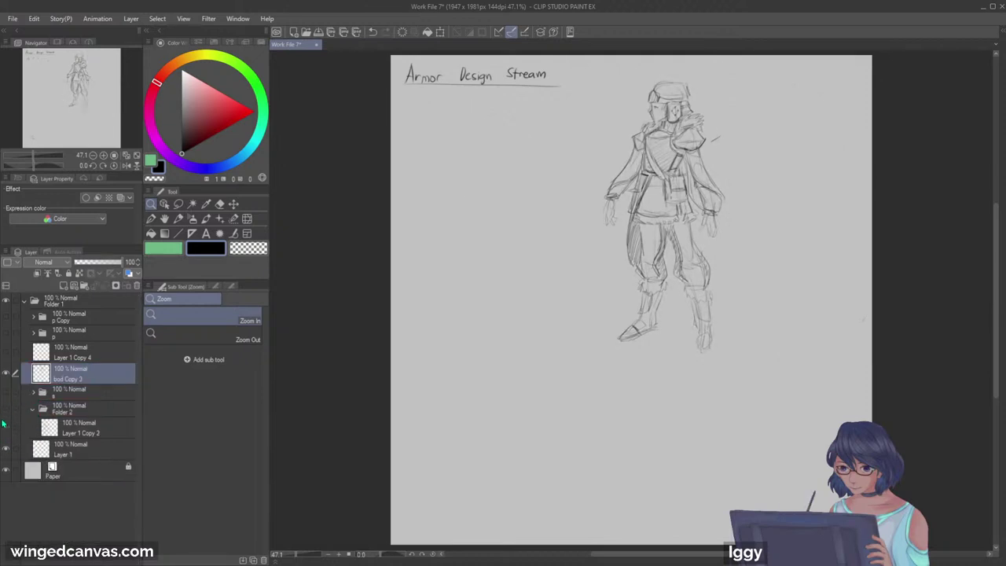
Step: Move the copied figure to the middle of the page and scale it up to nearly the page's height
click(233, 204)
mouse_move(684, 200)
mouse_down()
mouse_move(617, 274)
mouse_move(595, 346)
mouse_up()
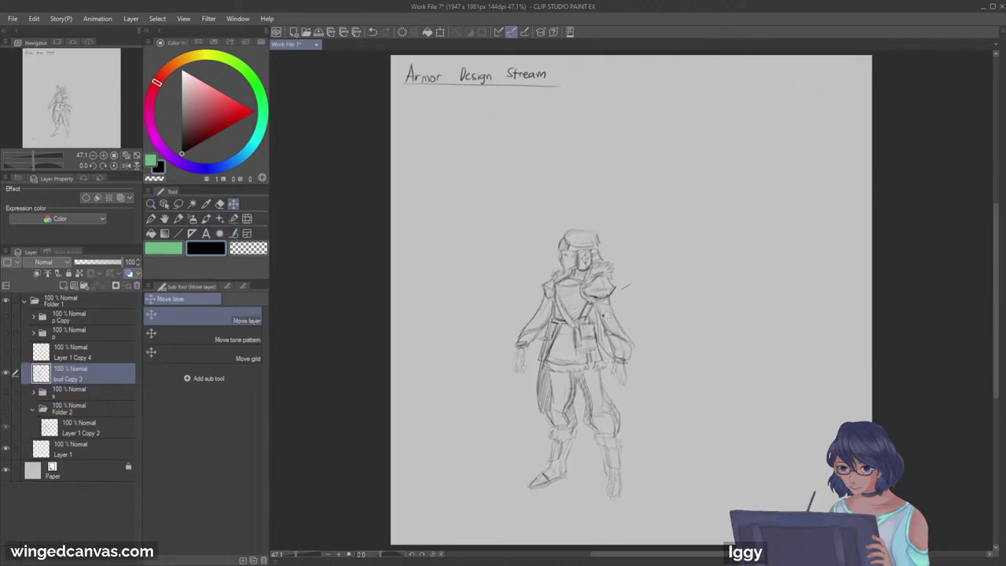
key(ctrl+t)
drag(662, 164, 696, 106)
key(ctrl+z)
drag(645, 266, 629, 273)
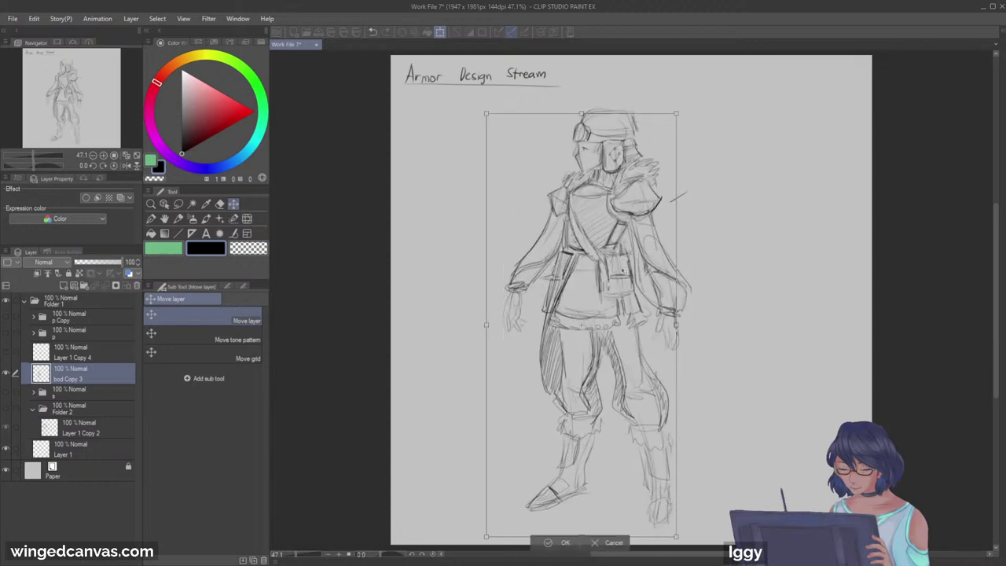
click(546, 541)
key(e)
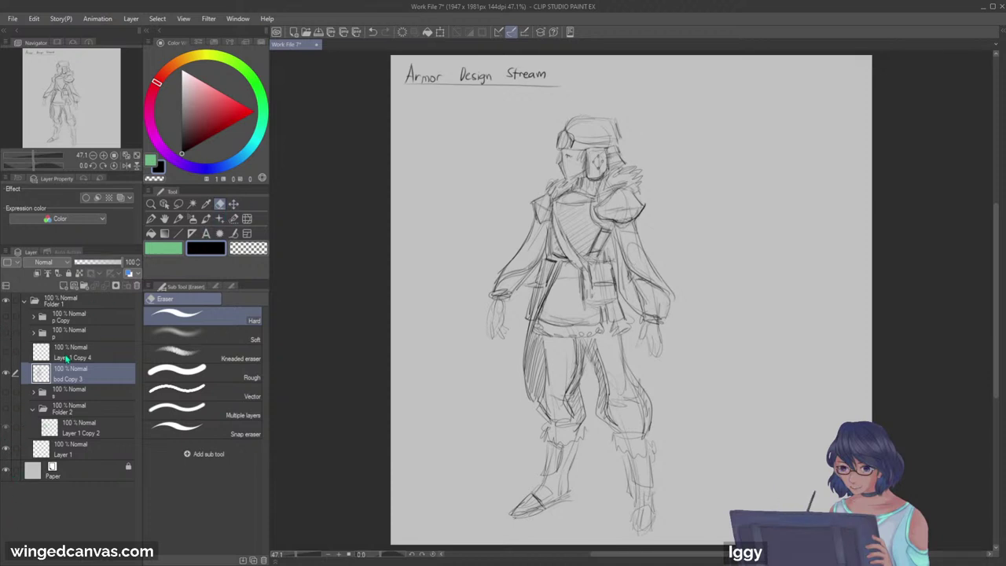
Step: Put the copied figure in a new folder and letter "Colour & Material" under the title on a new layer
click(84, 286)
drag(82, 393, 86, 374)
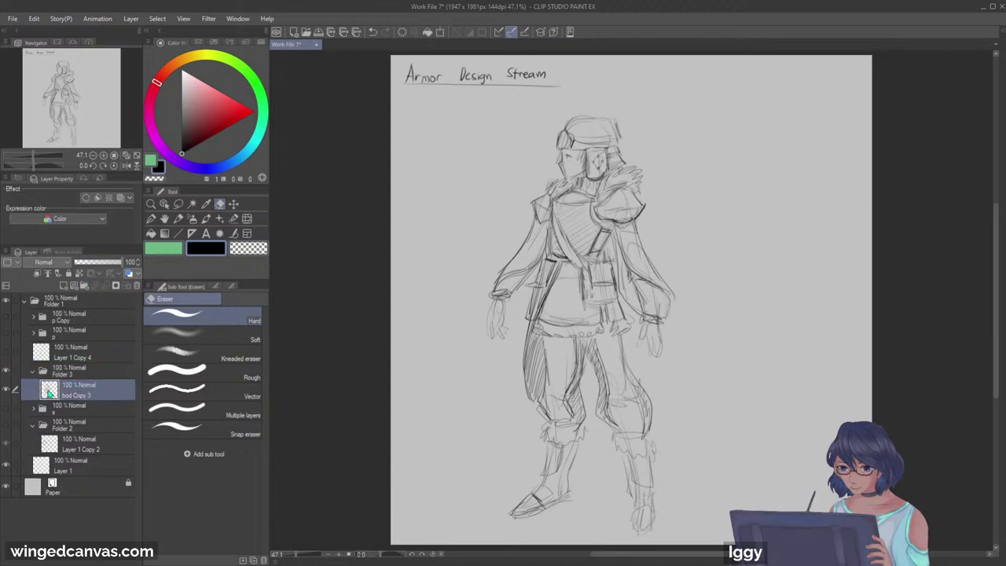
click(65, 287)
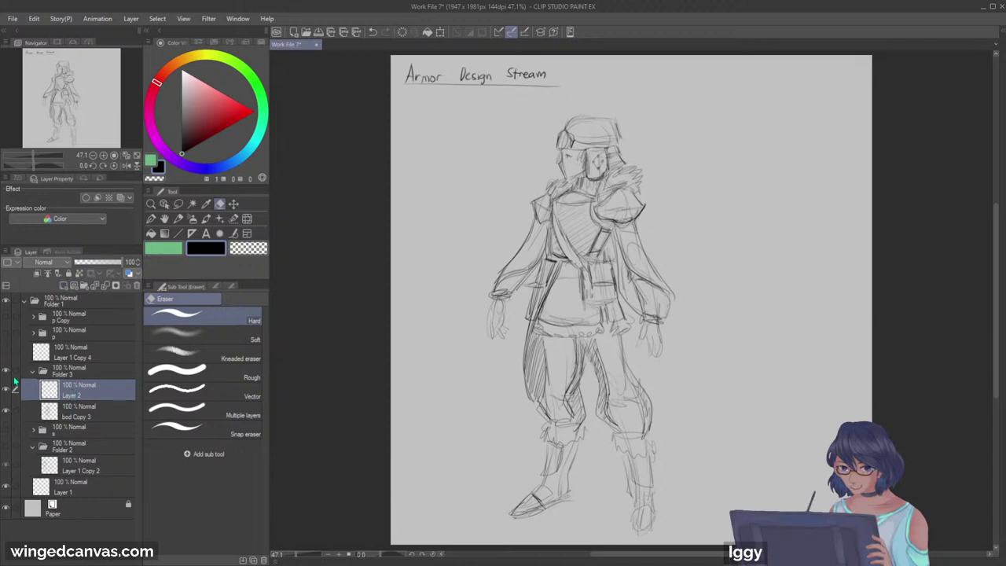
click(178, 219)
drag(419, 100, 487, 93)
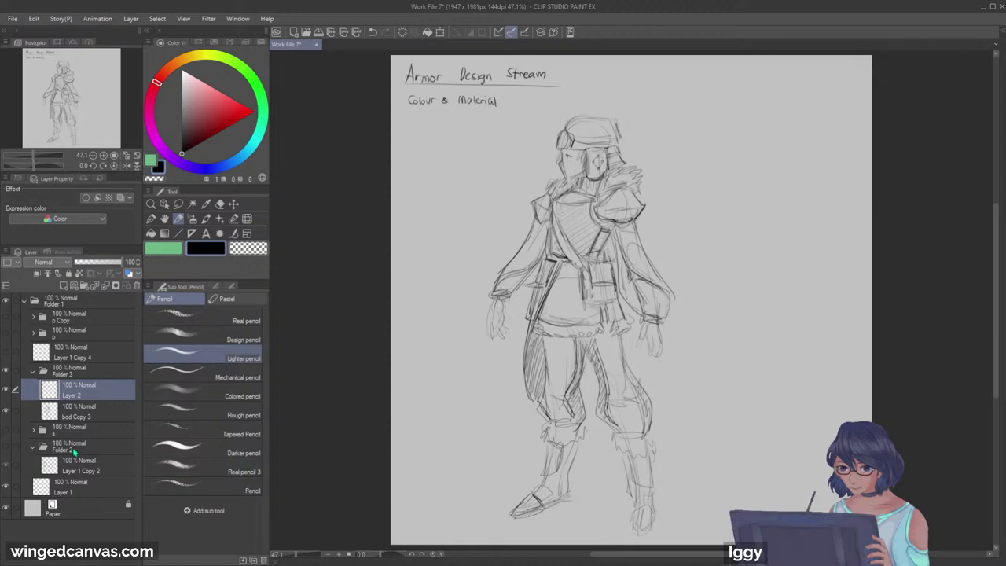
Step: Enlarge the copied figure a little more and shift it to the right, clear of the headings
key(k)
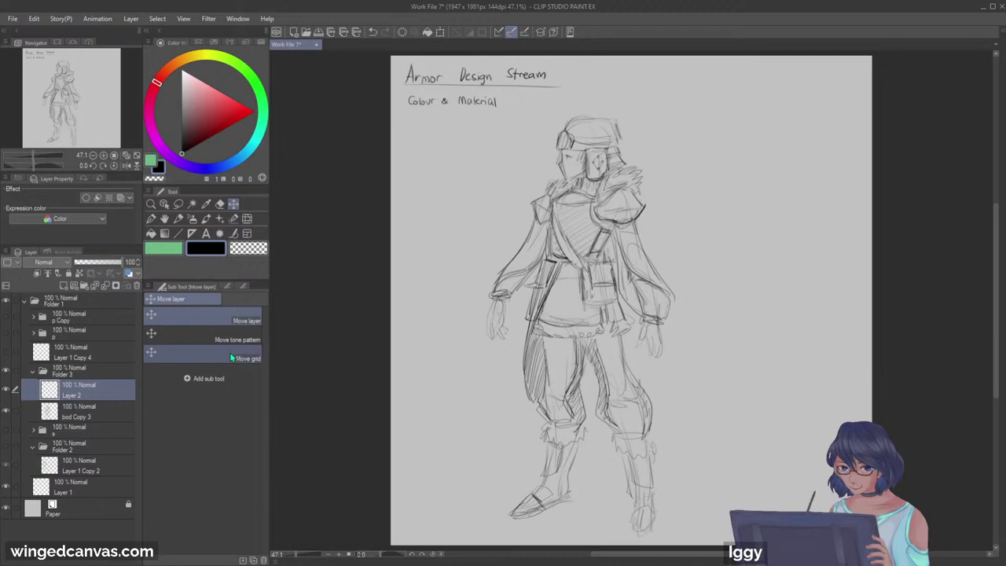
click(98, 412)
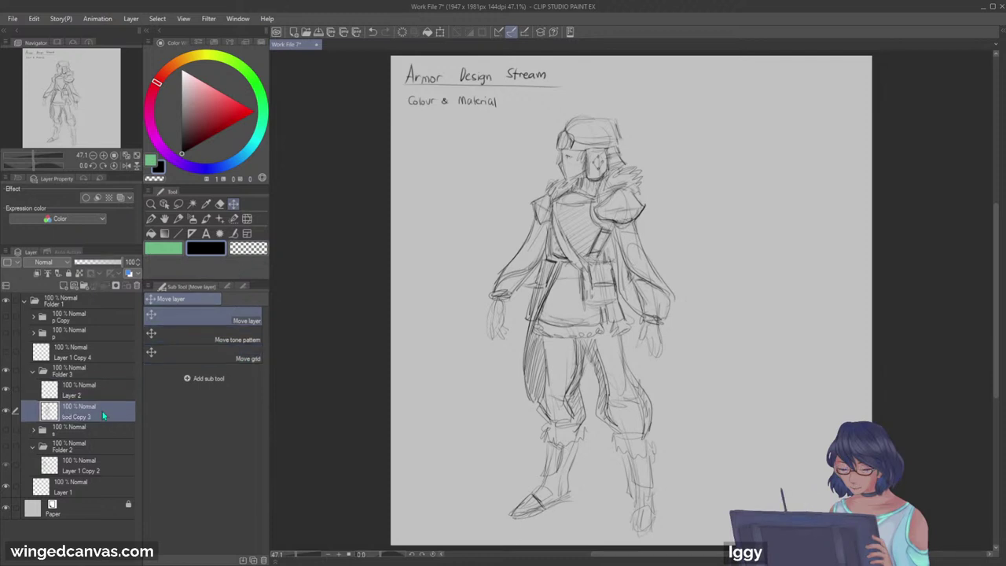
click(5, 410)
click(6, 410)
key(ctrl+t)
drag(676, 115, 693, 77)
drag(662, 213, 708, 213)
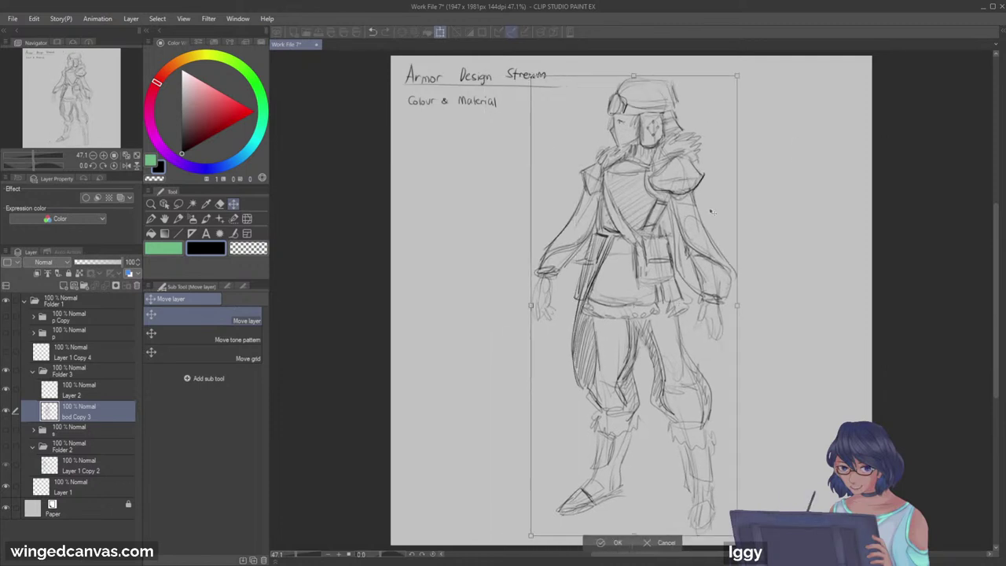
click(592, 543)
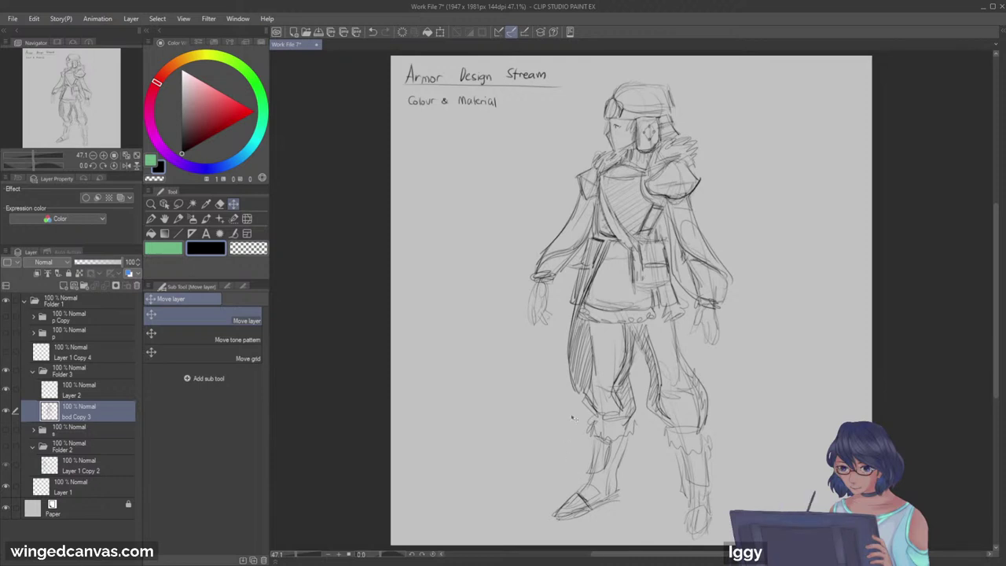
Step: Fade the copied figure's layer to 20% opacity and add a blank layer above it for the clean drawing
click(88, 262)
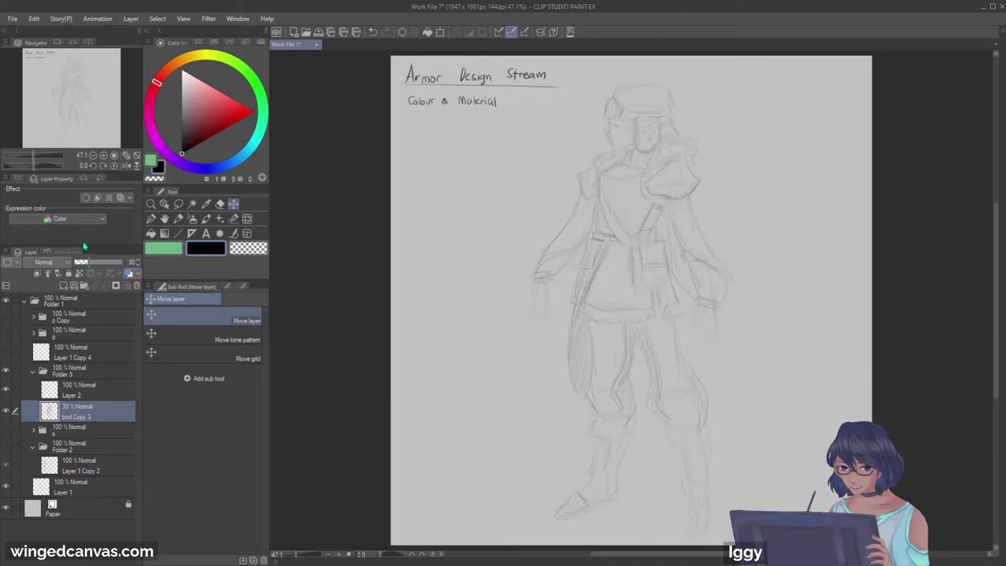
click(102, 103)
click(104, 103)
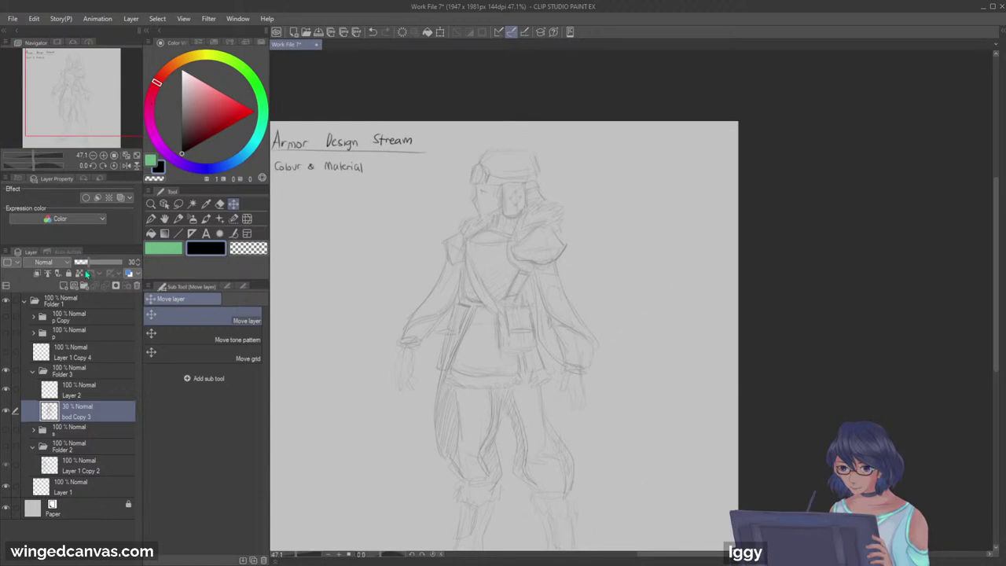
click(64, 285)
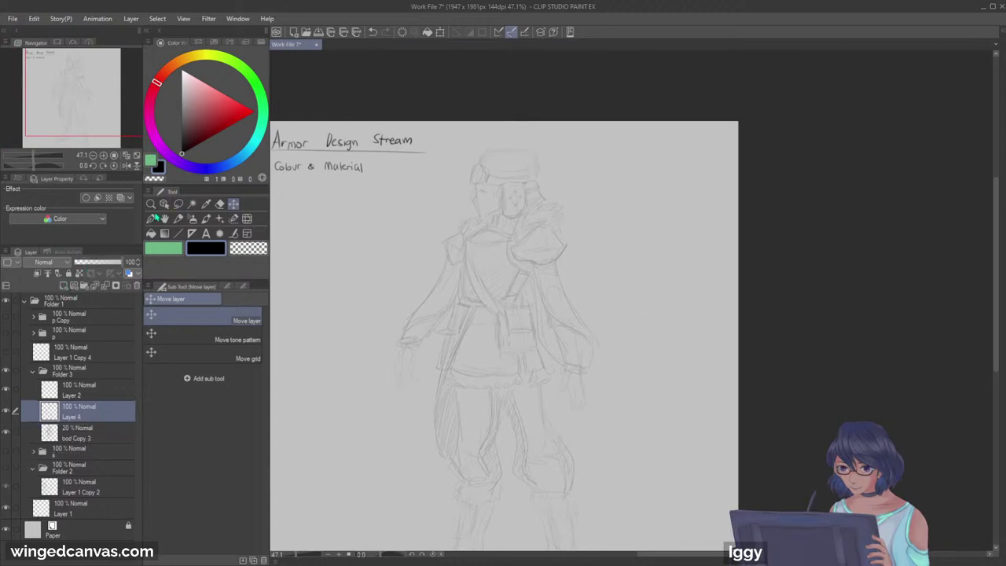
click(151, 203)
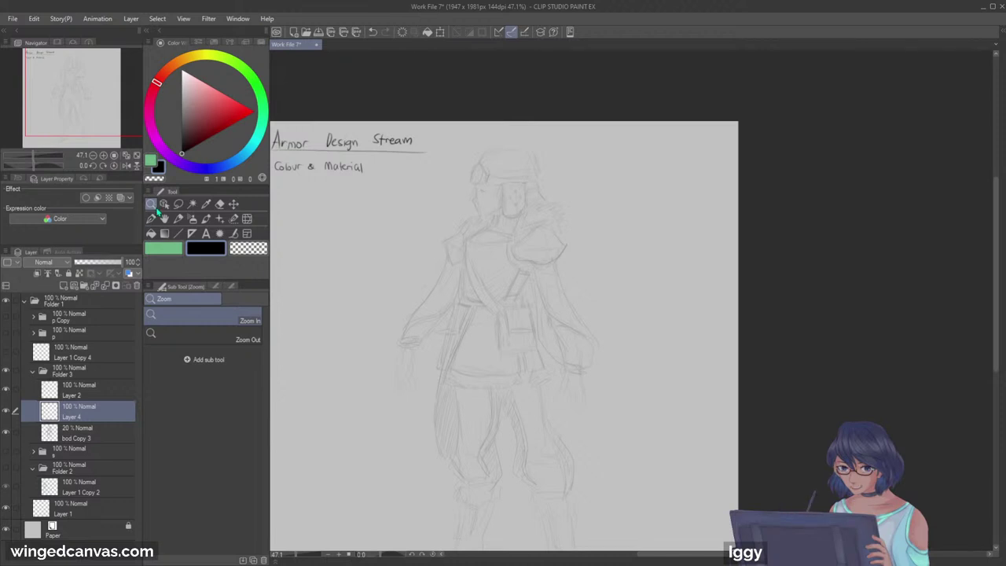
drag(531, 157, 569, 156)
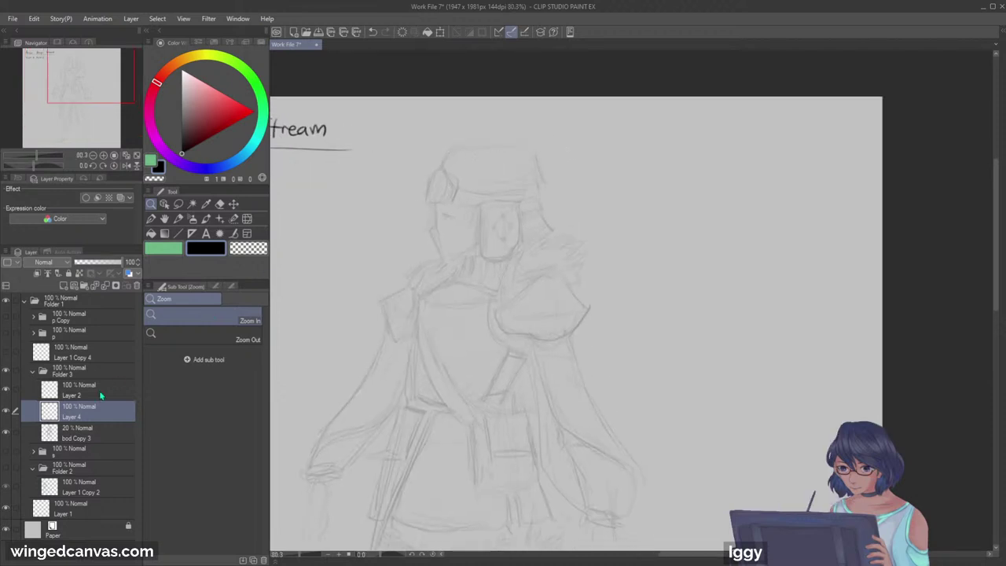
click(72, 289)
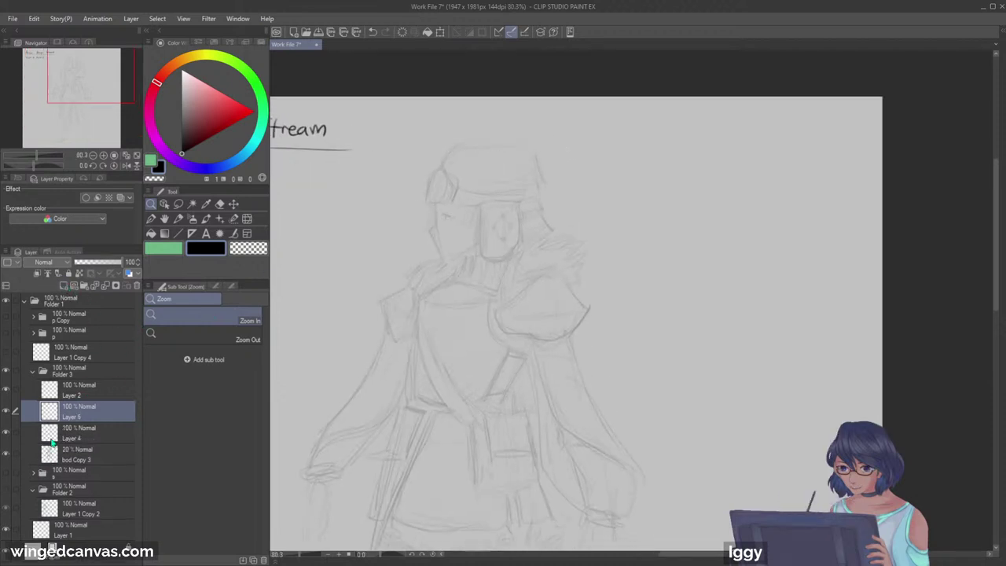
key(ctrl+z)
Step: Ready the Lighter pencil, raise the faded figure layer's opacity to 25%, and return to the blank layer above it
click(178, 218)
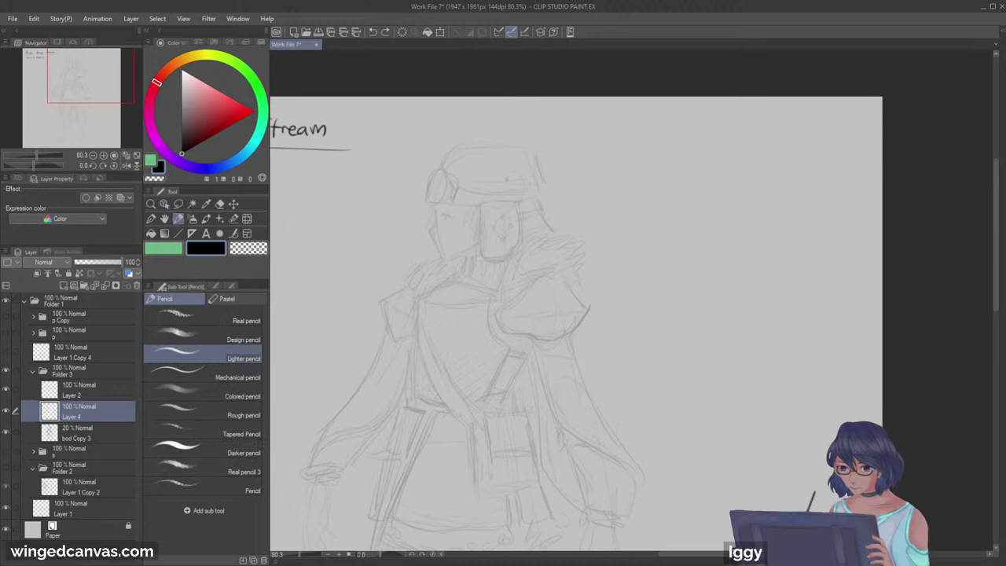
click(215, 286)
drag(429, 173, 428, 199)
key(ctrl+z)
click(126, 433)
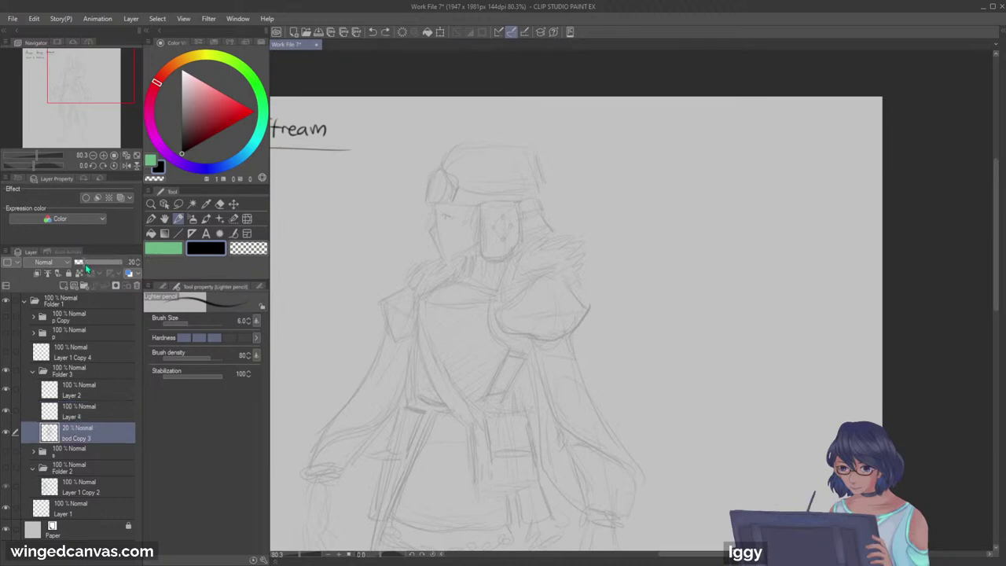
click(139, 262)
click(110, 416)
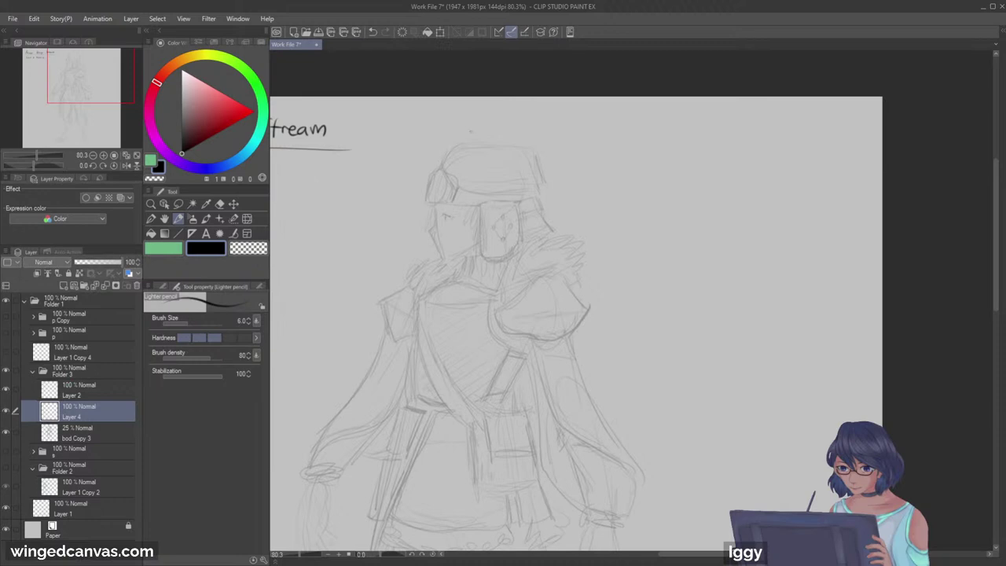
key(ctrl+z)
drag(430, 176, 428, 200)
key(ctrl+z)
Step: Lower the faded figure layer's opacity to 16% and return to the blank layer above it with the Lighter pencil
click(107, 436)
click(138, 265)
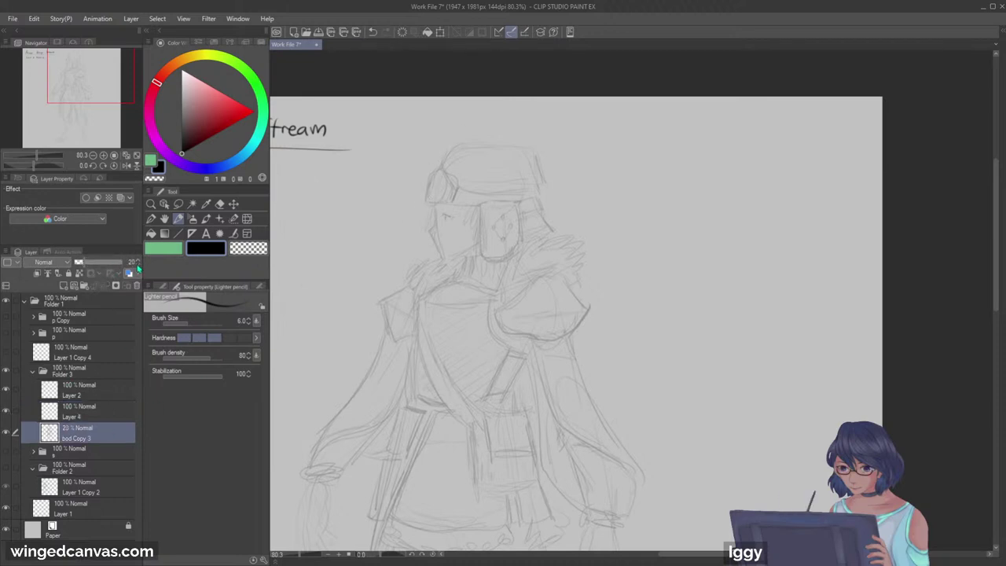
click(151, 204)
drag(433, 244, 377, 244)
scroll(567, 227, up, 1)
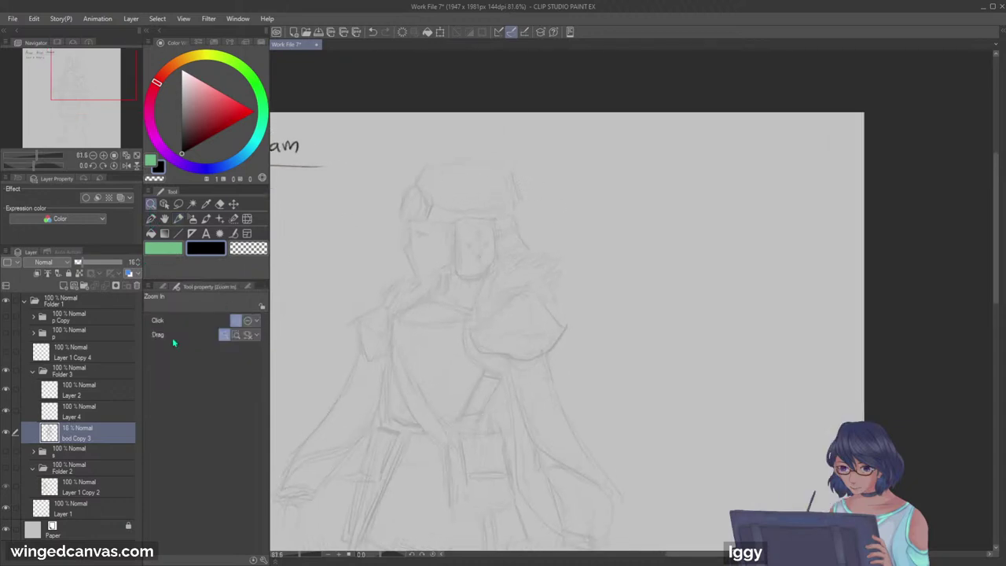
click(87, 412)
click(179, 220)
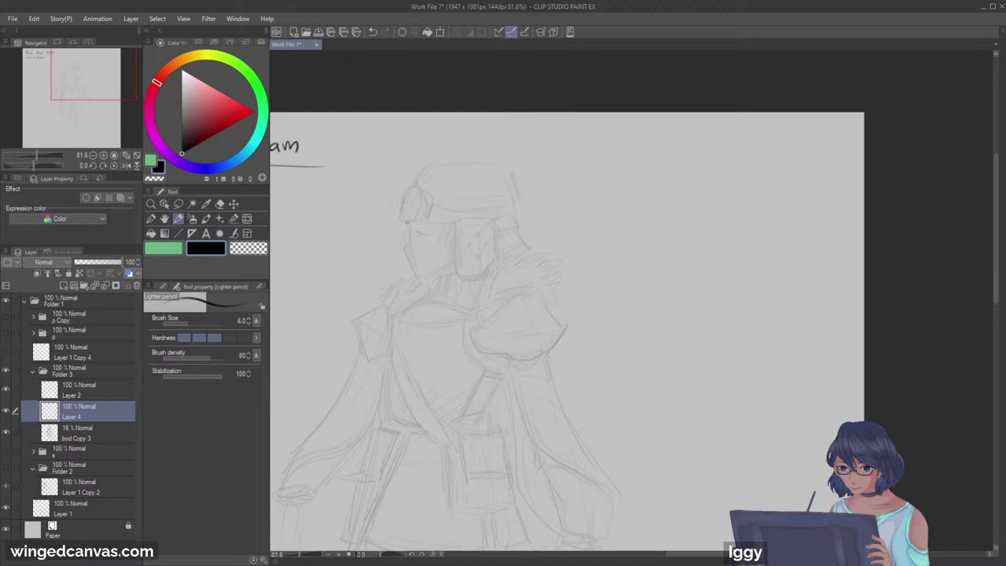
Step: Trace the fringe over the forehead, the hat's band and the rounded ear flap over the faded sketch
drag(403, 222, 407, 192)
mouse_move(416, 186)
mouse_down()
mouse_move(430, 201)
mouse_move(505, 204)
mouse_up()
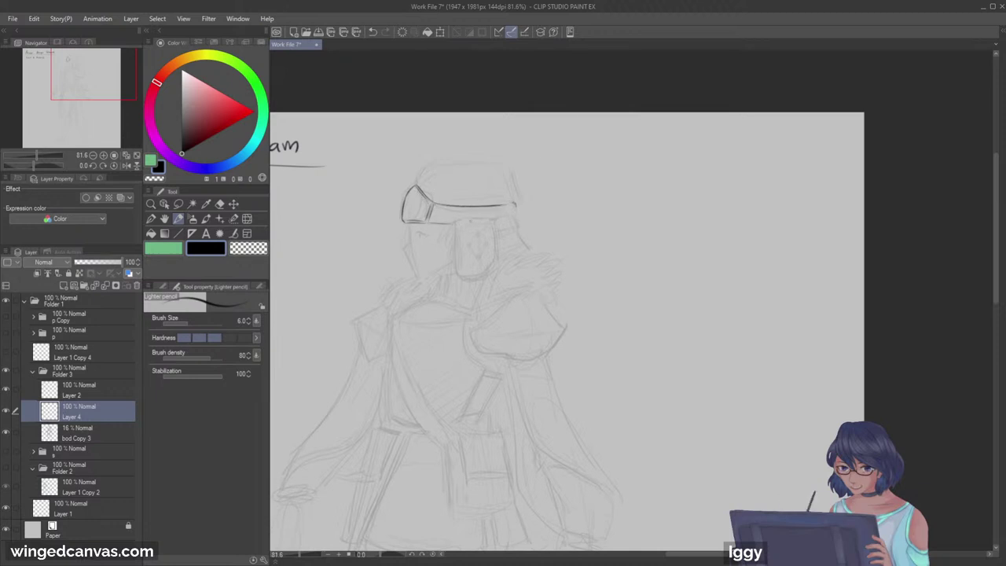
drag(432, 224, 514, 214)
drag(454, 224, 456, 278)
drag(458, 276, 487, 271)
drag(496, 225, 493, 268)
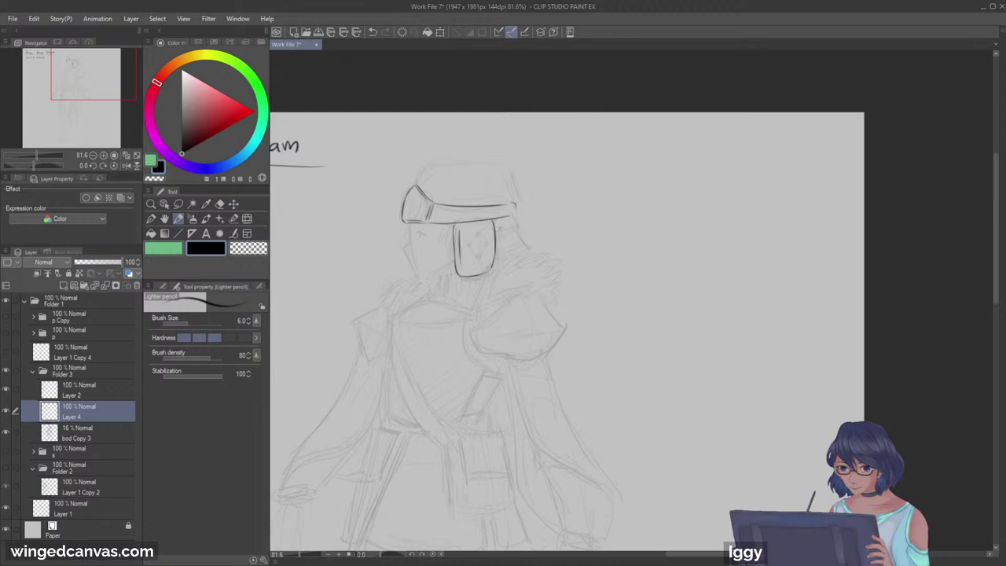
Step: Draw a diamond ornament on the ear flap and short lines along both sides of the flap
drag(479, 230, 479, 235)
drag(480, 233, 483, 263)
key(ctrl+z)
key(ctrl+z)
key(ctrl+z)
key(ctrl+z)
drag(449, 229, 452, 250)
drag(495, 217, 498, 231)
key(ctrl+z)
Step: Draw the face profile with its closed eye and mouth, plus short vertical lines on the neck
mouse_move(410, 225)
mouse_down()
mouse_move(403, 258)
mouse_move(417, 279)
mouse_move(451, 266)
mouse_up()
key(ctrl+z)
key(ctrl+z)
drag(419, 232, 433, 231)
key(ctrl+z)
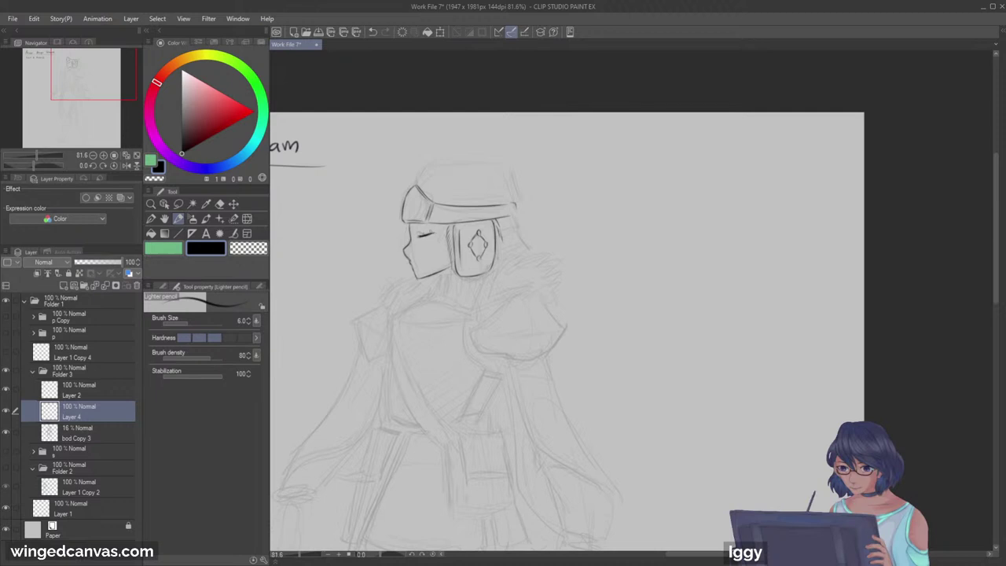
drag(411, 264, 411, 264)
key(ctrl+z)
key(ctrl+z)
Step: Outline the hat's rounded crown with a curved seam and pointed back, and add stripes across the band
mouse_move(417, 185)
mouse_down()
mouse_move(456, 160)
mouse_move(492, 162)
mouse_up()
key(ctrl+z)
drag(474, 164, 492, 203)
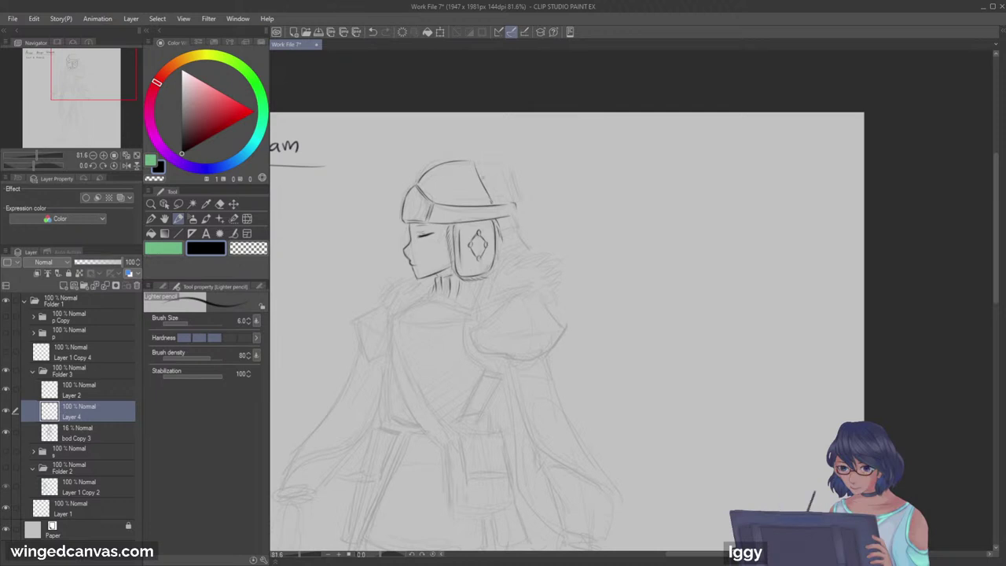
drag(470, 162, 482, 203)
mouse_move(475, 162)
mouse_down()
mouse_move(525, 166)
mouse_move(516, 185)
mouse_move(511, 172)
mouse_up()
mouse_move(434, 203)
mouse_down()
mouse_move(430, 222)
mouse_move(445, 221)
mouse_up()
Step: Draw the piece hanging behind the ear flap and the fur collar's jagged edge over the near shoulder
mouse_move(515, 208)
mouse_down()
mouse_move(524, 226)
mouse_move(503, 238)
mouse_move(531, 246)
mouse_move(506, 261)
mouse_up()
key(ctrl+z)
mouse_move(473, 310)
mouse_down()
mouse_move(494, 270)
mouse_move(530, 251)
mouse_move(554, 264)
mouse_move(557, 302)
mouse_up()
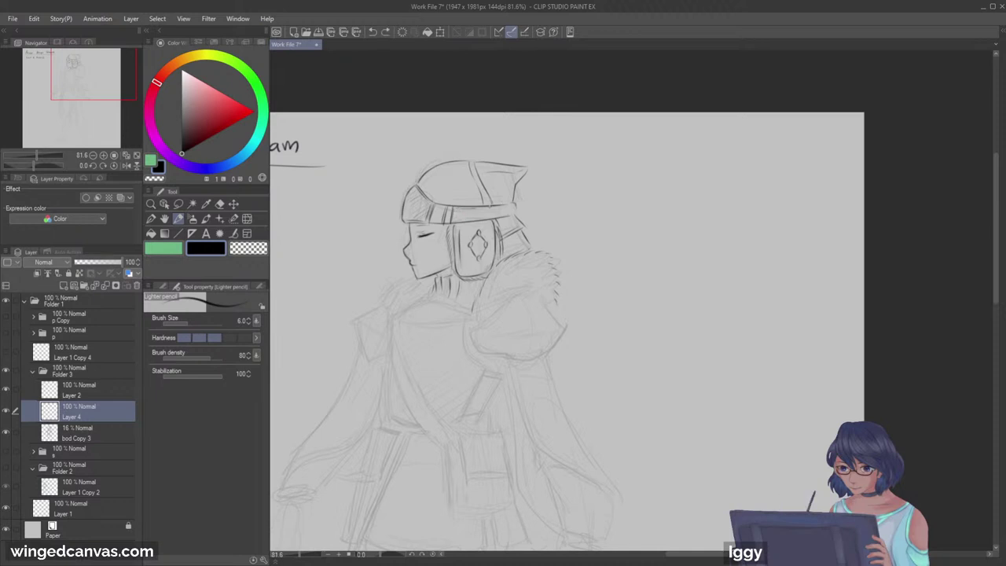
Step: Draw the chest piece's curved top edge and the fur collar over the far shoulder
drag(69, 87, 68, 91)
mouse_move(401, 274)
mouse_down()
mouse_move(441, 261)
mouse_move(474, 272)
mouse_up()
key(ctrl+z)
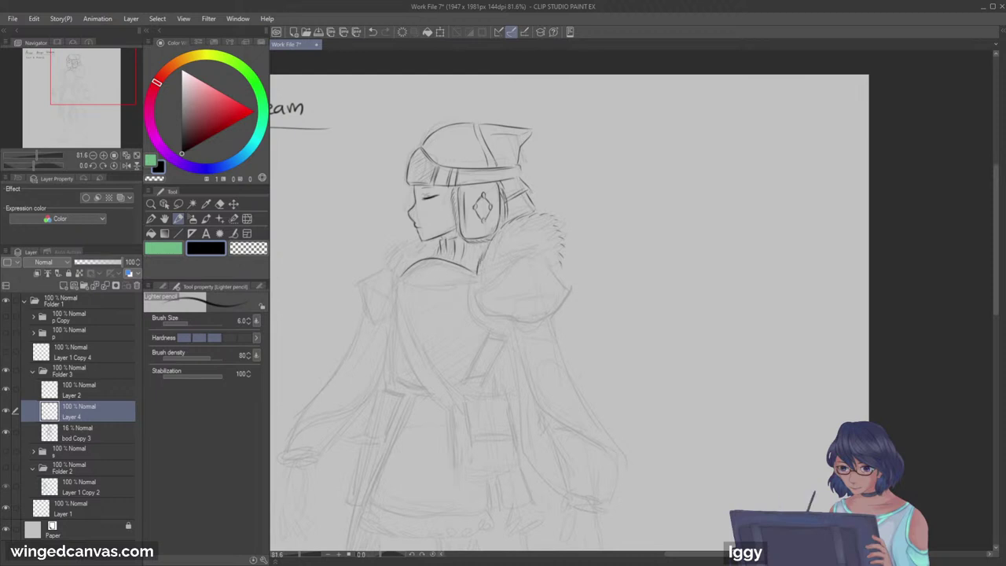
drag(413, 242, 394, 274)
key(ctrl+z)
key(ctrl+z)
key(ctrl+z)
drag(389, 256, 411, 236)
mouse_move(395, 272)
mouse_down()
mouse_move(391, 284)
mouse_move(400, 271)
mouse_up()
Step: Outline the angular far shoulder pad beside the fur collar
mouse_move(387, 261)
mouse_down()
mouse_move(359, 275)
mouse_move(369, 319)
mouse_up()
key(ctrl+z)
key(ctrl+z)
key(ctrl+z)
drag(360, 280, 366, 318)
Step: Outline the large near shoulder pad and close the lower edge of the far shoulder pad
mouse_move(481, 282)
mouse_down()
mouse_move(522, 255)
mouse_move(572, 284)
mouse_up()
key(ctrl+z)
key(ctrl+z)
mouse_move(538, 256)
mouse_down()
mouse_move(571, 281)
mouse_move(551, 316)
mouse_up()
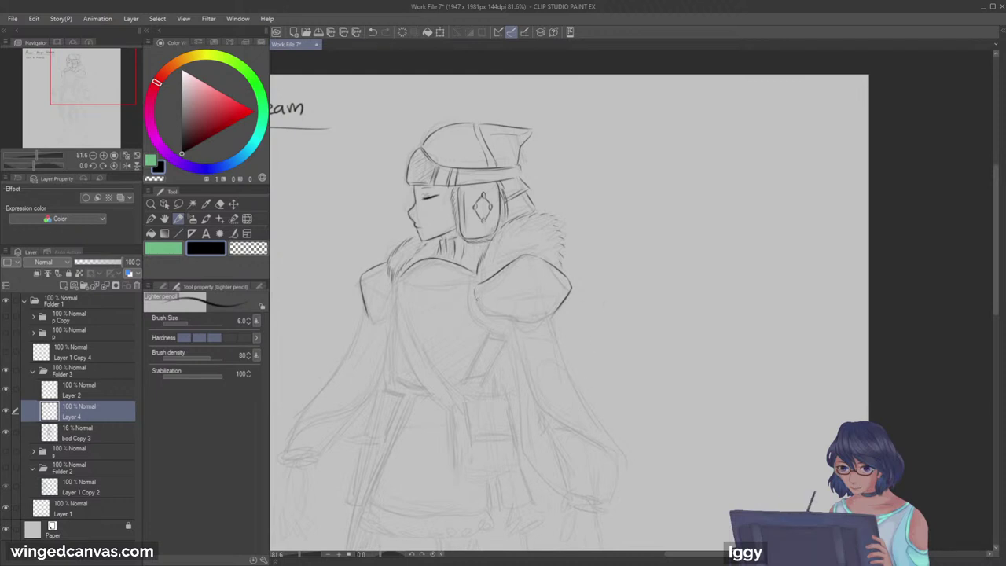
mouse_move(475, 294)
mouse_down()
mouse_move(487, 312)
mouse_move(533, 323)
mouse_move(556, 314)
mouse_up()
key(ctrl+z)
key(ctrl+z)
key(ctrl+z)
key(ctrl+z)
key(ctrl+z)
drag(371, 321, 396, 308)
key(ctrl+z)
Step: Draw both edges of the bag strap running diagonally across the chest to the hip
drag(406, 273, 400, 300)
drag(402, 275, 399, 315)
key(ctrl+z)
mouse_move(402, 276)
mouse_down()
mouse_move(420, 354)
mouse_move(453, 395)
mouse_up()
mouse_move(393, 283)
mouse_down()
mouse_move(401, 335)
mouse_move(452, 416)
mouse_up()
Step: Add fur strokes inside the near shoulder's collar and extend the strap over the far shoulder
drag(84, 96, 84, 111)
drag(478, 132, 492, 107)
mouse_move(488, 116)
mouse_down()
mouse_move(497, 101)
mouse_move(513, 102)
mouse_up()
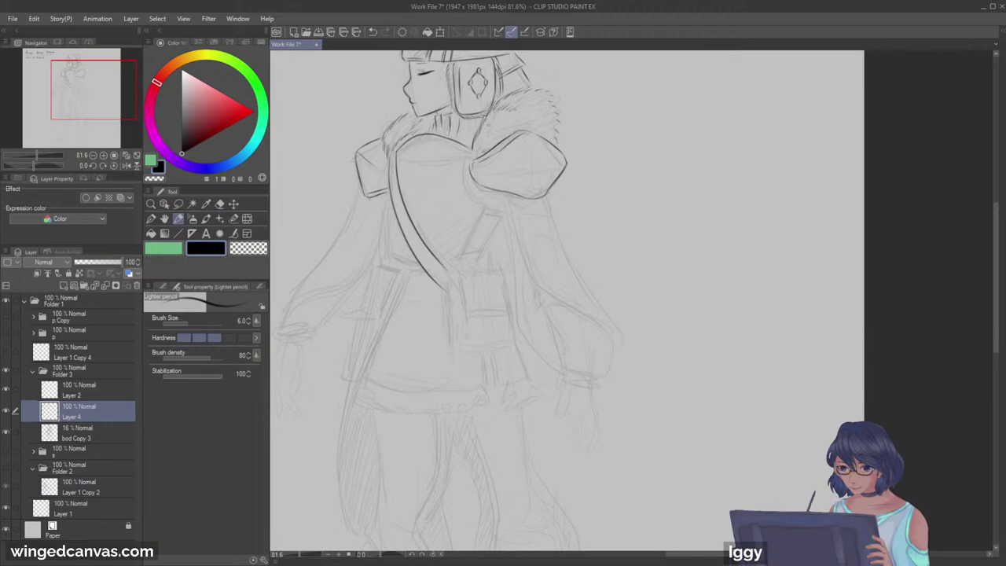
drag(514, 129, 537, 132)
drag(396, 168, 395, 155)
key(ctrl+z)
Step: Finish the strap's pointed lower end and begin the top edge of the hip bag
drag(404, 211, 438, 265)
key(ctrl+z)
key(ctrl+z)
mouse_move(441, 264)
mouse_down()
mouse_move(452, 305)
mouse_move(463, 292)
mouse_move(467, 312)
mouse_move(472, 269)
mouse_up()
key(ctrl+z)
key(ctrl+z)
key(ctrl+z)
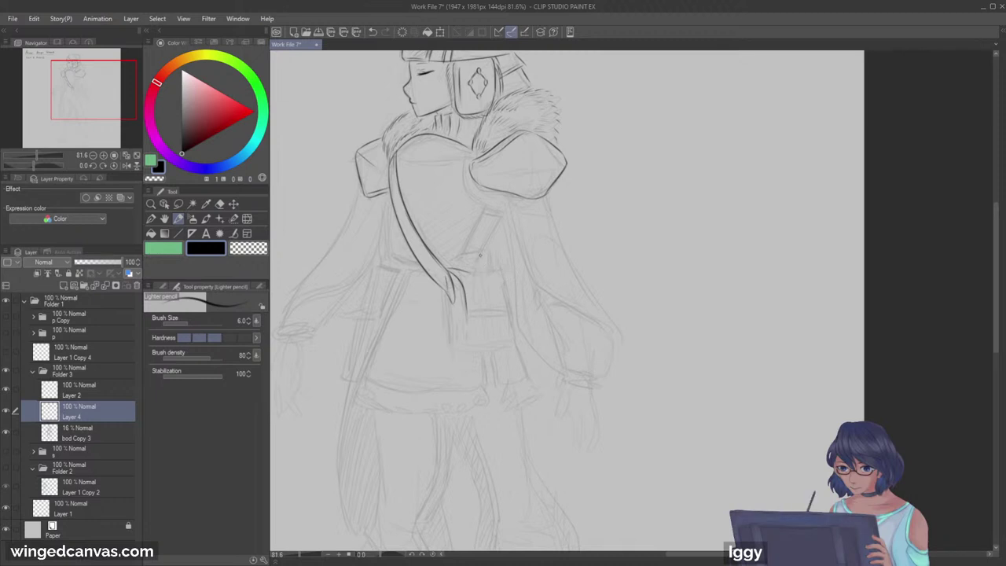
Step: Draw the hip bag's top and front flap
key(ctrl+z)
mouse_move(450, 268)
mouse_down()
mouse_move(499, 271)
mouse_move(518, 311)
mouse_up()
key(ctrl+z)
key(ctrl+z)
key(ctrl+z)
key(ctrl+z)
mouse_move(454, 271)
mouse_down()
mouse_move(485, 309)
mouse_move(516, 310)
mouse_up()
key(ctrl+z)
Step: Outline the bag's body below the flap and add a side fold and a small clasp mark
mouse_move(447, 294)
mouse_down()
mouse_move(455, 345)
mouse_move(506, 342)
mouse_move(456, 346)
mouse_move(501, 350)
mouse_move(516, 312)
mouse_move(530, 343)
mouse_up()
key(ctrl+z)
drag(471, 313, 474, 343)
drag(489, 306, 502, 302)
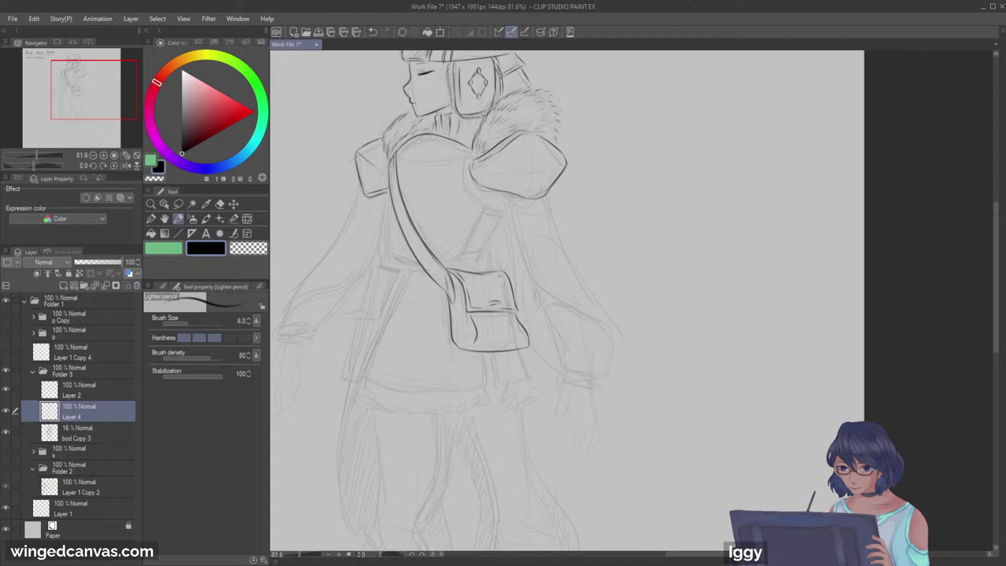
Step: Draw the curved line across the upper chest to separate the neckline panel from the breastplate
drag(399, 162, 462, 160)
key(ctrl+z)
key(ctrl+z)
drag(401, 165, 461, 160)
mouse_move(398, 153)
mouse_down()
mouse_move(428, 138)
mouse_move(467, 156)
mouse_up()
key(ctrl+z)
Step: Draw the breastplate's near edge from the shoulder pad around and down to the bag
mouse_move(471, 157)
mouse_down()
mouse_move(485, 202)
mouse_move(466, 183)
mouse_move(481, 202)
mouse_up()
key(ctrl+z)
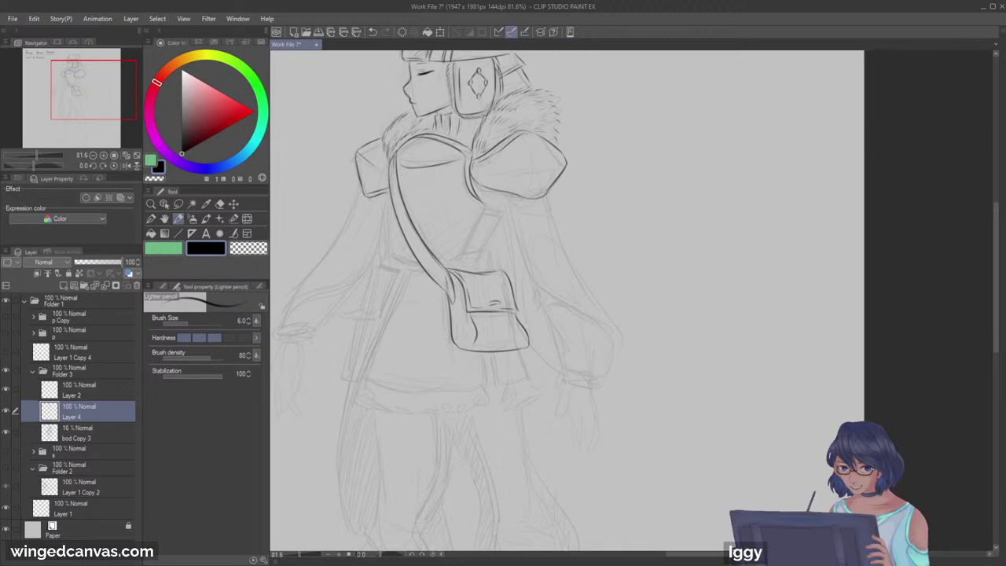
key(ctrl+z)
mouse_move(483, 203)
mouse_down()
mouse_move(492, 212)
mouse_move(457, 267)
mouse_up()
Step: Draw the breastplate's far side and its bottom edge along the waist
drag(389, 191, 385, 255)
key(ctrl+z)
drag(387, 196, 385, 251)
key(ctrl+z)
mouse_move(388, 189)
mouse_down()
mouse_move(385, 257)
mouse_move(397, 261)
mouse_up()
key(ctrl+z)
key(ctrl+z)
key(ctrl+z)
drag(403, 263, 419, 266)
key(ctrl+z)
key(ctrl+z)
Step: Draw the small side straps and back panel between the breastplate's near edge and the bag
drag(485, 208, 499, 220)
drag(466, 254, 476, 250)
mouse_move(474, 251)
mouse_down()
mouse_move(487, 248)
mouse_move(484, 259)
mouse_up()
drag(459, 267, 470, 265)
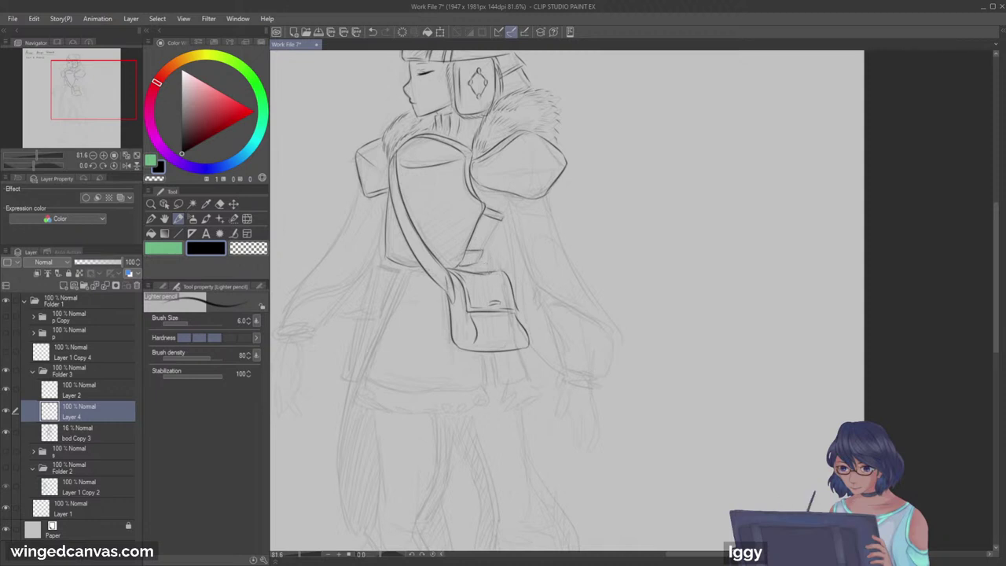
drag(466, 251, 486, 245)
key(ctrl+z)
drag(501, 220, 485, 245)
Step: Draw the near arm's upper sleeve from the shoulder pad down to the flared opening's top edge
drag(488, 188, 500, 225)
key(ctrl+z)
key(e)
key(p)
drag(548, 201, 583, 278)
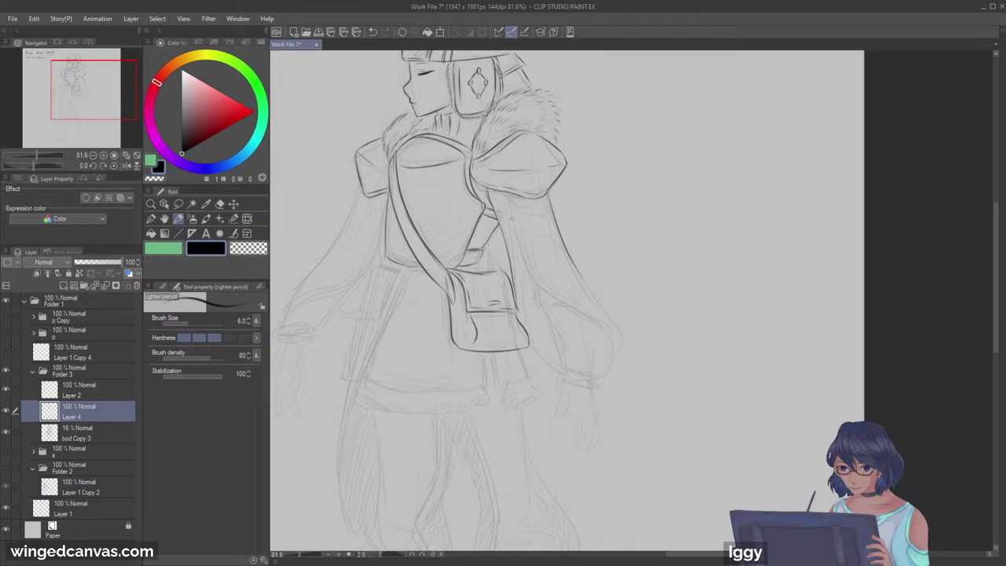
drag(525, 261, 608, 350)
drag(515, 235, 524, 319)
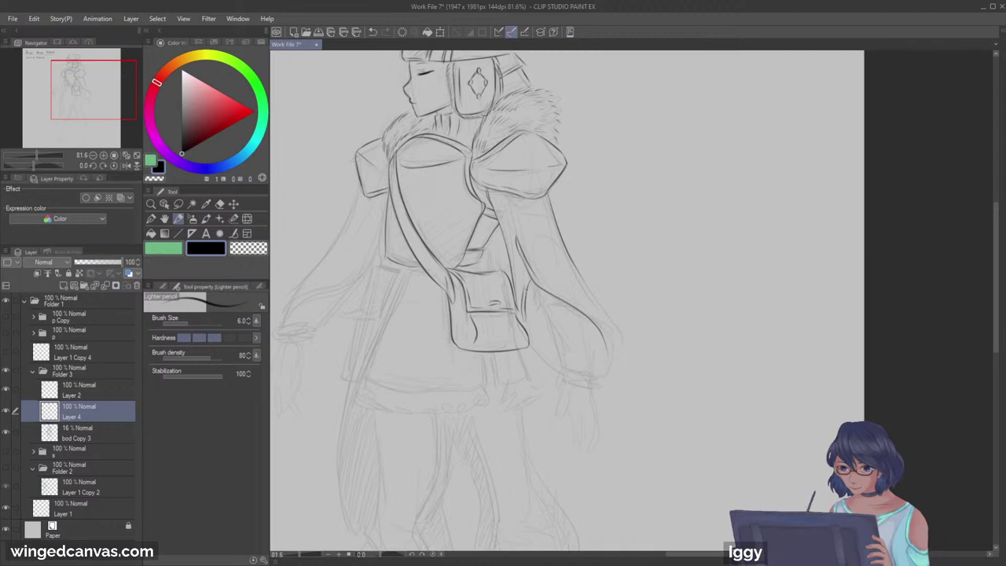
Step: Complete the near sleeve's flared opening and draw the forearm with its fur cuff
drag(109, 88, 118, 96)
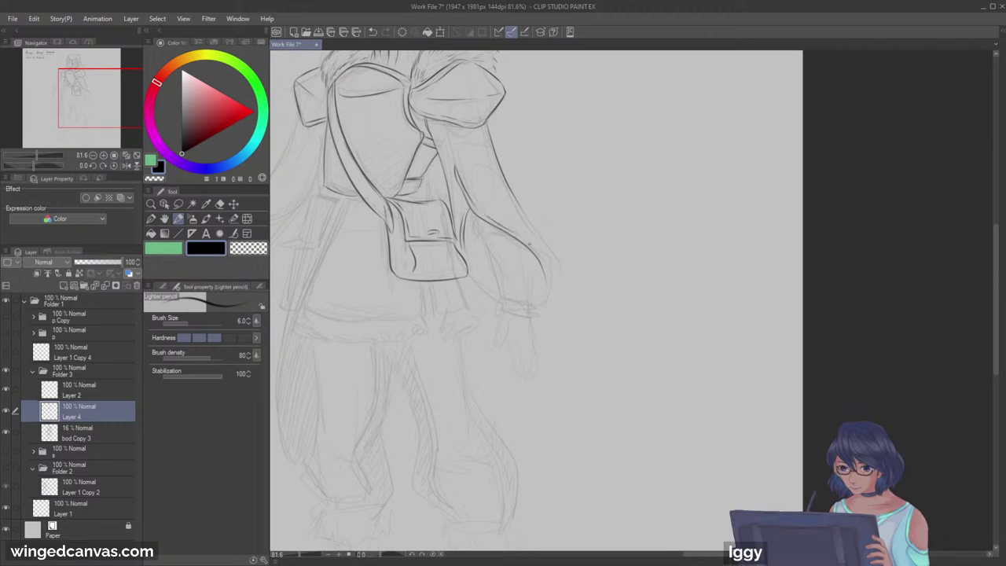
drag(530, 243, 548, 282)
key(ctrl+z)
drag(532, 242, 547, 299)
drag(516, 202, 553, 288)
drag(467, 258, 506, 299)
mouse_move(472, 229)
mouse_down()
mouse_move(494, 232)
mouse_move(493, 277)
mouse_up()
key(ctrl+z)
mouse_move(473, 233)
mouse_down()
mouse_move(494, 286)
mouse_move(529, 297)
mouse_move(494, 293)
mouse_move(537, 308)
mouse_up()
drag(519, 240, 536, 294)
key(ctrl+z)
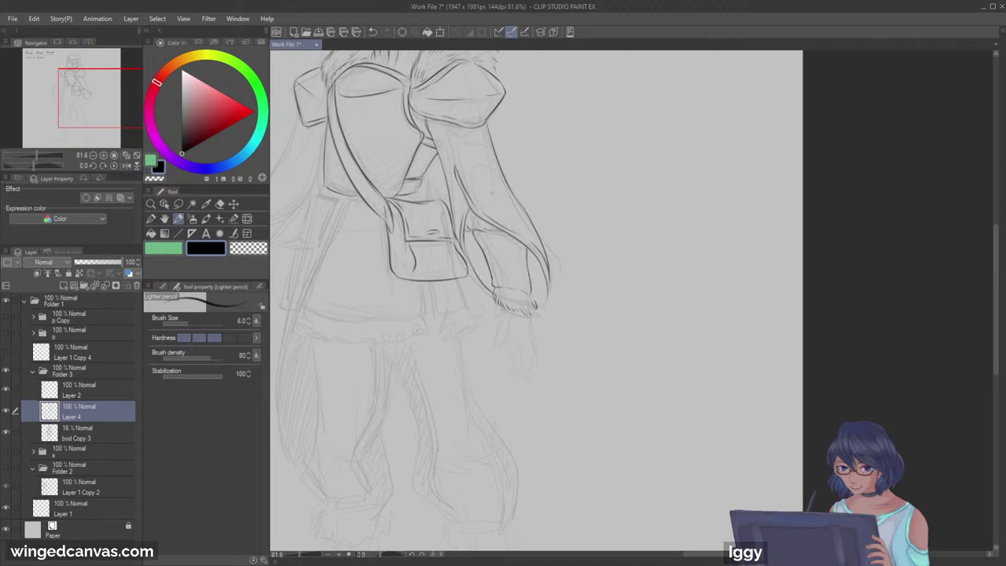
Step: Add a fold line on the near forearm and draw the hand below the fur cuff
drag(486, 239, 497, 275)
click(219, 203)
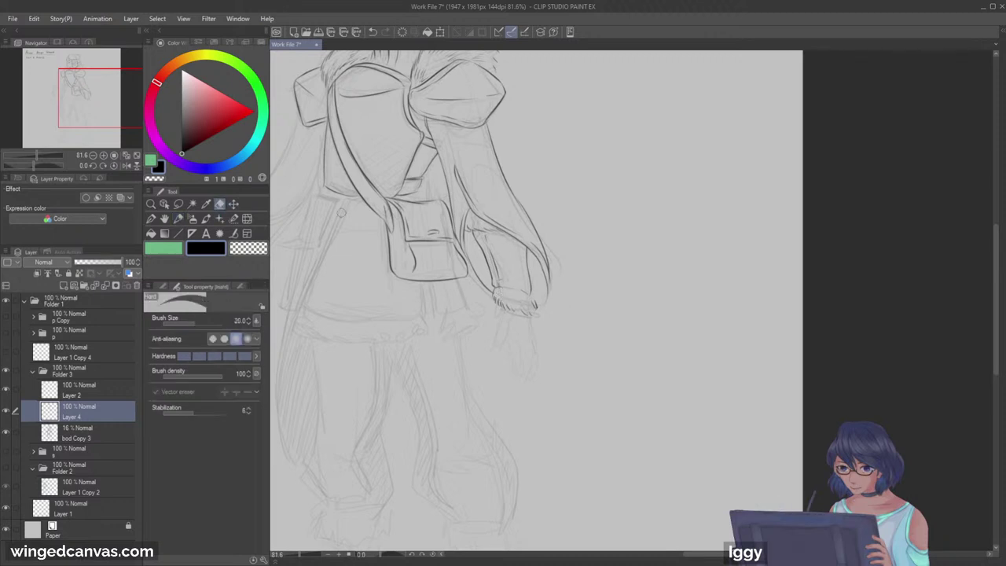
key(p)
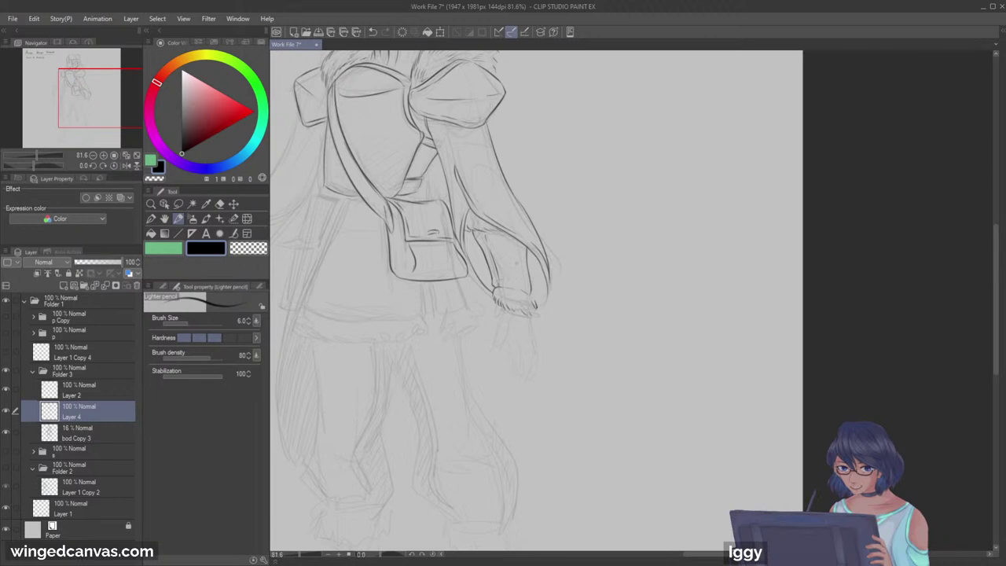
mouse_move(500, 305)
mouse_down()
mouse_move(492, 340)
mouse_move(516, 324)
mouse_move(514, 364)
mouse_up()
mouse_move(533, 318)
mouse_down()
mouse_move(531, 360)
mouse_move(511, 361)
mouse_move(522, 364)
mouse_up()
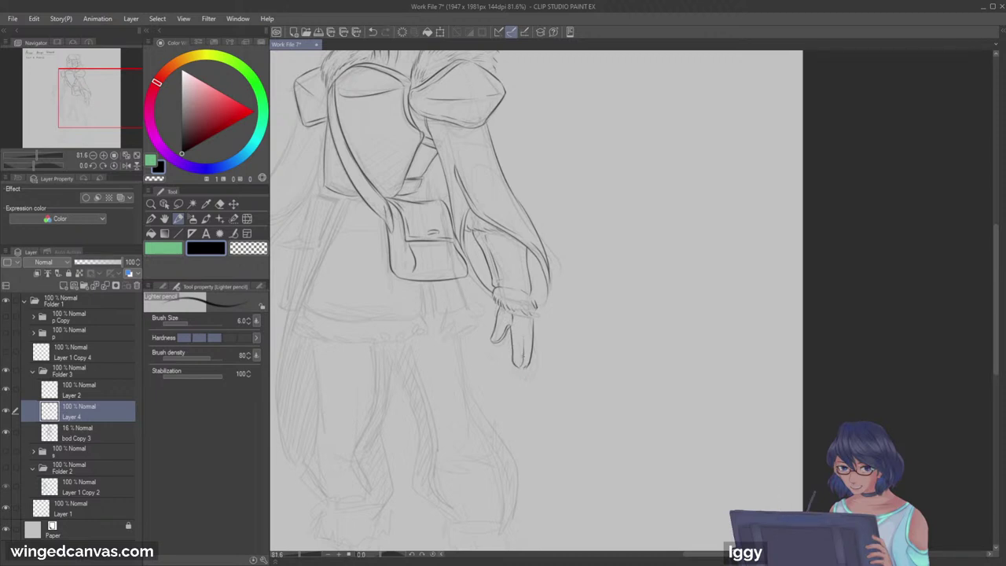
drag(516, 347, 509, 358)
Step: Draw the far arm's fur cuff and the hand hanging below it
click(151, 204)
drag(477, 289, 417, 291)
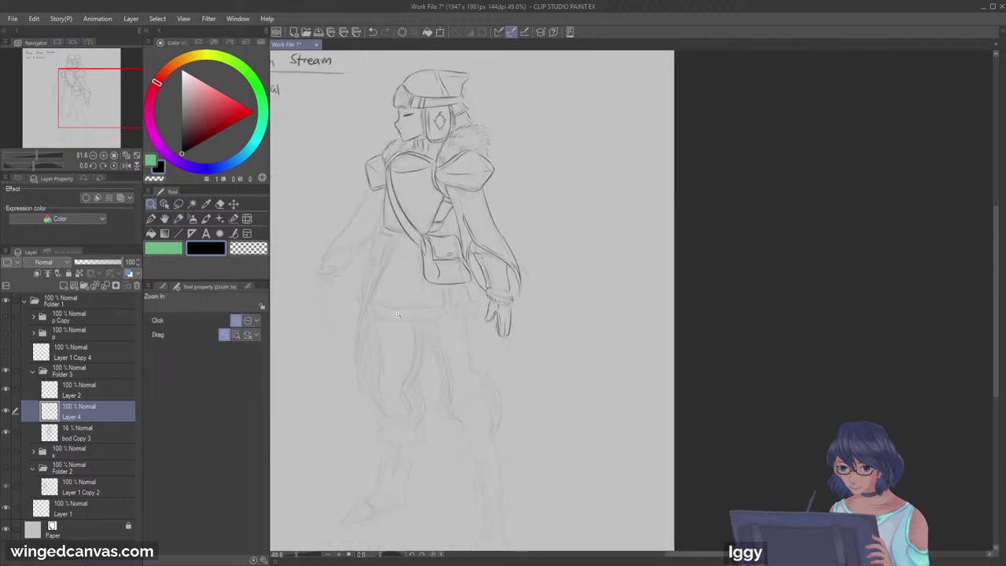
drag(78, 114, 97, 94)
click(406, 354)
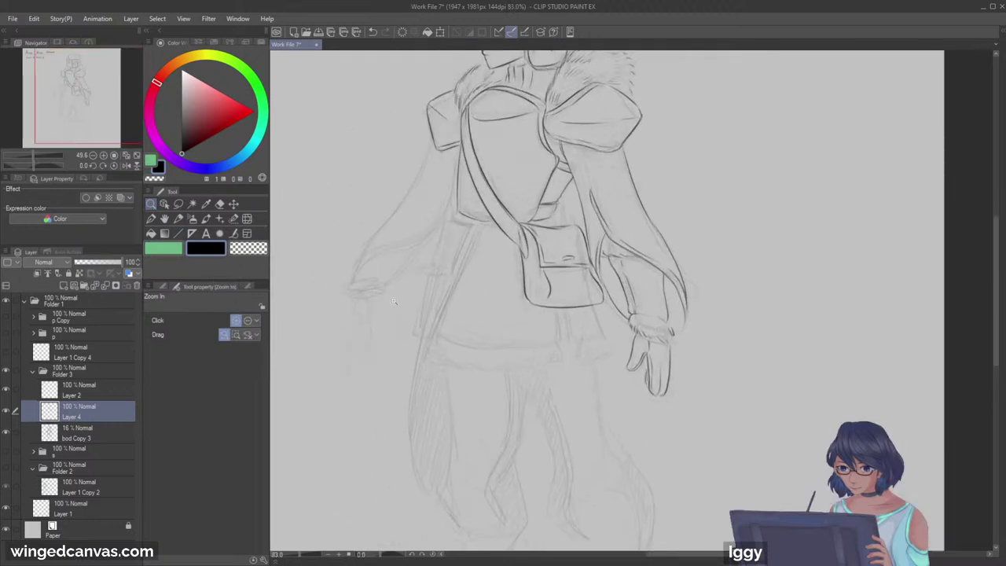
click(179, 220)
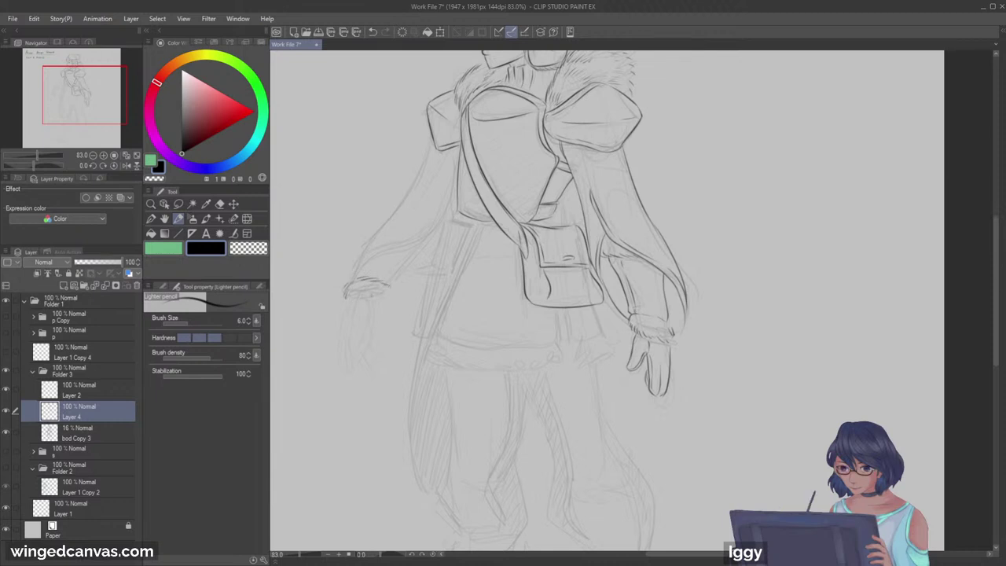
drag(349, 310, 348, 349)
mouse_move(347, 303)
mouse_down()
mouse_move(344, 370)
mouse_move(379, 362)
mouse_up()
key(ctrl+z)
key(ctrl+z)
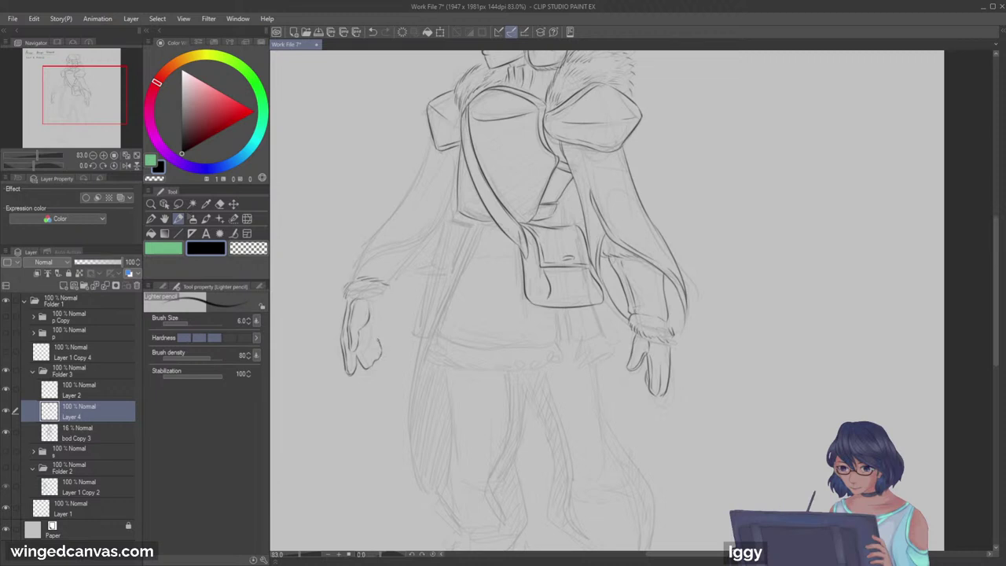
Step: Complete the outline of the far hand and add the remaining fur strokes to its cuff
drag(377, 316, 363, 365)
drag(390, 288, 392, 298)
Step: Draw the far arm's sleeve from the shoulder pad down to the fur cuff, with a short fold line at the elbow
drag(63, 110, 57, 116)
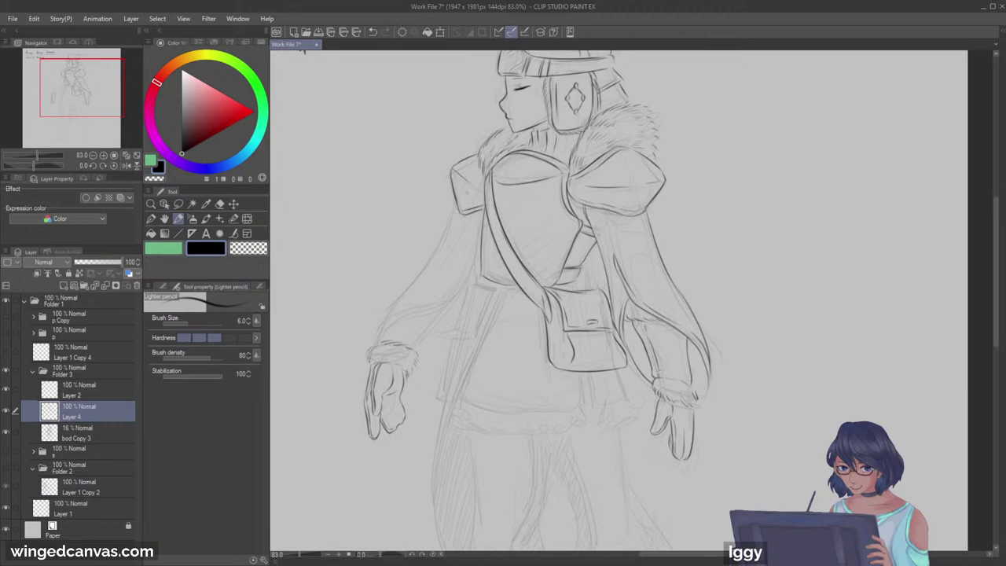
key(j)
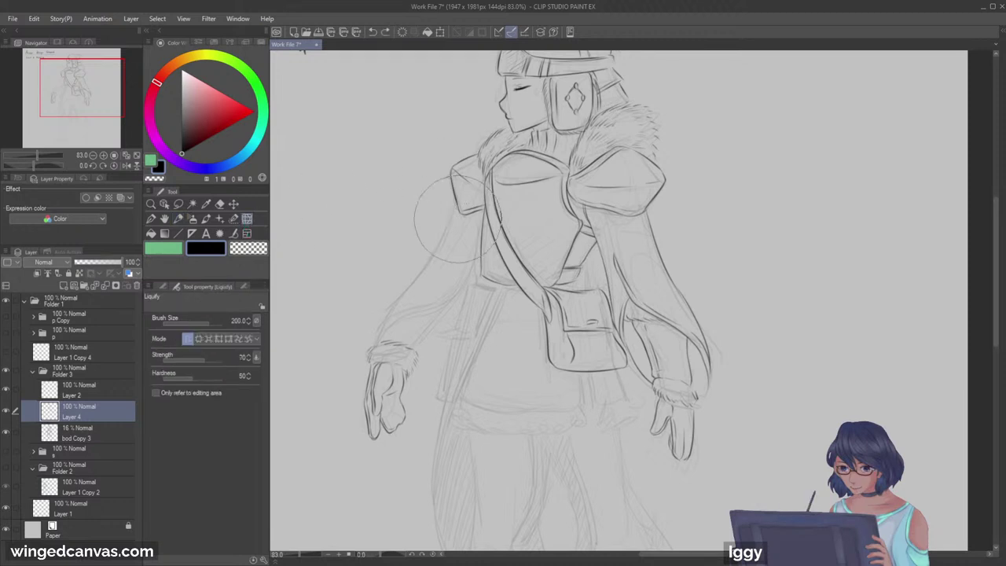
key(p)
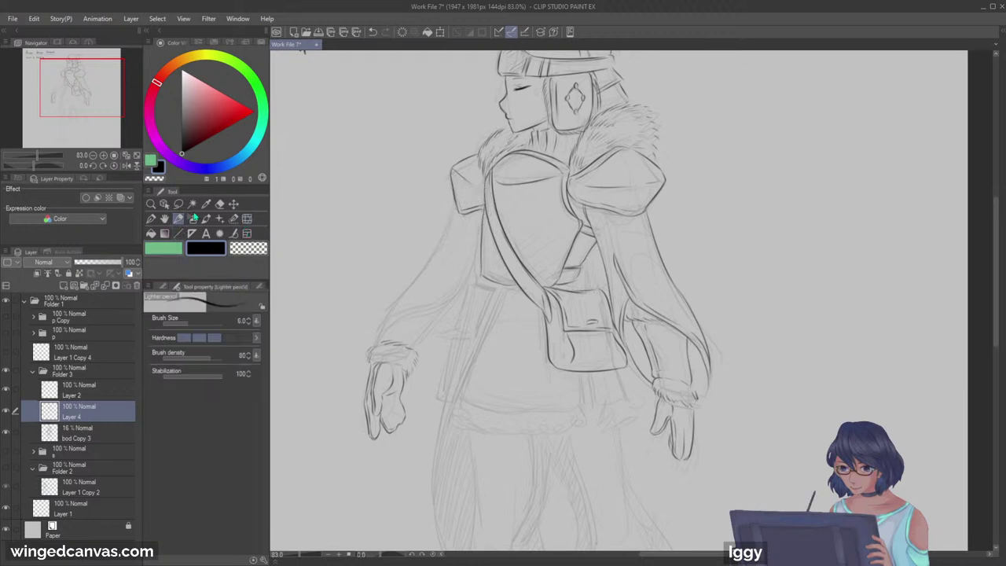
mouse_move(458, 214)
mouse_down()
mouse_move(434, 258)
mouse_move(444, 253)
mouse_move(441, 267)
mouse_move(428, 264)
mouse_move(379, 341)
mouse_up()
key(ctrl+z)
mouse_move(403, 310)
mouse_down()
mouse_move(475, 240)
mouse_move(456, 288)
mouse_move(459, 322)
mouse_up()
key(ctrl+z)
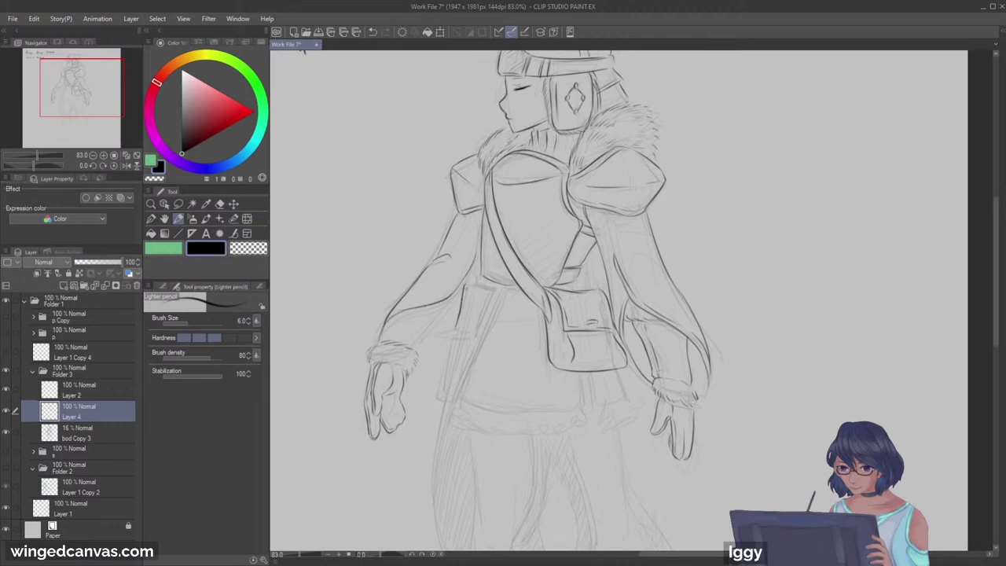
Step: Draw the small pouch hanging at the far hip, just below the chest armor's lower edge
key(ctrl+z)
drag(463, 286, 452, 312)
key(ctrl+z)
key(ctrl+z)
drag(454, 313, 463, 285)
key(ctrl+z)
key(ctrl+z)
mouse_move(455, 315)
mouse_down()
mouse_move(489, 293)
mouse_move(473, 338)
mouse_up()
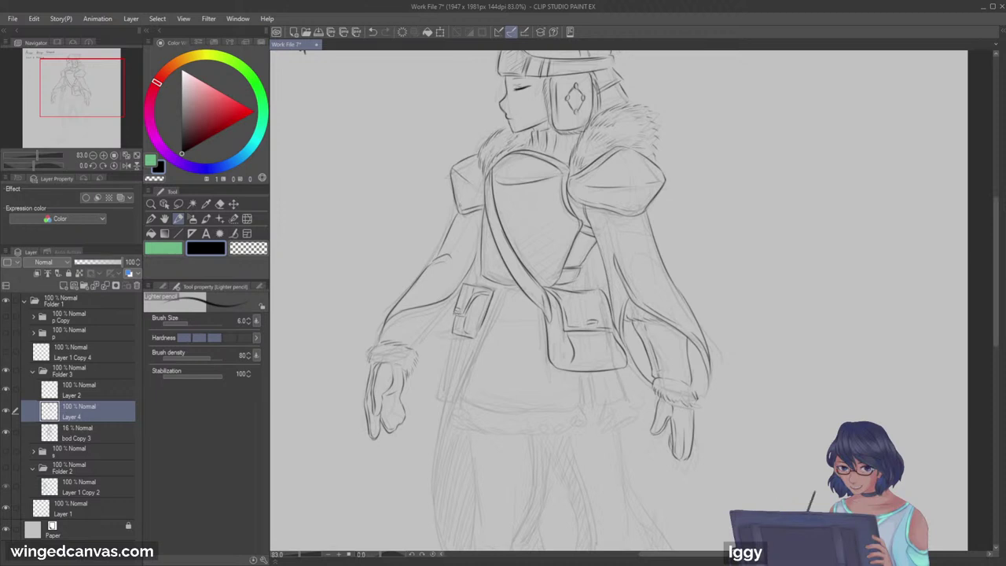
Step: Draw a second belt pouch below the first one at the character's right hip on Layer 4
drag(100, 98, 103, 103)
mouse_move(453, 297)
mouse_down()
mouse_move(482, 301)
mouse_move(445, 318)
mouse_move(463, 345)
mouse_move(439, 347)
mouse_move(460, 353)
mouse_up()
key(ctrl+z)
key(ctrl+z)
key(ctrl+z)
drag(477, 308, 463, 341)
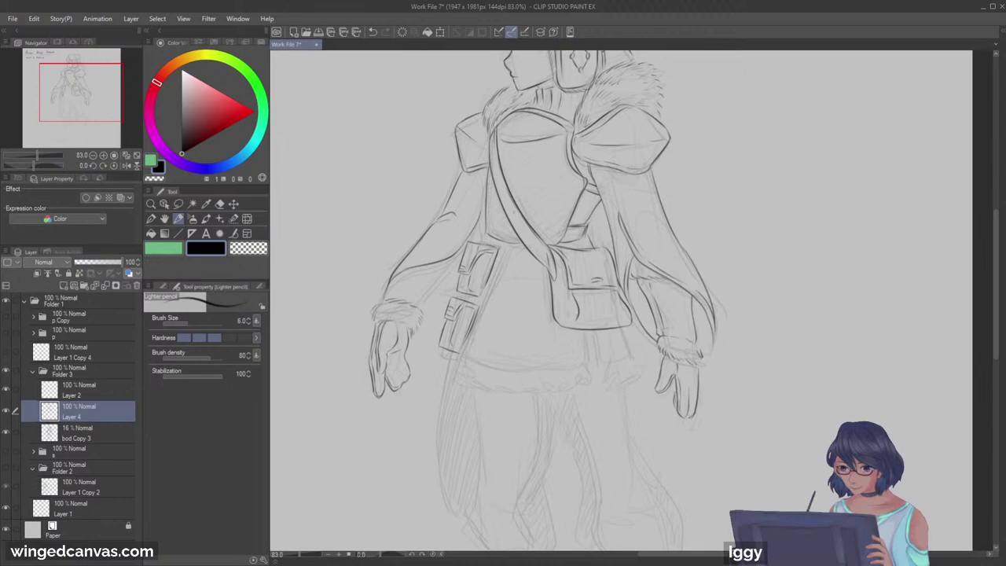
mouse_move(388, 289)
mouse_down()
mouse_move(461, 254)
mouse_move(435, 316)
mouse_up()
key(ctrl+z)
drag(453, 269, 451, 305)
Step: Draw the long curved coat tail hanging from behind the hip pouches down to the character's right knee
click(152, 205)
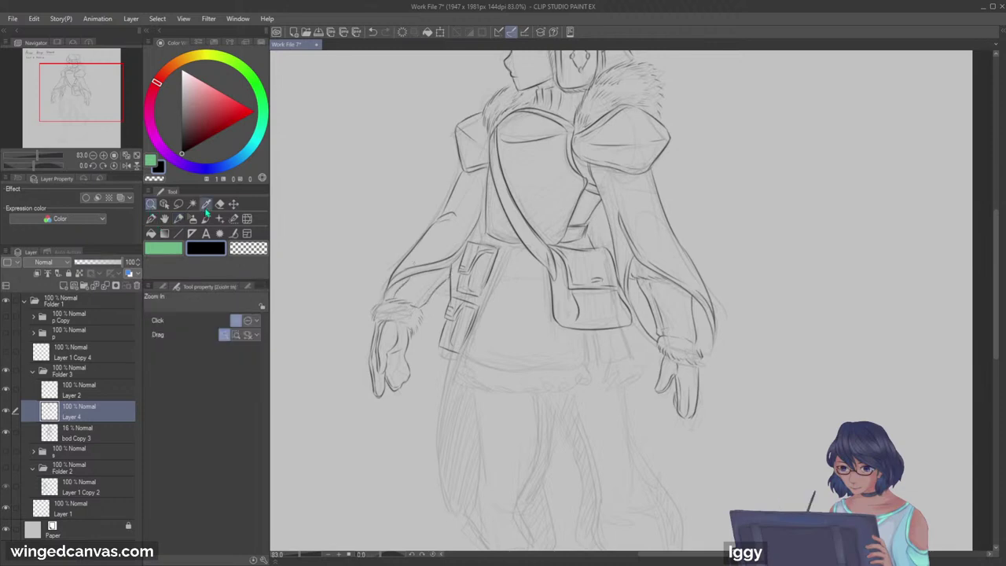
drag(558, 139, 474, 183)
drag(498, 284, 463, 246)
click(177, 218)
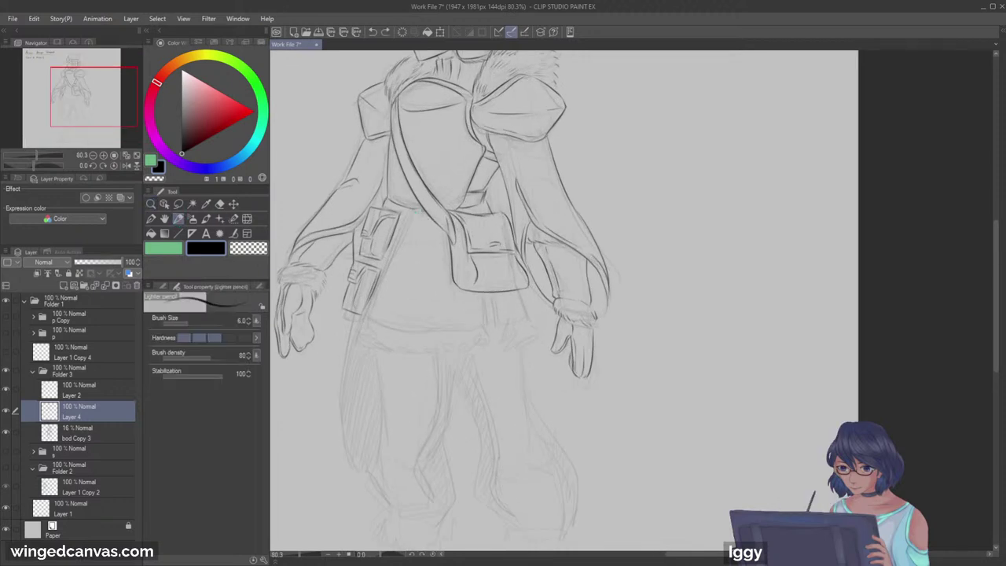
mouse_move(410, 219)
mouse_down()
mouse_move(339, 366)
mouse_move(342, 437)
mouse_move(371, 473)
mouse_up()
drag(360, 340, 348, 426)
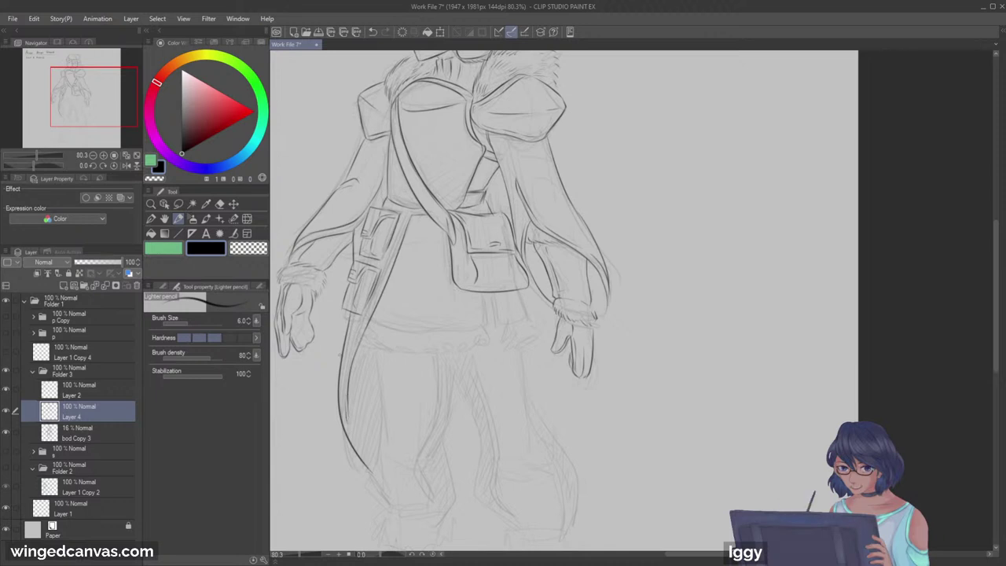
Step: Draw the furry hem trim along the bottom of the tunic with short fur strokes, including the front split
drag(362, 328, 353, 350)
drag(360, 341, 372, 349)
drag(372, 347, 389, 351)
drag(388, 348, 476, 351)
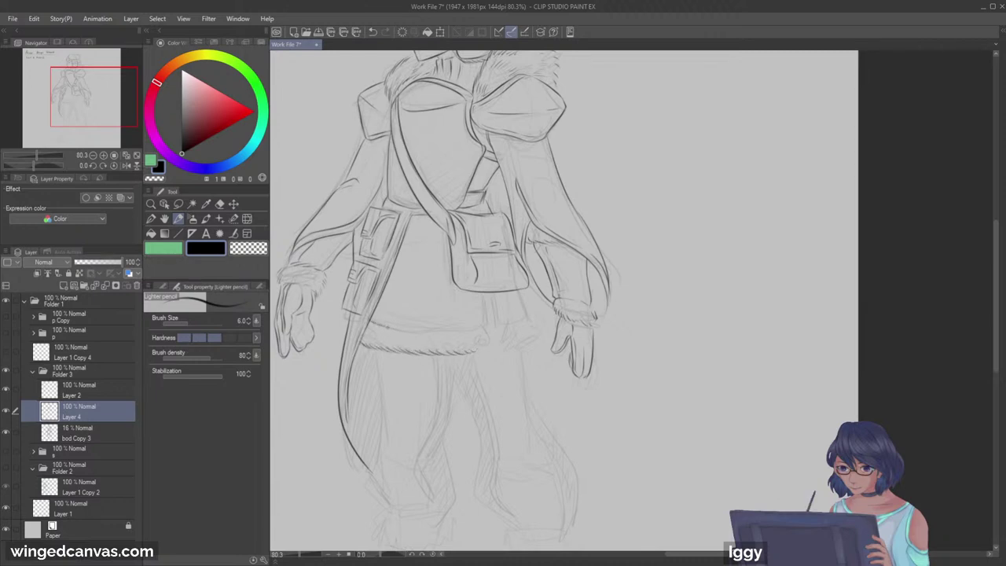
drag(402, 331, 485, 323)
drag(484, 327, 482, 350)
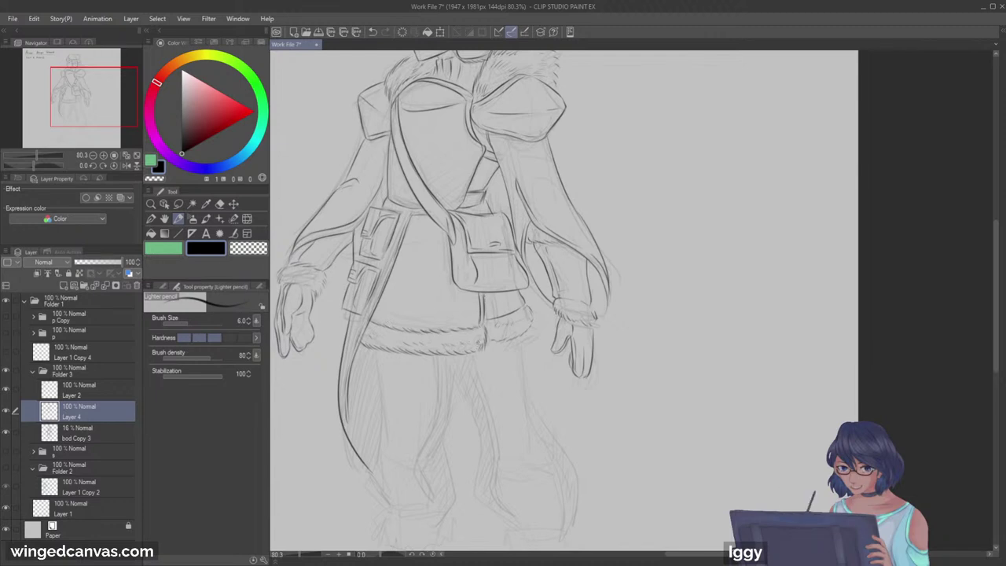
Step: Outline the character's right trouser leg from the fur hem to below the knee with the Lighter pencil
click(151, 204)
drag(360, 213, 314, 220)
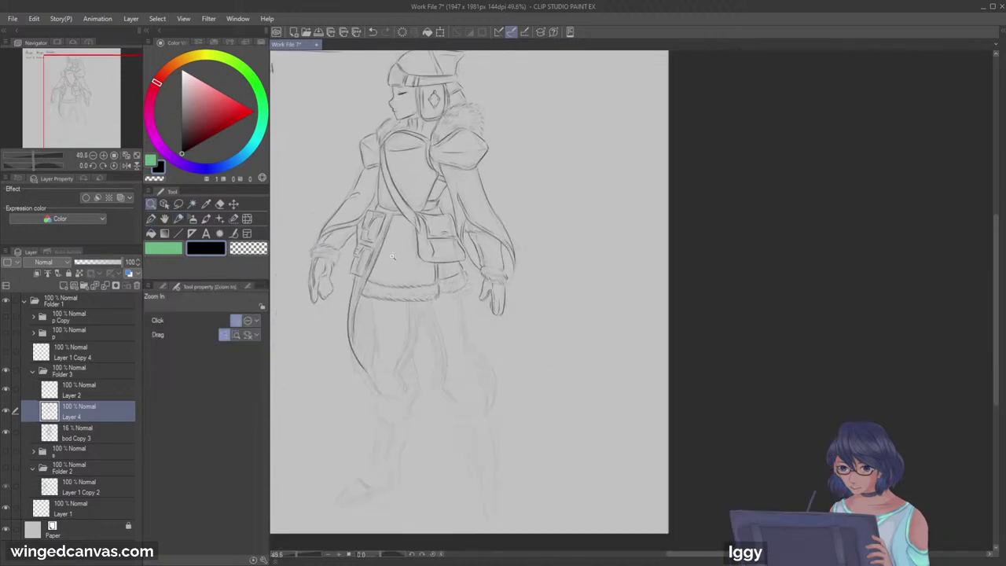
click(416, 314)
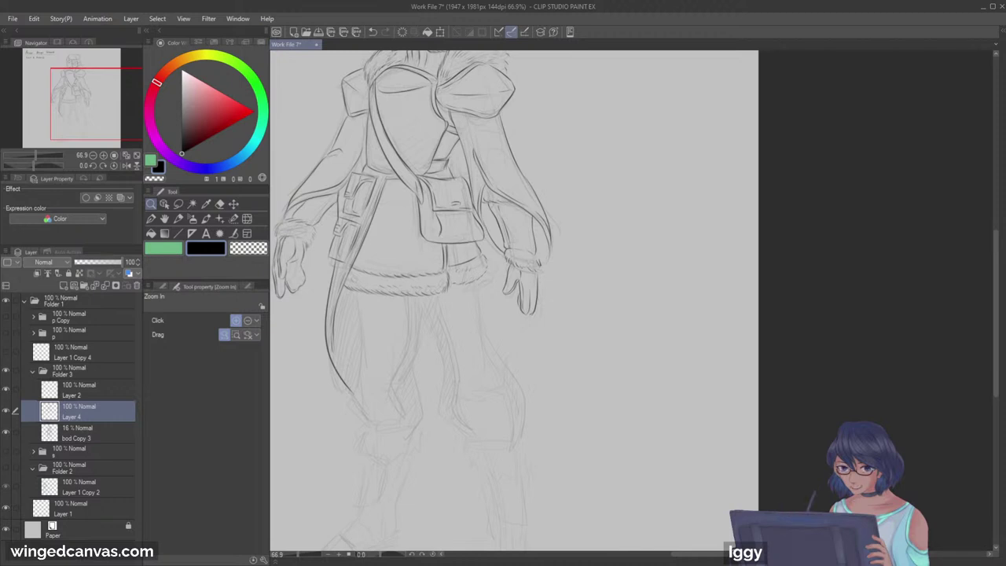
click(431, 309)
click(183, 221)
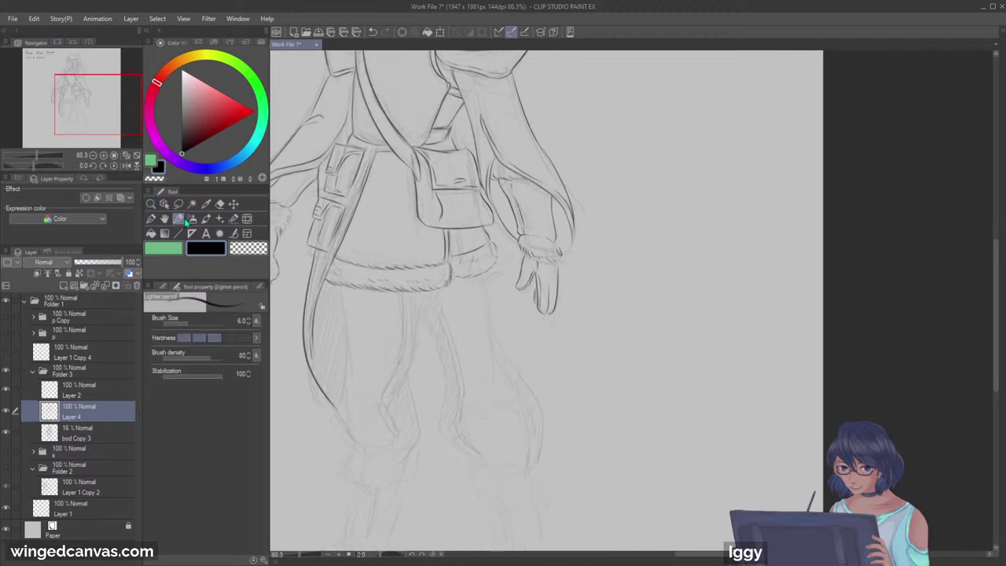
click(92, 109)
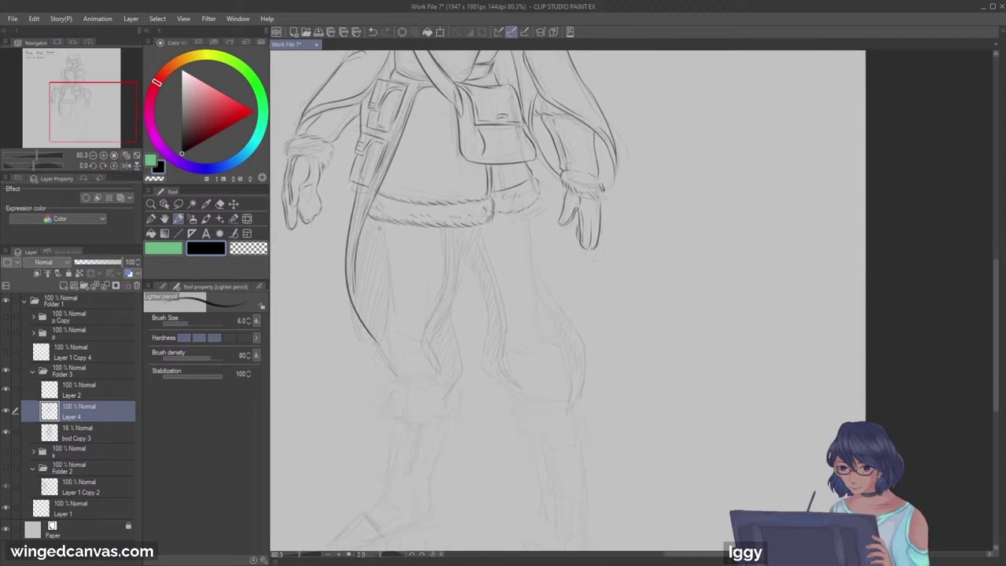
mouse_move(383, 224)
mouse_down()
mouse_move(376, 359)
mouse_move(386, 377)
mouse_up()
mouse_move(451, 228)
mouse_down()
mouse_move(429, 342)
mouse_move(459, 370)
mouse_up()
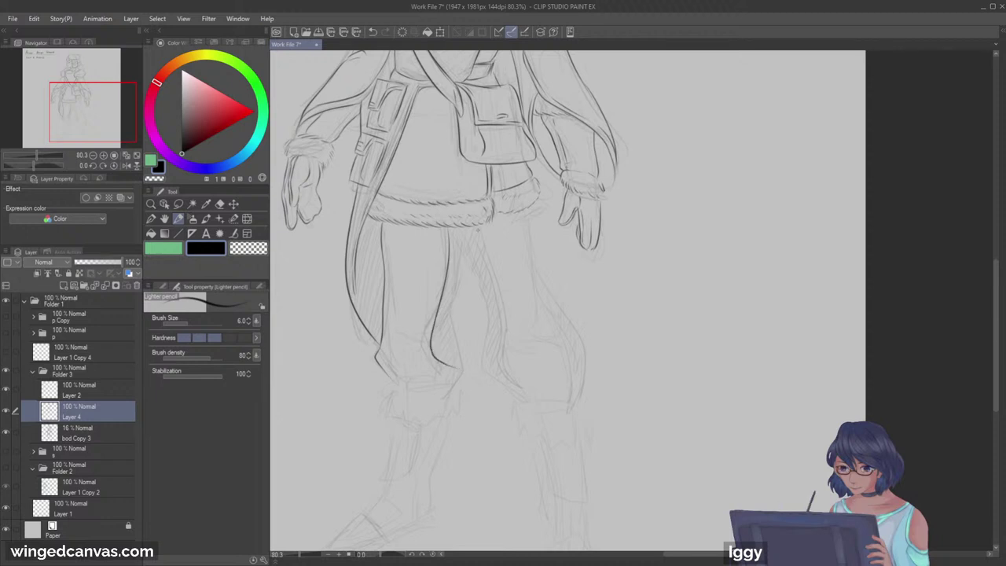
Step: Outline the character's left trouser leg from the hem to its gathered end below the knee
mouse_move(471, 231)
mouse_down()
mouse_move(495, 320)
mouse_move(491, 355)
mouse_up()
mouse_move(539, 210)
mouse_down()
mouse_move(550, 297)
mouse_move(581, 357)
mouse_move(574, 398)
mouse_up()
drag(485, 363, 524, 398)
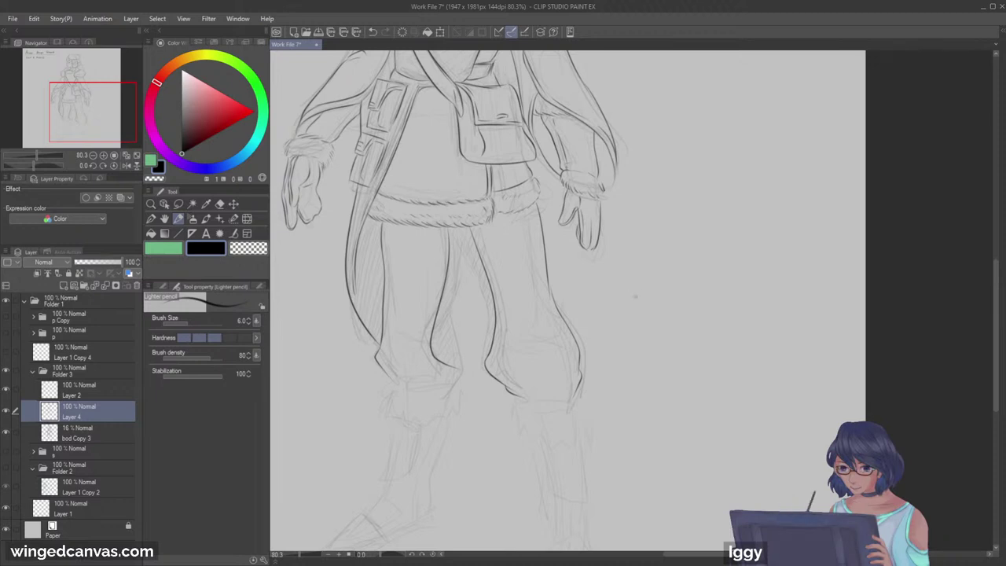
Step: Draw parallel contour lines beside the inner edges of both trouser legs, redoing unsatisfactory strokes
drag(457, 229, 459, 243)
mouse_move(456, 264)
mouse_down()
mouse_move(442, 350)
mouse_move(466, 366)
mouse_move(456, 383)
mouse_up()
key(ctrl+z)
key(ctrl+z)
key(ctrl+z)
drag(463, 228, 488, 326)
key(ctrl+z)
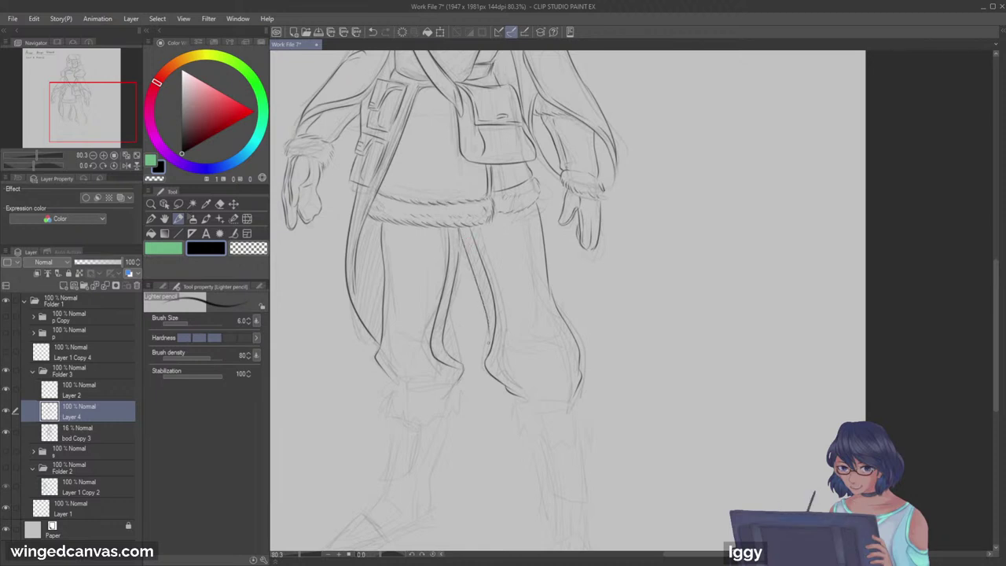
Step: Add further fold lines between the thighs, a second line along the left leg's outer edge and a crease at its knee
drag(541, 206, 559, 311)
key(ctrl+z)
drag(459, 240, 448, 299)
drag(462, 261, 452, 351)
drag(464, 227, 486, 307)
key(ctrl+z)
key(ctrl+z)
drag(476, 259, 489, 318)
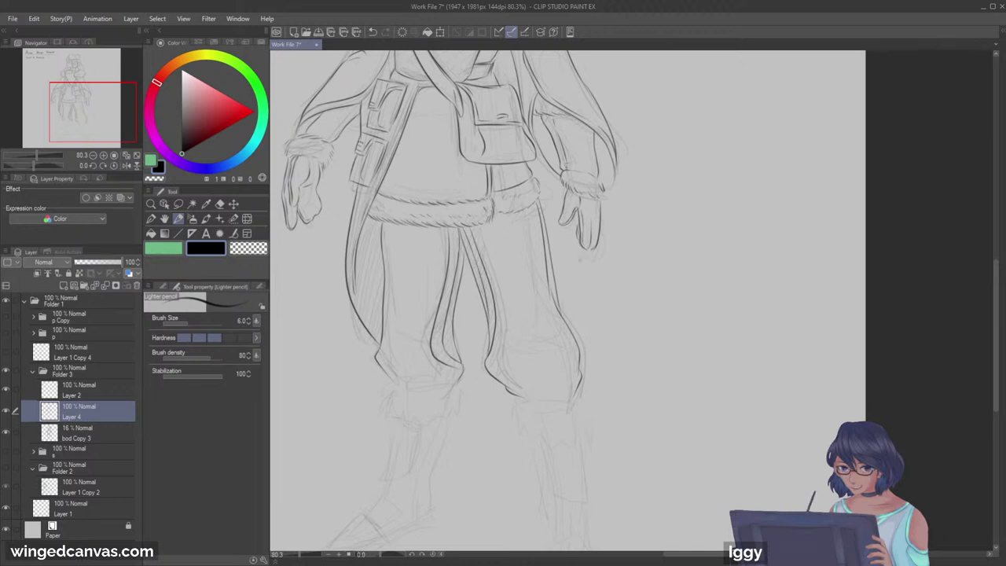
drag(555, 290, 578, 341)
drag(504, 351, 537, 353)
Step: Draw fur cuffs around the bottoms of both trouser legs and add a crease at the right knee
mouse_move(393, 353)
mouse_down()
mouse_move(418, 356)
mouse_move(393, 384)
mouse_move(445, 384)
mouse_up()
mouse_move(389, 387)
mouse_down()
mouse_move(386, 410)
mouse_move(412, 416)
mouse_up()
drag(413, 413, 444, 419)
mouse_move(462, 384)
mouse_down()
mouse_move(458, 408)
mouse_move(508, 405)
mouse_move(527, 429)
mouse_up()
drag(579, 392, 583, 405)
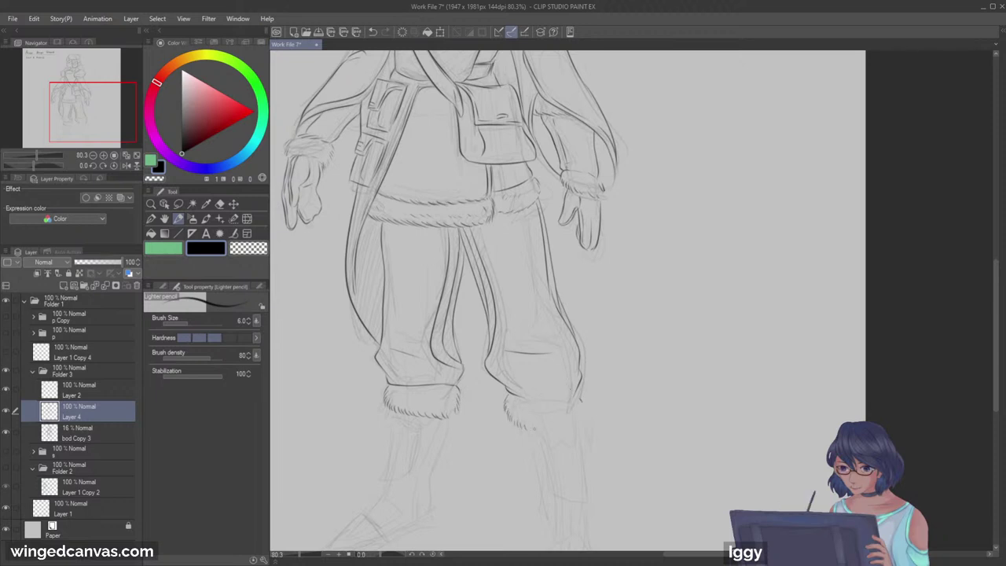
drag(563, 425, 582, 429)
drag(524, 397, 539, 400)
Step: Draw the right boot's shaft below the fur cuff, with the shin guard panel and the back-of-calf line
key(ctrl+space)
drag(420, 232, 498, 254)
mouse_move(471, 317)
mouse_down()
mouse_move(442, 317)
mouse_move(456, 317)
mouse_up()
drag(442, 393, 494, 316)
click(179, 219)
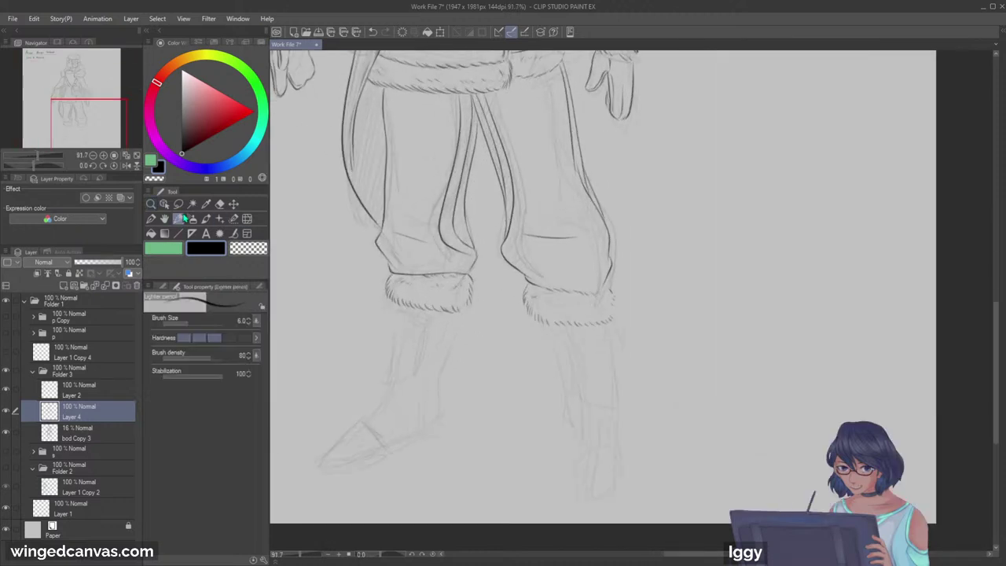
drag(399, 310, 432, 324)
mouse_move(399, 313)
mouse_down()
mouse_move(383, 389)
mouse_move(410, 374)
mouse_up()
key(ctrl+z)
mouse_move(431, 325)
mouse_down()
mouse_move(419, 370)
mouse_move(383, 392)
mouse_up()
key(ctrl+z)
drag(425, 337, 421, 362)
drag(460, 314, 441, 372)
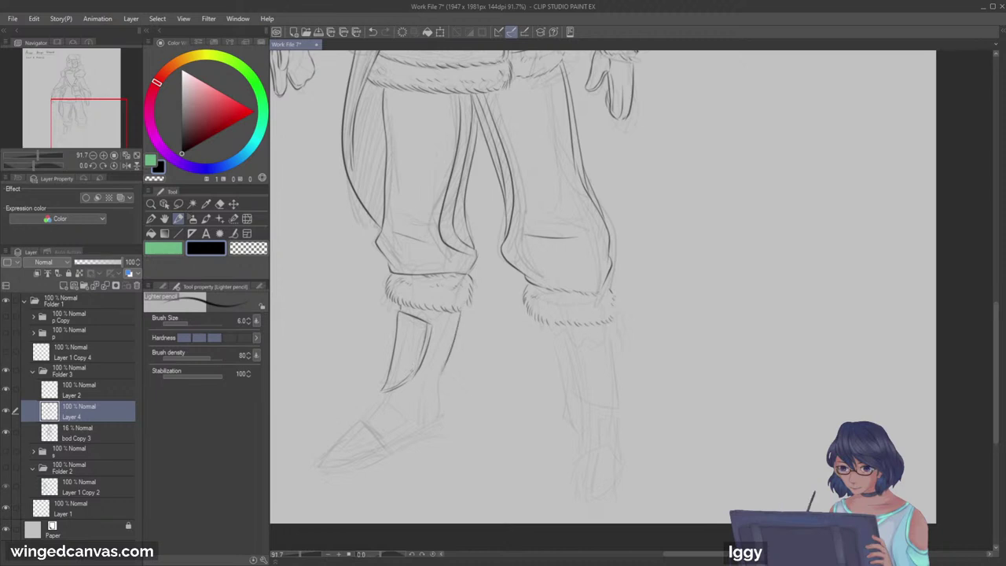
Step: Draw the foot of the right boot with its pointed toe, instep band, heel and sole
drag(385, 393, 370, 409)
key(ctrl+z)
mouse_move(385, 391)
mouse_down()
mouse_move(373, 404)
mouse_move(404, 437)
mouse_move(386, 445)
mouse_move(338, 435)
mouse_move(317, 456)
mouse_move(403, 446)
mouse_up()
mouse_move(443, 374)
mouse_down()
mouse_move(442, 433)
mouse_move(412, 442)
mouse_up()
drag(315, 465, 439, 444)
drag(434, 327, 433, 342)
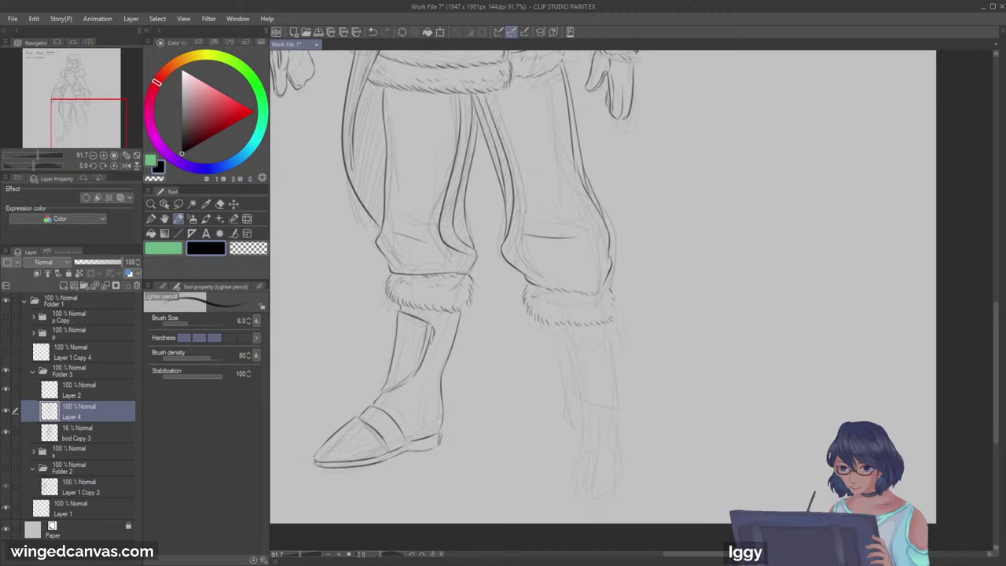
Step: Outline both sides of the left boot's shaft below the fur cuff and sketch the shin guard's inner line
drag(545, 328, 562, 409)
mouse_move(614, 320)
mouse_down()
mouse_move(617, 403)
mouse_move(564, 428)
mouse_move(617, 437)
mouse_up()
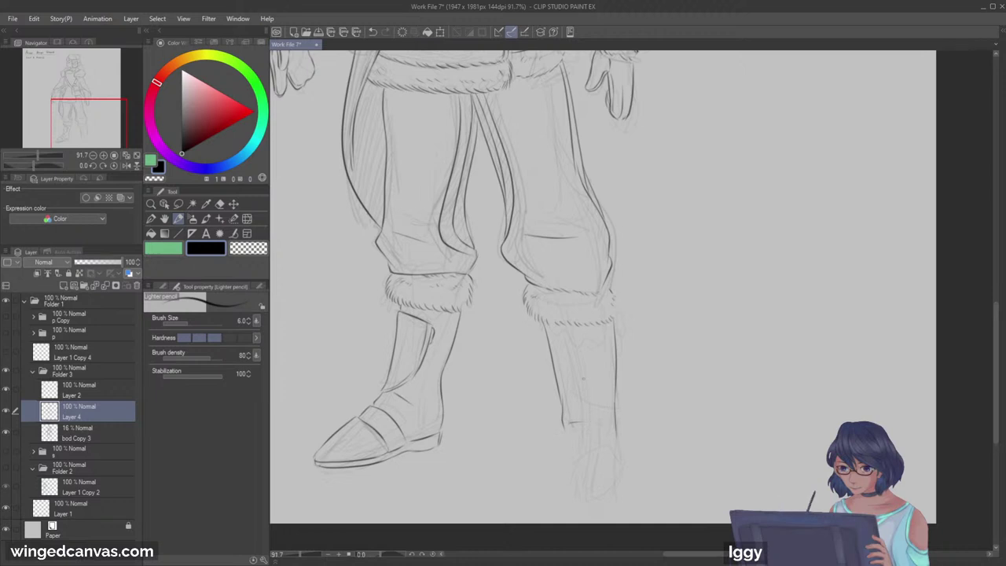
mouse_move(557, 331)
mouse_down()
mouse_move(605, 328)
mouse_move(558, 362)
mouse_move(582, 417)
mouse_up()
key(ctrl+z)
Step: Erase the lower edge of the right boot's shin guard and rework it with the Lighter pencil
click(220, 204)
mouse_move(386, 394)
mouse_down()
mouse_move(405, 380)
mouse_move(399, 392)
mouse_up()
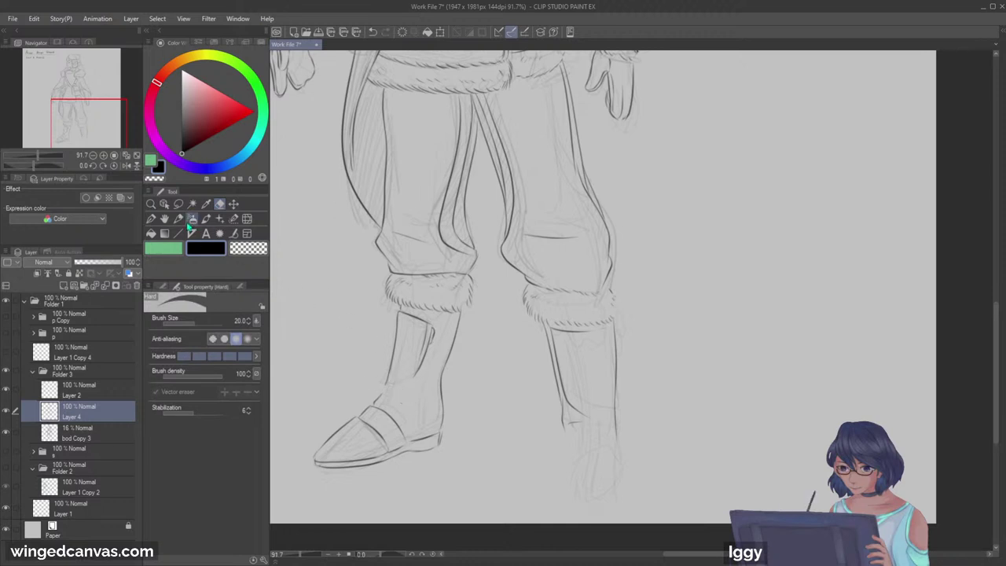
click(178, 219)
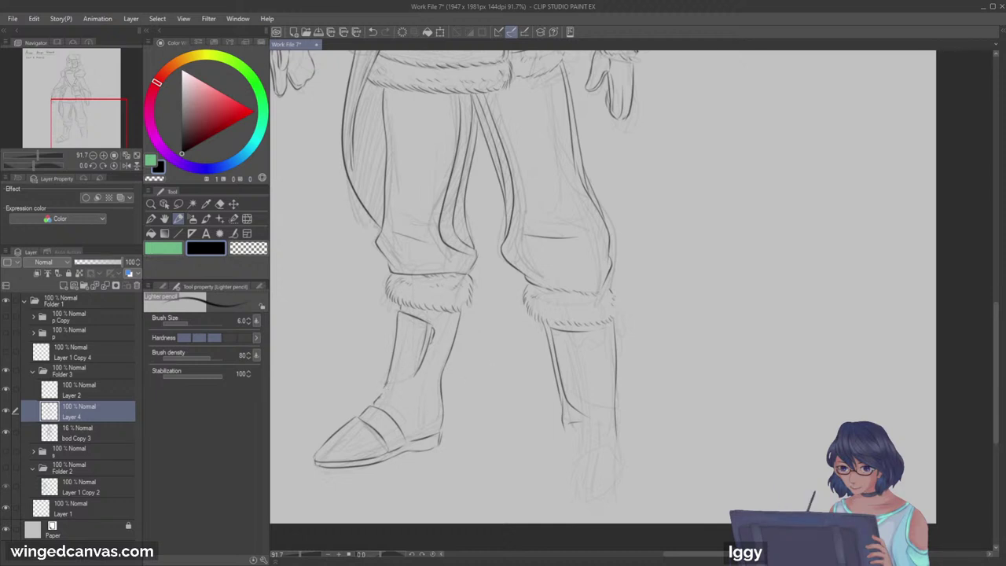
mouse_move(385, 390)
mouse_down()
mouse_move(404, 391)
mouse_move(393, 390)
mouse_up()
key(ctrl+z)
Step: Clean up the left boot's shin guard with the eraser and redraw its side and bottom edges
click(151, 204)
drag(371, 253, 387, 224)
drag(96, 118, 108, 105)
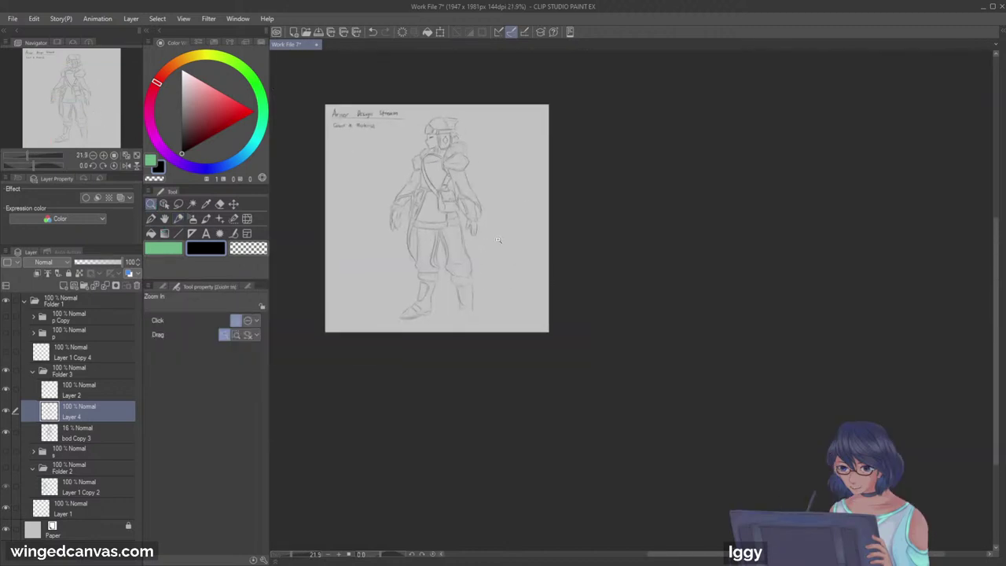
drag(505, 242, 477, 317)
scroll(475, 316, up, 2)
scroll(476, 316, up, 2)
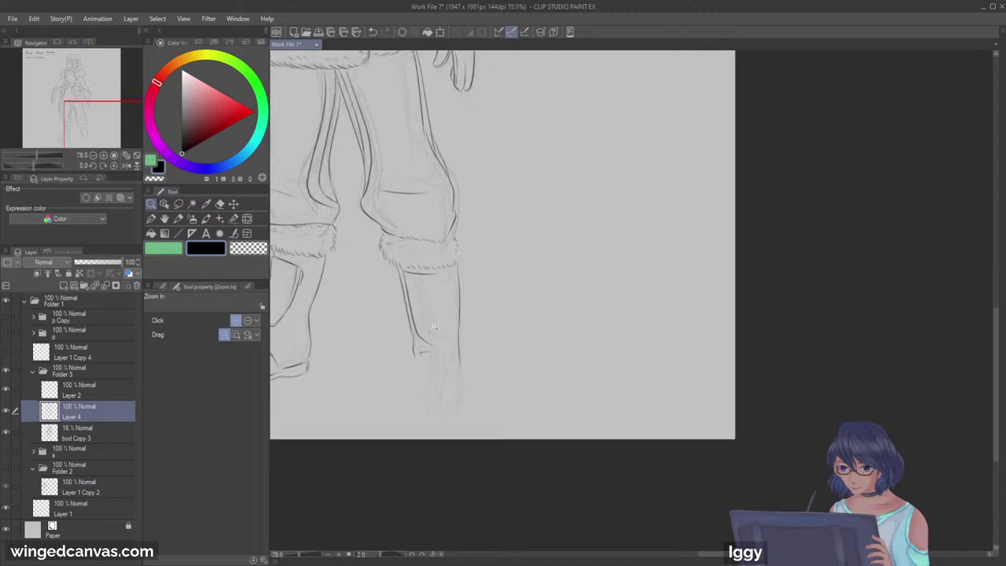
click(221, 203)
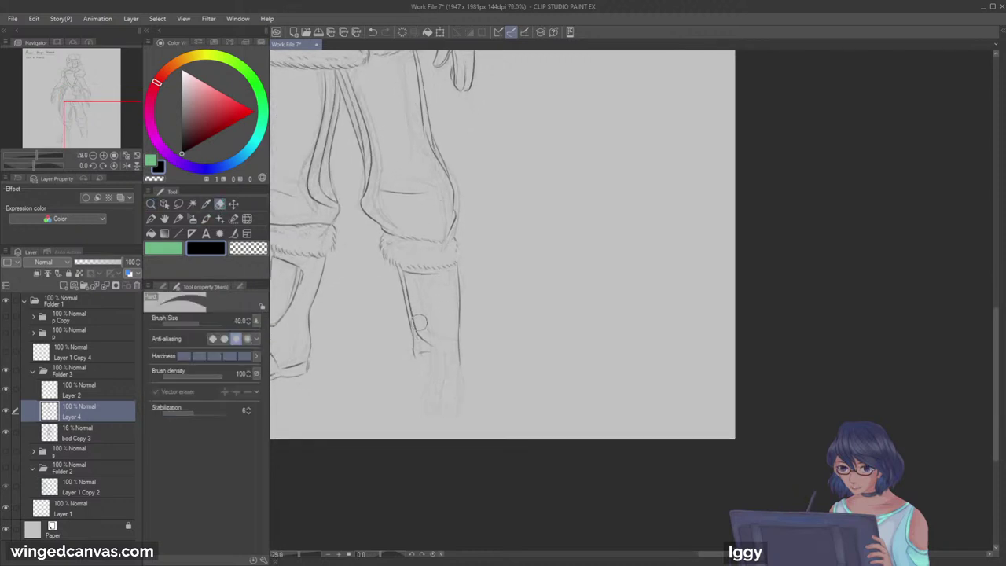
click(422, 231)
key(p)
mouse_move(447, 250)
mouse_down()
mouse_move(447, 282)
mouse_move(447, 256)
mouse_move(404, 341)
mouse_move(399, 322)
mouse_move(403, 347)
mouse_move(445, 343)
mouse_up()
key(ctrl+z)
mouse_move(451, 297)
mouse_down()
mouse_move(450, 343)
mouse_move(428, 346)
mouse_move(443, 344)
mouse_up()
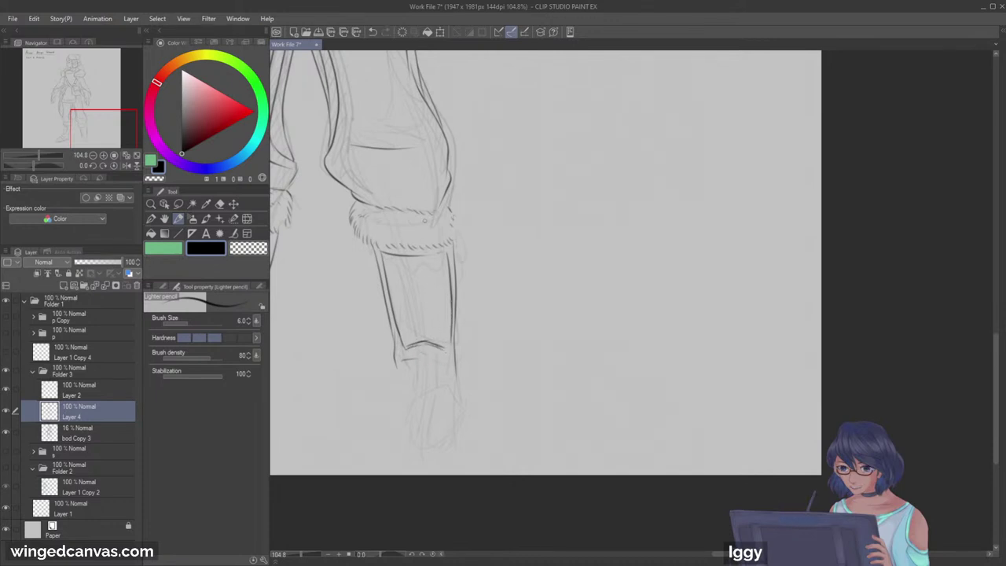
Step: Draw the centre line and upper side detail on the left boot's shin guard
drag(421, 270, 420, 319)
key(ctrl+z)
drag(450, 254, 455, 275)
Step: Draw the front-facing foot of the left boot with its instep band, rounded toe and sole
mouse_move(397, 363)
mouse_down()
mouse_move(399, 380)
mouse_move(453, 378)
mouse_move(398, 385)
mouse_move(453, 390)
mouse_move(394, 417)
mouse_up()
key(ctrl+z)
key(ctrl+z)
mouse_move(396, 381)
mouse_down()
mouse_move(412, 427)
mouse_move(460, 398)
mouse_move(424, 377)
mouse_move(422, 406)
mouse_move(396, 426)
mouse_move(437, 434)
mouse_move(412, 437)
mouse_move(454, 430)
mouse_up()
key(ctrl+z)
drag(459, 397, 456, 430)
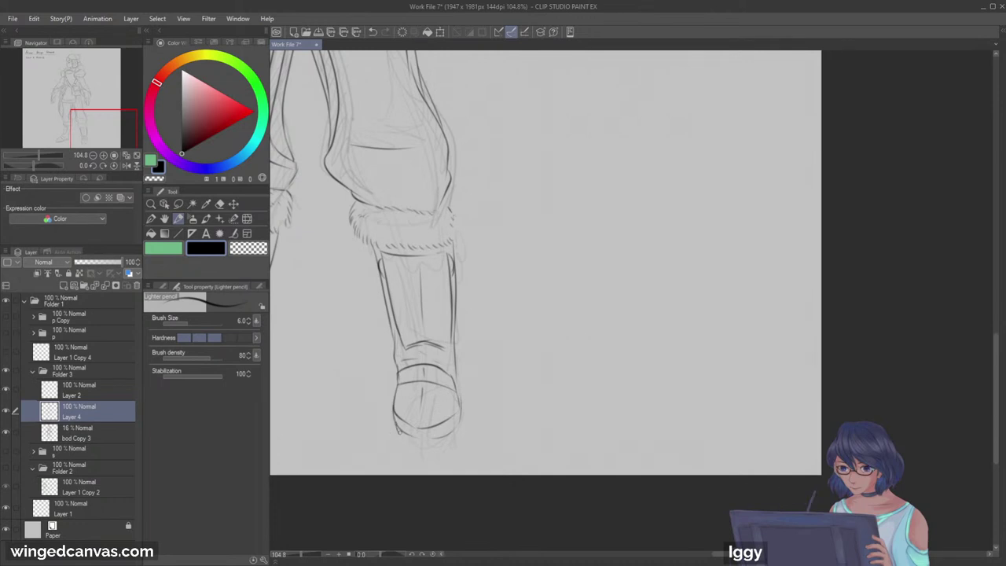
key(ctrl+z)
drag(395, 428, 426, 440)
key(ctrl+z)
drag(97, 138, 73, 137)
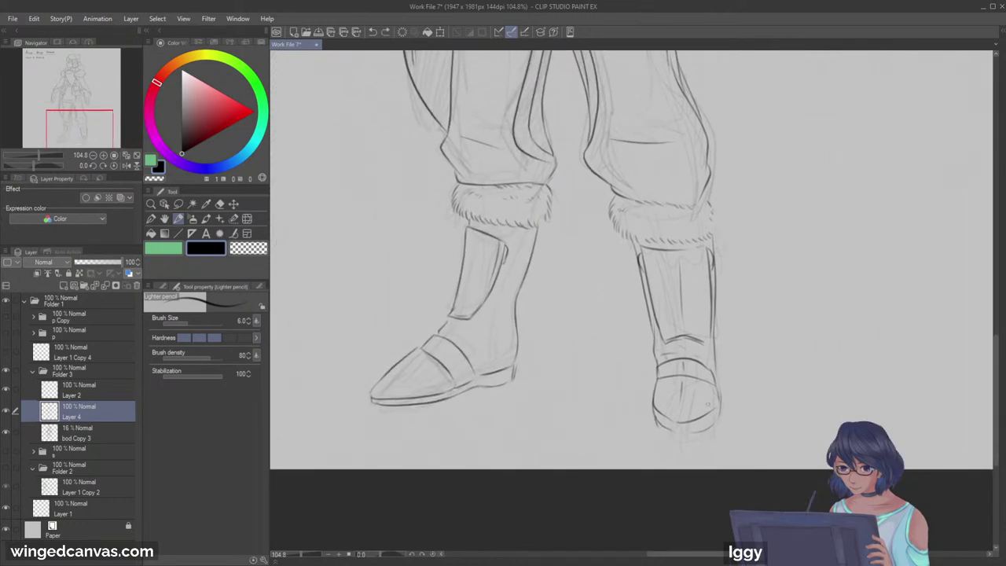
drag(715, 407, 718, 408)
Step: Hide the bod Copy 3 sketch layer and review the whole figure's line drawing
click(138, 157)
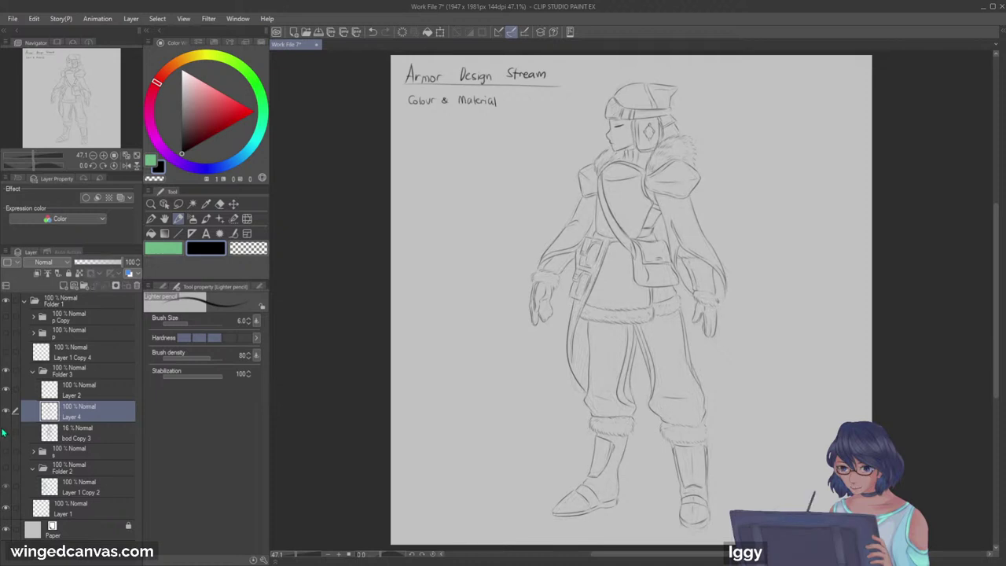
drag(61, 113, 88, 111)
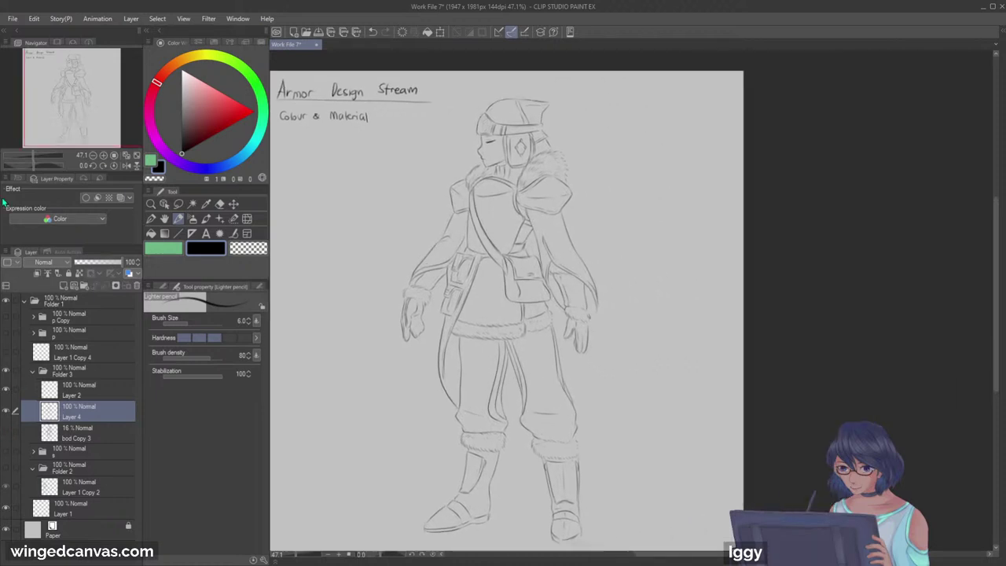
click(151, 204)
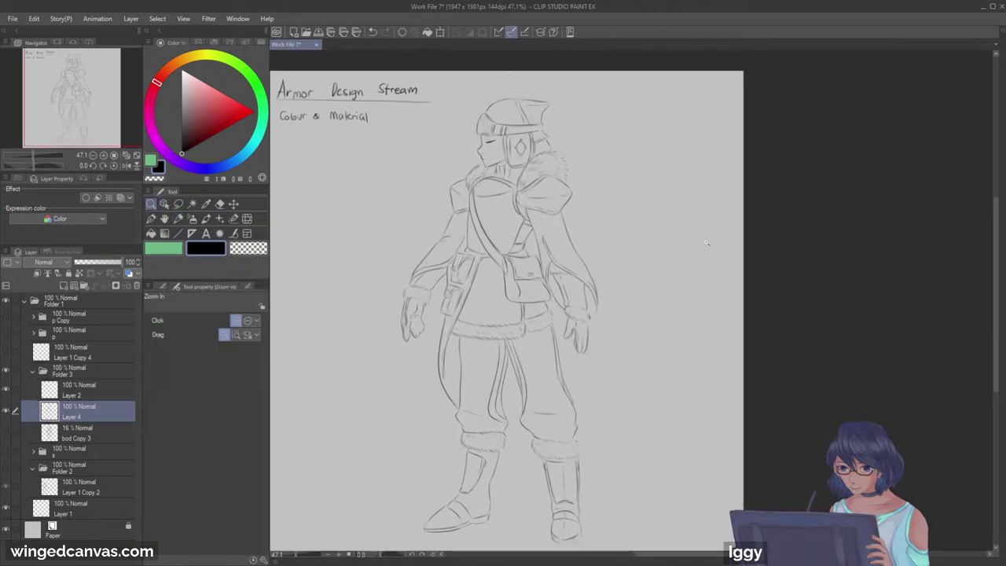
click(682, 234)
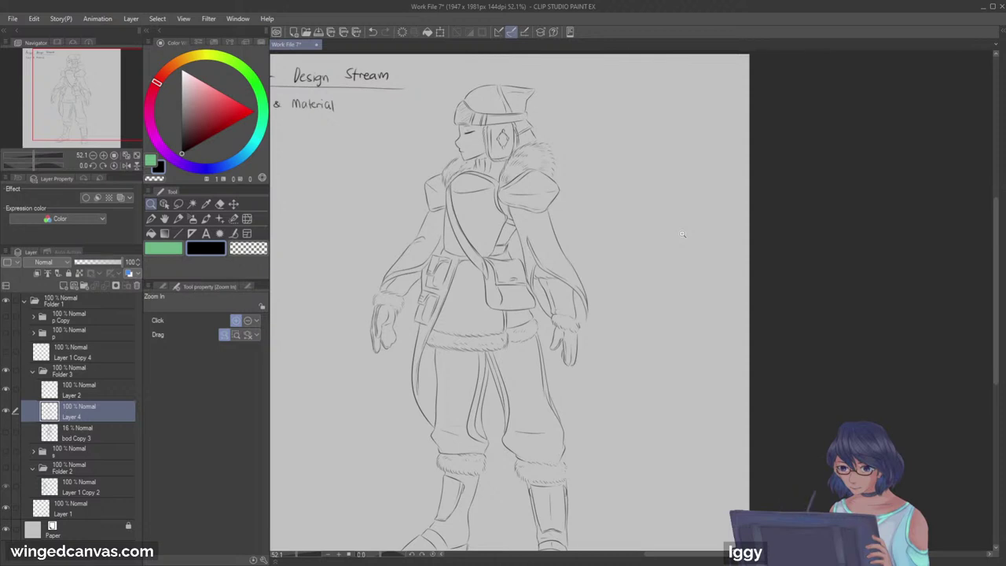
Step: Add a fold line to the left sleeve just beneath the puffed shoulder piece
click(611, 132)
click(179, 220)
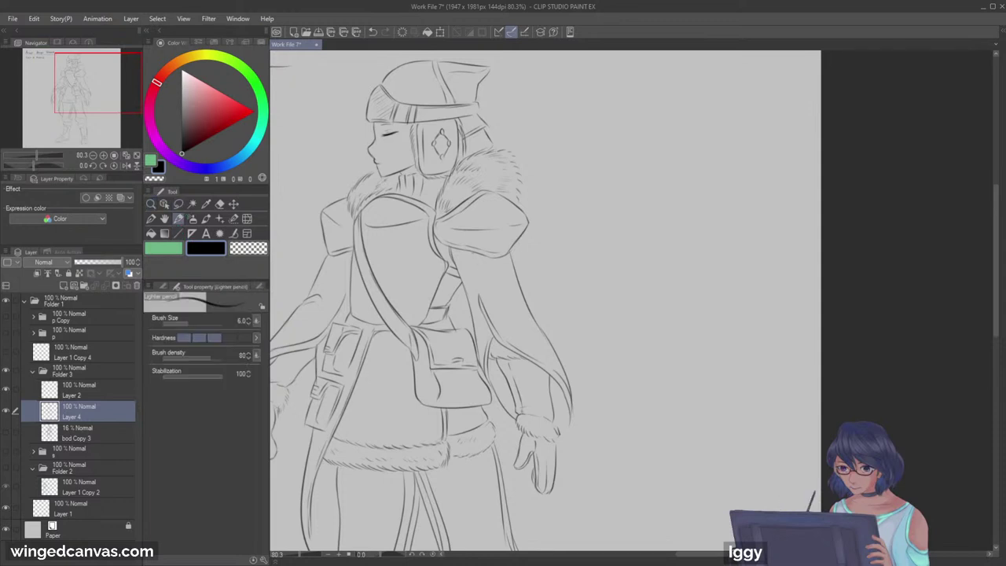
drag(475, 255, 496, 282)
mouse_move(348, 298)
mouse_down()
mouse_move(338, 321)
mouse_move(343, 301)
mouse_up()
key(ctrl+z)
click(150, 205)
drag(87, 91, 79, 88)
click(179, 218)
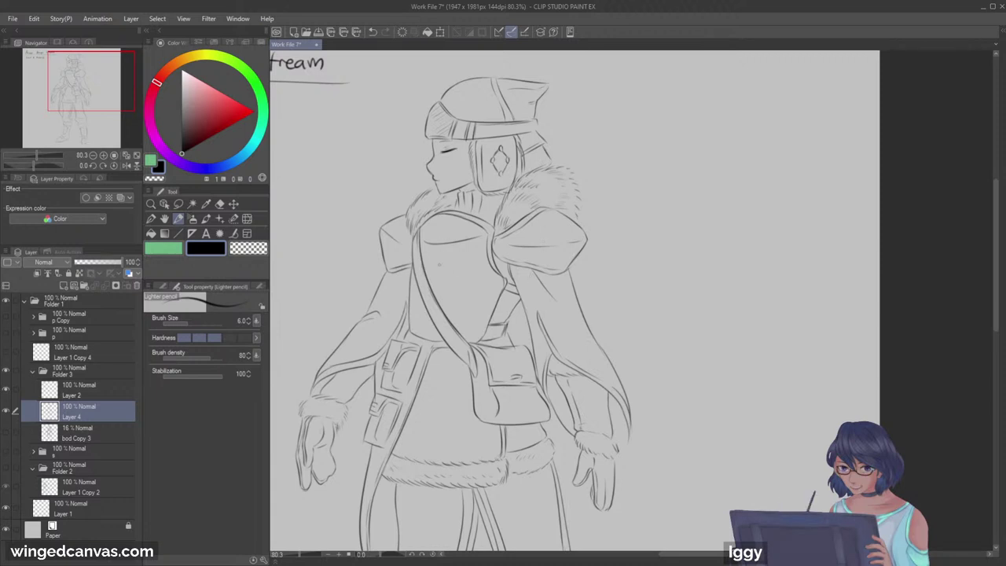
Step: Make the p Copy folder with the handwritten armor purpose notes visible beside the full figure
click(137, 156)
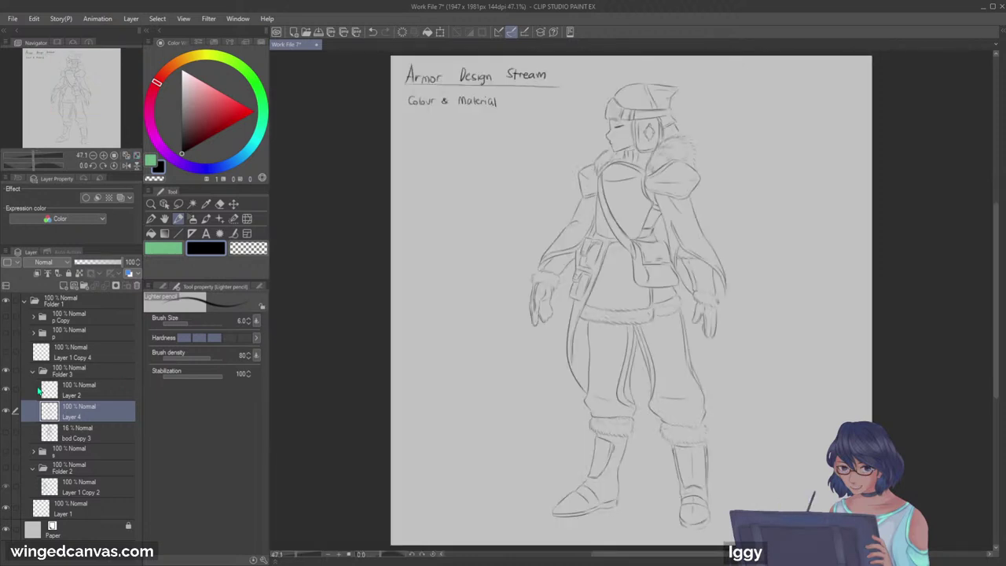
click(7, 318)
drag(82, 105, 103, 102)
click(151, 205)
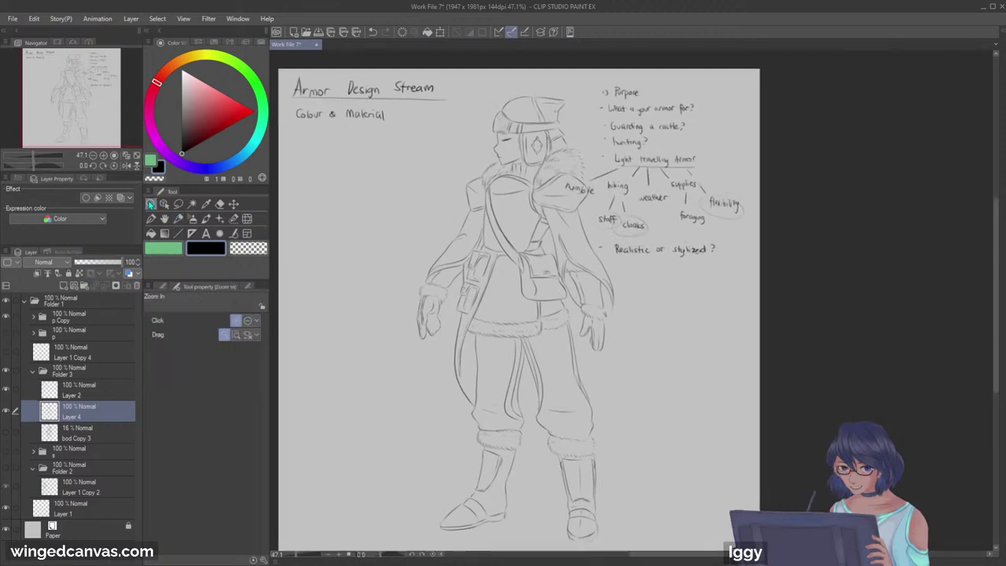
Step: Hide the p Copy folder with the handwritten notes and review the figure's line drawing on its own
click(813, 169)
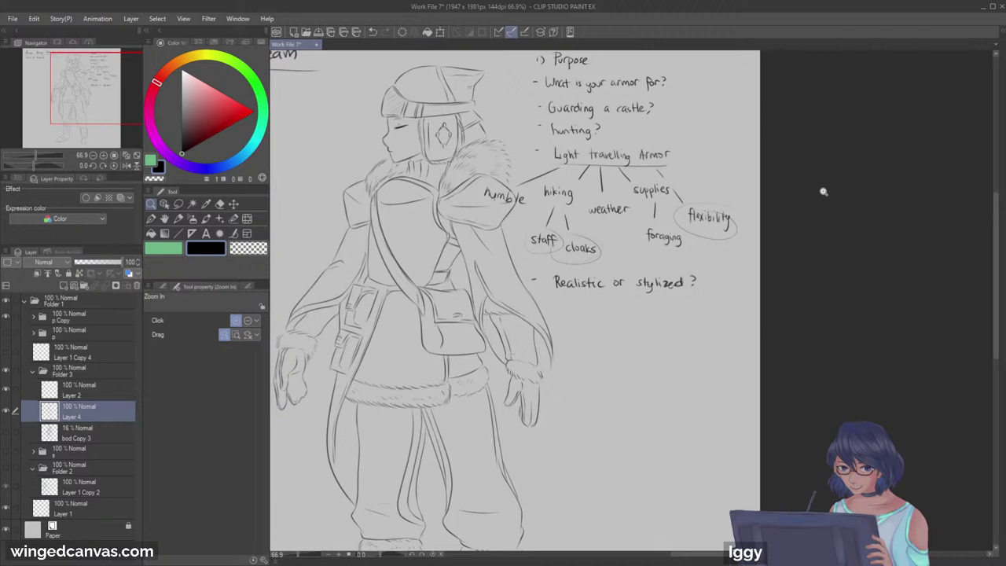
click(825, 192)
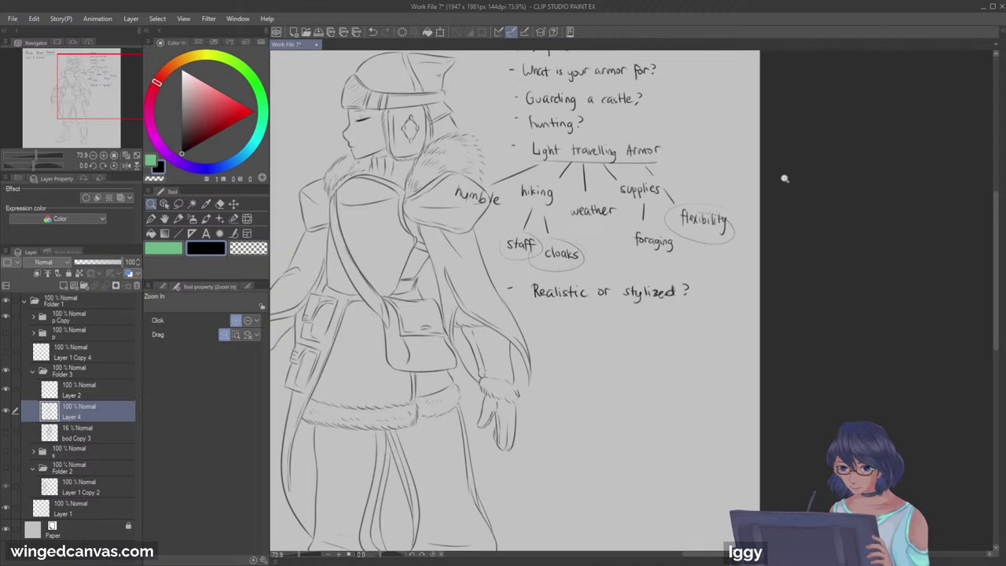
click(136, 157)
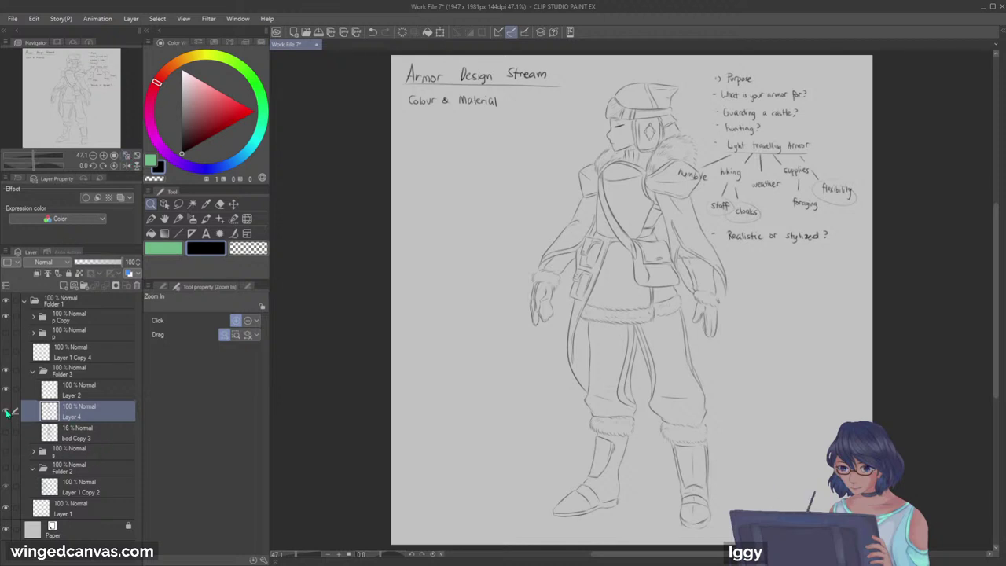
click(7, 317)
drag(73, 108, 92, 108)
click(699, 244)
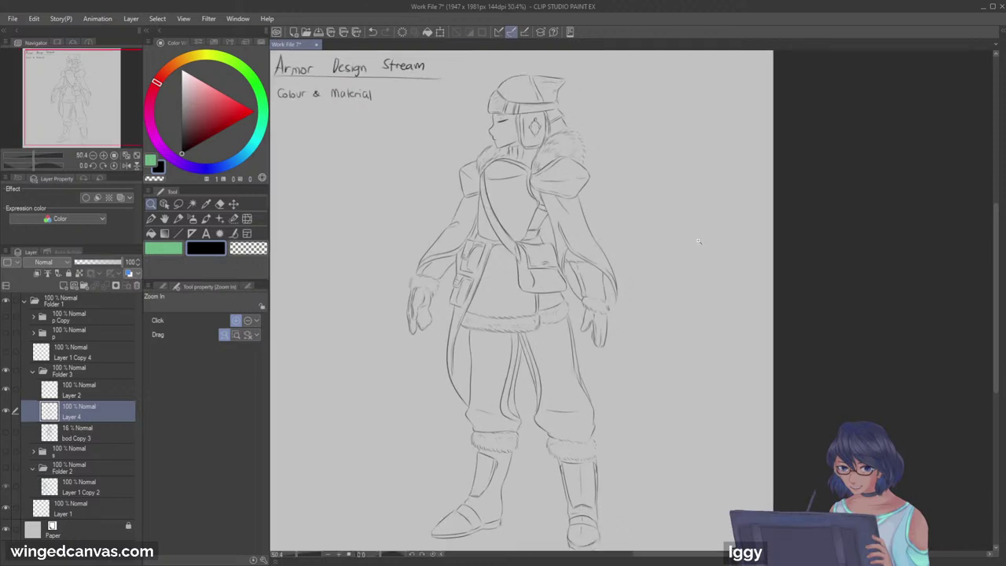
click(629, 139)
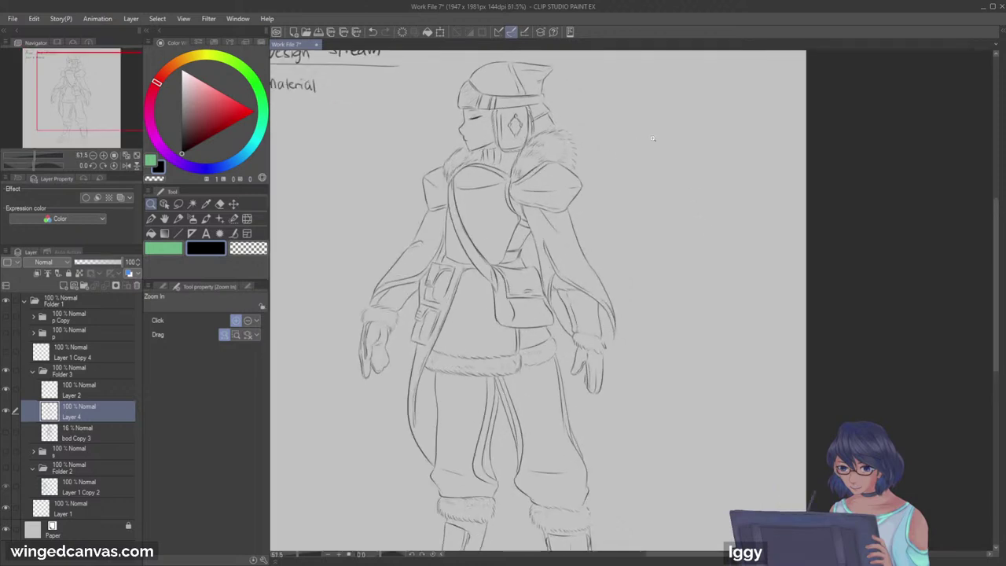
click(644, 145)
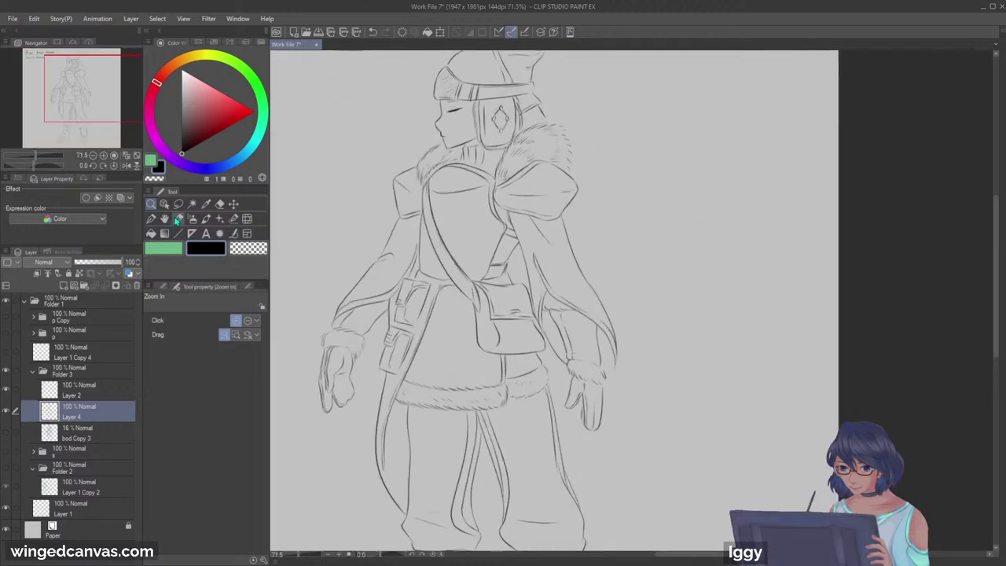
Step: Add a new layer directly above the bod Copy 3 layer, beneath the line art
click(178, 218)
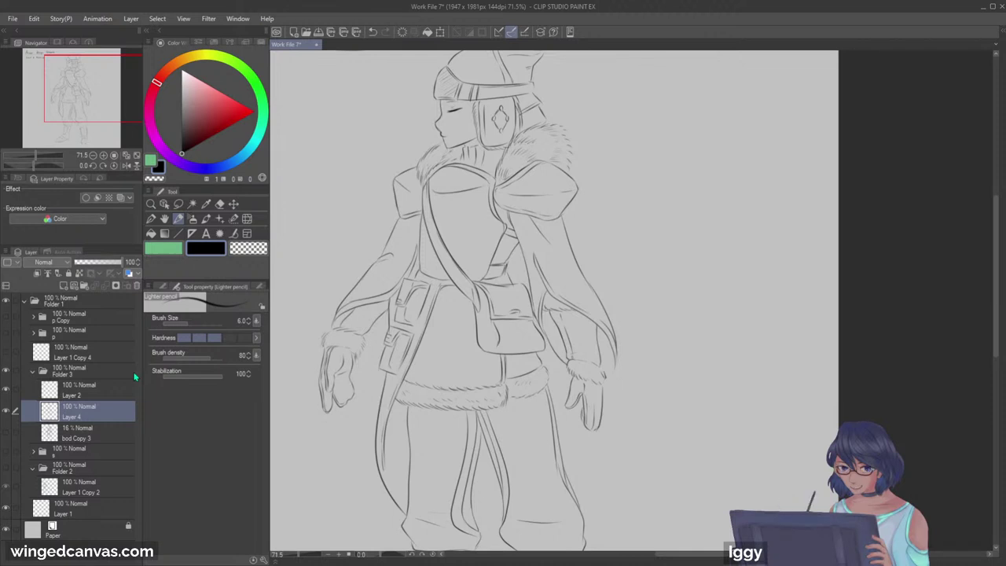
click(137, 156)
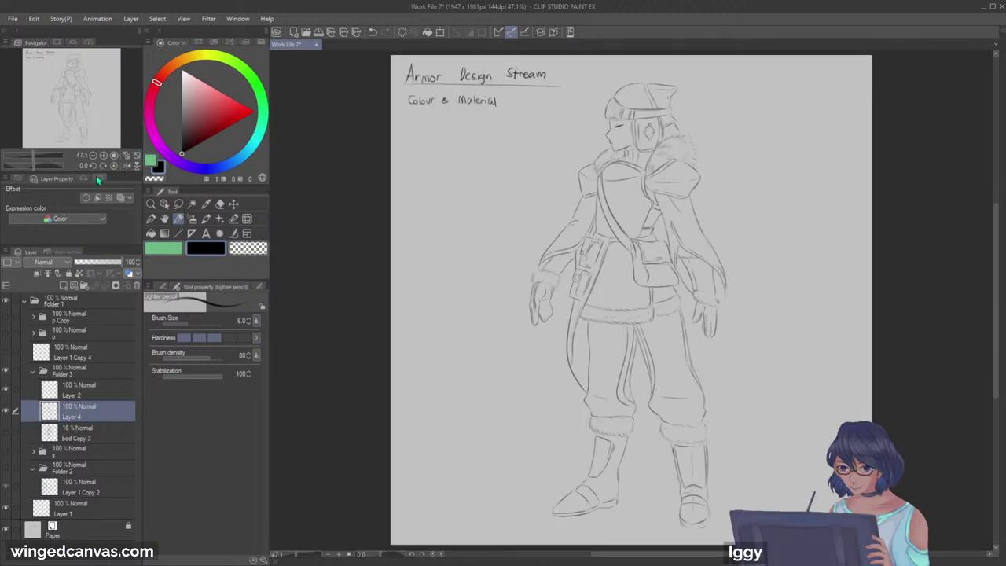
click(82, 439)
click(64, 285)
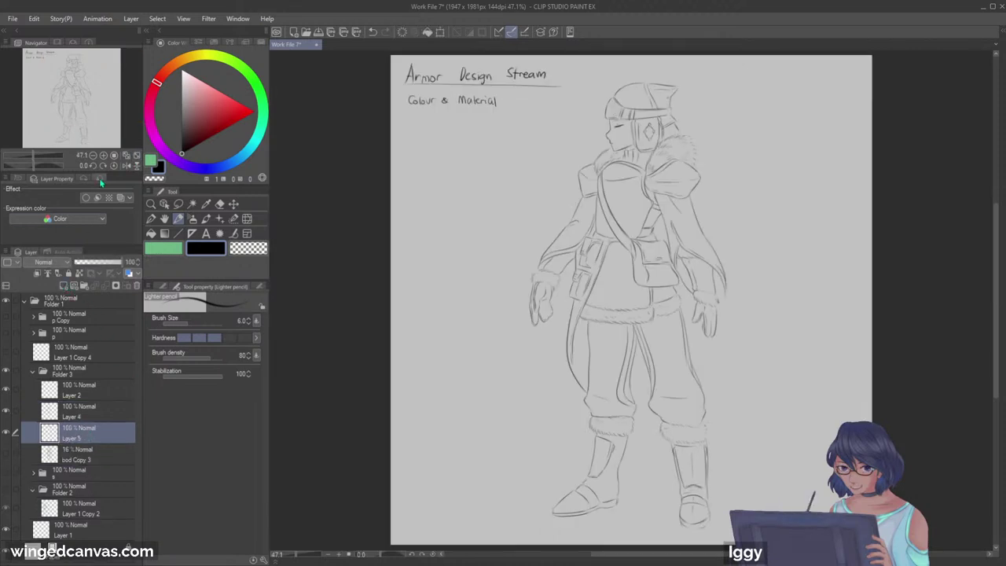
Step: Set up the Turnip pen with a neutral mid-grey colour for blocking in the figure
drag(99, 114, 128, 112)
click(151, 204)
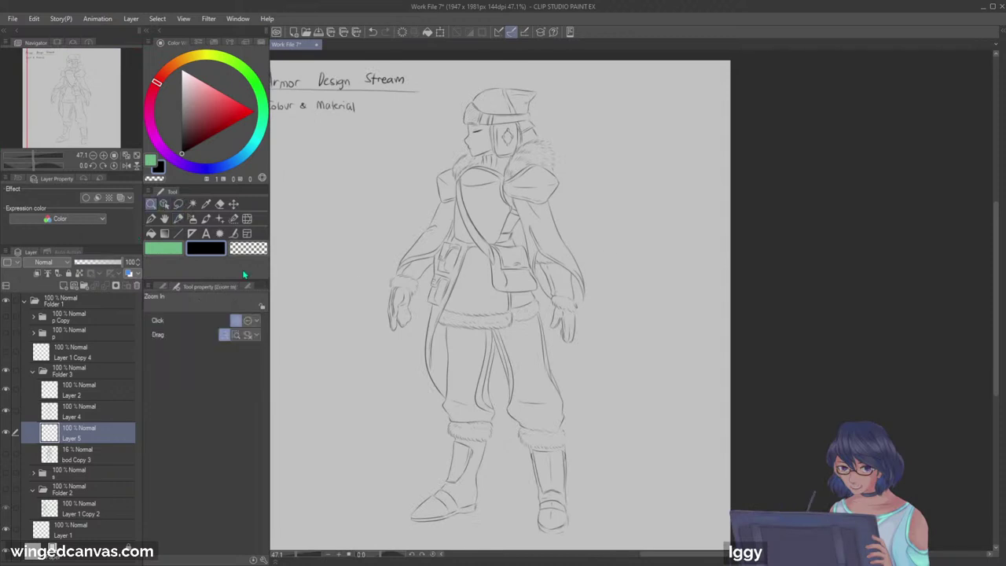
click(604, 302)
click(156, 221)
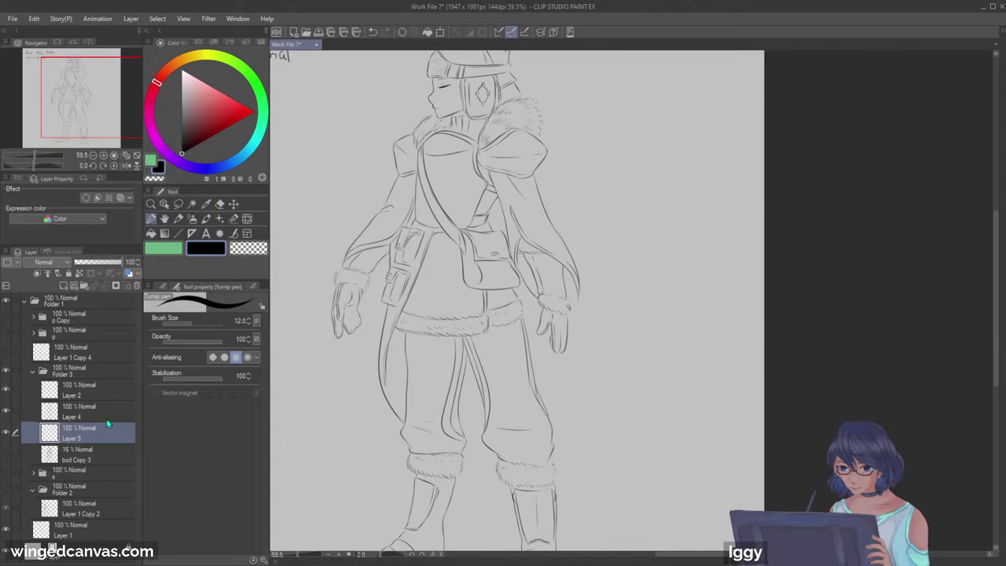
click(174, 247)
click(183, 114)
click(182, 111)
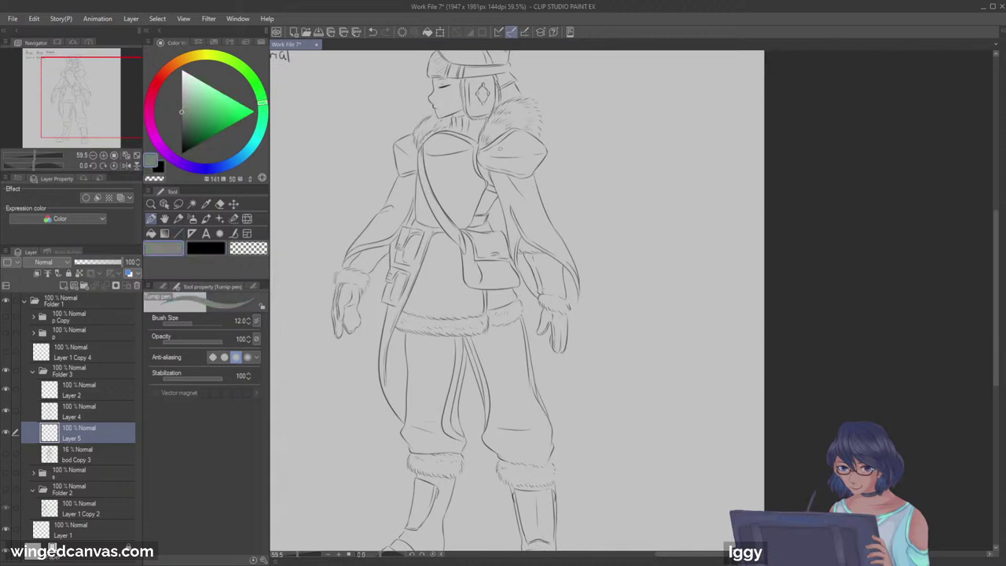
Step: Trace grey strokes along the outer edges of both sleeves and the right glove to close outline gaps
drag(337, 303, 336, 330)
drag(339, 285, 334, 315)
drag(338, 274, 335, 283)
drag(338, 273, 402, 177)
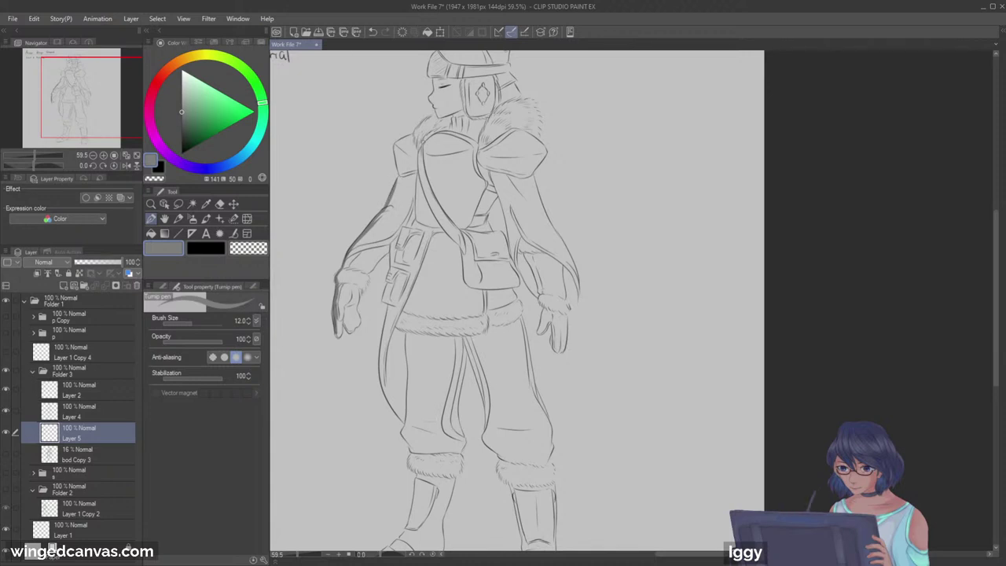
drag(579, 284, 567, 314)
Step: Close the outline gaps along both boots and the fur collar with grey strokes
drag(71, 100, 55, 117)
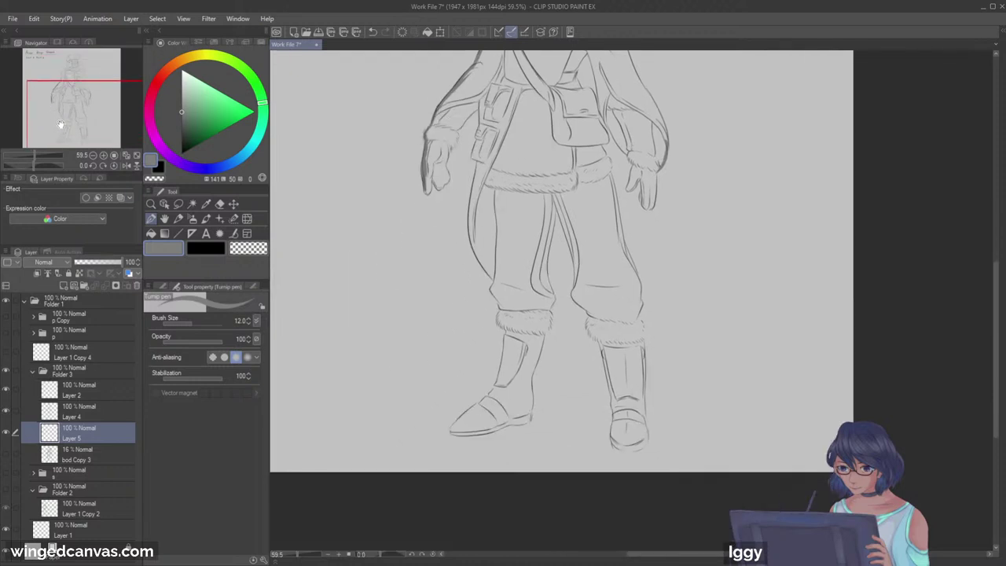
drag(499, 430, 531, 414)
mouse_move(613, 446)
mouse_down()
mouse_move(635, 454)
mouse_move(649, 435)
mouse_up()
key(ctrl+z)
drag(641, 317, 643, 367)
drag(85, 93, 91, 76)
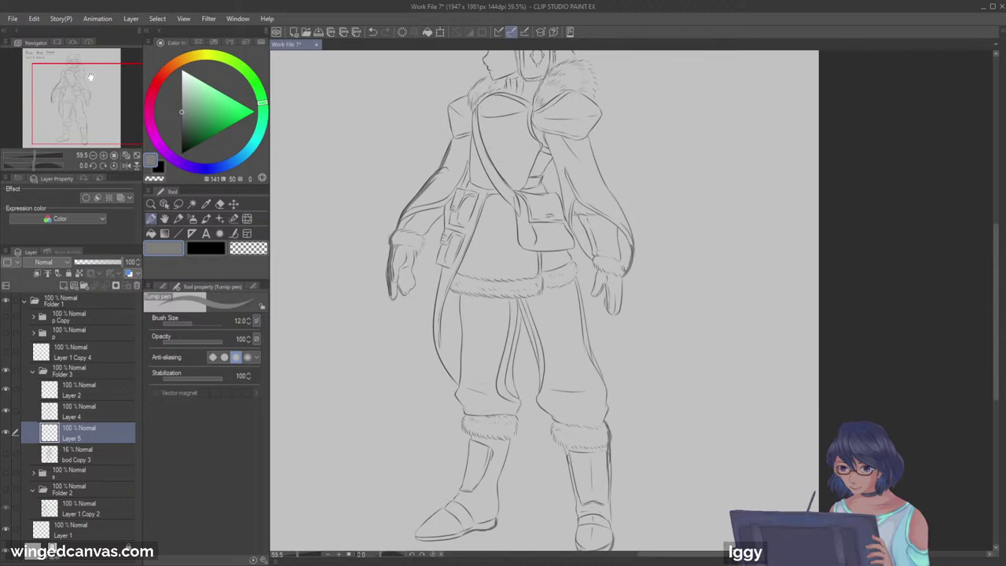
drag(79, 89, 108, 62)
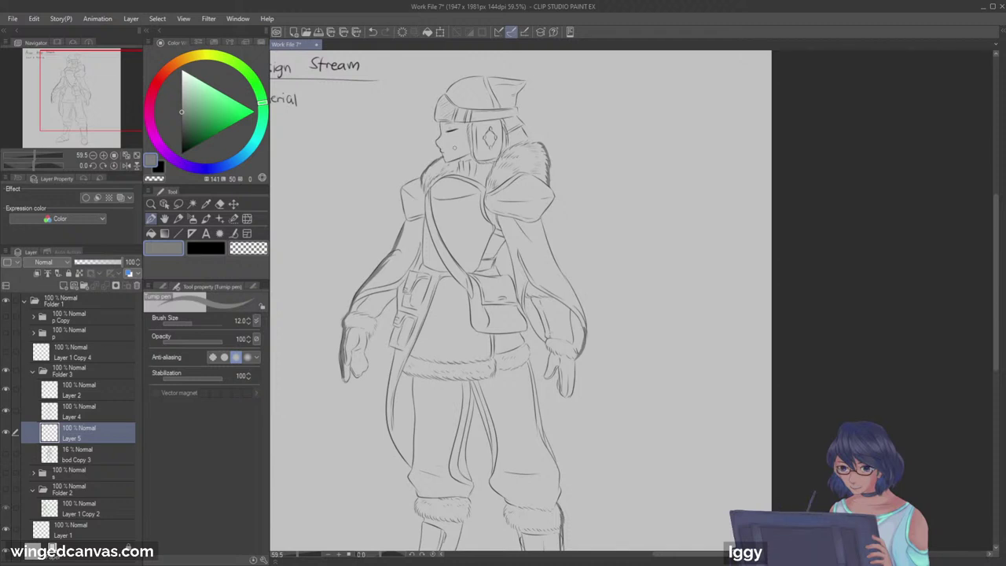
Step: Set Layer 4 as the reference layer and make Layer 5 the active layer again
click(79, 411)
click(4, 411)
click(5, 411)
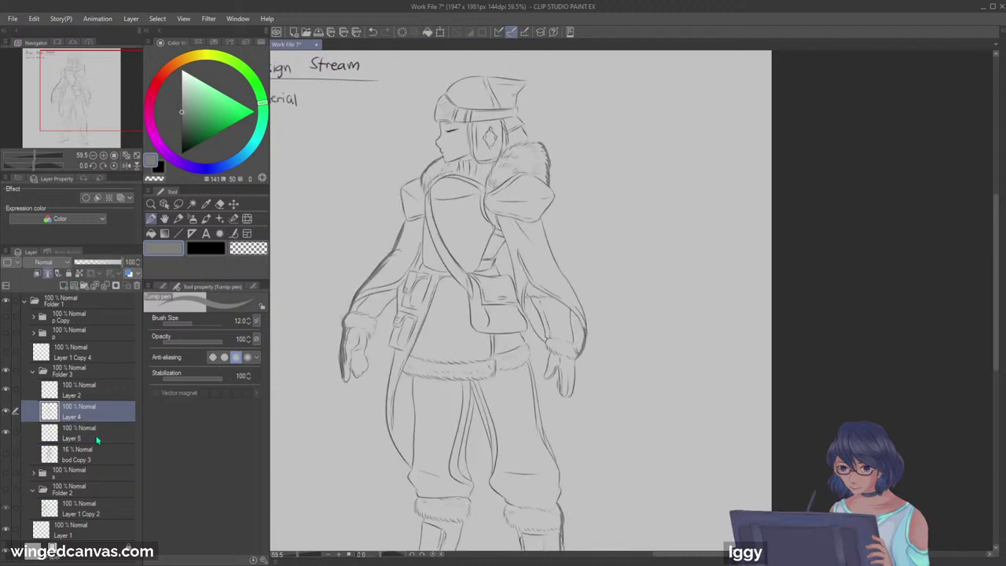
click(87, 432)
Step: Select the empty background around the figure, invert the selection, fill it with grey and deselect
click(136, 156)
click(192, 203)
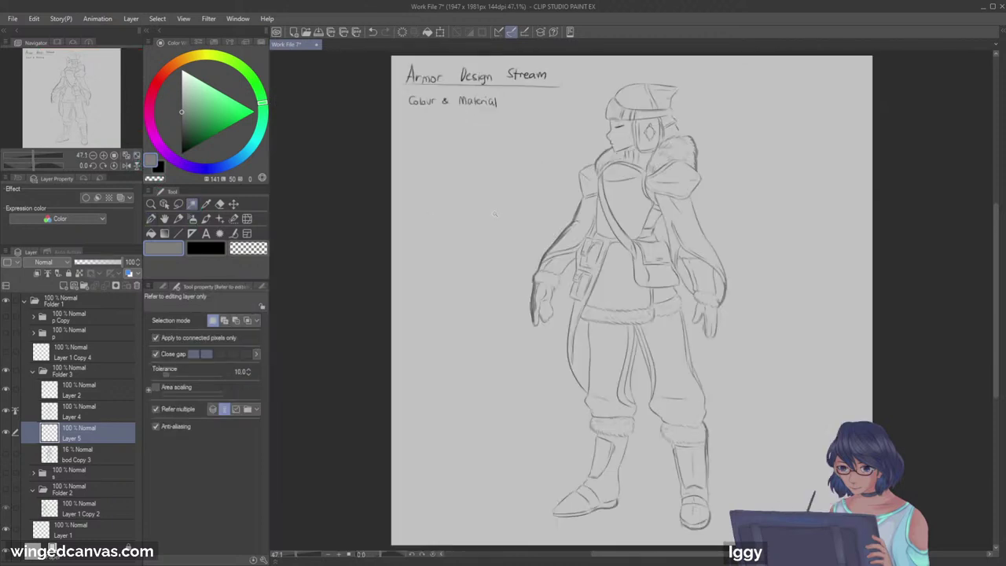
click(571, 536)
click(569, 542)
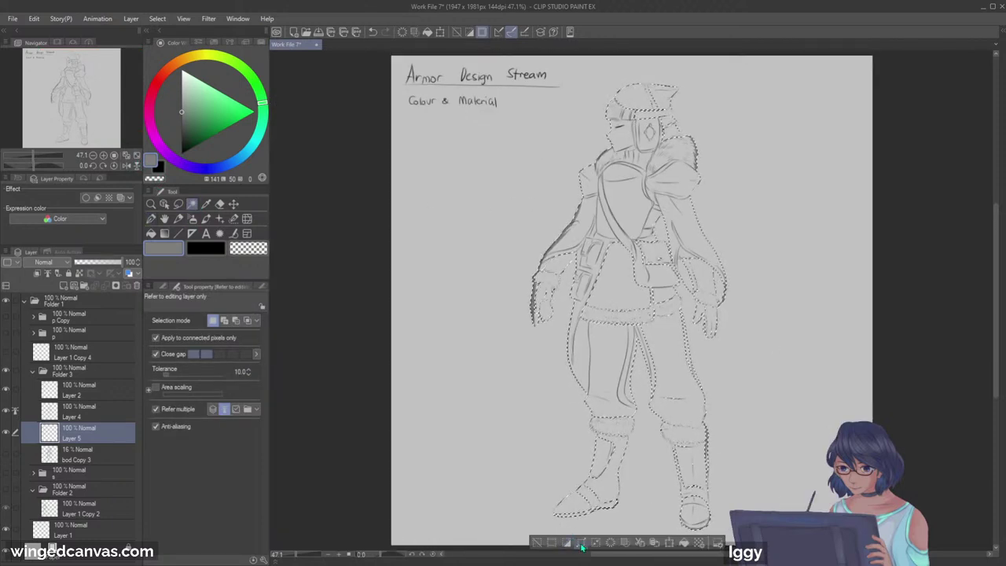
click(683, 547)
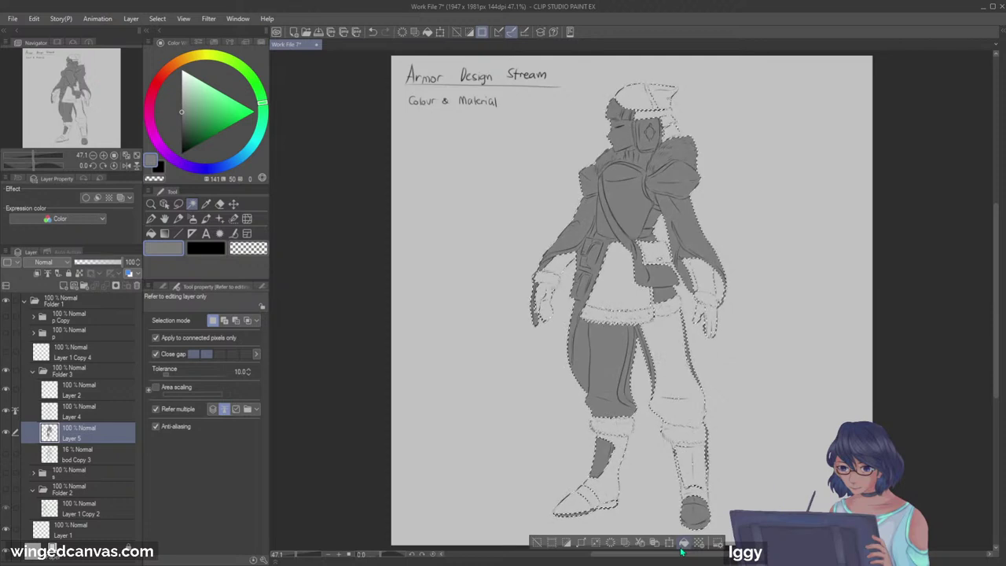
key(ctrl+d)
Step: Paint the unfilled right glove and its fur cuff grey with the Turnip pen at size 25
click(151, 204)
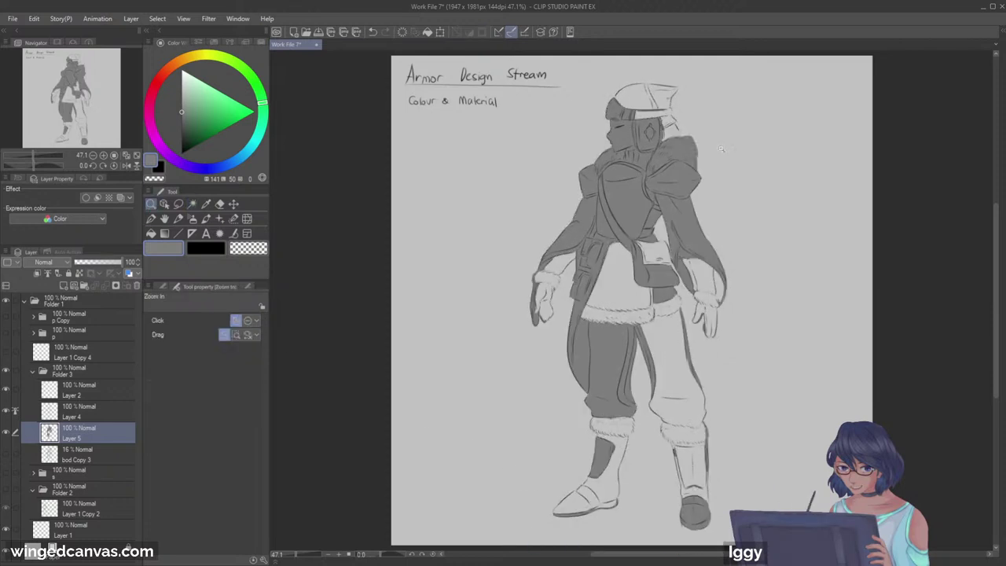
drag(746, 99, 768, 106)
click(152, 219)
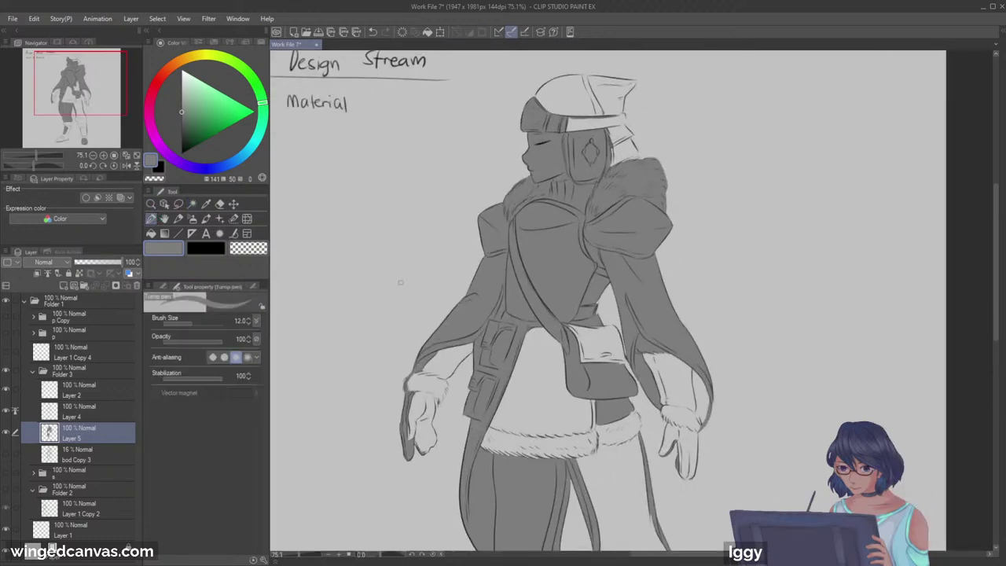
key(bracketright)
key(bracketright)
key(bracketright)
key(bracketright)
mouse_move(411, 440)
mouse_down()
mouse_move(430, 348)
mouse_move(409, 403)
mouse_move(440, 353)
mouse_move(473, 332)
mouse_move(432, 383)
mouse_move(439, 370)
mouse_move(439, 392)
mouse_move(442, 371)
mouse_move(431, 379)
mouse_move(418, 430)
mouse_move(431, 451)
mouse_up()
key(bracketright)
key(bracketright)
key(bracketleft)
drag(431, 403, 433, 437)
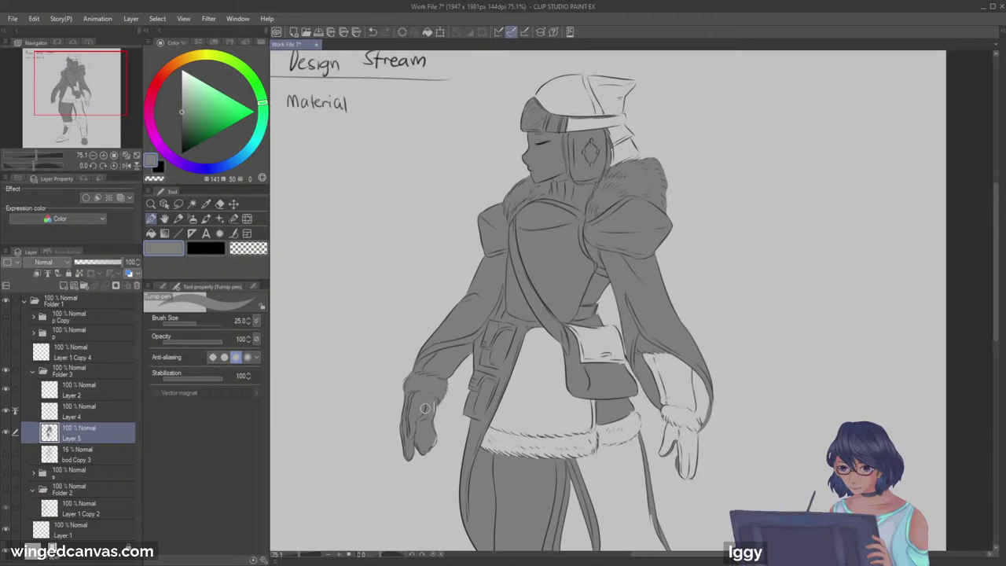
Step: Paint the unfilled tunic front, its fur hem and the satchel flap grey, using a pen size of up to 40
key(bracketleft)
key(bracketleft)
key(bracketright)
key(bracketright)
key(bracketright)
key(bracketright)
key(bracketright)
key(bracketright)
mouse_move(537, 329)
mouse_down()
mouse_move(485, 446)
mouse_move(528, 489)
mouse_move(531, 446)
mouse_move(558, 373)
mouse_move(563, 448)
mouse_move(571, 350)
mouse_move(591, 389)
mouse_move(596, 269)
mouse_up()
key(bracketleft)
key(bracketleft)
mouse_move(582, 315)
mouse_down()
mouse_move(600, 359)
mouse_move(599, 279)
mouse_up()
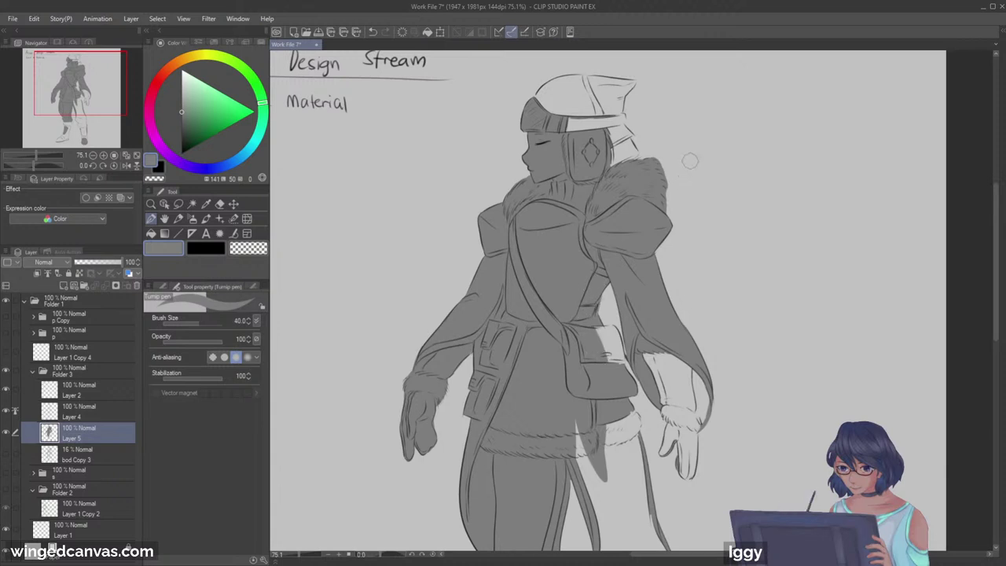
mouse_move(613, 350)
mouse_down()
mouse_move(587, 331)
mouse_move(610, 340)
mouse_move(623, 330)
mouse_move(589, 335)
mouse_move(613, 328)
mouse_move(613, 367)
mouse_move(604, 337)
mouse_move(604, 400)
mouse_up()
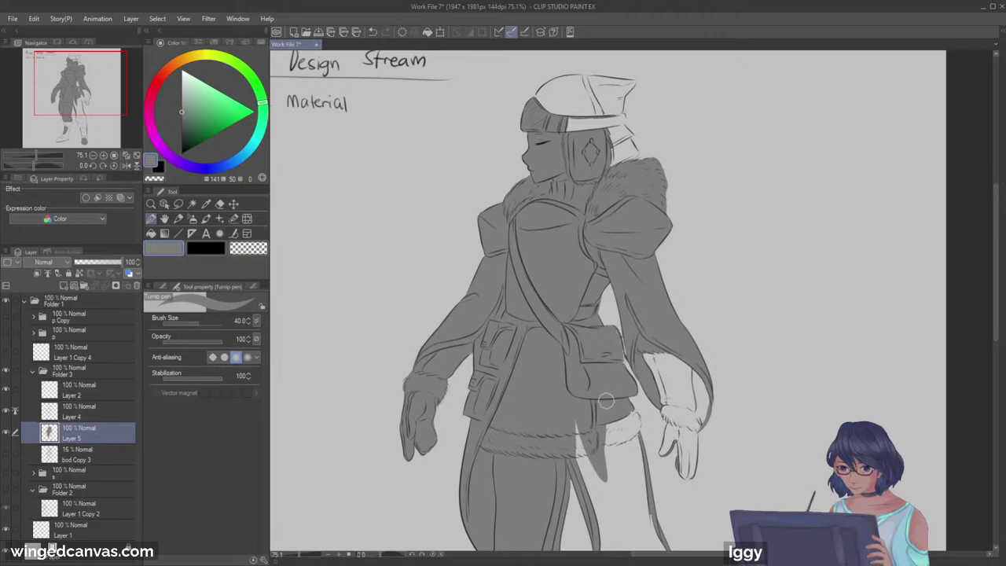
Step: Paint the left forearm, fur cuff and glove grey, working up to the finger outlines at pen size 25
drag(78, 115, 89, 98)
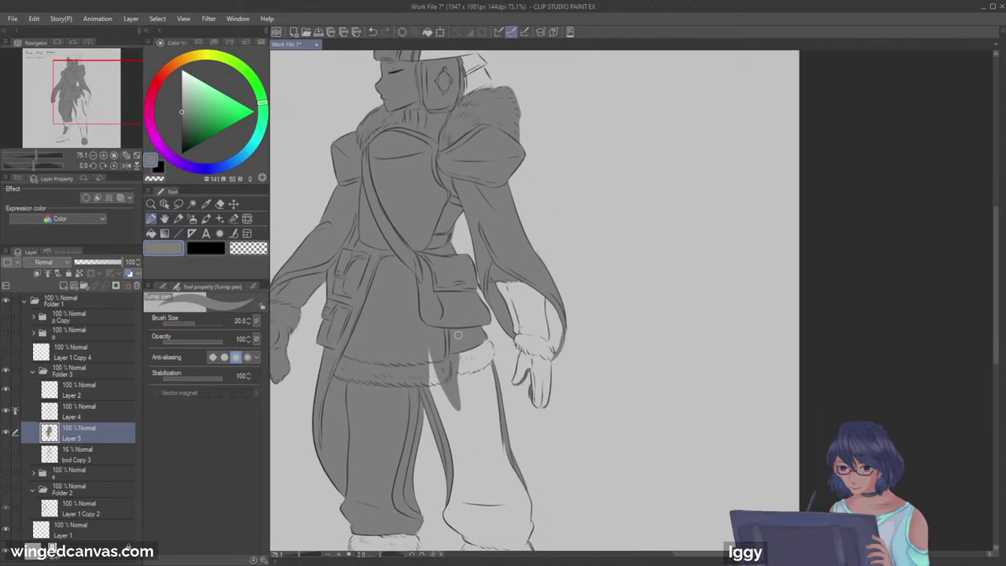
key(bracketright)
key(bracketright)
key(bracketleft)
key(bracketleft)
mouse_move(523, 352)
mouse_down()
mouse_move(502, 290)
mouse_move(506, 211)
mouse_move(510, 290)
mouse_move(520, 306)
mouse_move(514, 271)
mouse_move(541, 360)
mouse_move(542, 292)
mouse_move(546, 353)
mouse_move(555, 327)
mouse_move(546, 356)
mouse_move(528, 340)
mouse_move(534, 347)
mouse_move(518, 376)
mouse_move(524, 322)
mouse_move(537, 376)
mouse_up()
key(bracketright)
key(bracketright)
key(bracketleft)
key(bracketleft)
key(bracketleft)
key(bracketleft)
key(bracketleft)
key(bracketright)
key(bracketright)
key(ctrl+z)
key(bracketleft)
key(bracketleft)
key(bracketright)
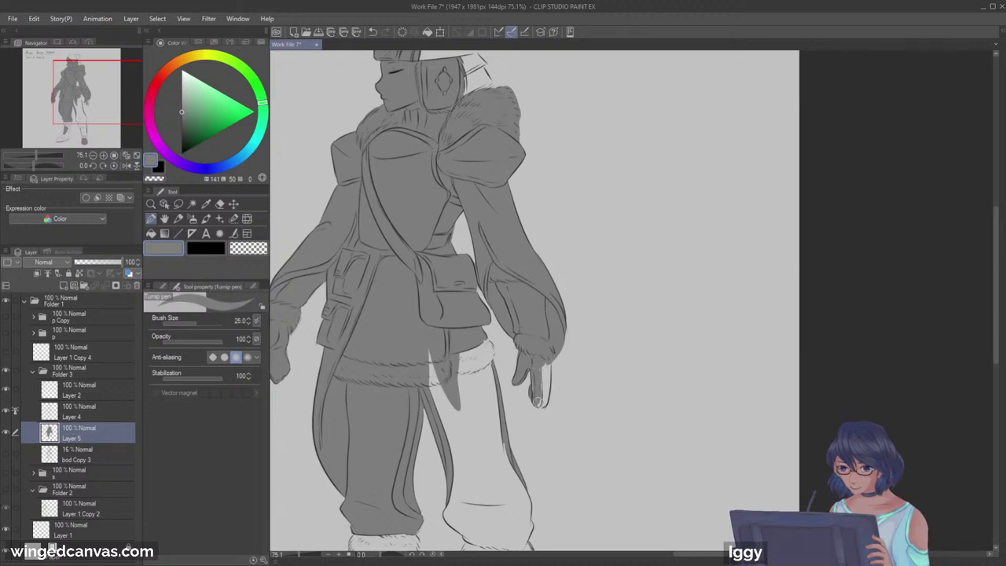
mouse_move(541, 393)
mouse_down()
mouse_move(540, 398)
mouse_move(547, 338)
mouse_move(547, 384)
mouse_up()
Step: Close the outline gaps at the left hip, knee, boot cuff and inner boot edge with grey strokes
drag(90, 96, 79, 113)
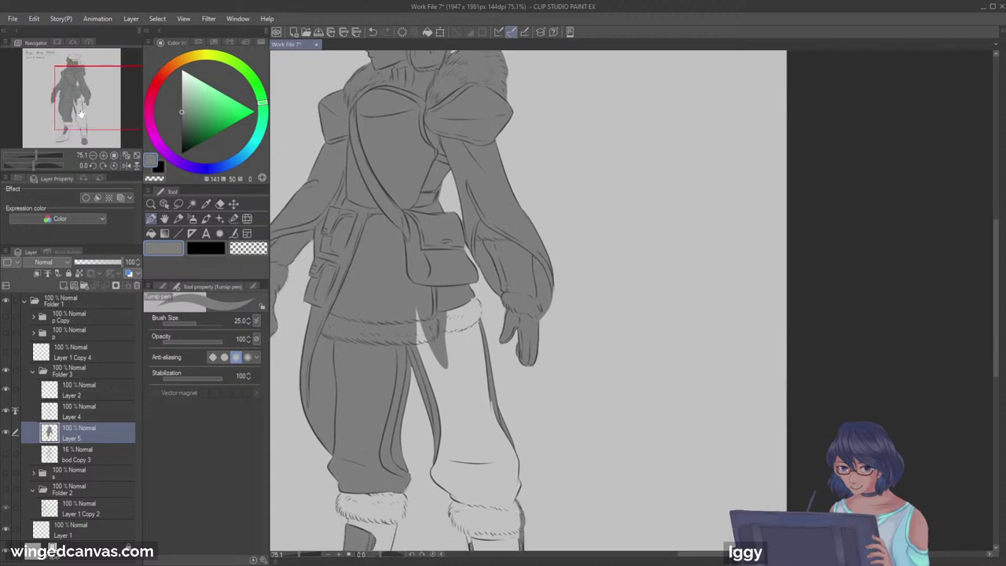
mouse_move(470, 293)
mouse_down()
mouse_move(476, 220)
mouse_move(479, 327)
mouse_move(466, 291)
mouse_up()
drag(101, 95, 104, 105)
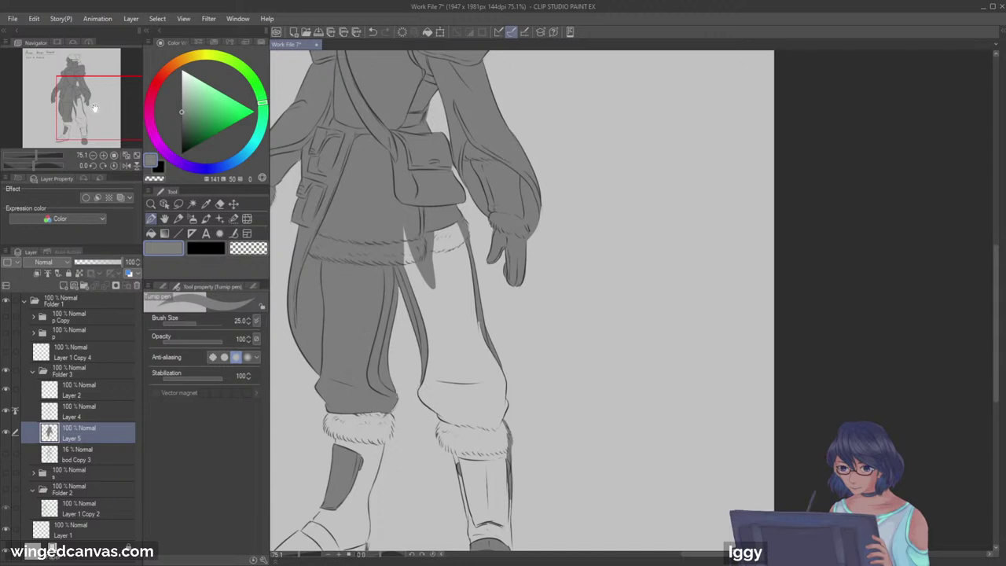
drag(113, 100, 111, 105)
drag(451, 335, 474, 382)
key(ctrl+z)
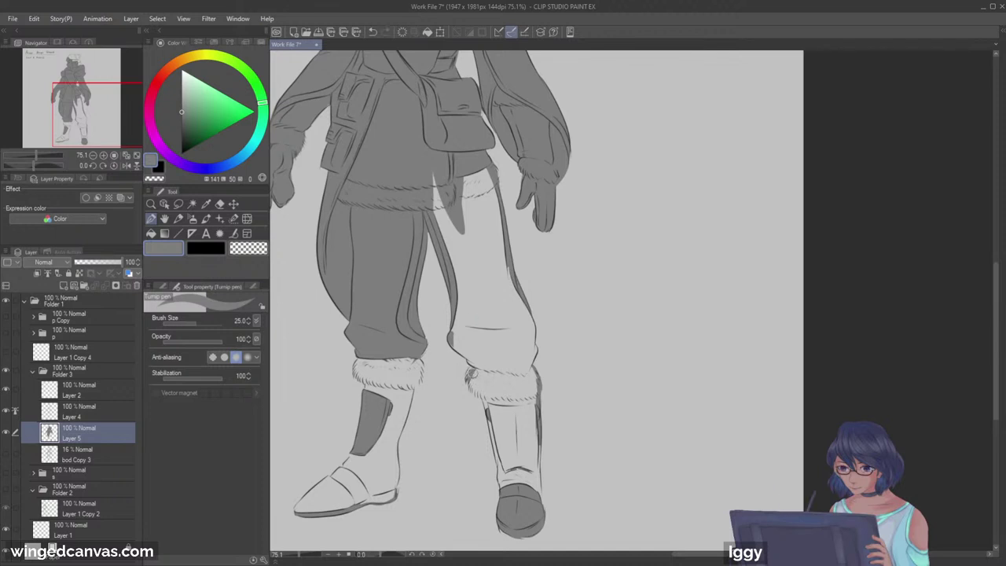
mouse_move(470, 368)
mouse_down()
mouse_move(483, 404)
mouse_move(502, 402)
mouse_move(484, 407)
mouse_move(504, 500)
mouse_move(483, 424)
mouse_move(501, 485)
mouse_up()
key(ctrl+z)
drag(495, 433, 501, 476)
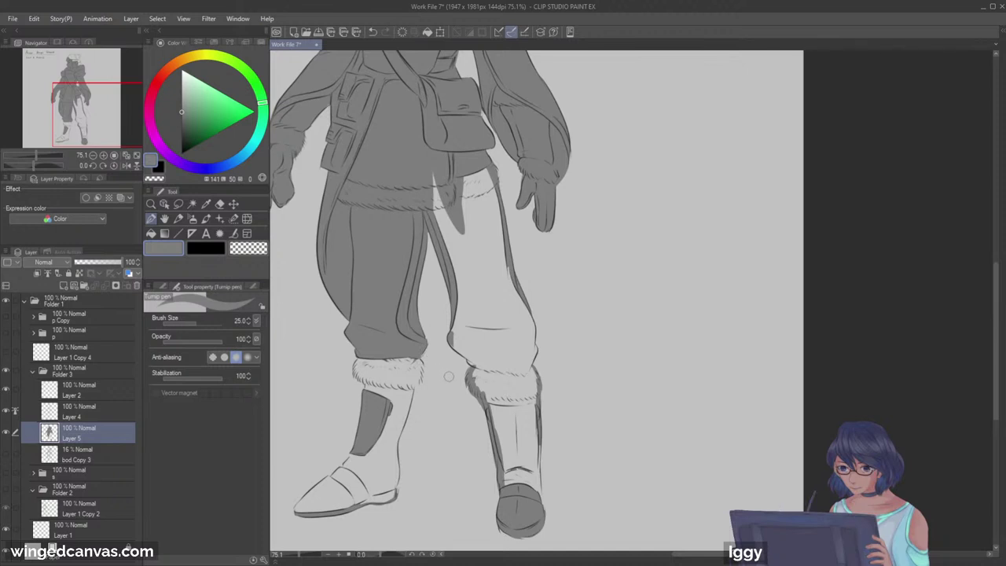
Step: Outline the right boot and its fur cuff in grey, and fill their enclosed areas with the same grey
drag(300, 512, 339, 470)
drag(344, 467, 352, 456)
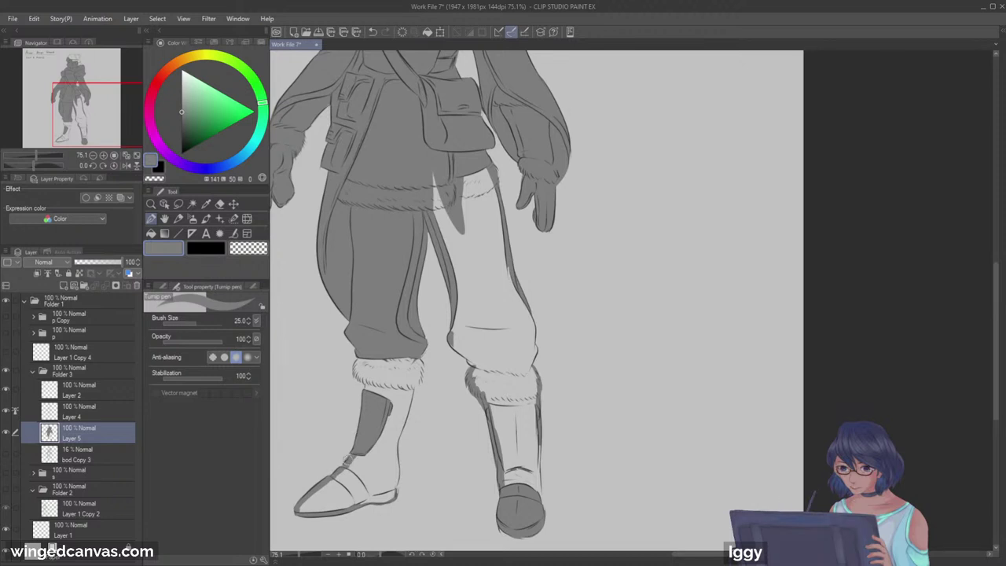
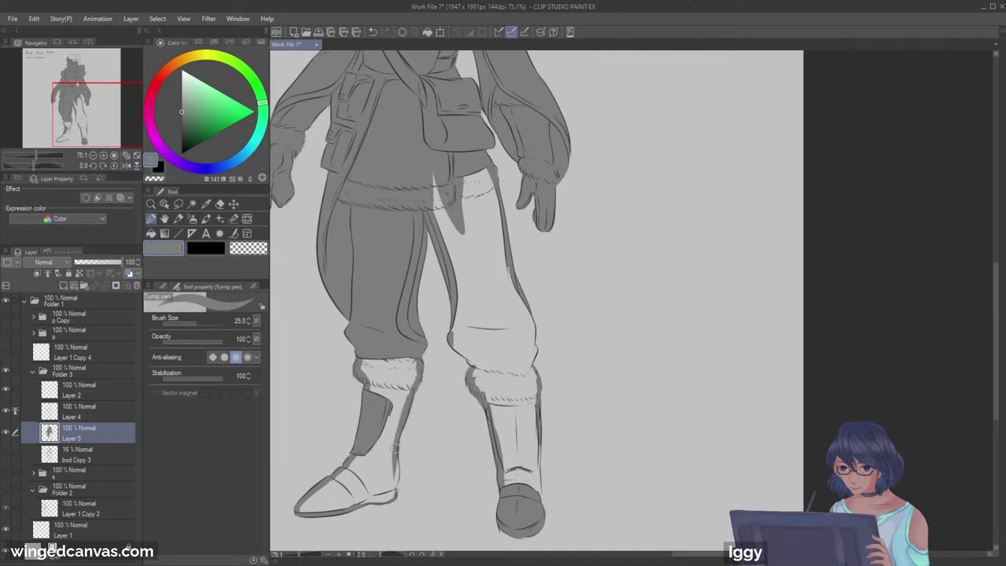
key(g)
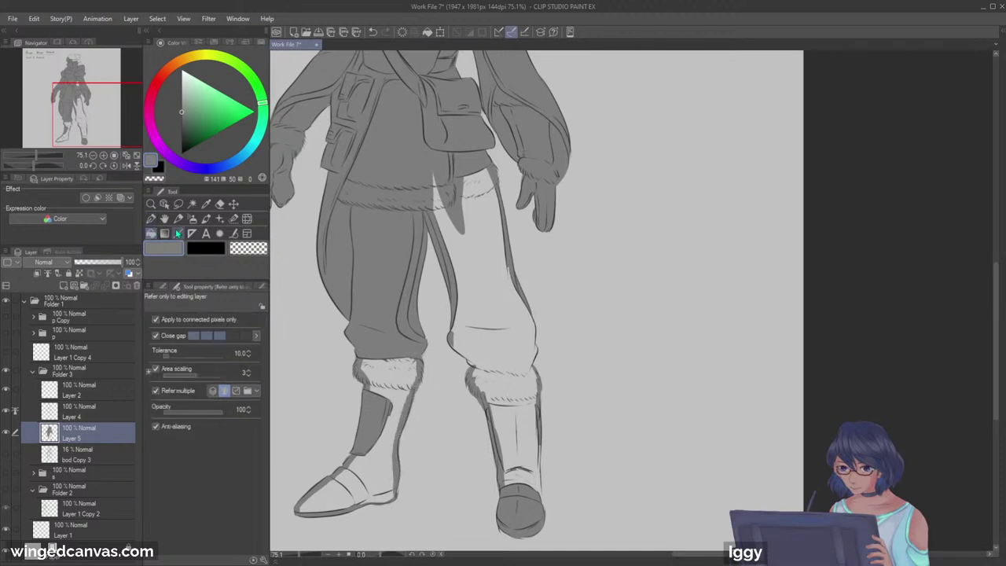
click(389, 409)
click(339, 494)
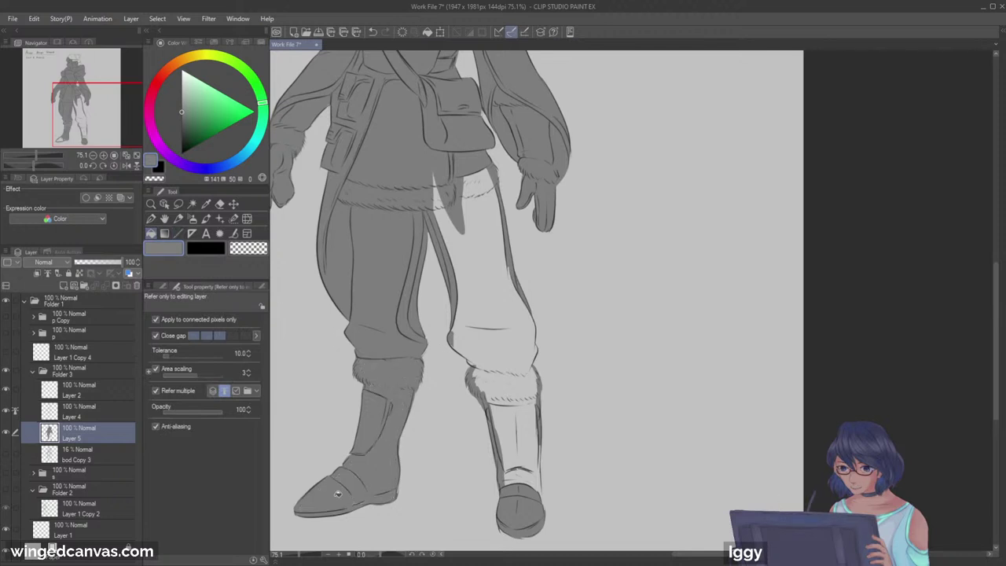
Step: Close the gap at the unfilled knee with the pen at size 20, and fill that trouser leg and boot grey
key(p)
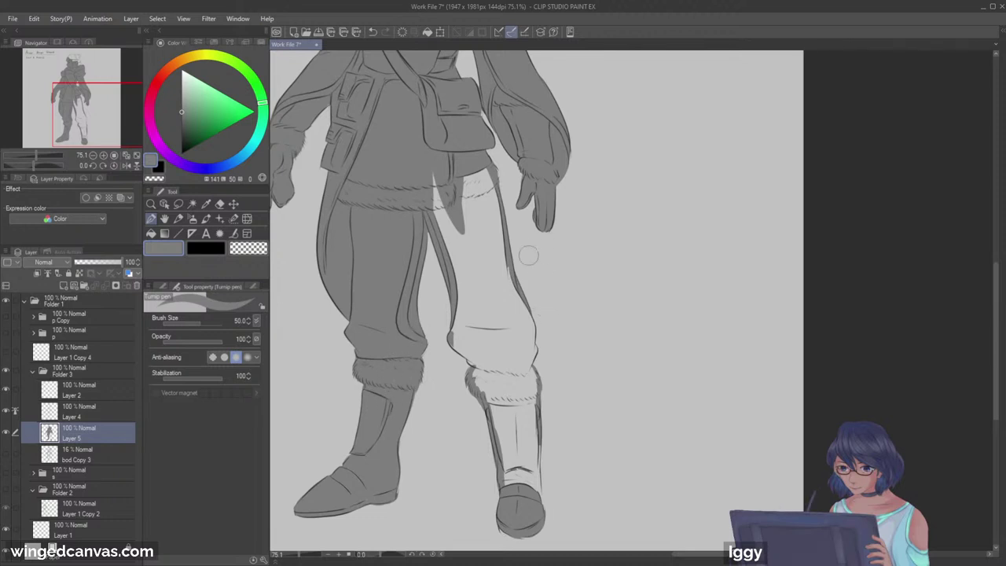
key(bracketleft)
key(bracketleft)
key(bracketleft)
key(bracketleft)
drag(457, 347, 472, 365)
key(g)
click(479, 211)
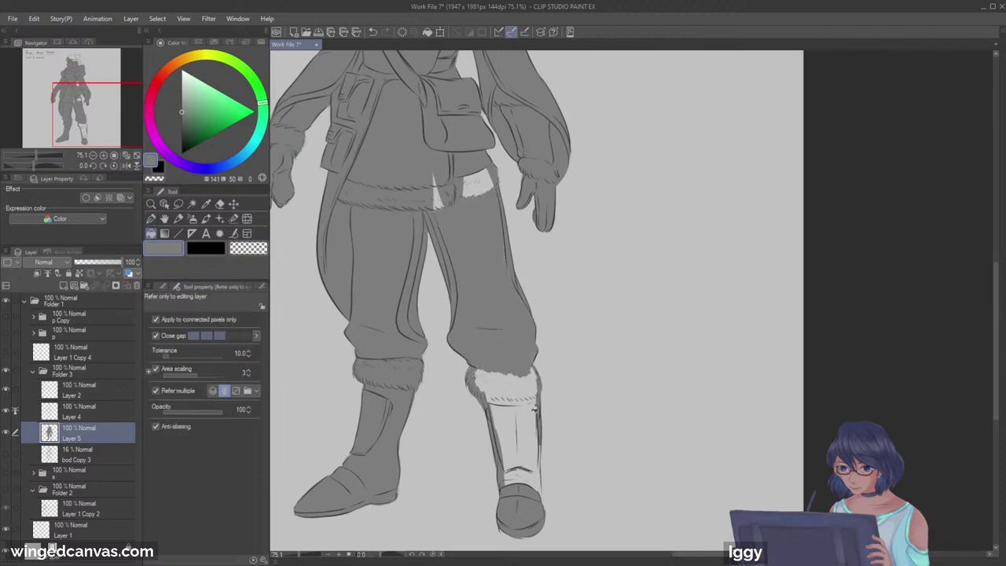
click(527, 424)
Step: Paint over the remaining unfilled spots in the boot and tunic hem in grey, with a pen size of up to 60
click(151, 219)
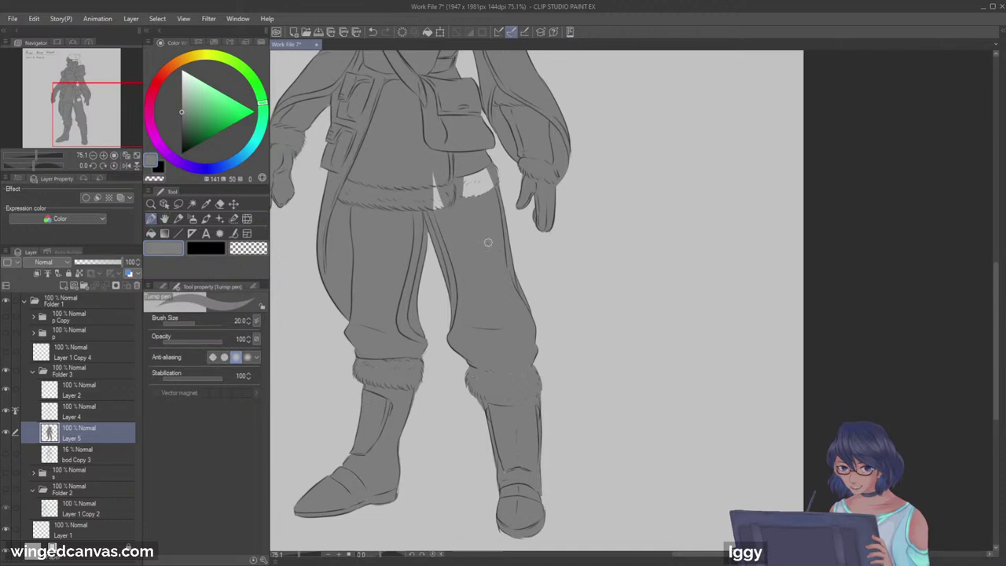
key(bracketright)
key(bracketright)
mouse_move(511, 488)
mouse_down()
mouse_move(522, 491)
mouse_move(507, 405)
mouse_up()
key(bracketleft)
key(bracketright)
key(bracketright)
key(bracketright)
key(bracketright)
mouse_move(444, 227)
mouse_down()
mouse_move(443, 157)
mouse_move(470, 187)
mouse_move(484, 236)
mouse_up()
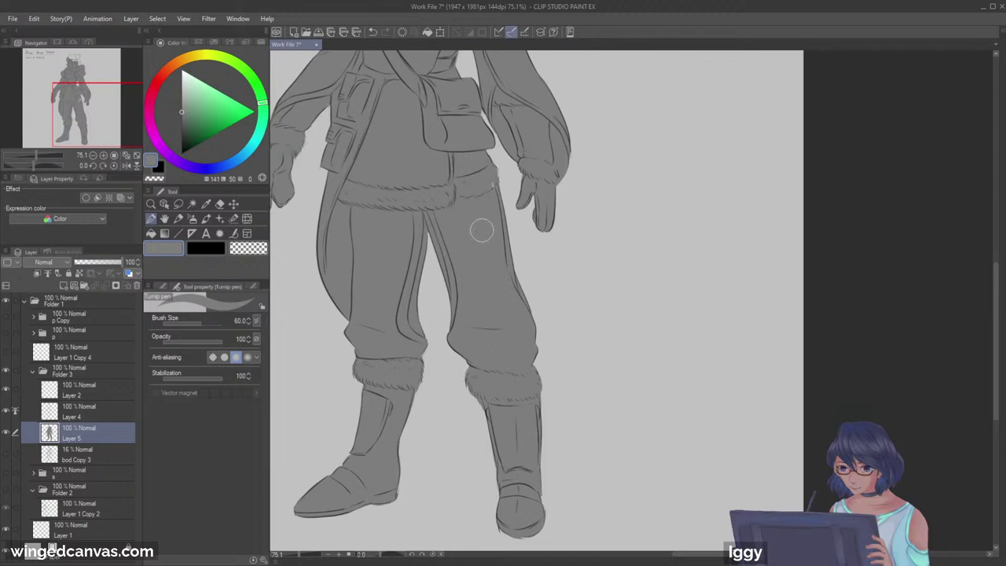
Step: Outline the hat and the hair behind the ear in grey at pen size 15, closing the open edges
key(bracketleft)
key(bracketleft)
drag(83, 127, 85, 105)
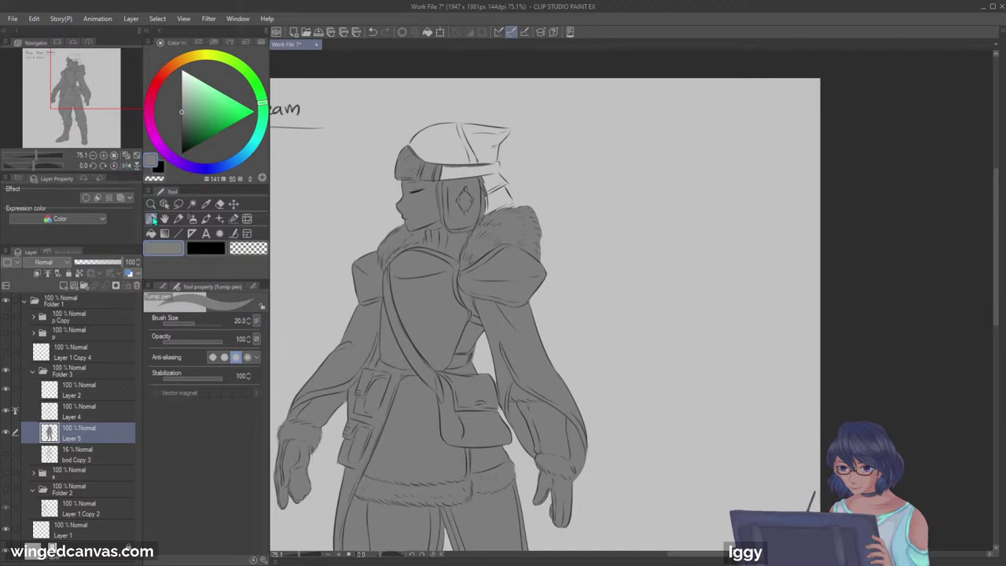
key(bracketleft)
key(bracketleft)
mouse_move(406, 153)
mouse_down()
mouse_move(489, 126)
mouse_move(464, 122)
mouse_move(500, 140)
mouse_up()
key(ctrl+z)
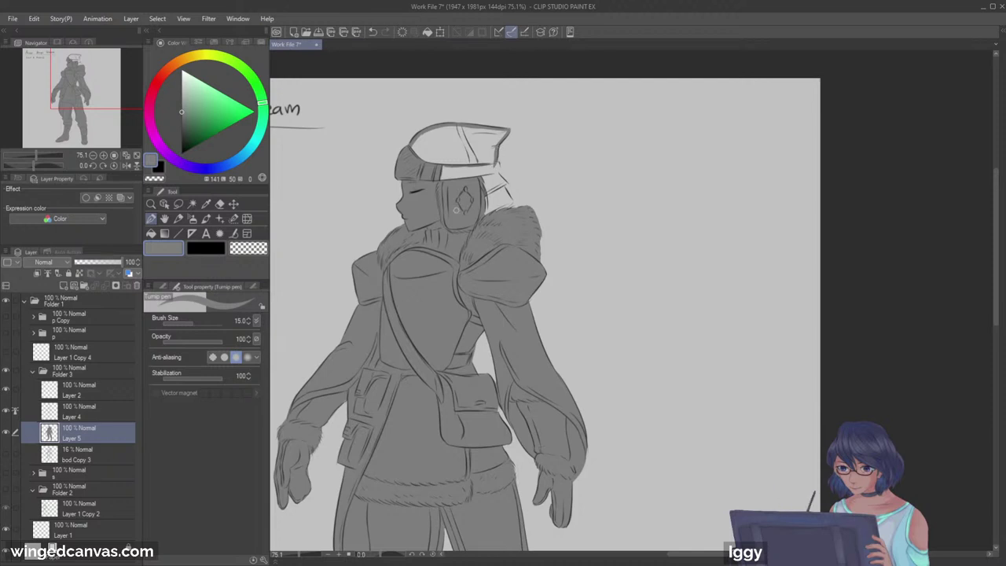
drag(495, 160, 506, 184)
drag(504, 176, 517, 212)
Step: Fill the hat, its band and the hair behind the ear with grey, and paint over the leftover gaps
key(g)
click(444, 141)
click(486, 151)
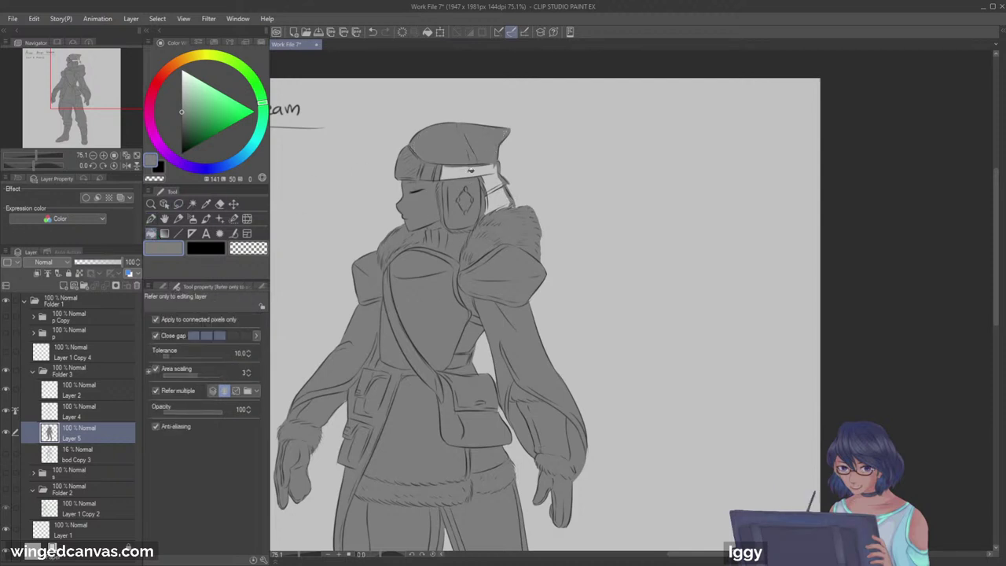
click(464, 171)
click(495, 182)
click(499, 200)
click(151, 219)
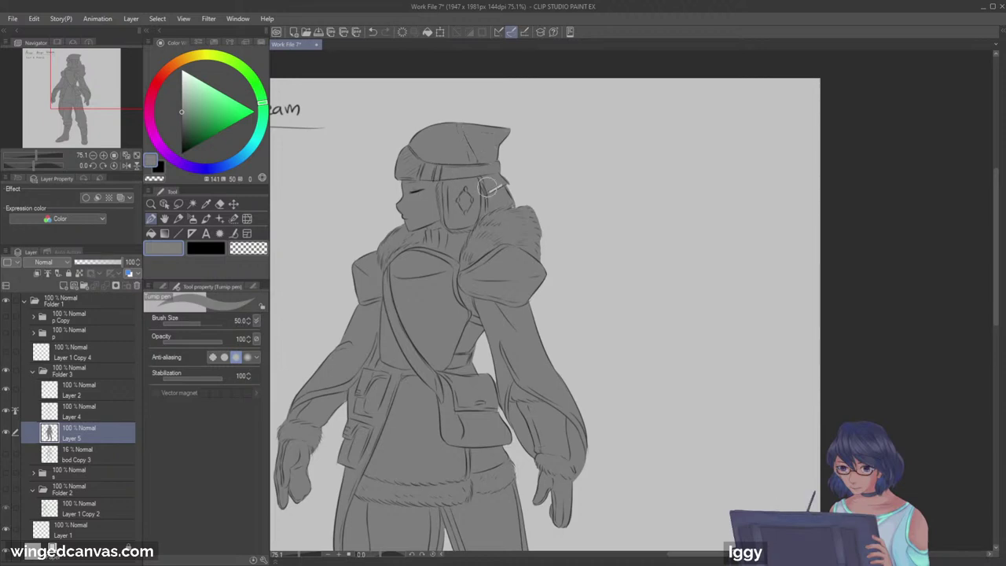
key(bracketleft)
key(bracketleft)
key(bracketleft)
key(bracketleft)
key(bracketleft)
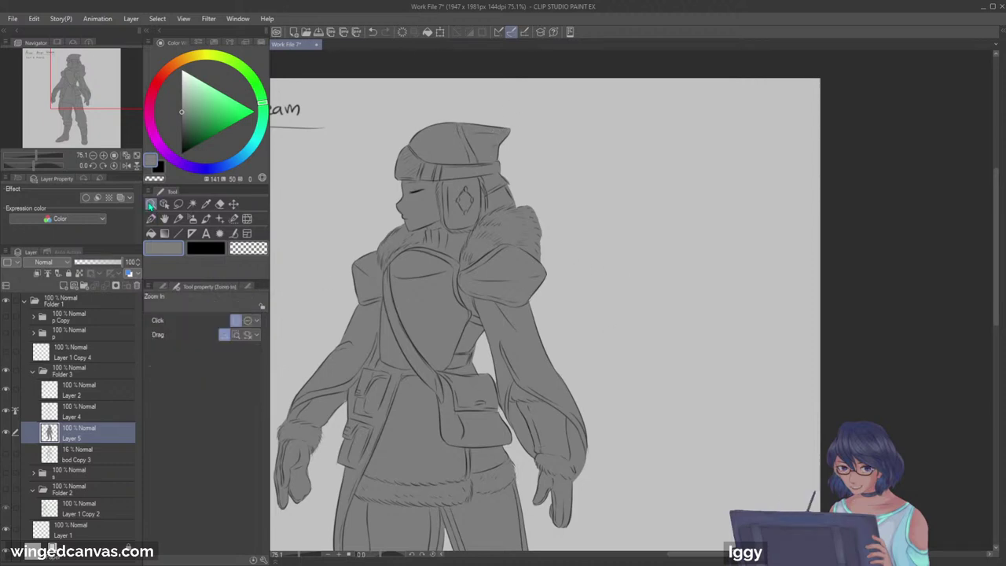
Step: Save the work file with the completed grey base
click(151, 204)
drag(382, 250, 318, 259)
drag(385, 424, 457, 201)
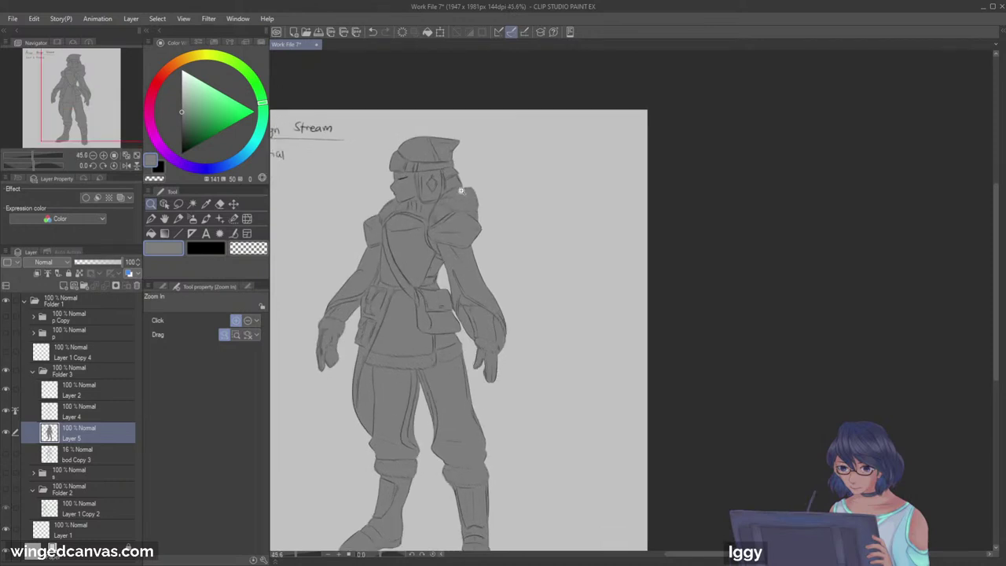
drag(96, 126, 87, 128)
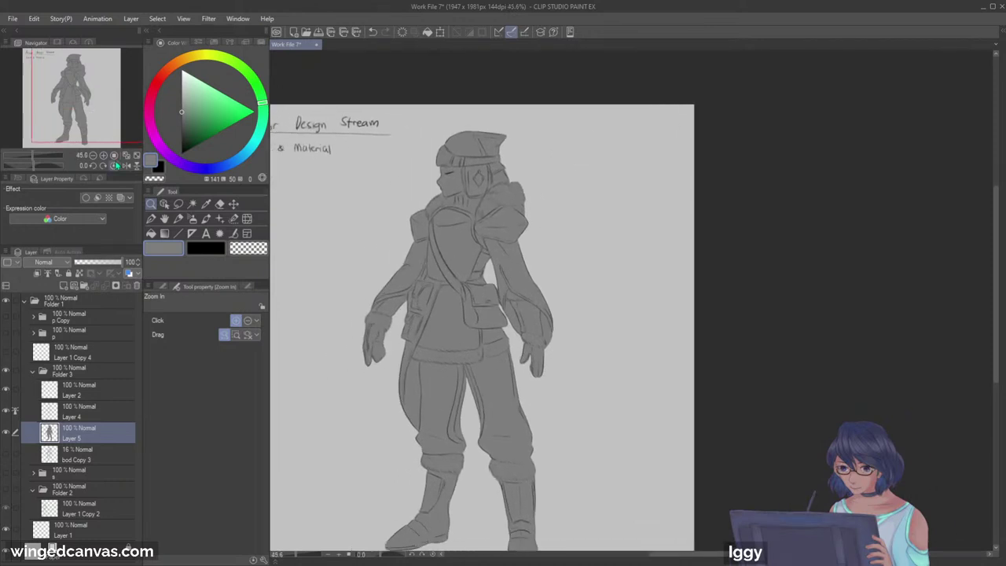
key(ctrl+s)
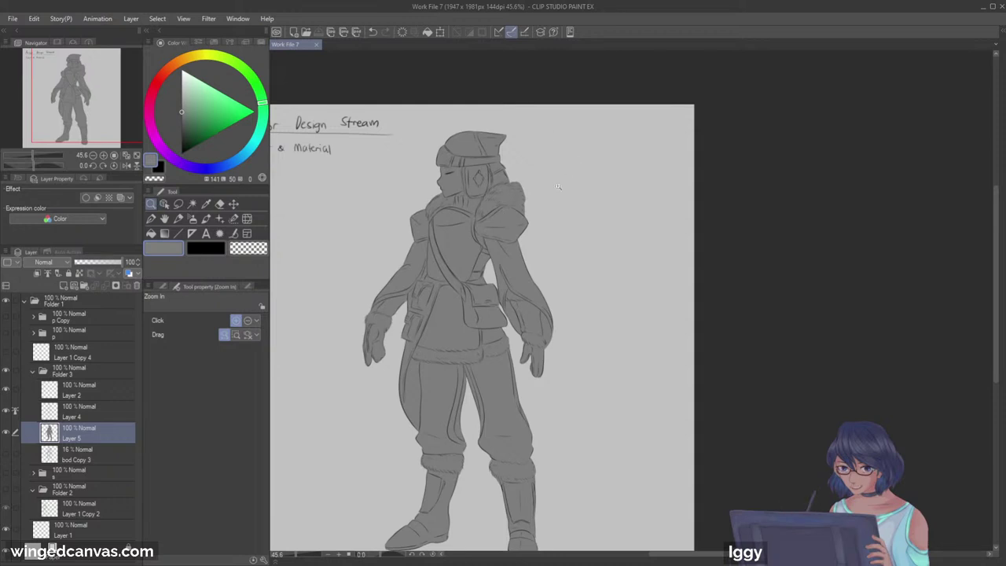
Step: Erase stray grey at the outer edge of the fur collar using the pen in transparent colour at size 12
click(503, 213)
key(p)
click(249, 249)
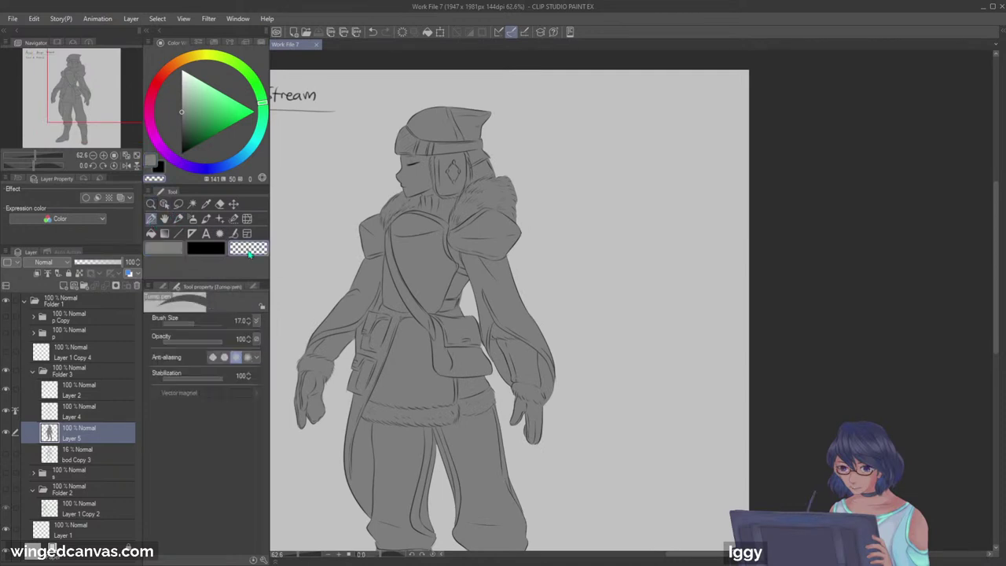
key(bracketleft)
key(bracketleft)
drag(513, 177, 517, 177)
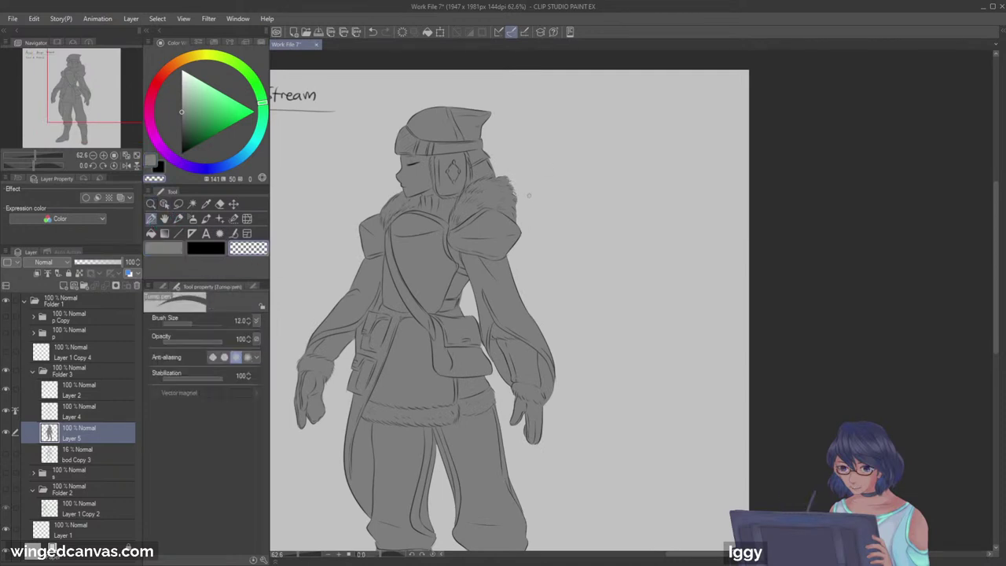
Step: Add a new layer directly above the grey base layer and clip it to that base
drag(109, 126, 103, 132)
click(65, 285)
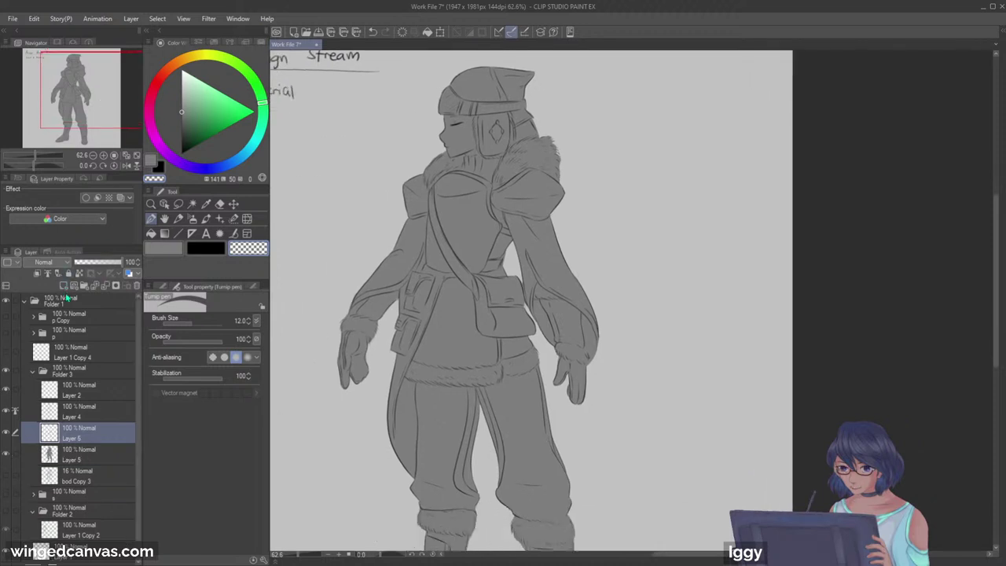
click(37, 274)
Step: On the grey base layer, paint the missing lower sleeve area between the fur cuff and belt pouches grey at pen size 30
drag(113, 113, 108, 121)
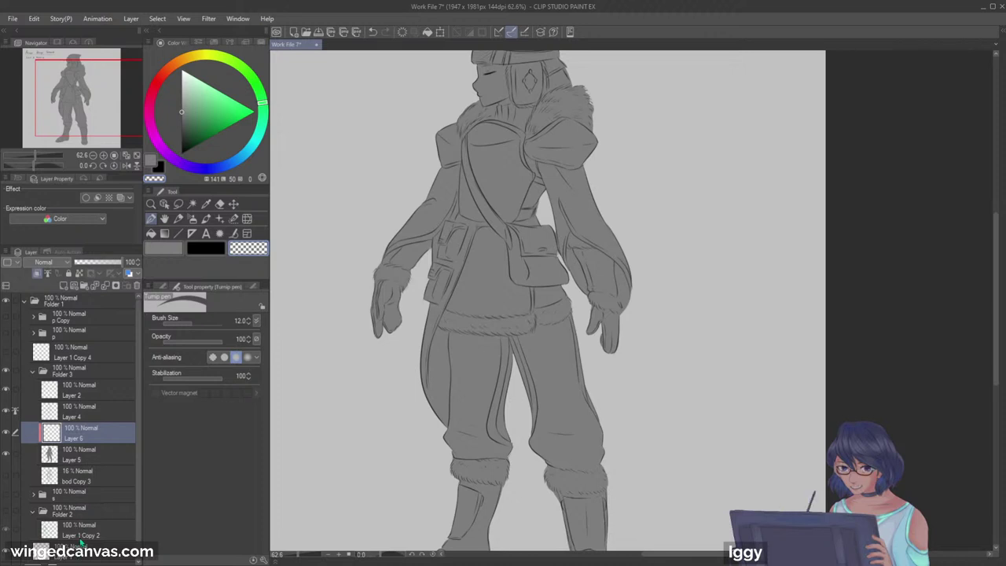
click(86, 455)
click(165, 247)
key(bracketright)
key(bracketright)
key(bracketright)
key(bracketright)
key(bracketright)
mouse_move(408, 274)
mouse_down()
mouse_move(425, 273)
mouse_move(414, 275)
mouse_up()
drag(413, 279, 427, 278)
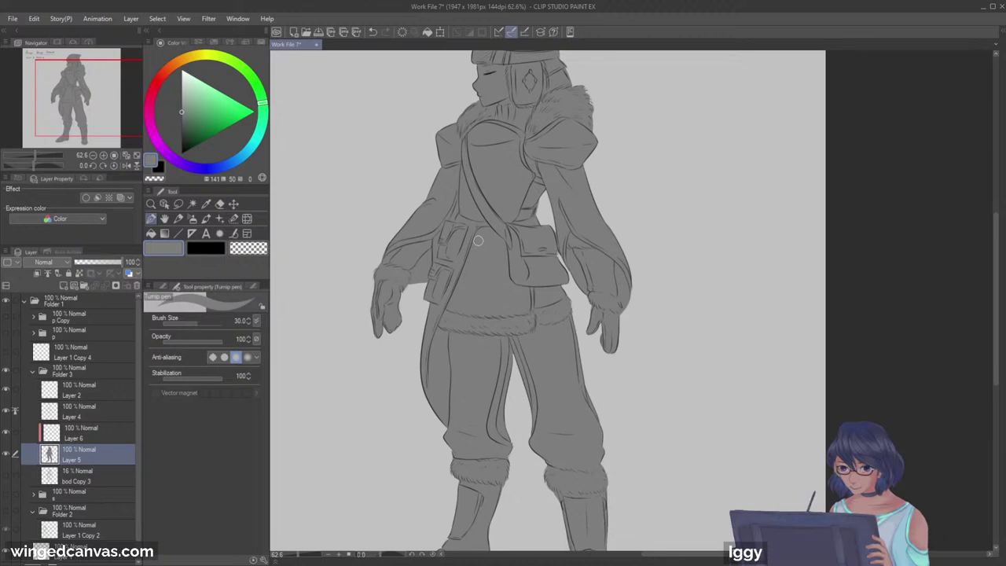
click(152, 205)
drag(449, 156, 503, 159)
click(98, 394)
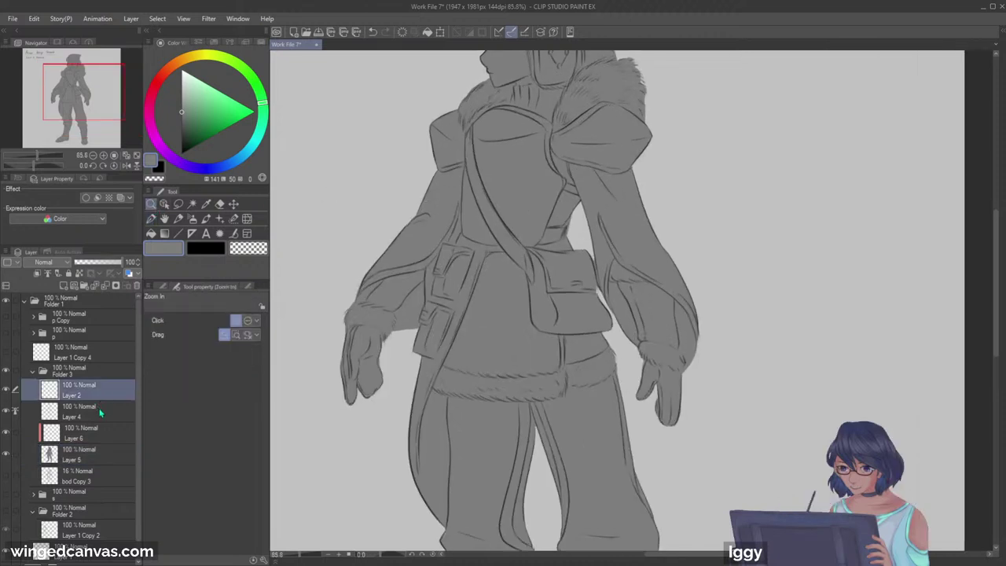
click(99, 411)
click(205, 248)
click(178, 218)
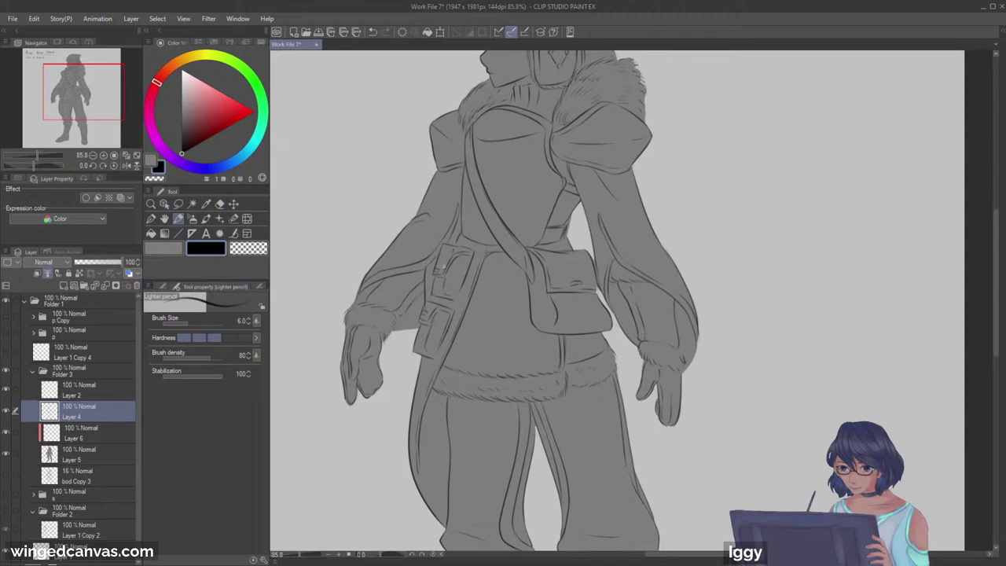
click(152, 204)
drag(396, 232, 315, 228)
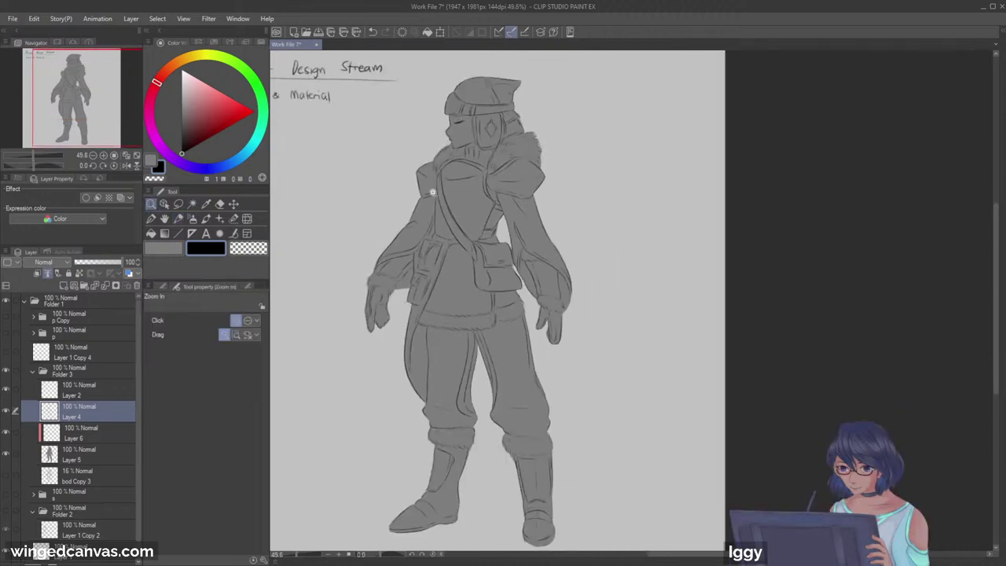
click(460, 66)
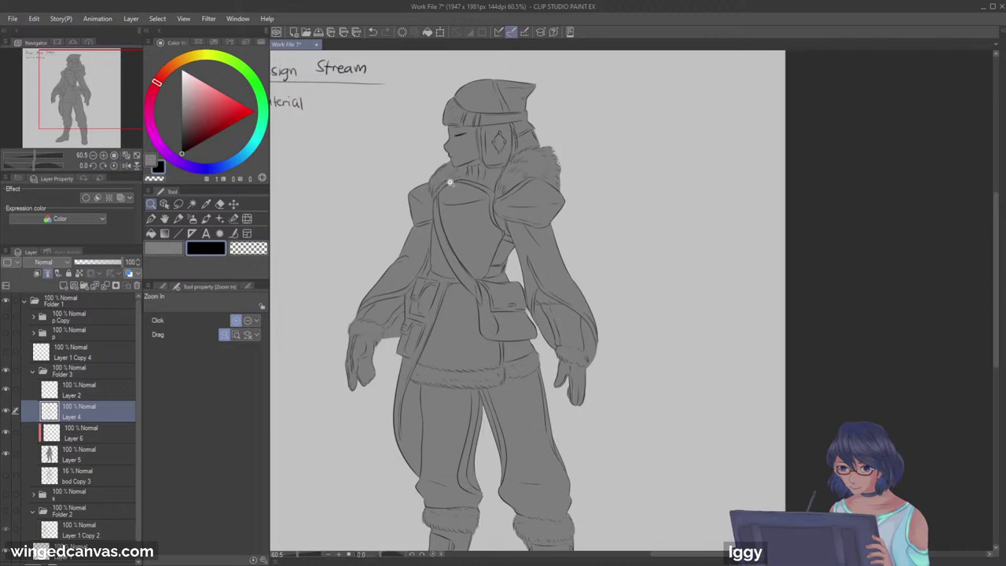
drag(96, 99, 95, 96)
Step: Make the clipped layer above the grey base active and choose a pale yellow drawing colour with hue 46
click(81, 431)
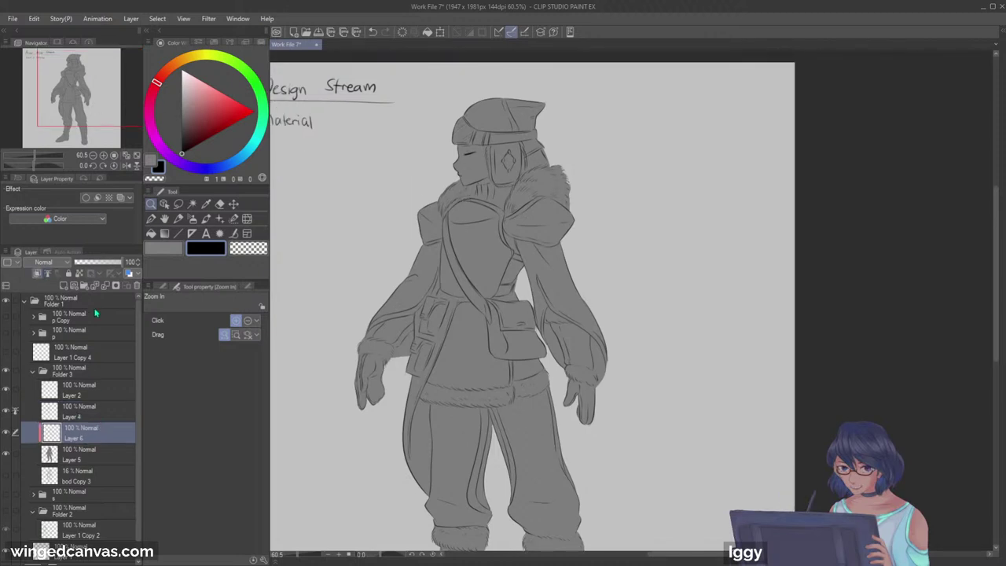
click(64, 286)
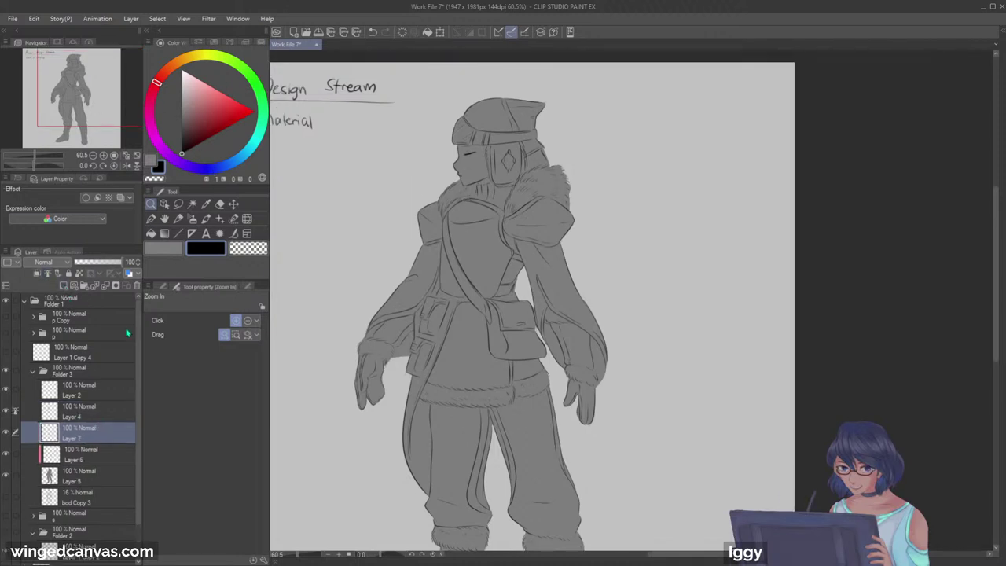
key(ctrl+z)
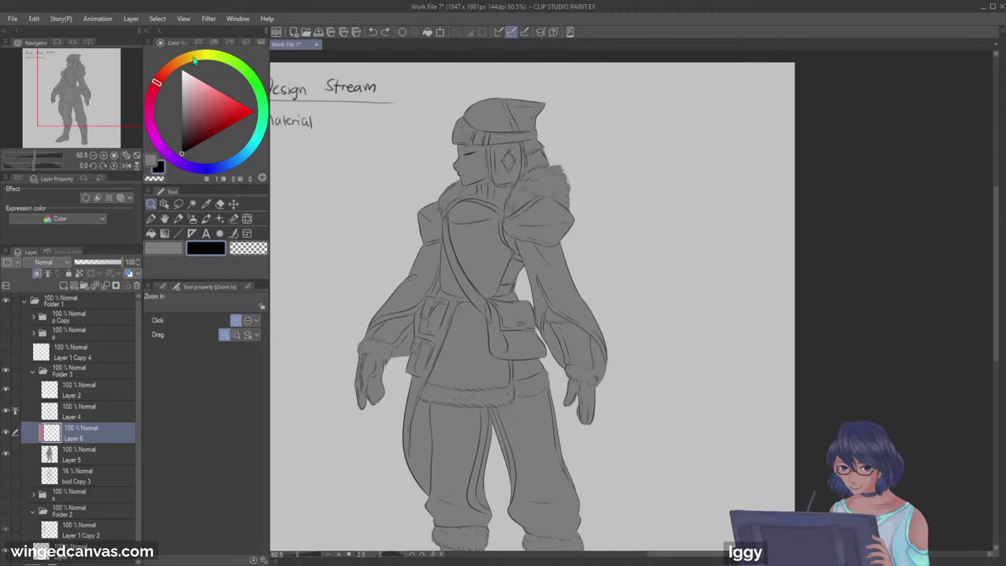
click(194, 59)
click(209, 85)
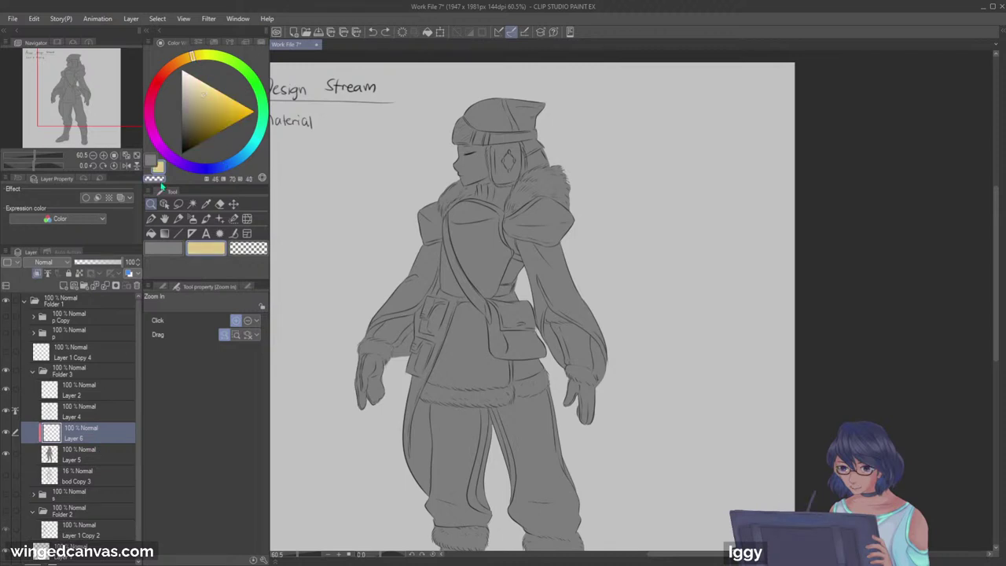
Step: Paint the fur collar on both sides of the neck in a warmer tan with hue 38, using pen sizes 30 and 20
click(152, 217)
mouse_move(508, 213)
mouse_down()
mouse_move(519, 184)
mouse_move(554, 173)
mouse_move(544, 182)
mouse_move(586, 201)
mouse_up()
key(ctrl+z)
key(ctrl+z)
click(186, 61)
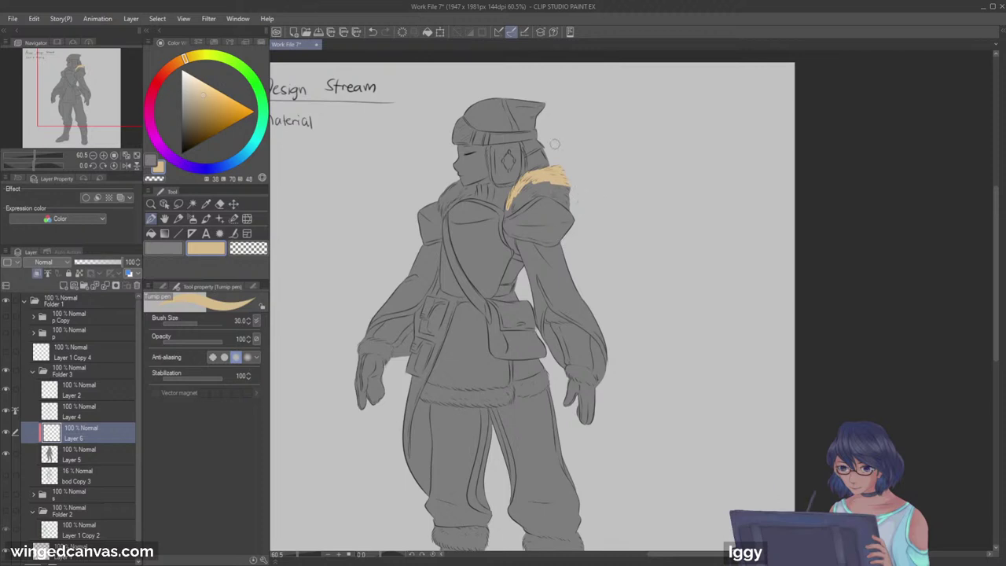
mouse_move(507, 211)
mouse_down()
mouse_move(530, 183)
mouse_move(521, 201)
mouse_move(560, 180)
mouse_move(518, 203)
mouse_move(570, 191)
mouse_move(538, 201)
mouse_move(534, 192)
mouse_move(567, 192)
mouse_move(580, 212)
mouse_move(546, 190)
mouse_move(573, 196)
mouse_move(545, 190)
mouse_move(578, 181)
mouse_up()
key(ctrl+z)
key(bracketleft)
mouse_move(443, 203)
mouse_down()
mouse_move(441, 212)
mouse_move(444, 188)
mouse_move(442, 201)
mouse_move(464, 188)
mouse_move(453, 203)
mouse_move(476, 194)
mouse_move(460, 184)
mouse_move(476, 187)
mouse_up()
key(ctrl+z)
key(ctrl+z)
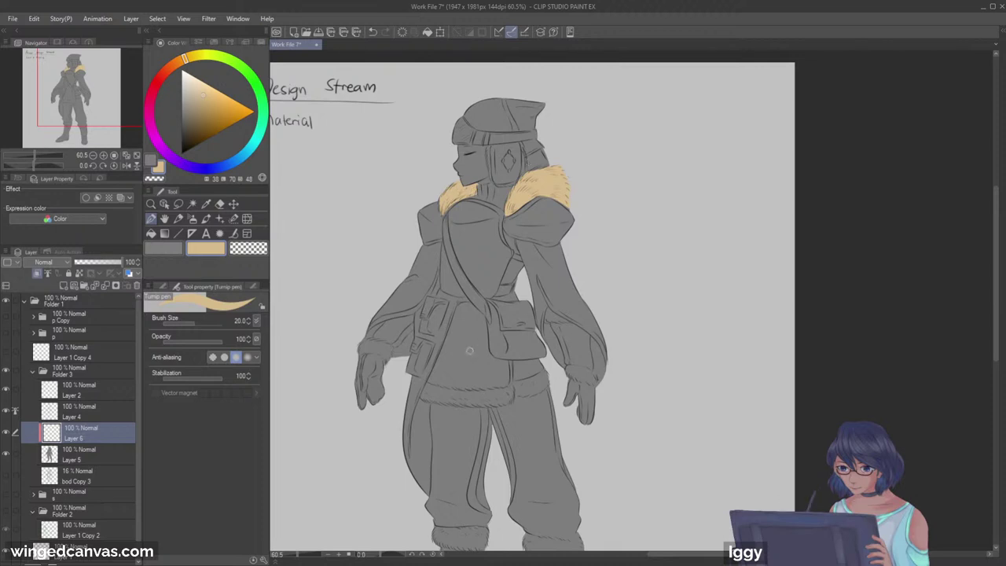
Step: Paint both fur wrist cuffs and the small fold on the forearm tan, with pen sizes between 15 and 50
key(])
key(])
key(])
key(])
drag(363, 352, 390, 355)
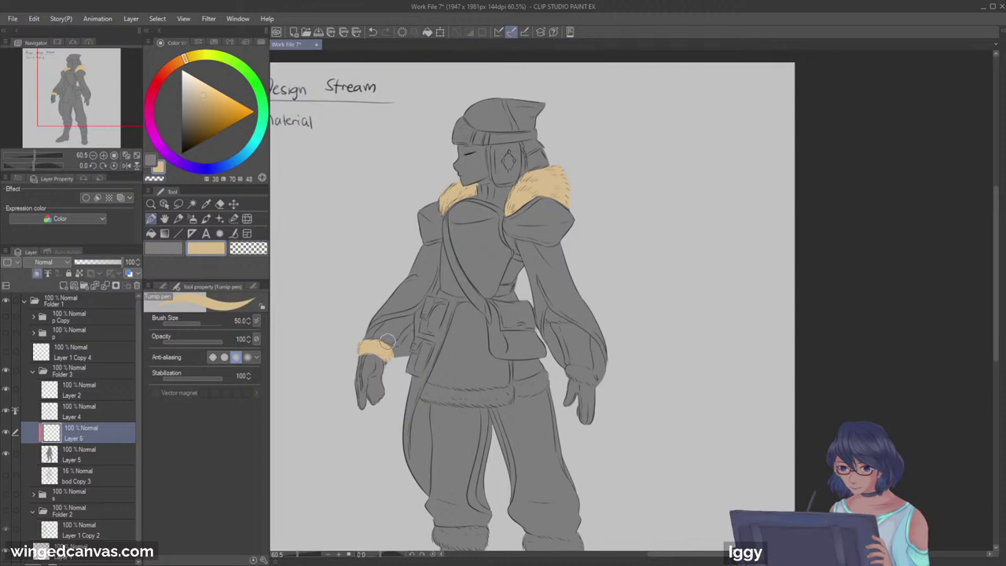
key(bracketleft)
key(bracketleft)
key(bracketleft)
key(bracketleft)
key(bracketleft)
drag(372, 339, 388, 346)
drag(569, 374, 597, 382)
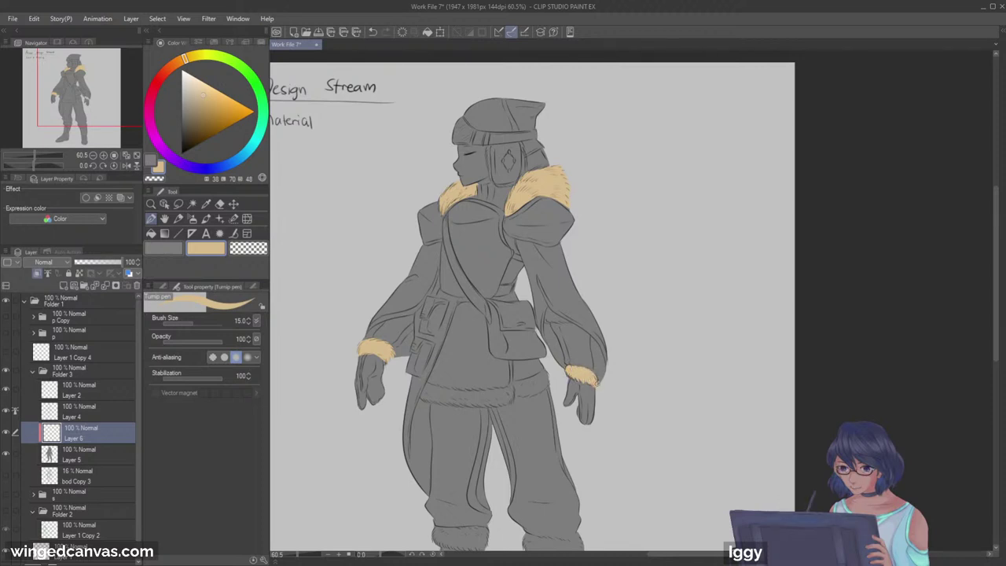
mouse_move(546, 308)
mouse_down()
mouse_move(548, 322)
mouse_move(564, 318)
mouse_up()
Step: Paint the fur hem around the bottom of the tunic tan, with pen sizes from 15 to 25
drag(74, 84, 55, 121)
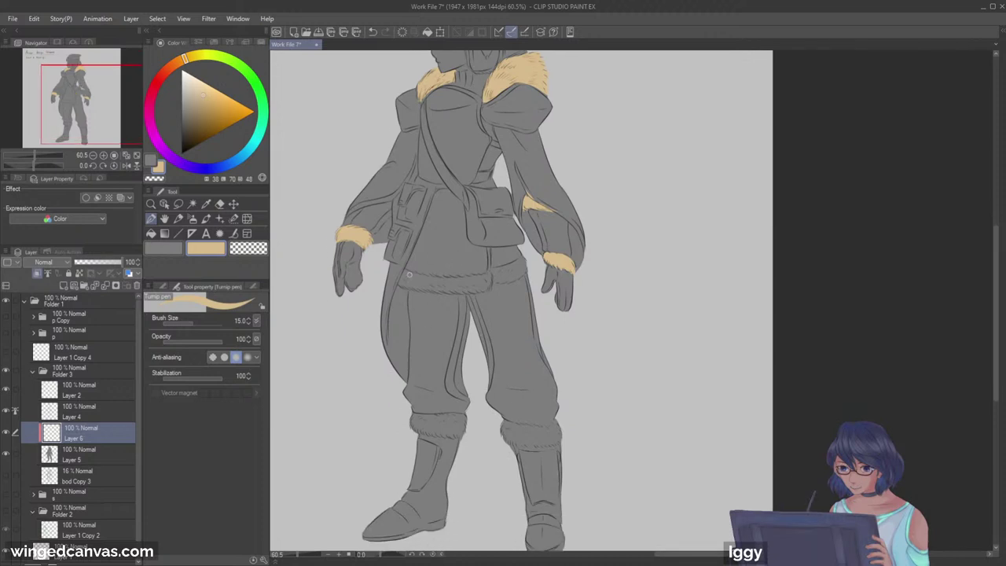
mouse_move(405, 272)
mouse_down()
mouse_move(407, 286)
mouse_move(482, 273)
mouse_move(487, 294)
mouse_move(498, 275)
mouse_move(528, 262)
mouse_up()
key(bracketright)
key(bracketright)
key(bracketright)
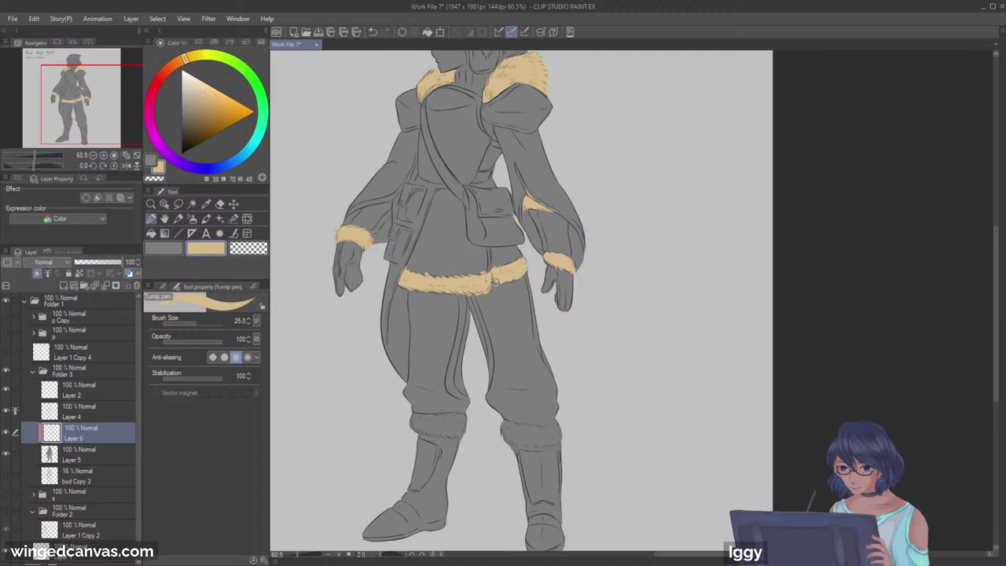
key(bracketleft)
key(bracketleft)
key(bracketleft)
Step: Paint the fur cuffs of both boots tan at pen size 30
key(bracketright)
key(bracketright)
key(bracketright)
key(bracketright)
mouse_move(413, 420)
mouse_down()
mouse_move(447, 418)
mouse_move(422, 419)
mouse_move(471, 423)
mouse_move(419, 421)
mouse_move(454, 424)
mouse_move(431, 433)
mouse_move(451, 438)
mouse_move(448, 420)
mouse_move(466, 437)
mouse_move(467, 426)
mouse_move(553, 426)
mouse_move(514, 432)
mouse_move(514, 445)
mouse_move(532, 449)
mouse_move(528, 433)
mouse_move(553, 431)
mouse_up()
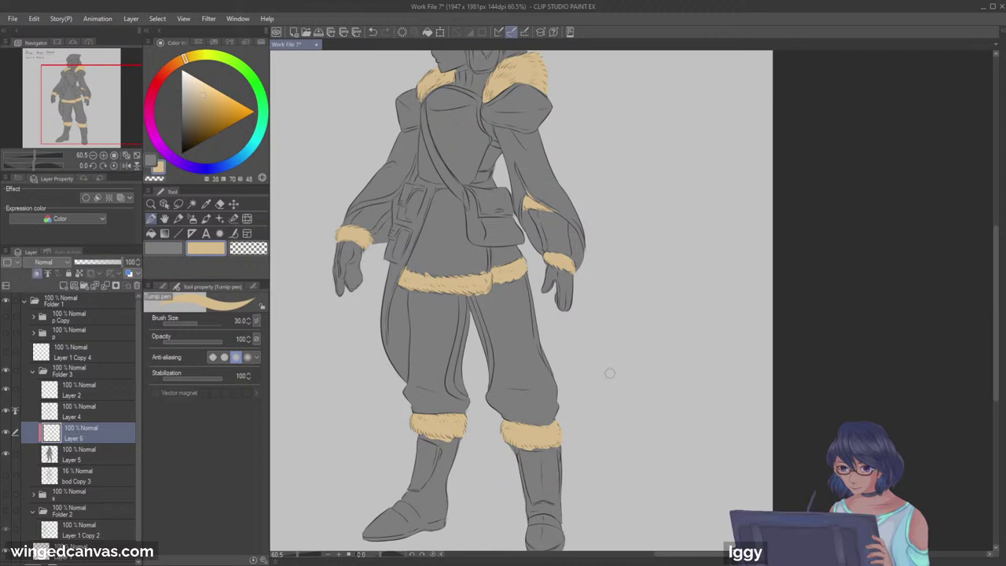
Step: Clean up the edges of the tan fur trim with the transparent colour at pen size 15
click(136, 155)
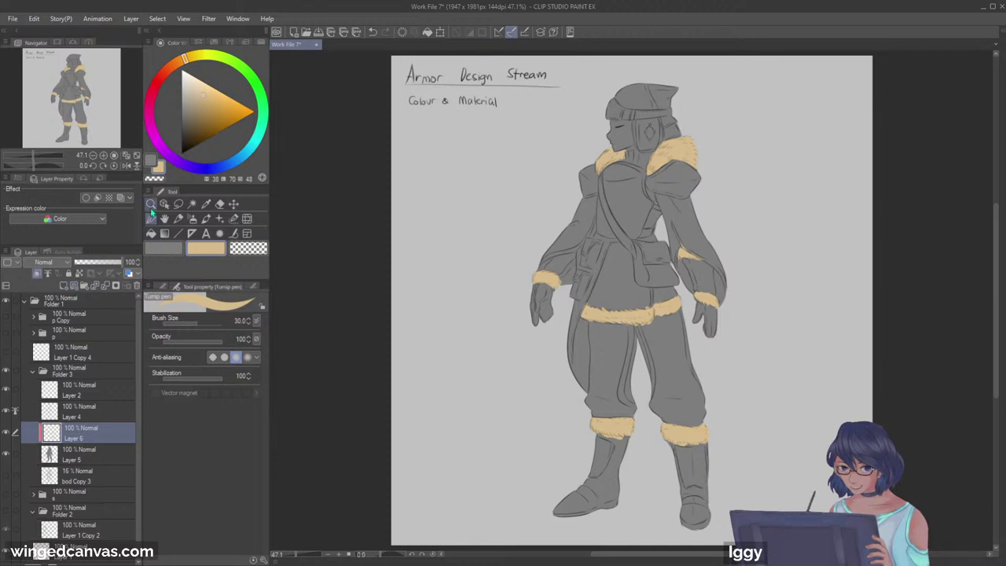
click(93, 107)
click(255, 247)
click(104, 115)
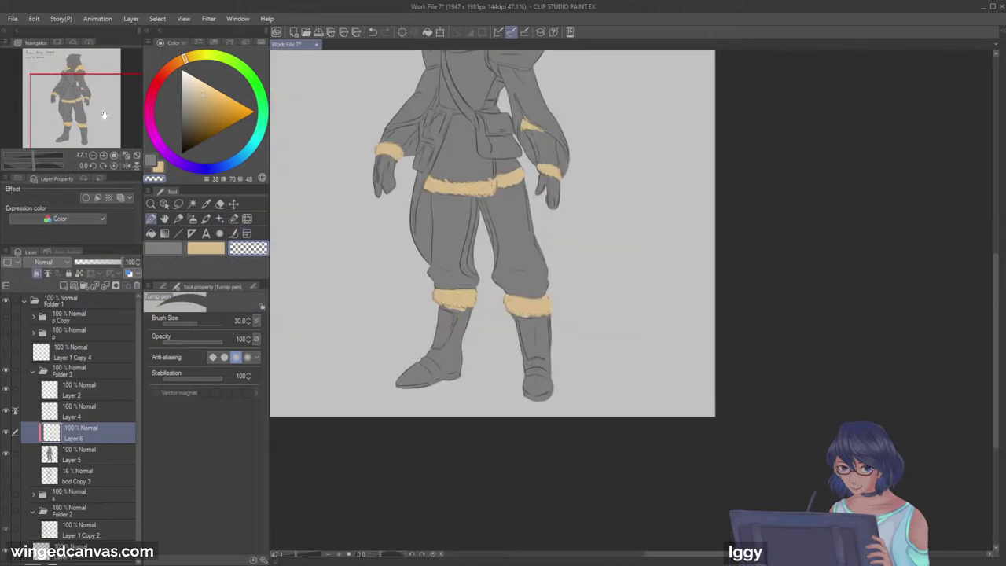
key(bracketleft)
scroll(493, 236, up, 5)
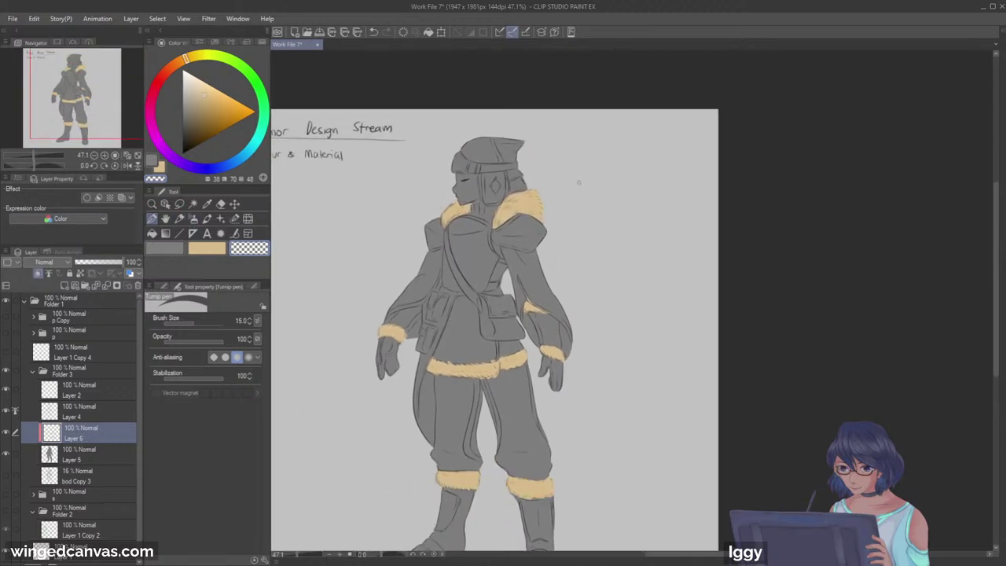
Step: Add a new layer above the fur layer and clip it to the grey base below
click(68, 286)
click(49, 273)
click(152, 204)
click(589, 231)
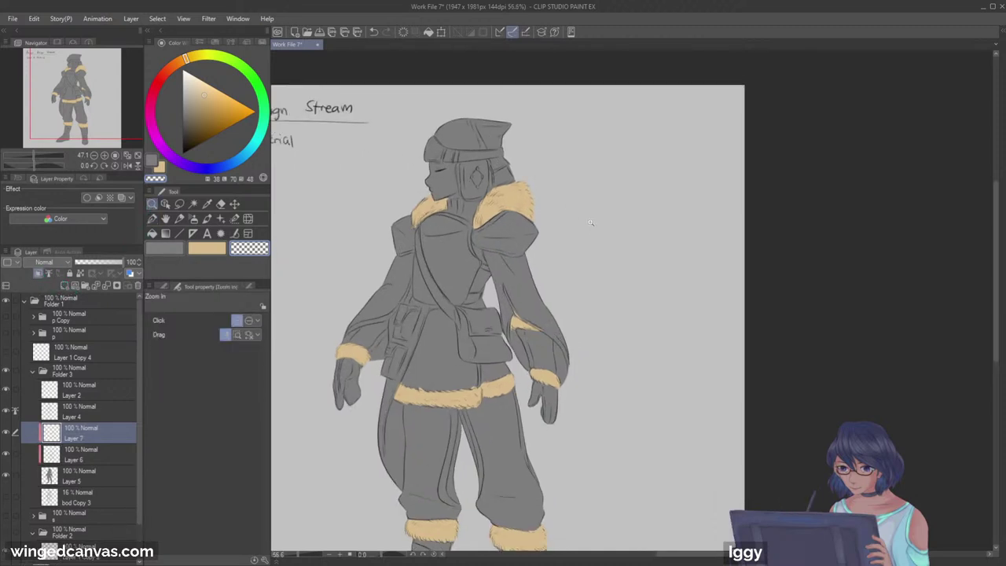
Step: Paint around the edges of the lower tunic in pale lavender (229, 75, 10), with pen sizes from 15 to 50
click(167, 250)
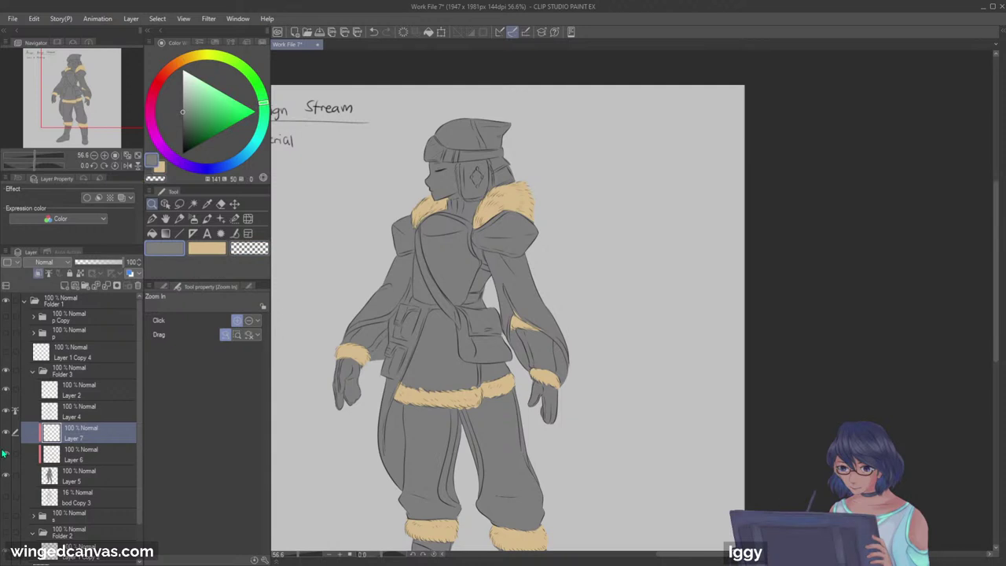
click(218, 167)
drag(191, 103, 189, 91)
key(p)
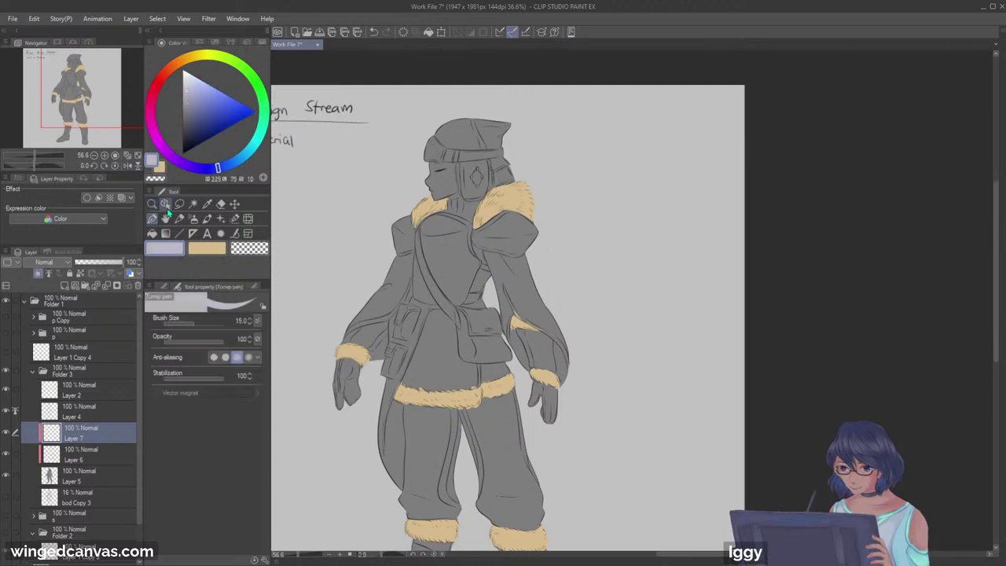
drag(424, 319, 485, 302)
key(])
mouse_move(435, 324)
mouse_down()
mouse_move(460, 318)
mouse_move(402, 378)
mouse_move(456, 388)
mouse_move(417, 376)
mouse_move(466, 384)
mouse_move(444, 383)
mouse_move(506, 375)
mouse_up()
key(])
key(])
drag(487, 310, 503, 367)
Step: Fill the remaining grey centre of the lower tunic with lavender and cover the hip pouch using pen size 80
key(g)
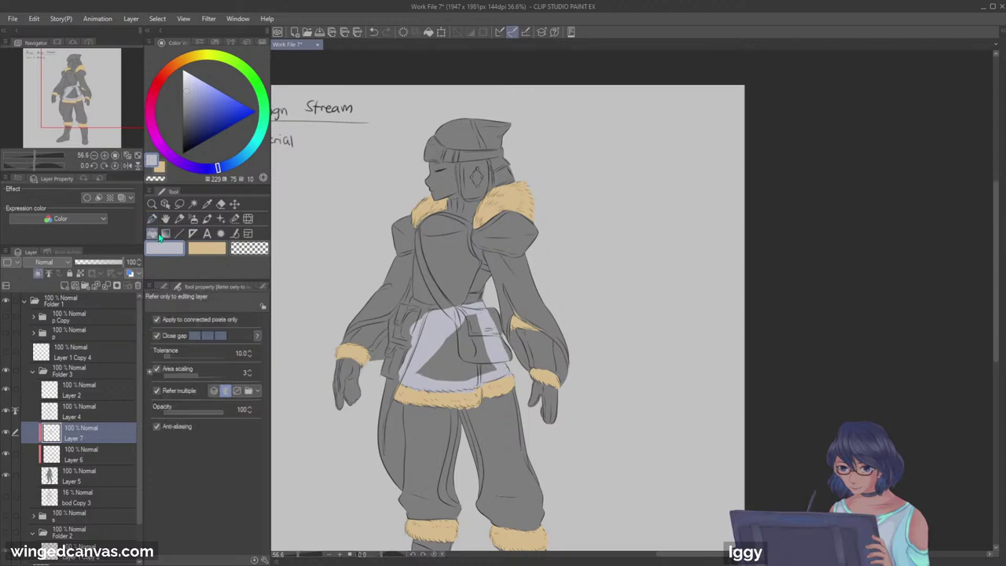
click(470, 361)
click(153, 219)
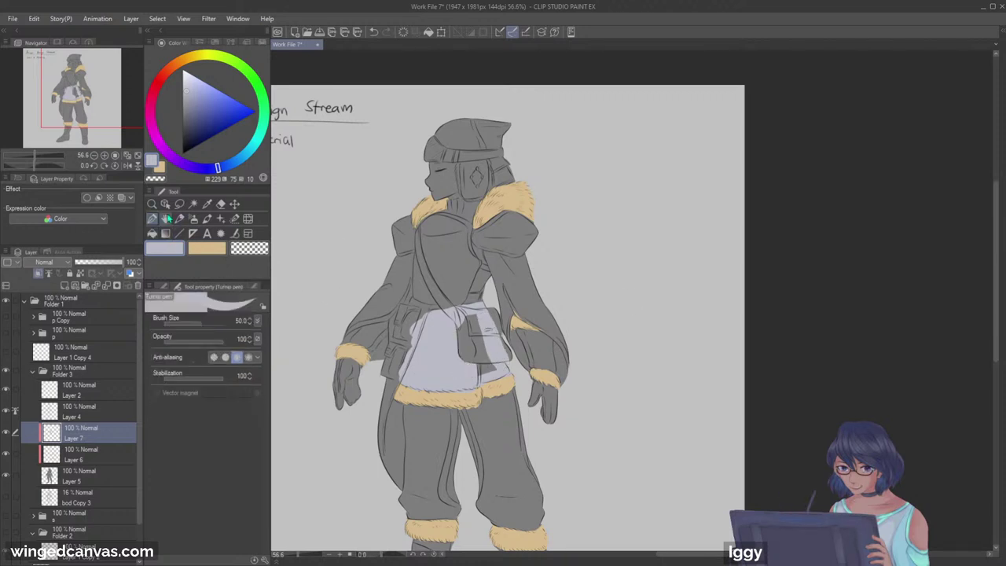
mouse_move(456, 343)
mouse_down()
mouse_move(477, 324)
mouse_move(482, 351)
mouse_move(472, 365)
mouse_up()
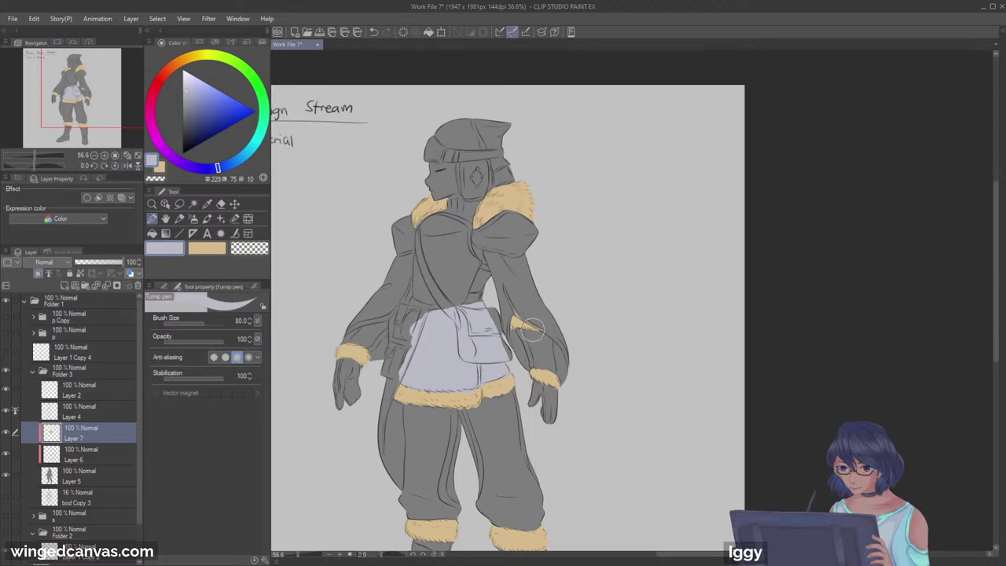
Step: Paint the sleeve beside the belt pouches lavender from forearm to shoulder at pen size 40
key(bracketleft)
key(bracketleft)
key(bracketleft)
key(bracketleft)
drag(343, 327, 387, 308)
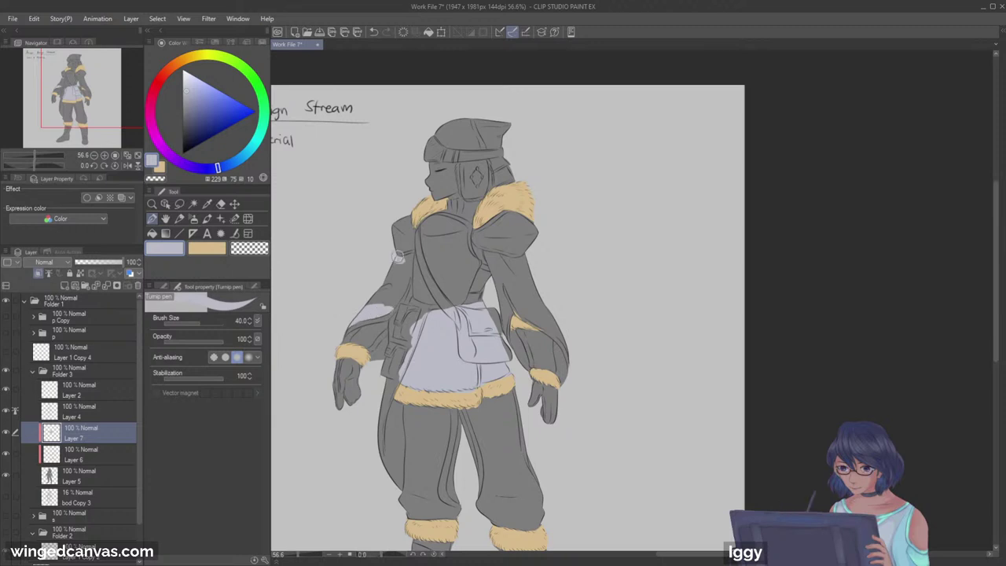
mouse_move(409, 253)
mouse_down()
mouse_move(378, 316)
mouse_move(390, 257)
mouse_move(373, 288)
mouse_move(405, 275)
mouse_up()
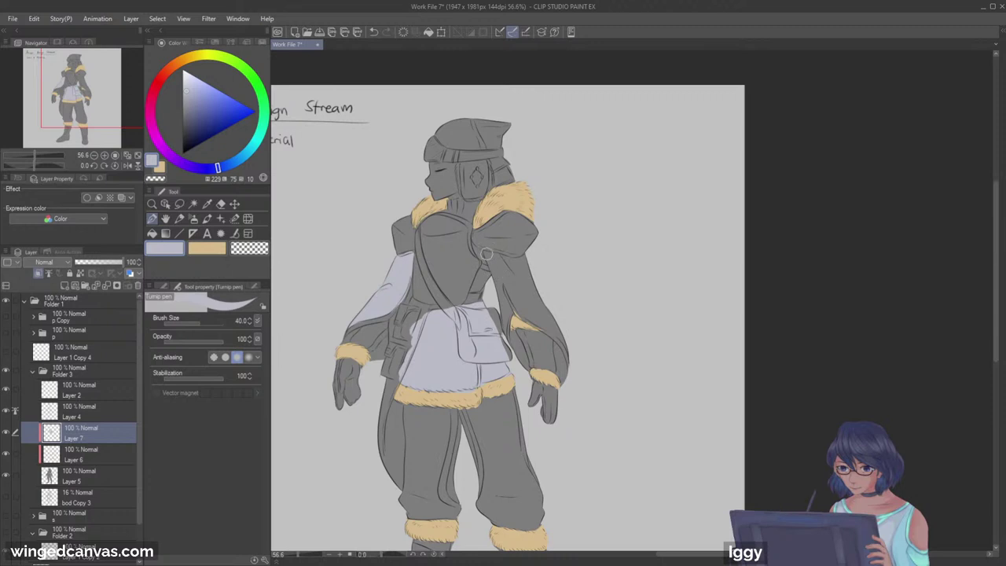
Step: Paint the other sleeve, below the larger shoulder piece, lavender at pen size 60
mouse_move(489, 260)
mouse_down()
mouse_move(506, 328)
mouse_move(482, 253)
mouse_move(523, 259)
mouse_move(530, 308)
mouse_up()
key(ctrl+z)
key(])
key(])
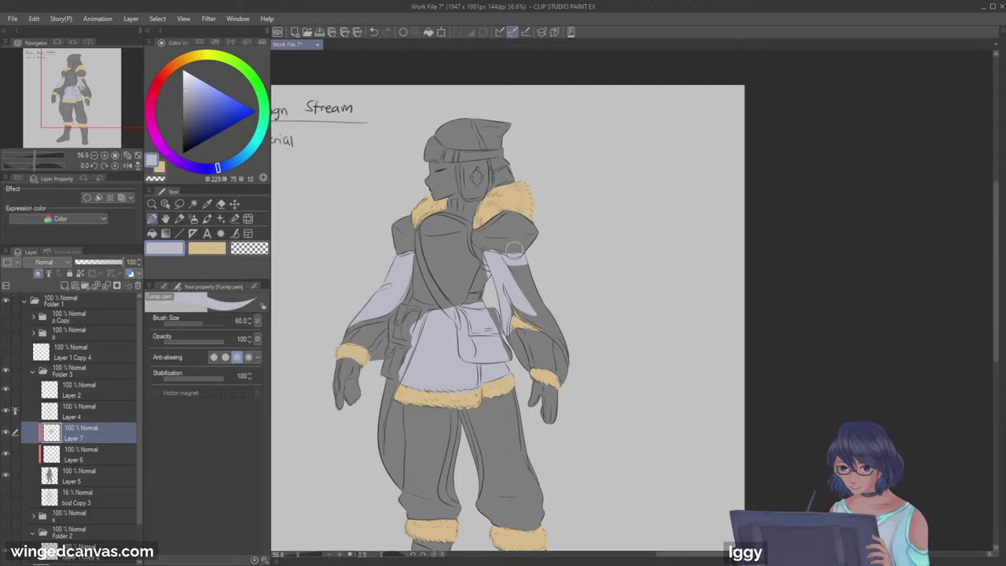
drag(531, 314, 544, 322)
drag(509, 287, 575, 345)
drag(529, 305, 577, 360)
drag(517, 263, 535, 303)
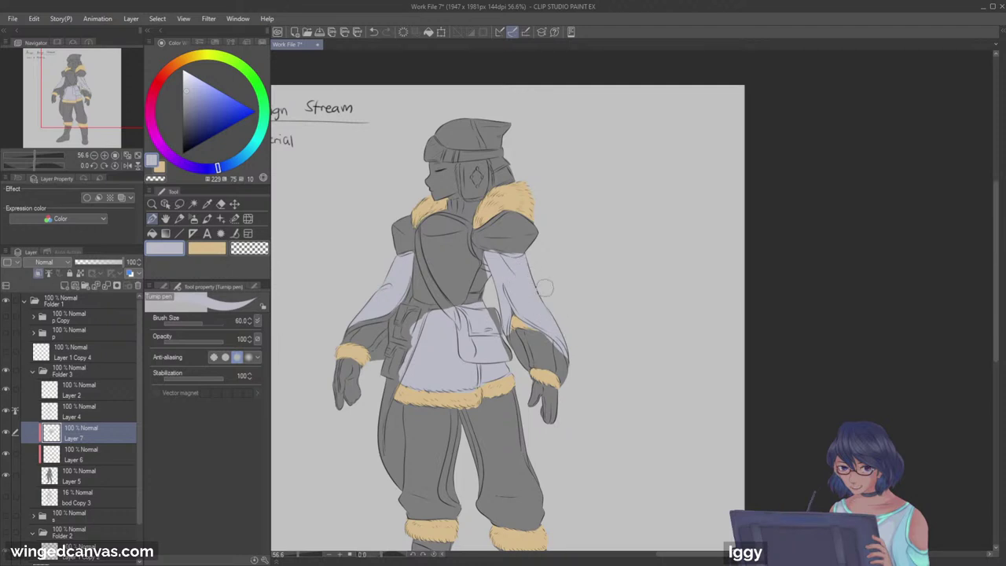
Step: Clean up the edges of the lavender areas with the transparent colour, adjusting the pen size
click(267, 248)
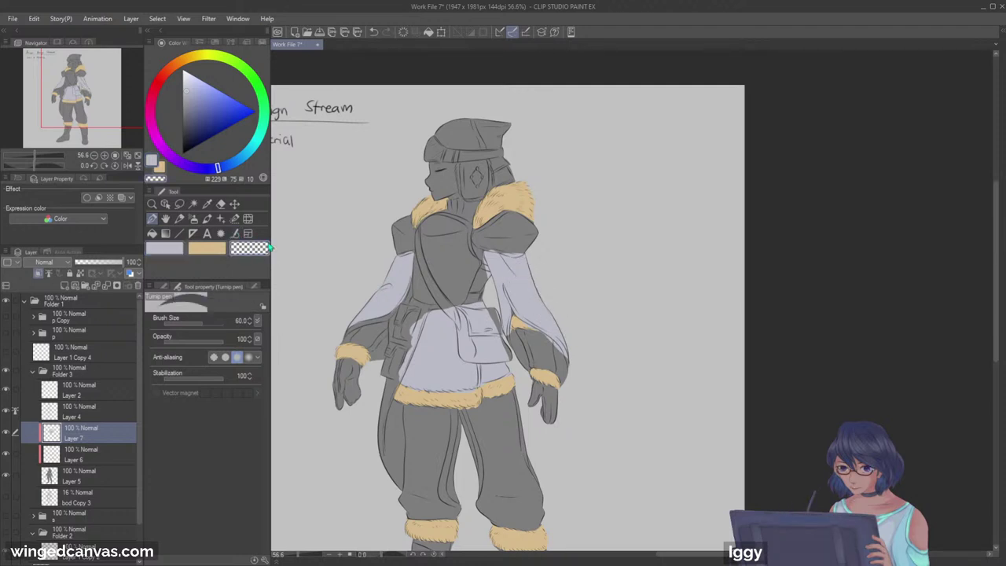
key(bracketleft)
key(bracketleft)
key(bracketleft)
key(bracketright)
key(bracketright)
key(bracketright)
key(bracketright)
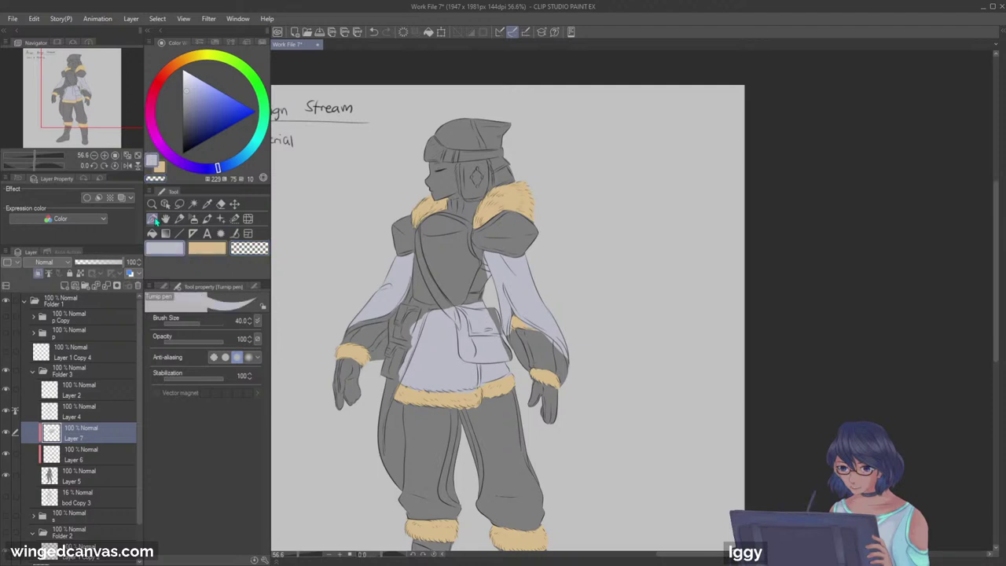
Step: Paint a tan fur border around the cap's ear flap on Layer 6 at pen size 20
drag(110, 119, 122, 127)
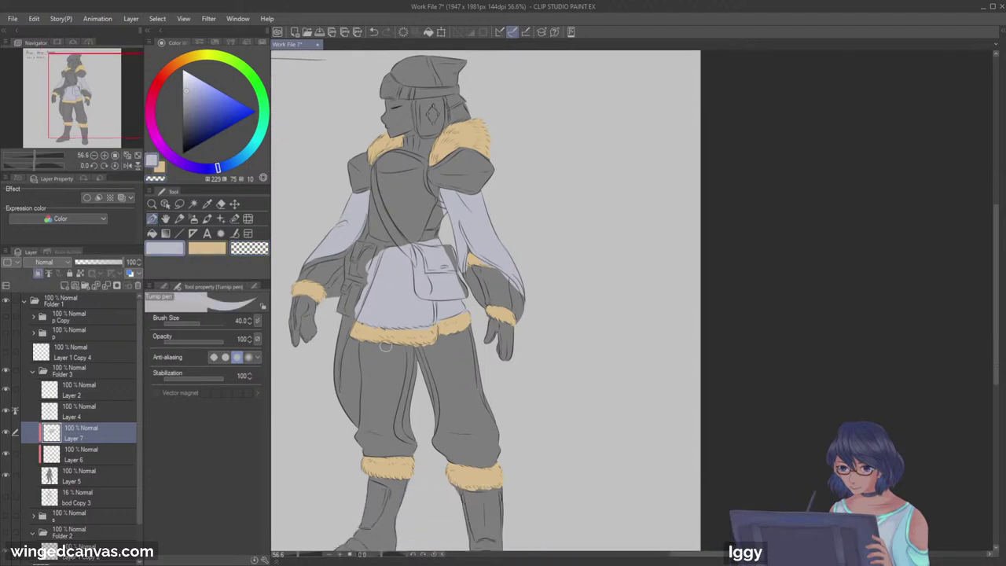
key(o)
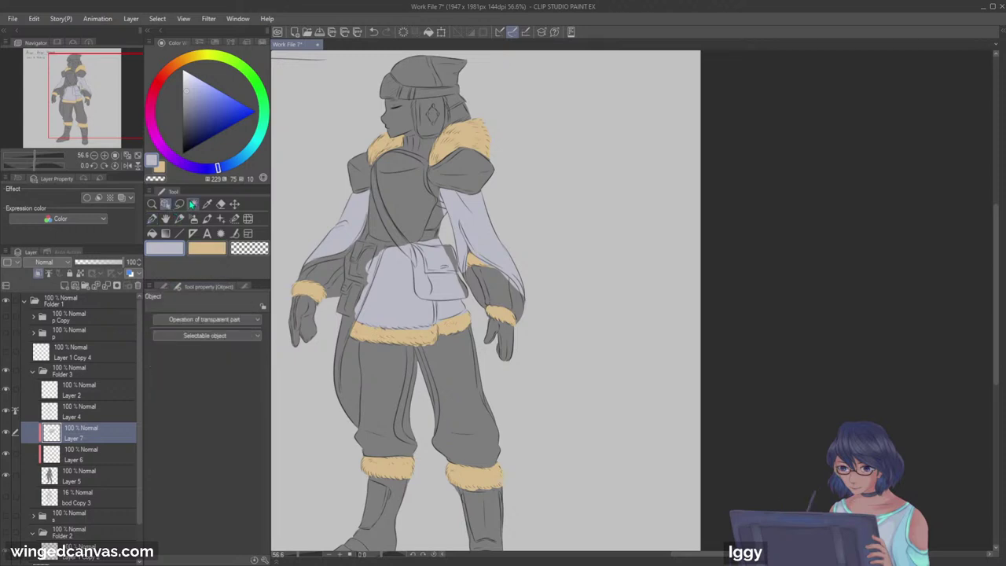
click(420, 341)
click(152, 221)
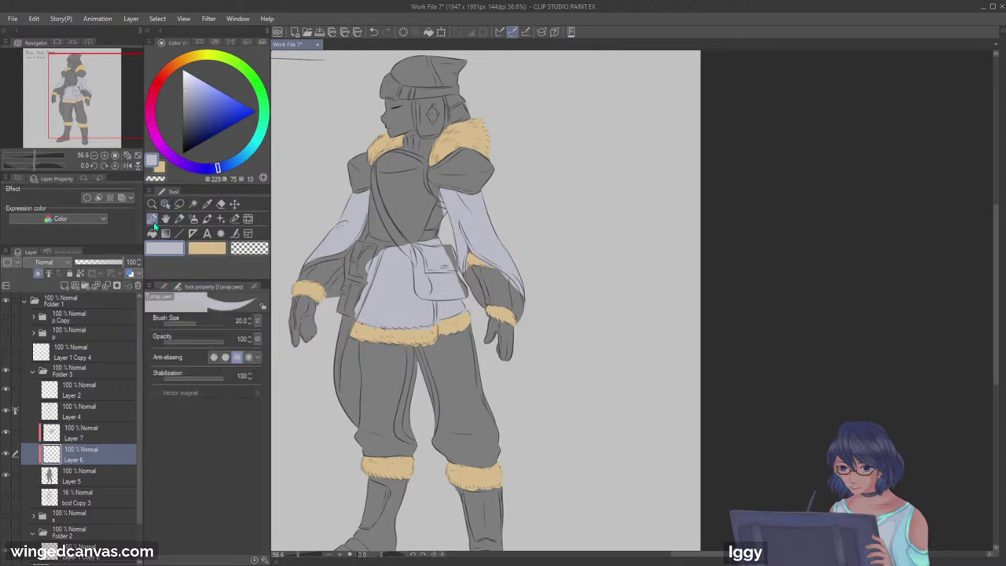
click(207, 248)
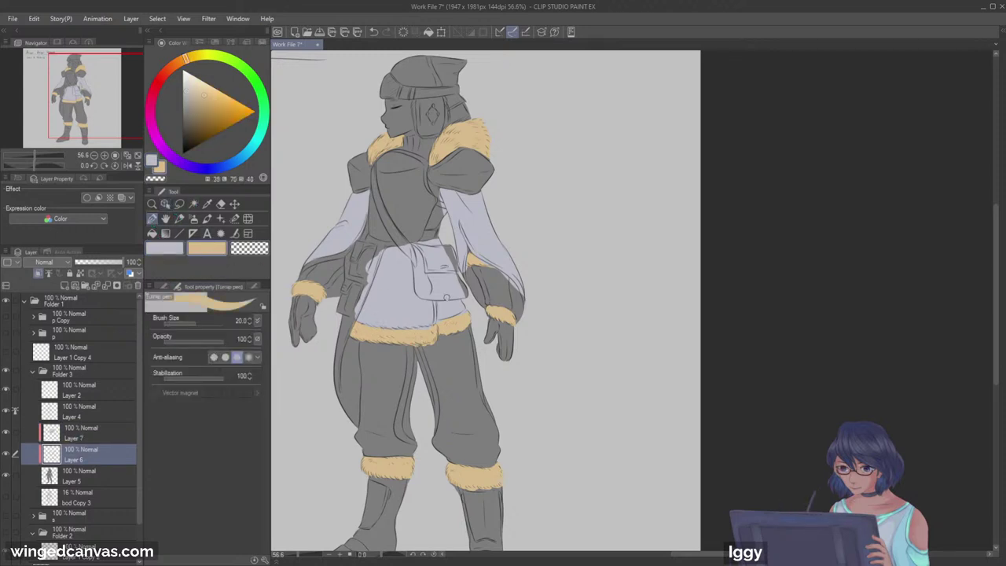
drag(102, 107, 106, 91)
drag(392, 192, 393, 202)
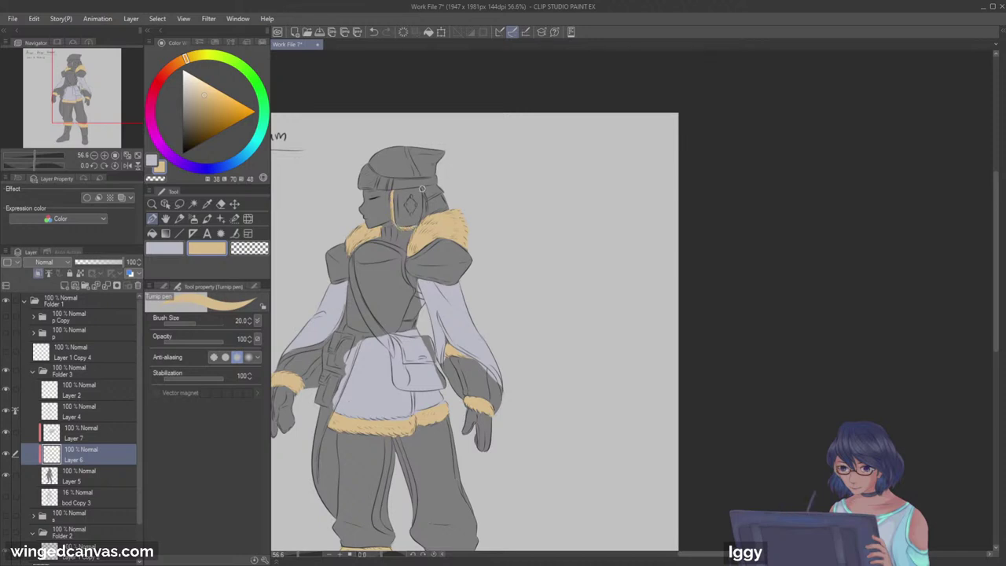
drag(424, 203, 424, 210)
Step: Paint the top of the cap and the part behind the ear flap lavender on Layer 7, with pen sizes 50 and 30
click(88, 432)
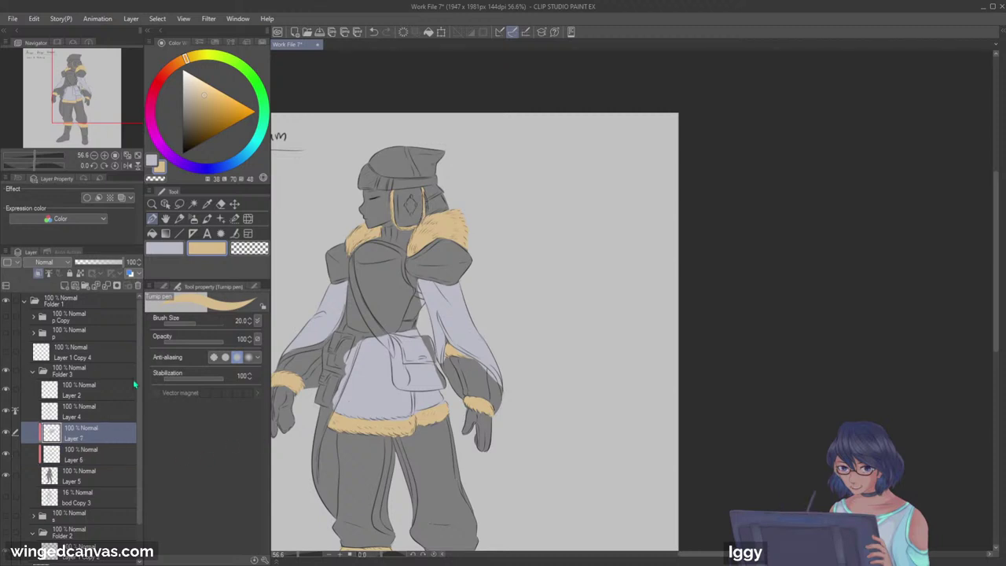
click(163, 248)
key(bracketright)
drag(371, 160, 426, 154)
key(bracketright)
mouse_move(380, 166)
mouse_down()
mouse_move(436, 156)
mouse_move(425, 164)
mouse_up()
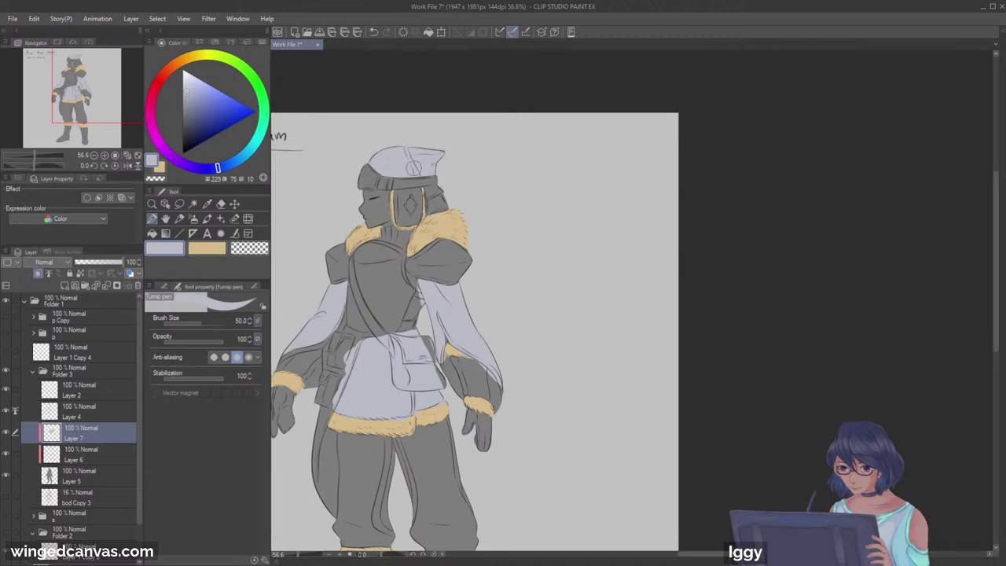
key(bracketleft)
key(bracketleft)
mouse_move(430, 198)
mouse_down()
mouse_move(428, 208)
mouse_move(431, 198)
mouse_move(438, 209)
mouse_up()
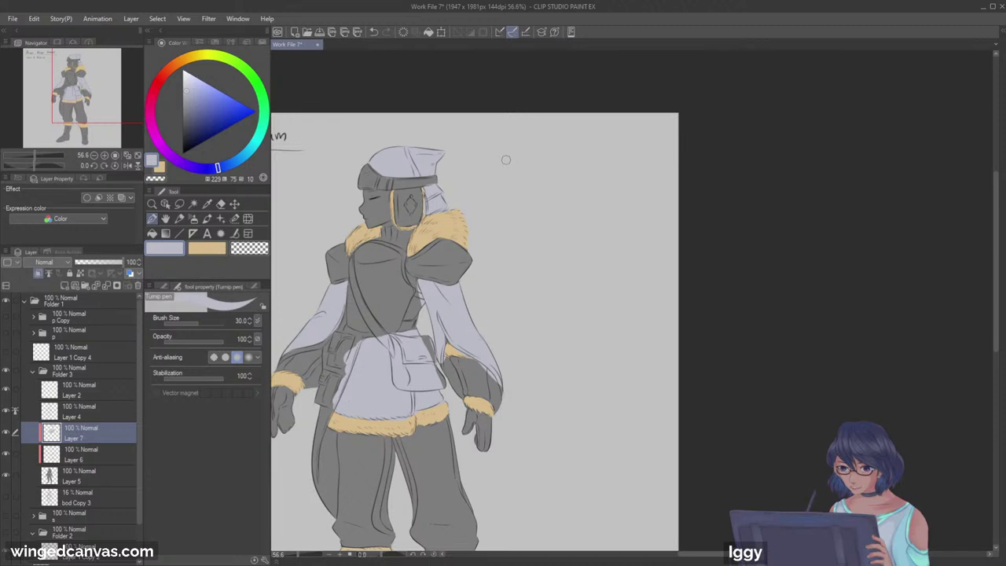
Step: Add another new layer above the lavender layer and clip it to the layers below
drag(106, 93, 101, 105)
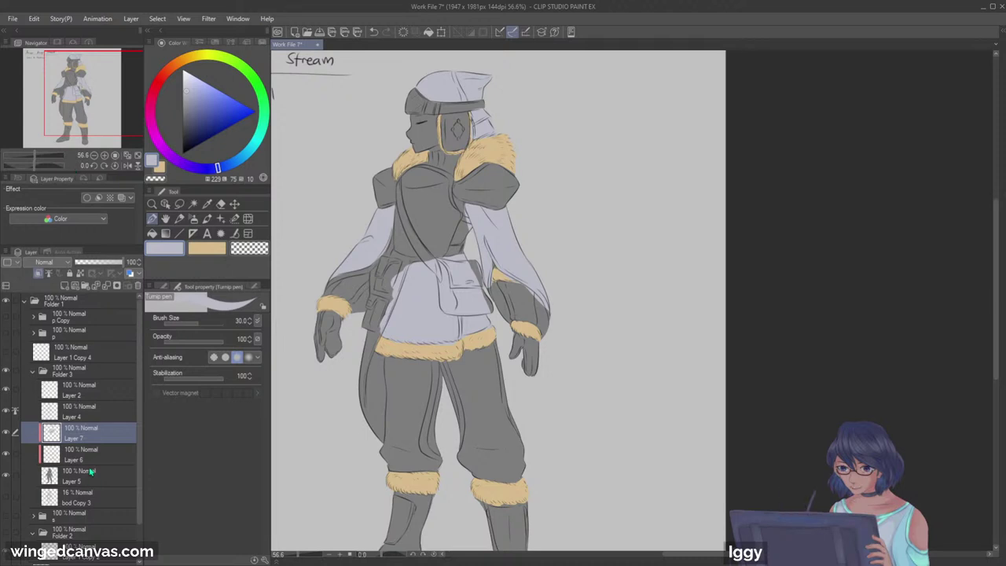
click(66, 286)
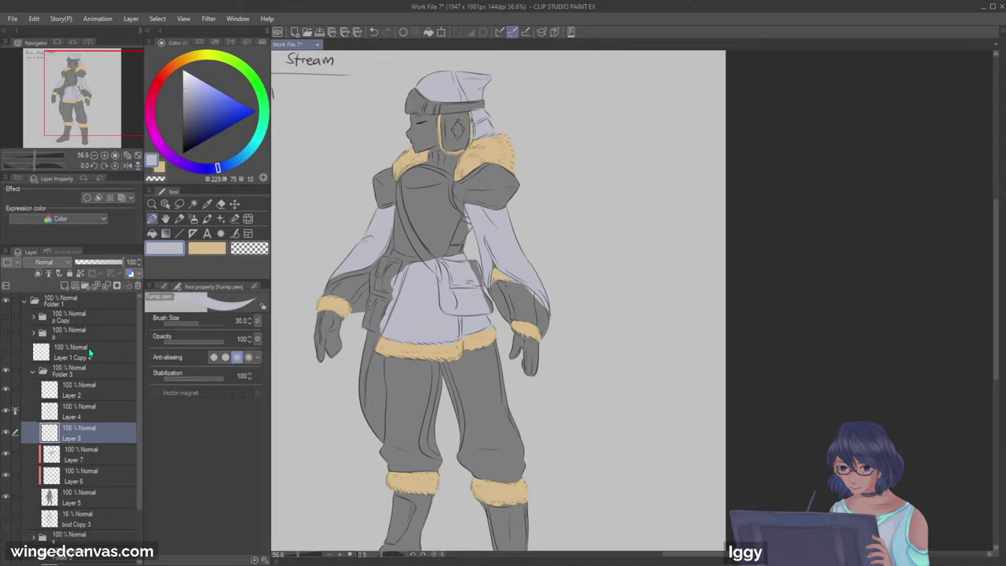
click(39, 275)
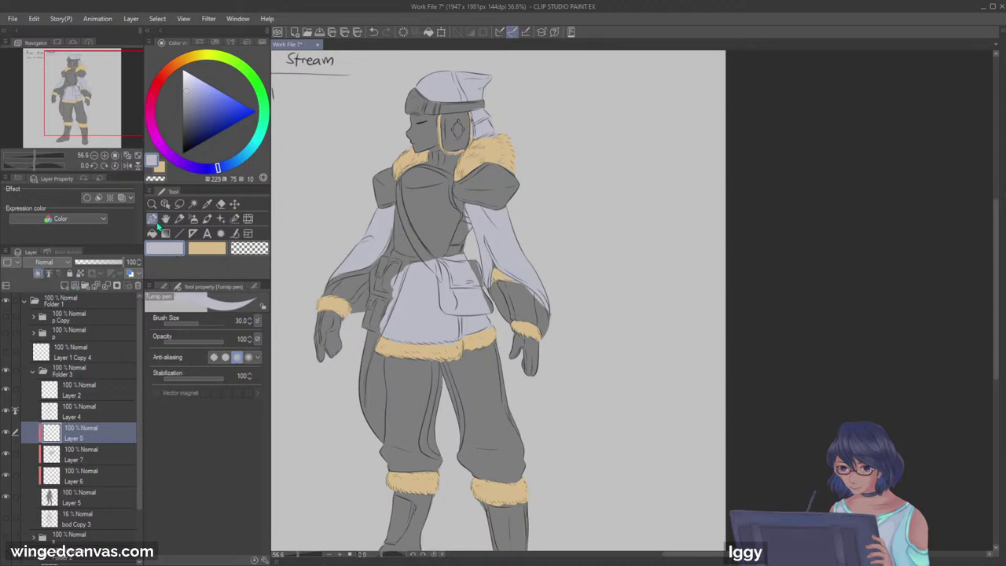
Step: Paint the smaller shoulder piece and the upper edge of the chest piece dark blue (229, 40, 17), starting at pen size 60
click(182, 112)
key(bracketright)
key(bracketright)
key(bracketright)
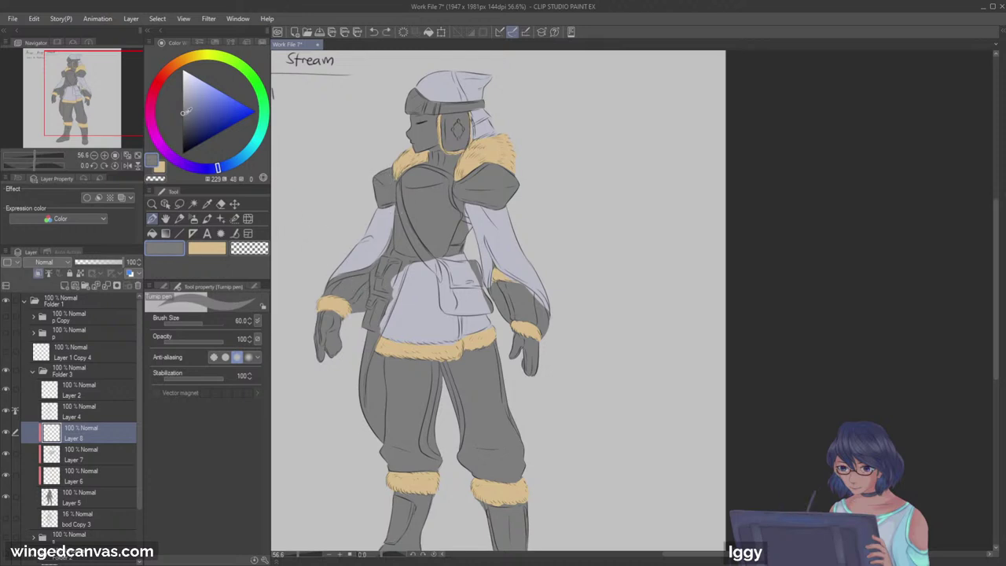
click(184, 118)
click(192, 120)
mouse_move(384, 174)
mouse_down()
mouse_move(439, 162)
mouse_move(412, 182)
mouse_move(423, 170)
mouse_move(455, 183)
mouse_move(408, 172)
mouse_move(452, 190)
mouse_move(418, 176)
mouse_move(447, 185)
mouse_move(425, 169)
mouse_move(454, 177)
mouse_move(409, 170)
mouse_move(453, 181)
mouse_up()
key(bracketleft)
key(bracketleft)
key(bracketleft)
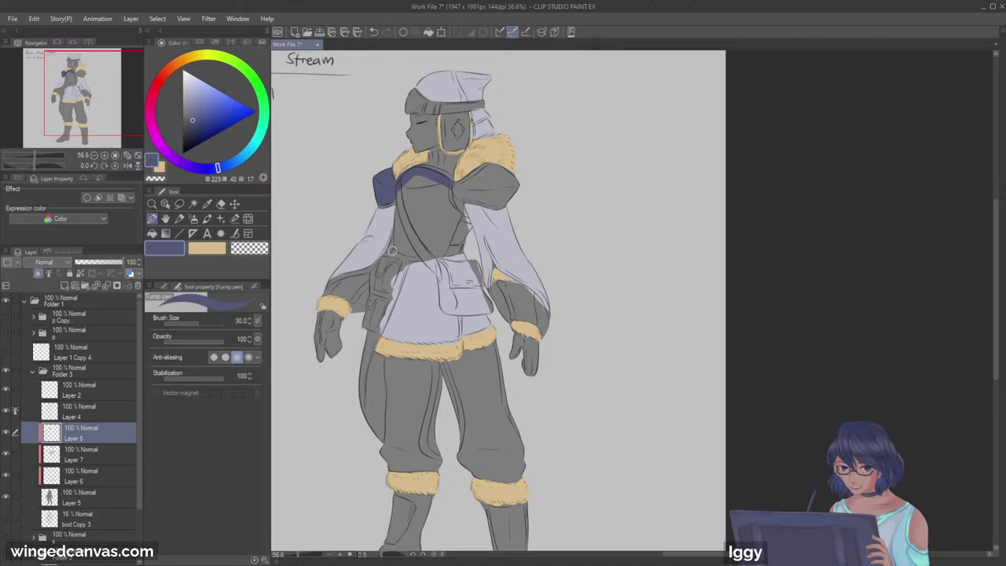
Step: Try a white stroke on the upper sleeve in place of the lavender
key(x)
alt+click(379, 227)
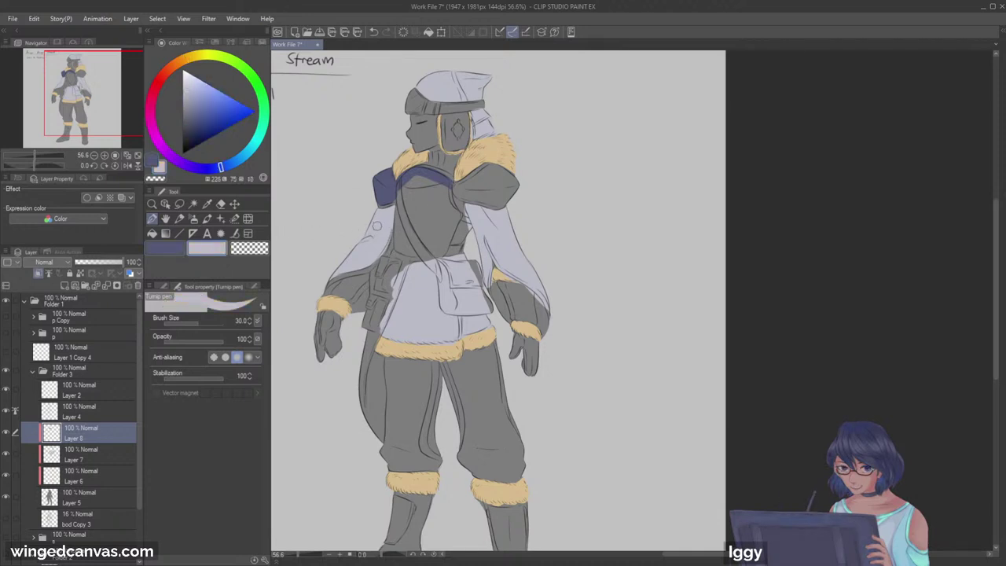
click(185, 73)
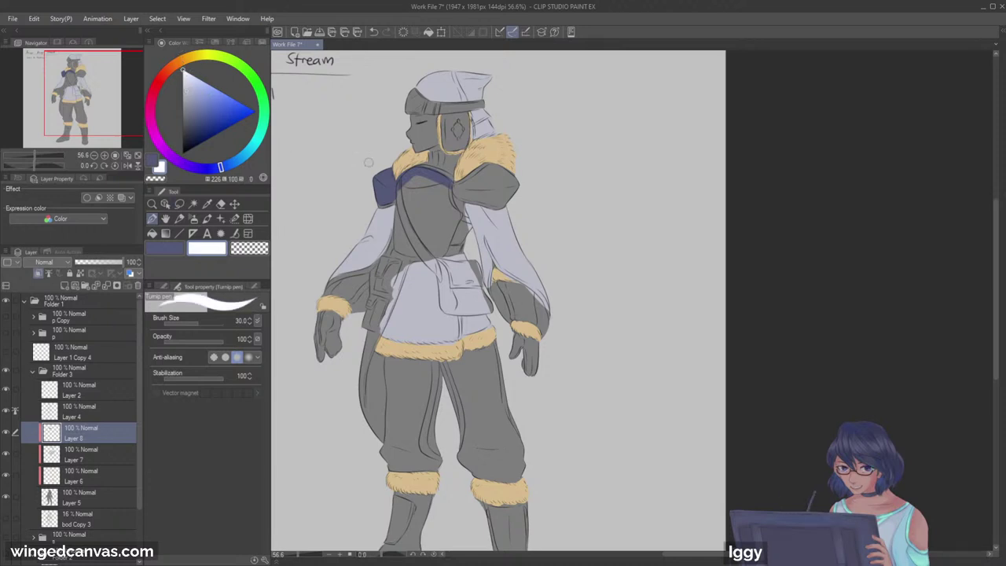
drag(388, 219, 377, 250)
key(ctrl+z)
alt+click(376, 236)
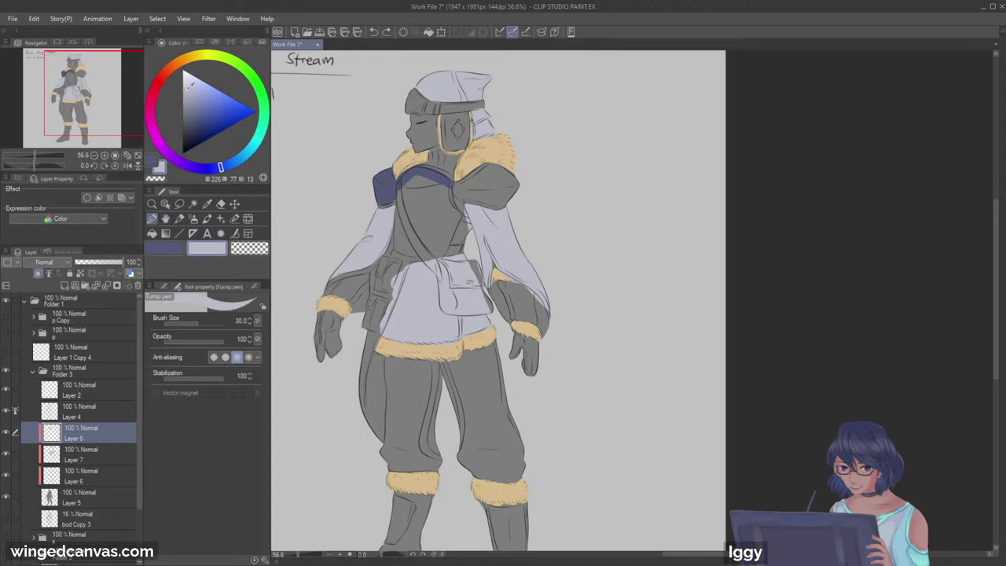
Step: Outline the chest piece in the sampled dark blue at pen size 30 and fill its interior
alt+click(389, 186)
click(165, 203)
key(p)
drag(400, 246, 398, 250)
drag(400, 200, 396, 250)
drag(399, 212, 396, 250)
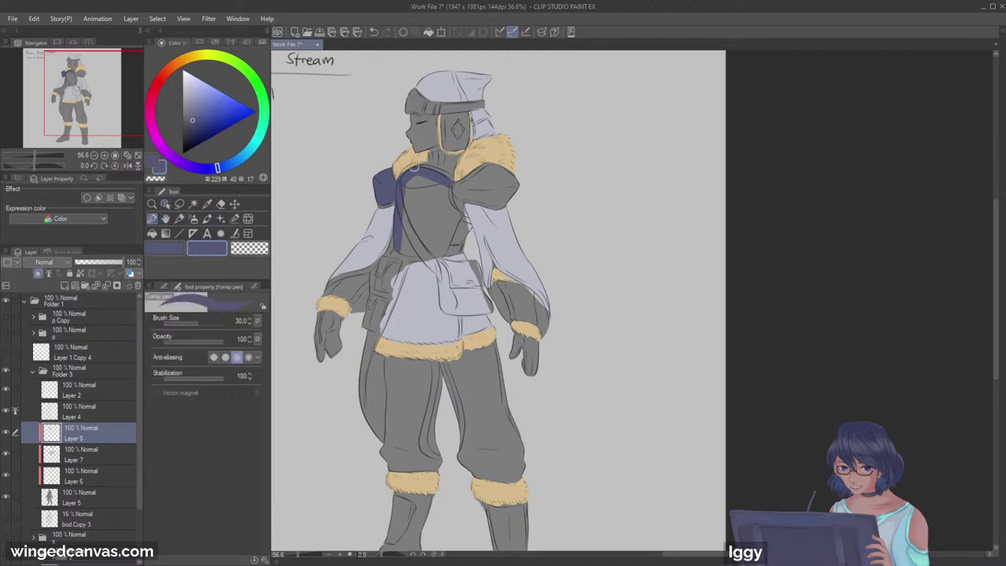
drag(402, 190, 444, 184)
drag(404, 246, 449, 253)
mouse_move(448, 189)
mouse_down()
mouse_move(458, 215)
mouse_move(442, 242)
mouse_up()
click(152, 234)
click(444, 215)
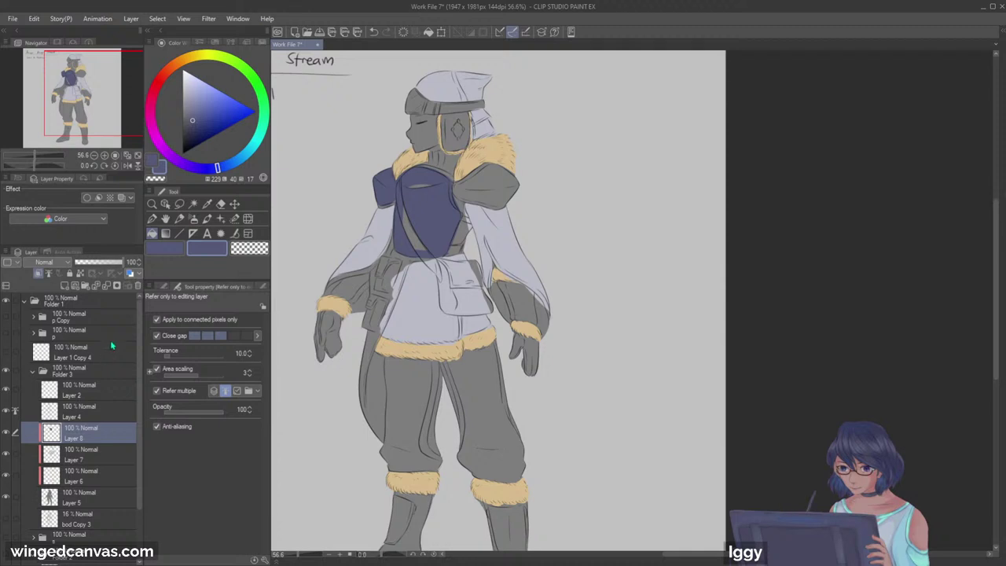
Step: Paint the remaining chest strap and the larger shoulder piece dark blue, enlarging the pen and reducing it to 30 for the edges
click(156, 217)
key(])
key(])
key(])
key(])
mouse_move(425, 248)
mouse_down()
mouse_move(476, 188)
mouse_move(449, 186)
mouse_move(500, 169)
mouse_move(481, 189)
mouse_move(453, 189)
mouse_move(482, 200)
mouse_move(451, 190)
mouse_move(493, 202)
mouse_move(476, 186)
mouse_move(511, 194)
mouse_up()
key(bracketleft)
key(bracketleft)
key(bracketleft)
key(bracketright)
key(bracketleft)
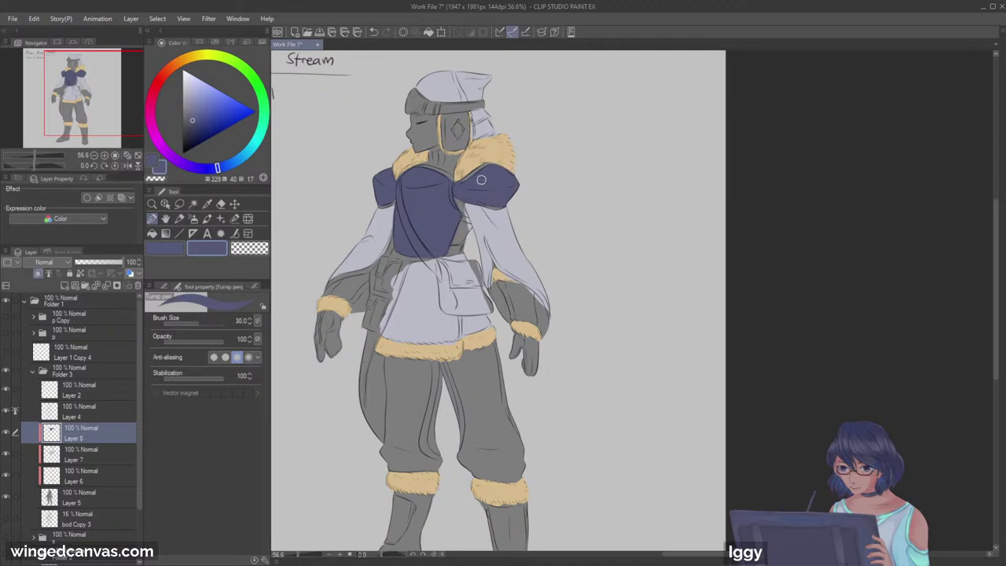
Step: Paint the shin guard on the side-facing boot dark blue and undo the stray last stroke
key(bracketleft)
key(bracketleft)
key(bracketleft)
scroll(437, 297, down, 5)
key(bracketright)
key(bracketright)
key(bracketright)
key(bracketright)
mouse_move(399, 312)
mouse_down()
mouse_move(411, 339)
mouse_move(402, 320)
mouse_move(397, 338)
mouse_move(410, 327)
mouse_move(391, 355)
mouse_up()
key(ctrl+z)
Step: Outline the front-facing boot's shin guard in dark blue at pen size 25, then fill its interior with a larger pen
mouse_move(498, 326)
mouse_down()
mouse_move(529, 323)
mouse_move(502, 333)
mouse_move(510, 364)
mouse_move(496, 327)
mouse_move(536, 331)
mouse_move(529, 325)
mouse_move(529, 362)
mouse_move(528, 342)
mouse_move(529, 359)
mouse_move(507, 367)
mouse_move(530, 371)
mouse_move(536, 320)
mouse_move(511, 363)
mouse_up()
key([)
key([)
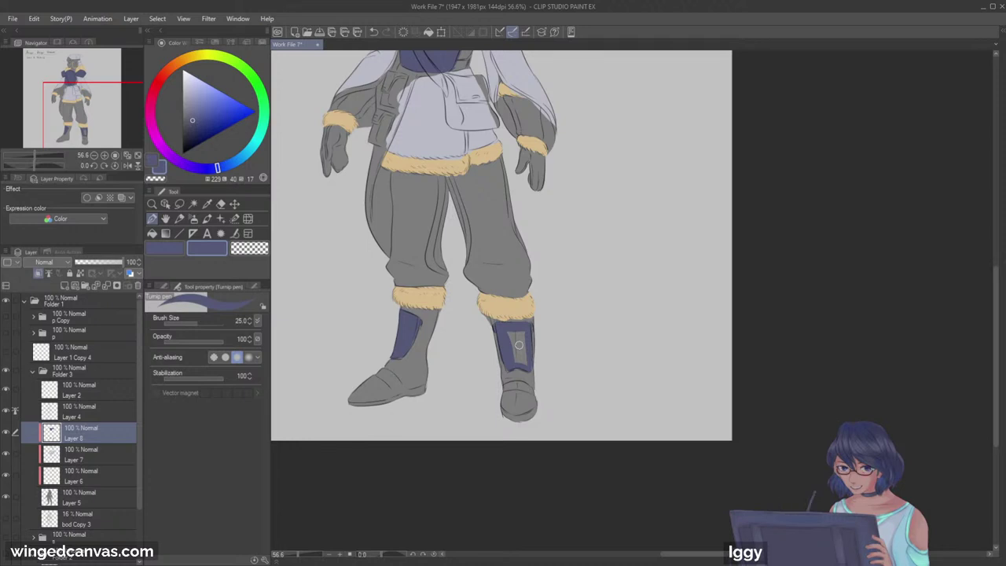
key(bracketright)
key(bracketright)
key(bracketright)
drag(509, 334, 527, 361)
Step: Paint both boots' toe caps dark blue at pen size 60, reducing the pen to 20 for the edges
key(bracketleft)
key(bracketright)
mouse_move(355, 411)
mouse_down()
mouse_move(352, 401)
mouse_move(373, 411)
mouse_move(359, 385)
mouse_up()
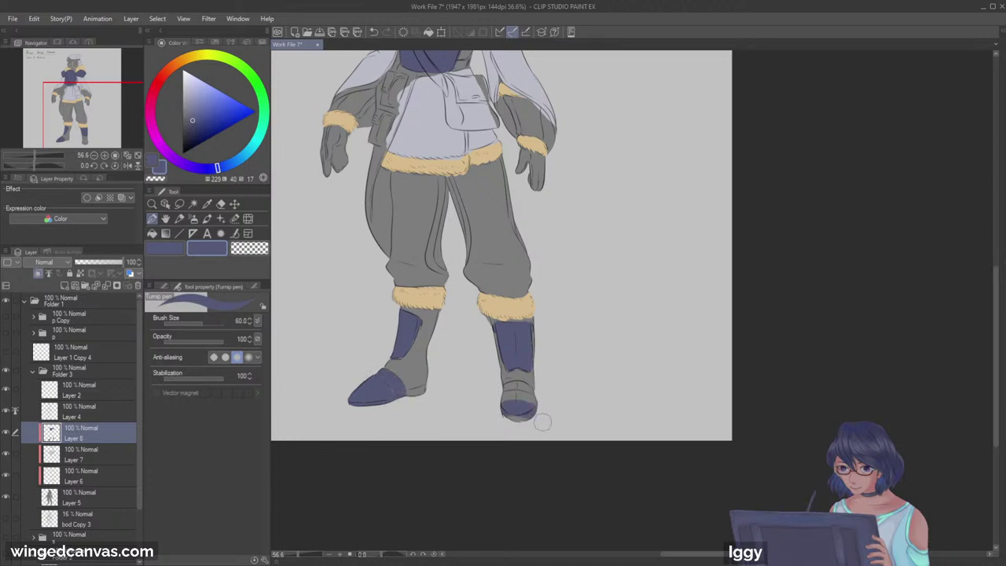
mouse_move(517, 398)
mouse_down()
mouse_move(544, 408)
mouse_move(492, 403)
mouse_move(543, 410)
mouse_move(505, 402)
mouse_move(528, 395)
mouse_move(495, 408)
mouse_move(542, 403)
mouse_move(520, 389)
mouse_up()
key([)
key([)
key([)
key([)
key([)
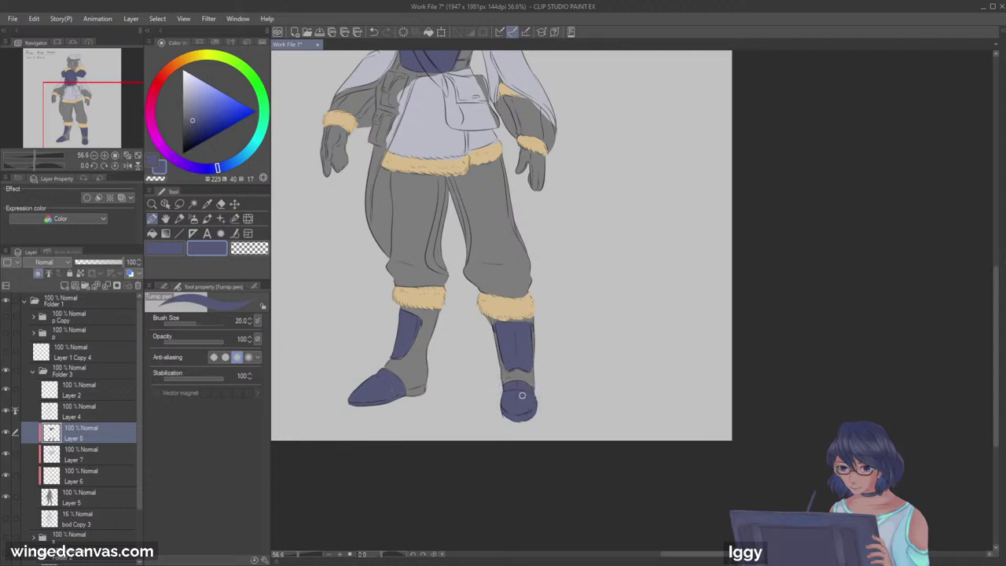
click(105, 491)
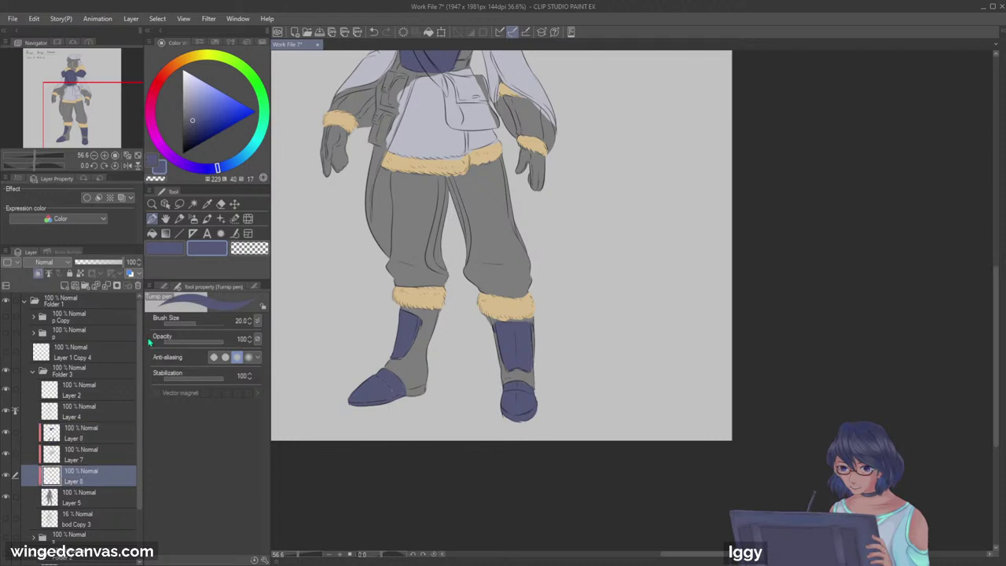
click(164, 247)
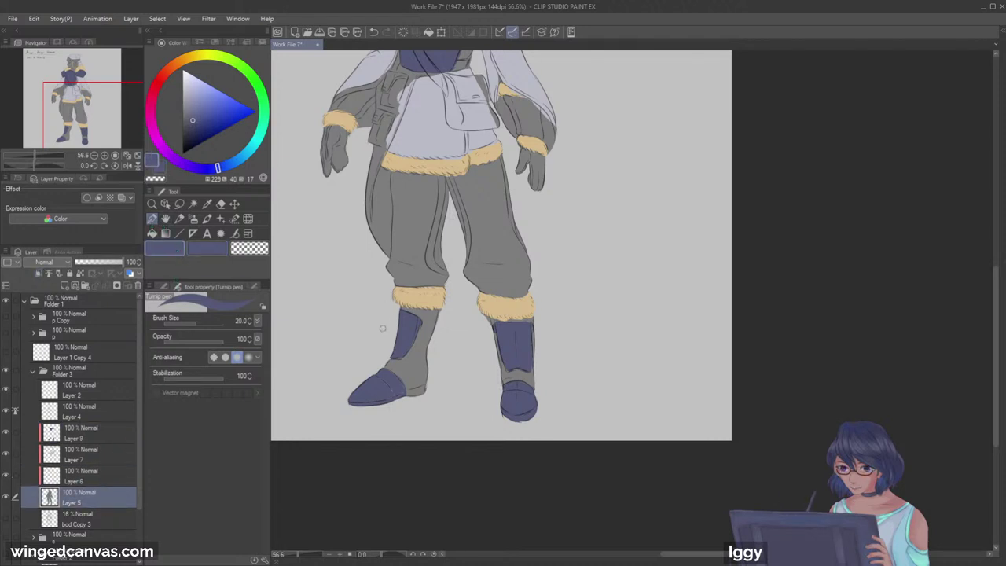
alt+click(408, 361)
key(bracketright)
key(bracketright)
key(bracketright)
key(bracketright)
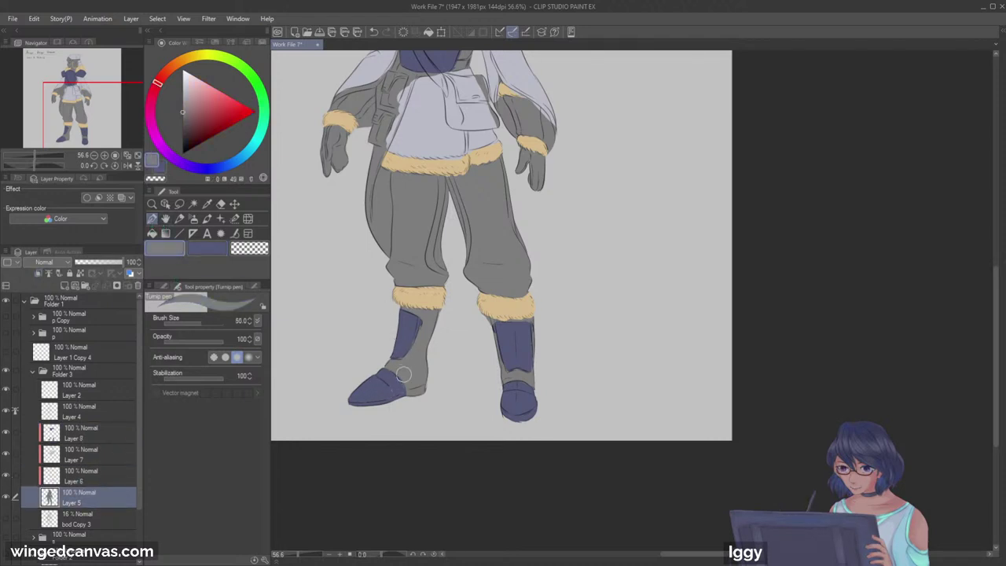
Step: Erase the dark blue spill beside the side-facing boot's toe cap on Layer 8, using the transparent colour at pen size 25
key(bracketleft)
key(bracketleft)
key(bracketleft)
click(108, 432)
click(256, 248)
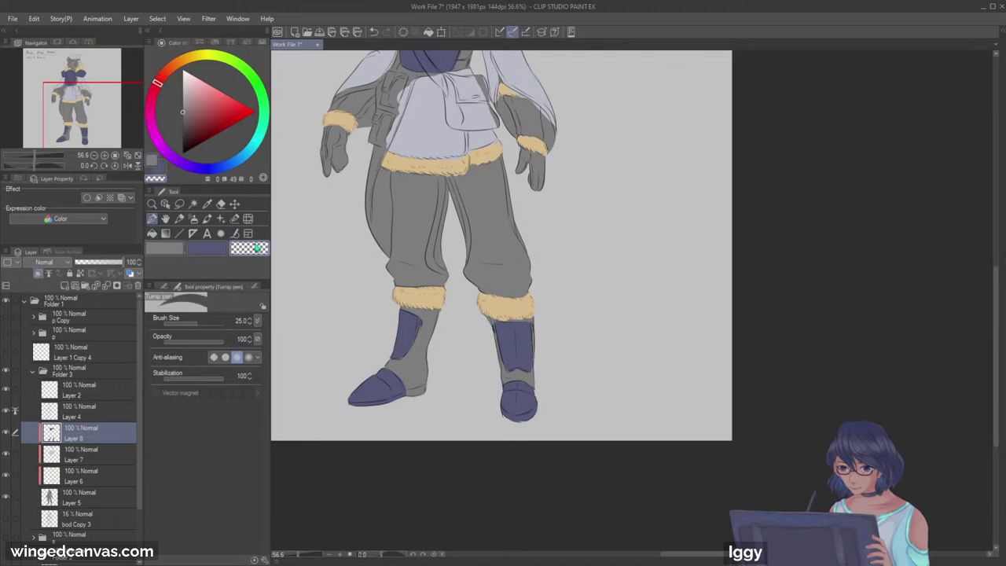
drag(406, 396, 394, 398)
Step: Add a new layer at the top of Folder 3 and choose a muted reddish brown (14, 46, 19)
drag(95, 118, 67, 90)
click(152, 204)
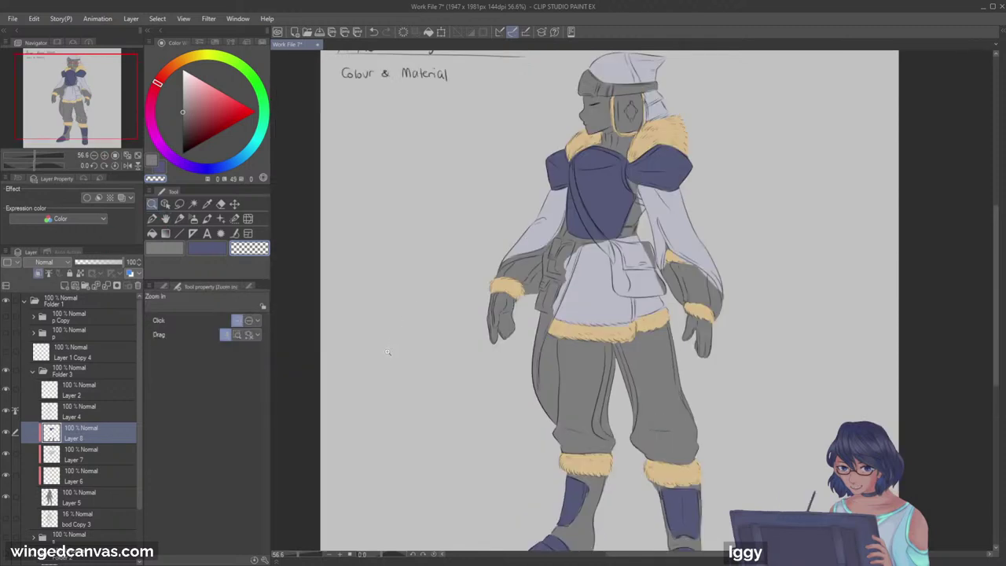
drag(104, 121, 103, 142)
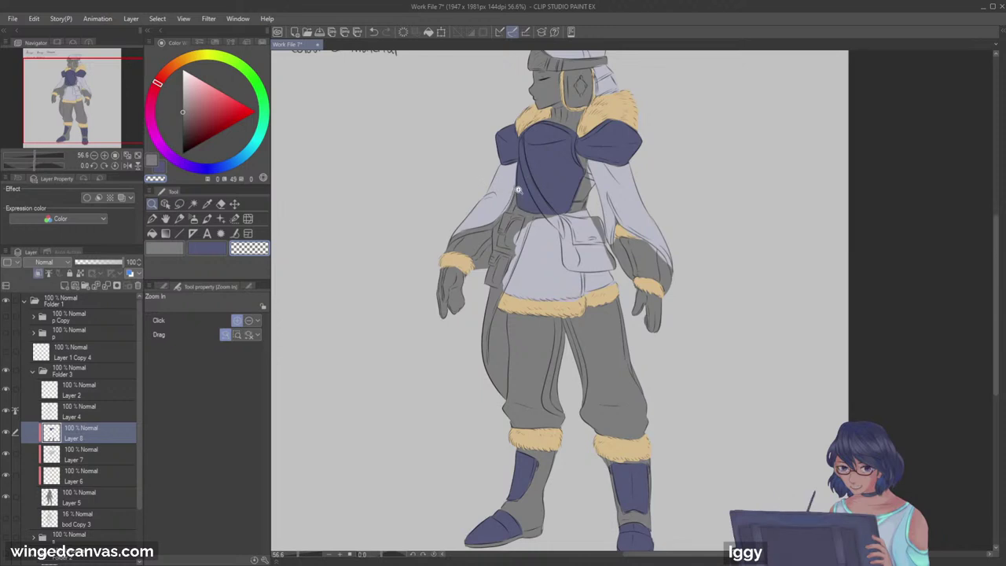
drag(518, 190, 524, 190)
mouse_move(108, 122)
mouse_down()
mouse_move(122, 108)
mouse_move(105, 139)
mouse_up()
right_click(540, 401)
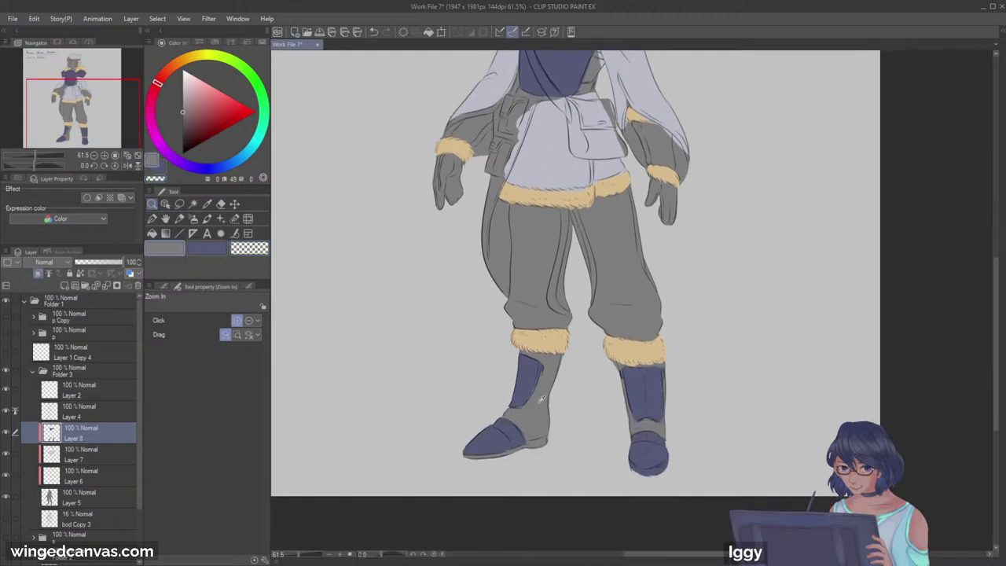
key(p)
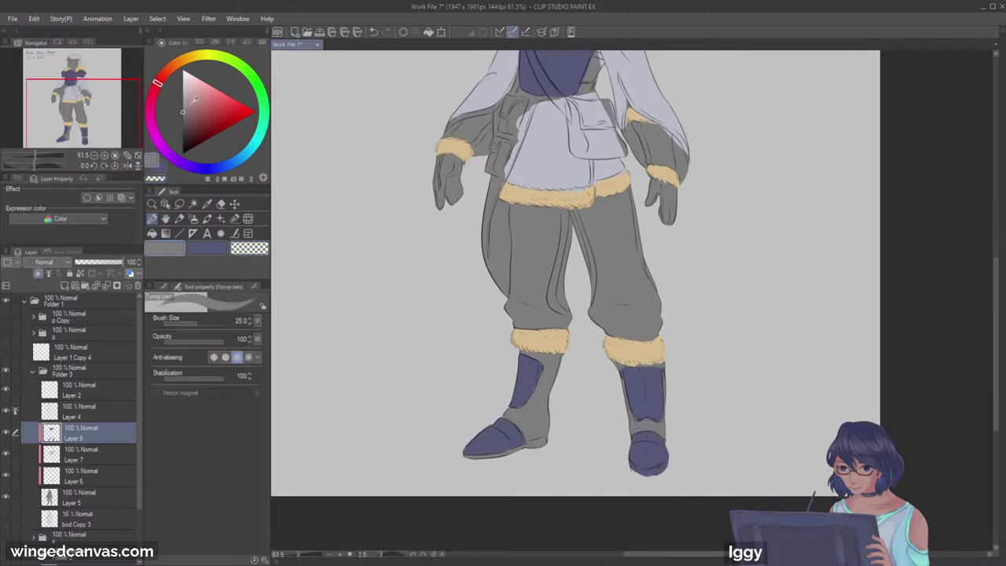
click(191, 98)
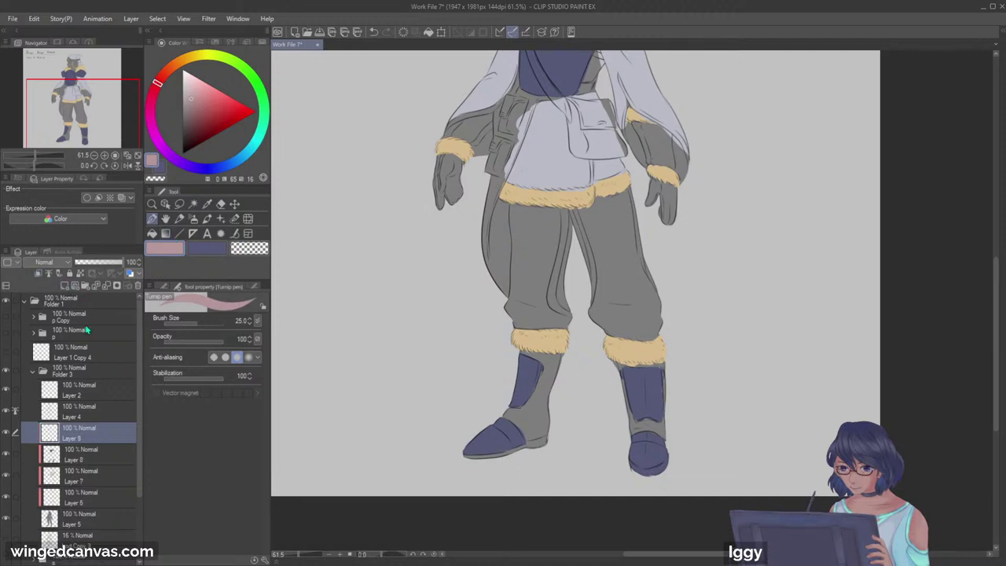
drag(93, 429, 95, 382)
click(165, 72)
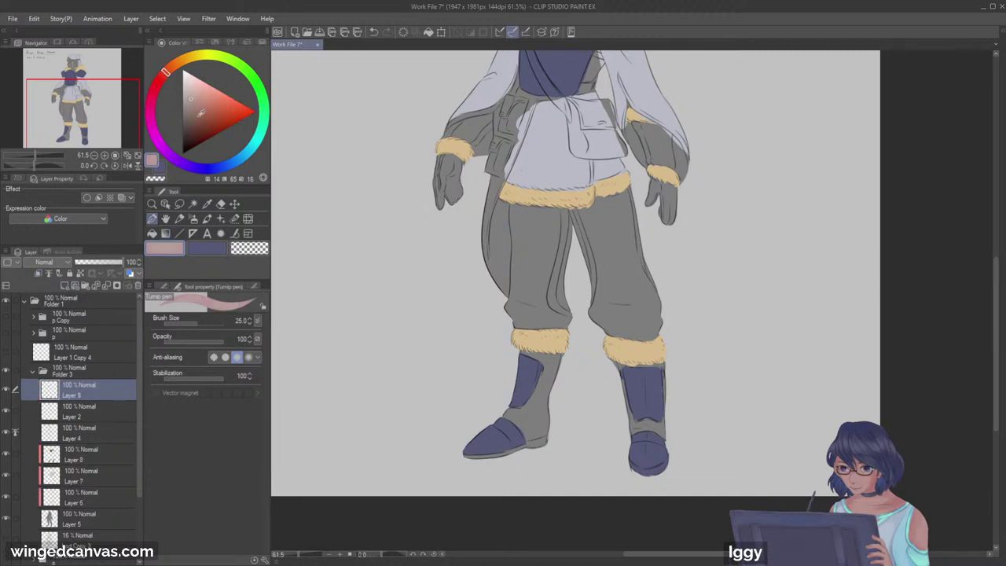
click(196, 115)
Step: Sketch a boot colour swatch beside the character with the Design pencil: reddish brown shaft, dark blue toe and tan fur cuff
click(207, 219)
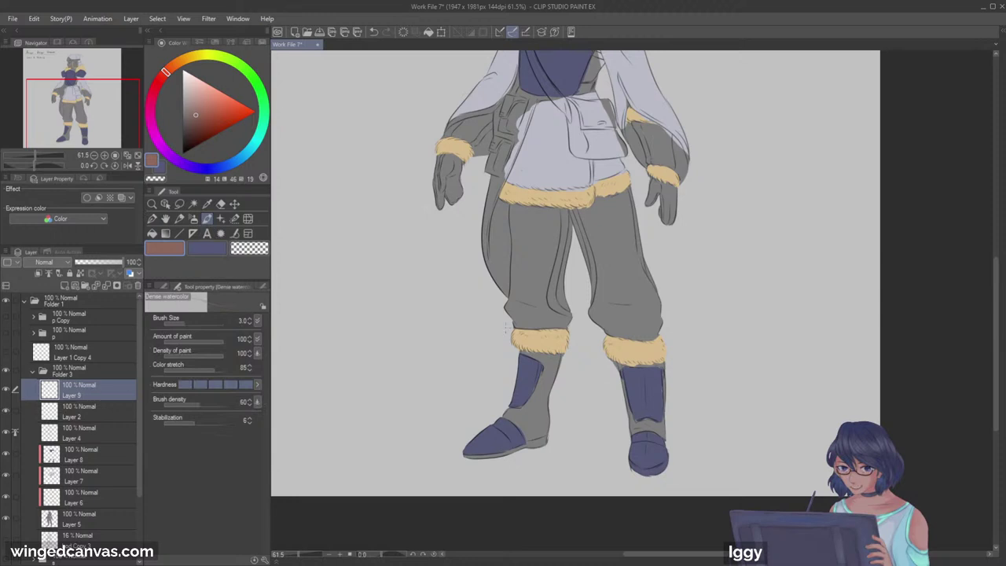
click(180, 219)
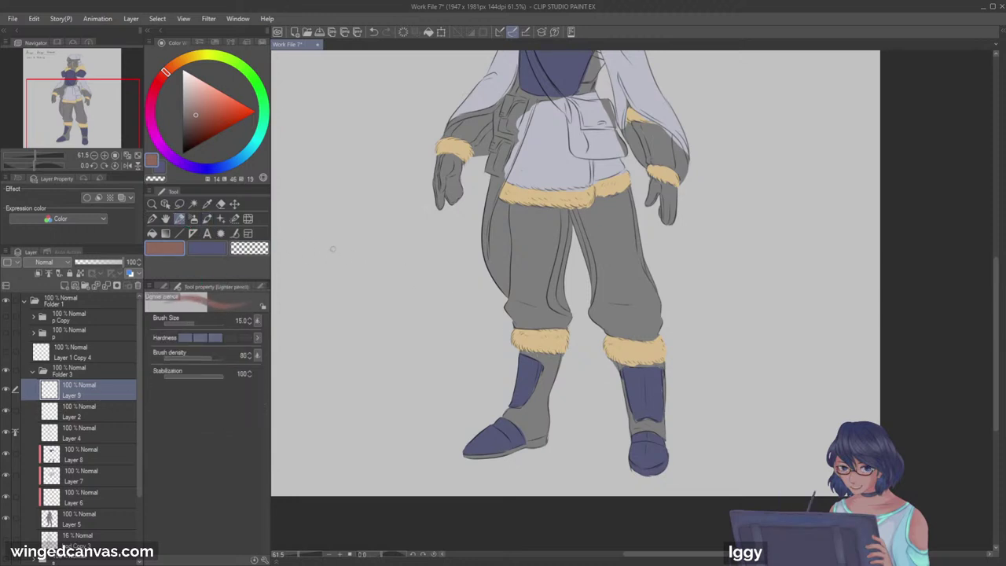
click(164, 286)
click(188, 338)
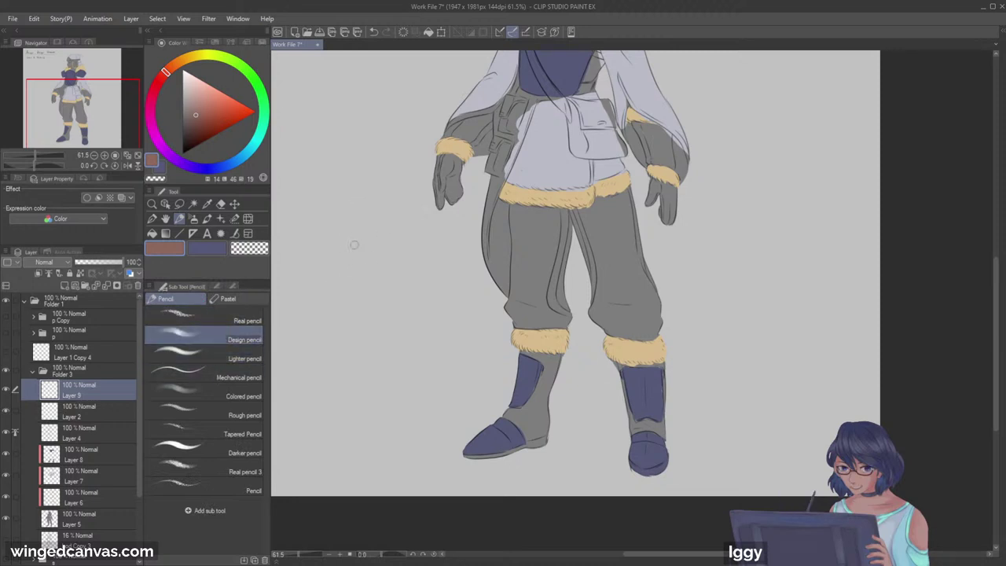
mouse_move(354, 248)
mouse_down()
mouse_move(352, 288)
mouse_move(335, 314)
mouse_move(334, 305)
mouse_move(323, 309)
mouse_move(351, 299)
mouse_move(331, 296)
mouse_up()
click(206, 250)
click(165, 248)
alt+click(544, 335)
mouse_move(347, 250)
mouse_down()
mouse_move(368, 253)
mouse_move(342, 252)
mouse_up()
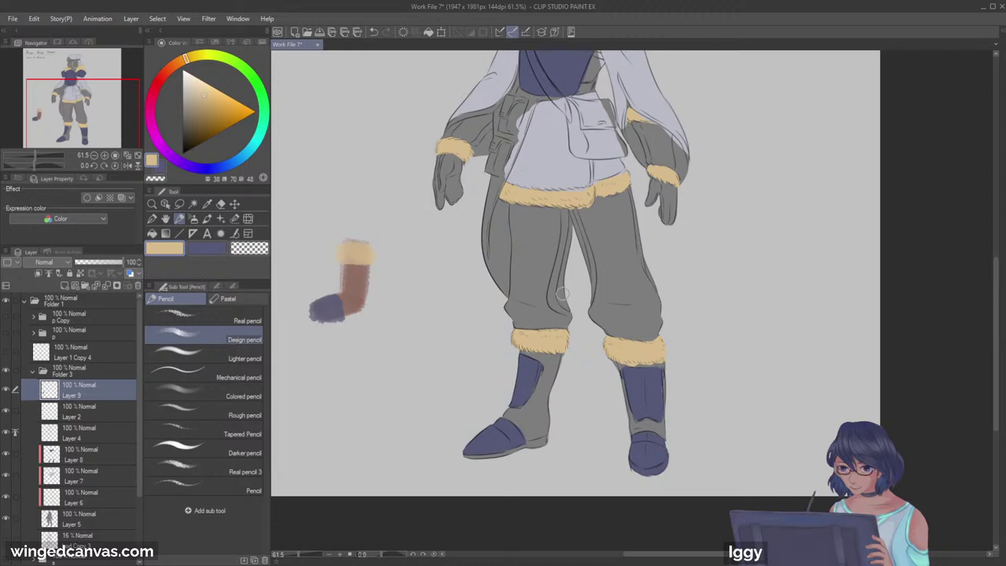
Step: Sketch a second boot swatch below the first with a greyish blue (220, 44, 21) shaft, dark blue toe and tan cuff
key(x)
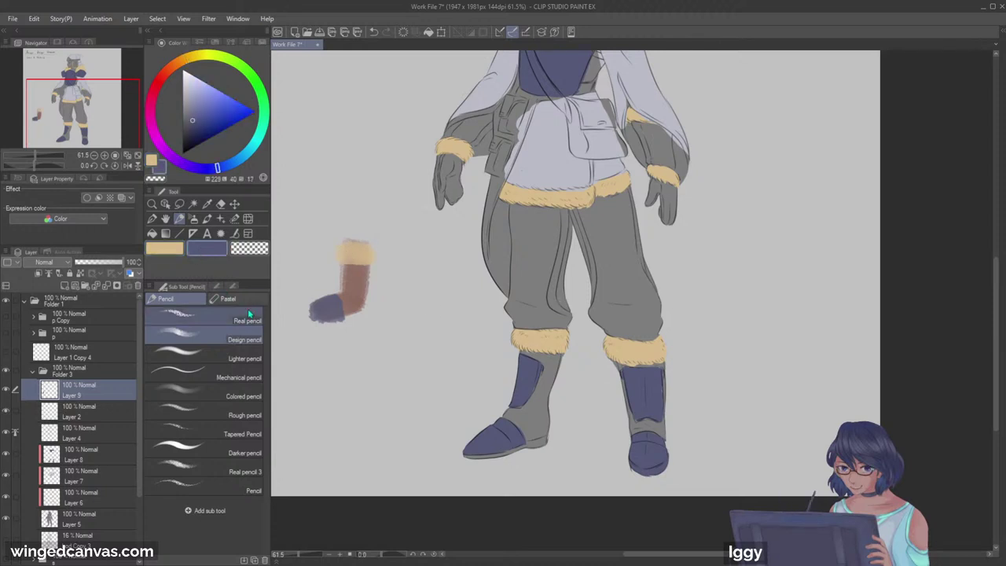
alt+click(354, 294)
click(227, 167)
click(196, 117)
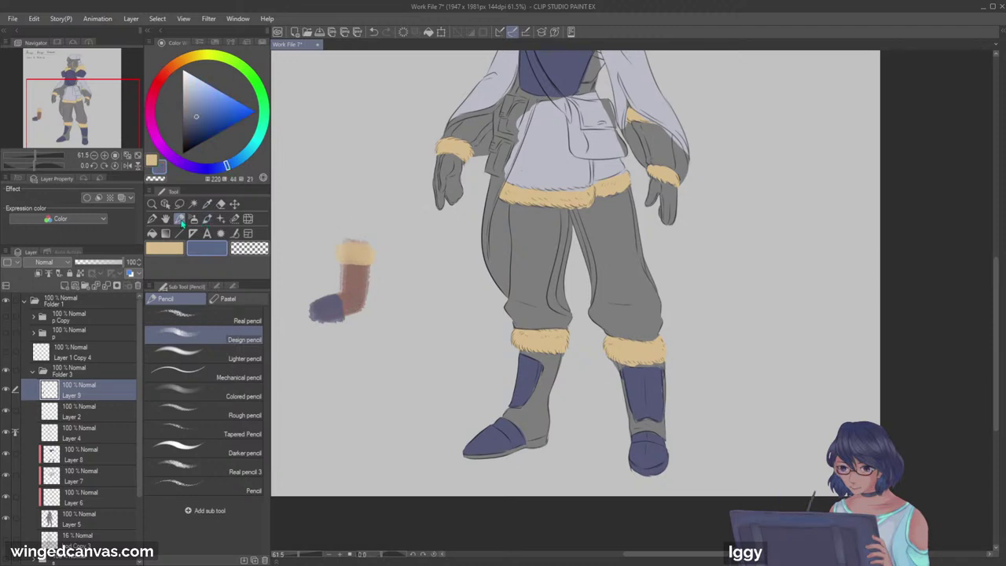
mouse_move(366, 344)
mouse_down()
mouse_move(362, 367)
mouse_move(329, 387)
mouse_move(358, 381)
mouse_move(340, 382)
mouse_up()
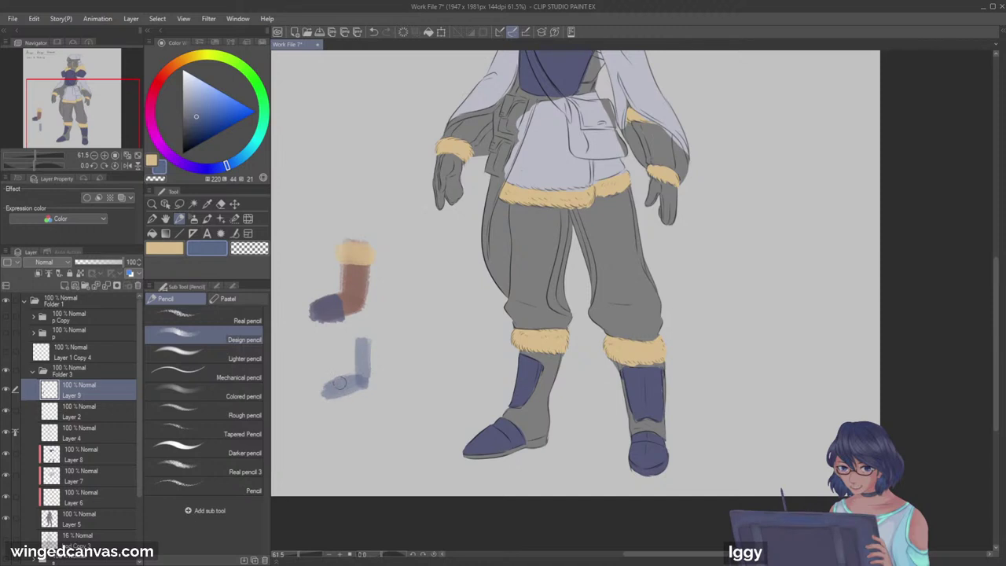
alt+click(331, 309)
drag(328, 384, 338, 397)
alt+click(353, 243)
mouse_move(356, 346)
mouse_down()
mouse_move(374, 344)
mouse_move(353, 349)
mouse_move(371, 351)
mouse_move(371, 384)
mouse_move(354, 387)
mouse_up()
alt+click(366, 368)
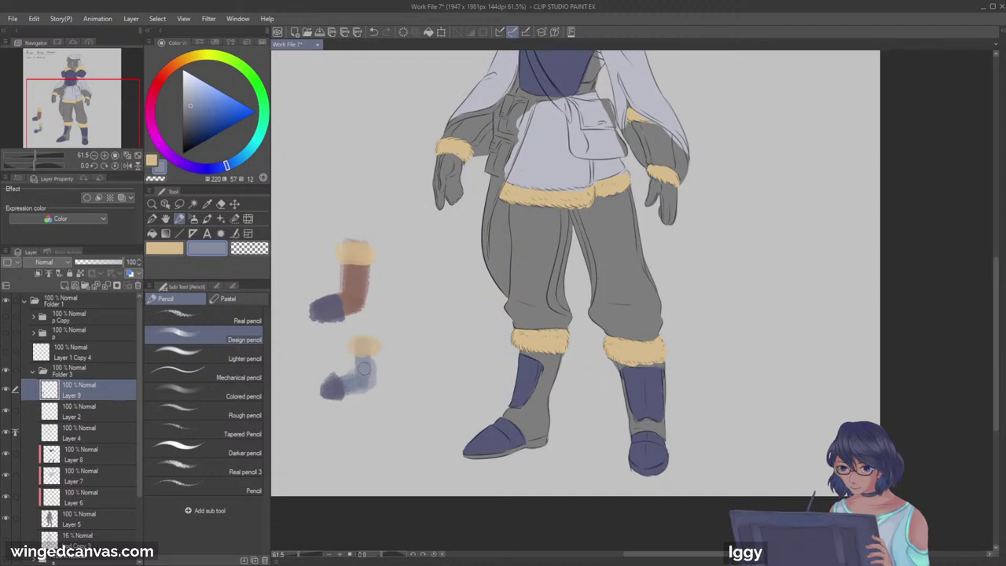
Step: Touch up the gap between the sleeve and chest piece in sampled lavender (226, 75, 10) on Layer 7 with the Turnip pen
mouse_move(83, 116)
mouse_down()
mouse_move(96, 106)
mouse_move(90, 97)
mouse_up()
click(153, 204)
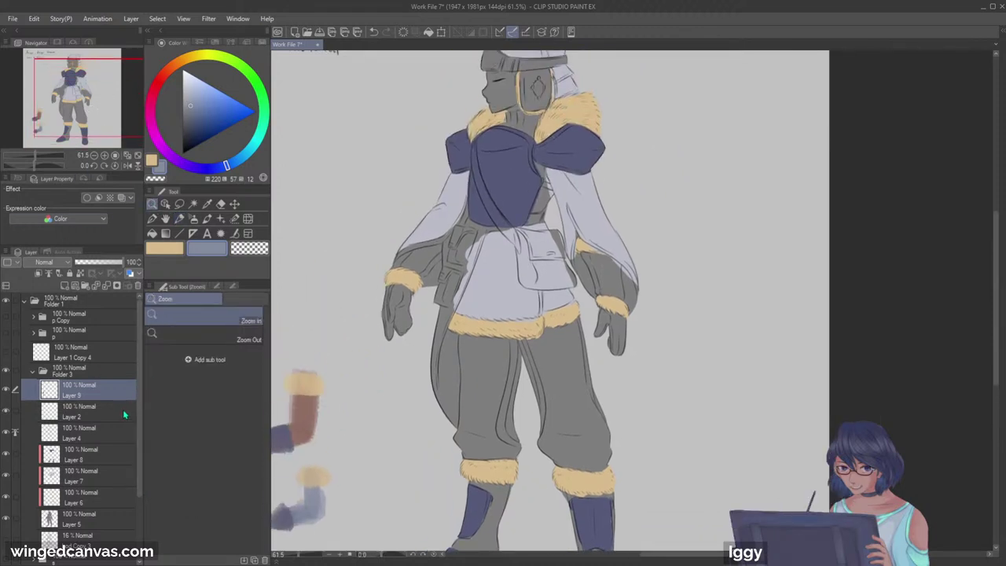
click(703, 140)
click(166, 204)
click(438, 195)
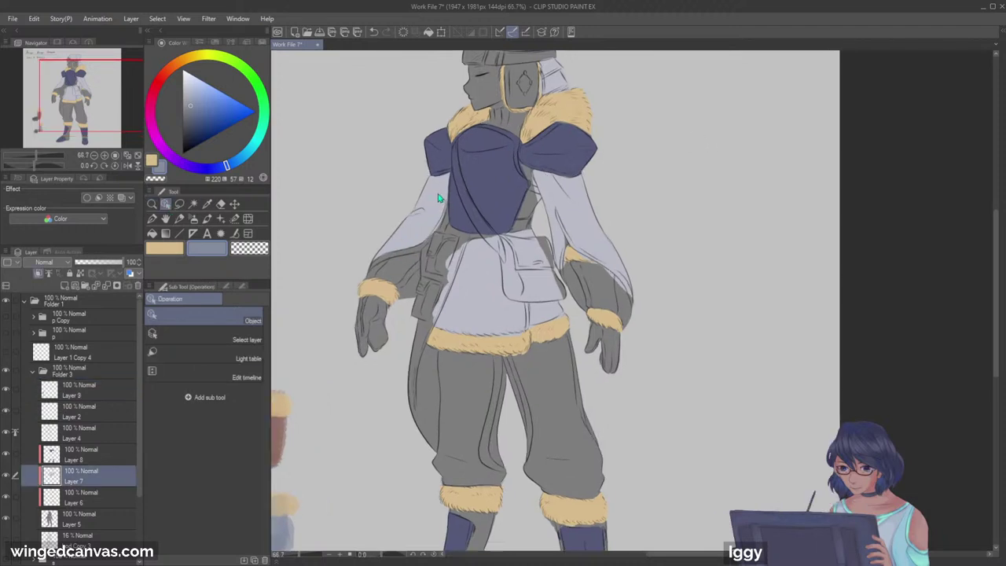
click(152, 219)
alt+click(435, 200)
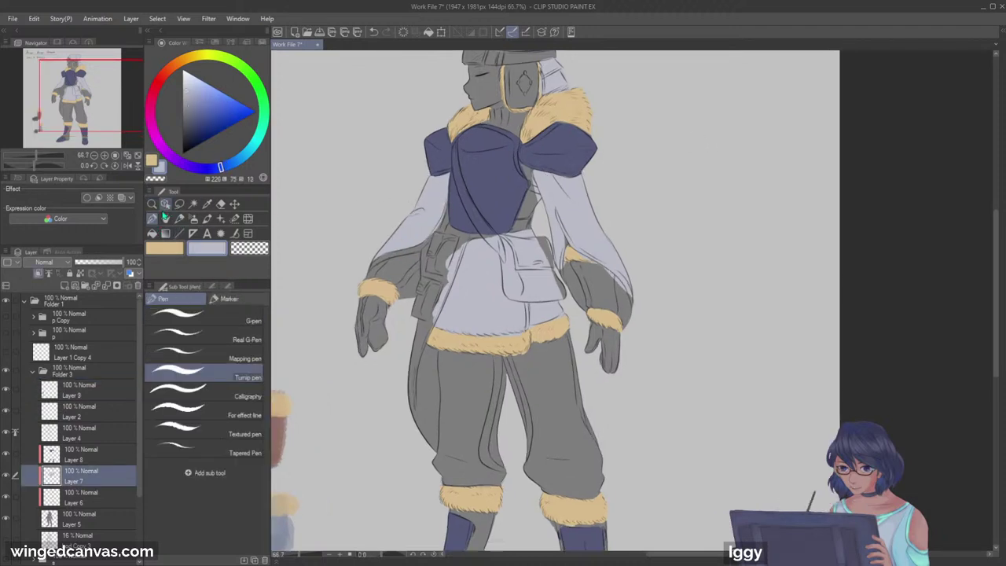
drag(444, 227, 435, 227)
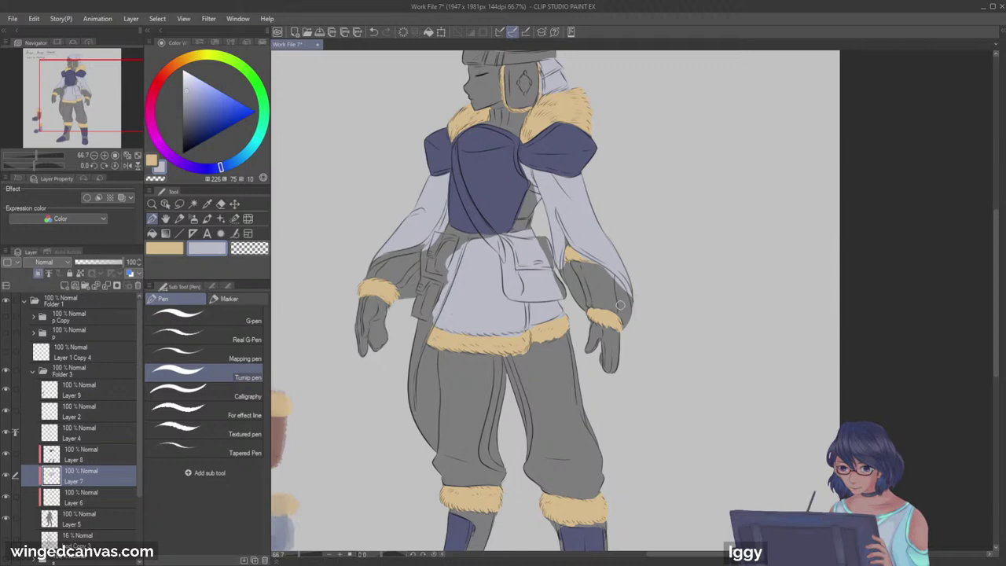
Step: Sample the reddish brown from the first boot swatch and add a new clipped layer above Layer 8
click(151, 204)
drag(478, 234, 409, 233)
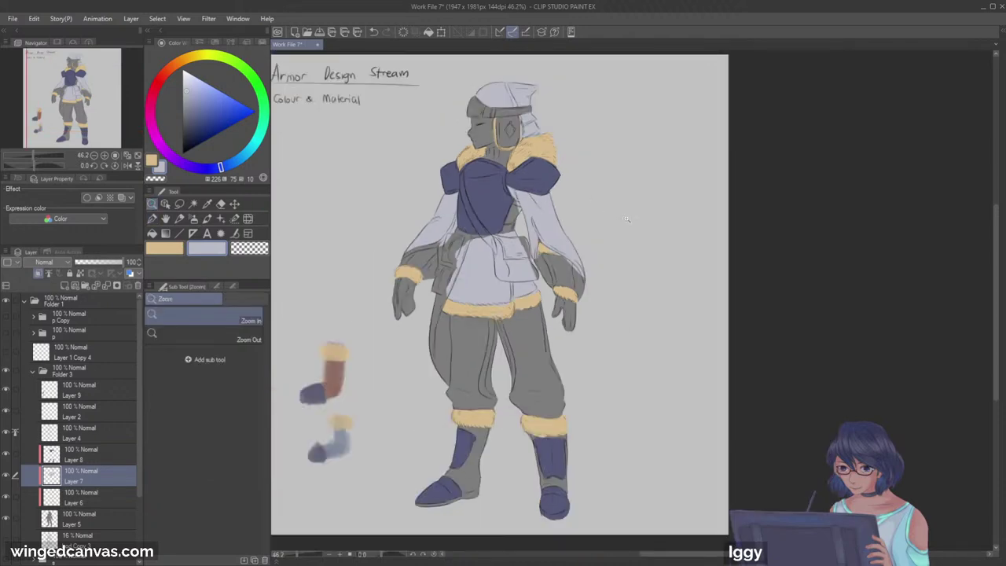
right_click(334, 370)
drag(593, 175, 621, 175)
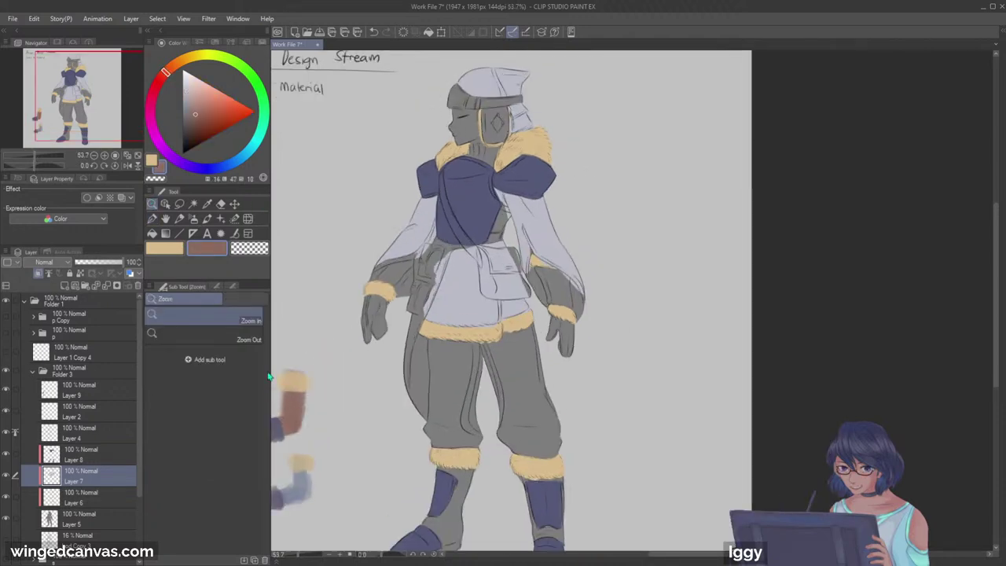
click(64, 288)
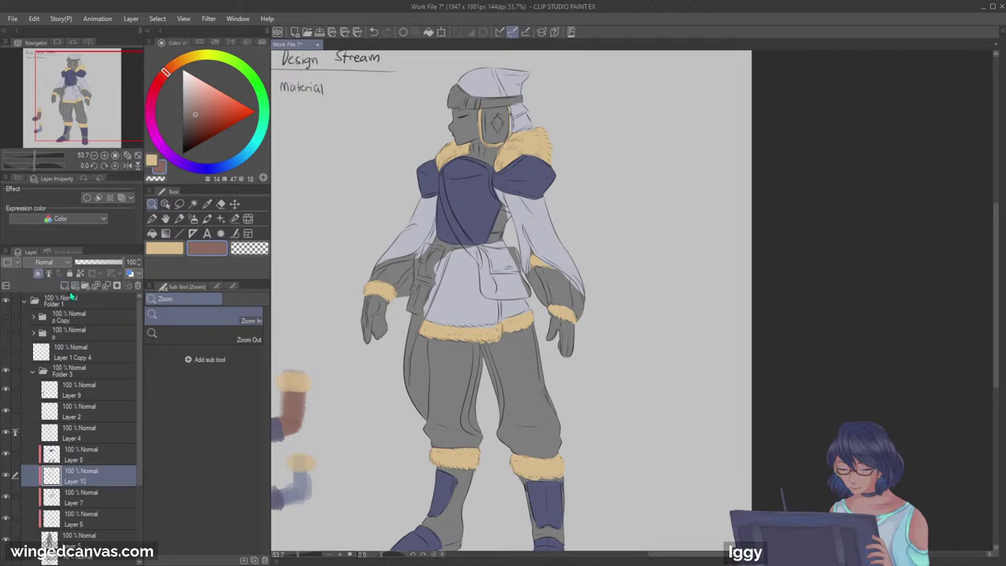
drag(84, 459, 84, 454)
Step: Paint the diagonal chest strap and outline the hip bag in reddish brown (14, 47, 18) with the Turnip pen
click(151, 218)
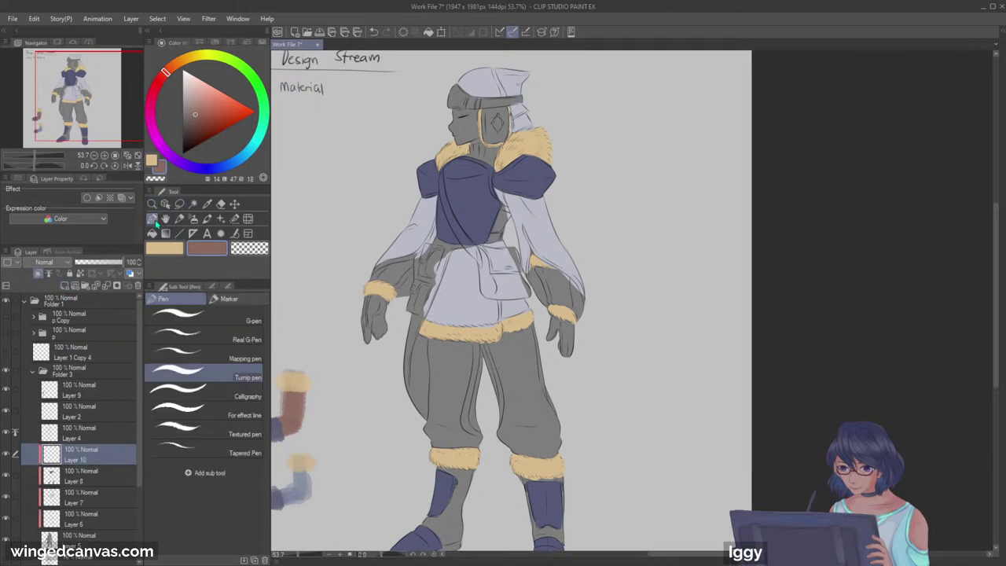
mouse_move(441, 173)
mouse_down()
mouse_move(450, 218)
mouse_move(474, 253)
mouse_up()
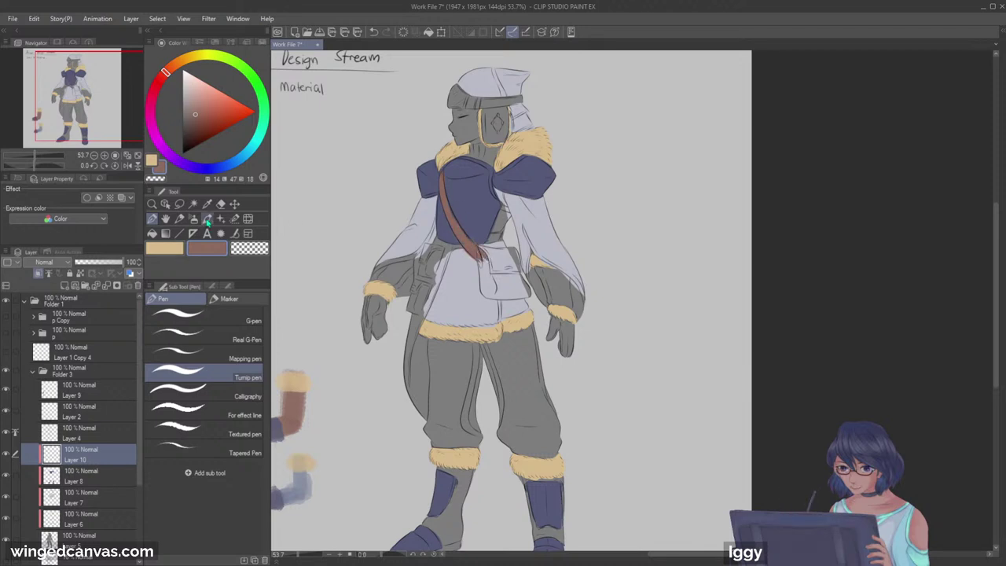
click(151, 204)
click(653, 218)
key(p)
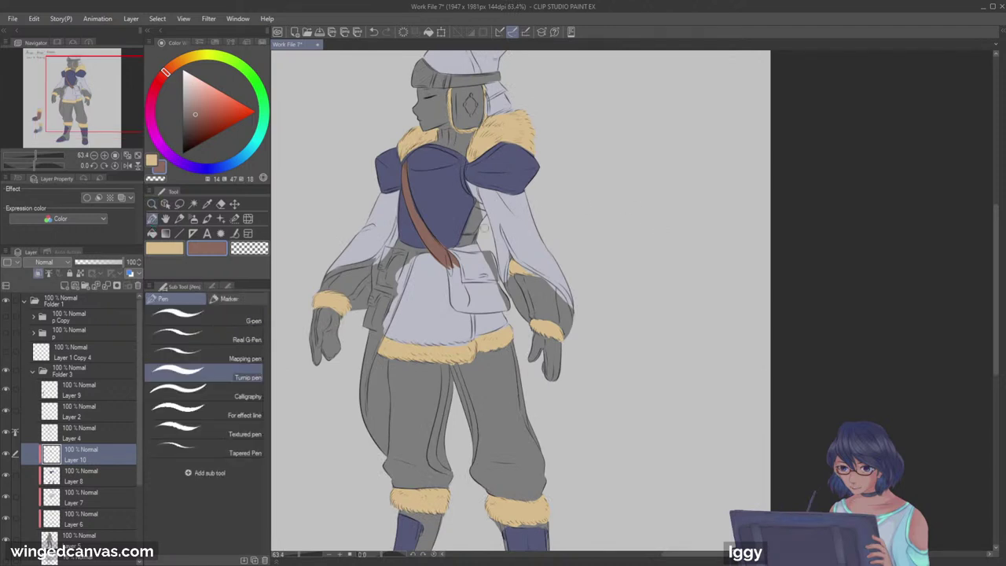
mouse_move(444, 250)
mouse_down()
mouse_move(493, 259)
mouse_move(453, 281)
mouse_move(455, 306)
mouse_move(501, 311)
mouse_up()
drag(488, 253, 508, 301)
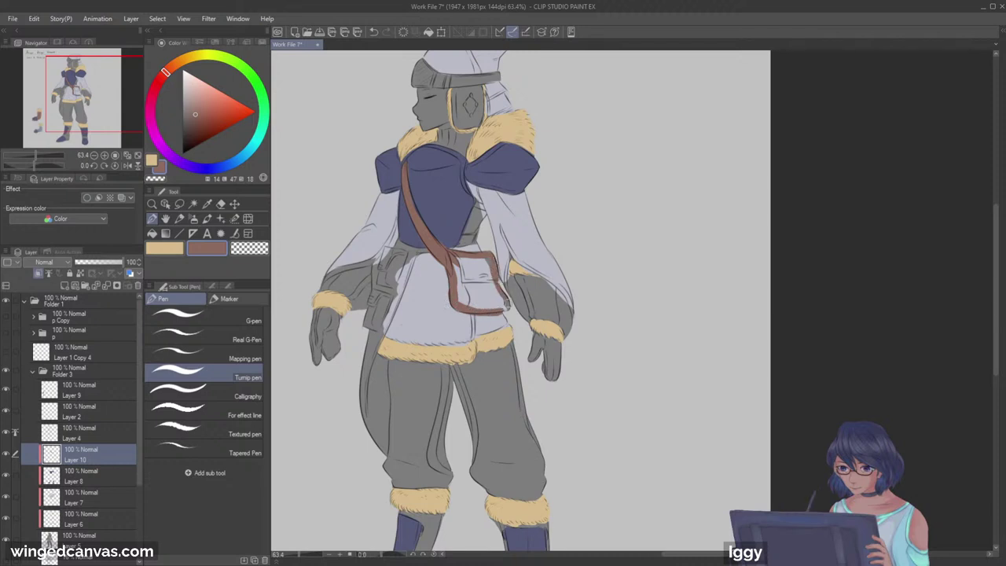
Step: Fill the hip bag's body with reddish brown and paint over its flap and remaining gaps
key(g)
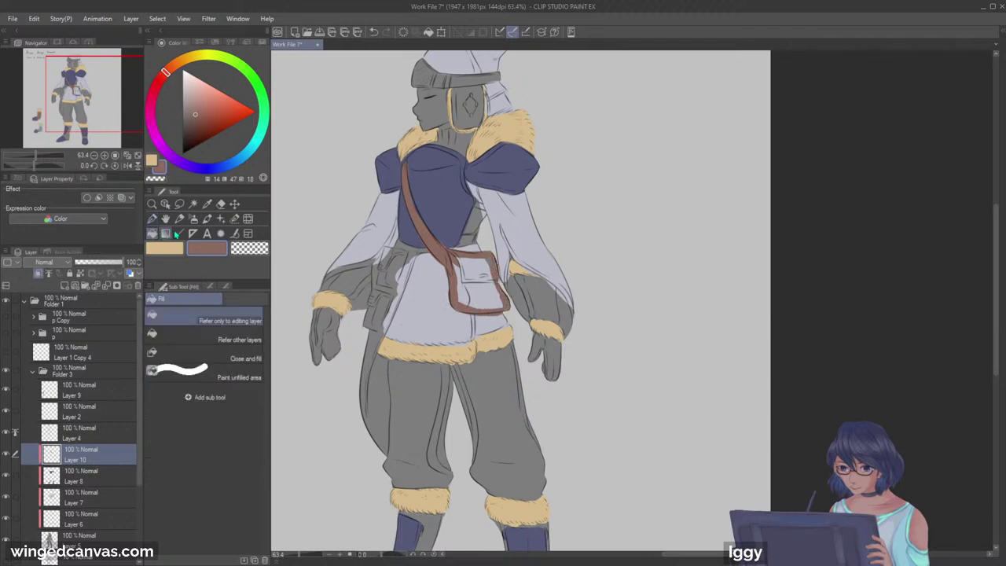
click(485, 290)
key(p)
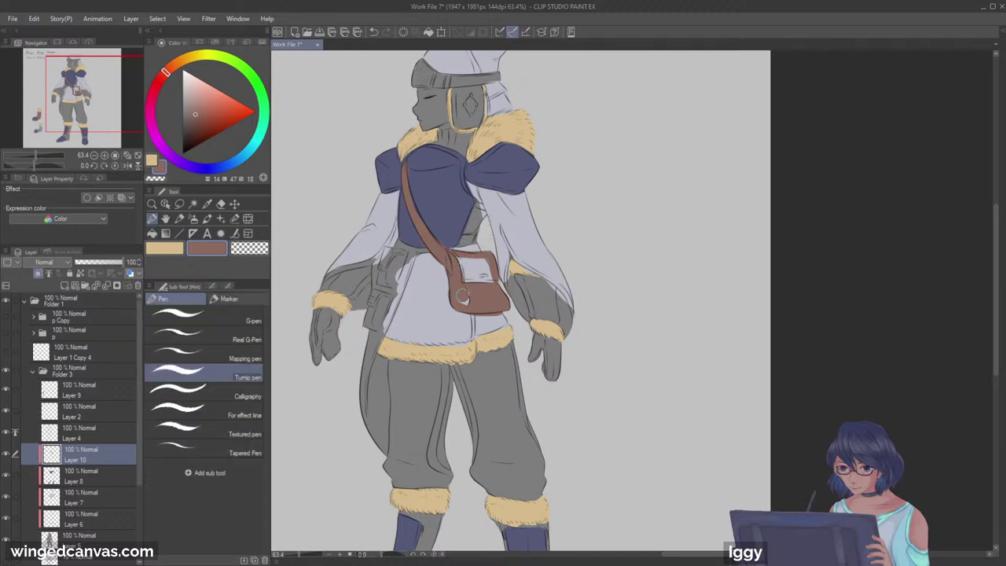
mouse_move(462, 275)
mouse_down()
mouse_move(482, 265)
mouse_move(475, 275)
mouse_up()
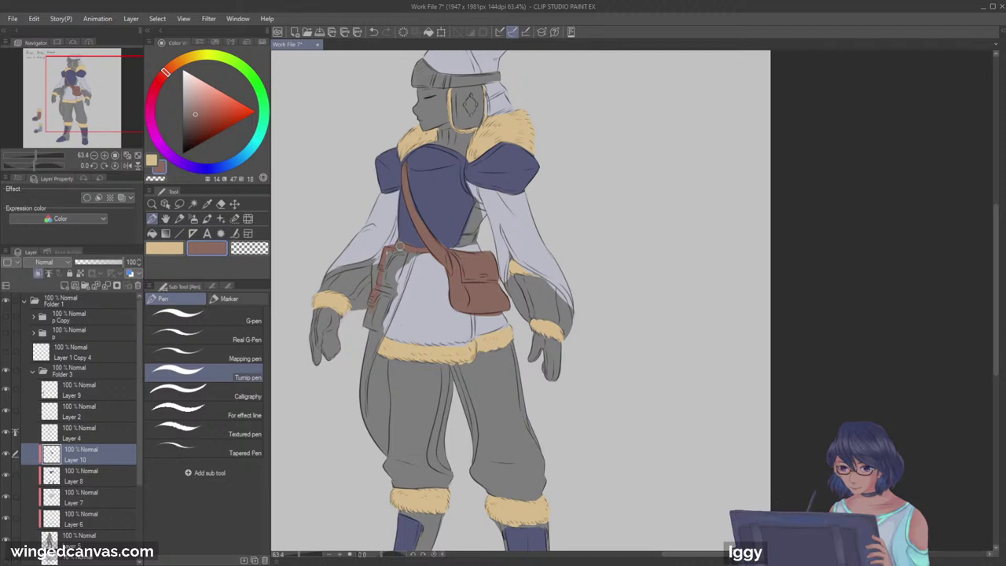
Step: Outline the belt pouches and the long piece hanging beside the leg in reddish brown (14, 47, 18) and fill them on Layer 10
drag(410, 258, 374, 356)
key(ctrl+z)
mouse_move(399, 291)
mouse_down()
mouse_move(372, 356)
mouse_move(380, 365)
mouse_up()
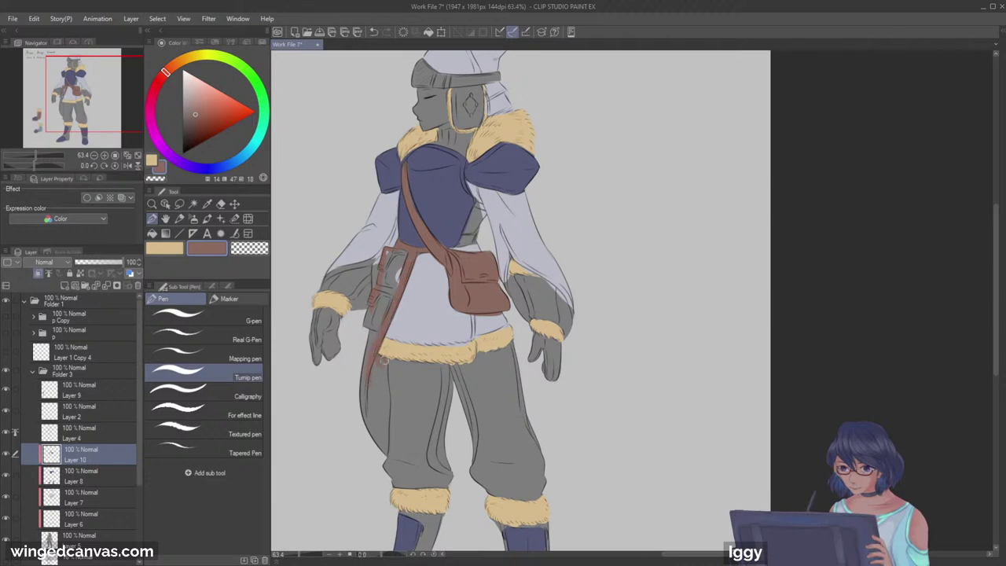
drag(384, 376, 387, 440)
mouse_move(368, 354)
mouse_down()
mouse_move(359, 432)
mouse_move(382, 455)
mouse_up()
click(152, 233)
click(376, 390)
click(389, 283)
Step: Paint over the pouches' remaining gaps with the Turnip pen and colour the rear waist belt and the strap end under the arm
key(p)
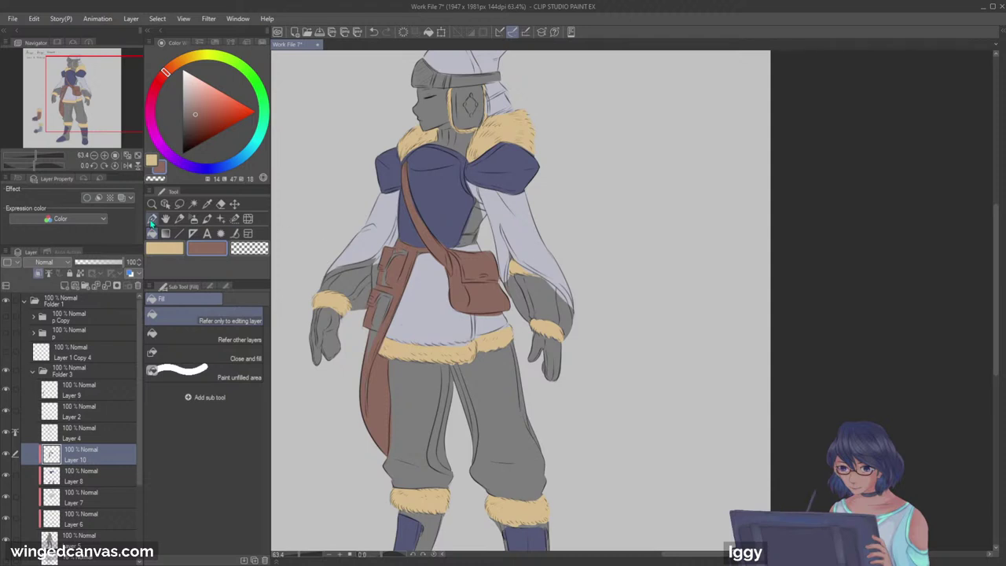
drag(383, 298, 374, 339)
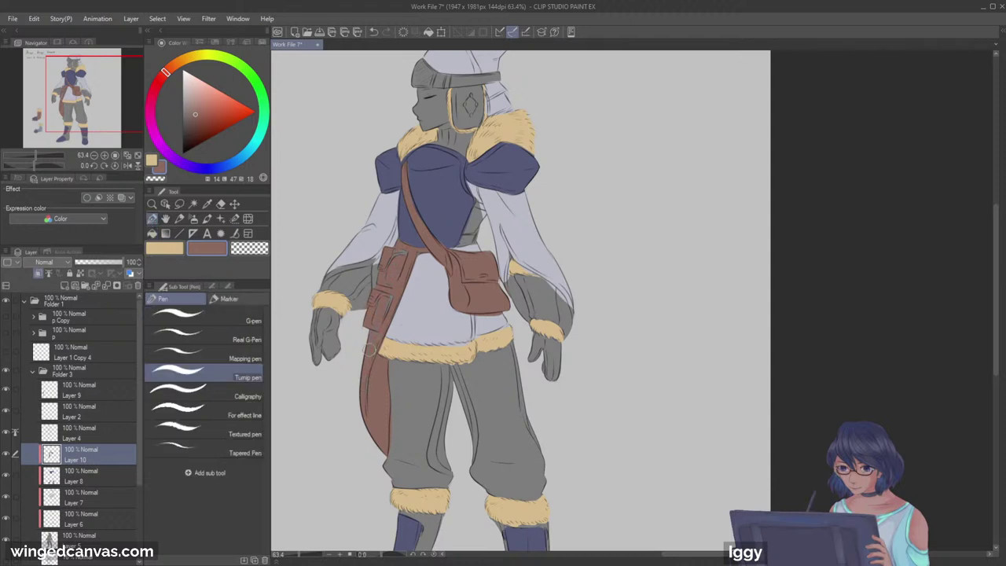
mouse_move(389, 290)
mouse_down()
mouse_move(389, 302)
mouse_move(395, 256)
mouse_move(407, 253)
mouse_up()
drag(450, 380, 445, 409)
drag(481, 237, 455, 250)
Step: Paint the torso side under the arm and the hat's ear flap in sampled lavender (226, 75, 10) on Layer 7
key(o)
click(503, 221)
click(152, 218)
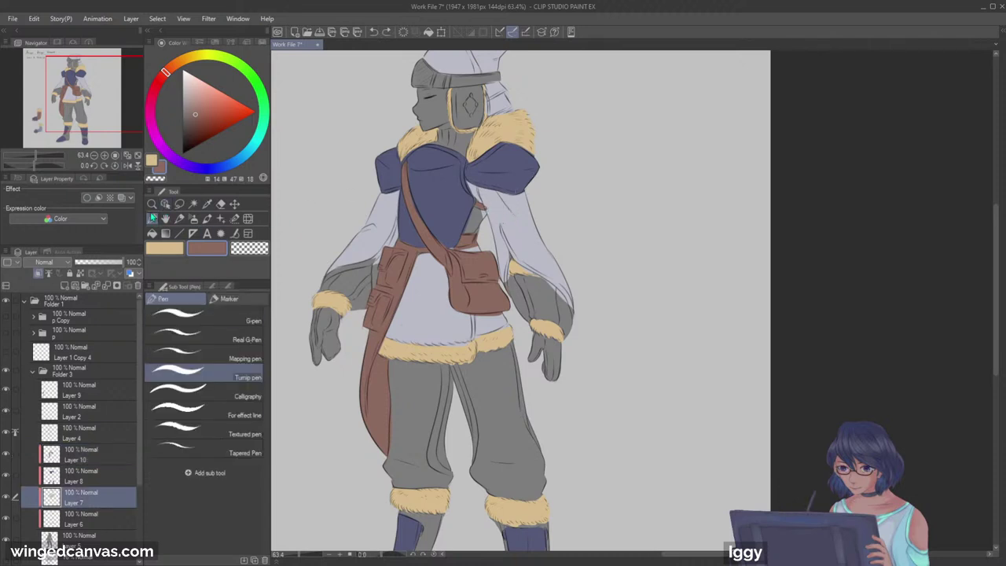
alt+click(504, 211)
click(165, 248)
alt+click(377, 336)
key(x)
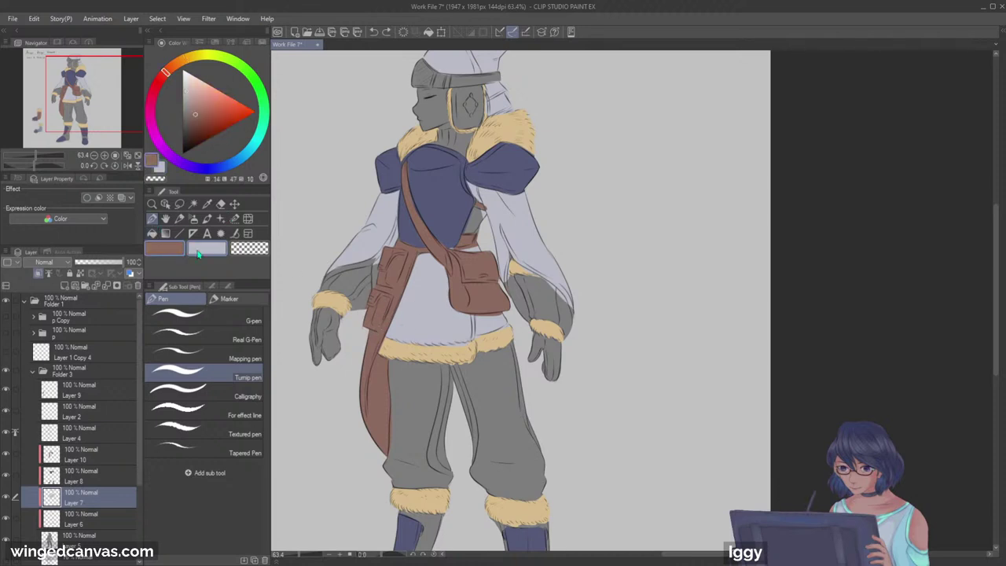
drag(477, 200, 463, 238)
drag(476, 208, 466, 241)
drag(480, 214, 474, 233)
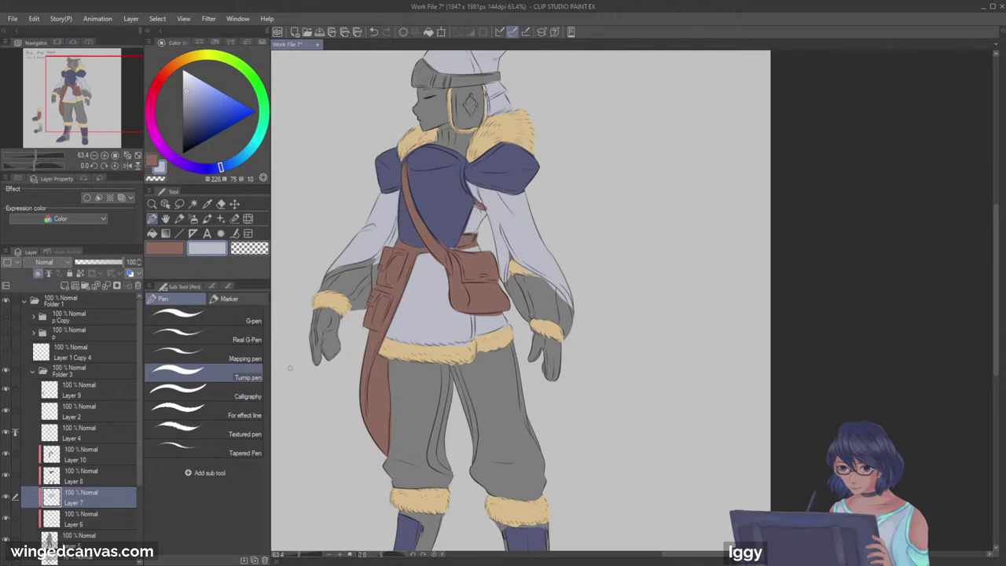
drag(90, 112, 93, 98)
mouse_move(442, 187)
mouse_down()
mouse_move(433, 191)
mouse_move(463, 187)
mouse_move(432, 211)
mouse_move(437, 219)
mouse_move(435, 193)
mouse_move(440, 219)
mouse_move(452, 192)
mouse_move(454, 208)
mouse_up()
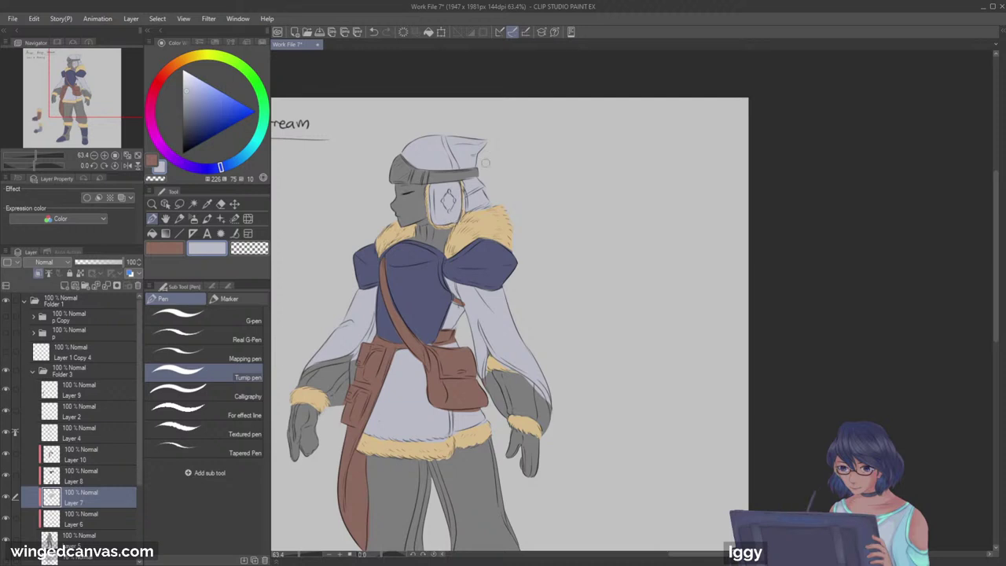
Step: Paint the hat's band in reddish brown on Layer 10 with the Turnip pen
key(x)
click(102, 452)
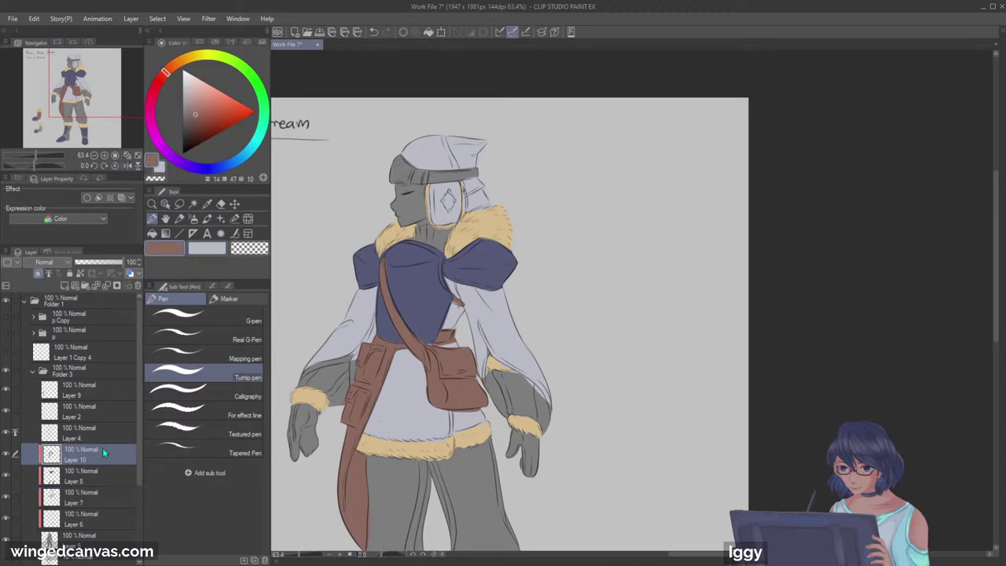
drag(478, 171, 418, 180)
Step: Paint the hat's front piece and band loop in dark blue (229, 40, 17), sampled from the chest armor, on Layer 8
alt+click(404, 276)
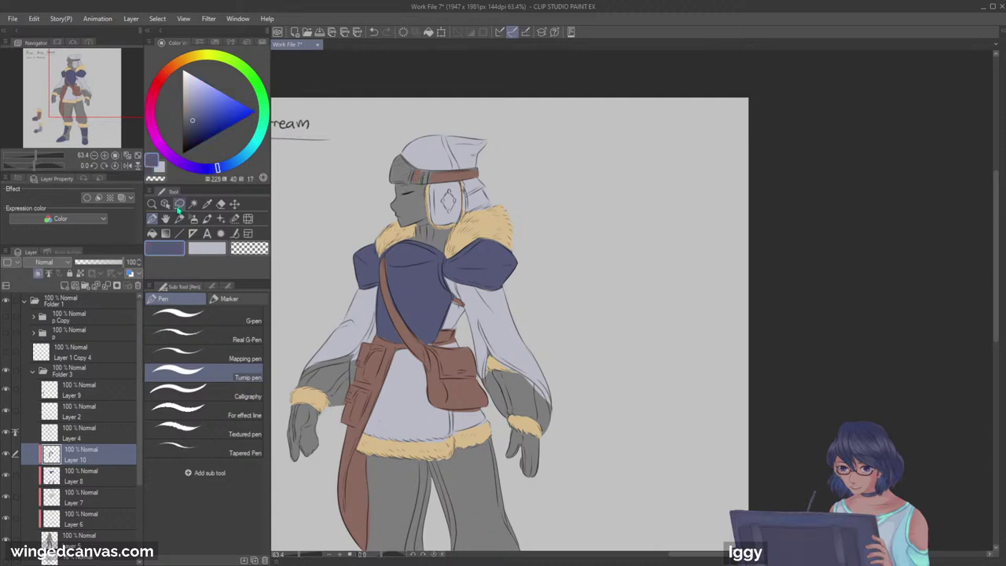
key(o)
click(401, 279)
click(152, 219)
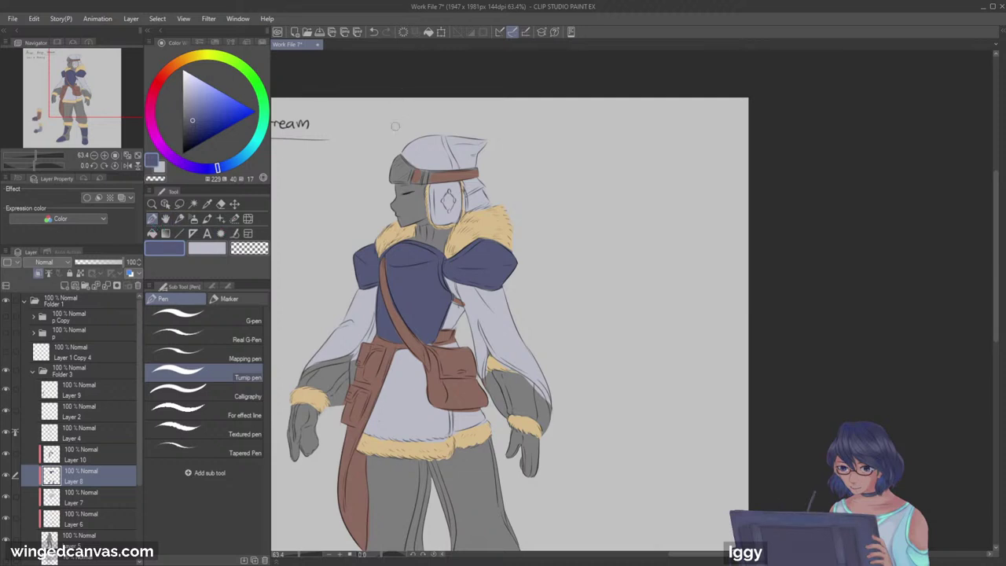
mouse_move(391, 180)
mouse_down()
mouse_move(395, 159)
mouse_move(407, 163)
mouse_move(407, 183)
mouse_move(395, 181)
mouse_move(391, 171)
mouse_move(432, 176)
mouse_up()
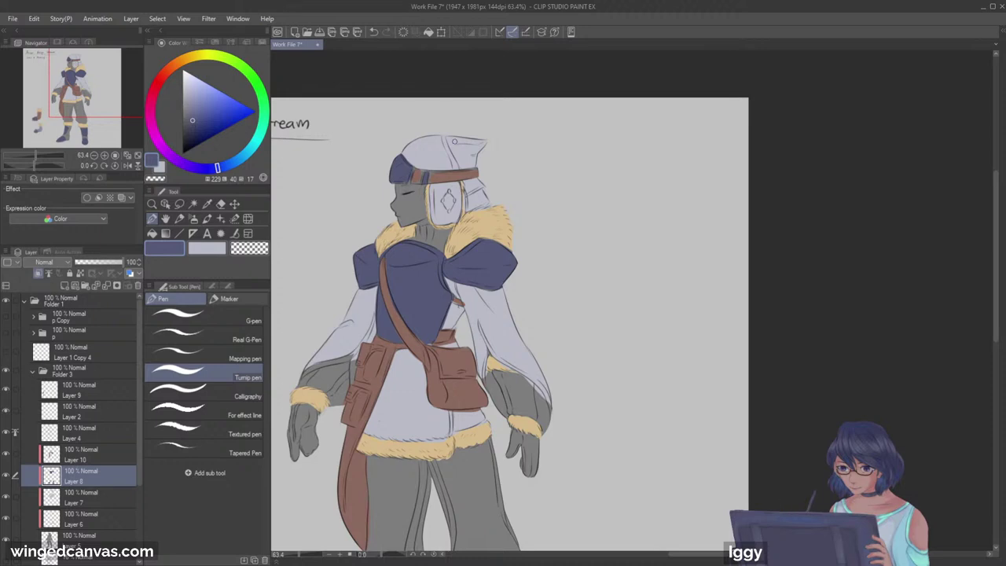
Step: Paint the neck cloth above the chest piece in lavender (226, 75, 10), sampled from the sleeve, on Layer 7
click(155, 203)
mouse_move(555, 213)
mouse_down()
mouse_move(629, 200)
mouse_move(531, 203)
mouse_move(542, 202)
mouse_up()
click(166, 204)
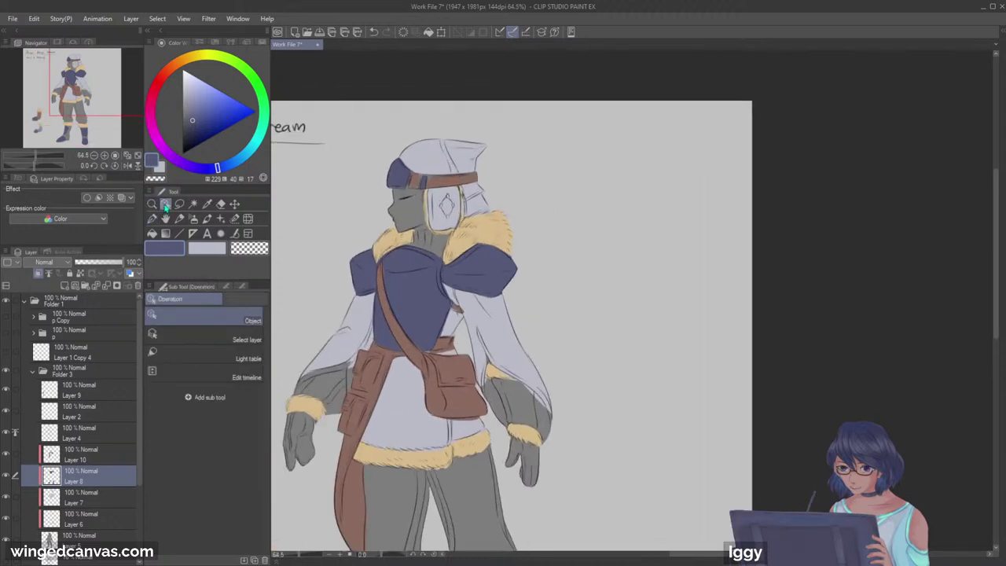
click(477, 310)
click(152, 219)
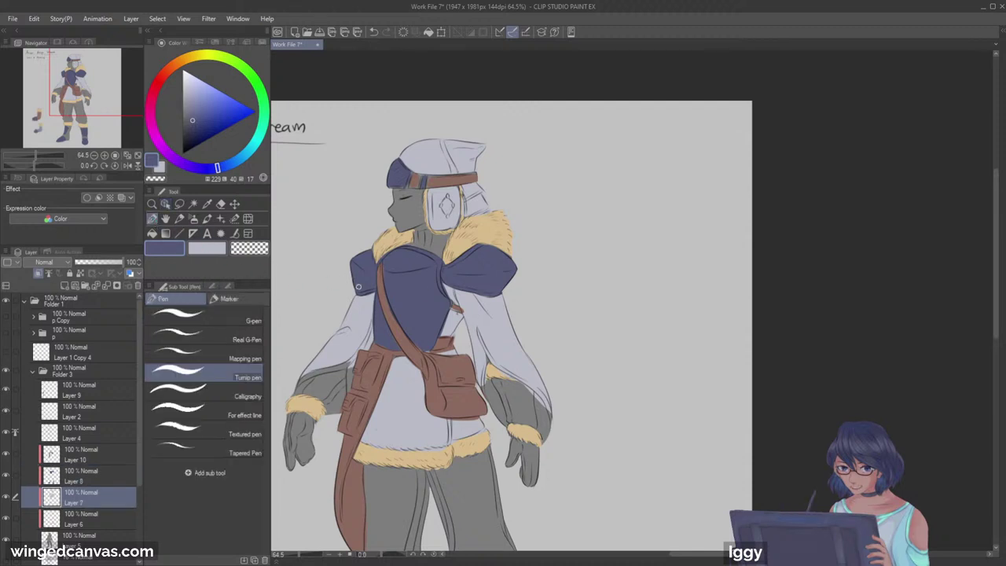
alt+click(477, 308)
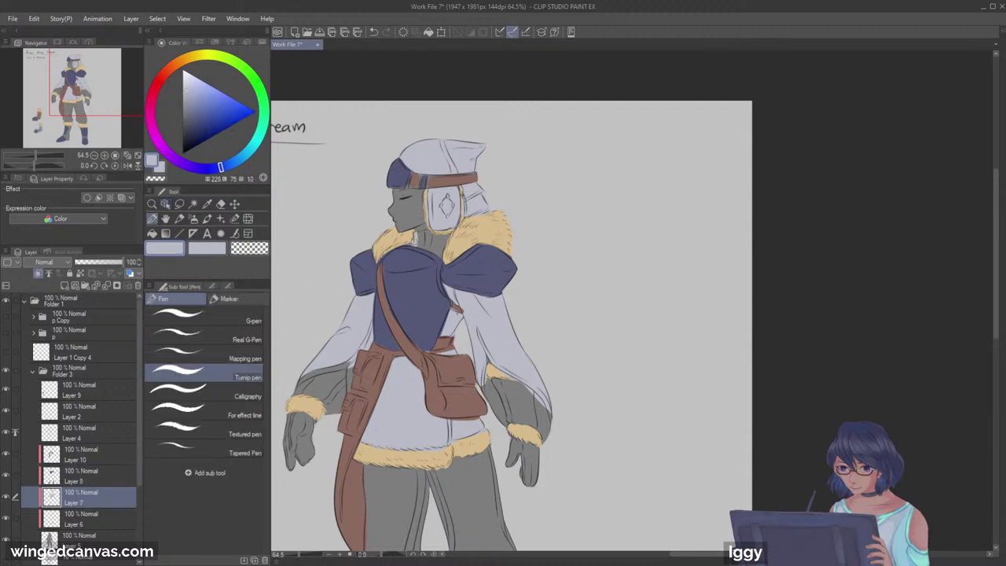
drag(421, 231, 436, 240)
mouse_move(420, 240)
mouse_down()
mouse_move(418, 256)
mouse_move(440, 245)
mouse_move(438, 267)
mouse_up()
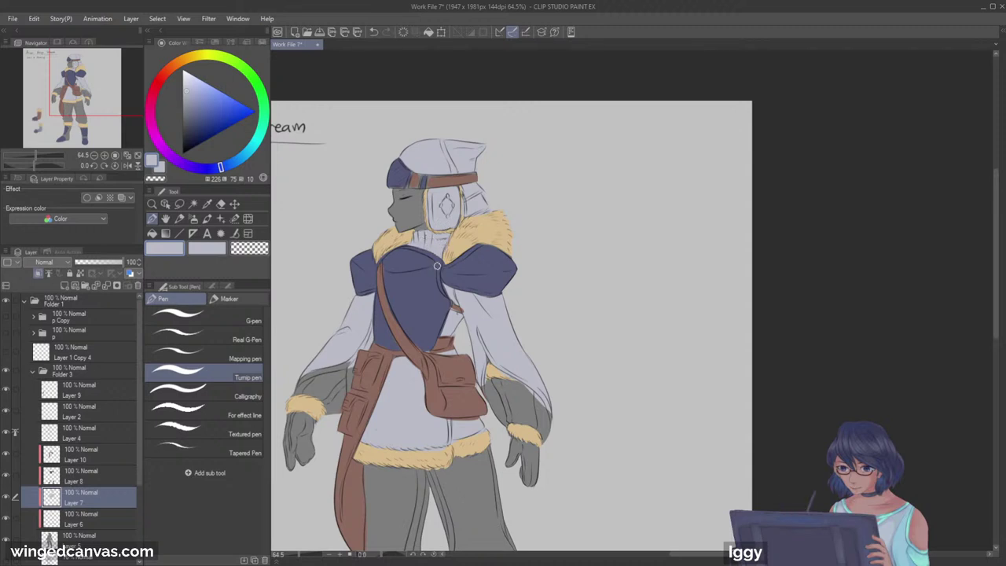
Step: Lock the transparent pixels of Layer 7 and return to the Turnip pen
click(106, 96)
click(152, 204)
drag(339, 228, 272, 229)
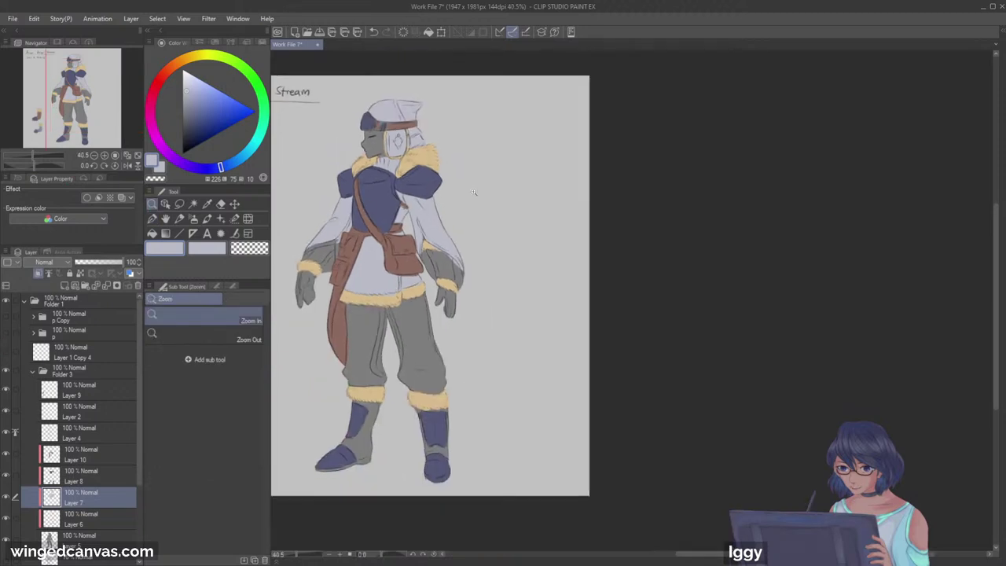
drag(447, 243, 412, 241)
click(339, 264)
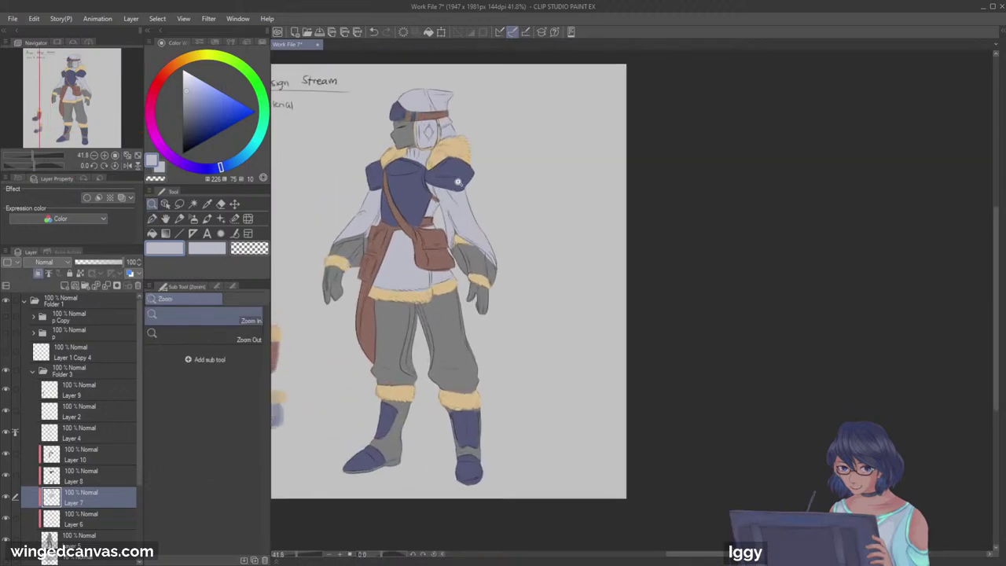
click(415, 163)
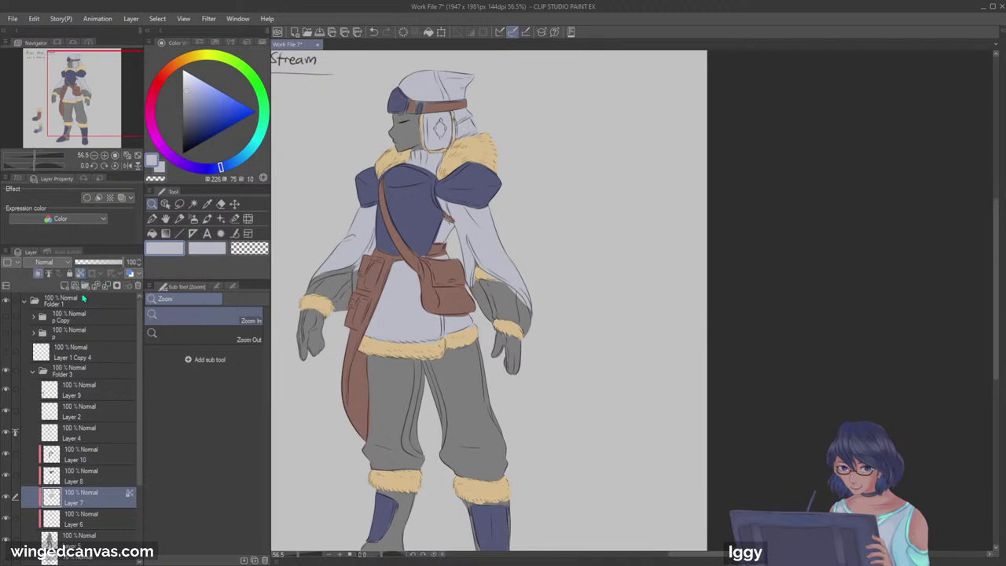
click(152, 218)
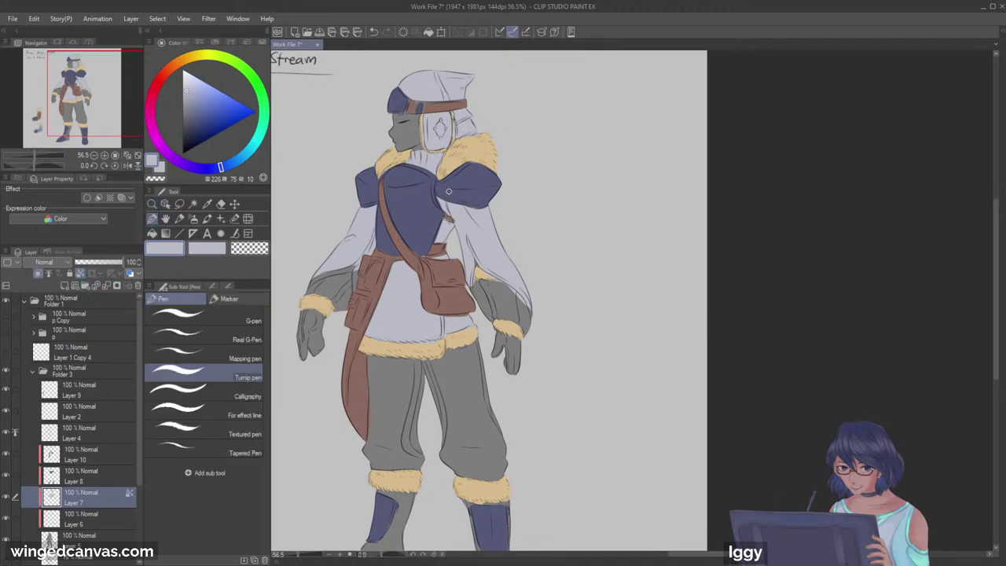
drag(220, 168, 216, 166)
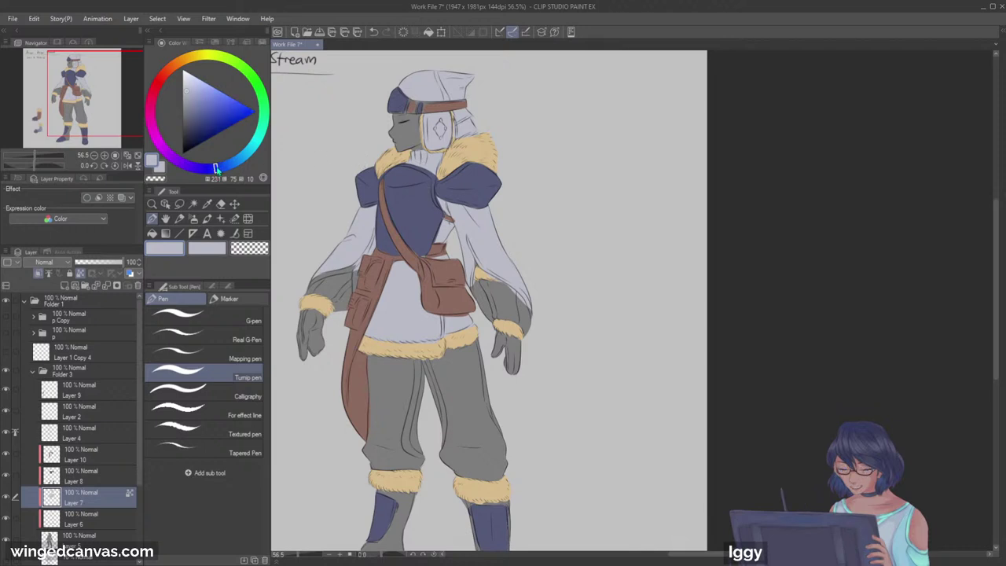
click(189, 93)
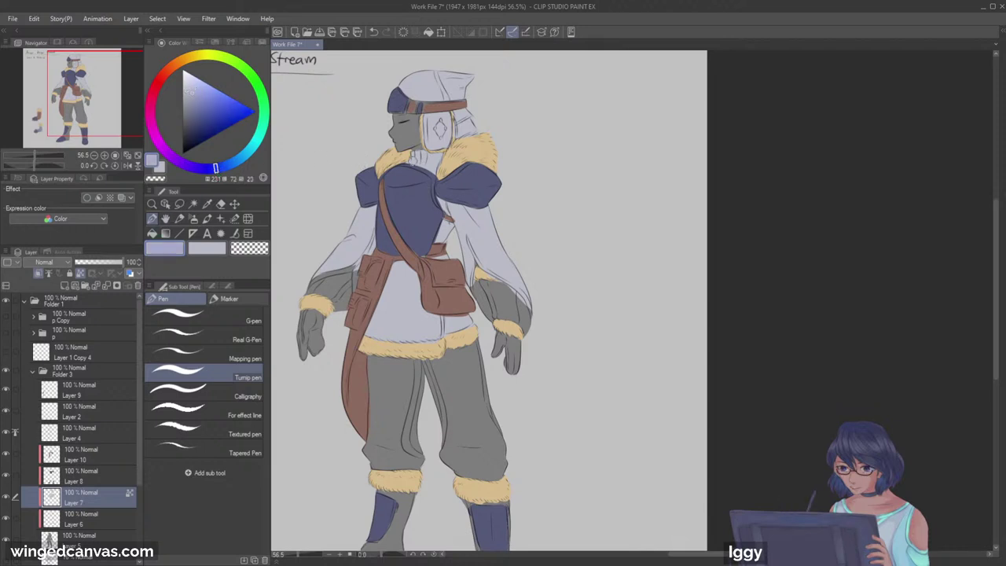
mouse_move(418, 158)
mouse_down()
mouse_move(428, 167)
mouse_move(440, 159)
mouse_move(437, 182)
mouse_up()
key(ctrl+z)
key(ctrl+z)
Step: Mix a muted purple (241, 55, 16) and paint the neck cloth, torso side and both forearms with it on Layer 7
click(192, 99)
click(191, 104)
mouse_move(405, 151)
mouse_down()
mouse_move(416, 169)
mouse_move(425, 153)
mouse_move(442, 159)
mouse_move(424, 166)
mouse_move(428, 186)
mouse_move(431, 161)
mouse_move(415, 156)
mouse_up()
click(207, 168)
click(193, 108)
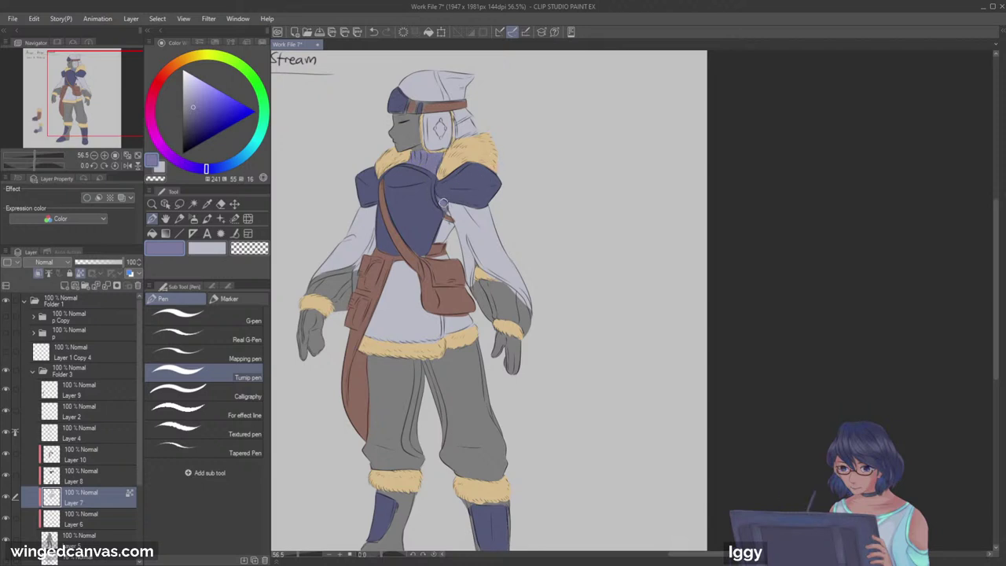
drag(442, 225, 448, 224)
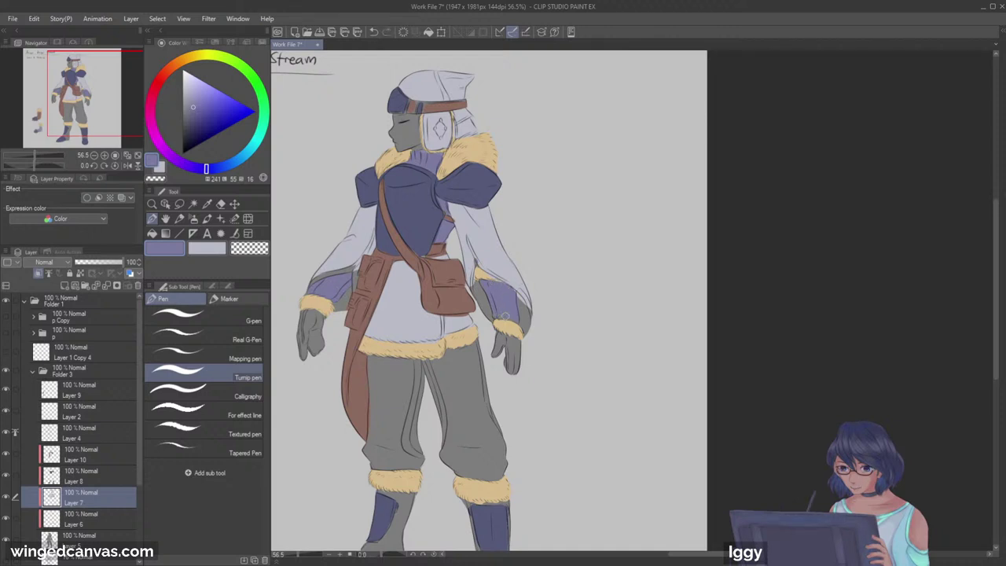
Step: Add a new layer above Layer 7 and mix a brighter periwinkle blue
drag(99, 139, 94, 147)
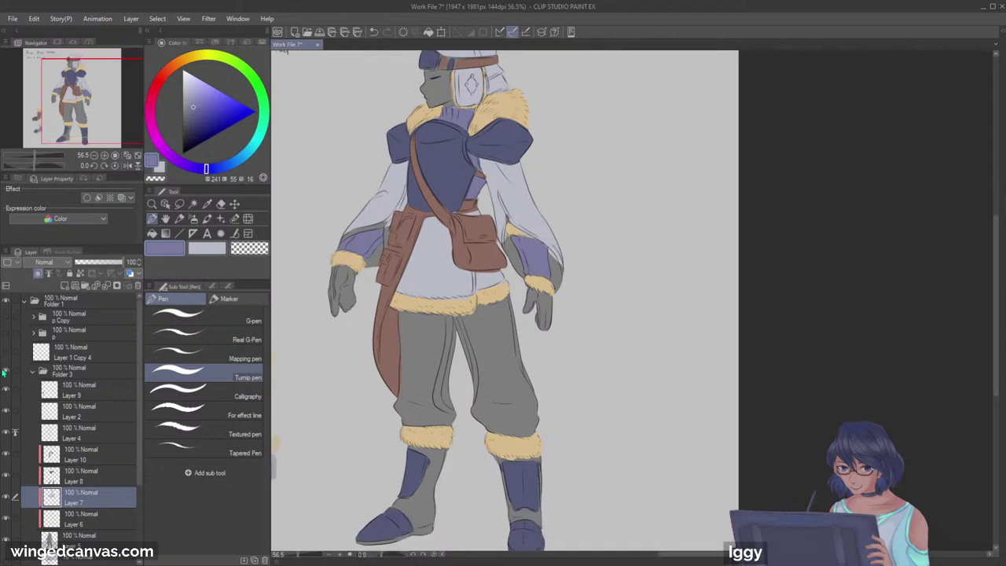
click(152, 205)
drag(284, 246, 256, 247)
drag(346, 277, 357, 282)
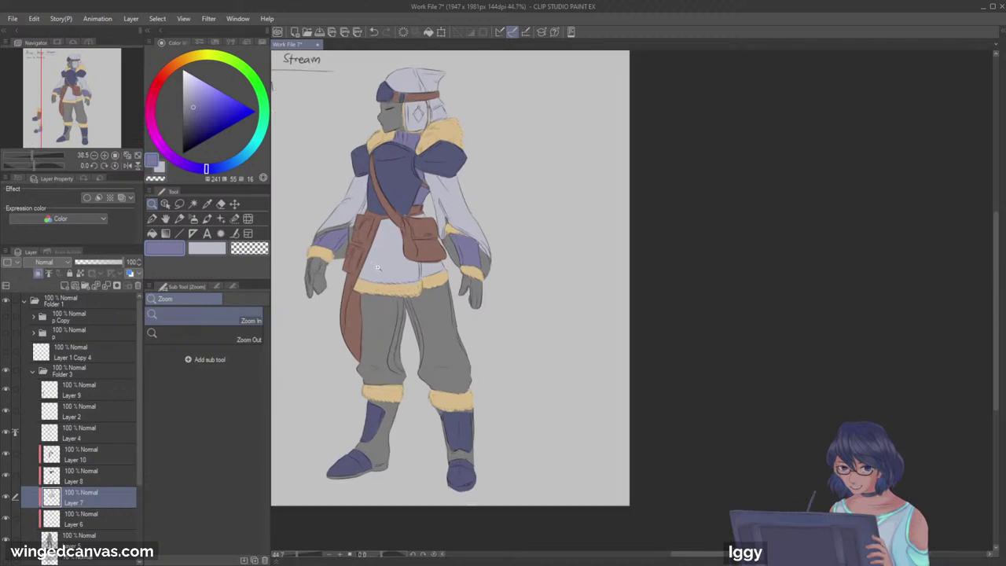
scroll(349, 371, up, 1)
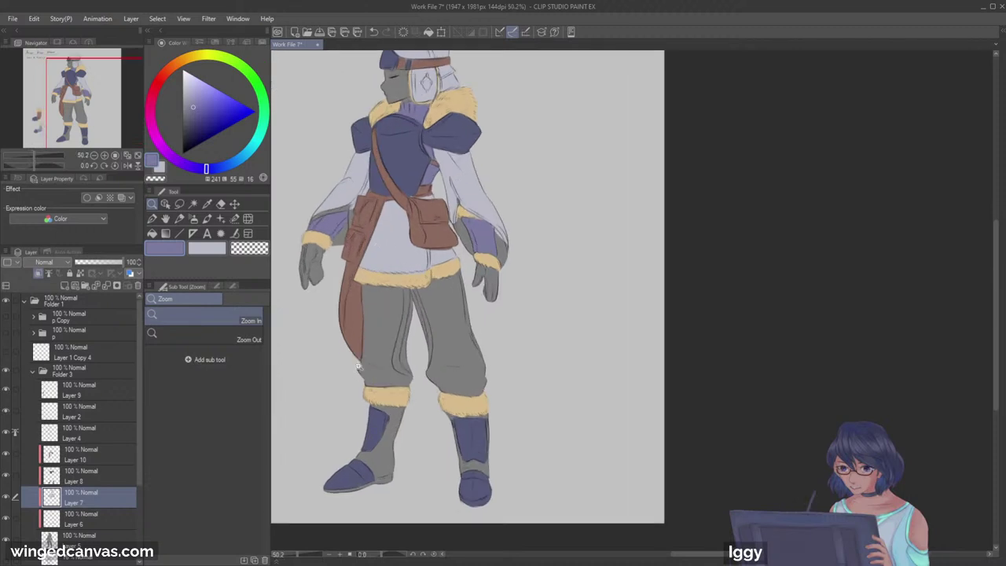
scroll(392, 334, up, 1)
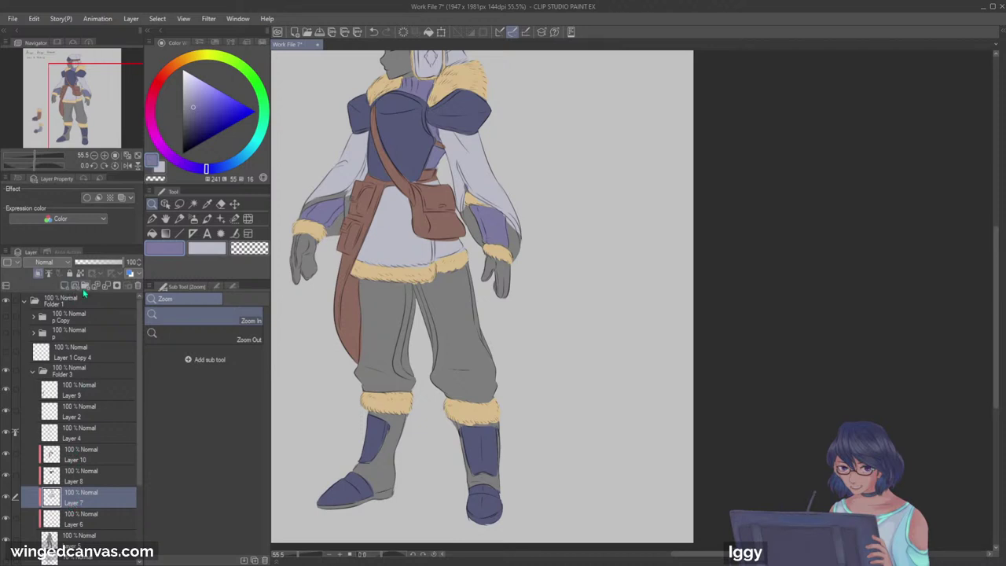
click(65, 286)
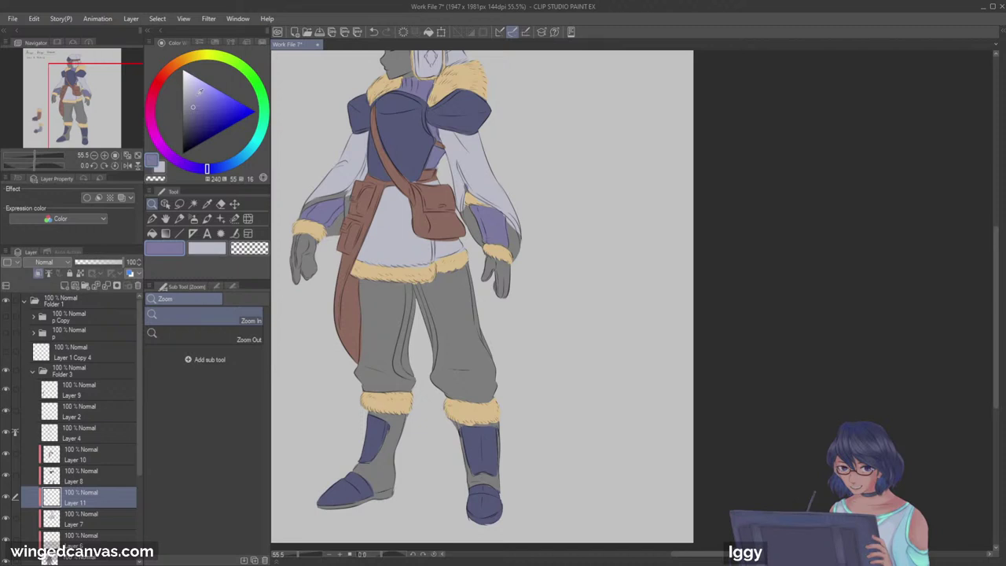
click(216, 167)
click(203, 93)
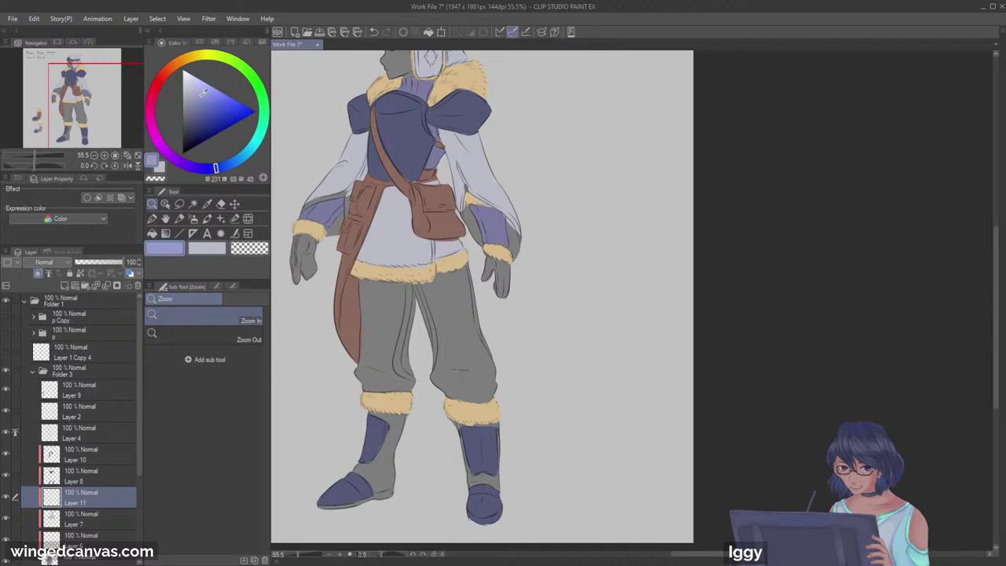
Step: Begin painting the trousers' upper edge in periwinkle (231, 70, 43) and move Layer 11 below Layers 7 and 6
click(152, 218)
mouse_move(357, 296)
mouse_down()
mouse_move(413, 294)
mouse_move(405, 287)
mouse_up()
key(ctrl+z)
drag(105, 497, 106, 528)
drag(365, 270, 365, 275)
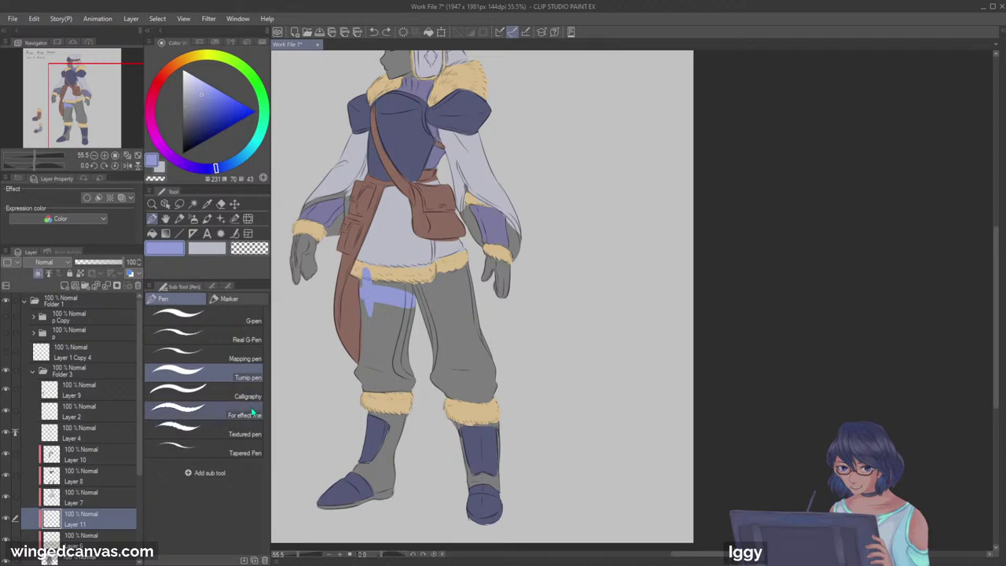
drag(96, 559, 96, 557)
Step: Cover both trouser legs down to the fur cuffs in periwinkle (231, 70, 43) on Layer 11 with the Turnip pen
mouse_move(364, 278)
mouse_down()
mouse_move(371, 334)
mouse_move(378, 323)
mouse_move(397, 358)
mouse_up()
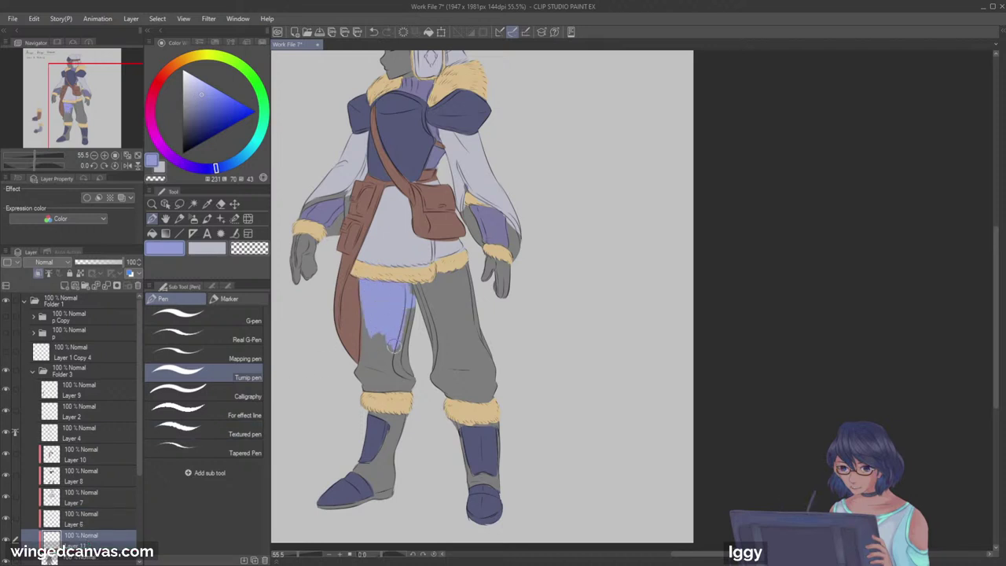
mouse_move(373, 310)
mouse_down()
mouse_move(363, 366)
mouse_move(374, 334)
mouse_move(379, 383)
mouse_move(409, 383)
mouse_move(390, 376)
mouse_move(379, 323)
mouse_move(381, 382)
mouse_up()
drag(446, 387, 502, 393)
mouse_move(429, 263)
mouse_down()
mouse_move(459, 362)
mouse_move(470, 271)
mouse_move(483, 369)
mouse_move(503, 386)
mouse_up()
drag(396, 295, 408, 338)
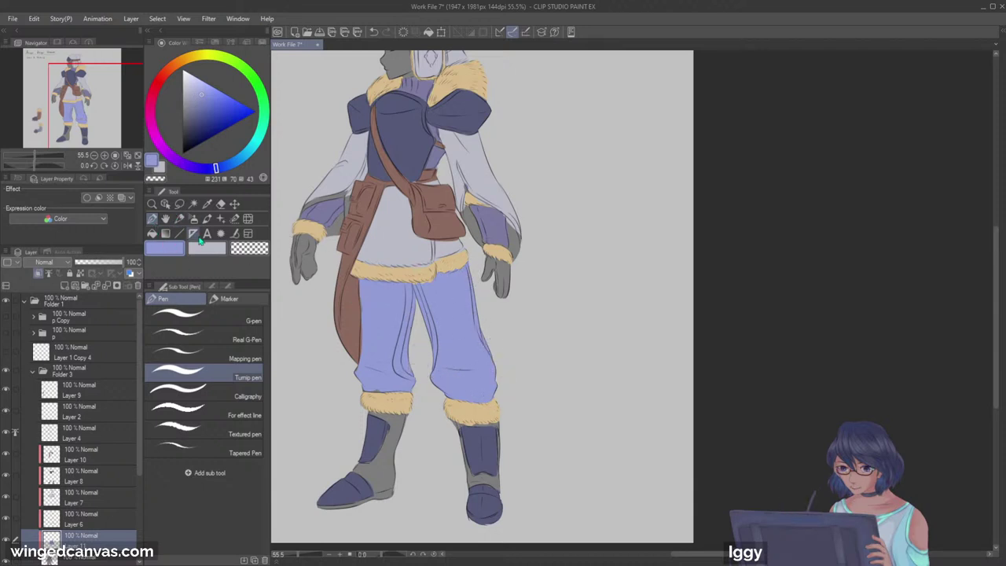
Step: Sample reddish brown (14, 47, 18) from the piece hanging beside the leg and try it on the first boot on Layer 10
alt+click(352, 290)
click(166, 204)
click(353, 292)
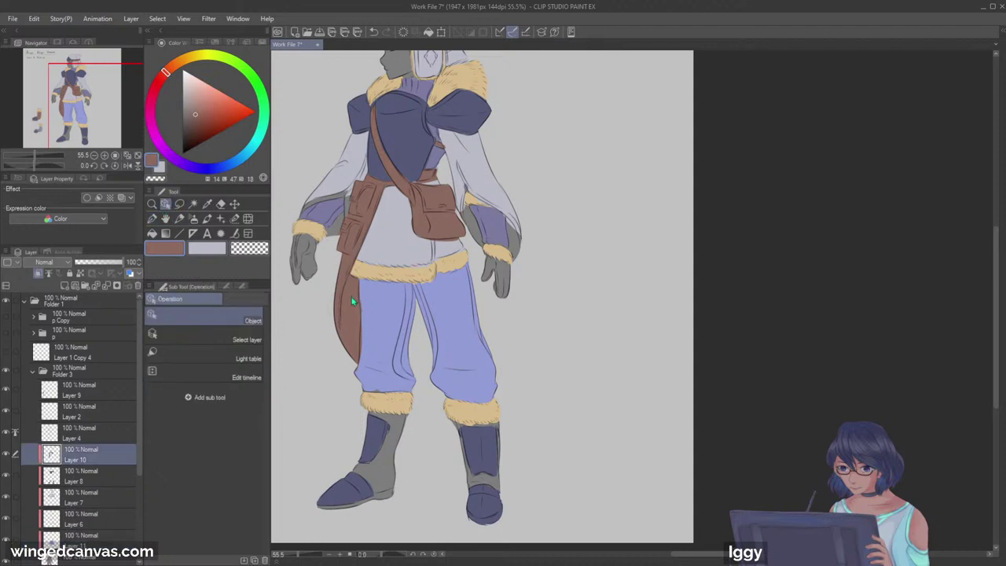
key(p)
drag(96, 118, 101, 128)
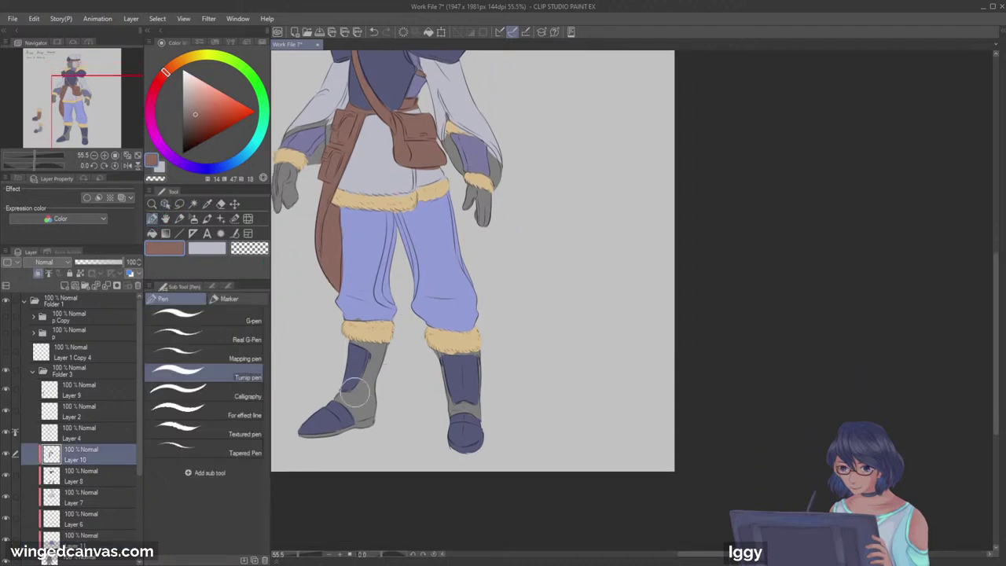
mouse_move(354, 366)
mouse_down()
mouse_move(357, 358)
mouse_move(370, 386)
mouse_up()
Step: Add a new layer above Layer 7 and paint the first boot's leather around its armor plates in reddish brown
click(109, 478)
click(108, 496)
click(66, 286)
mouse_move(307, 435)
mouse_down()
mouse_move(391, 416)
mouse_move(368, 403)
mouse_move(389, 406)
mouse_move(321, 391)
mouse_move(381, 379)
mouse_move(391, 349)
mouse_move(334, 349)
mouse_move(382, 348)
mouse_move(356, 338)
mouse_move(359, 369)
mouse_up()
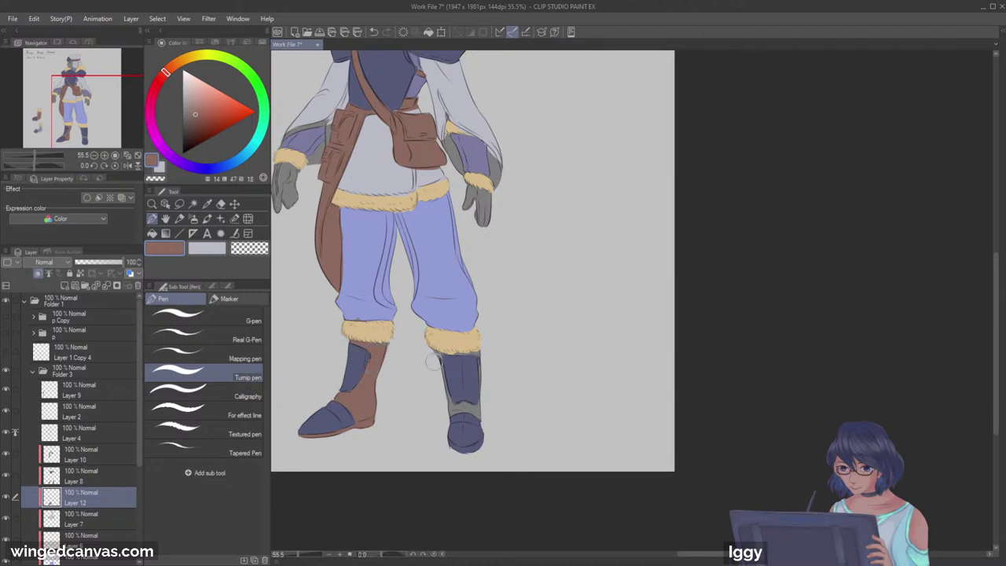
Step: Paint the second boot's leather reddish brown and both boots' soles in tan (38, 70, 48) sampled from the fur cuff
mouse_move(446, 381)
mouse_down()
mouse_move(455, 430)
mouse_move(473, 383)
mouse_move(474, 434)
mouse_up()
alt+click(388, 329)
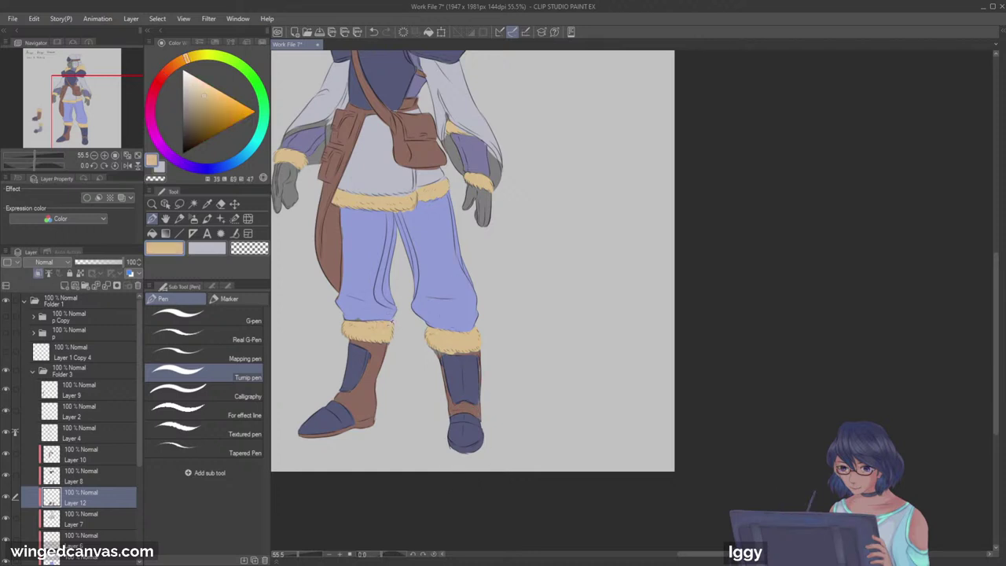
drag(299, 432, 329, 430)
click(79, 475)
click(249, 248)
drag(453, 453, 484, 435)
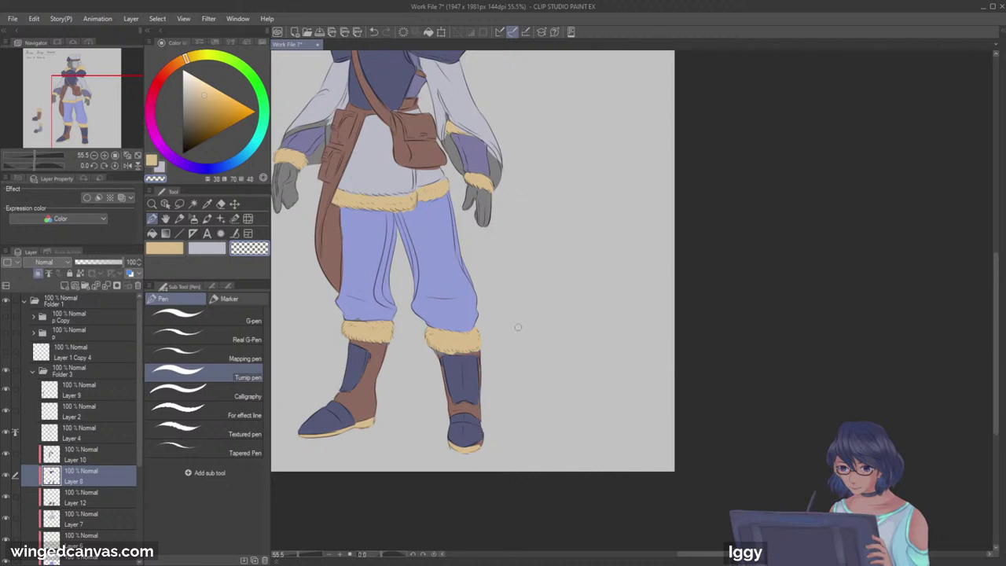
click(177, 249)
drag(108, 128, 109, 136)
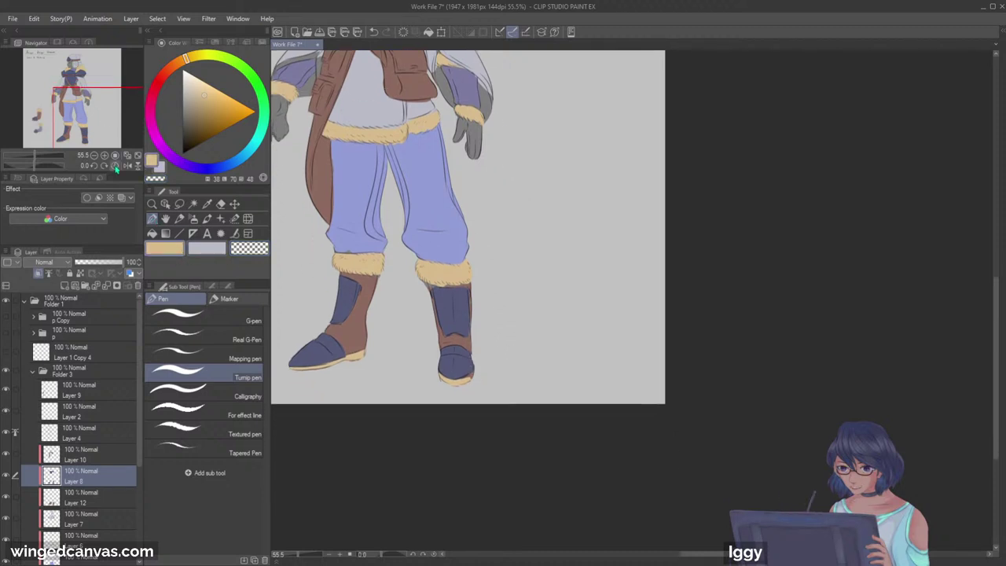
Step: Toggle the visibility of Layers 10 and 12 to find the boot leather and make Layer 12 active
click(106, 456)
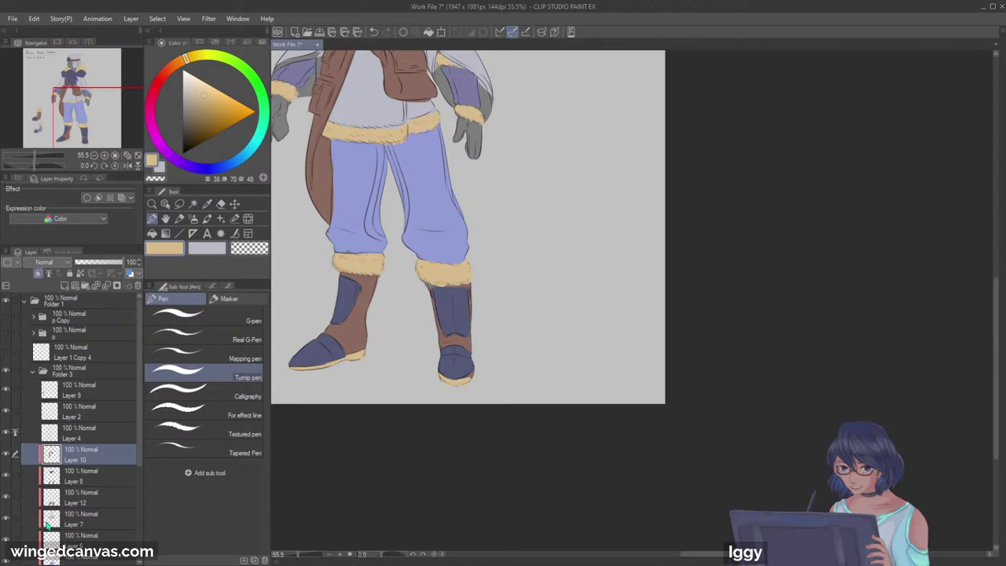
click(6, 456)
click(5, 456)
click(121, 472)
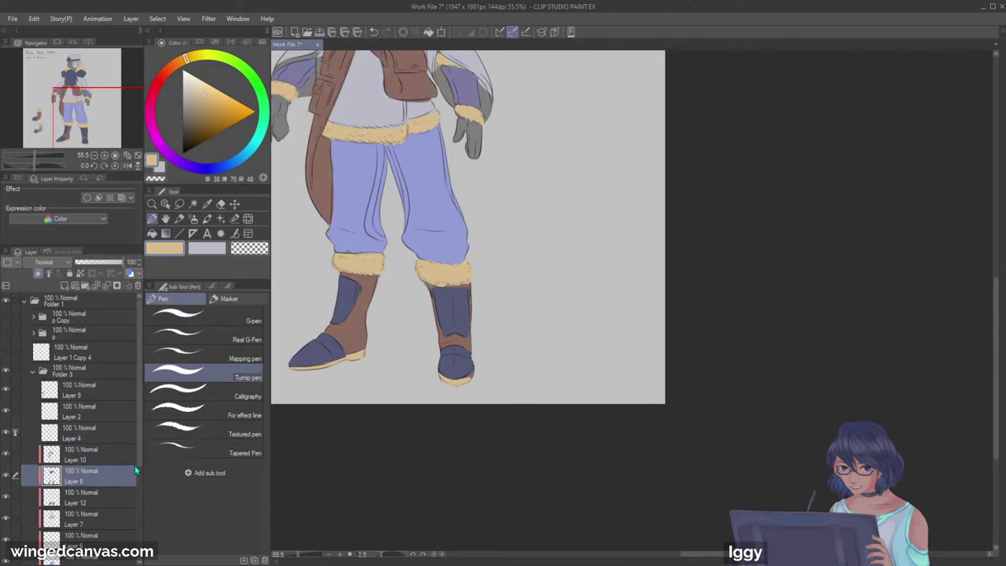
click(106, 497)
click(6, 497)
click(7, 496)
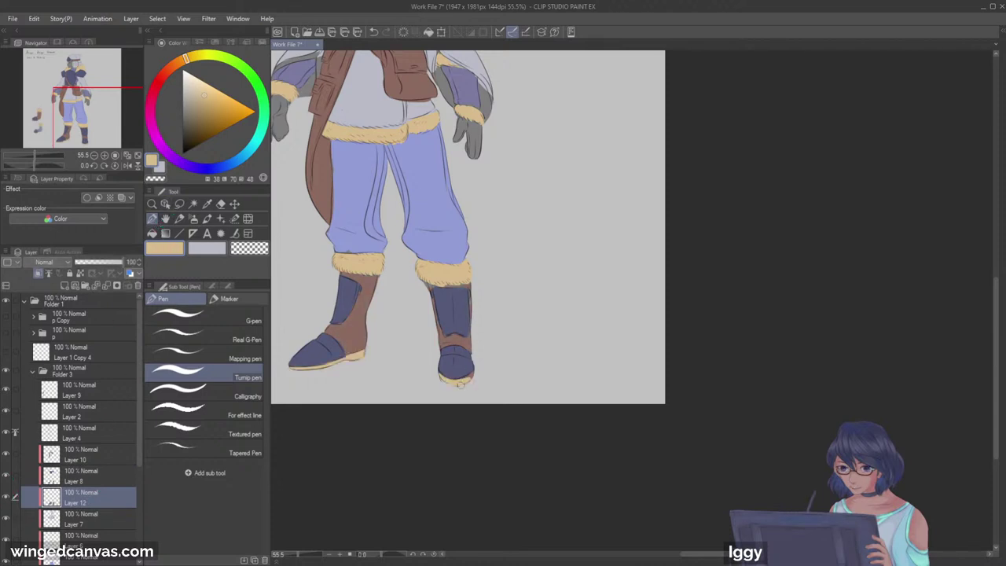
Step: Sample reddish brown (14, 47, 18) from the boot and paint both gloves with it on Layer 12
click(138, 165)
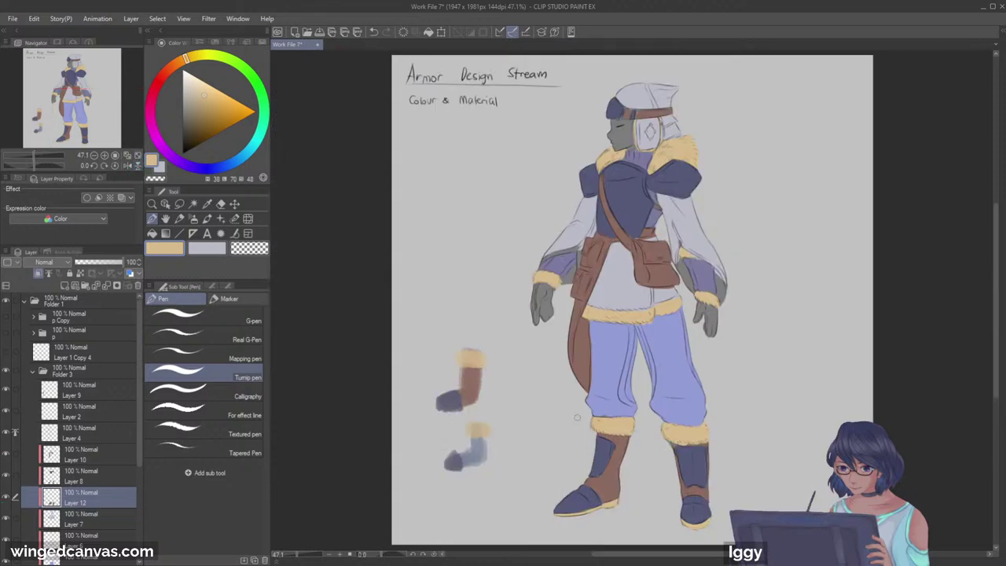
alt+click(609, 467)
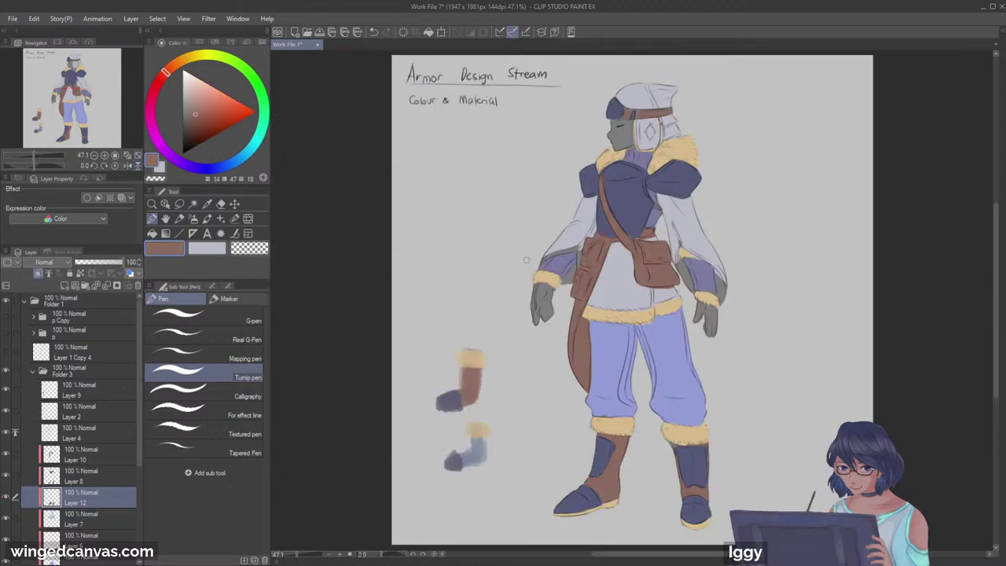
key(o)
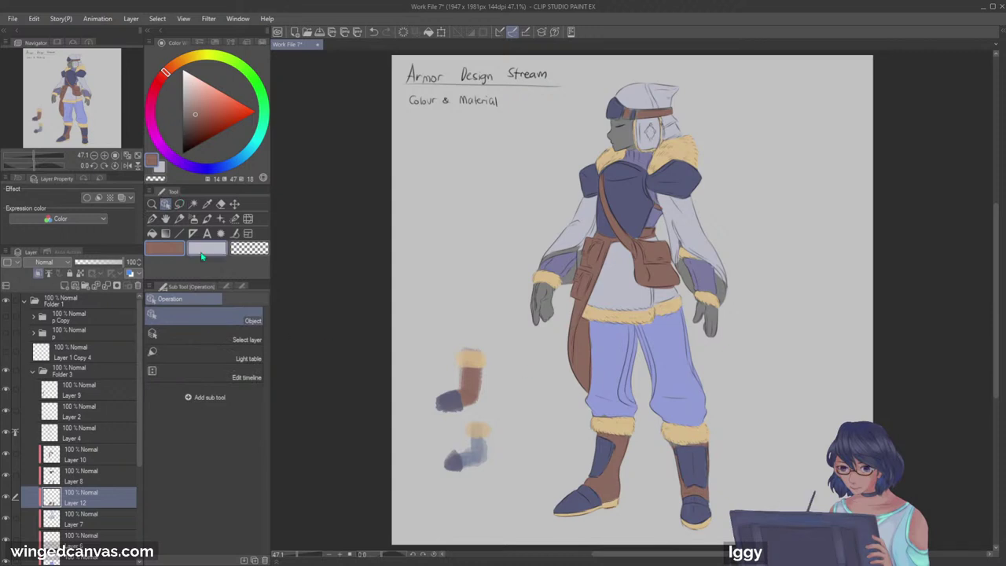
key(p)
mouse_move(539, 287)
mouse_down()
mouse_move(554, 293)
mouse_move(542, 290)
mouse_move(549, 332)
mouse_up()
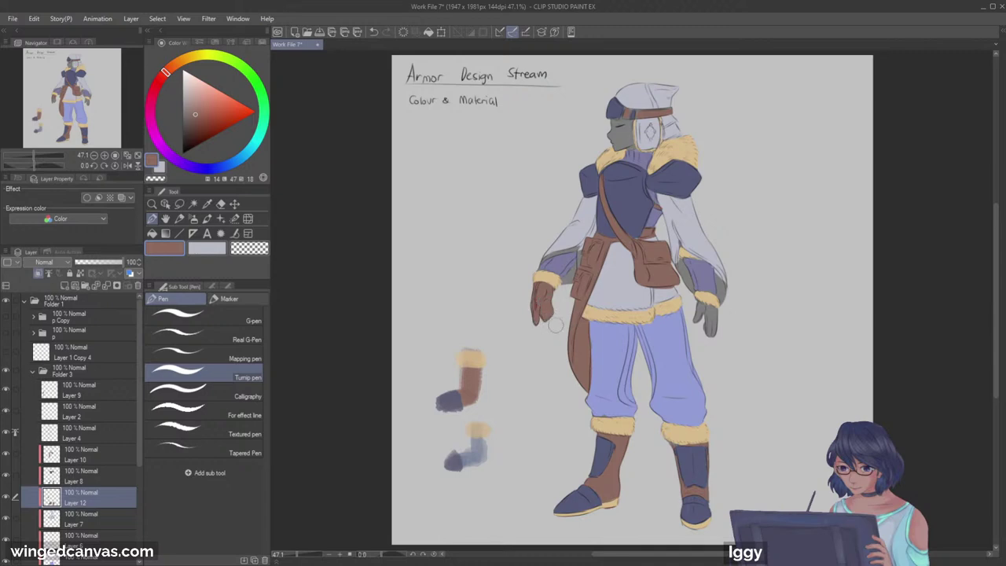
mouse_move(704, 304)
mouse_down()
mouse_move(700, 311)
mouse_move(712, 316)
mouse_move(700, 325)
mouse_move(713, 331)
mouse_up()
Step: Paint the inner lining of both wide sleeves on Layer 11 in periwinkle (231, 70, 43) sampled from the trousers
click(165, 203)
key(alt+bracketleft)
click(152, 218)
alt+click(607, 340)
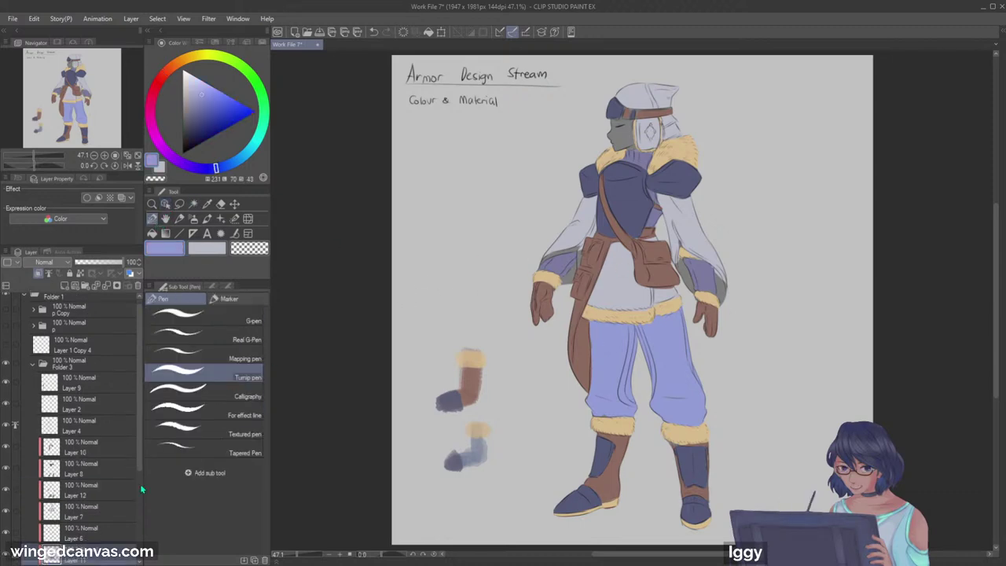
mouse_move(542, 268)
mouse_down()
mouse_move(569, 253)
mouse_move(569, 274)
mouse_up()
mouse_move(681, 270)
mouse_down()
mouse_move(717, 280)
mouse_move(726, 299)
mouse_up()
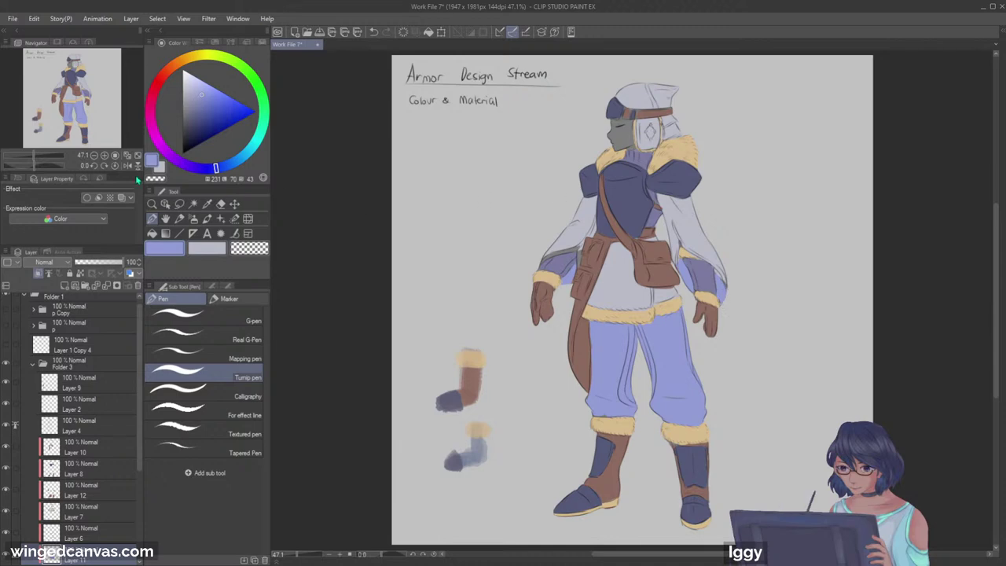
Step: Add a new layer above Layer 10 and set the drawing colour to a dark greyish purple (247, 44, 11)
drag(490, 146, 378, 183)
key(ctrl+space)
drag(655, 228, 668, 241)
right_click(564, 275)
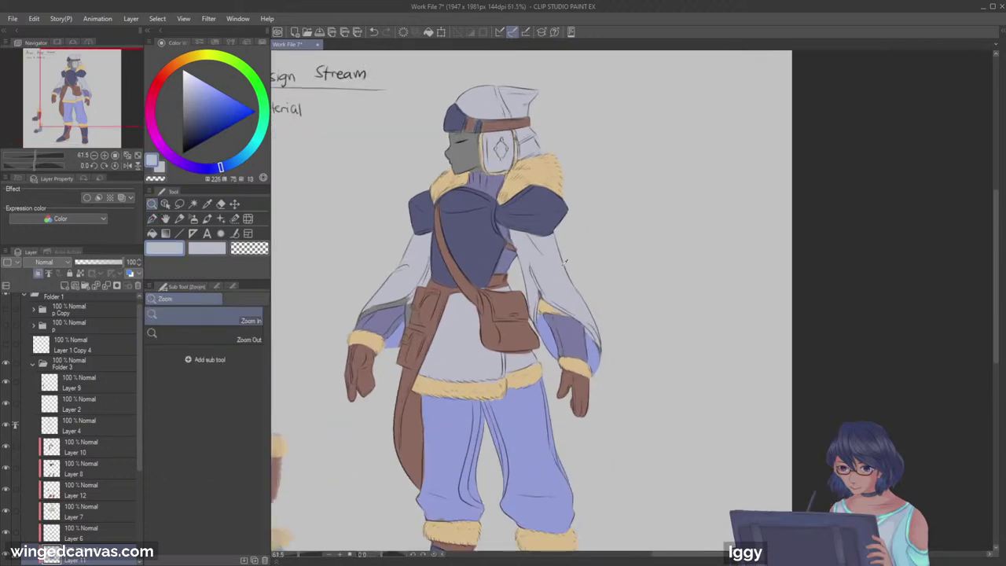
click(164, 205)
click(81, 285)
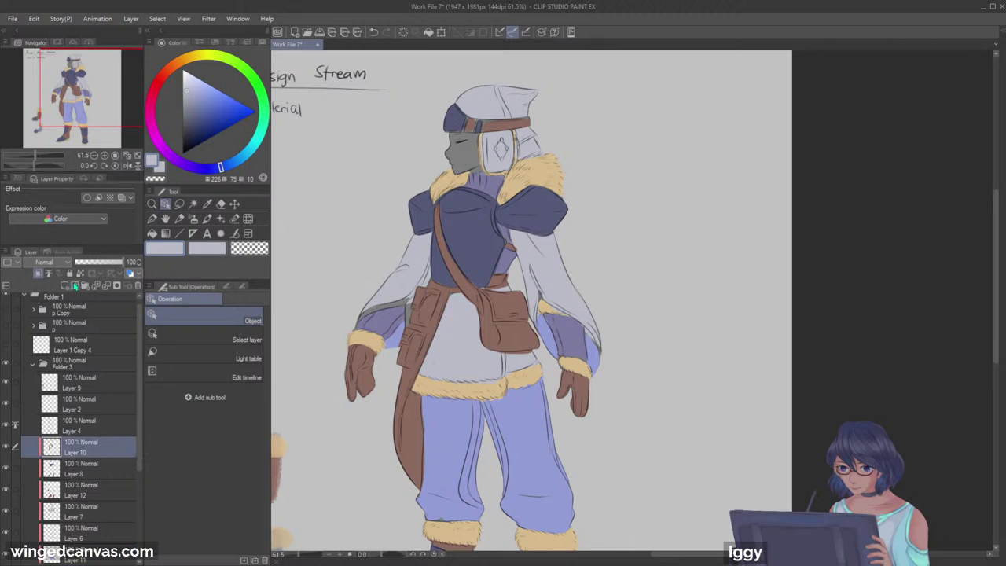
click(38, 273)
click(151, 219)
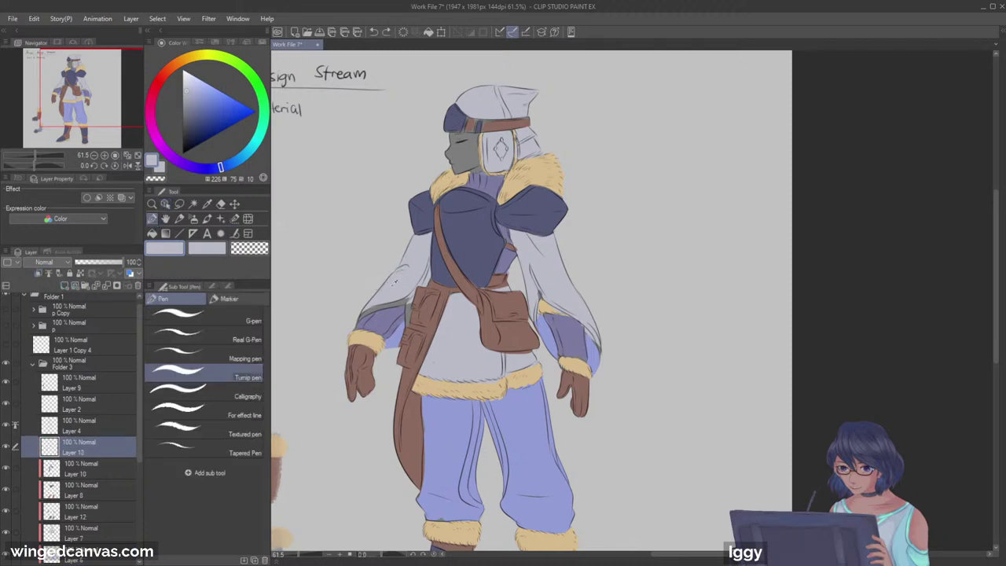
drag(220, 168, 199, 168)
click(189, 114)
click(189, 117)
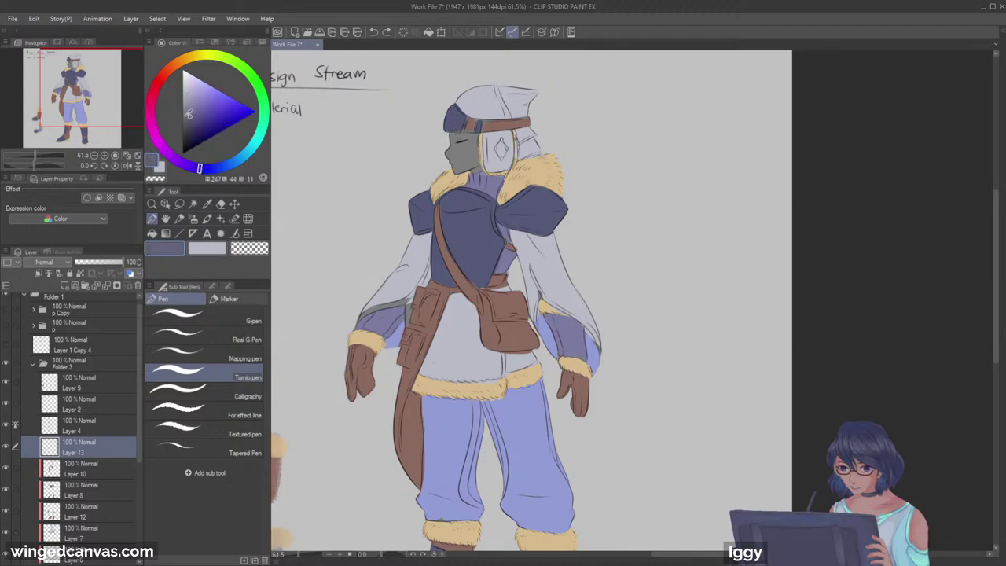
Step: Clip the new layer to the one below and paint trim along both wide sleeves' edges in dark purple (247, 40, 14)
drag(358, 323, 388, 306)
key(ctrl+z)
click(39, 273)
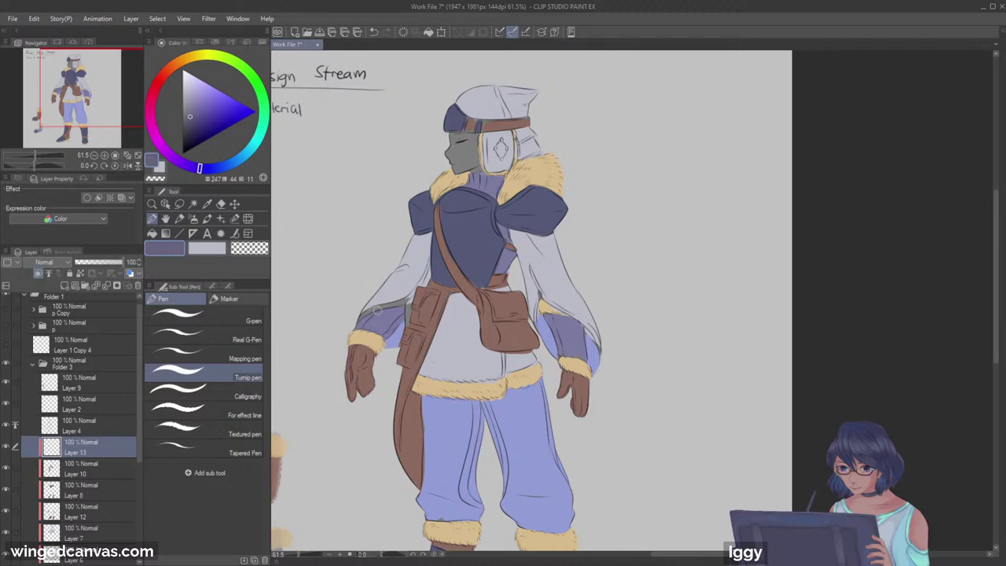
drag(360, 318, 413, 290)
click(191, 119)
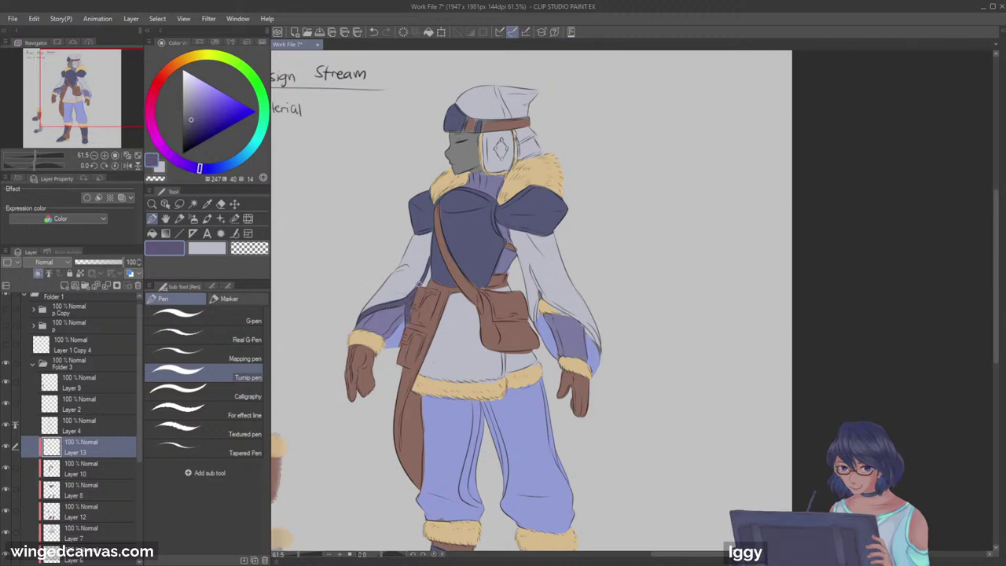
mouse_move(529, 262)
mouse_down()
mouse_move(540, 305)
mouse_move(531, 276)
mouse_move(544, 301)
mouse_move(600, 346)
mouse_up()
key(ctrl+z)
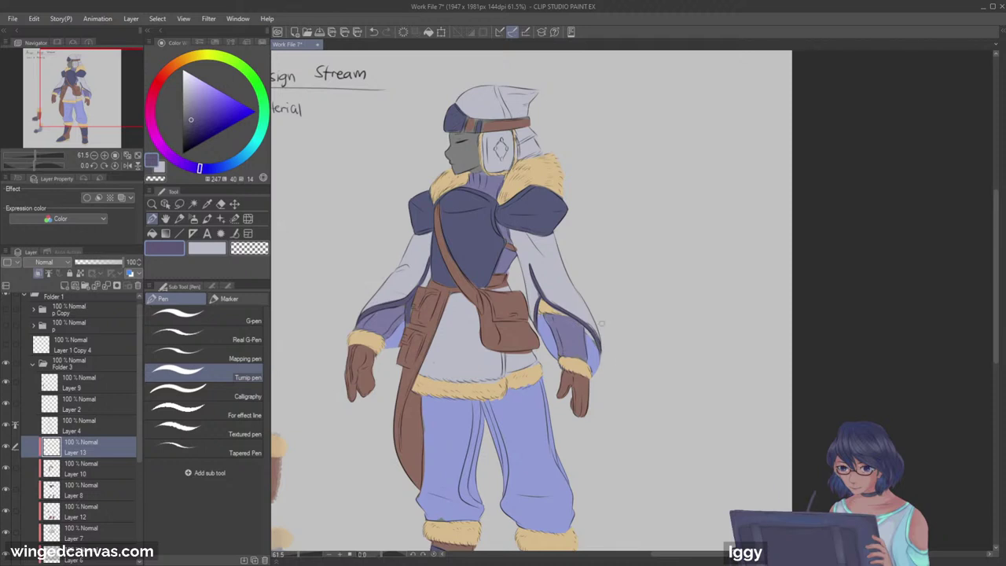
Step: Select the tunic's layer on the canvas and toggle its visibility to check which parts it holds
drag(86, 103, 88, 127)
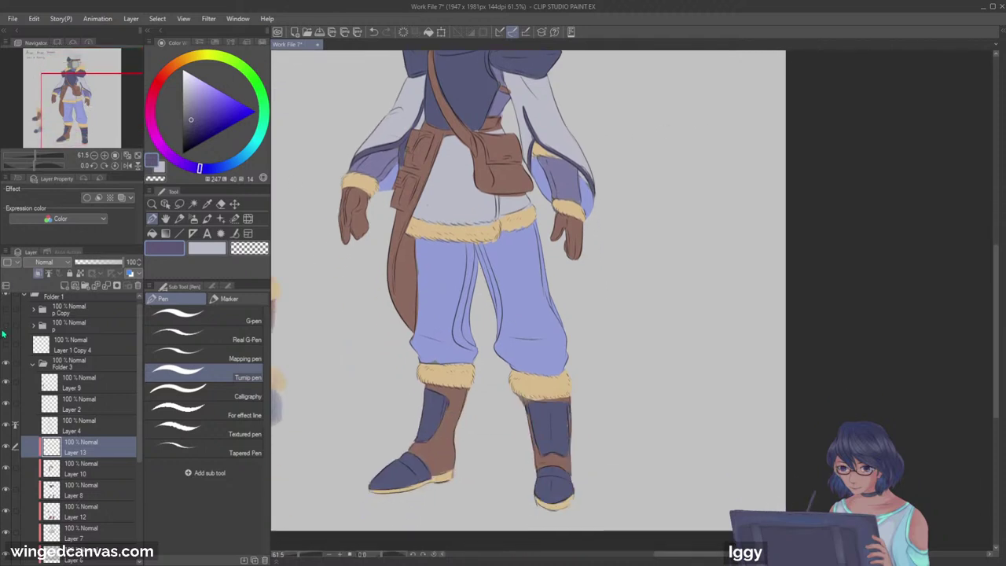
click(153, 205)
drag(360, 260, 314, 258)
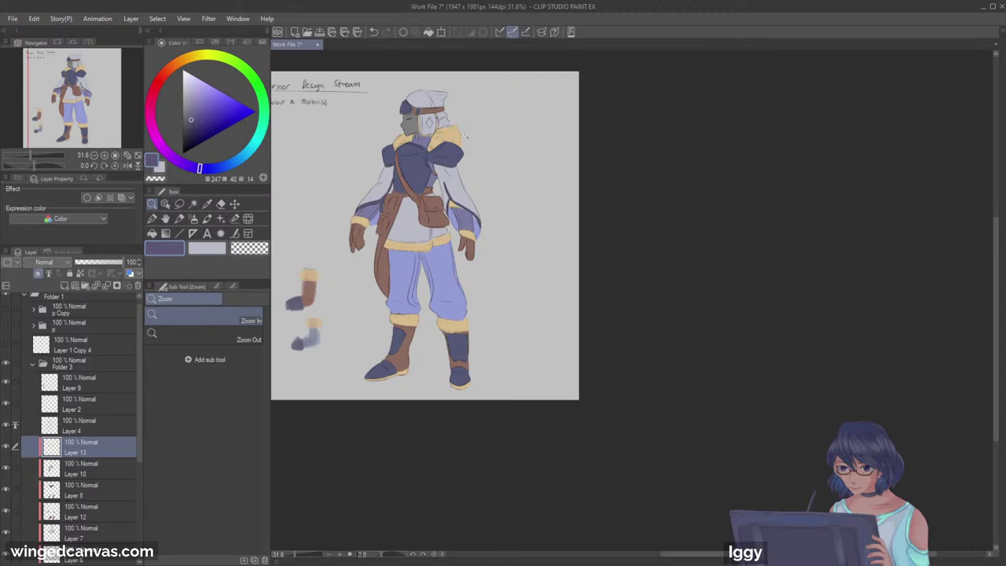
scroll(487, 187, up, 3)
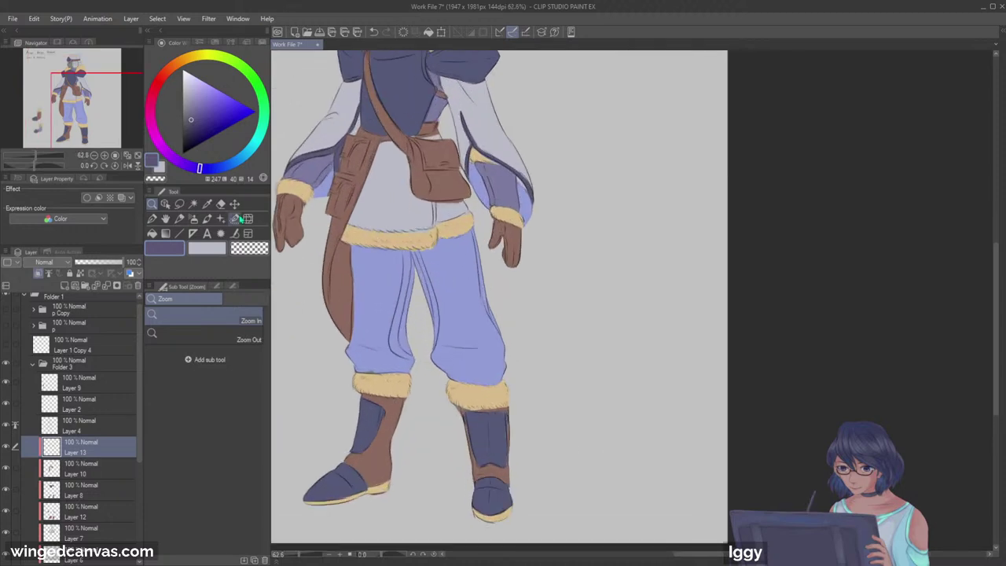
click(166, 206)
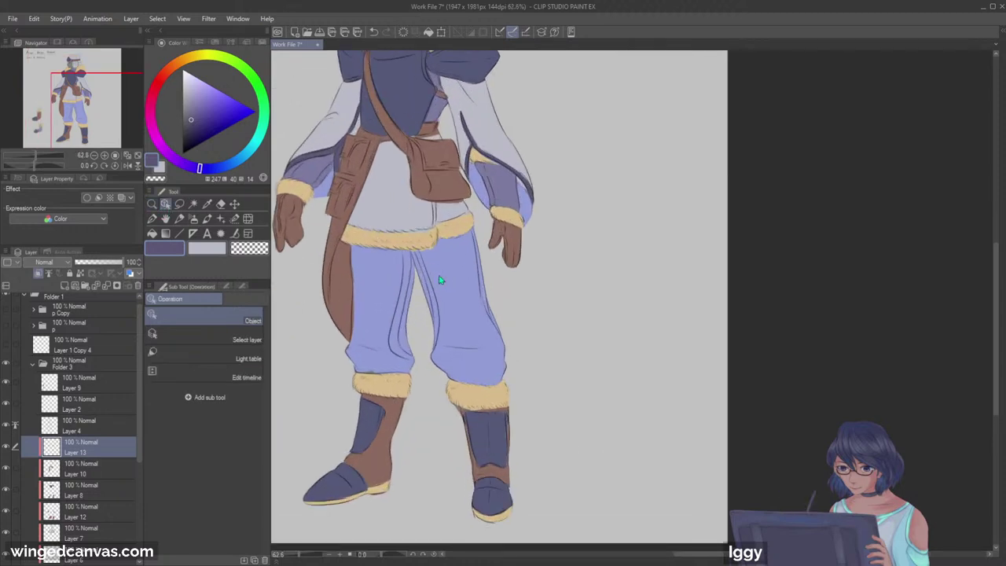
click(389, 226)
click(5, 533)
click(5, 534)
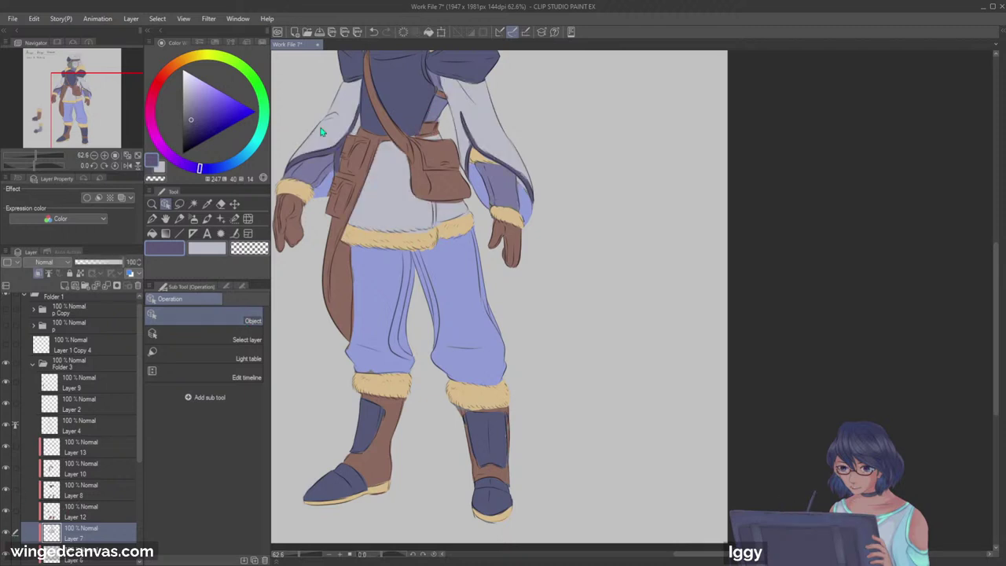
Step: Paint the inner-leg strips of the trousers on Layer 11 in muted purple (240, 55, 16)
click(152, 219)
click(166, 204)
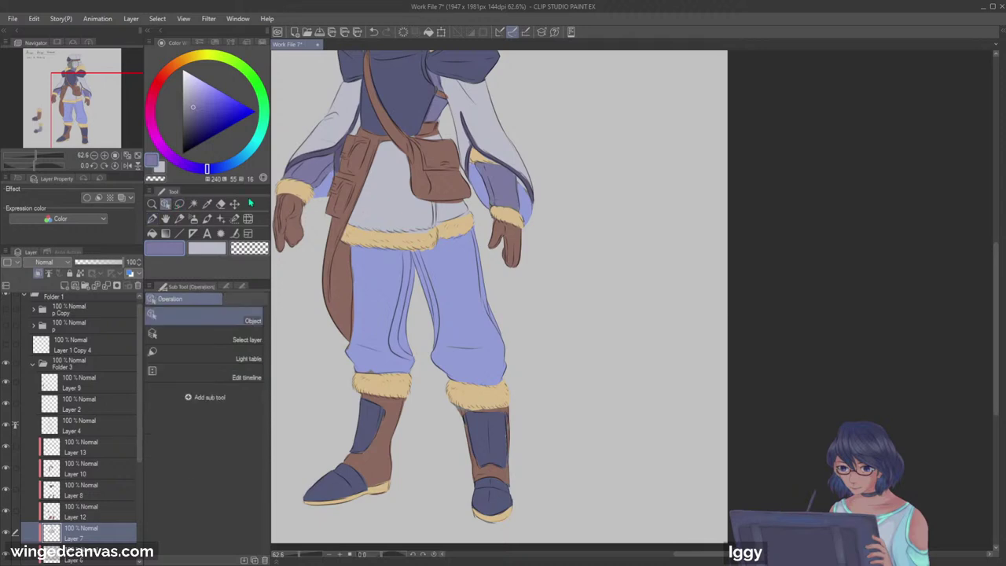
click(382, 285)
click(152, 219)
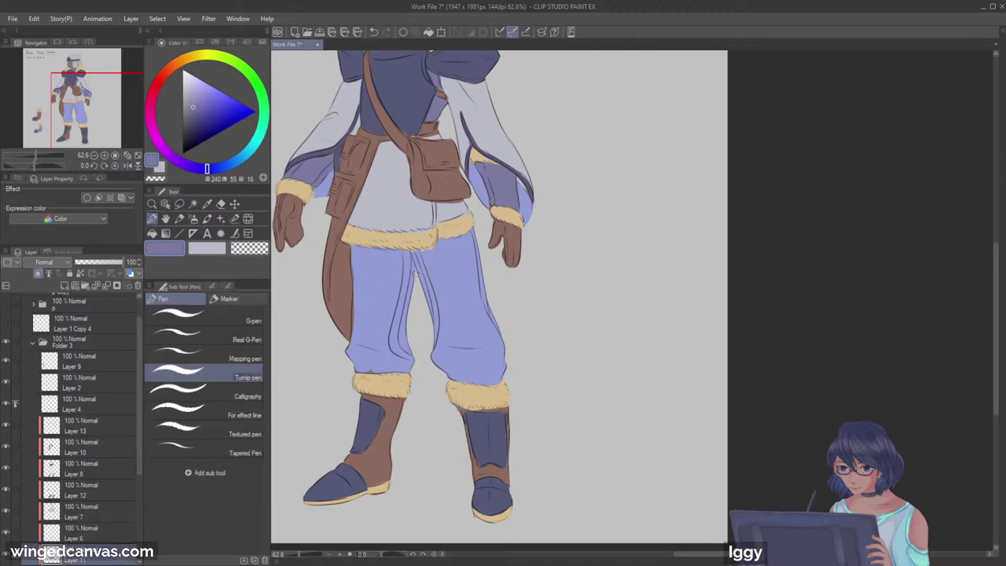
mouse_move(412, 274)
mouse_down()
mouse_move(402, 344)
mouse_move(410, 355)
mouse_up()
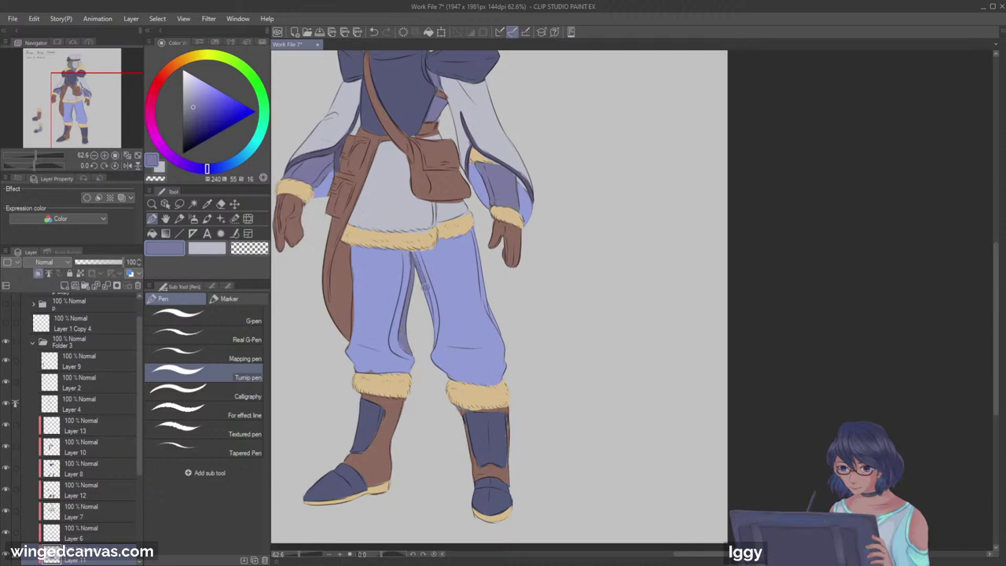
Step: Add a new clipped layer between Layer 11 and Layer 5 for the skin colour
drag(83, 112, 92, 81)
scroll(126, 472, down, 3)
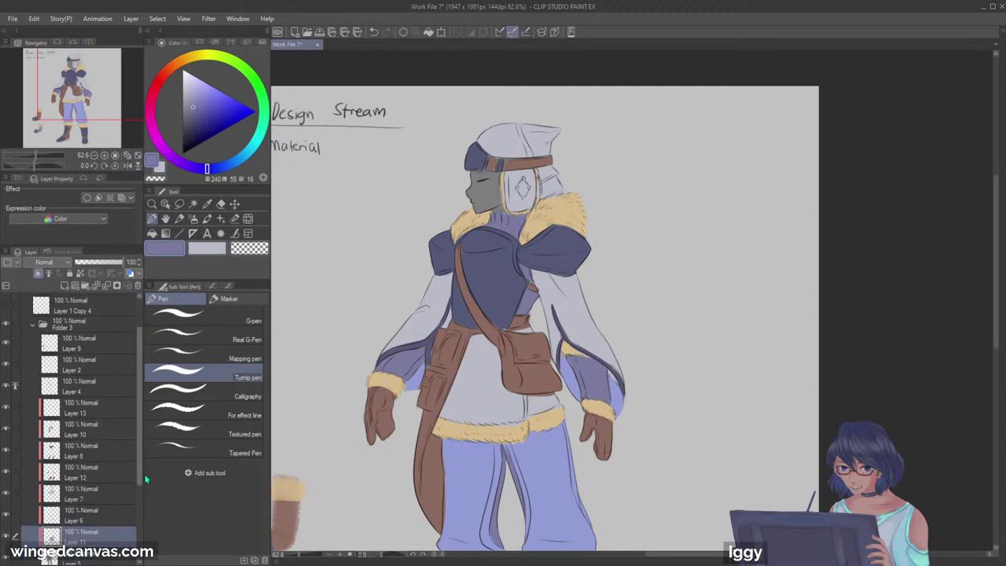
click(107, 511)
click(65, 285)
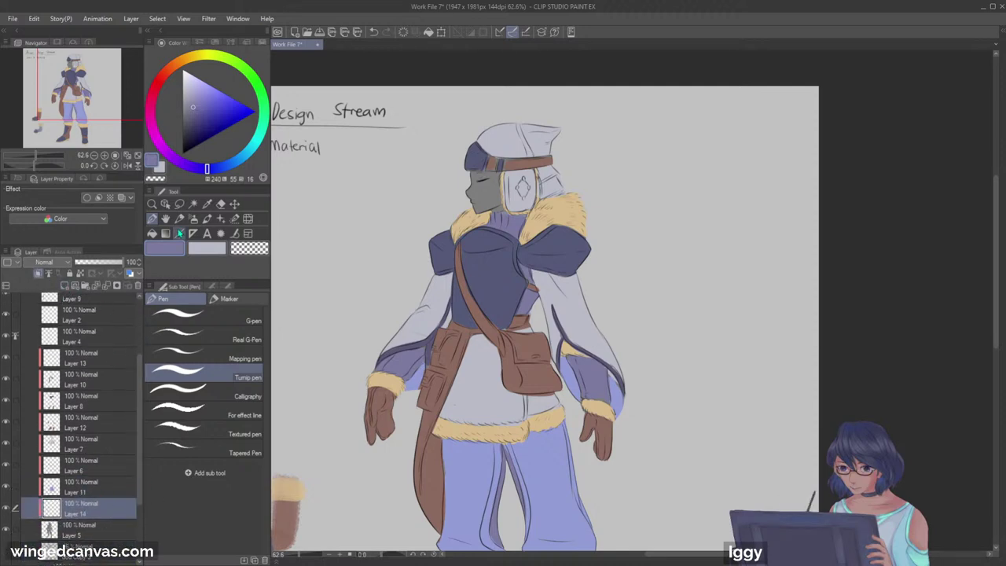
Step: Paint the character's face in a muted pinkish skin tone (16, 68, 21) with the Turnip pen
click(167, 70)
click(199, 91)
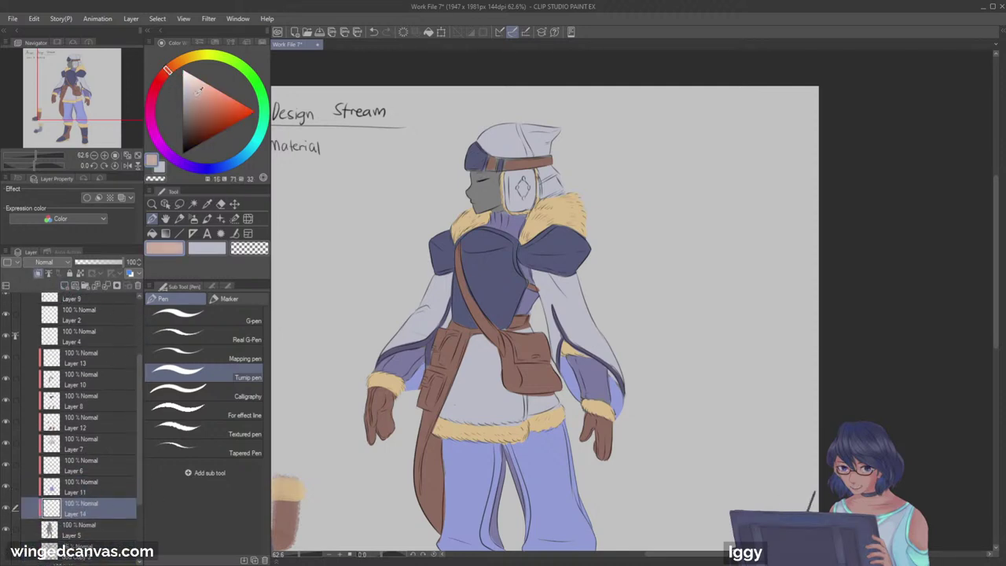
click(193, 96)
mouse_move(481, 170)
mouse_down()
mouse_move(473, 180)
mouse_move(501, 174)
mouse_move(496, 185)
mouse_move(480, 183)
mouse_move(507, 189)
mouse_move(487, 200)
mouse_move(503, 206)
mouse_up()
key(ctrl+z)
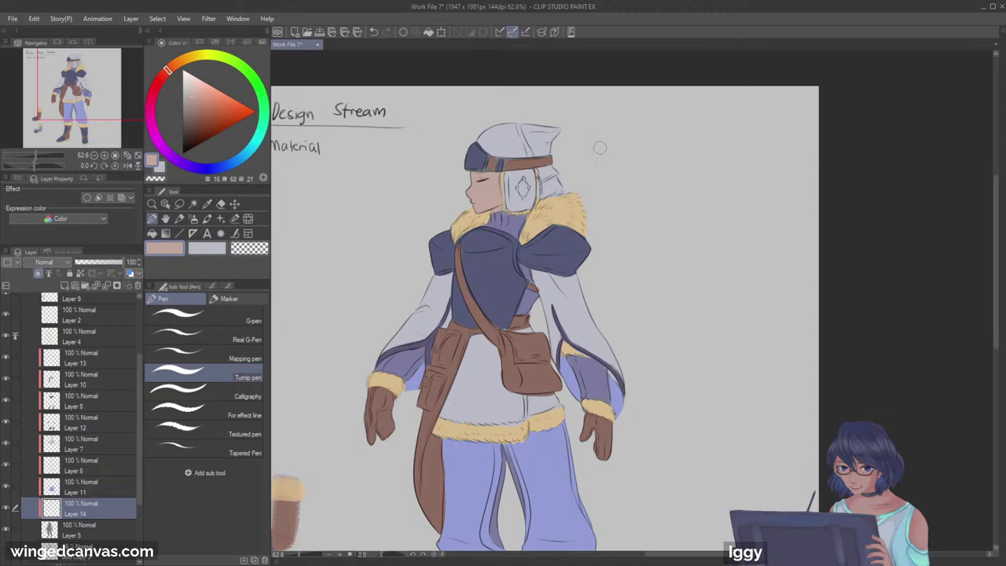
Step: Review the colours on the whole figure and look closer at the upper body
click(138, 156)
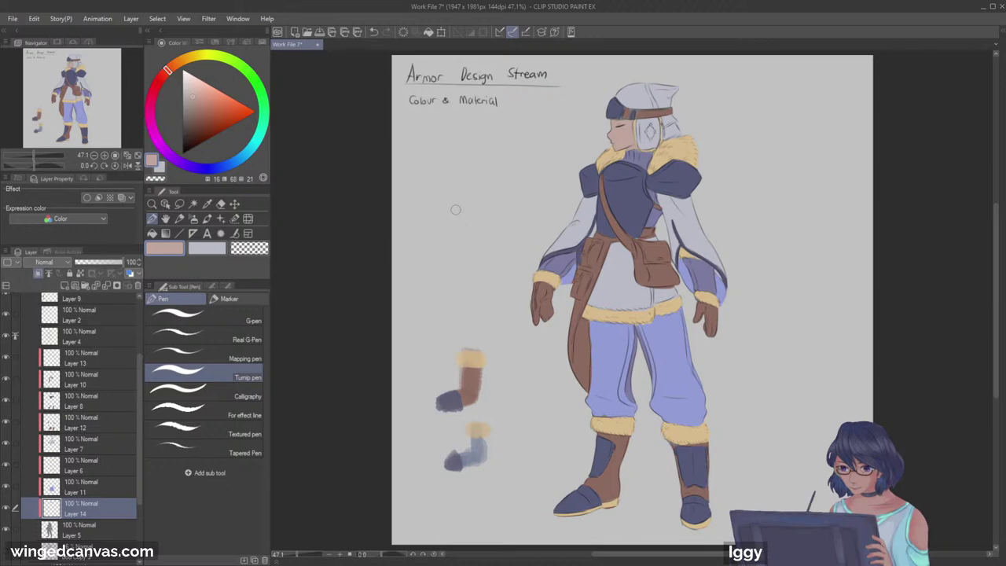
drag(113, 104, 141, 103)
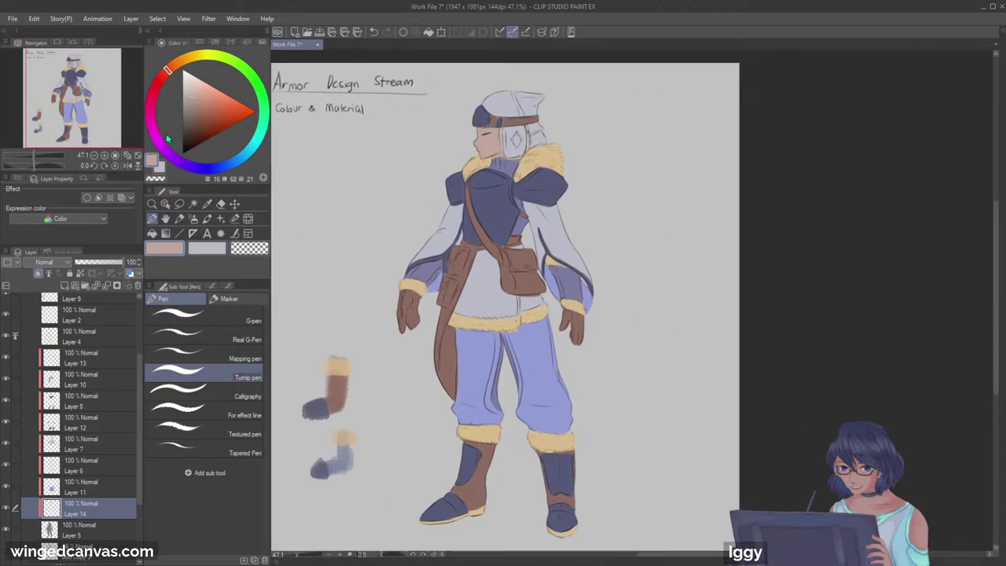
click(153, 205)
scroll(528, 124, up, 3)
scroll(622, 209, down, 3)
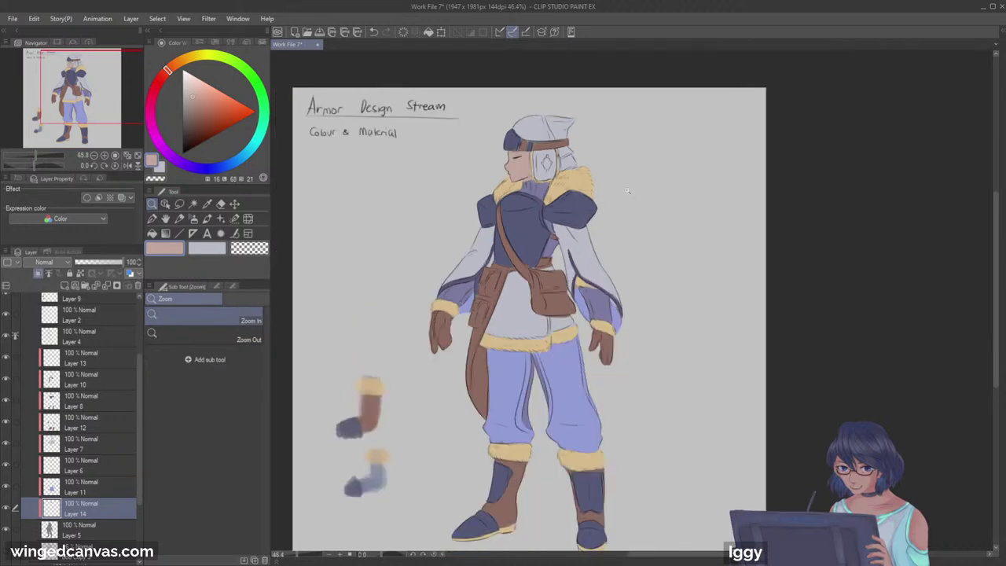
scroll(720, 206, up, 2)
click(165, 204)
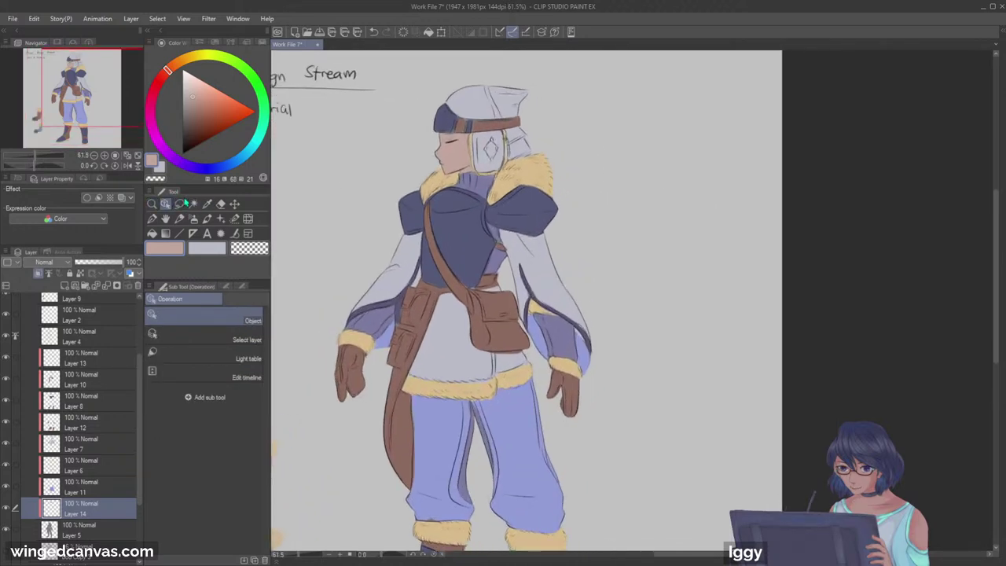
click(448, 320)
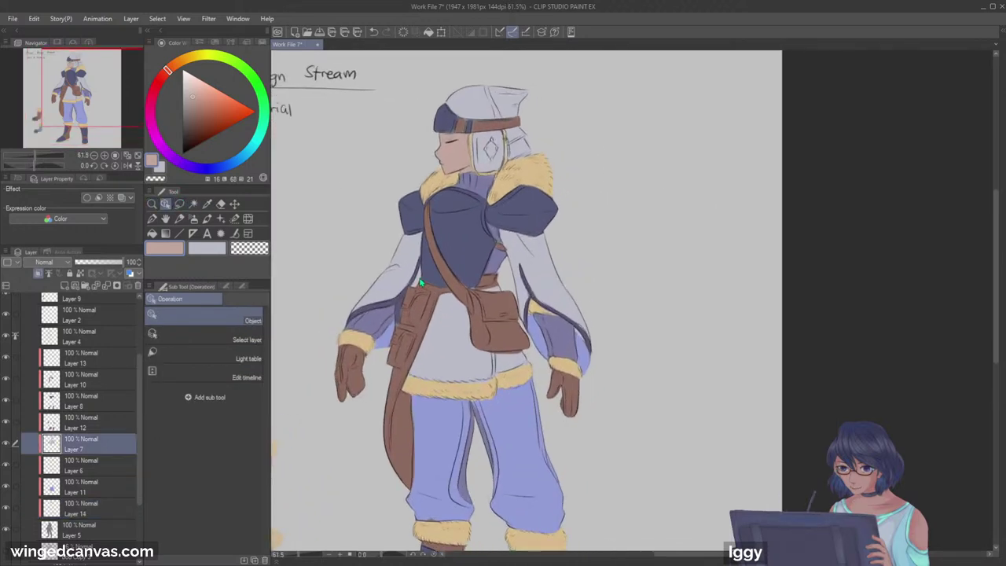
click(153, 205)
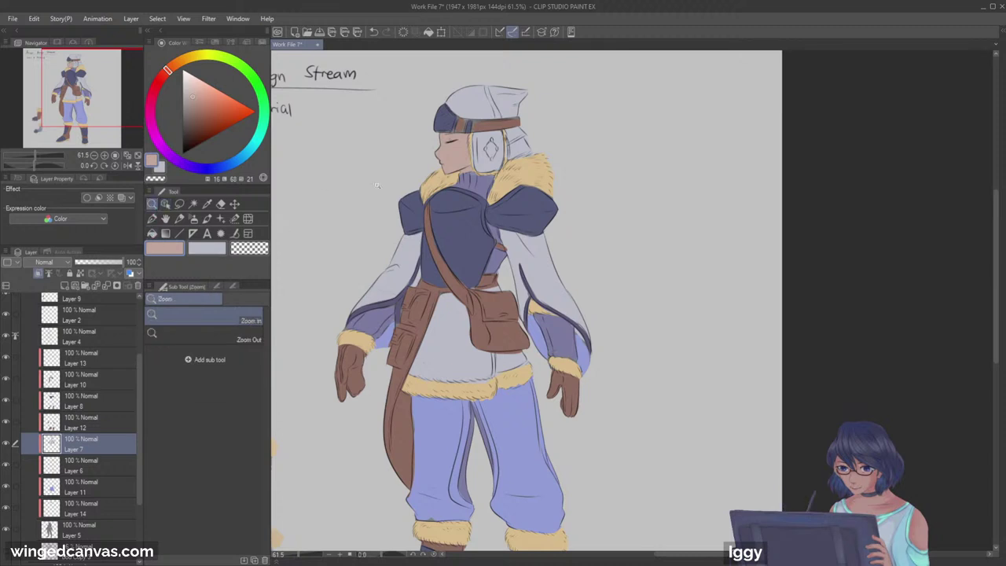
click(489, 287)
click(220, 203)
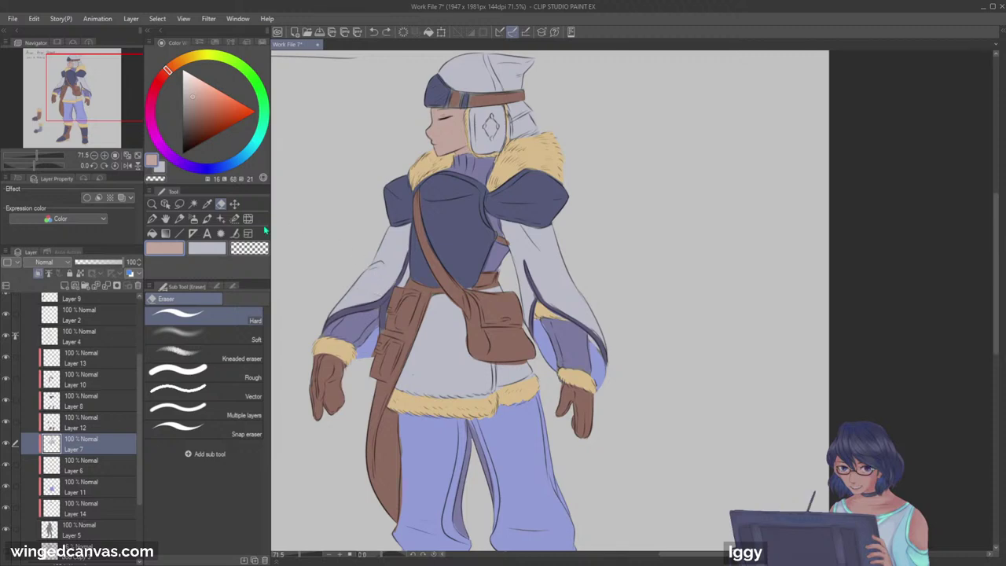
key(o)
click(380, 308)
key(e)
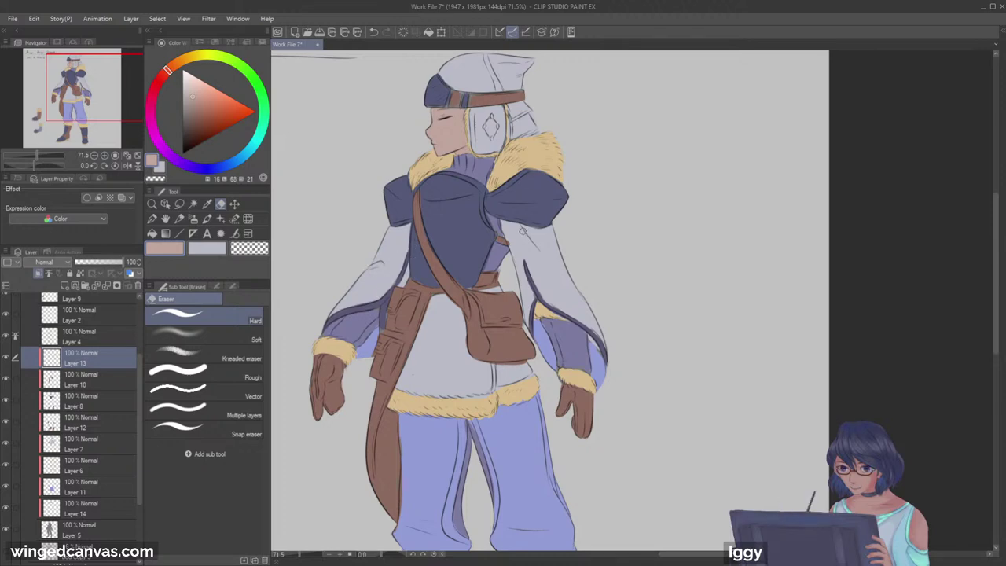
Step: Lock the transparent pixels of Layer 7 and shade the upper sleeve in muted blue-violet (236, 58, 18) with the Smooth watercolor brush
click(165, 203)
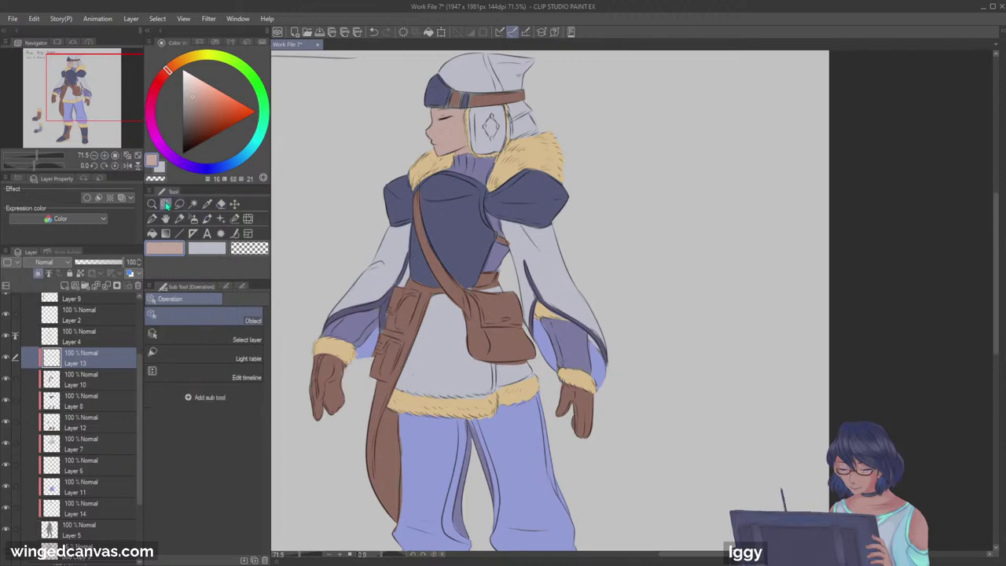
click(540, 263)
click(207, 217)
alt+click(545, 242)
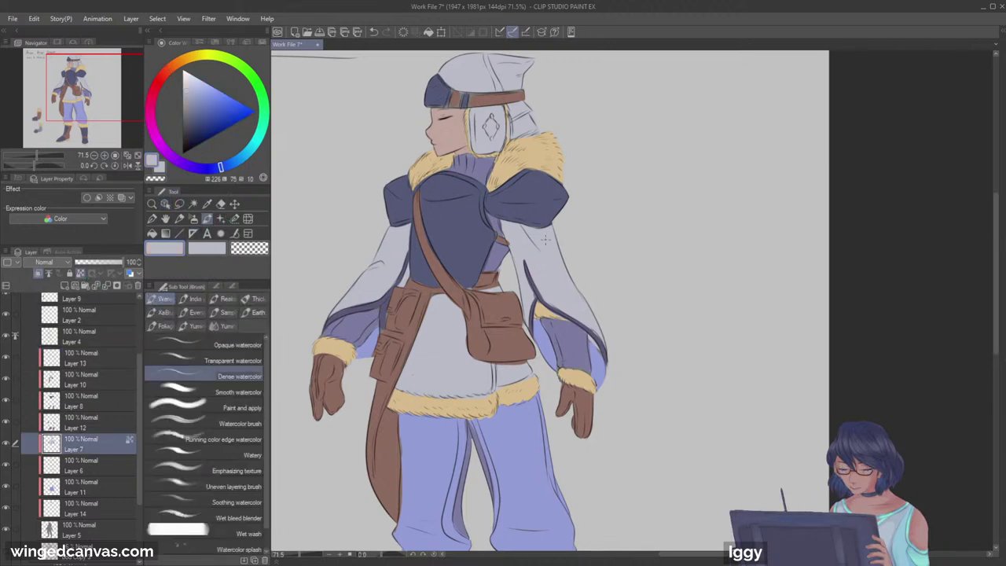
click(190, 100)
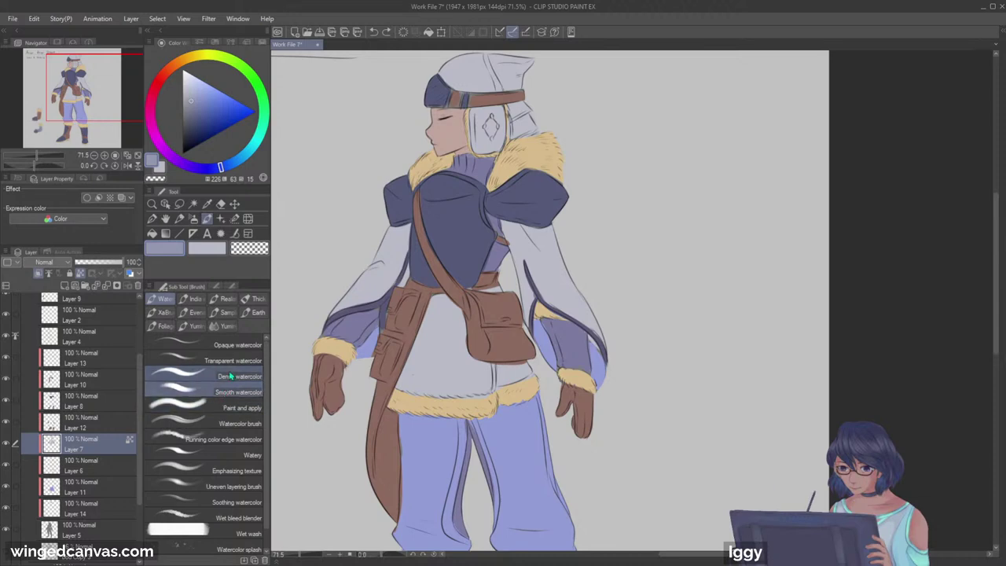
click(204, 391)
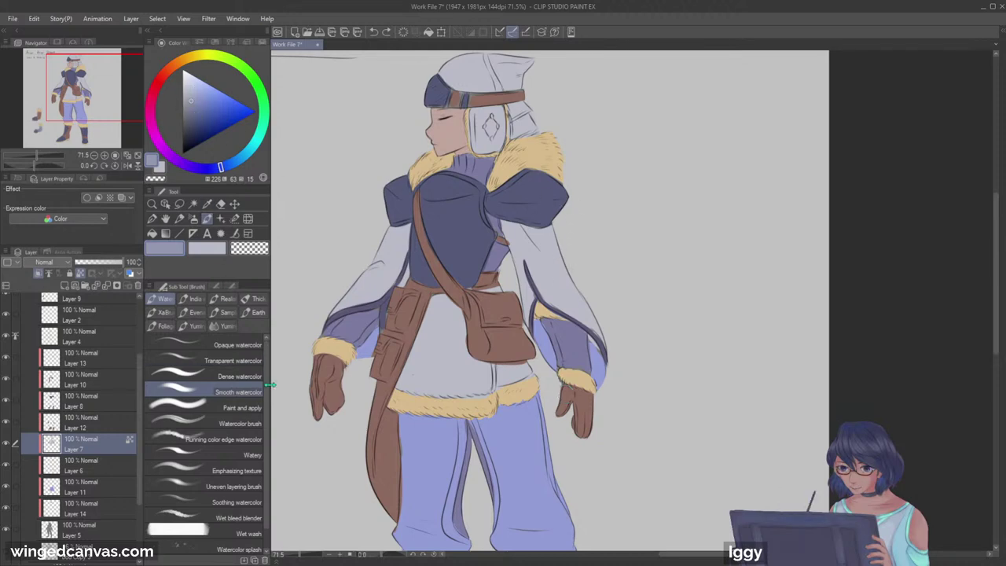
click(210, 166)
click(195, 102)
drag(534, 232, 551, 256)
key(ctrl+z)
key(ctrl+z)
key(ctrl+z)
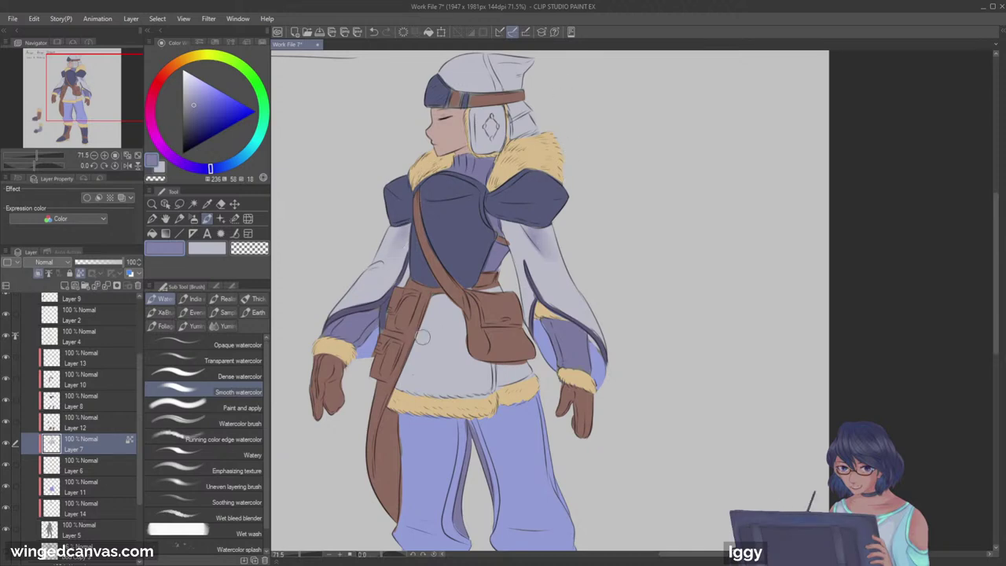
Step: Shade the tunic skirt along the belt pouches and beneath the satchel in the same blue-violet
drag(441, 297, 414, 373)
key(bracketright)
key(bracketright)
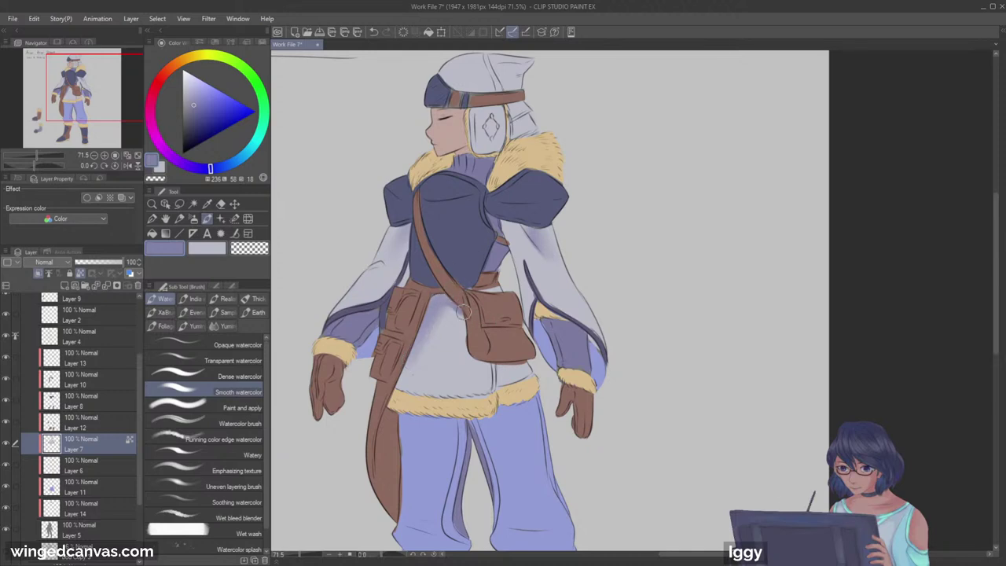
drag(510, 356, 522, 367)
Step: Paint lighter slate-blue tones (226, 53, 16) over the breastplate and both shoulder pieces on Layer 8 with the Design pencil
click(165, 204)
click(454, 237)
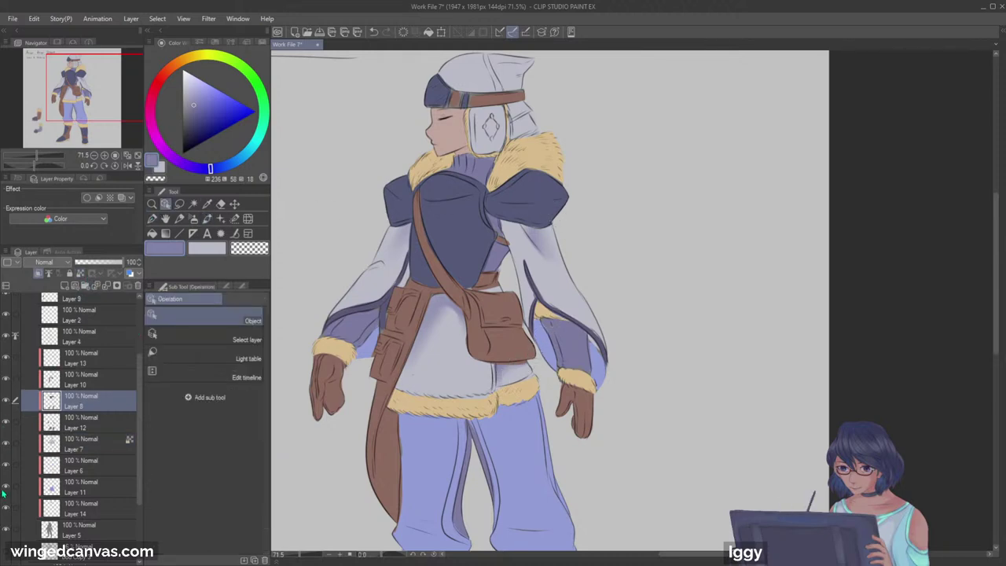
click(206, 218)
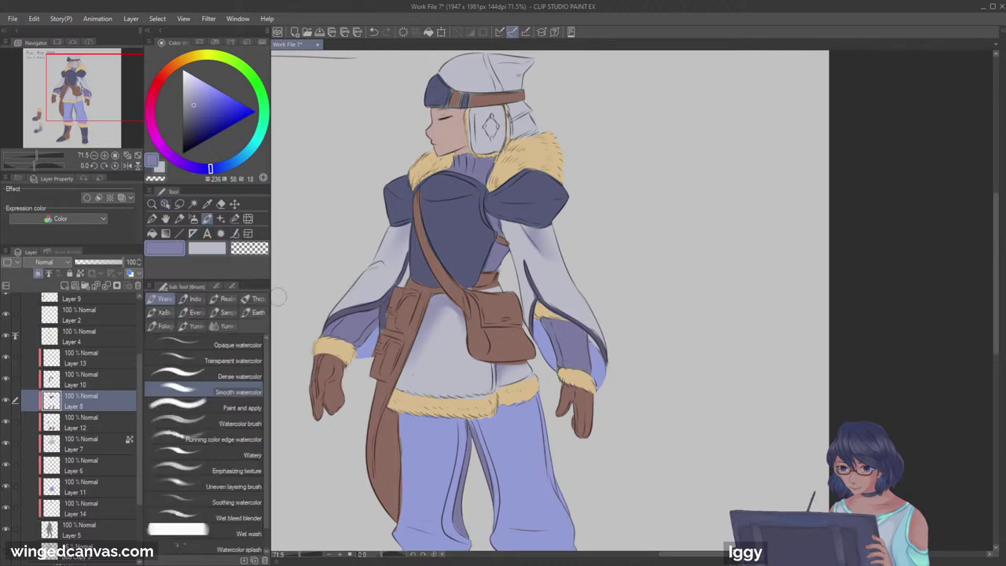
alt+click(447, 228)
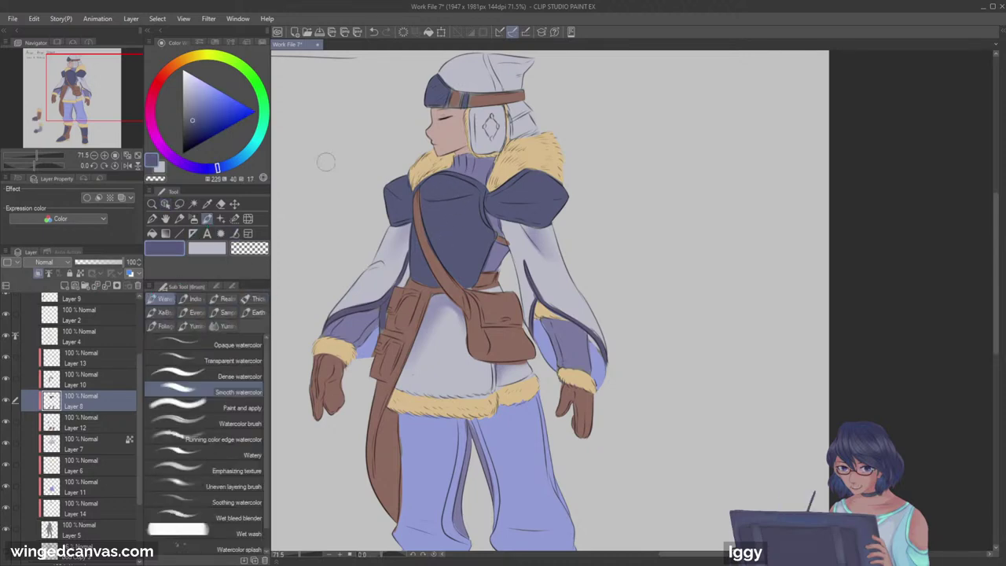
click(220, 166)
click(195, 105)
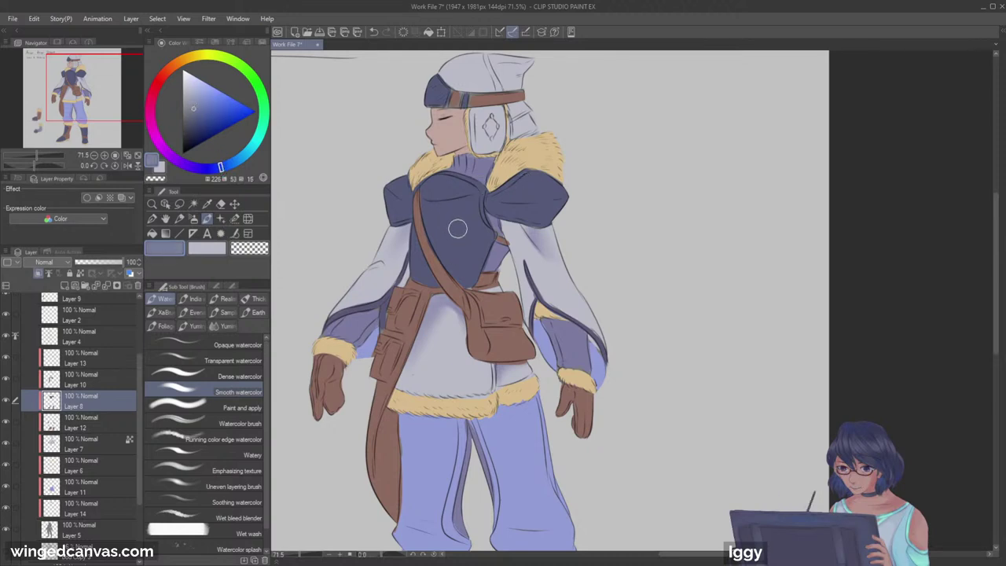
key(p)
drag(460, 221, 456, 223)
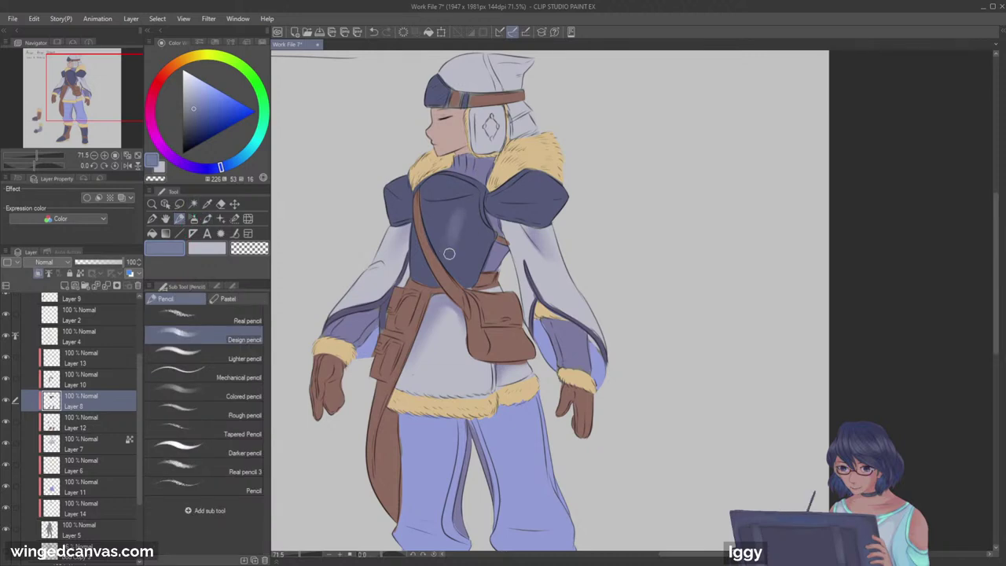
mouse_move(451, 262)
mouse_down()
mouse_move(458, 271)
mouse_move(477, 248)
mouse_move(483, 255)
mouse_up()
mouse_move(426, 216)
mouse_down()
mouse_move(437, 207)
mouse_move(462, 203)
mouse_move(439, 231)
mouse_move(443, 183)
mouse_move(432, 187)
mouse_move(464, 190)
mouse_move(435, 185)
mouse_move(468, 168)
mouse_move(426, 195)
mouse_move(466, 190)
mouse_move(433, 196)
mouse_up()
key(ctrl+z)
key(ctrl+z)
mouse_move(542, 174)
mouse_down()
mouse_move(505, 197)
mouse_move(525, 195)
mouse_move(534, 178)
mouse_move(553, 187)
mouse_move(492, 203)
mouse_move(558, 202)
mouse_move(522, 216)
mouse_move(528, 205)
mouse_move(561, 202)
mouse_move(515, 198)
mouse_up()
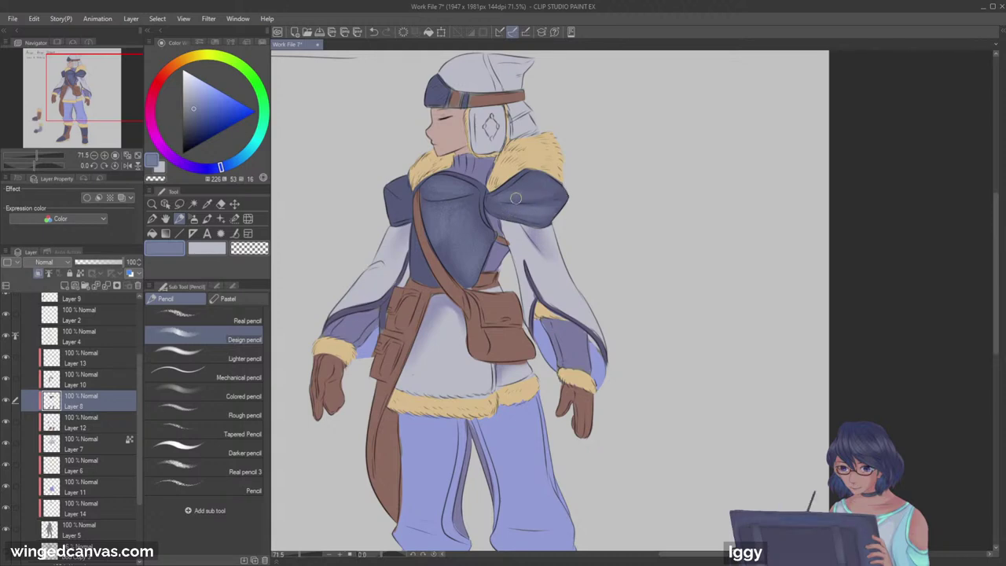
drag(392, 187, 392, 213)
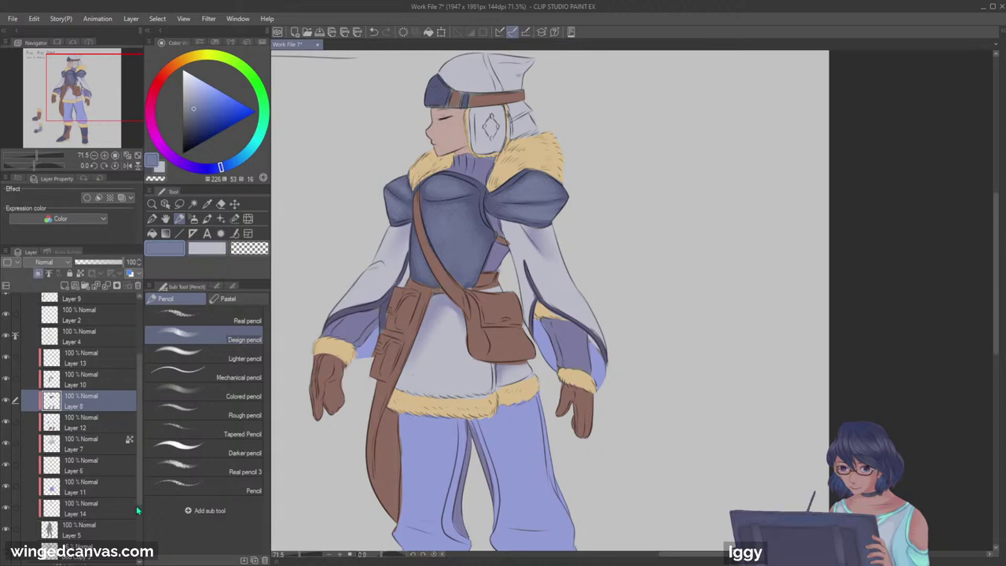
Step: Add pale blue highlights (228, 63, 16) along the ridges of the breastplate and shoulder armor
alt+click(460, 234)
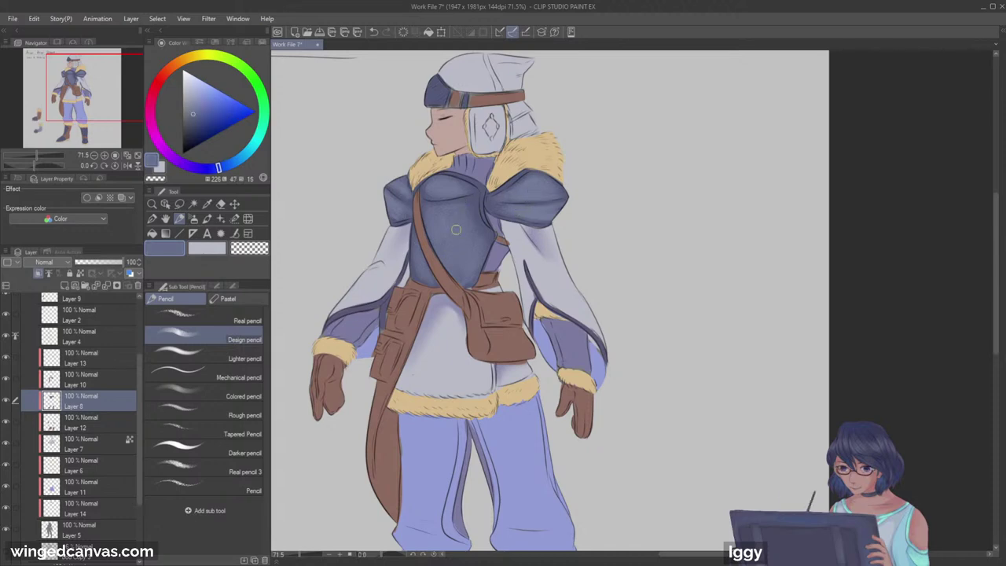
click(191, 101)
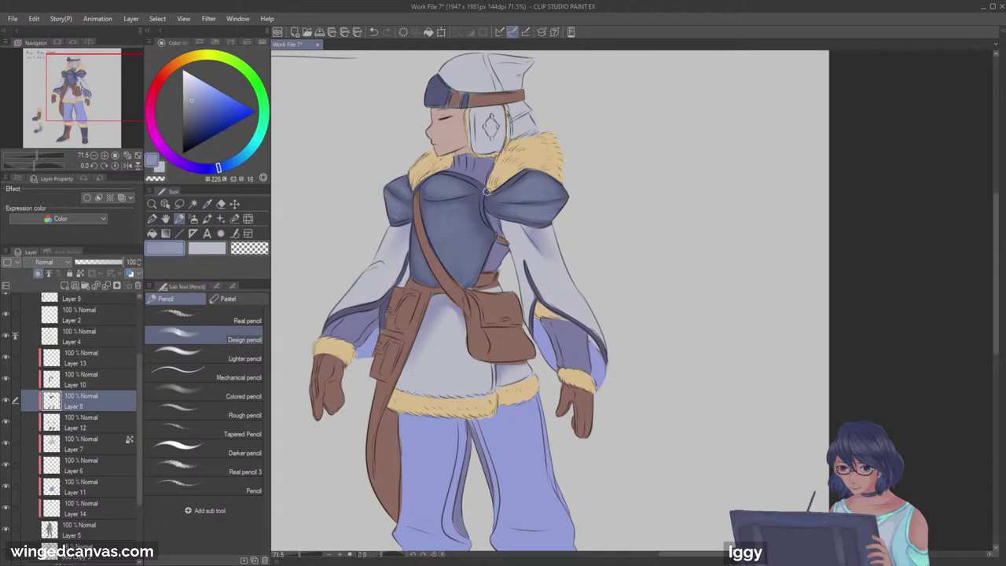
mouse_move(424, 201)
mouse_down()
mouse_move(464, 194)
mouse_move(441, 200)
mouse_up()
drag(498, 203, 552, 201)
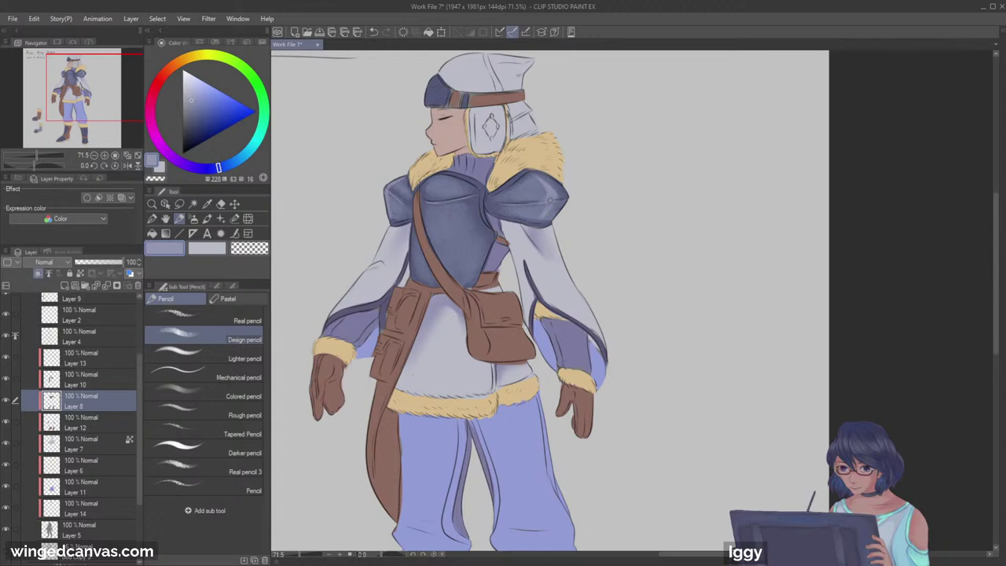
Step: Paint dark blue shadows (236, 32, 18) on both shoulder pieces and the breastplate with the Design pencil
drag(103, 122, 103, 131)
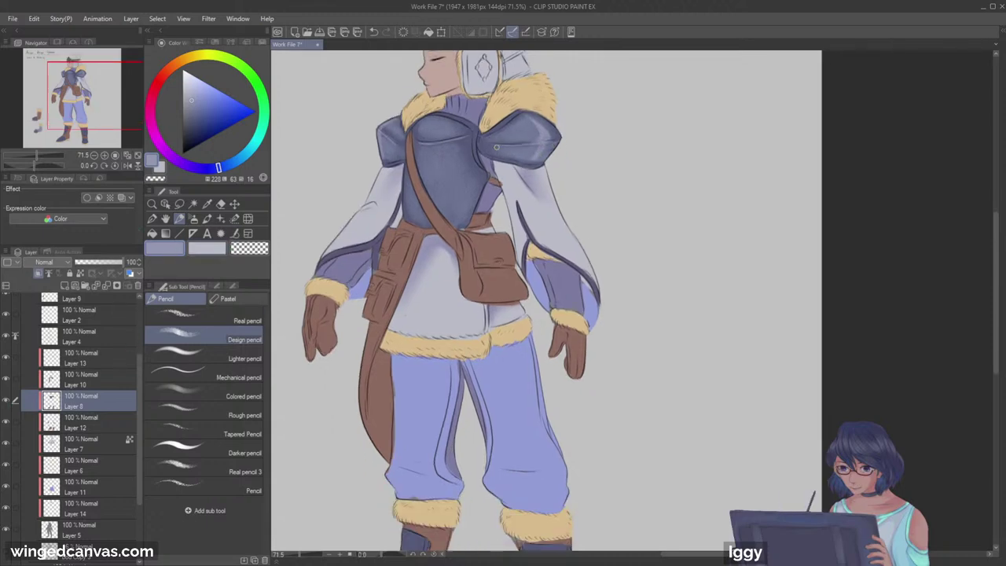
alt+click(500, 123)
click(190, 125)
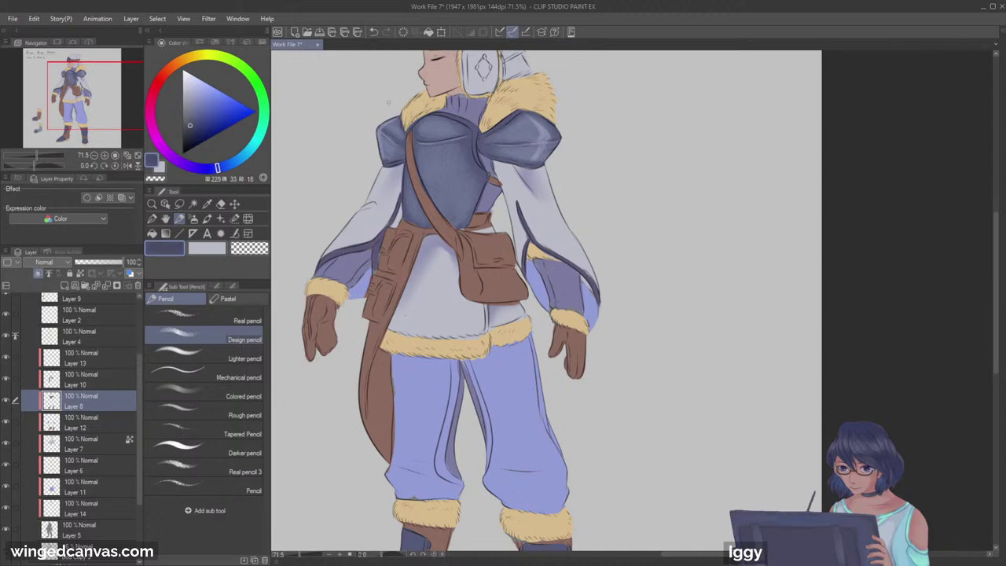
alt+click(497, 135)
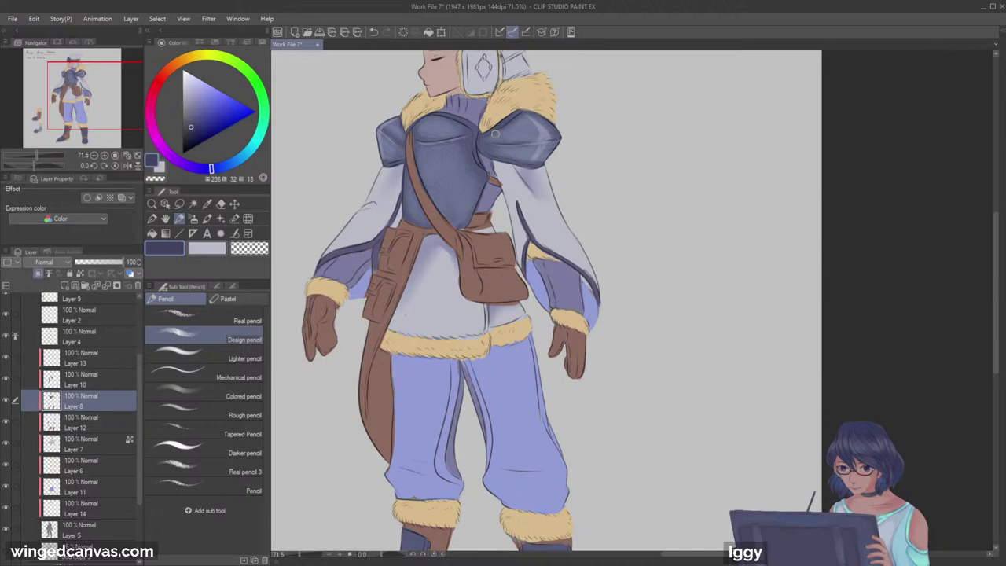
mouse_move(503, 127)
mouse_down()
mouse_move(519, 148)
mouse_move(496, 156)
mouse_move(512, 160)
mouse_up()
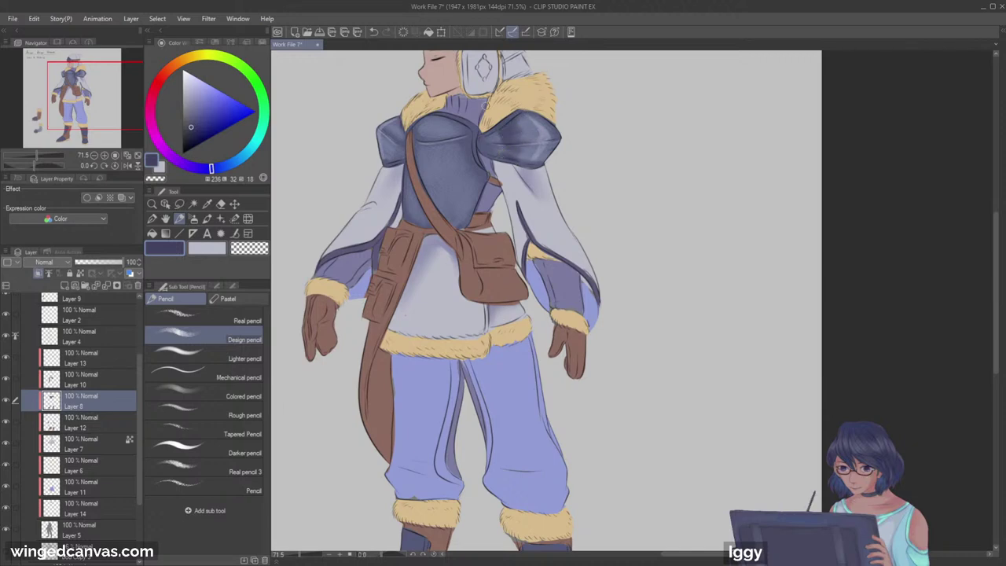
mouse_move(394, 133)
mouse_down()
mouse_move(400, 156)
mouse_move(410, 140)
mouse_move(449, 154)
mouse_move(467, 142)
mouse_move(441, 151)
mouse_move(465, 148)
mouse_move(445, 162)
mouse_move(471, 164)
mouse_move(463, 174)
mouse_move(477, 180)
mouse_move(455, 199)
mouse_move(476, 198)
mouse_move(456, 223)
mouse_up()
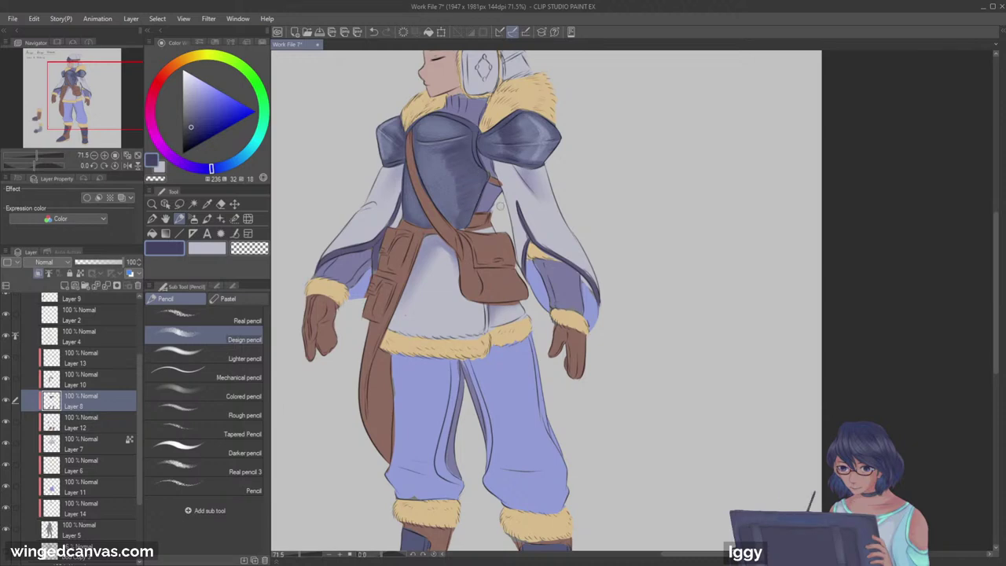
Step: Try a pale lavender (226, 79, 15) highlight stroke along the side edge of the breastplate
click(151, 204)
drag(345, 261, 287, 261)
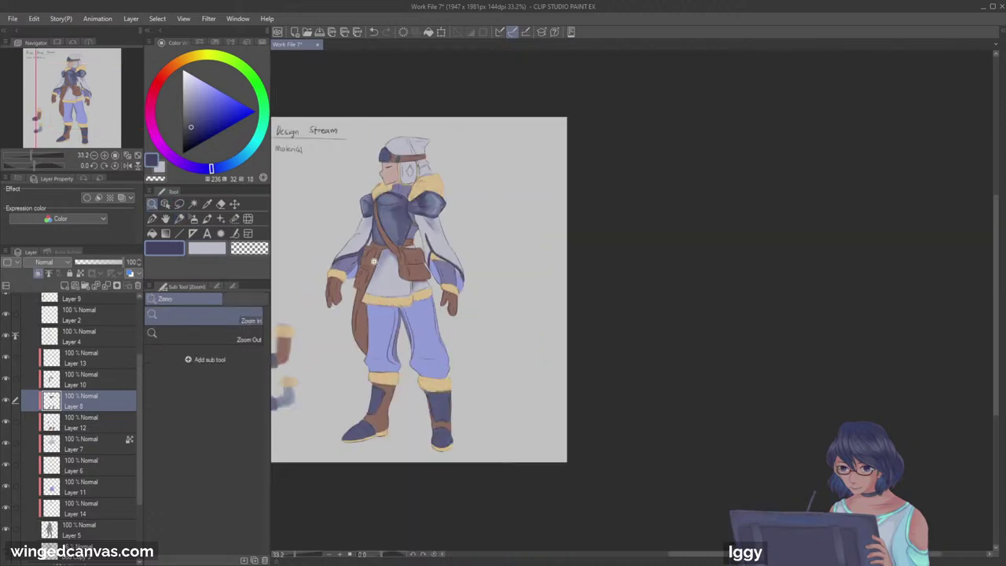
drag(384, 262, 529, 203)
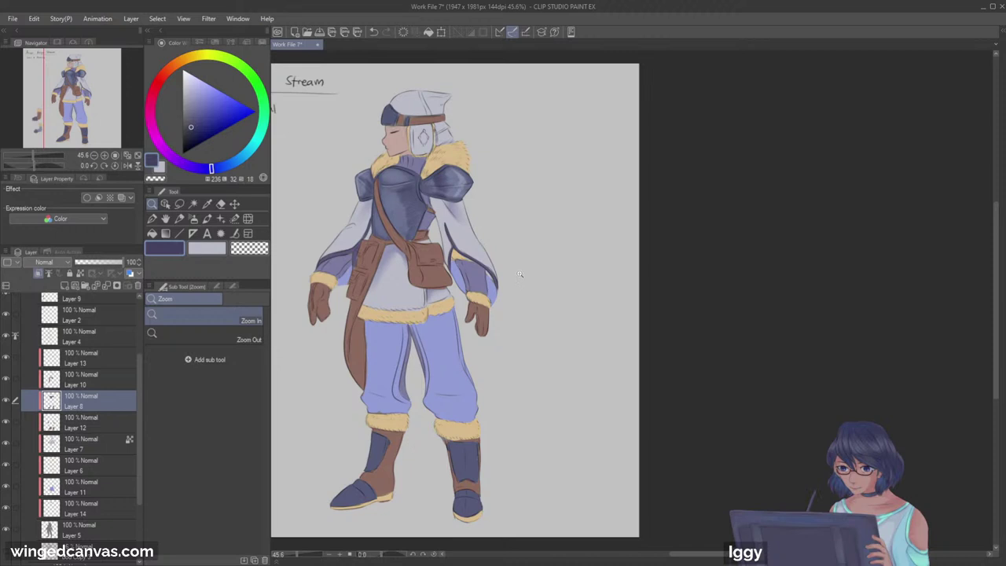
click(423, 309)
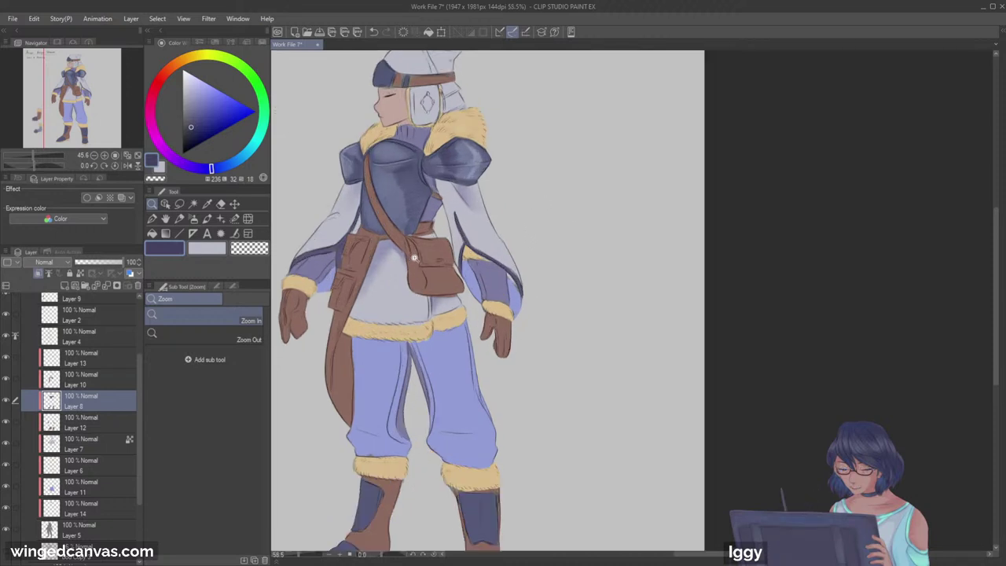
click(179, 218)
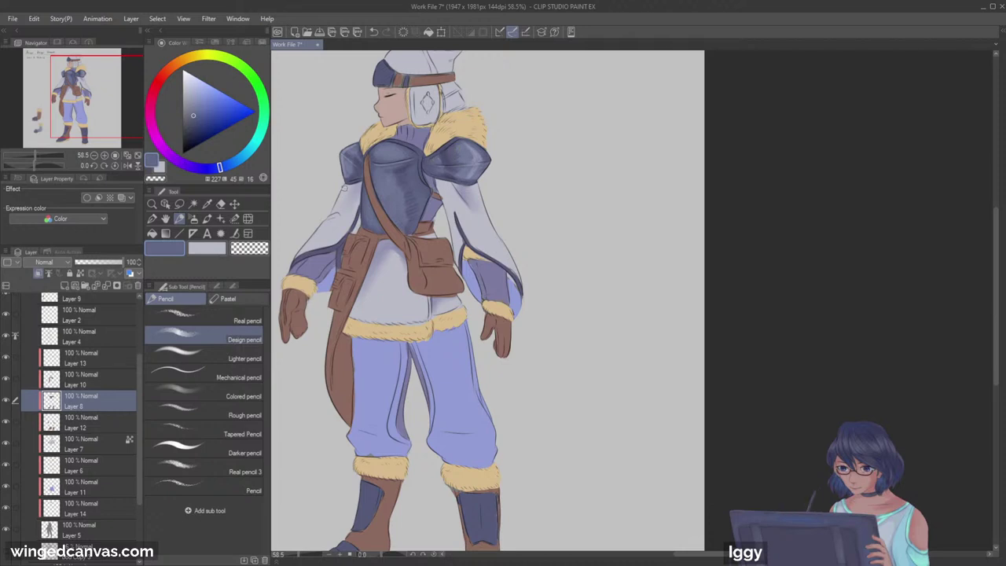
alt+click(345, 151)
alt+click(345, 154)
click(208, 248)
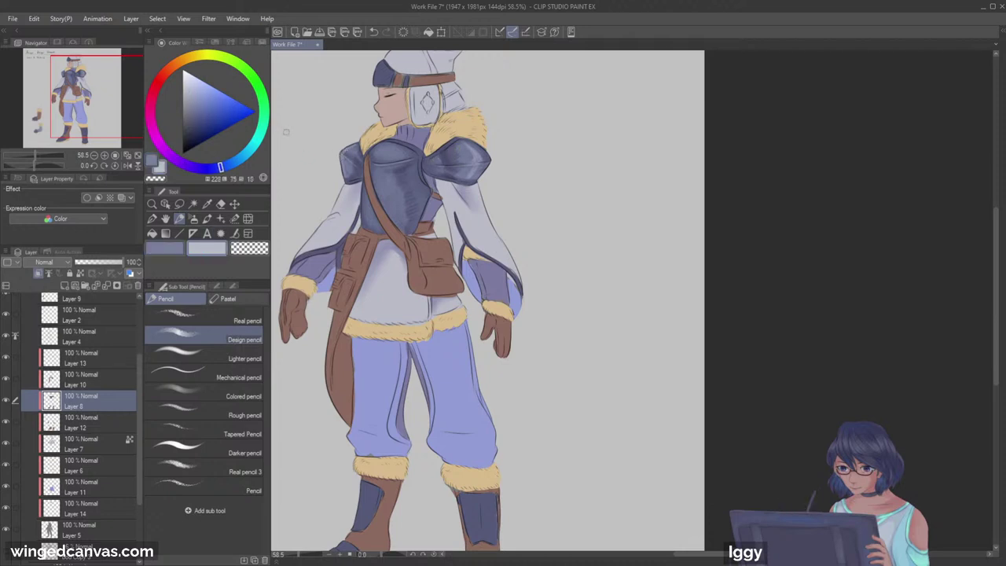
click(187, 86)
drag(363, 201, 362, 225)
key(ctrl+z)
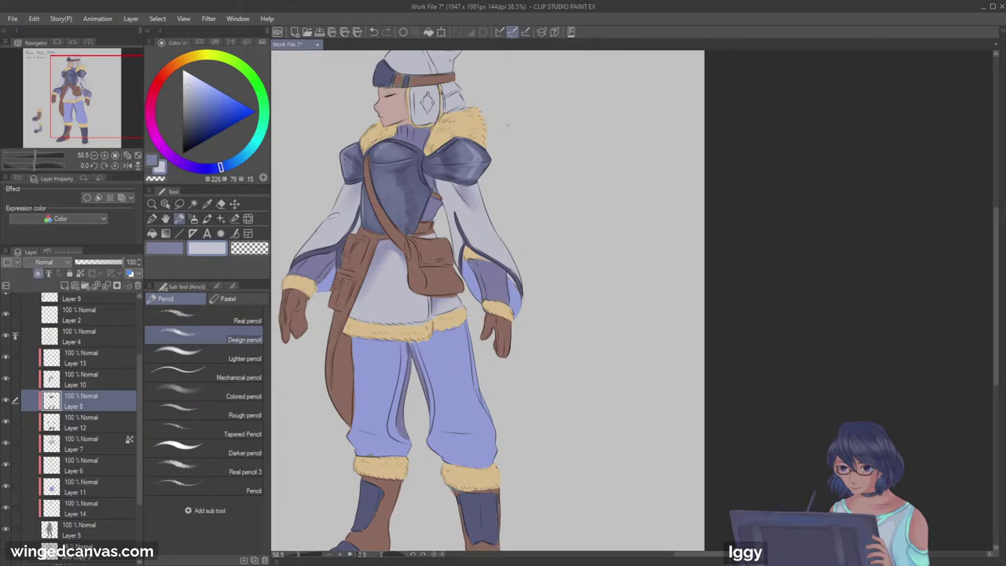
Step: Lock the transparent pixels of Layer 6 and shade the fur collar and trims with warm brown (30, 53, 30) using the Design pencil
click(137, 156)
drag(70, 106, 95, 101)
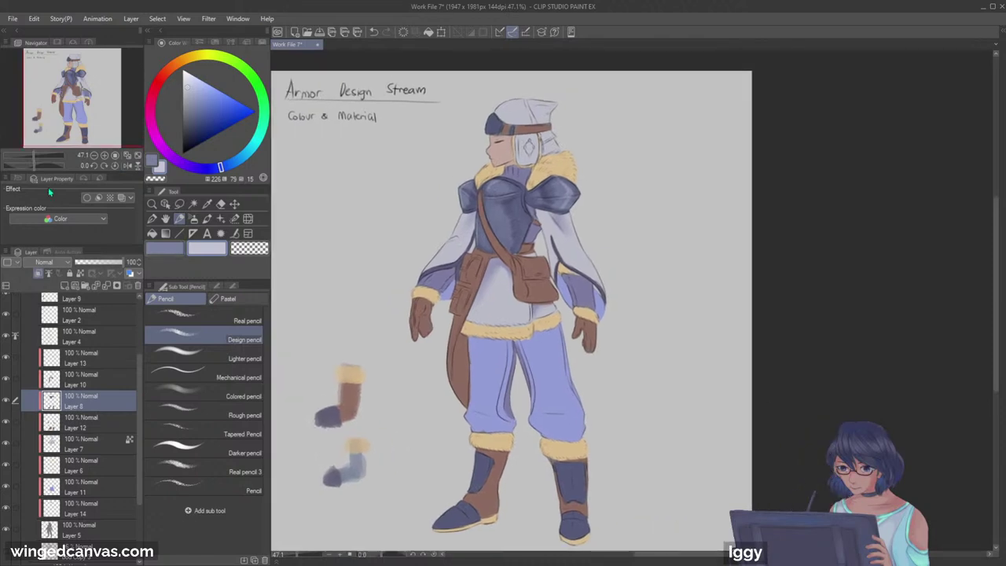
click(165, 205)
click(542, 175)
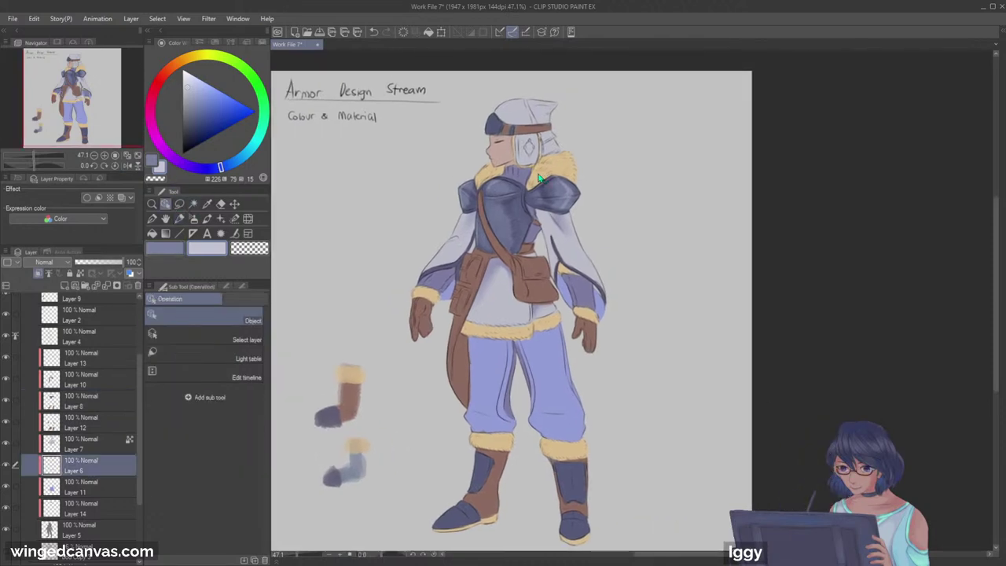
click(179, 220)
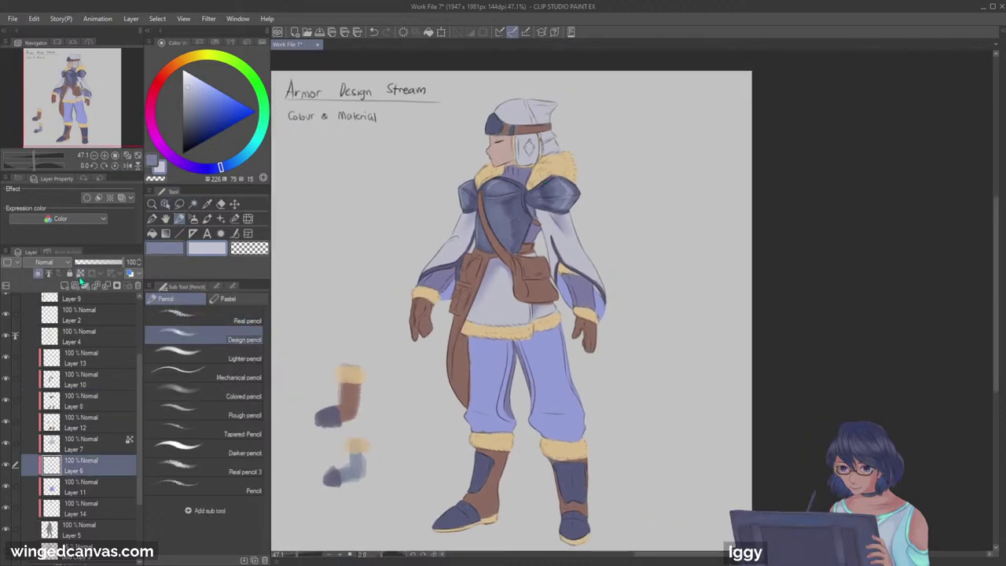
click(207, 220)
click(180, 221)
alt+click(539, 175)
drag(183, 62, 178, 61)
click(207, 98)
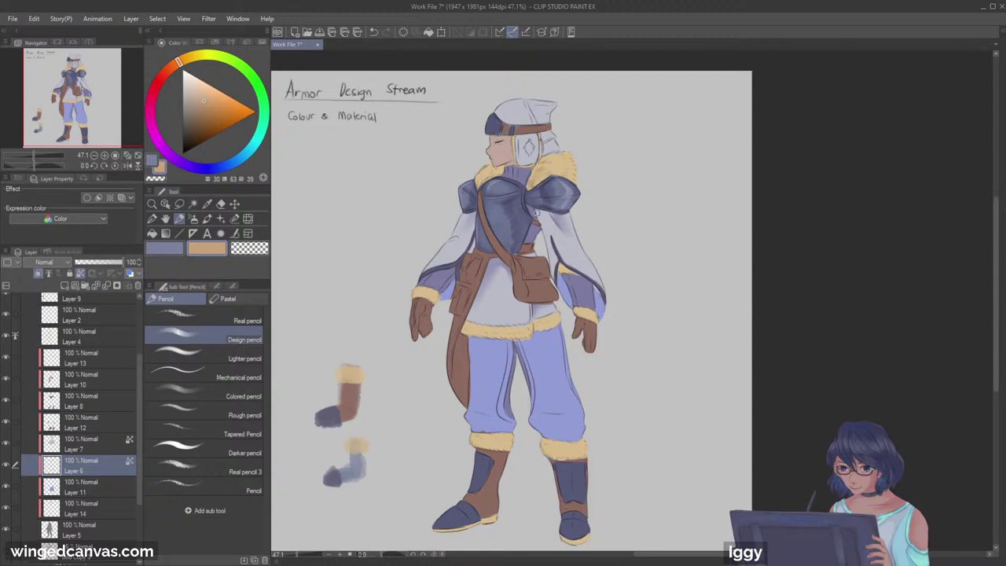
drag(207, 112, 203, 108)
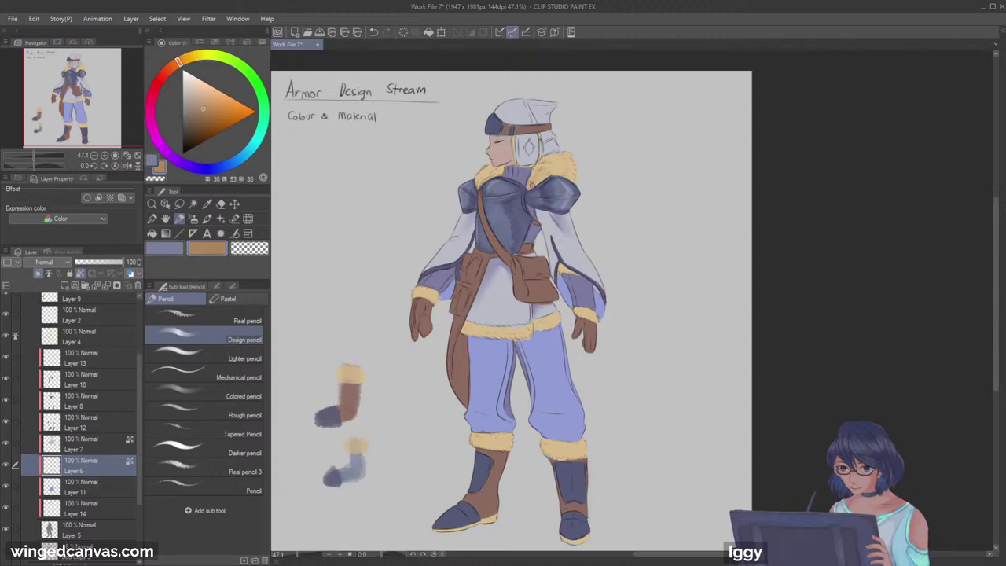
drag(478, 190, 505, 168)
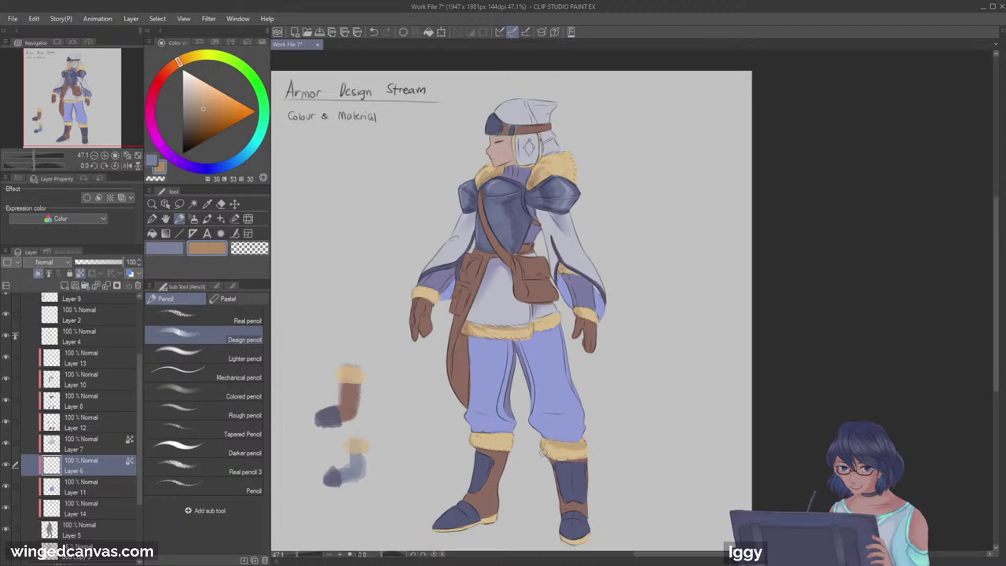
Step: Paint slate-blue highlights (225, 58, 15) sampled from the breastplate over the shin plates and toe caps of both boots on Layer 8
drag(676, 337, 639, 274)
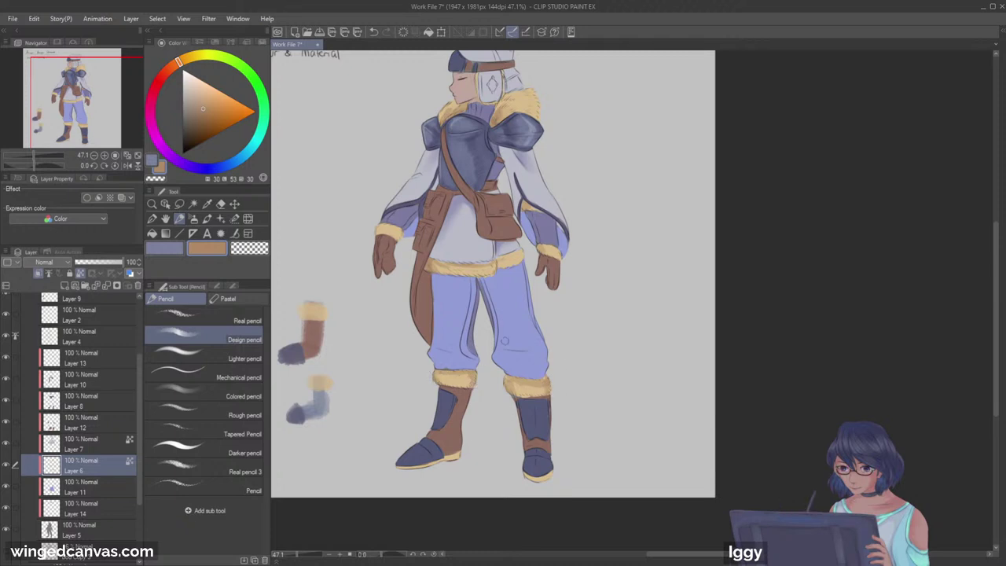
click(166, 206)
click(443, 401)
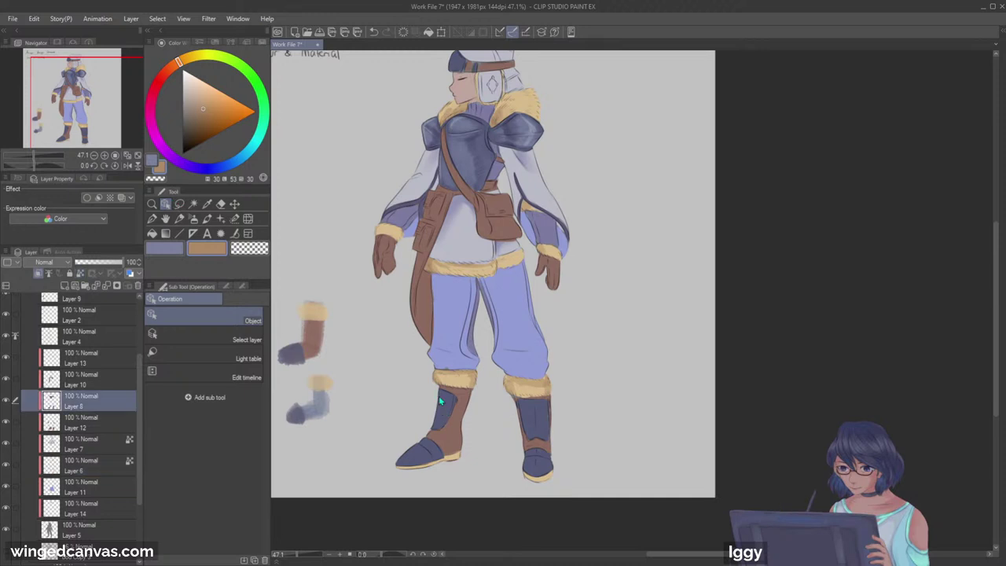
click(180, 219)
alt+click(459, 118)
alt+click(446, 127)
mouse_move(441, 394)
mouse_down()
mouse_move(437, 426)
mouse_move(440, 412)
mouse_up()
mouse_move(532, 416)
mouse_down()
mouse_move(526, 431)
mouse_move(528, 411)
mouse_up()
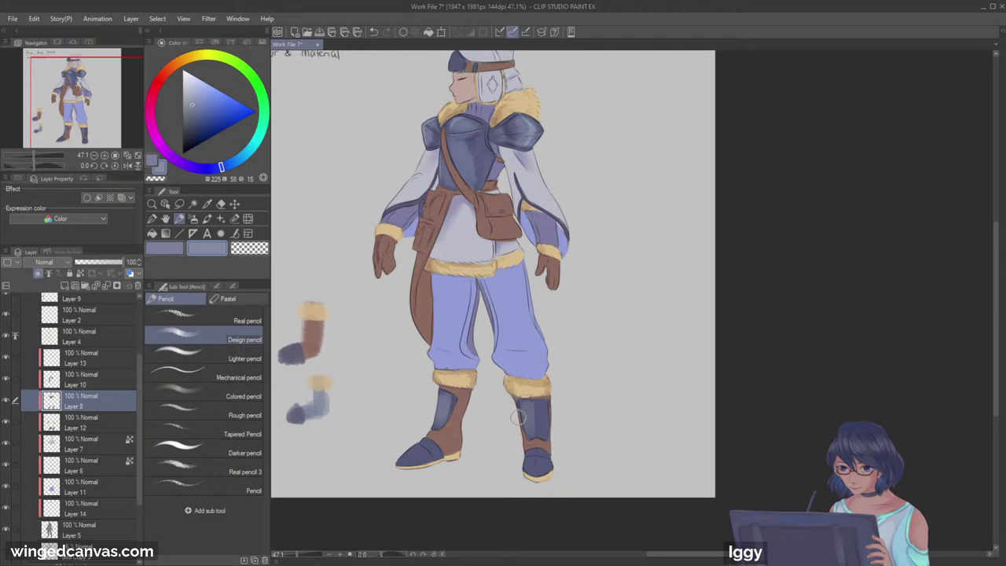
key(ctrl+z)
mouse_move(539, 467)
mouse_down()
mouse_move(531, 465)
mouse_move(547, 464)
mouse_up()
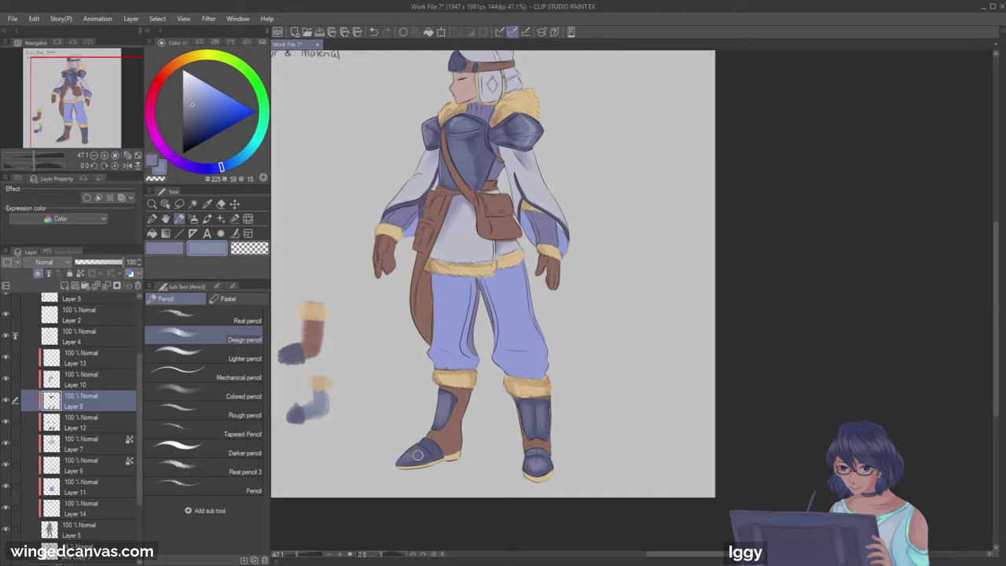
drag(423, 451, 440, 457)
Step: Lock the transparent pixels of Layer 11 and try a muted blue (233, 54, 15) shadow on the trousers with the Smooth watercolor brush
click(165, 203)
click(457, 290)
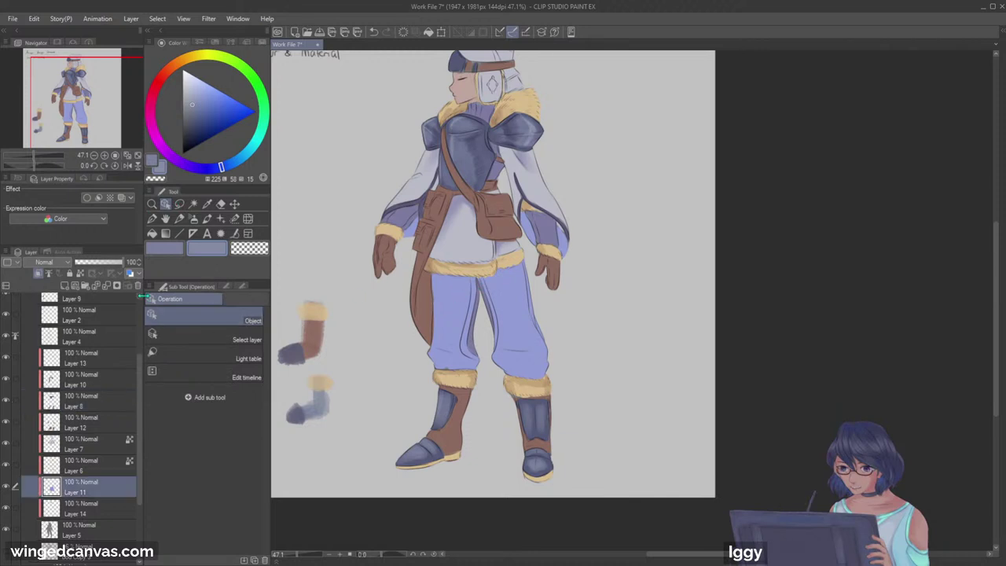
click(206, 218)
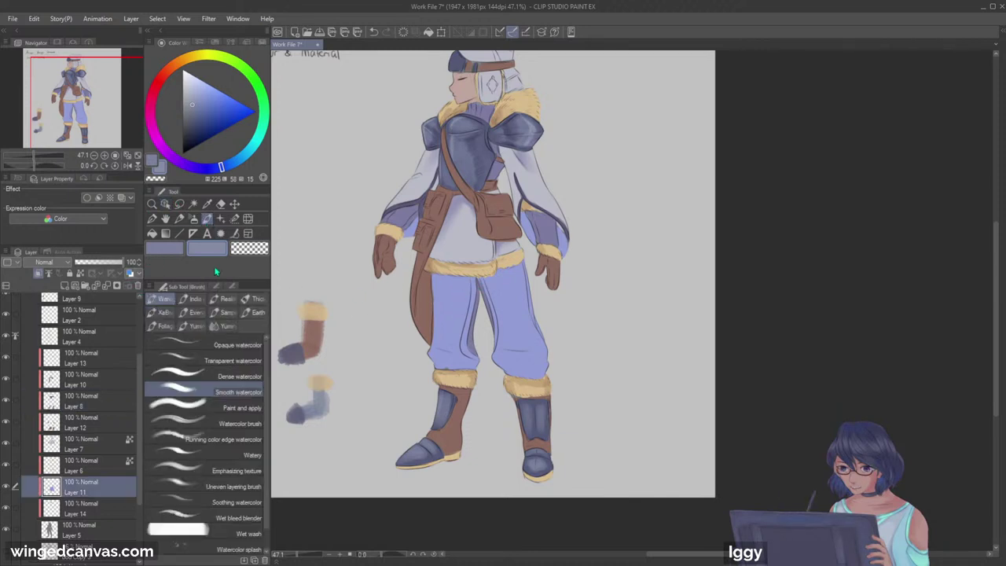
click(213, 167)
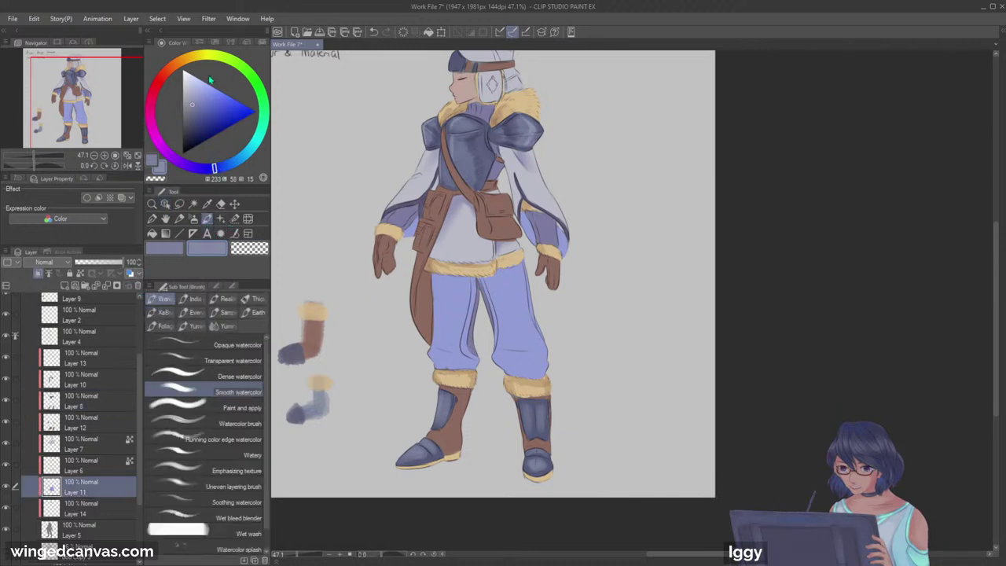
click(193, 107)
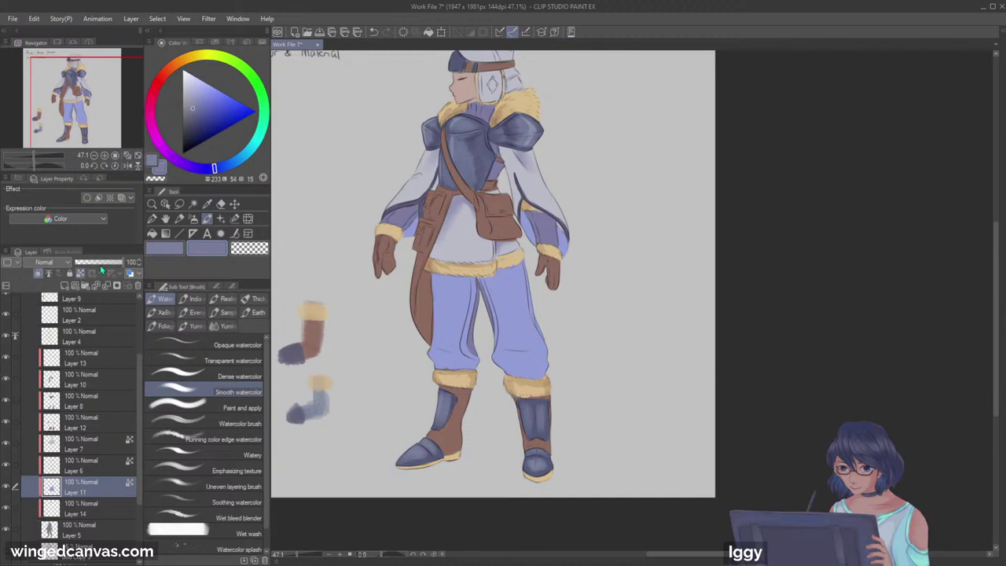
mouse_move(441, 279)
mouse_down()
mouse_move(486, 288)
mouse_move(475, 286)
mouse_up()
key(ctrl+z)
key(ctrl+z)
Step: Shade the trousers below the coat hem and around the knees with violet-blue tones (236, 68, 48) and (236, 65, 40)
alt+click(452, 290)
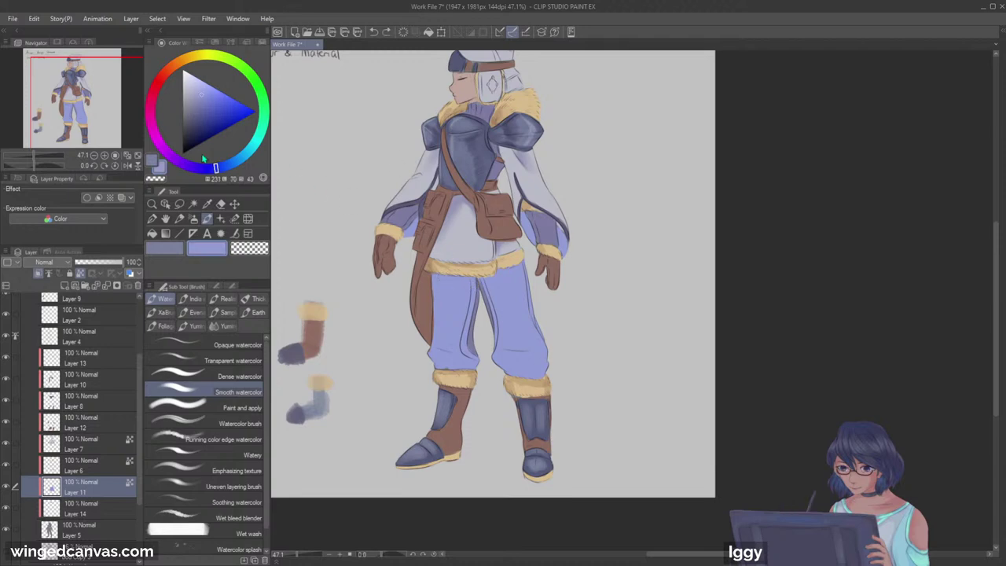
drag(214, 170, 211, 169)
click(204, 96)
drag(444, 278, 464, 281)
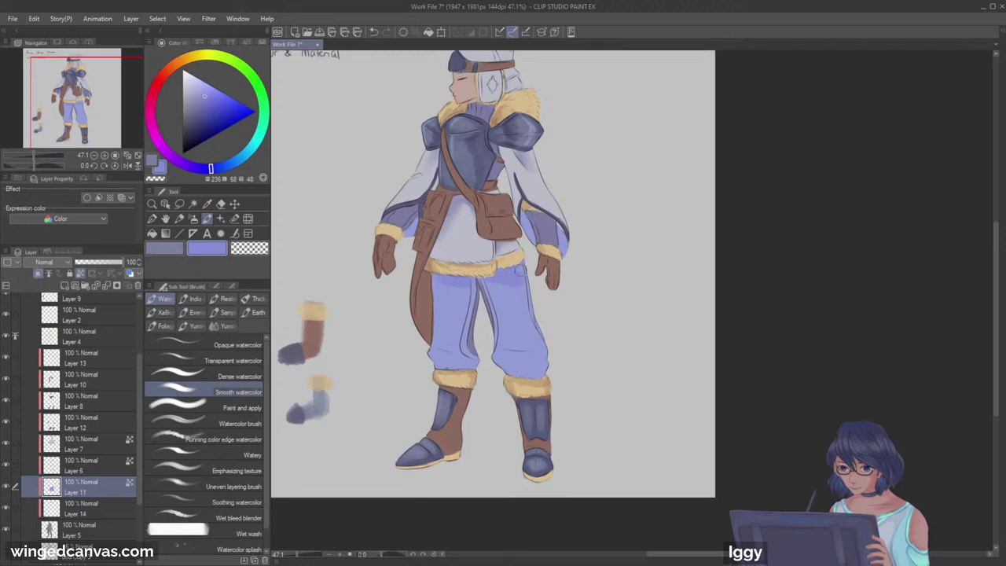
click(202, 99)
drag(73, 108, 72, 94)
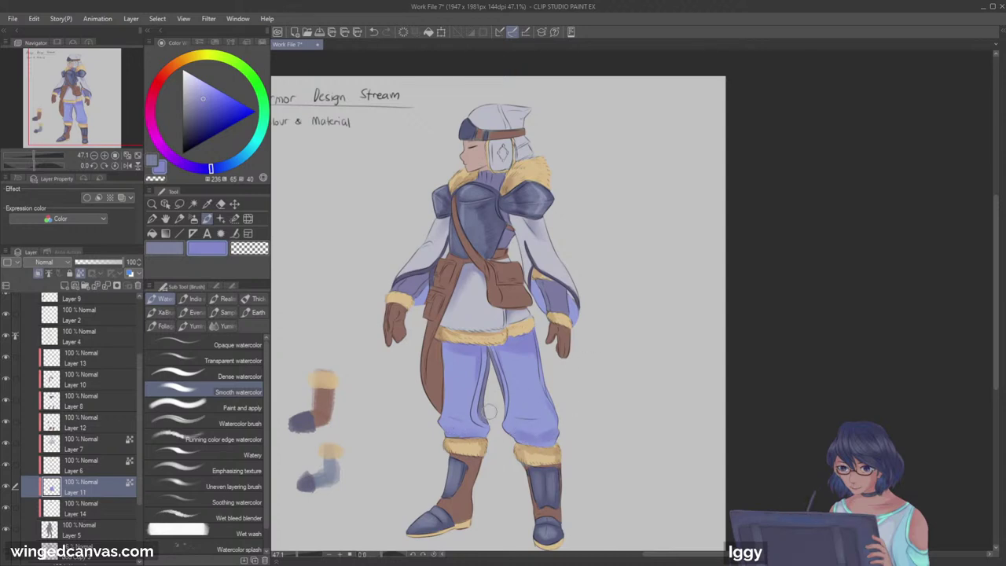
Step: Draw pale gold (42, 72, 50) trim lines on the two belt pouches on Layer 10 with the Turnip pen
click(166, 204)
click(437, 362)
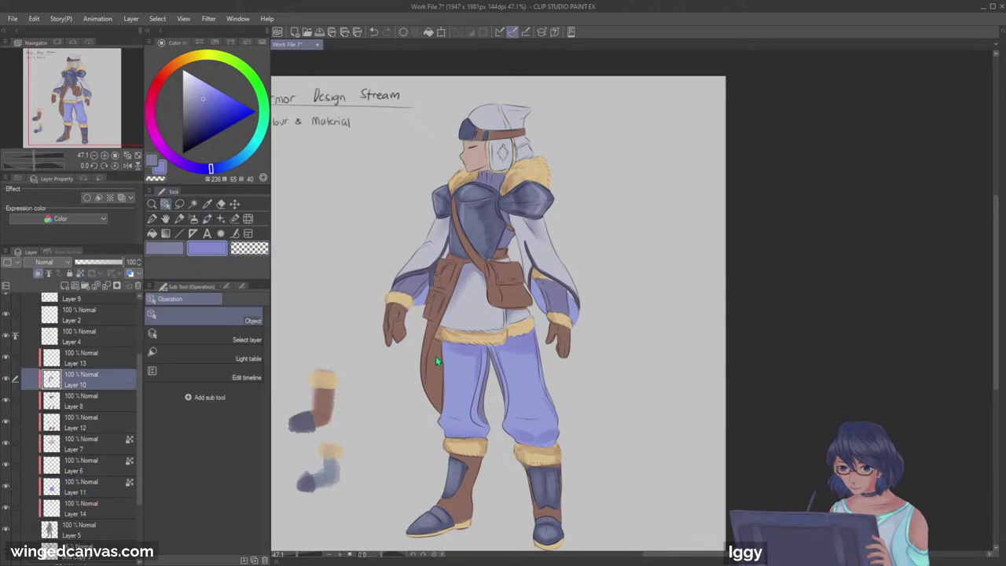
click(152, 203)
click(514, 248)
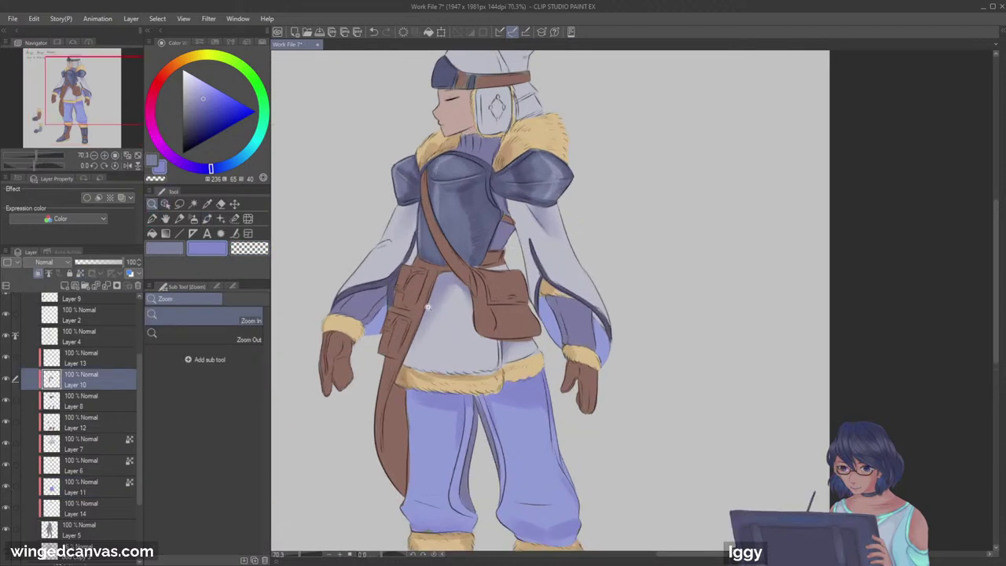
right_click(438, 380)
click(189, 58)
click(206, 91)
key(p)
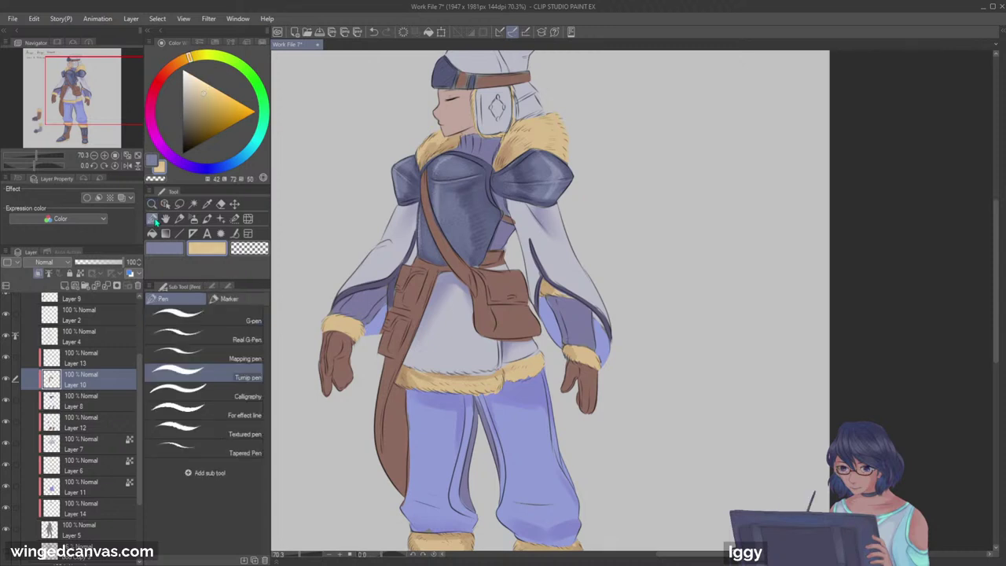
drag(399, 289, 412, 271)
drag(391, 321, 391, 351)
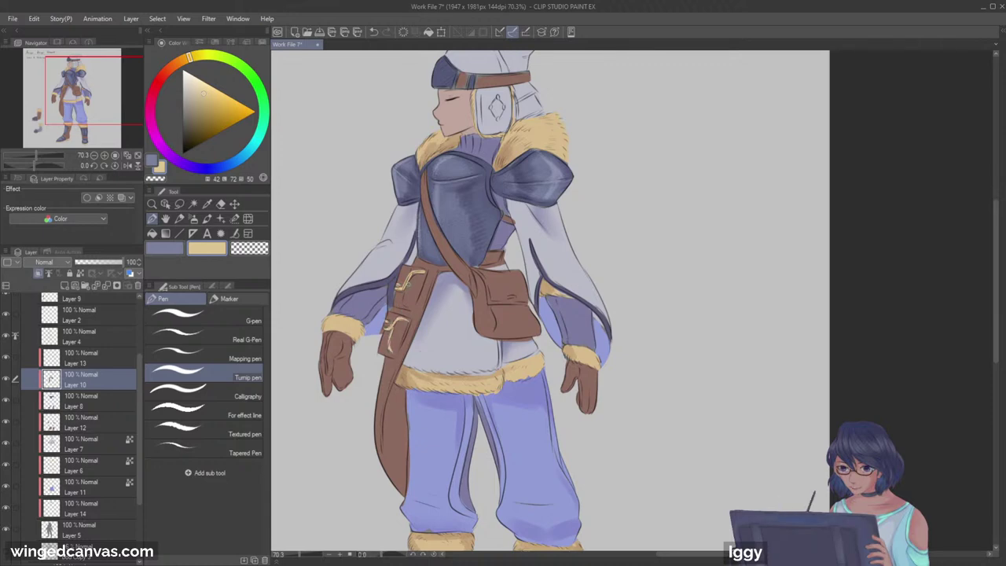
Step: Add pale gold trim to the shoulder bag, the long hanging leather tail and the chest strap
mouse_move(507, 296)
mouse_down()
mouse_move(475, 271)
mouse_move(492, 272)
mouse_move(506, 304)
mouse_up()
mouse_move(431, 283)
mouse_down()
mouse_move(385, 404)
mouse_move(393, 484)
mouse_up()
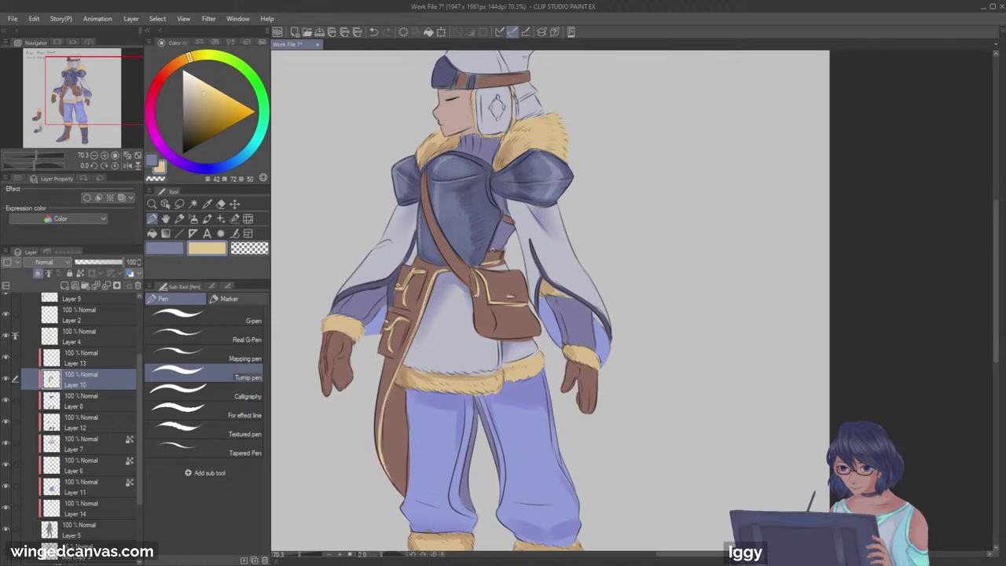
drag(426, 218, 433, 209)
Step: Select Layer 12 and the Design pencil, and adjust the brown sampled from the leather tail to a darker reddish brown (12, 42, 22)
key(ctrl+space)
drag(418, 285, 346, 286)
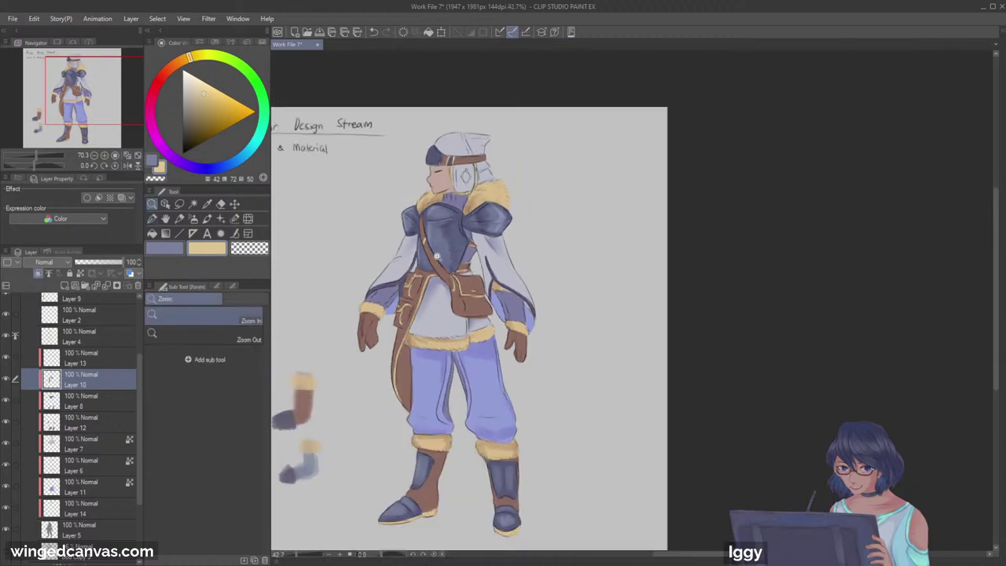
click(503, 503)
click(165, 205)
click(417, 480)
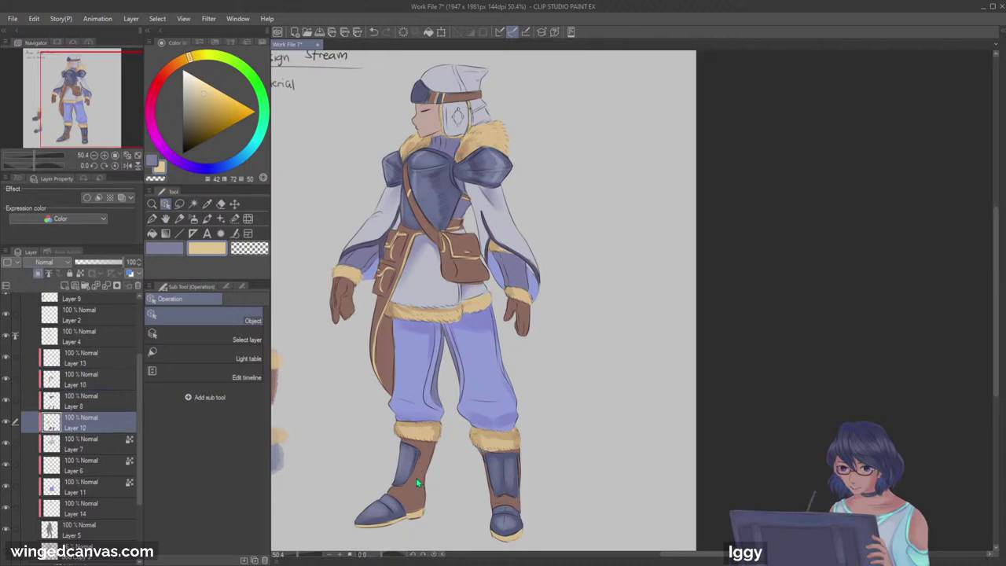
click(153, 219)
key(p)
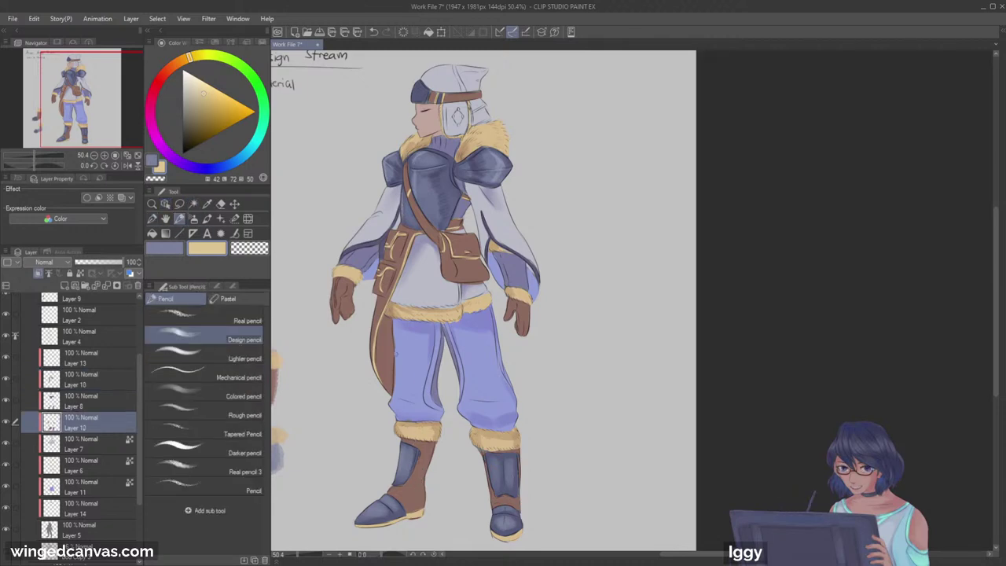
alt+click(386, 334)
click(165, 74)
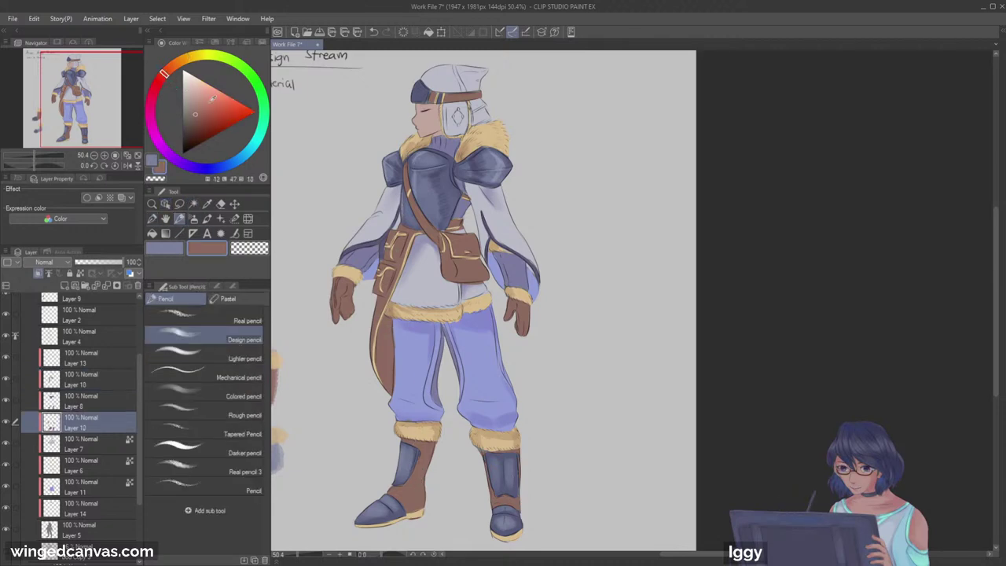
click(196, 117)
drag(104, 126, 105, 130)
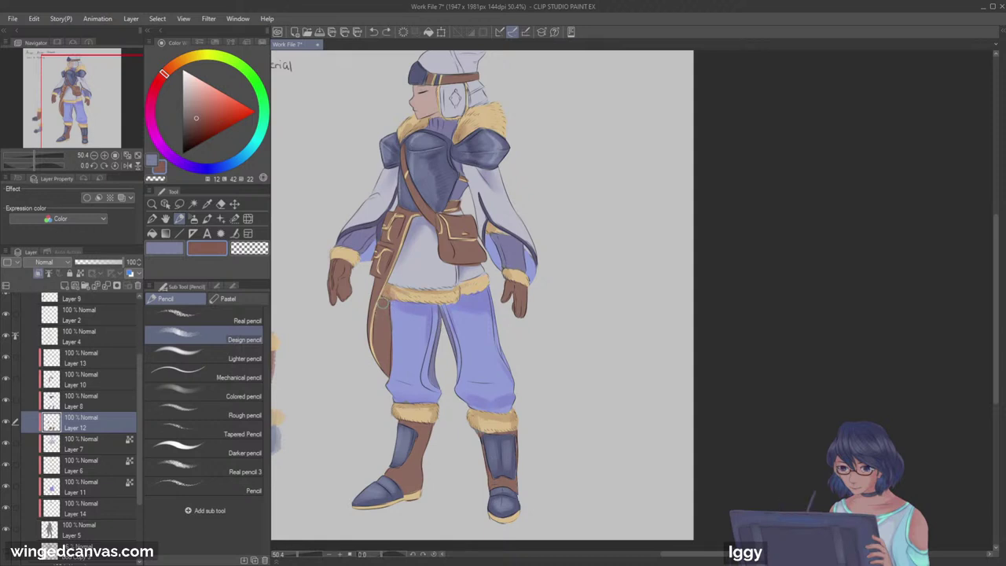
Step: Lock the transparent pixels of Layer 10 and shade the hanging leather tail with dark reddish brown (12, 34, 28)
key(o)
click(361, 315)
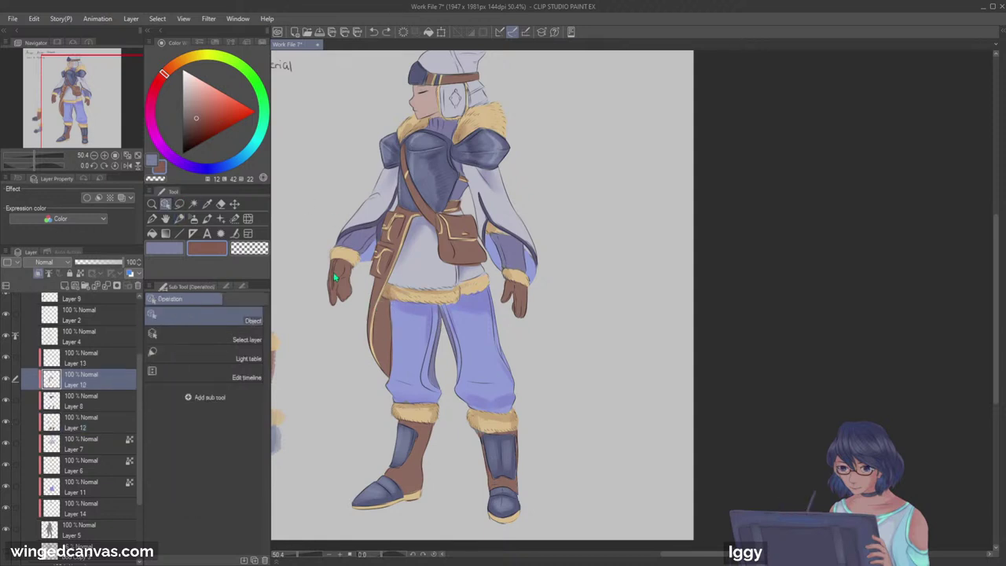
click(179, 218)
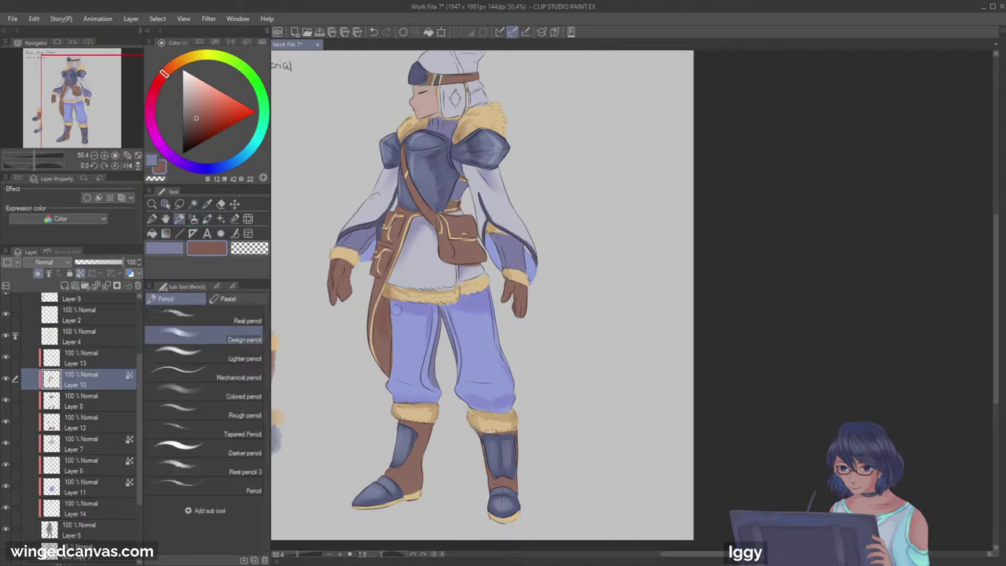
click(196, 124)
mouse_move(372, 301)
mouse_down()
mouse_move(394, 351)
mouse_move(379, 337)
mouse_move(388, 366)
mouse_up()
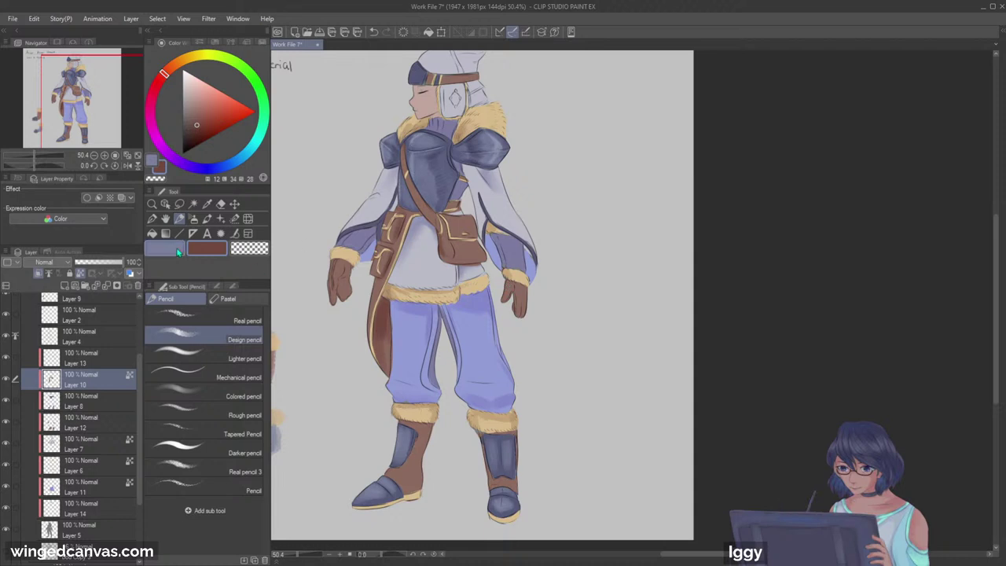
Step: Shade the brown leather of both boots on Layer 12 with dark reddish brown (12, 34, 28) using the Design pencil
click(165, 204)
click(425, 453)
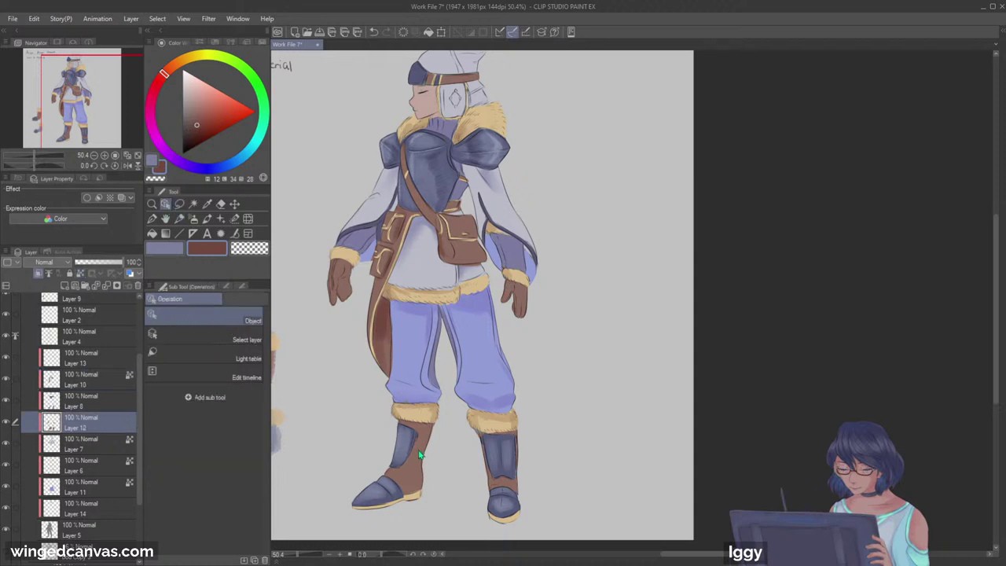
click(206, 219)
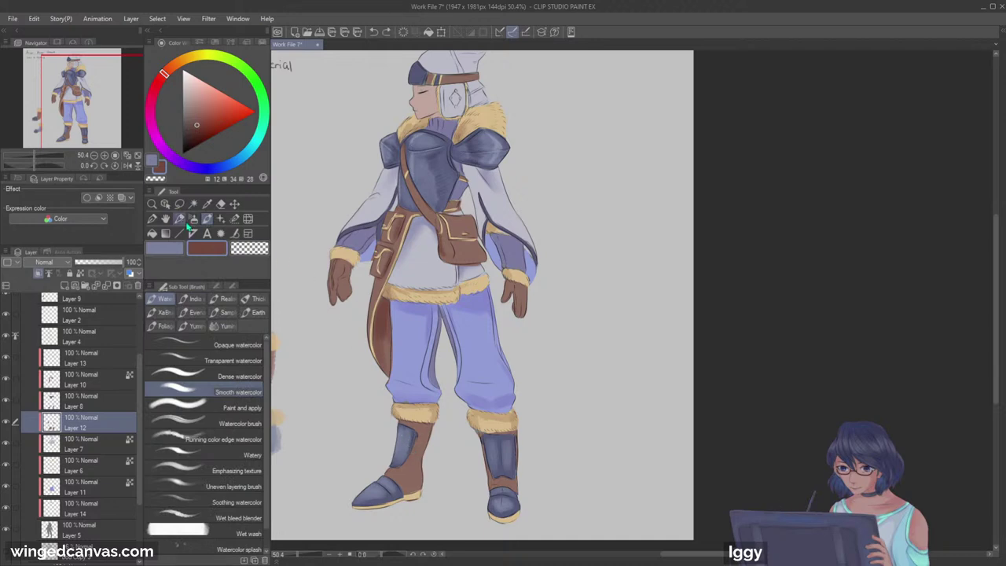
click(179, 218)
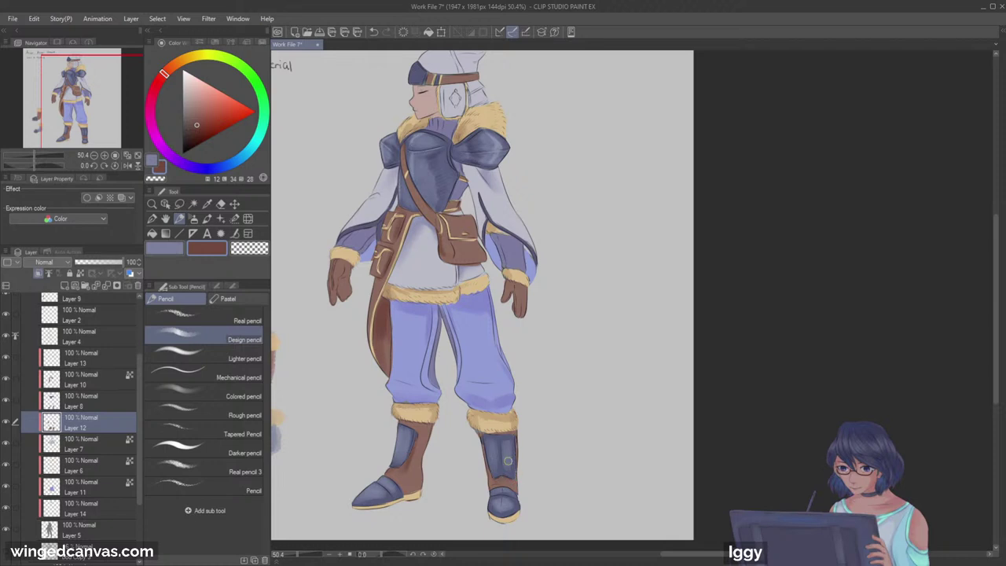
Step: Select the headband's leather layer, Layer 10, and switch to the Smooth watercolor brush
click(138, 157)
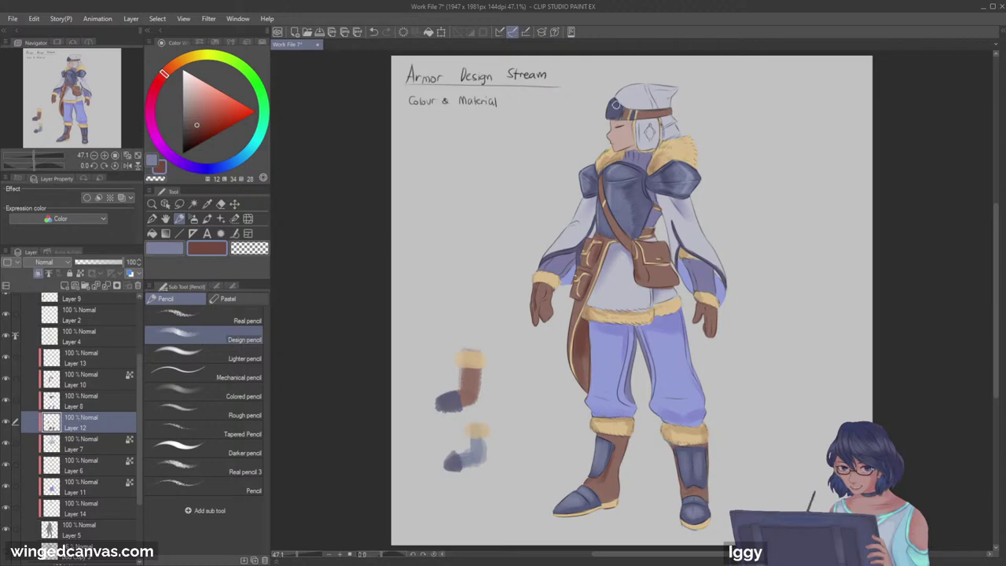
key(o)
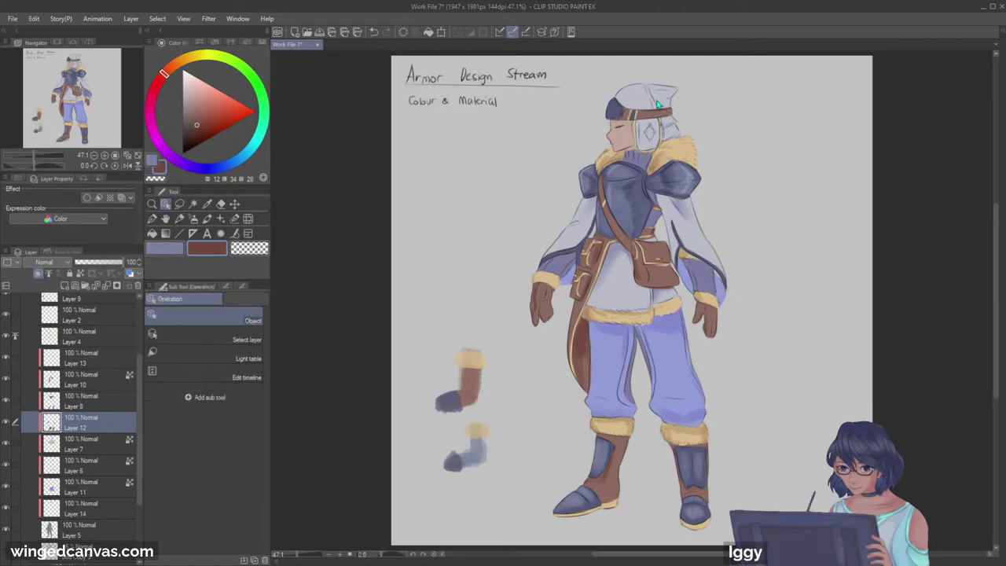
click(651, 120)
key(b)
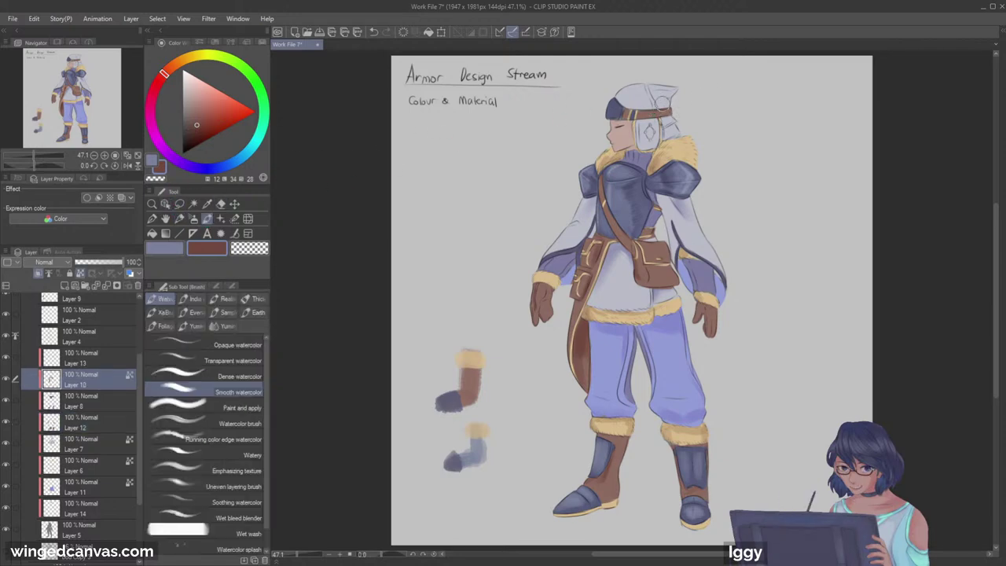